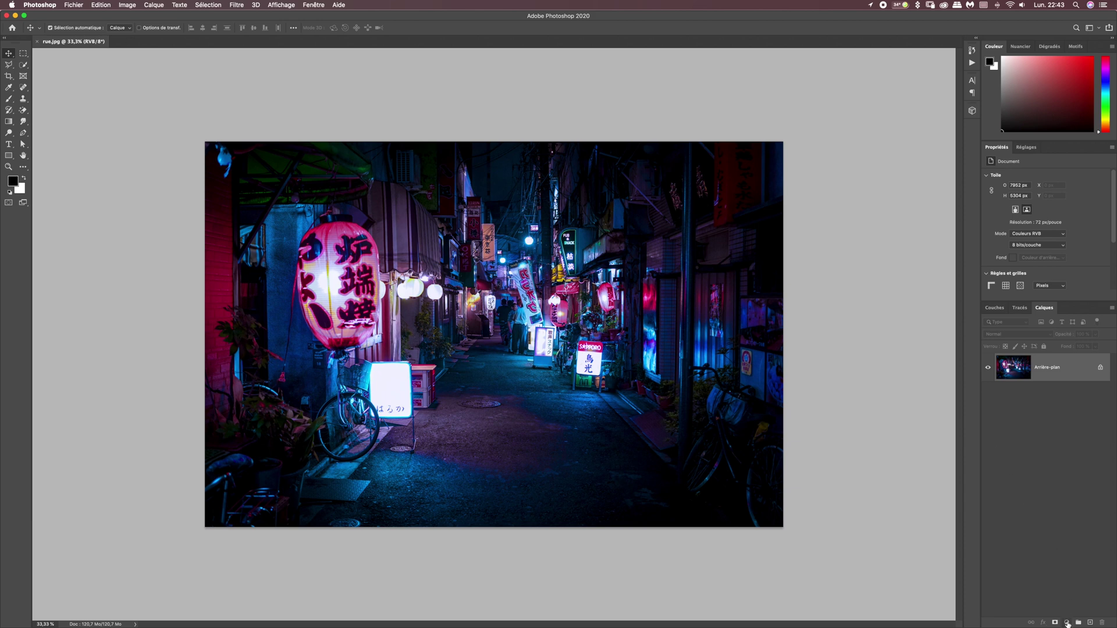
Add a Levels adjustment layer above the street photo and set its RGB output black level to 25.
{"action": "left_click", "coordinate": [1068, 624]}
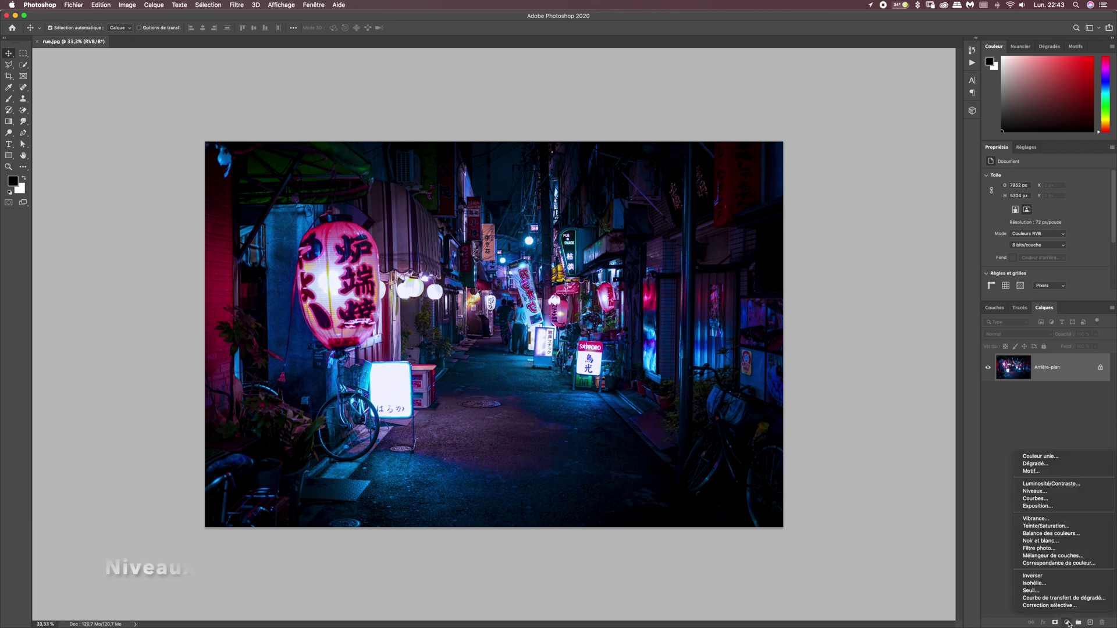
{"action": "left_click", "coordinate": [1047, 492]}
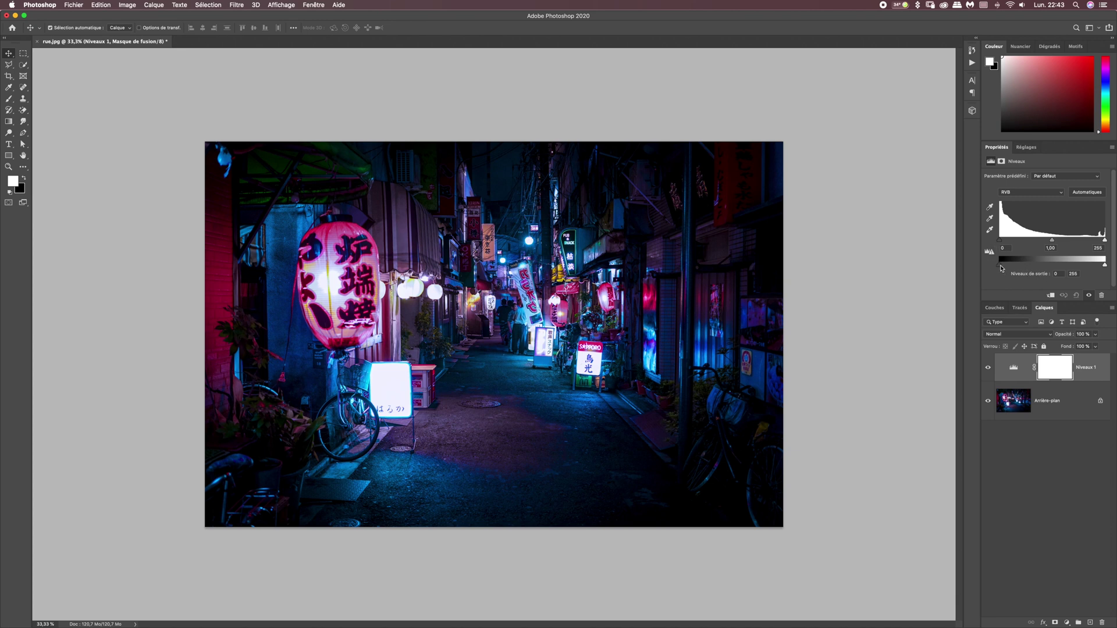
{"action": "left_click_drag", "start_coordinate": [1002, 266], "coordinate": [1018, 268]}
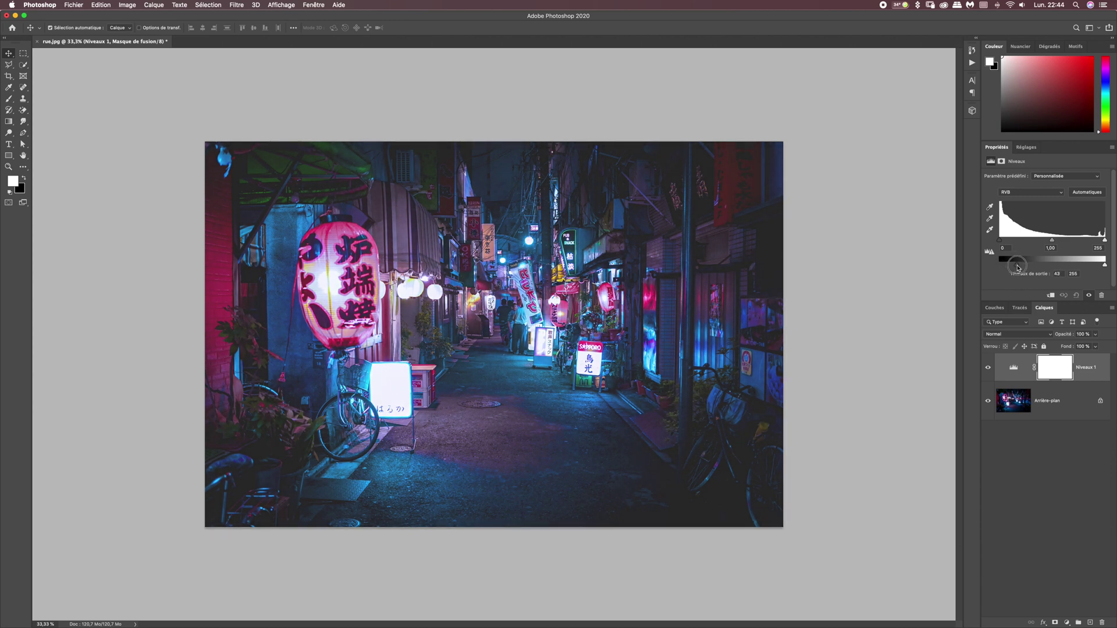
{"action": "left_click_drag", "start_coordinate": [1020, 268], "coordinate": [1009, 270]}
{"action": "left_click", "coordinate": [1057, 273]}
{"action": "type", "text": "25"}
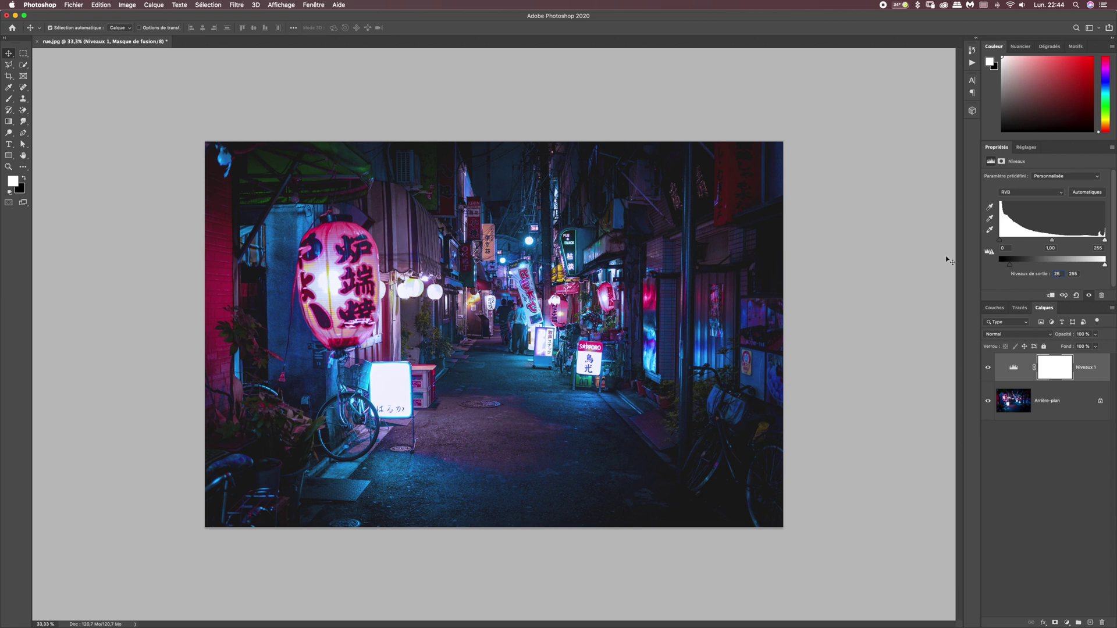
Set the Levels adjustment's blue channel output black level to 10 and compare the photo with the adjustment hidden and shown.
{"action": "left_click", "coordinate": [1015, 194]}
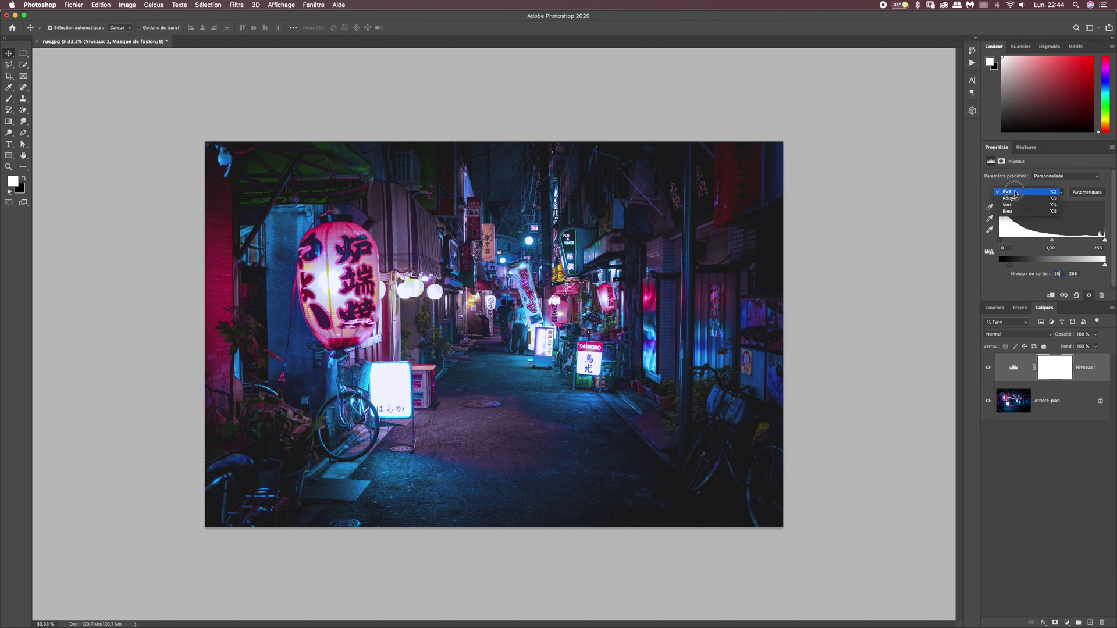
{"action": "left_click", "coordinate": [1016, 212]}
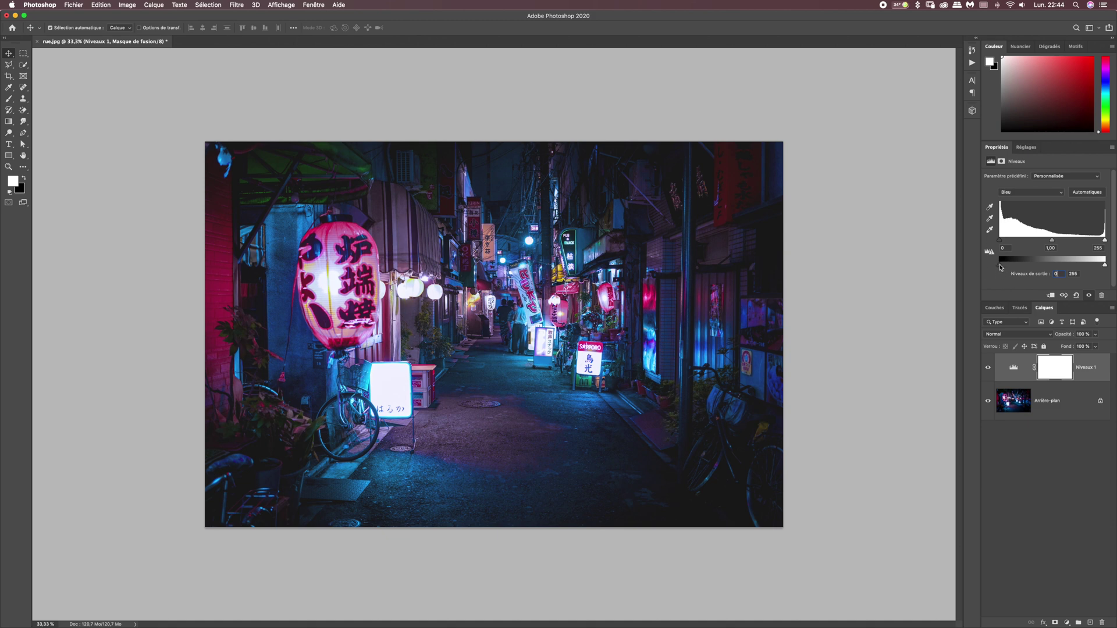
{"action": "mouse_move", "coordinate": [1001, 267]}
{"action": "left_mouse_down"}
{"action": "mouse_move", "coordinate": [1031, 266]}
{"action": "mouse_move", "coordinate": [1004, 267]}
{"action": "left_mouse_up"}
{"action": "left_click", "coordinate": [989, 369]}
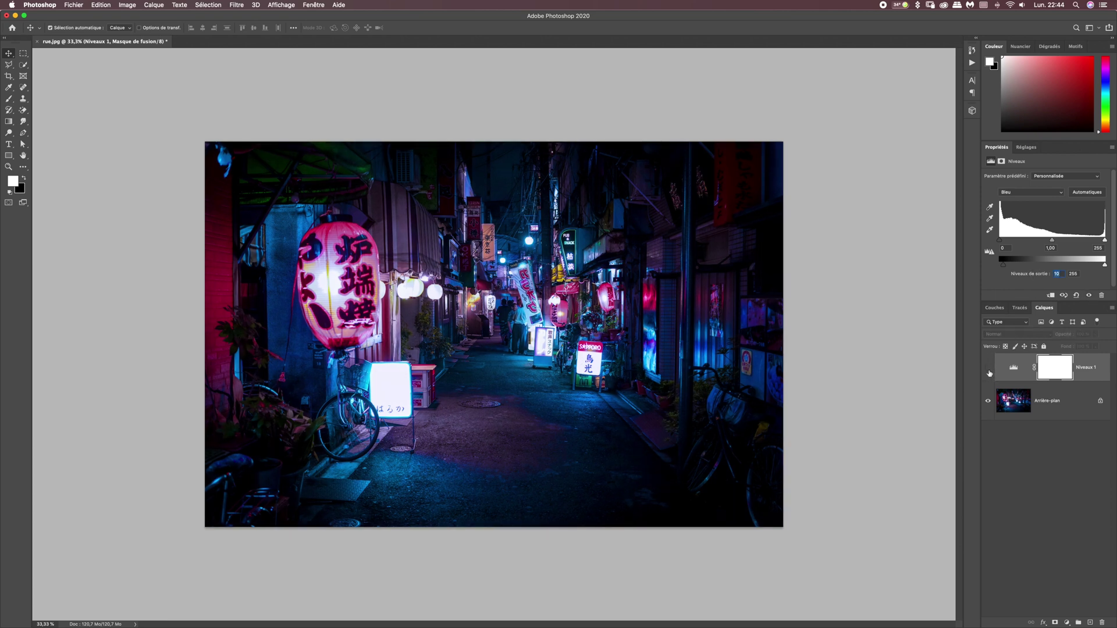
{"action": "left_click", "coordinate": [988, 369]}
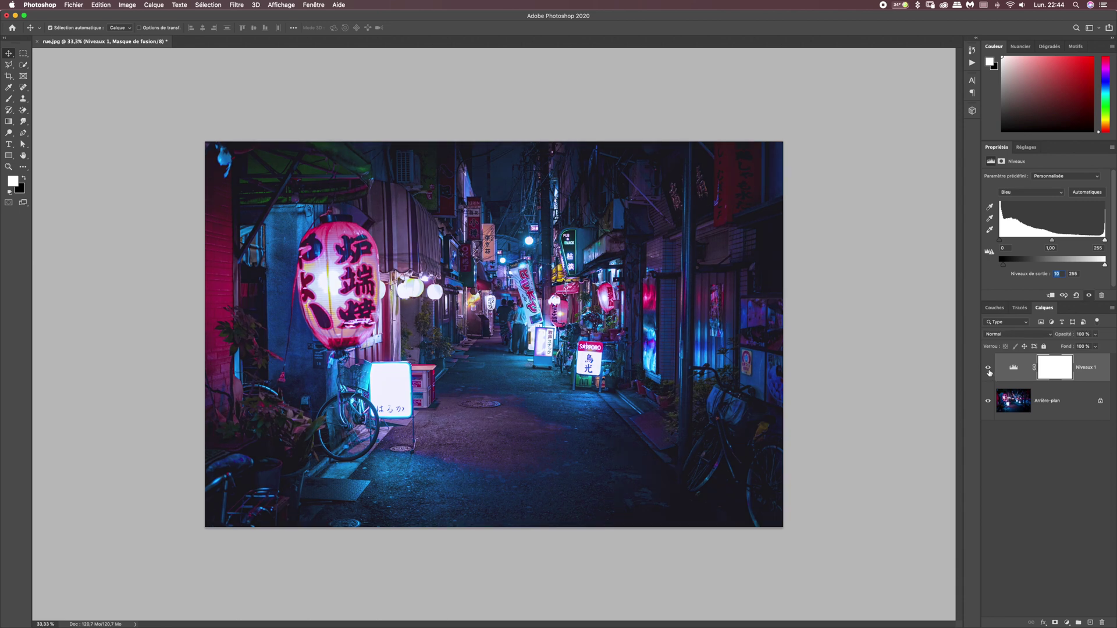
{"action": "left_click", "coordinate": [988, 368]}
{"action": "left_click", "coordinate": [988, 369]}
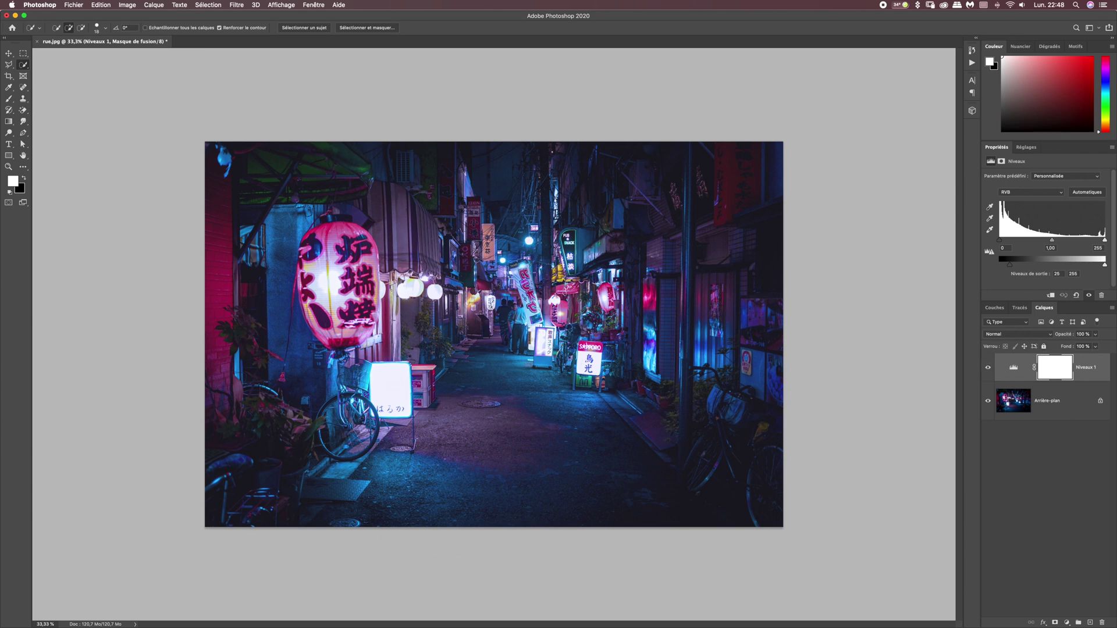
Open foot.jpg as a separate document, keeping its embedded Adobe RGB (1998) colour profile.
{"action": "left_click", "coordinate": [73, 5]}
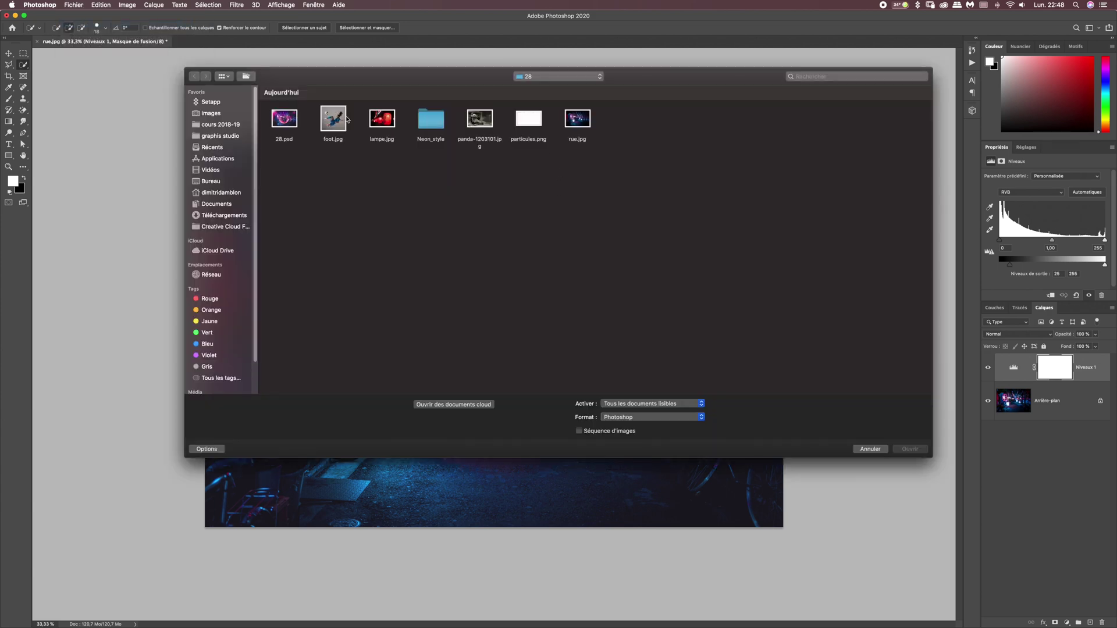
{"action": "left_click", "coordinate": [338, 124]}
{"action": "left_click", "coordinate": [909, 448]}
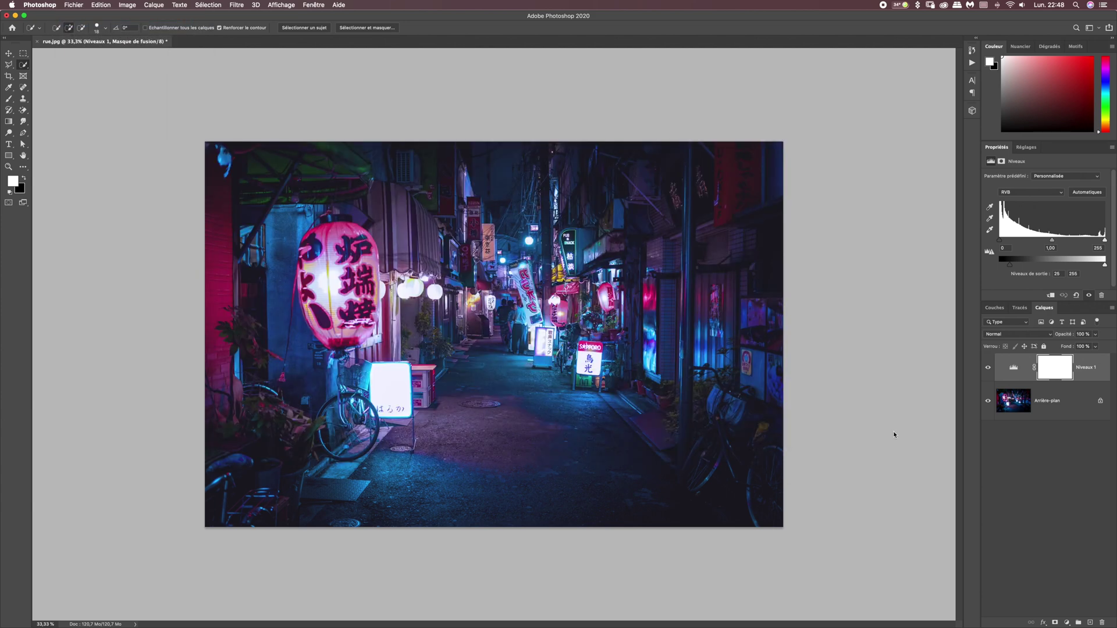
{"action": "left_click", "coordinate": [484, 270]}
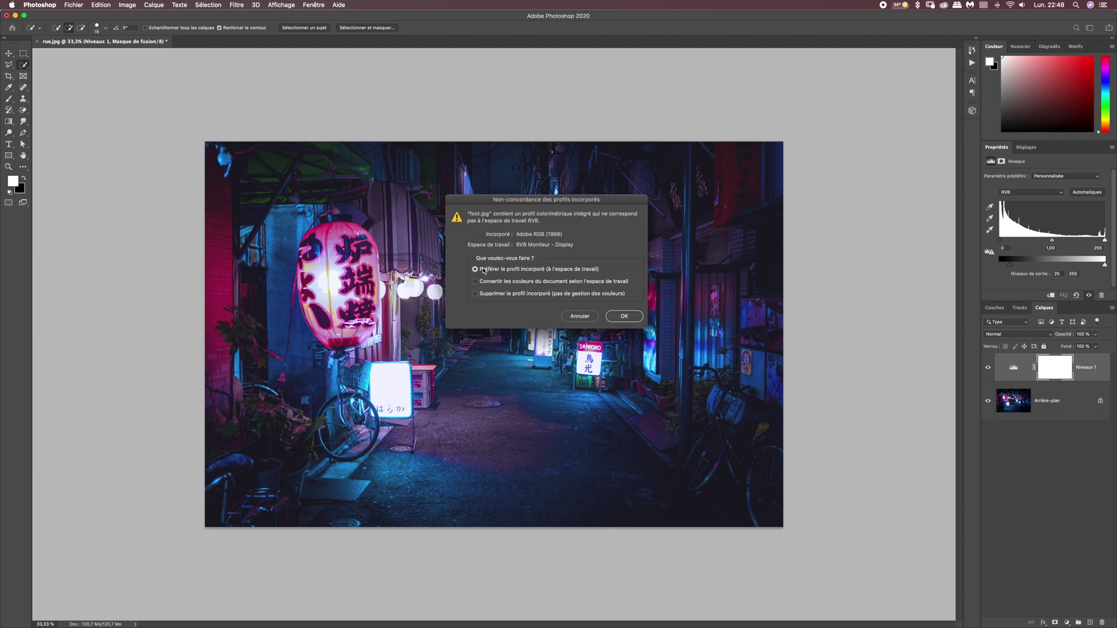
{"action": "left_click", "coordinate": [621, 319]}
Activate the Quick Selection tool in add mode with a brush size of 10 px.
{"action": "key", "text": "m"}
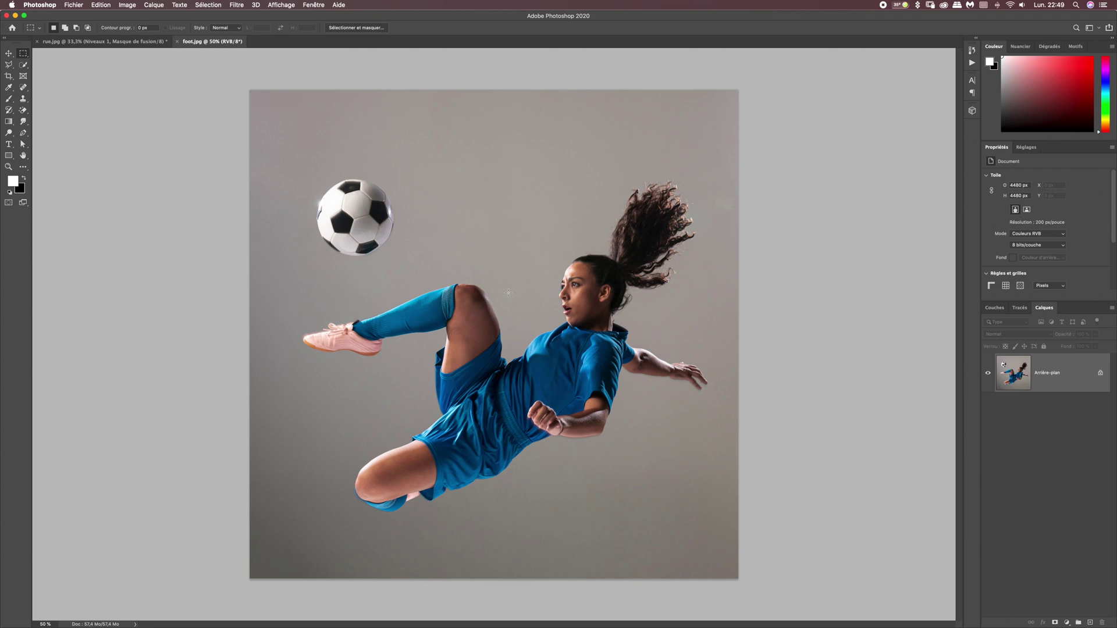
{"action": "left_click", "coordinate": [25, 66]}
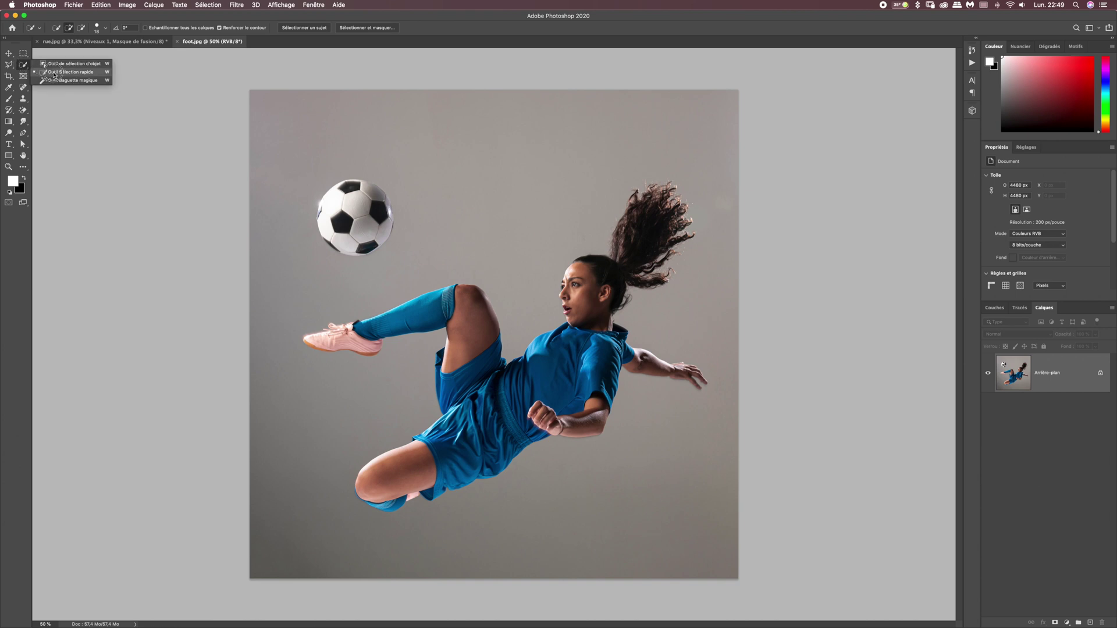
{"action": "left_click", "coordinate": [54, 73]}
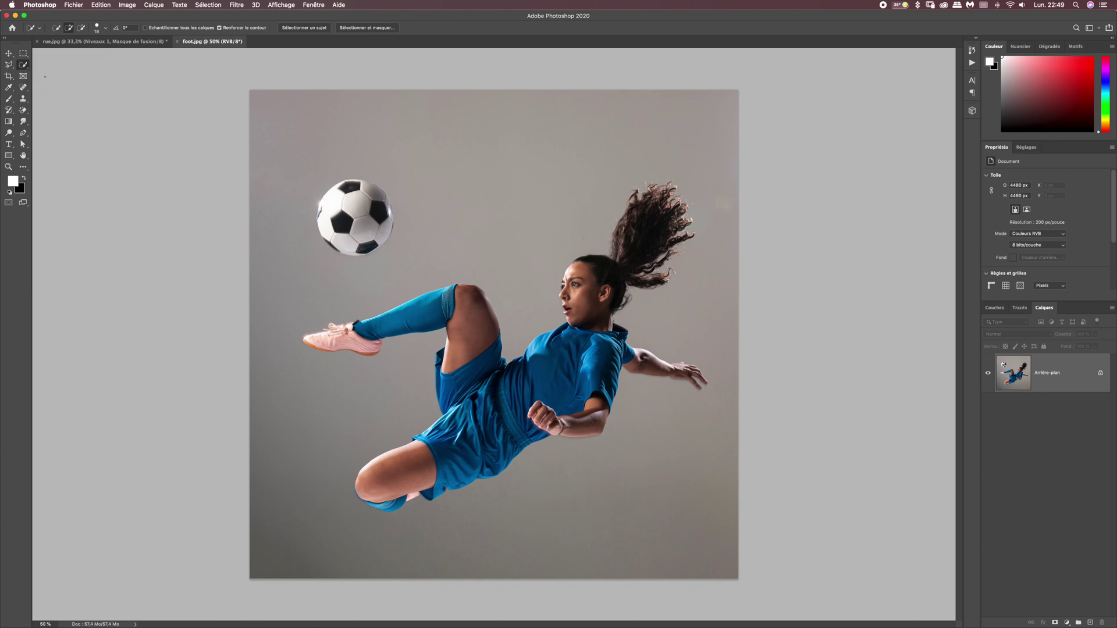
{"action": "left_click", "coordinate": [69, 28]}
{"action": "left_click", "coordinate": [98, 27]}
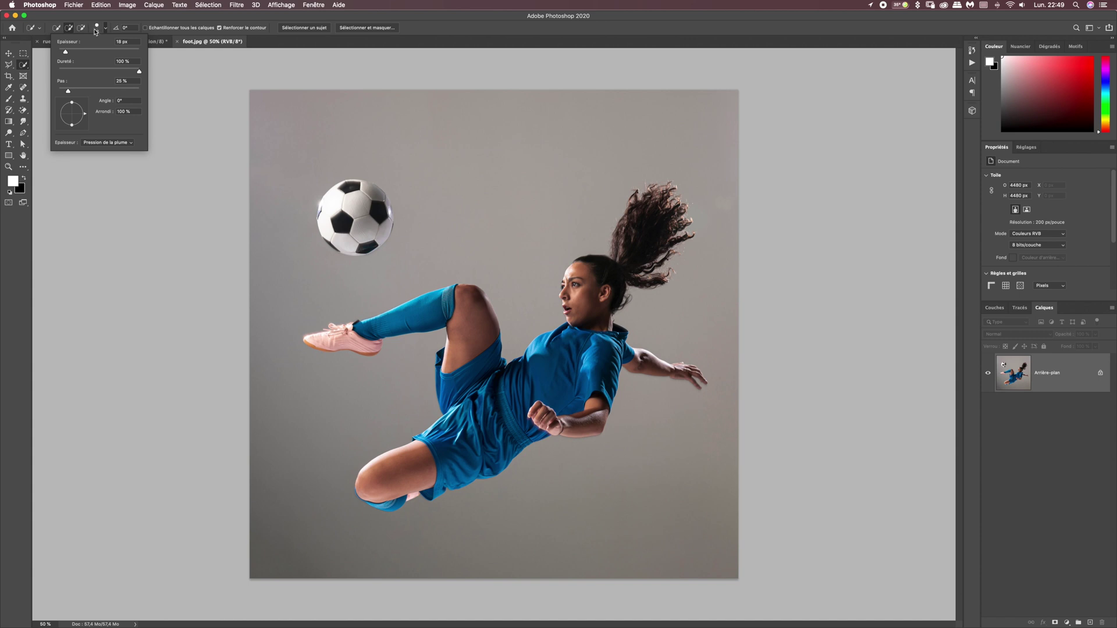
{"action": "left_click", "coordinate": [118, 42]}
{"action": "type", "text": "10"}
{"action": "left_click", "coordinate": [128, 20]}
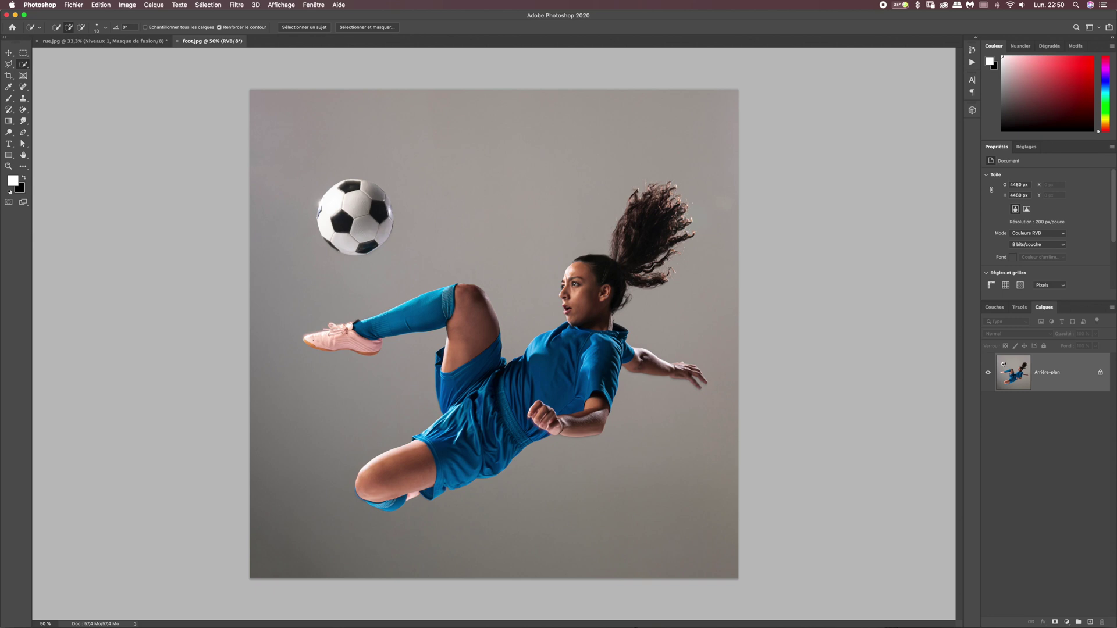
Select the football player by painting over her legs, shorts, shirt, head, hair and outstretched arm, leaving out the ball.
{"action": "mouse_move", "coordinate": [309, 337]}
{"action": "left_mouse_down"}
{"action": "mouse_move", "coordinate": [372, 340]}
{"action": "mouse_move", "coordinate": [340, 326]}
{"action": "mouse_move", "coordinate": [419, 308]}
{"action": "mouse_move", "coordinate": [370, 321]}
{"action": "mouse_move", "coordinate": [384, 319]}
{"action": "left_mouse_up"}
{"action": "mouse_move", "coordinate": [463, 301]}
{"action": "left_mouse_down"}
{"action": "mouse_move", "coordinate": [469, 352]}
{"action": "mouse_move", "coordinate": [440, 371]}
{"action": "mouse_move", "coordinate": [462, 377]}
{"action": "mouse_move", "coordinate": [480, 423]}
{"action": "mouse_move", "coordinate": [389, 496]}
{"action": "left_mouse_up"}
{"action": "left_click", "coordinate": [549, 388]}
{"action": "left_click_drag", "start_coordinate": [549, 388], "coordinate": [579, 430]}
{"action": "left_click", "coordinate": [599, 298]}
{"action": "left_click_drag", "start_coordinate": [598, 297], "coordinate": [615, 276]}
{"action": "left_click_drag", "start_coordinate": [637, 356], "coordinate": [695, 375]}
Refine the selection edge around the player's bent knee and the sock below it.
{"action": "key", "text": "super+plus"}
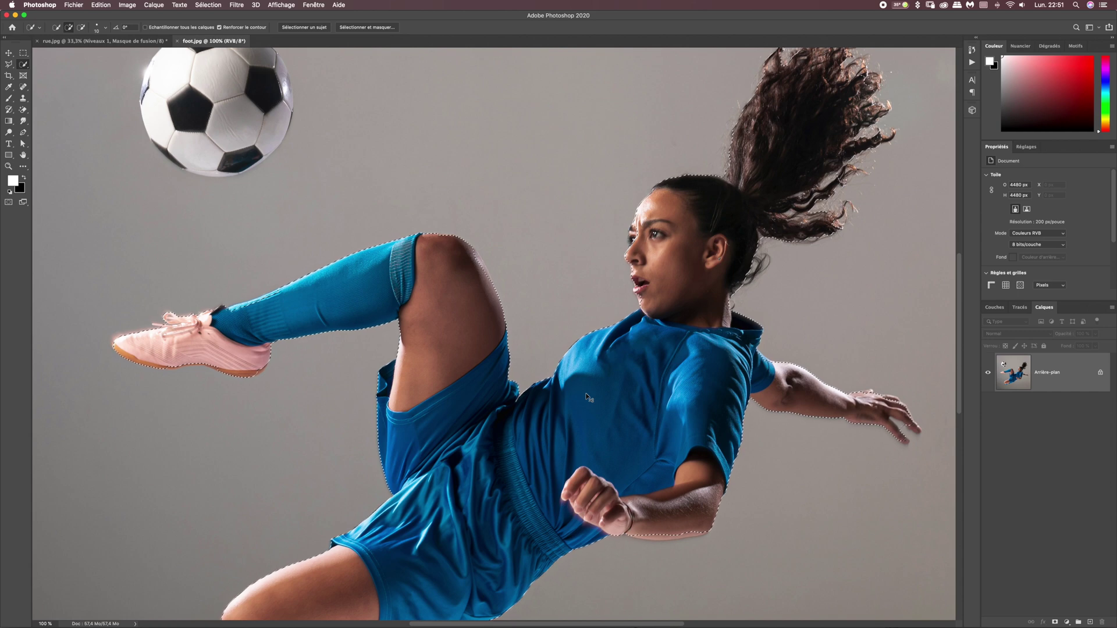
{"action": "key", "text": "super+minus"}
{"action": "key", "text": "super+plus"}
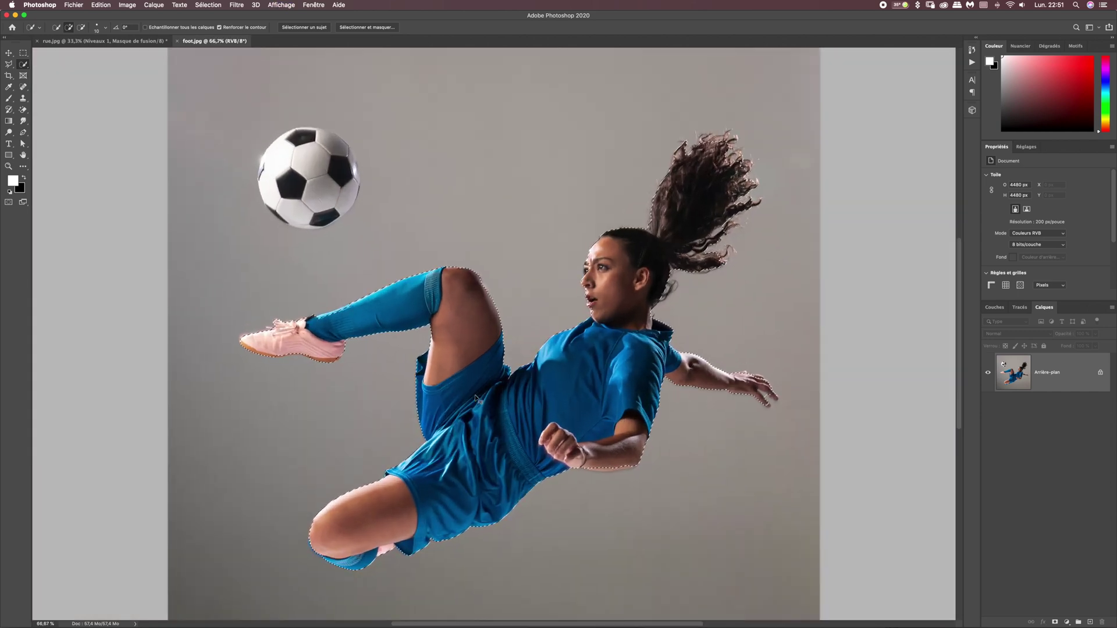
{"action": "key", "text": "super+plus"}
{"action": "key", "text": "super+plus"}
{"action": "left_click_drag", "start_coordinate": [423, 469], "coordinate": [592, 122]}
{"action": "left_click_drag", "start_coordinate": [444, 411], "coordinate": [616, 239]}
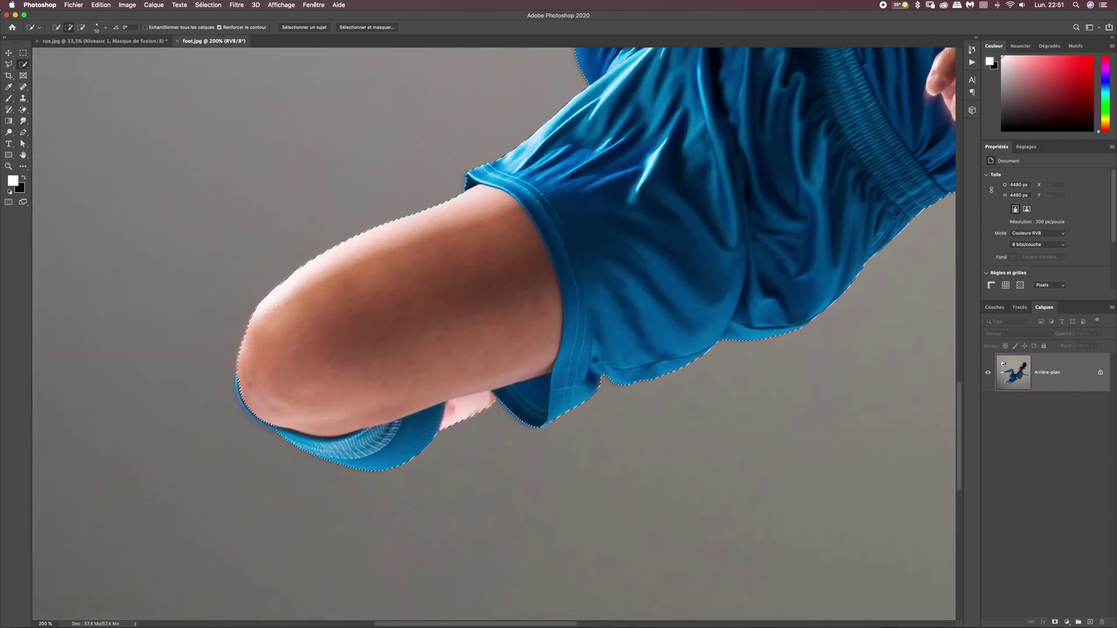
{"action": "left_click_drag", "start_coordinate": [245, 405], "coordinate": [268, 427]}
Add the underside of the bent forearm and the edge of the outstretched hand to the selection, and refine around the fingers.
{"action": "left_click_drag", "start_coordinate": [652, 315], "coordinate": [354, 394]}
{"action": "left_click_drag", "start_coordinate": [602, 207], "coordinate": [439, 357]}
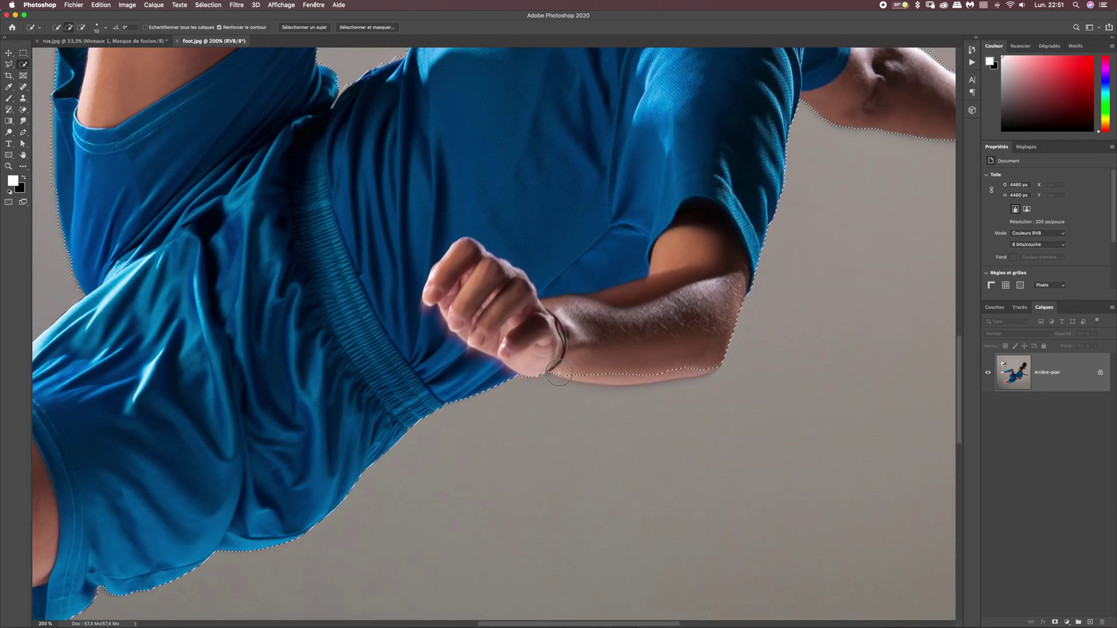
{"action": "left_click_drag", "start_coordinate": [617, 380], "coordinate": [678, 369]}
{"action": "scroll", "coordinate": [461, 305], "scroll_direction": "up", "scroll_amount": 5}
{"action": "scroll", "coordinate": [462, 305], "scroll_direction": "right", "scroll_amount": 8}
{"action": "left_click", "coordinate": [598, 297]}
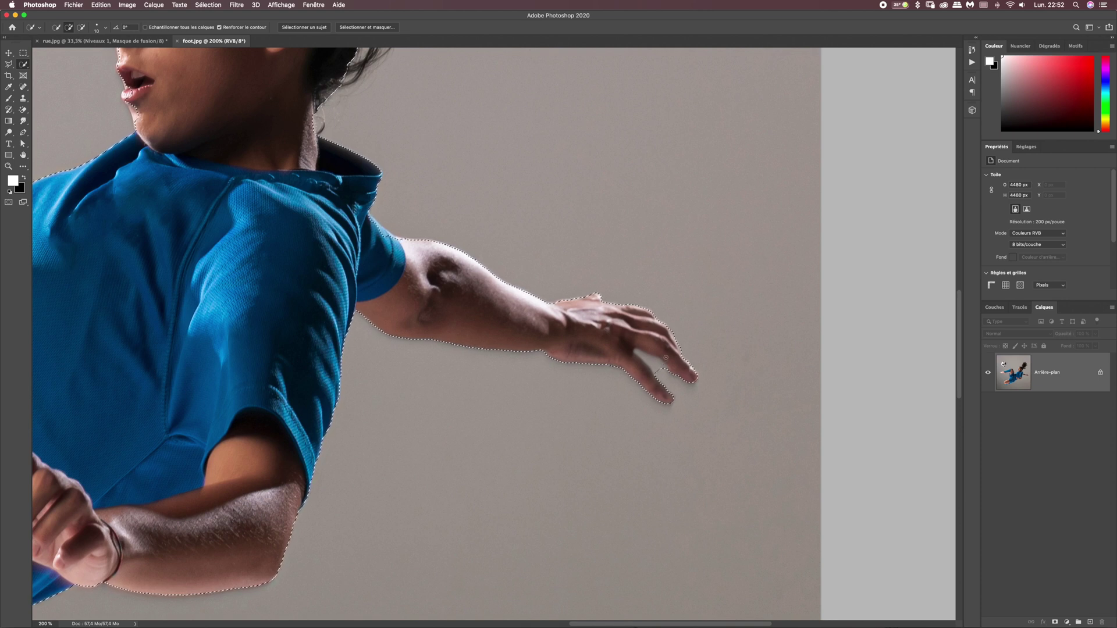
{"action": "key", "text": "alt"}
Add the edge of the player's forehead to the selection.
{"action": "scroll", "coordinate": [679, 336], "scroll_direction": "up", "scroll_amount": 5}
{"action": "scroll", "coordinate": [679, 336], "scroll_direction": "left", "scroll_amount": 4}
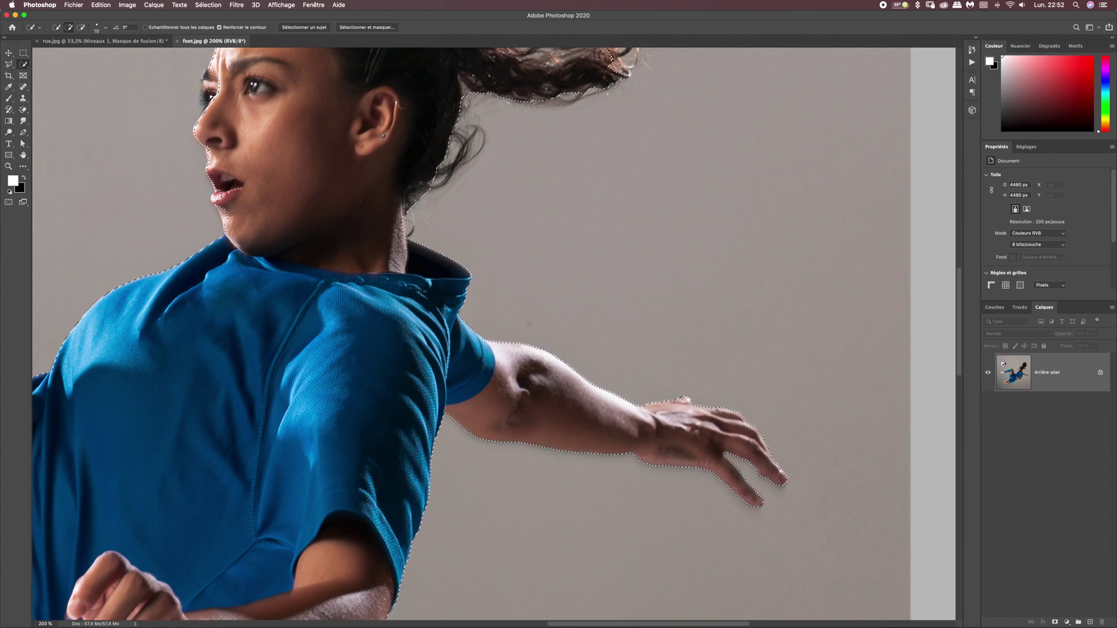
{"action": "scroll", "coordinate": [495, 338], "scroll_direction": "up", "scroll_amount": 4}
{"action": "scroll", "coordinate": [495, 338], "scroll_direction": "left", "scroll_amount": 1}
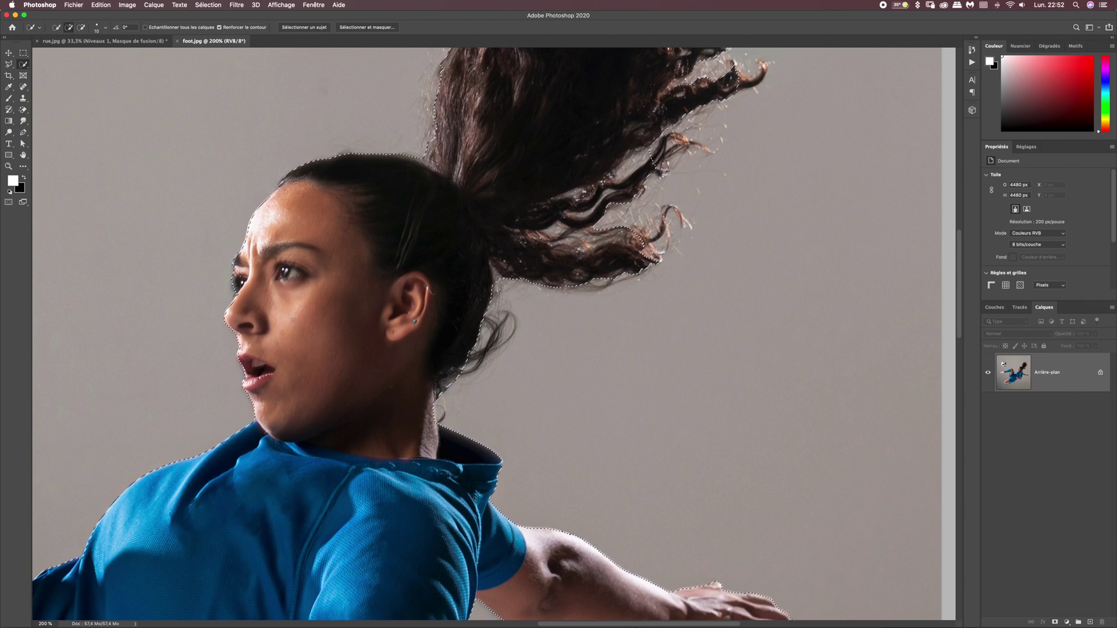
{"action": "left_click_drag", "start_coordinate": [247, 245], "coordinate": [259, 209]}
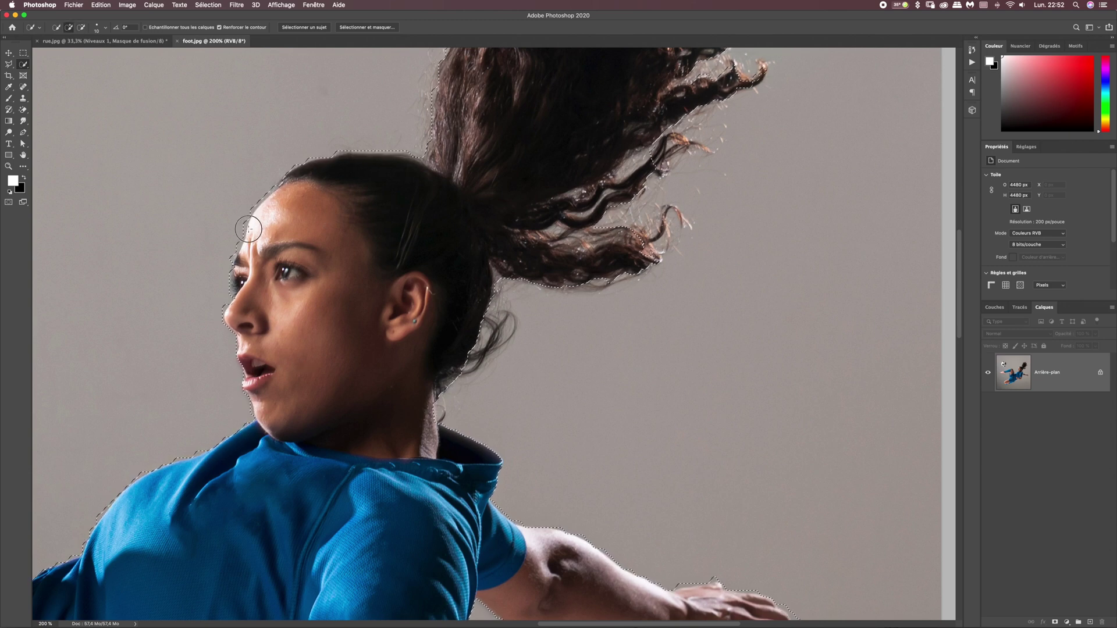
Refine the selection along the upper edge of the raised leg's blue sock.
{"action": "scroll", "coordinate": [272, 294], "scroll_direction": "down", "scroll_amount": 3}
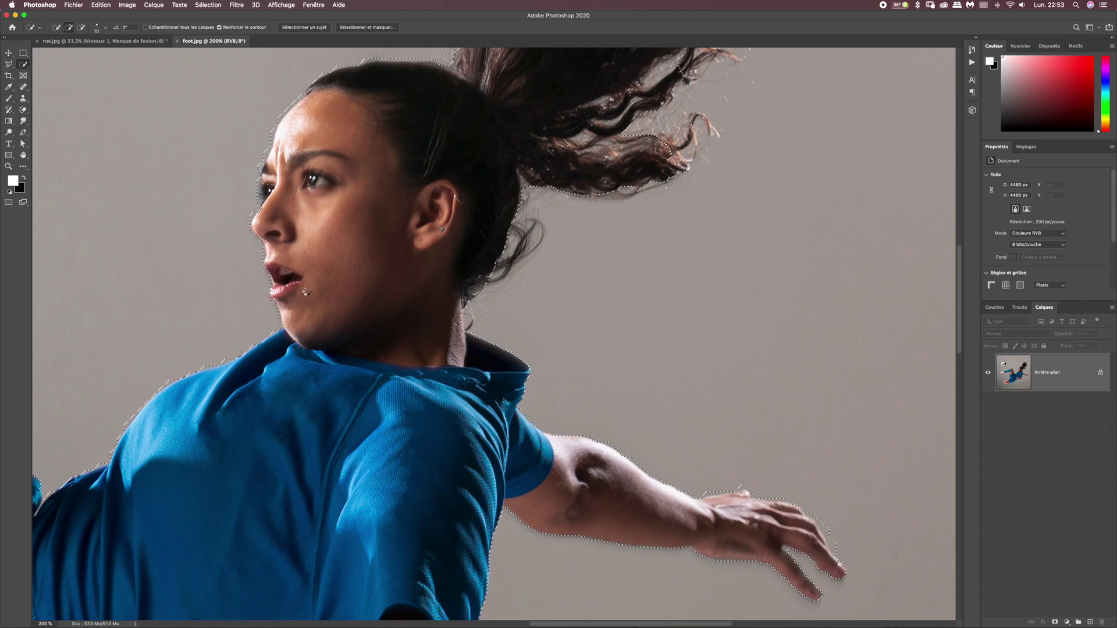
{"action": "scroll", "coordinate": [272, 294], "scroll_direction": "left", "scroll_amount": 10}
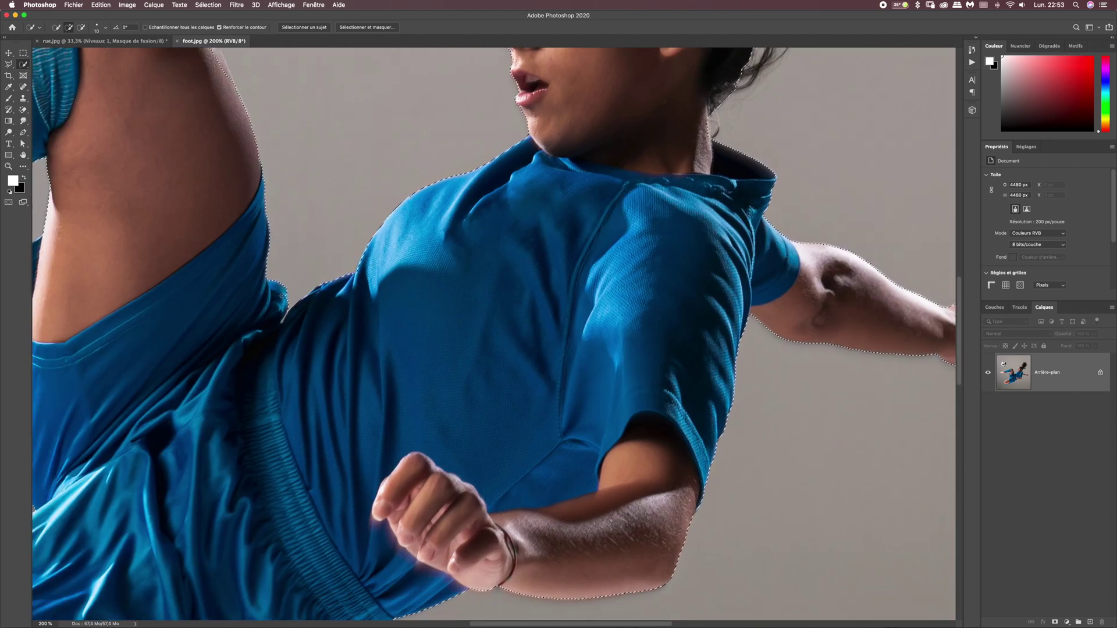
{"action": "scroll", "coordinate": [349, 200], "scroll_direction": "up", "scroll_amount": 5}
{"action": "scroll", "coordinate": [349, 200], "scroll_direction": "left", "scroll_amount": 5}
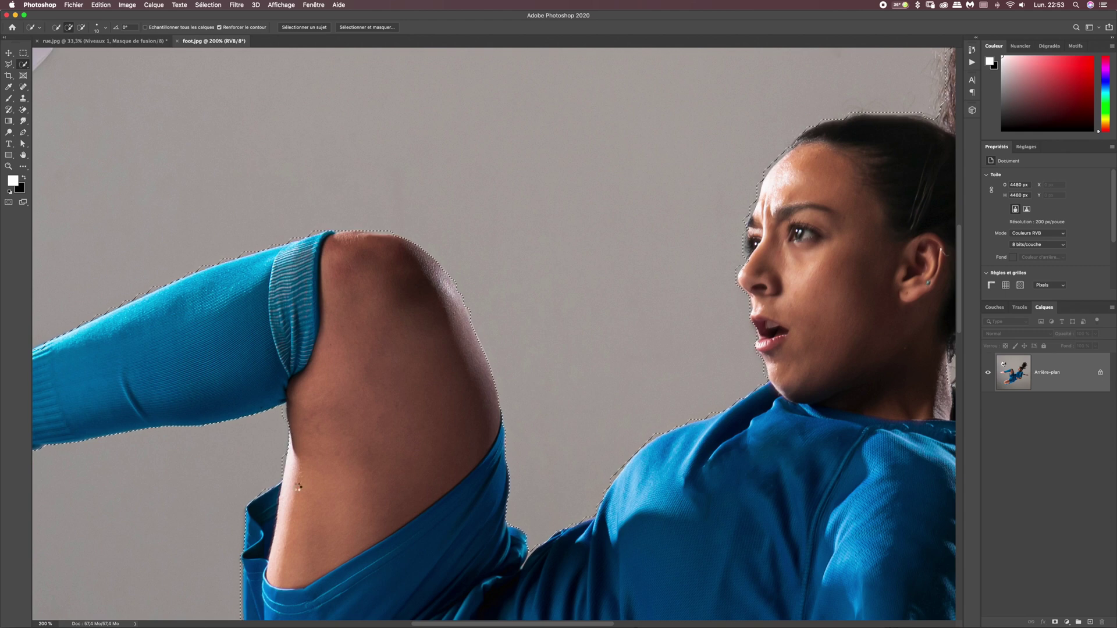
{"action": "key", "text": "h"}
{"action": "left_click_drag", "start_coordinate": [300, 406], "coordinate": [164, 442]}
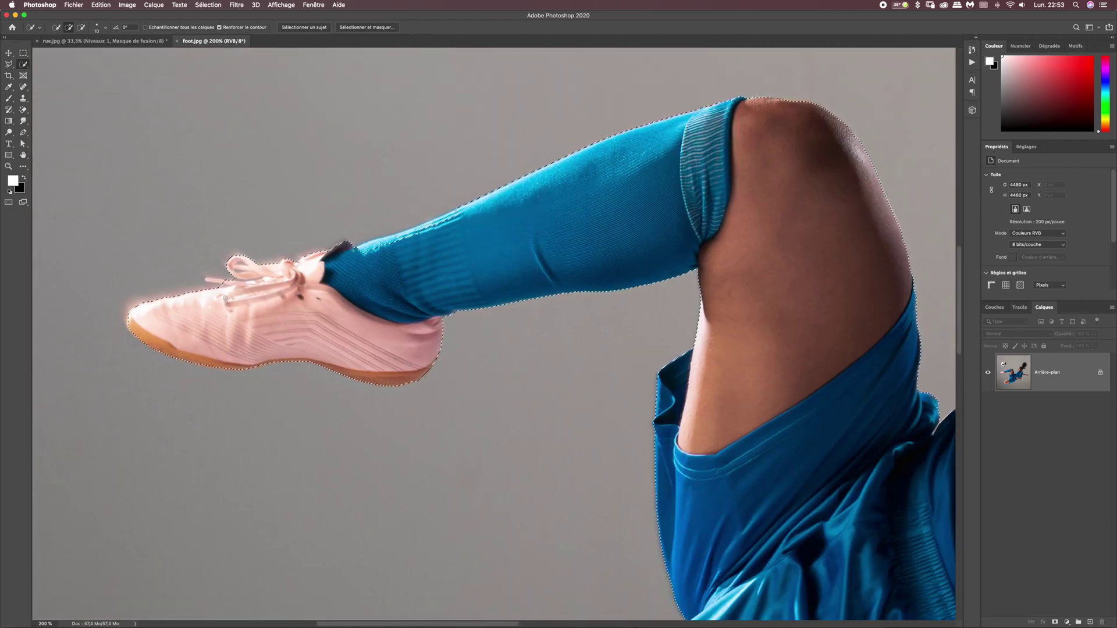
{"action": "mouse_move", "coordinate": [457, 219]}
{"action": "left_mouse_down"}
{"action": "mouse_move", "coordinate": [793, 105]}
{"action": "mouse_move", "coordinate": [414, 226]}
{"action": "left_mouse_up"}
{"action": "key", "text": "alt"}
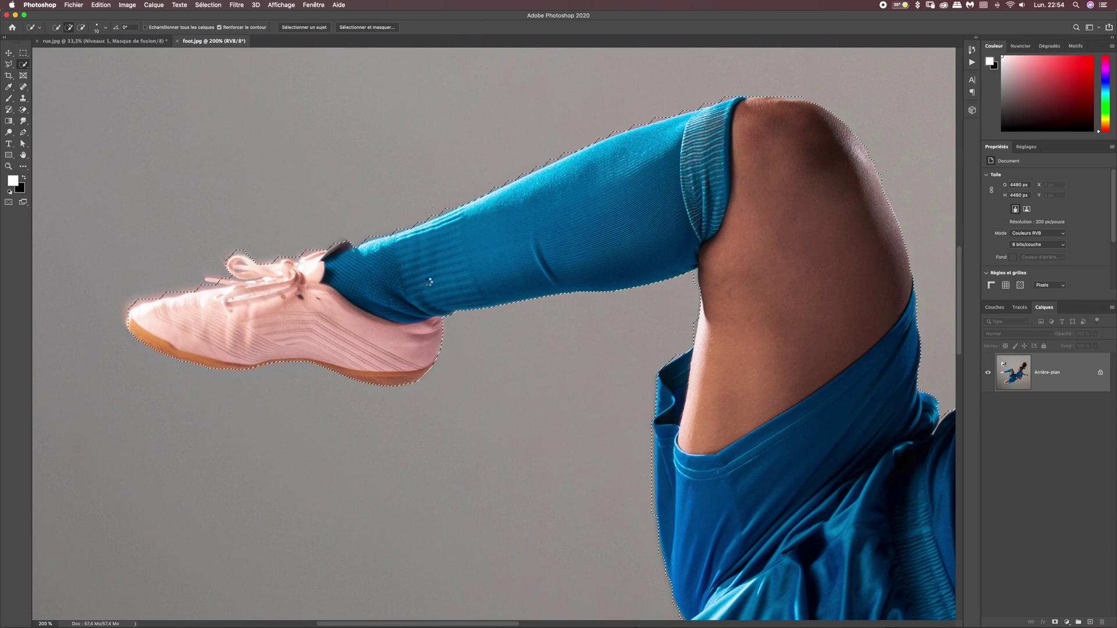
Open the selection in Select and Mask and set the edge refinement brush size to 150 px.
{"action": "key", "text": "super+minus"}
{"action": "key", "text": "super+minus"}
{"action": "key", "text": "super+minus"}
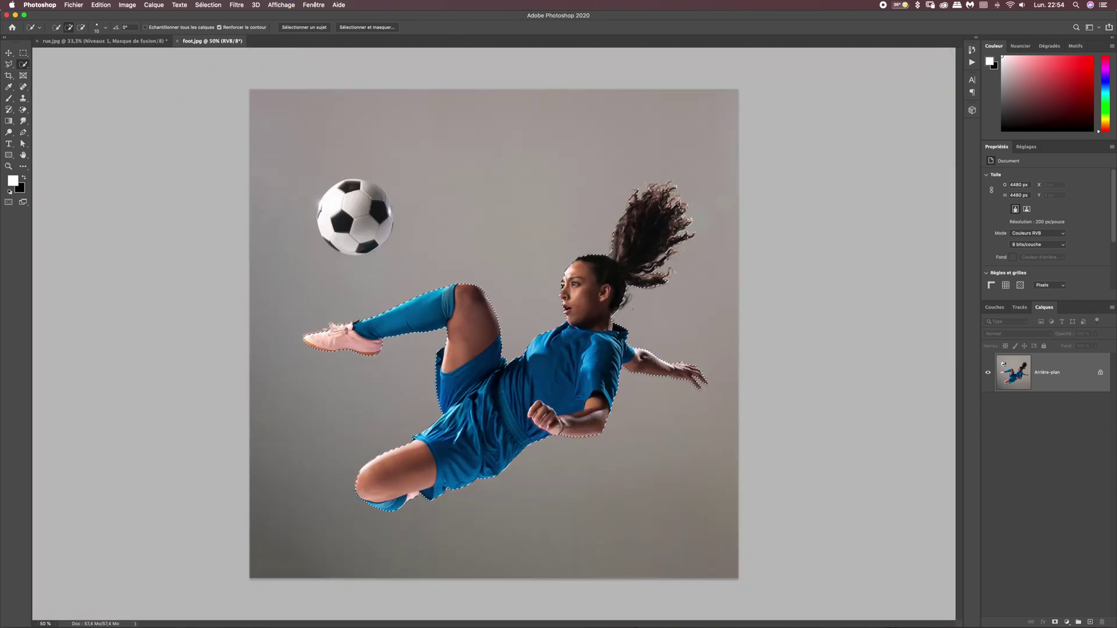
{"action": "left_click", "coordinate": [350, 29]}
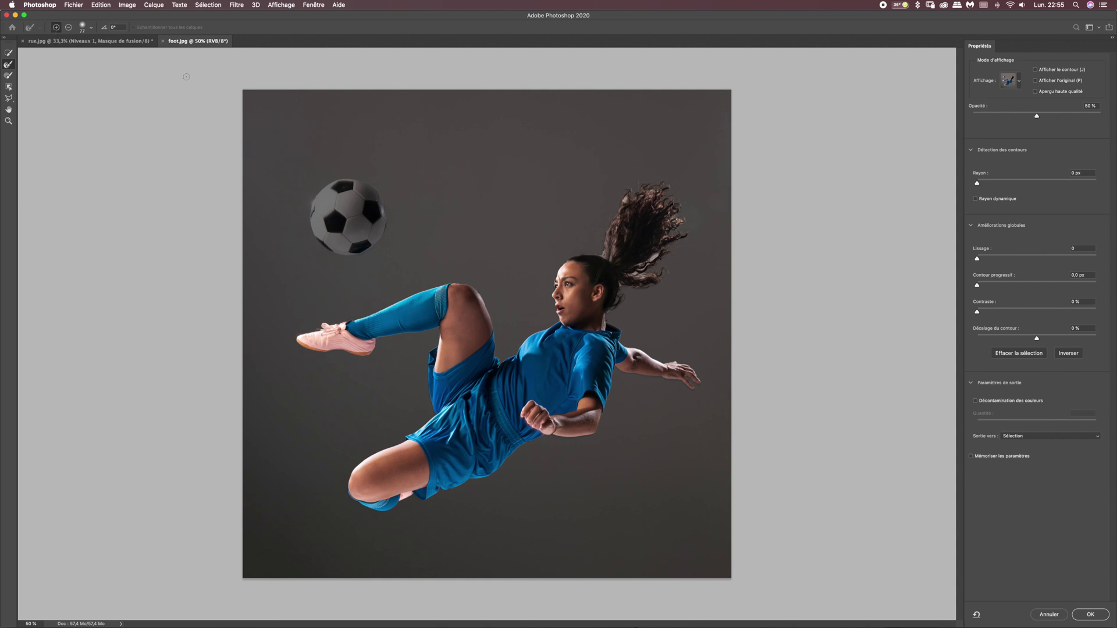
{"action": "left_click", "coordinate": [91, 28]}
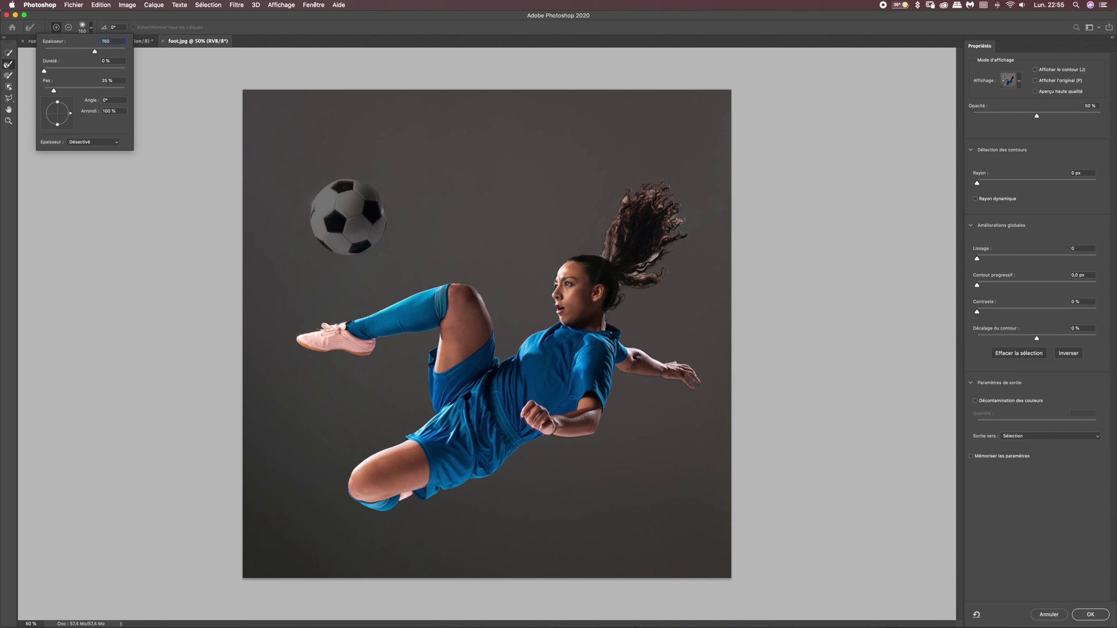
{"action": "key", "text": "Return"}
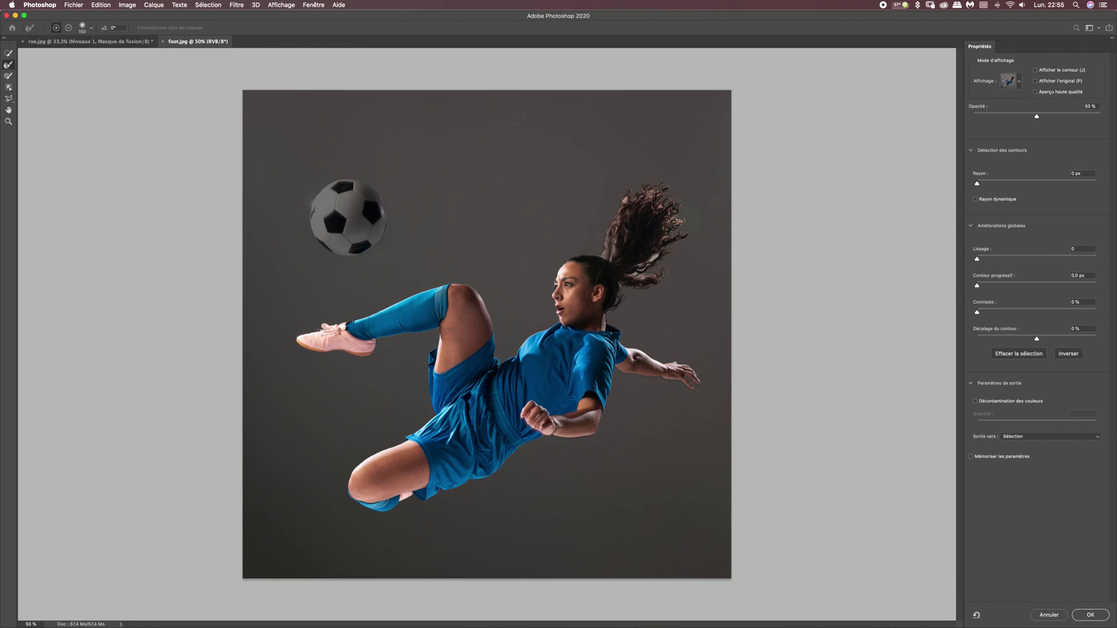
{"action": "key", "text": "super+1"}
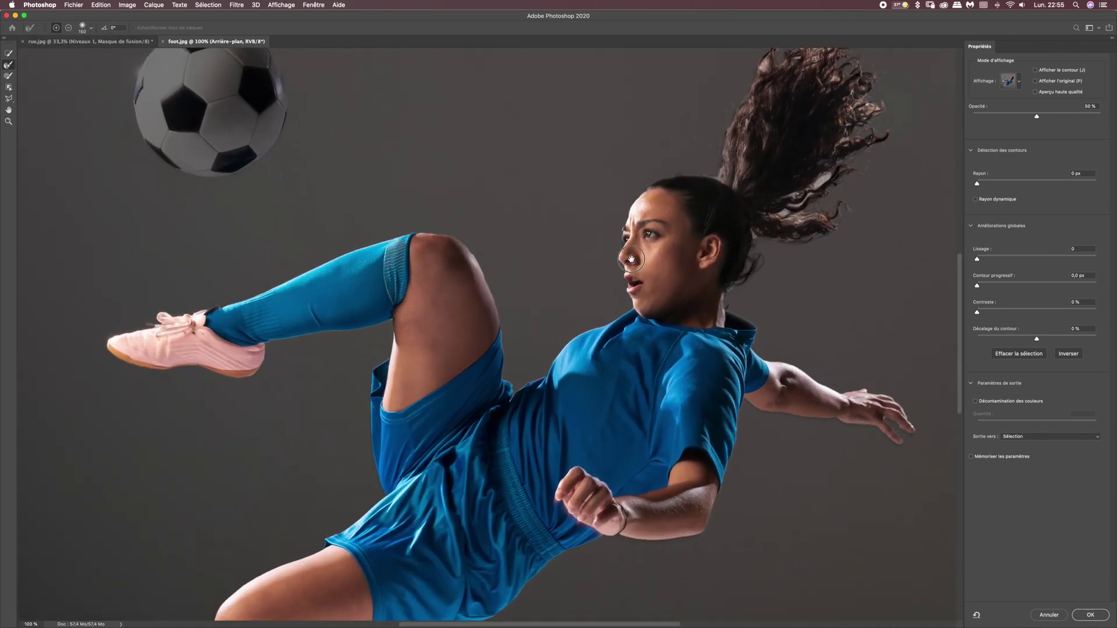
Refine the selection edge around the player's hair, ponytail and nape in Select and Mask, and apply the result as a selection.
{"action": "left_click_drag", "start_coordinate": [632, 267], "coordinate": [405, 302]}
{"action": "key", "text": "super+plus"}
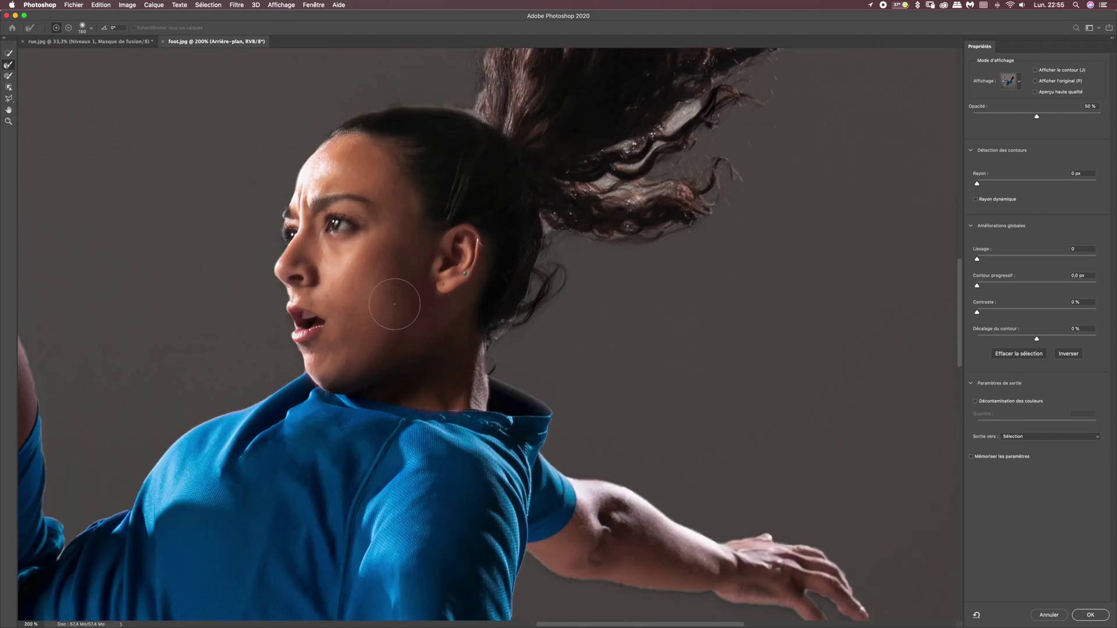
{"action": "left_click_drag", "start_coordinate": [570, 192], "coordinate": [481, 357]}
{"action": "key", "text": "super+minus"}
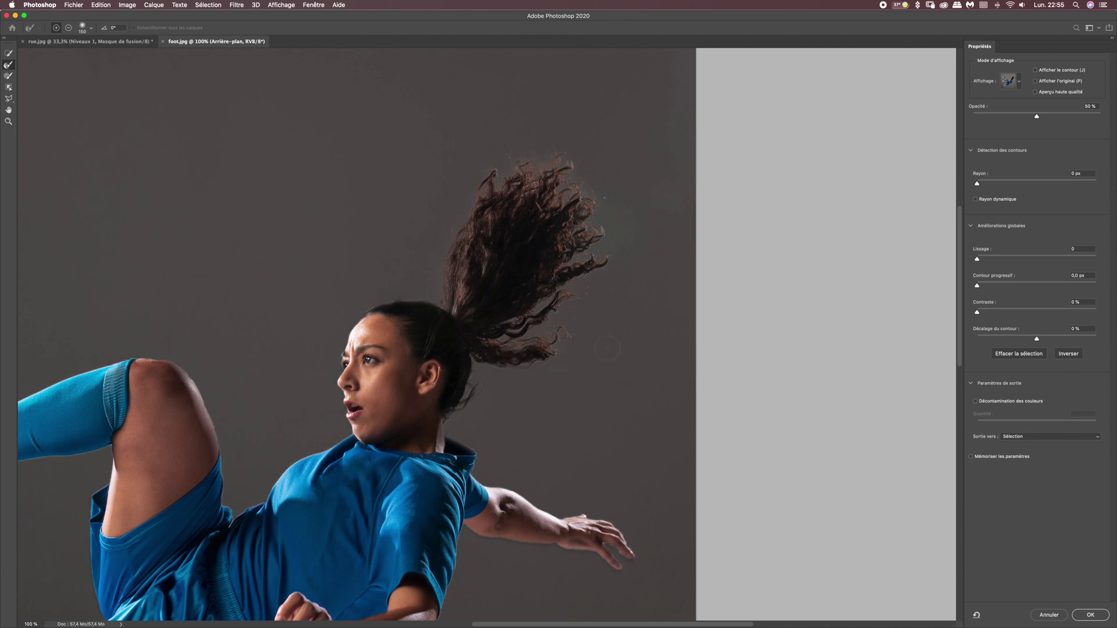
{"action": "left_click_drag", "start_coordinate": [519, 434], "coordinate": [634, 280]}
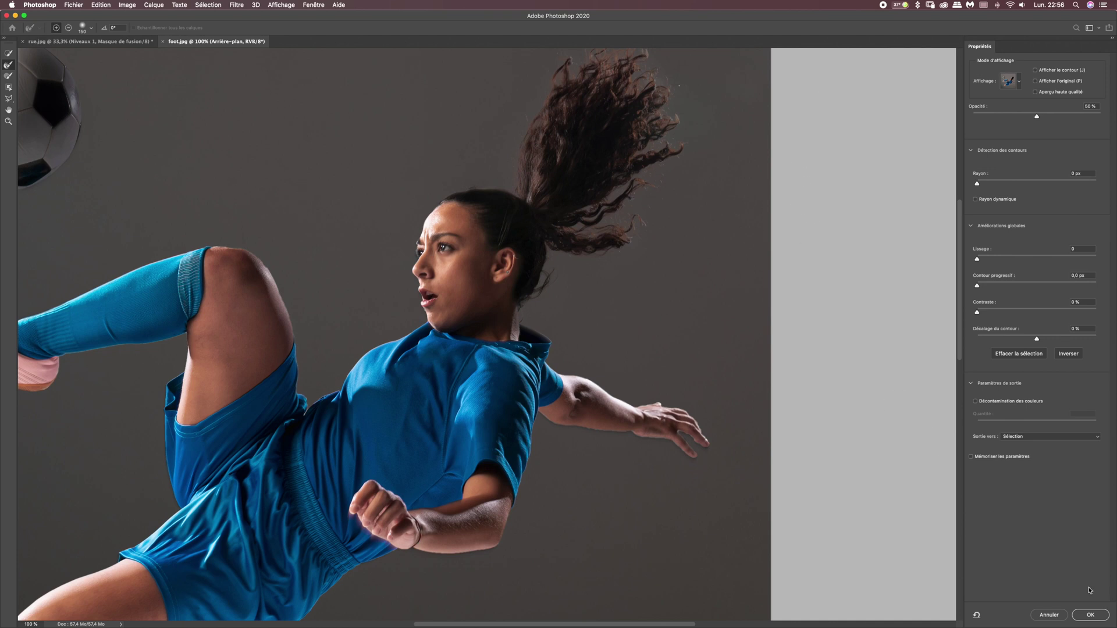
{"action": "left_click", "coordinate": [1091, 617]}
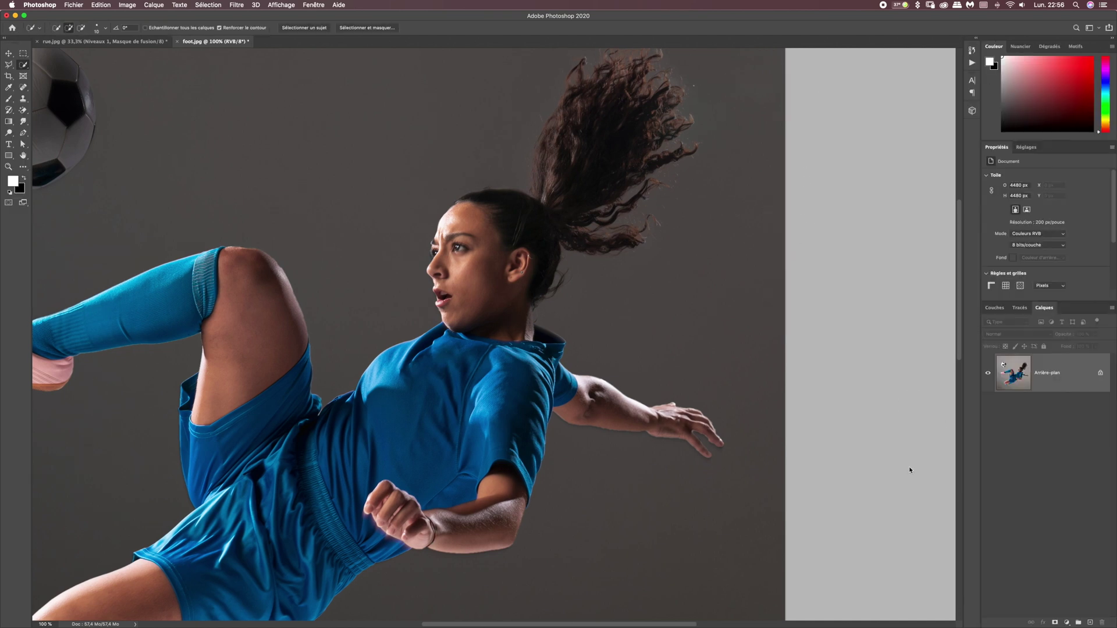
Add the missing strip at the back of the player's neck to the selection with the Polygonal Lasso in add mode.
{"action": "scroll", "coordinate": [557, 317], "scroll_direction": "up", "scroll_amount": 5}
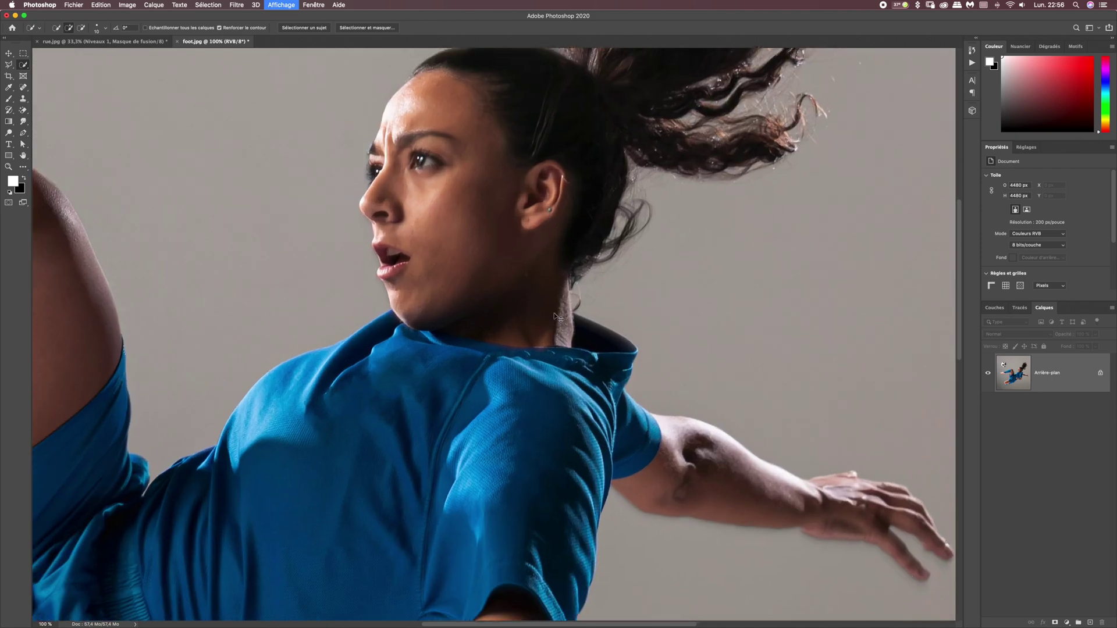
{"action": "left_click_drag", "start_coordinate": [622, 253], "coordinate": [615, 255]}
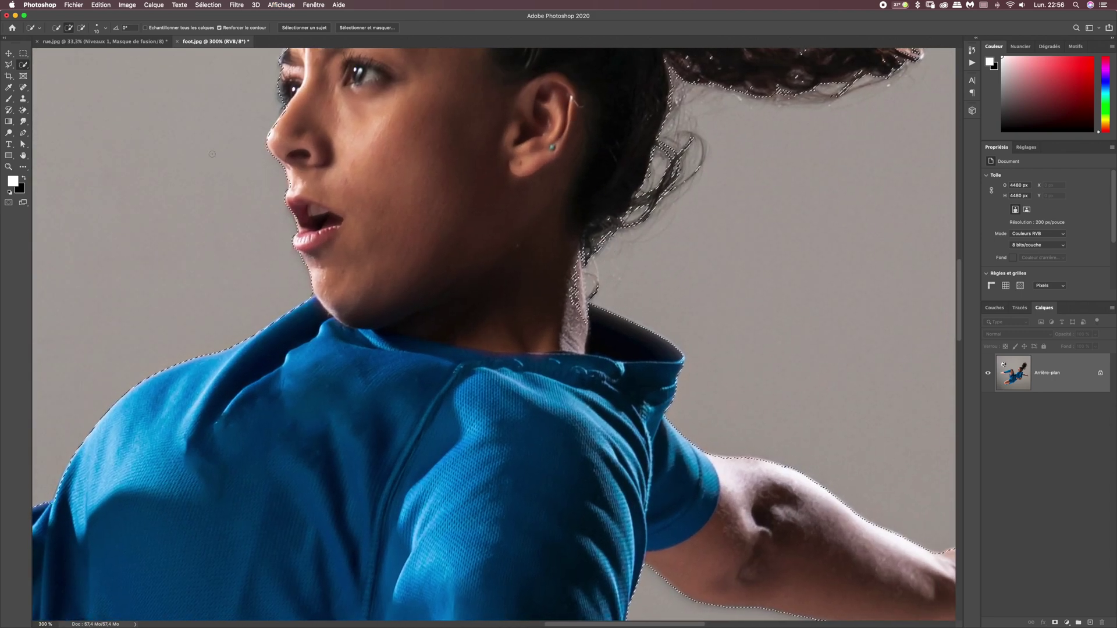
{"action": "left_click", "coordinate": [9, 66]}
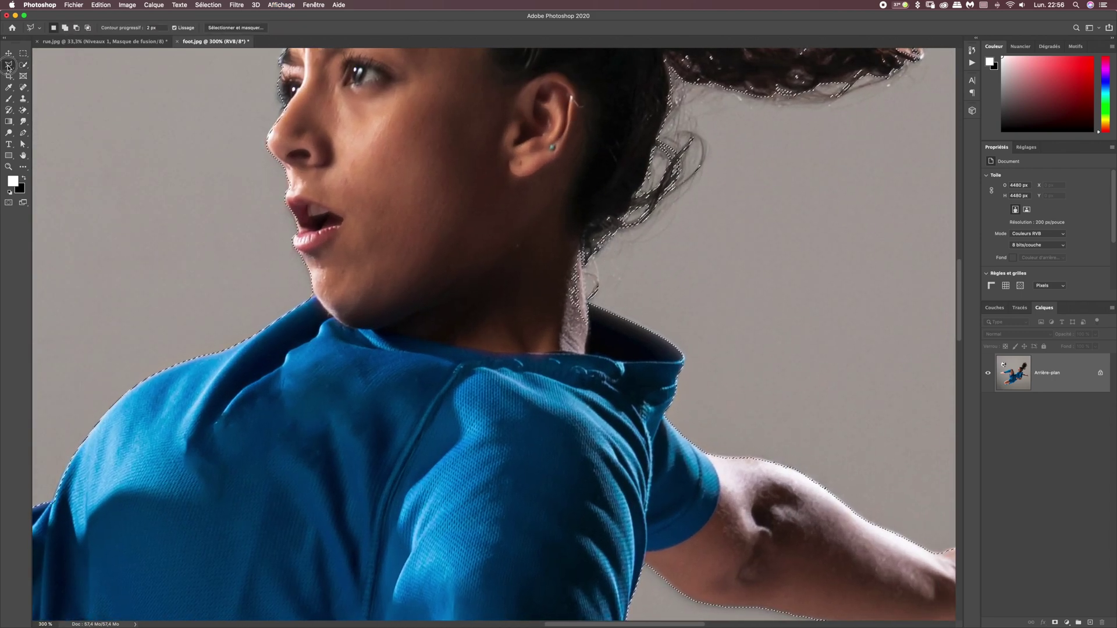
{"action": "left_click", "coordinate": [47, 73]}
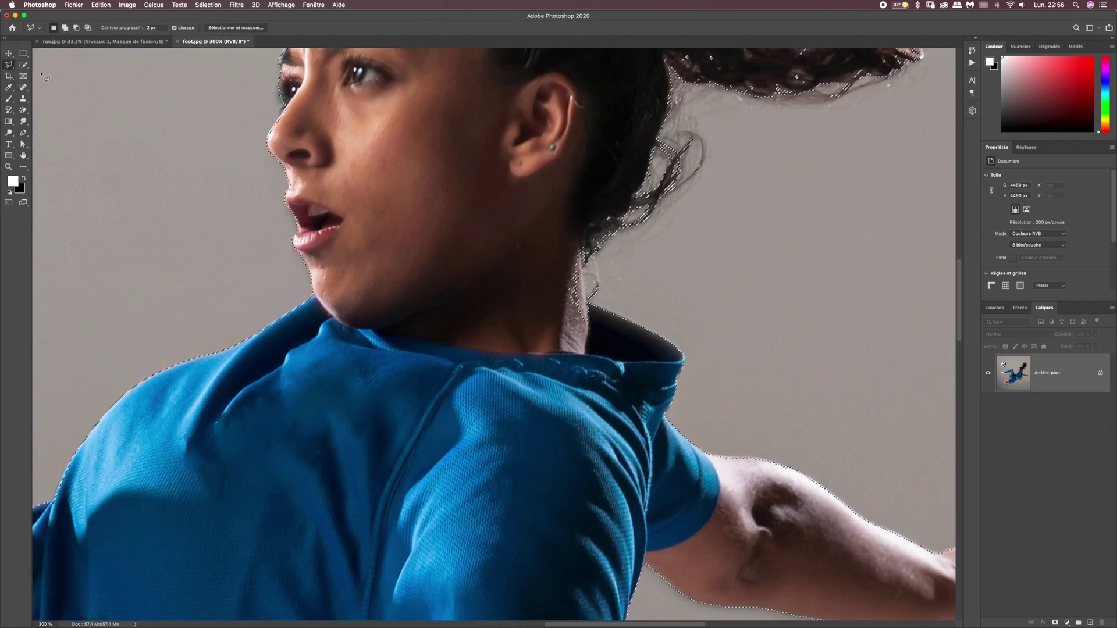
{"action": "left_click", "coordinate": [65, 29]}
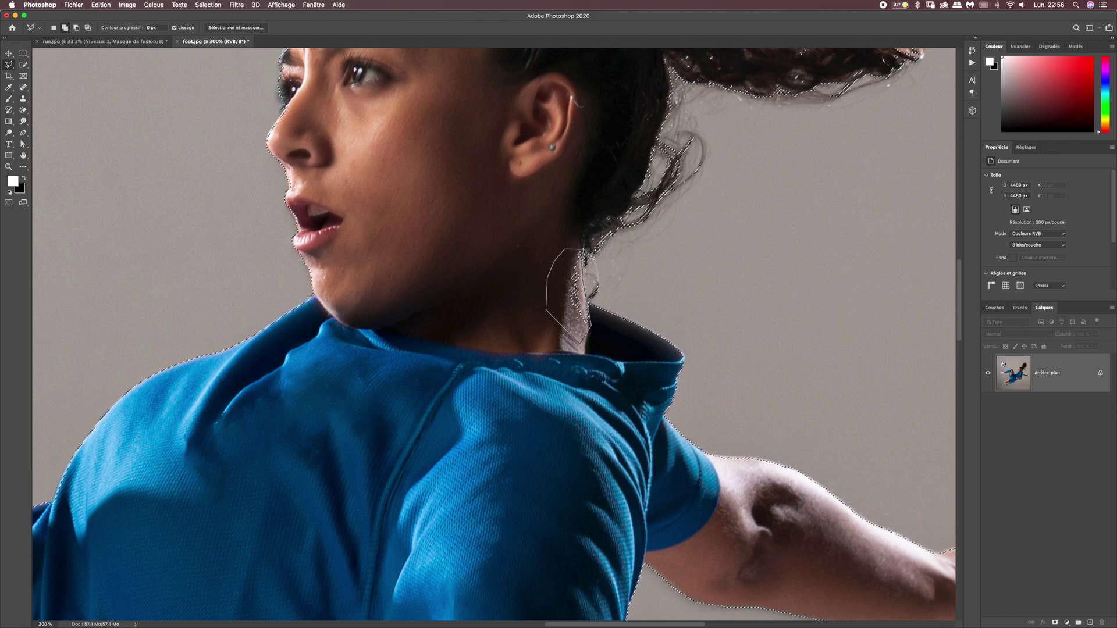
{"action": "key", "text": "Return"}
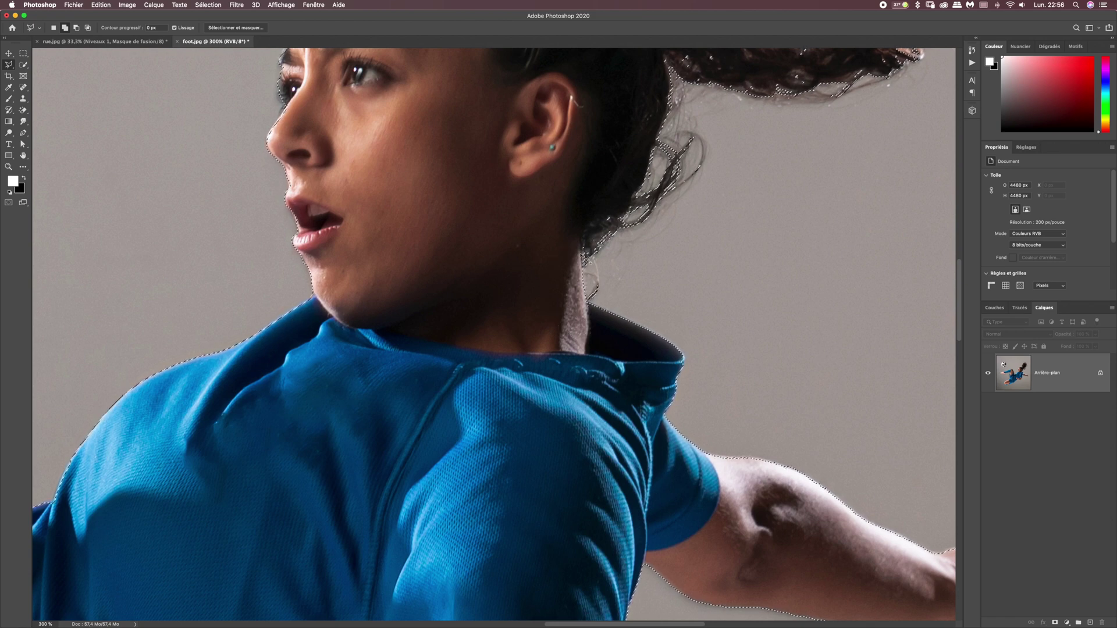
Examine the selection edge around the neck, collar and face profile, and check the outline of the whole player.
{"action": "scroll", "coordinate": [578, 249], "scroll_direction": "down", "scroll_amount": 2}
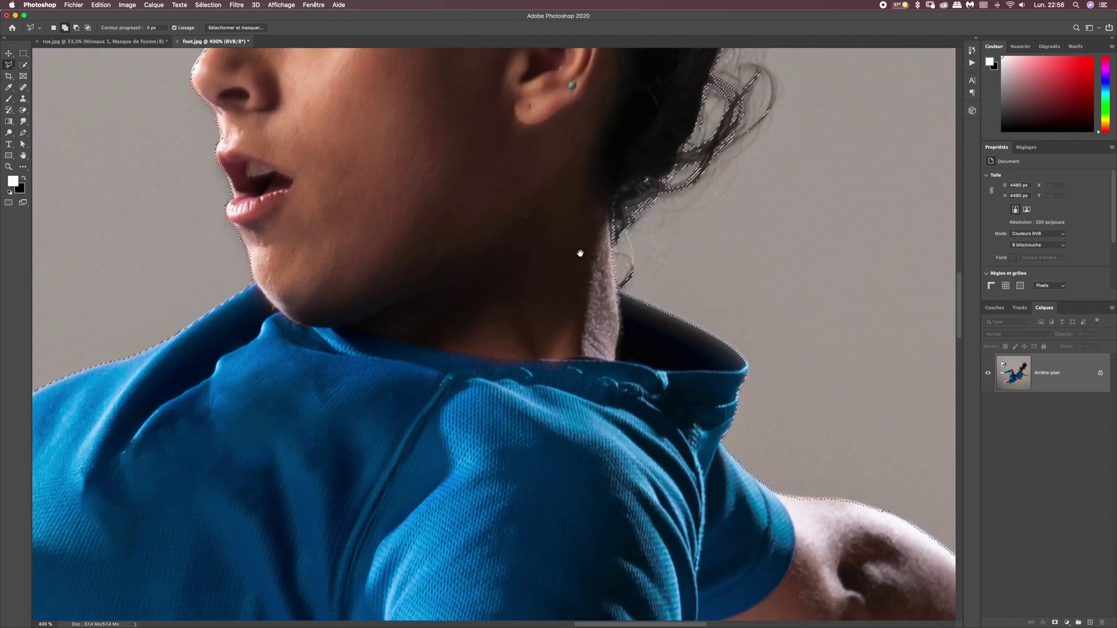
{"action": "scroll", "coordinate": [391, 232], "scroll_direction": "up", "scroll_amount": 2}
{"action": "key", "text": "super+plus"}
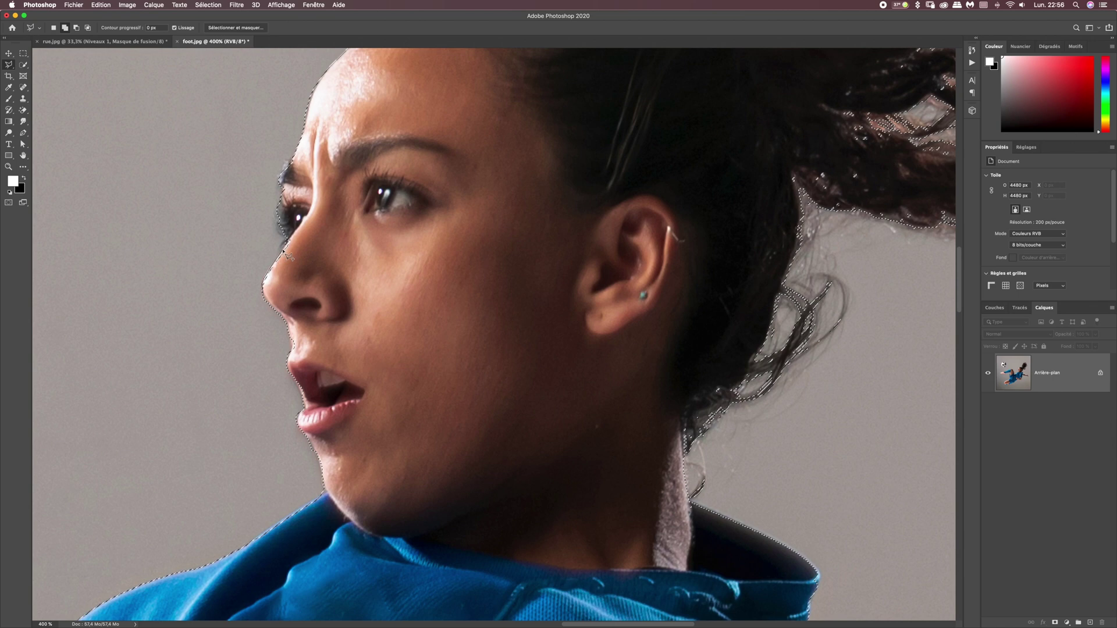
{"action": "left_click", "coordinate": [307, 255]}
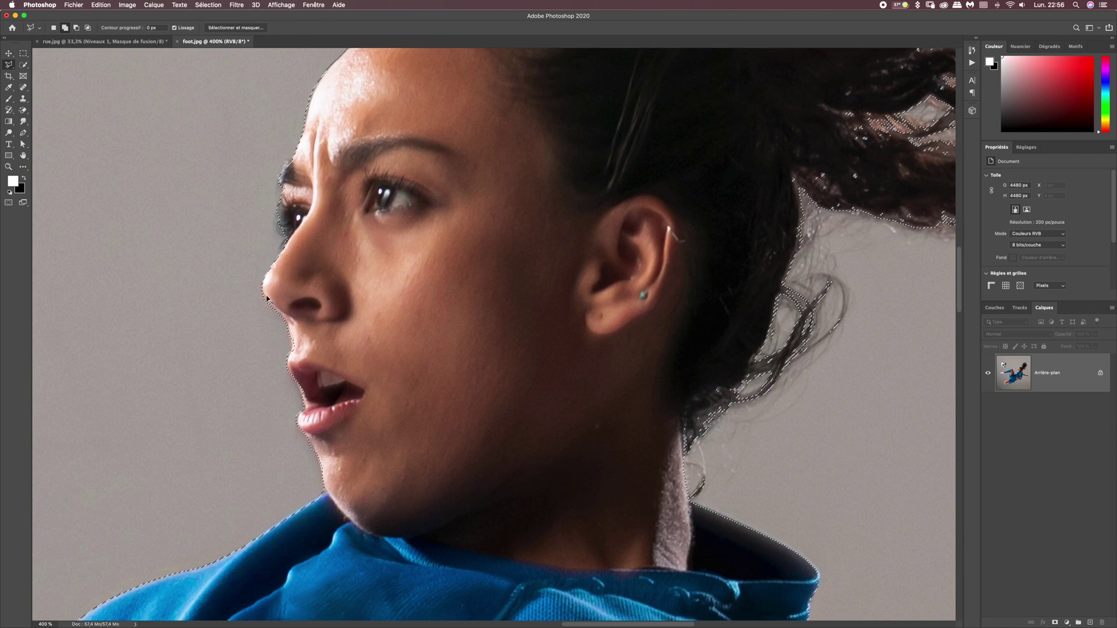
{"action": "key", "text": "super+minus"}
{"action": "key", "text": "super+minus"}
{"action": "key", "text": "super+minus"}
{"action": "key", "text": "super+minus"}
{"action": "key", "text": "super+minus"}
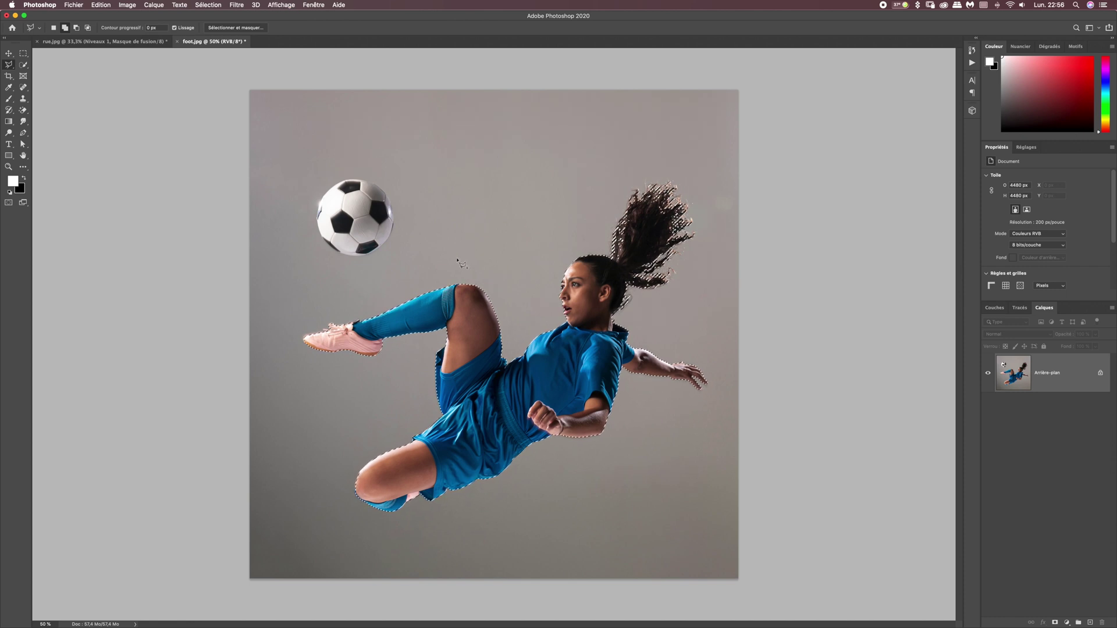
Copy the selected player into rue.jpg as a new layer directly above the background layer and below the Levels adjustment.
{"action": "key", "text": "super+c"}
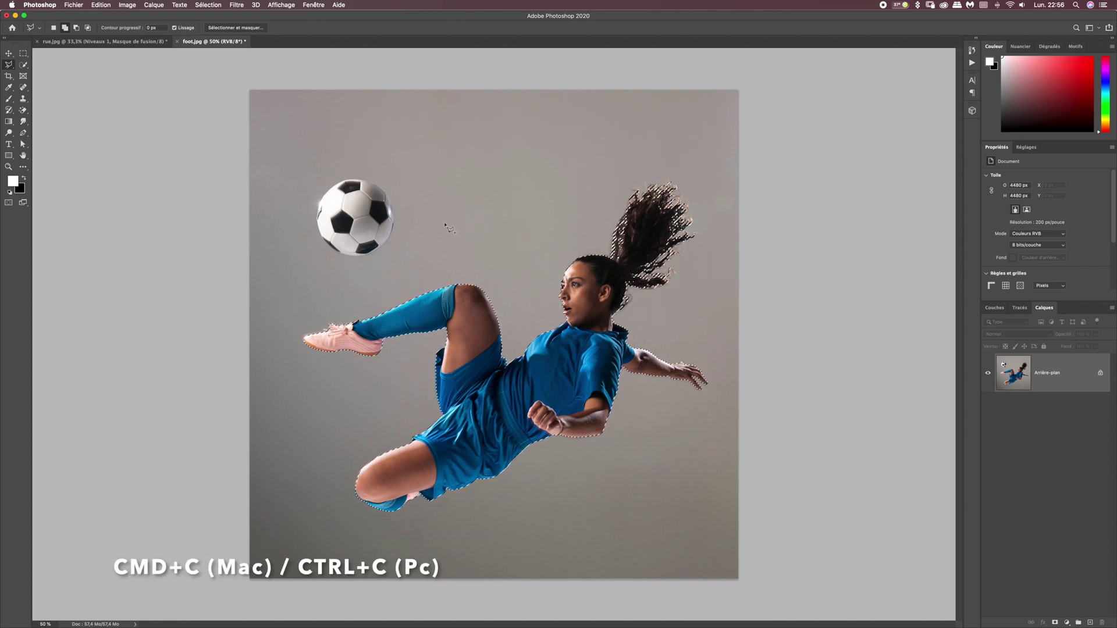
{"action": "left_click", "coordinate": [108, 42]}
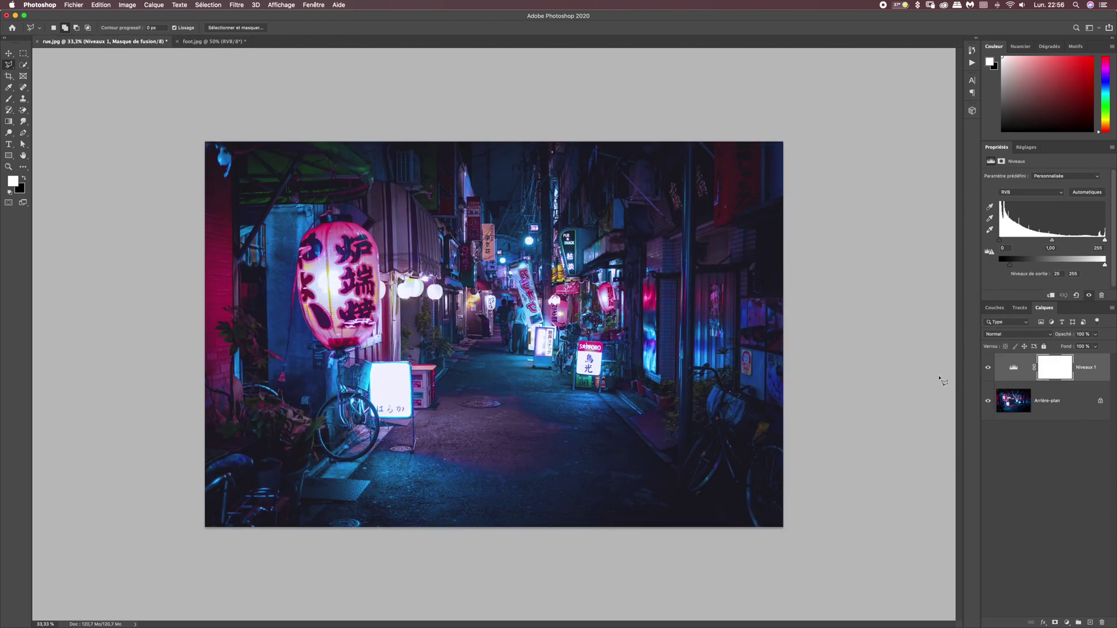
{"action": "left_click", "coordinate": [1032, 404]}
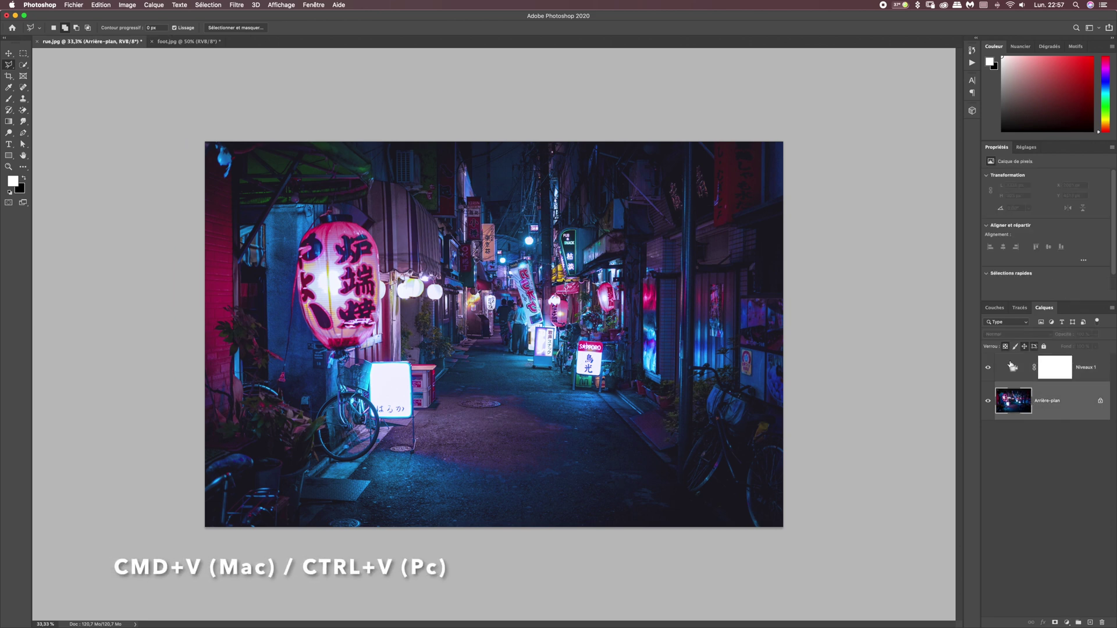
{"action": "key", "text": "super+v"}
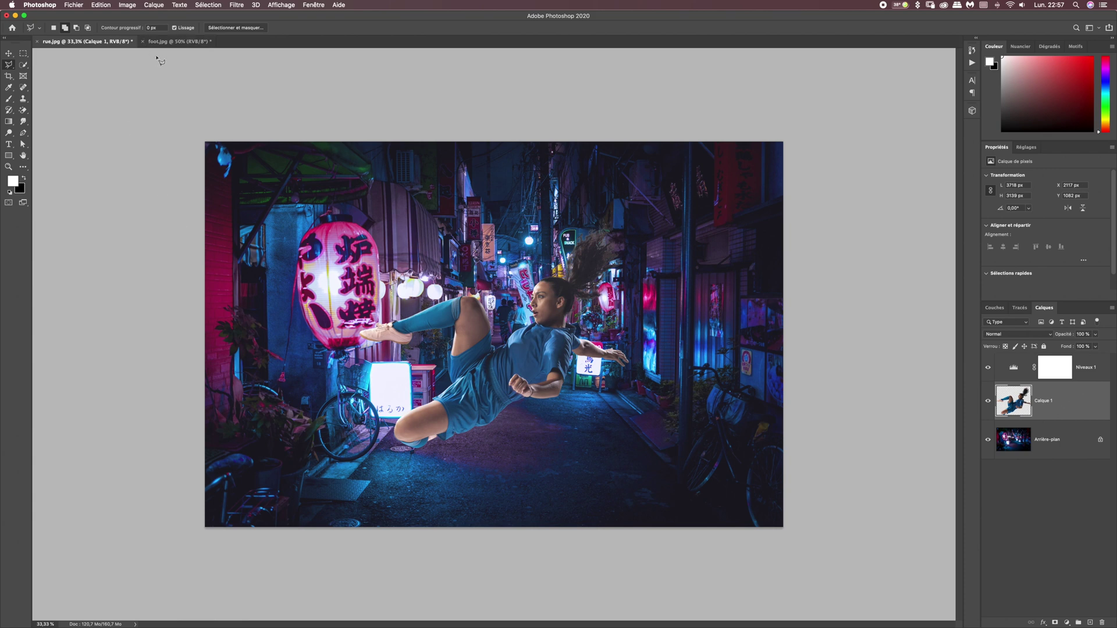
Switch to foot.jpg and select the football with the Elliptical Marquee, drawing the ellipse outward from the ball's centre.
{"action": "left_click", "coordinate": [169, 42]}
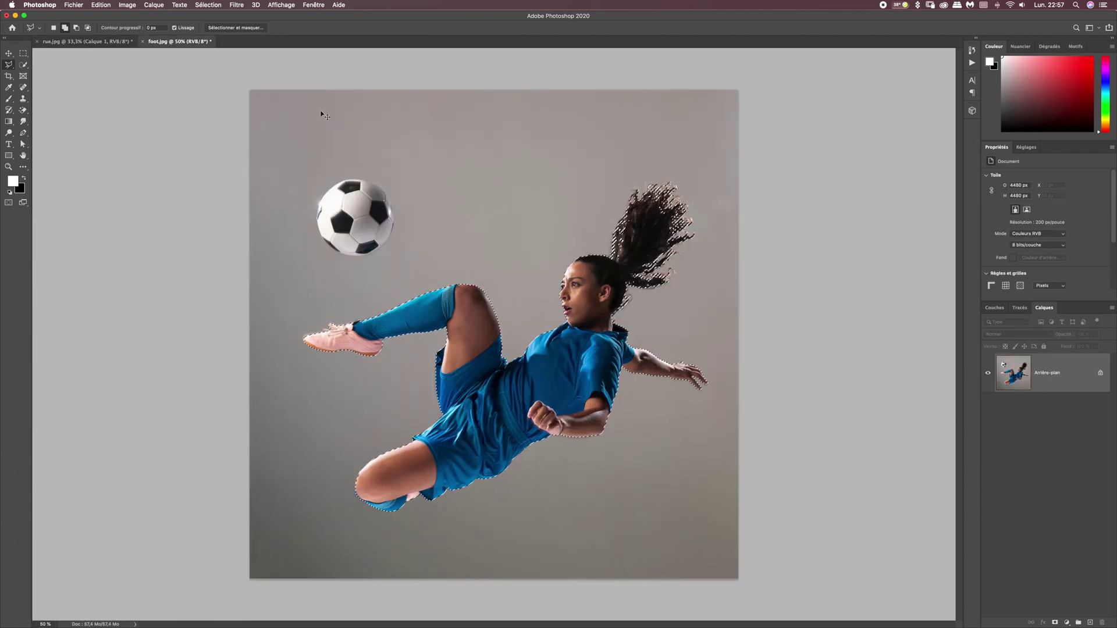
{"action": "key", "text": "super+1"}
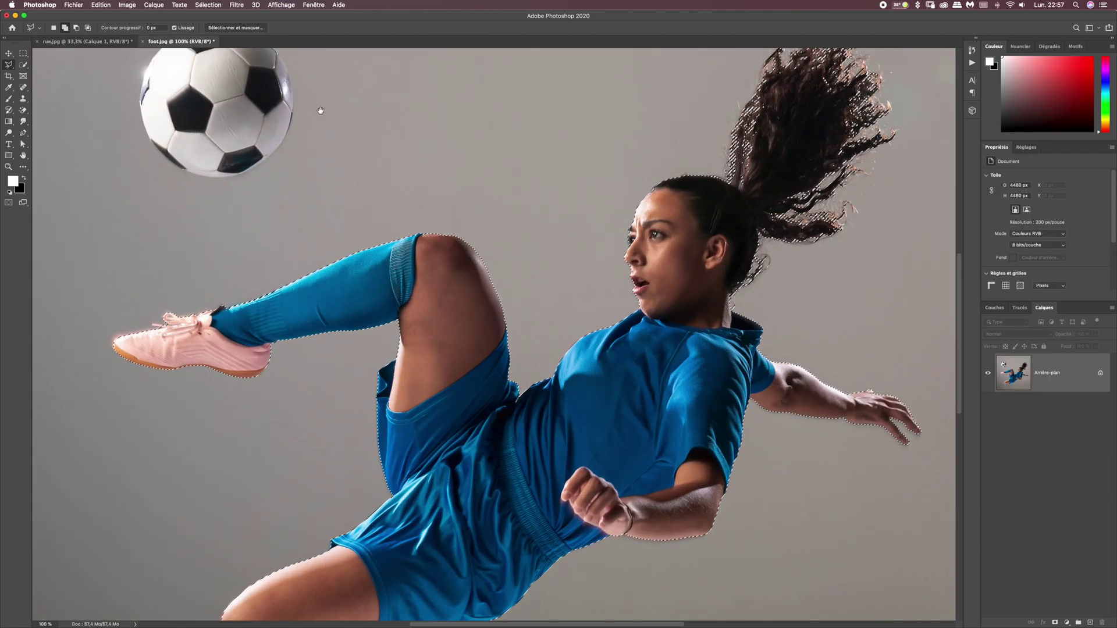
{"action": "left_click_drag", "start_coordinate": [343, 223], "coordinate": [430, 344]}
{"action": "key", "text": "super+plus"}
{"action": "left_click_drag", "start_coordinate": [422, 259], "coordinate": [594, 374]}
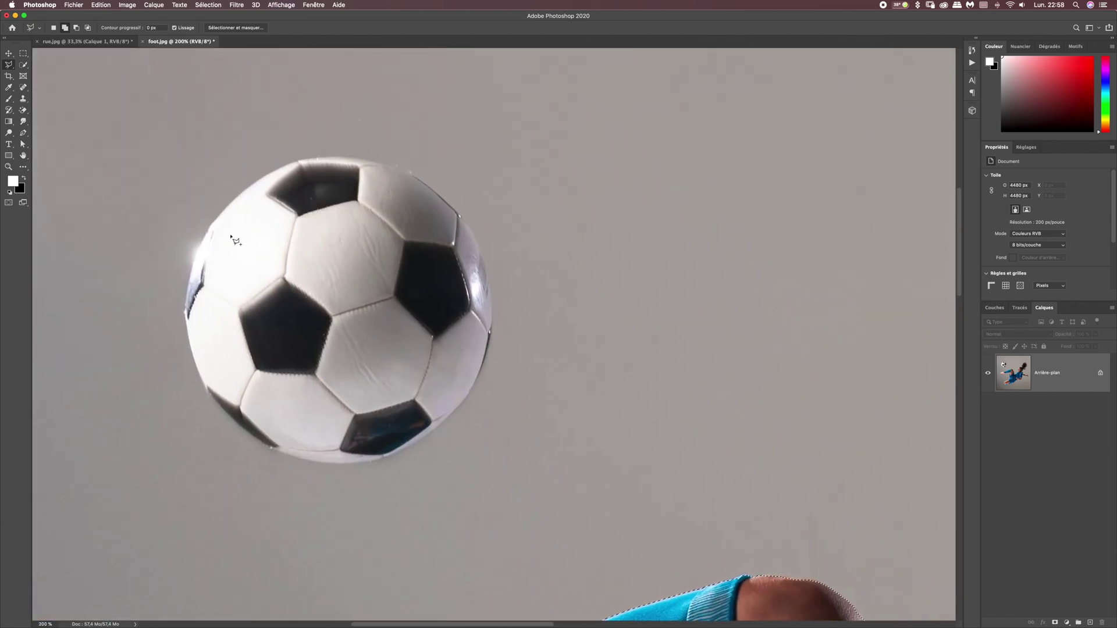
{"action": "left_click", "coordinate": [24, 54]}
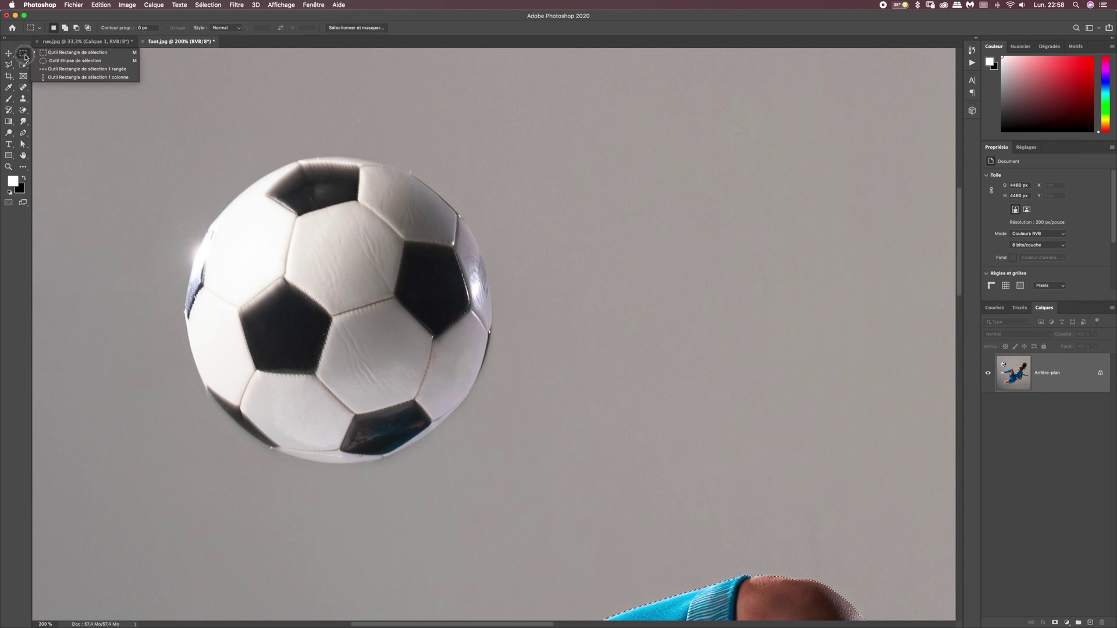
{"action": "left_click", "coordinate": [64, 60]}
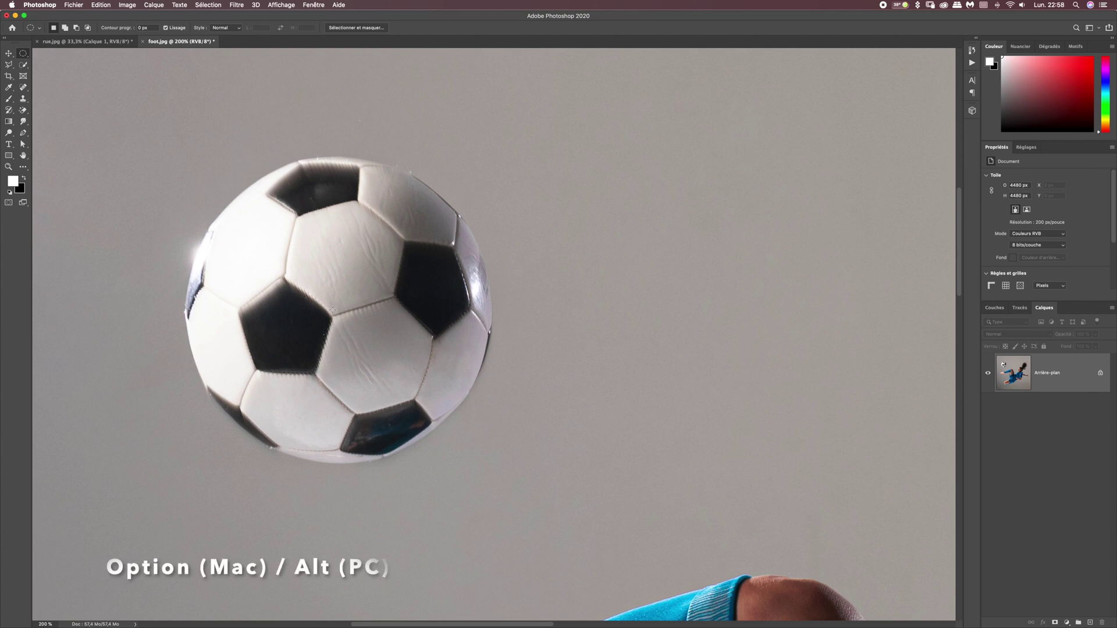
{"action": "left_click_drag", "start_coordinate": [332, 307], "coordinate": [478, 450]}
{"action": "left_click_drag", "start_coordinate": [479, 450], "coordinate": [492, 463]}
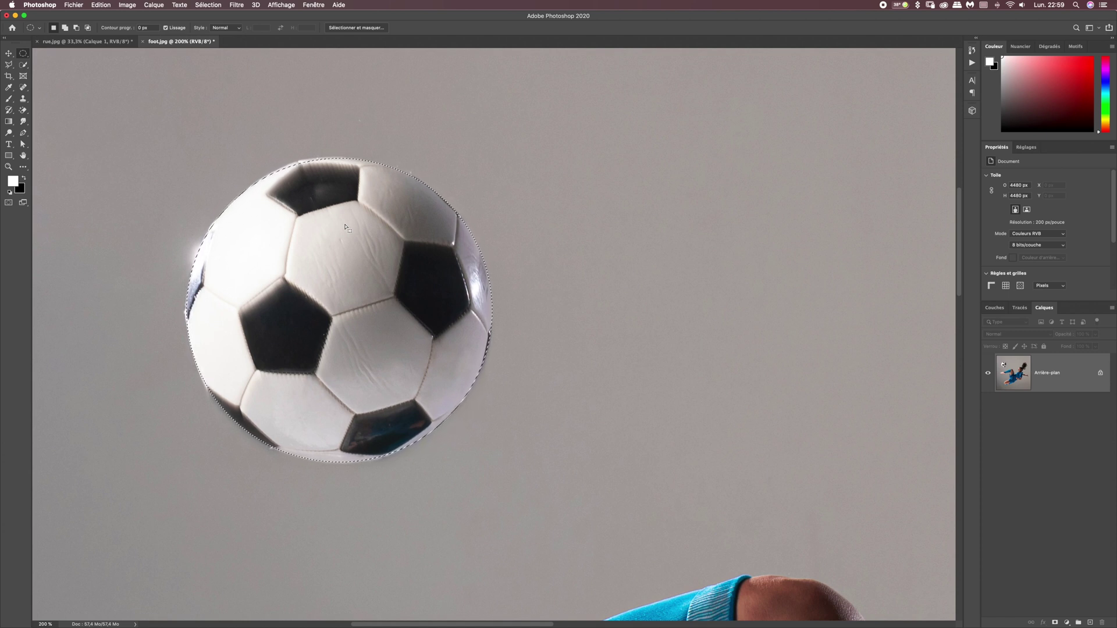
Try to enlarge the football's elliptical selection with Transform Selection.
{"action": "left_click", "coordinate": [211, 6]}
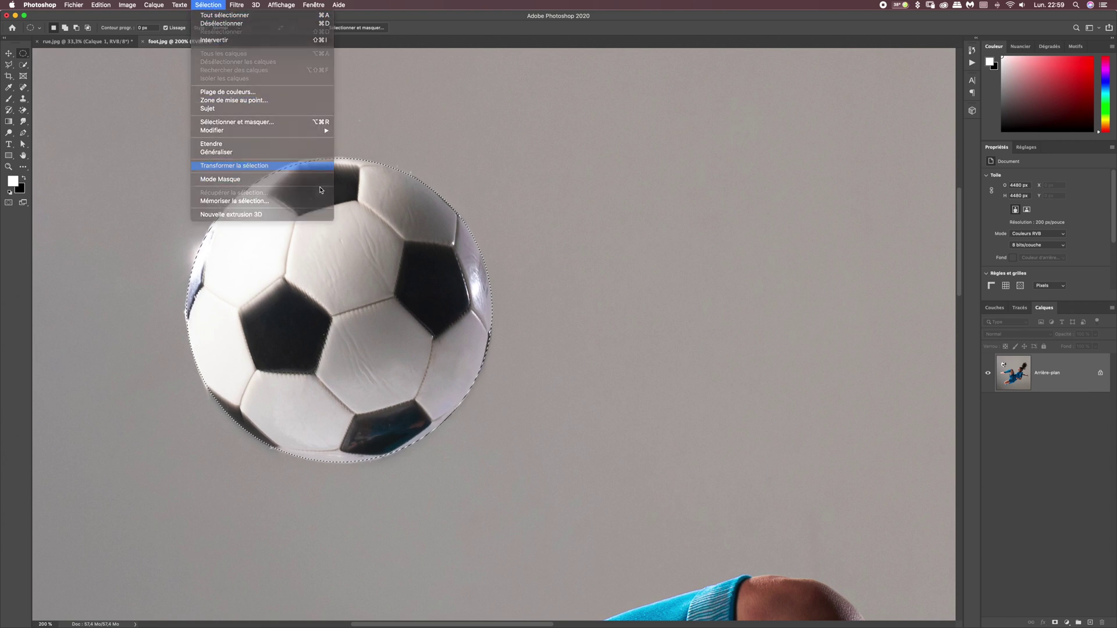
{"action": "mouse_move", "coordinate": [342, 158]}
{"action": "left_mouse_down"}
{"action": "mouse_move", "coordinate": [342, 127]}
{"action": "mouse_move", "coordinate": [342, 156]}
{"action": "left_mouse_up"}
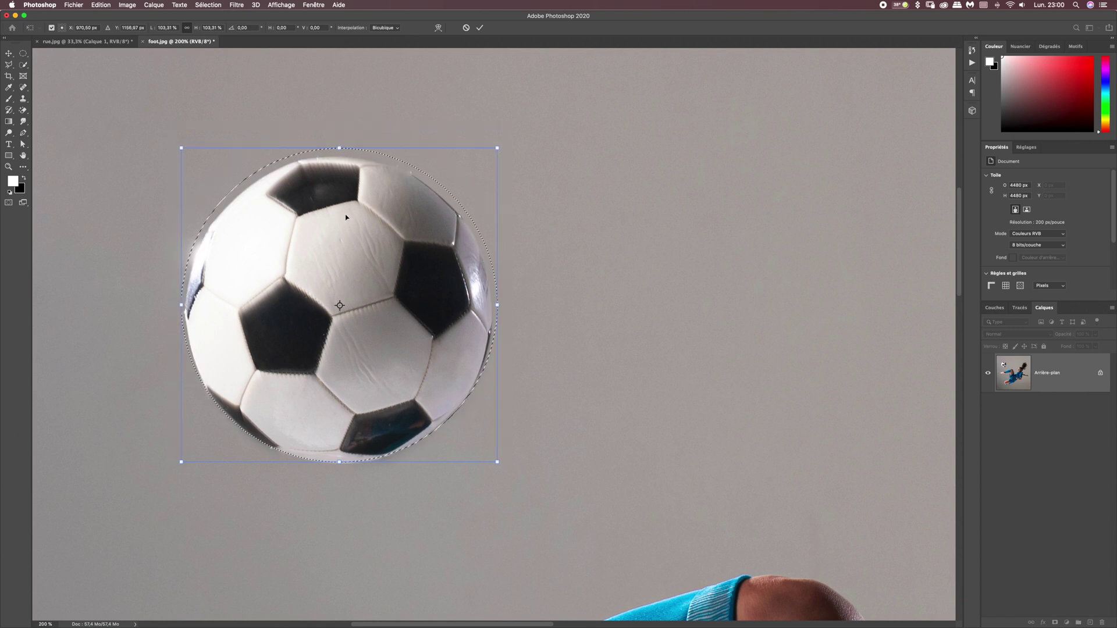
{"action": "key", "text": "Return"}
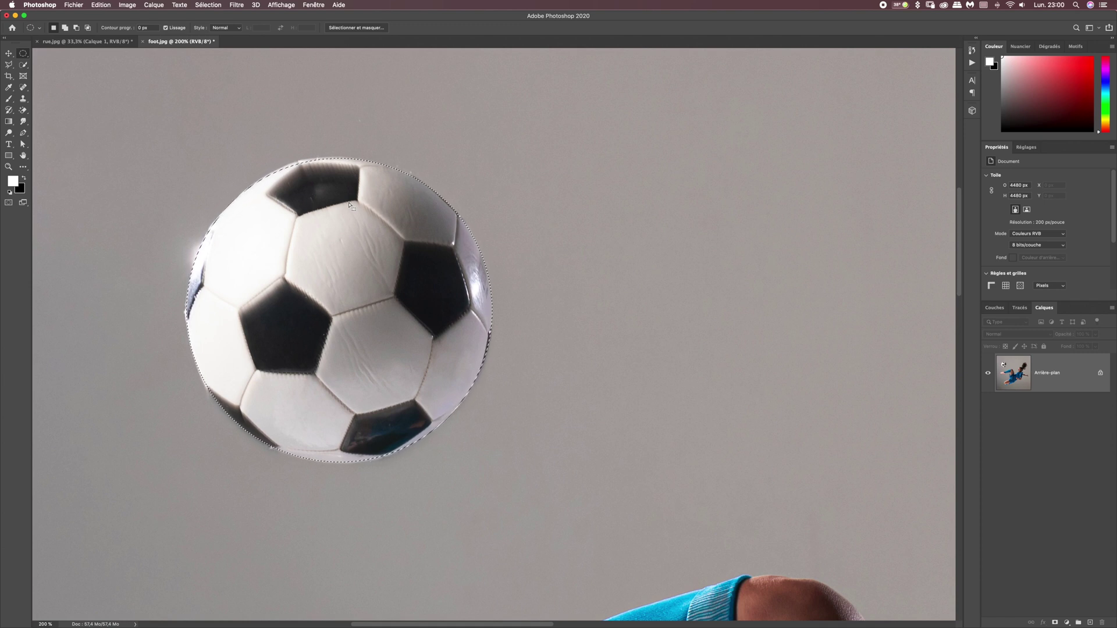
Copy the selected football into rue.jpg as a layer above the player, and close foot.jpg without saving its changes.
{"action": "left_click", "coordinate": [89, 42]}
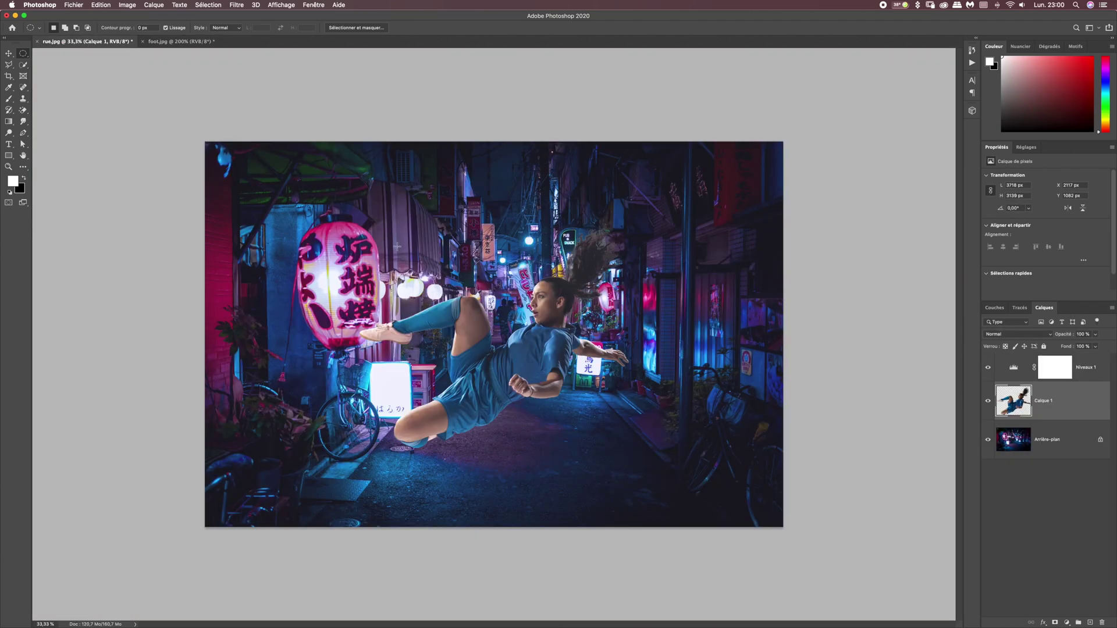
{"action": "key", "text": "super+v"}
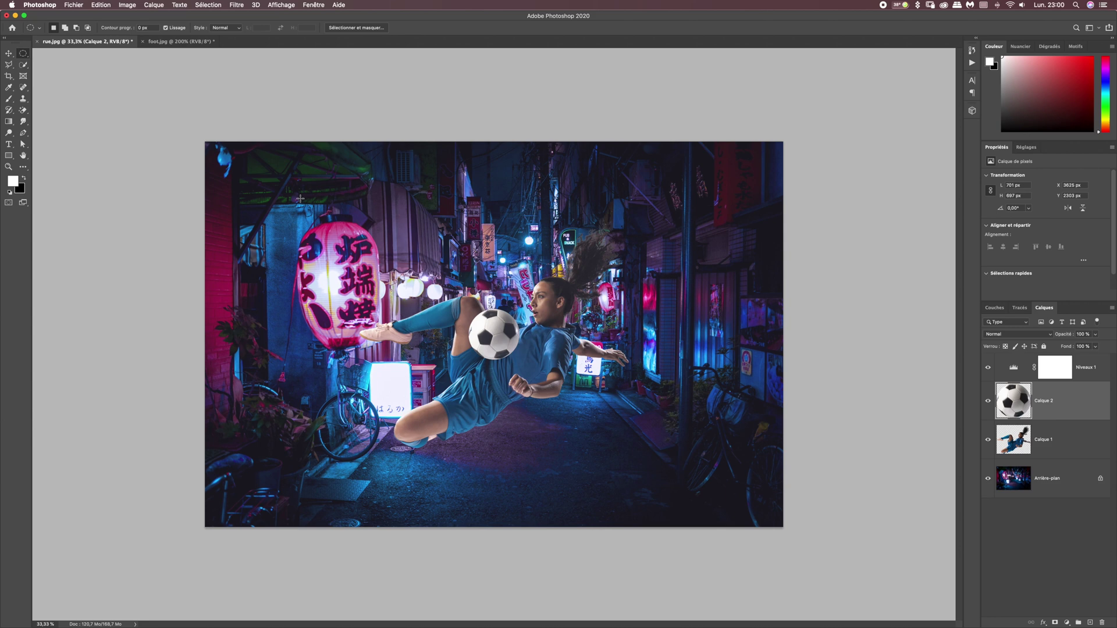
{"action": "left_click", "coordinate": [144, 42]}
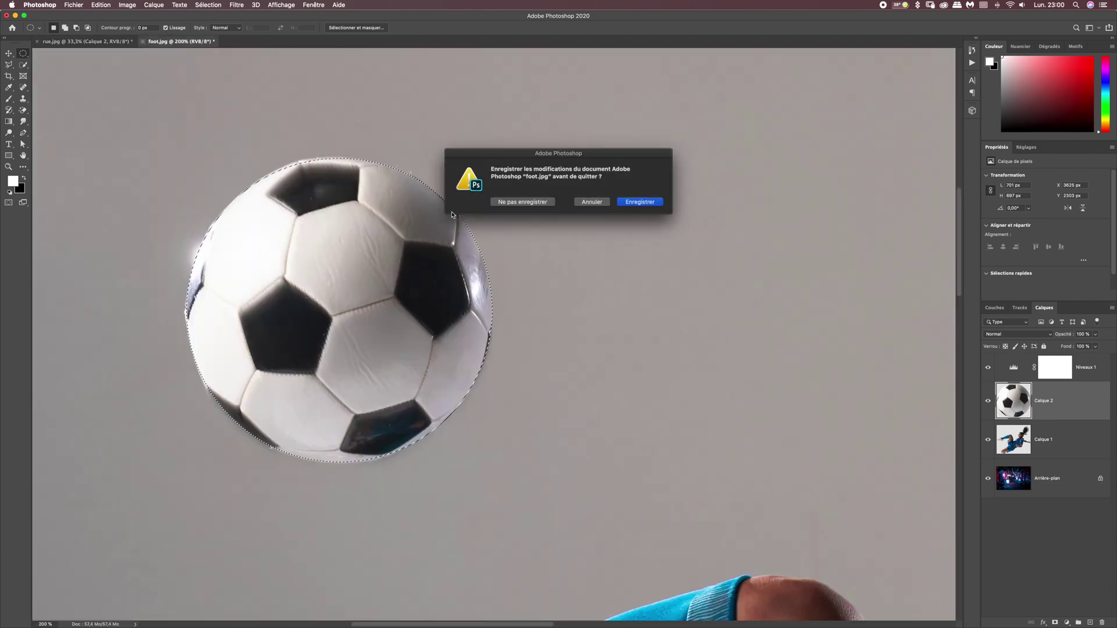
{"action": "left_click", "coordinate": [527, 203]}
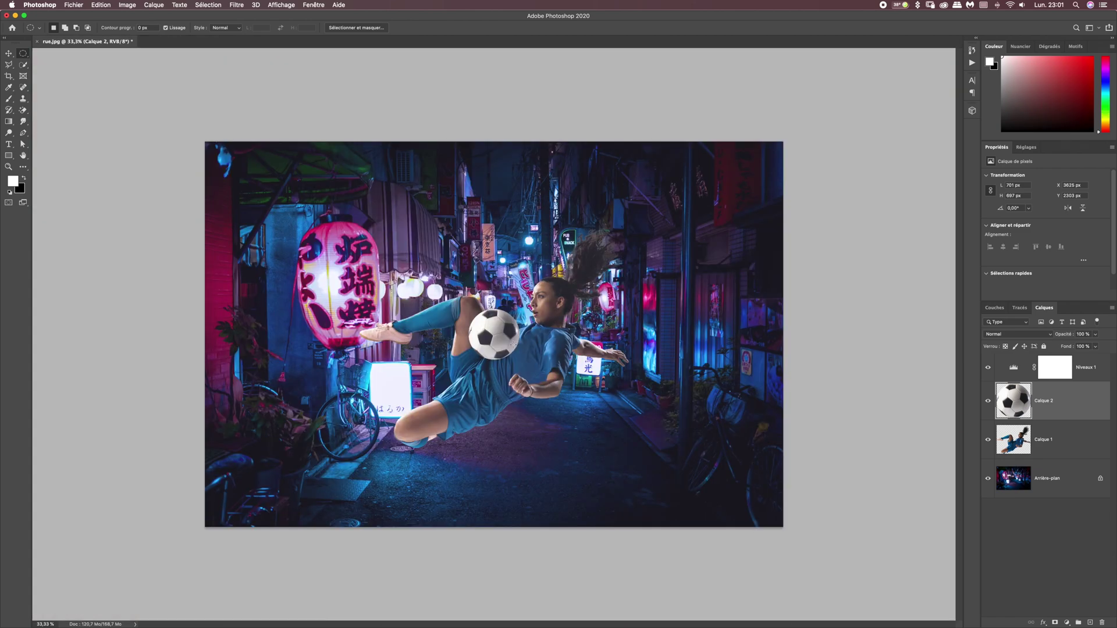
Convert the football layer and the player layer into separate smart objects.
{"action": "right_click", "coordinate": [1059, 396]}
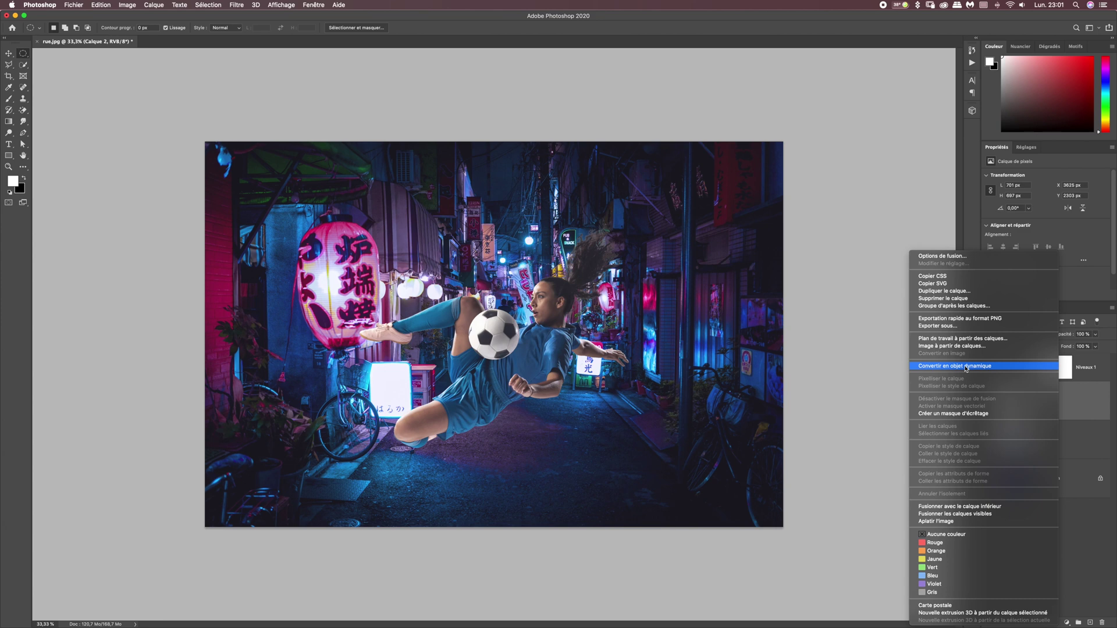
{"action": "left_click", "coordinate": [966, 366]}
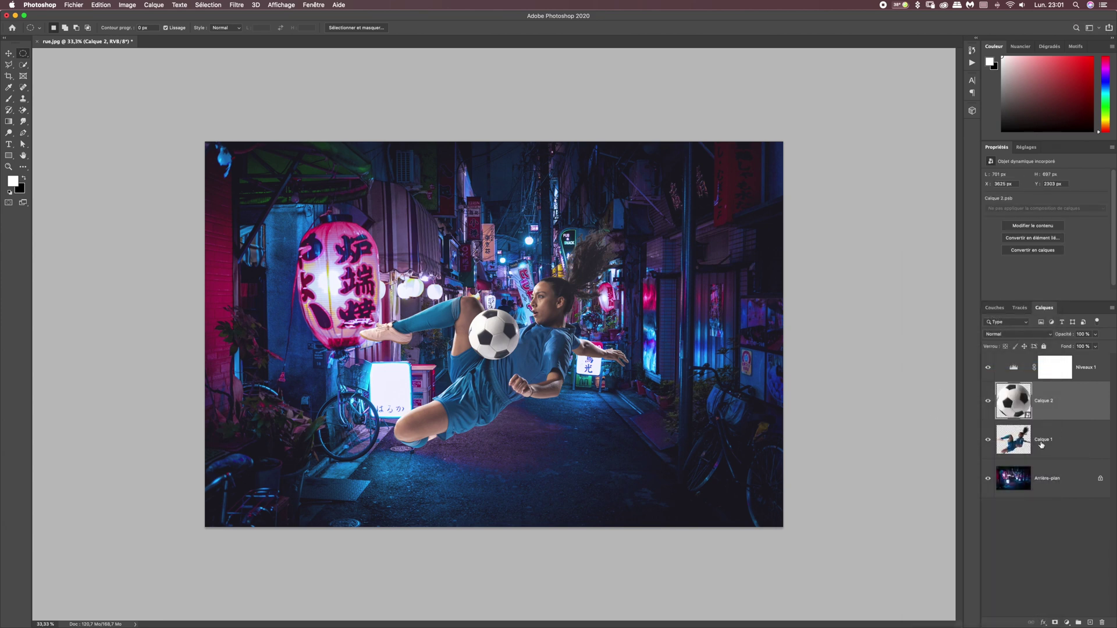
{"action": "right_click", "coordinate": [1060, 440]}
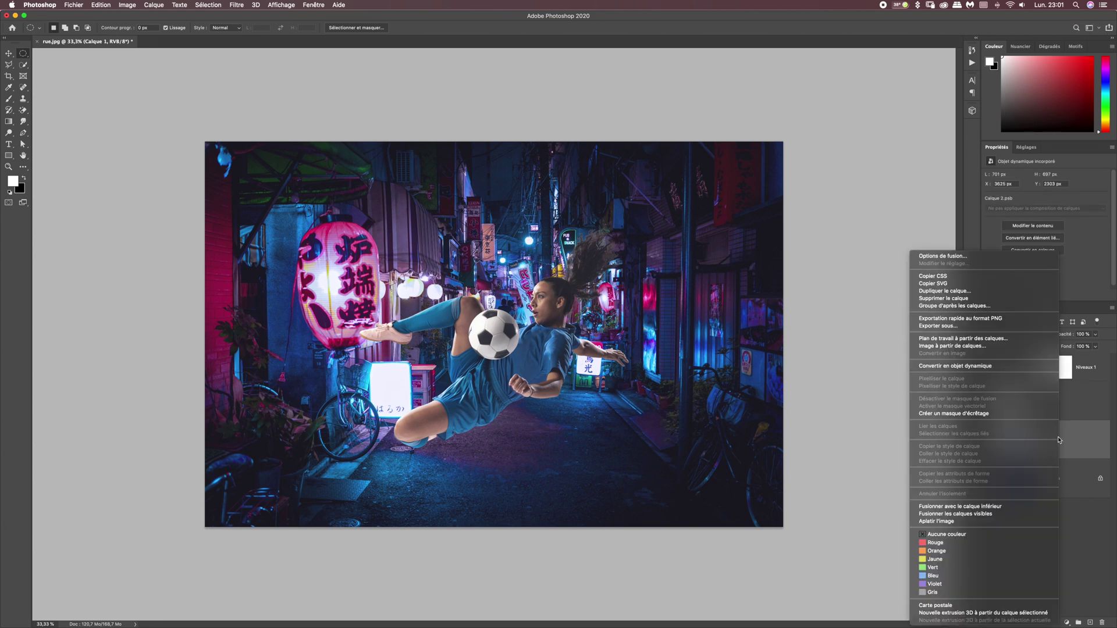
{"action": "left_click", "coordinate": [957, 366]}
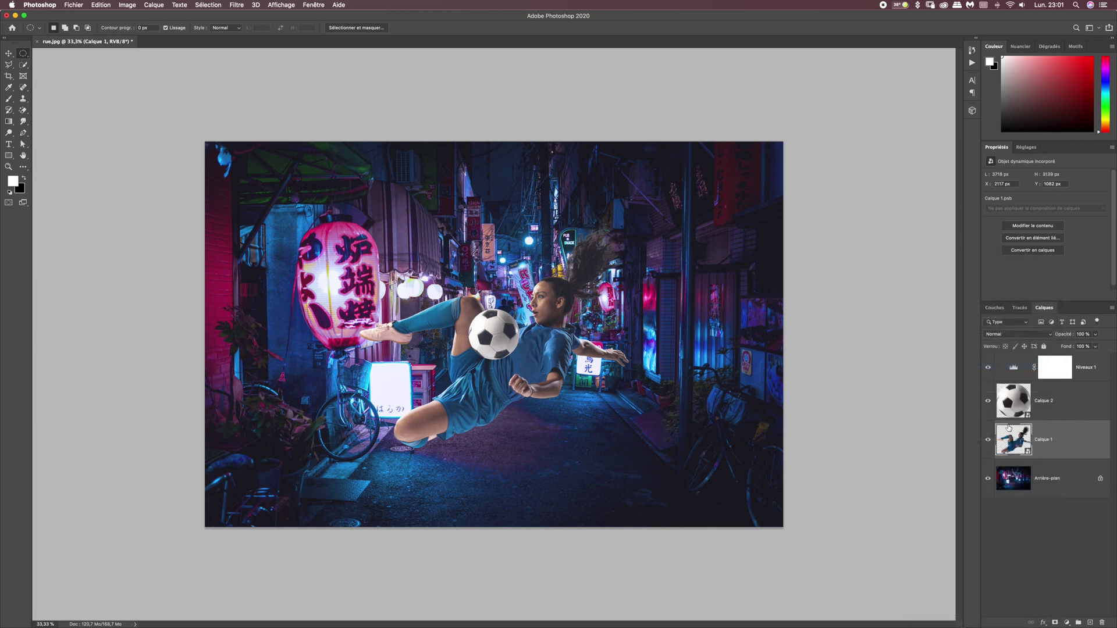
Scale the player and football layers together to 85% and rotate them about -10.8°.
{"action": "left_click", "coordinate": [1054, 405], "text": "shift"}
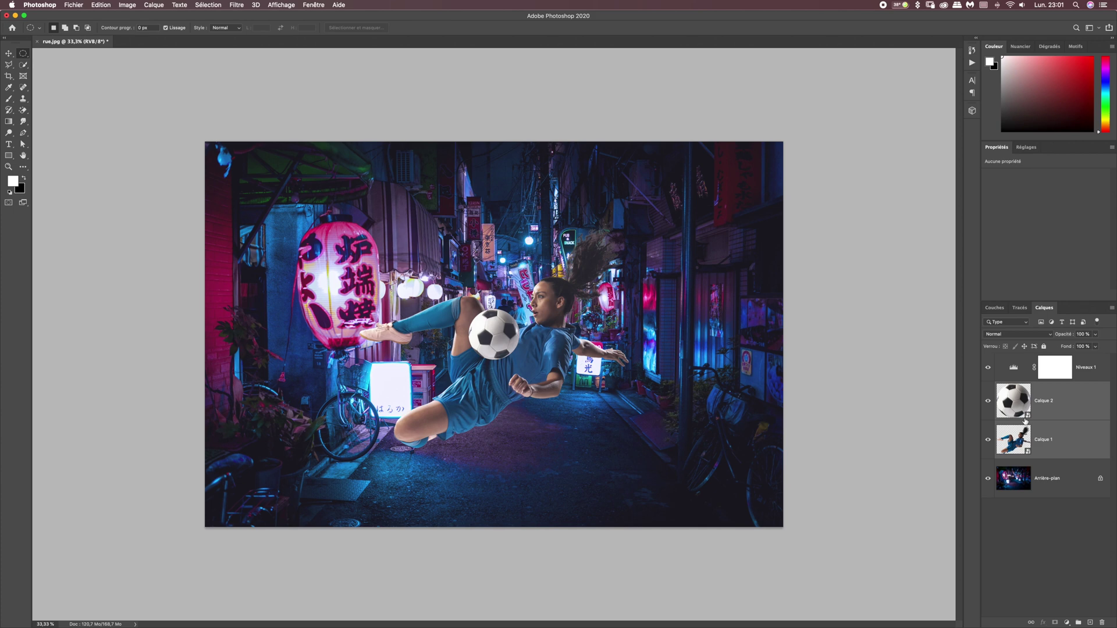
{"action": "key", "text": "super+t"}
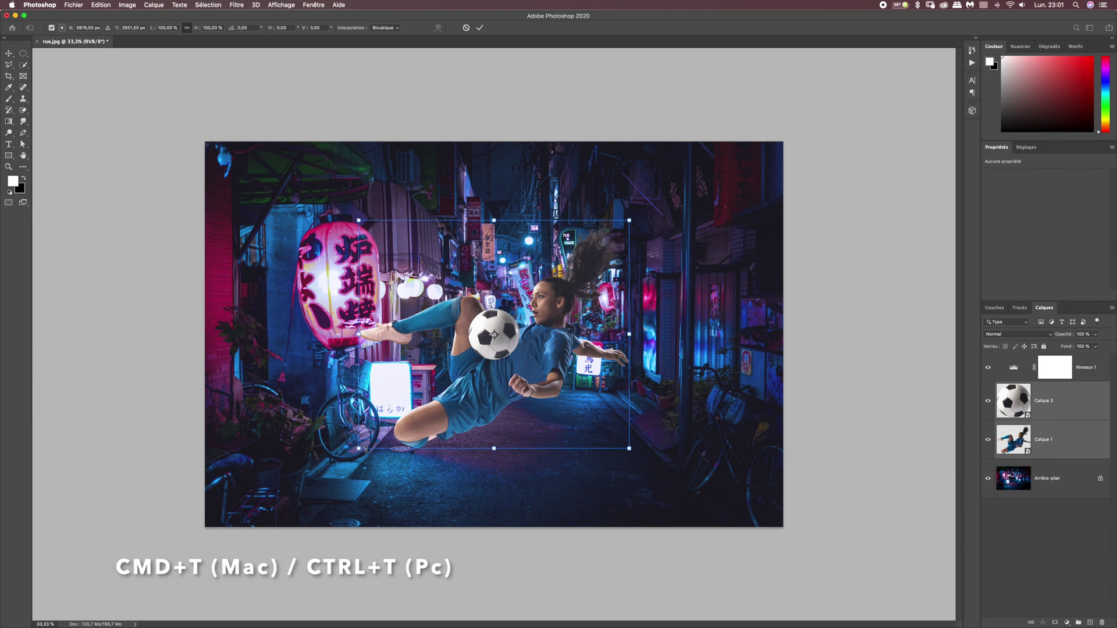
{"action": "left_click_drag", "start_coordinate": [359, 449], "coordinate": [392, 419]}
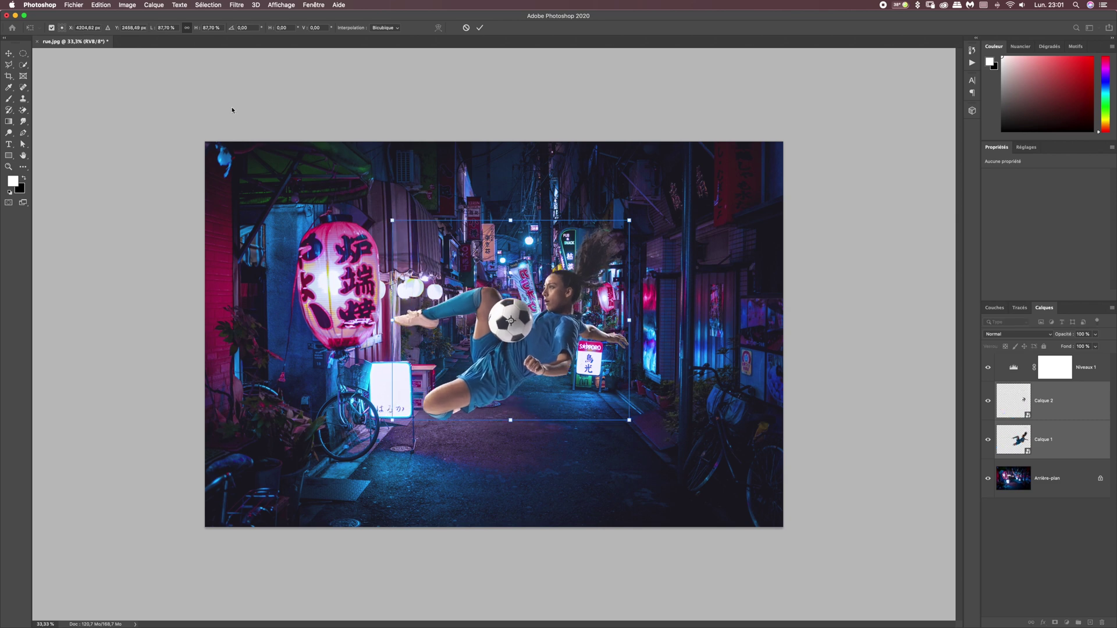
{"action": "double_click", "coordinate": [217, 27]}
{"action": "type", "text": "85"}
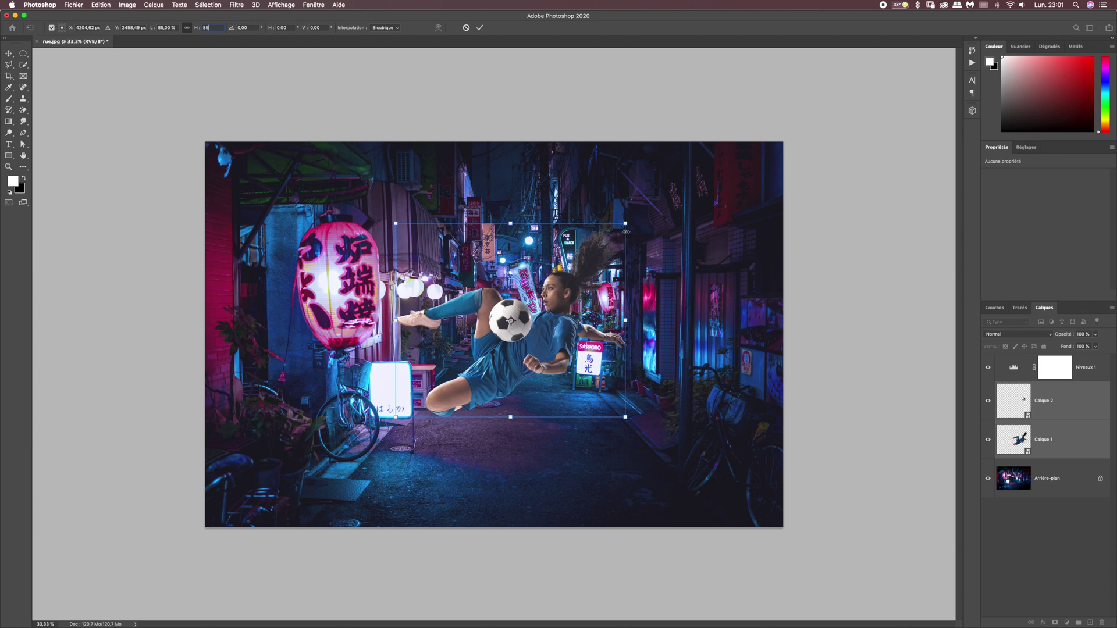
{"action": "left_click_drag", "start_coordinate": [634, 217], "coordinate": [608, 194]}
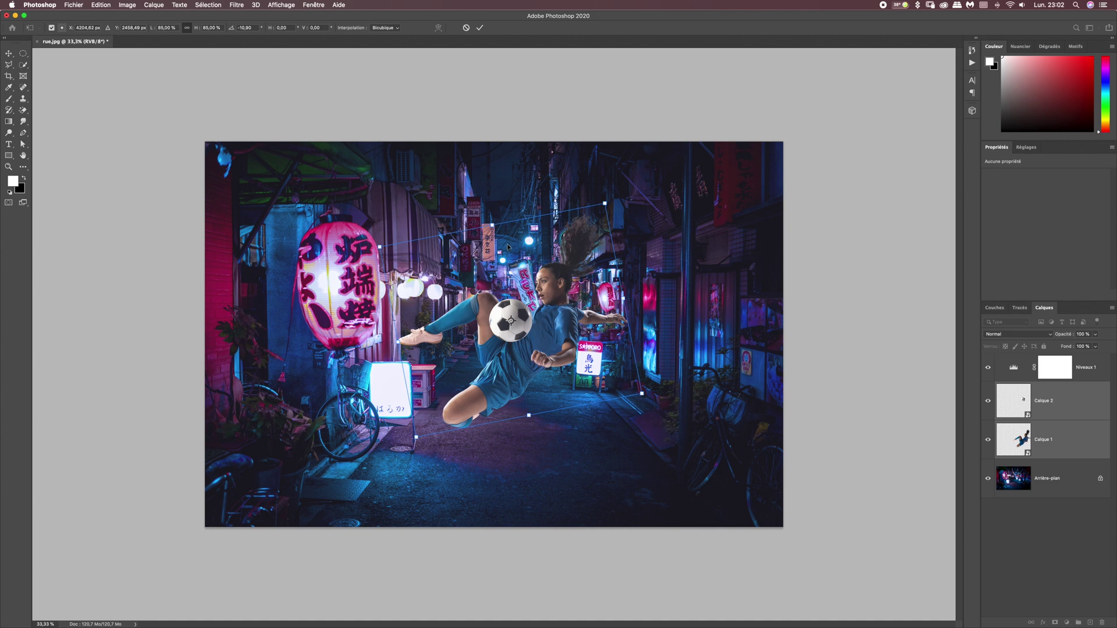
{"action": "key", "text": "Return"}
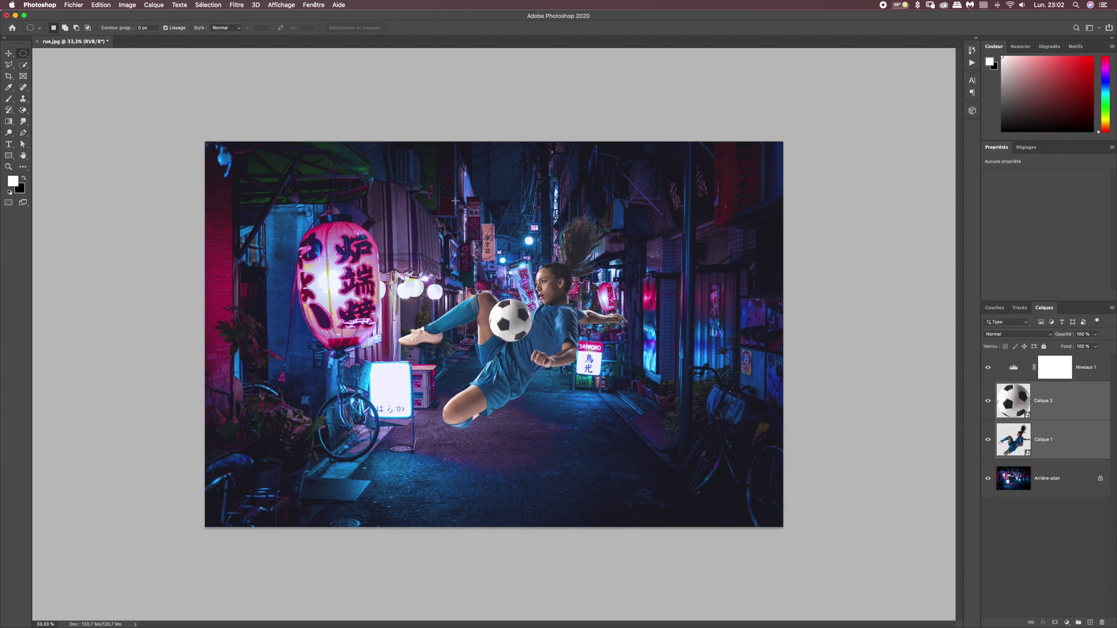
Move the football layer by itself to just above the player's raised foot.
{"action": "left_click", "coordinate": [1053, 406]}
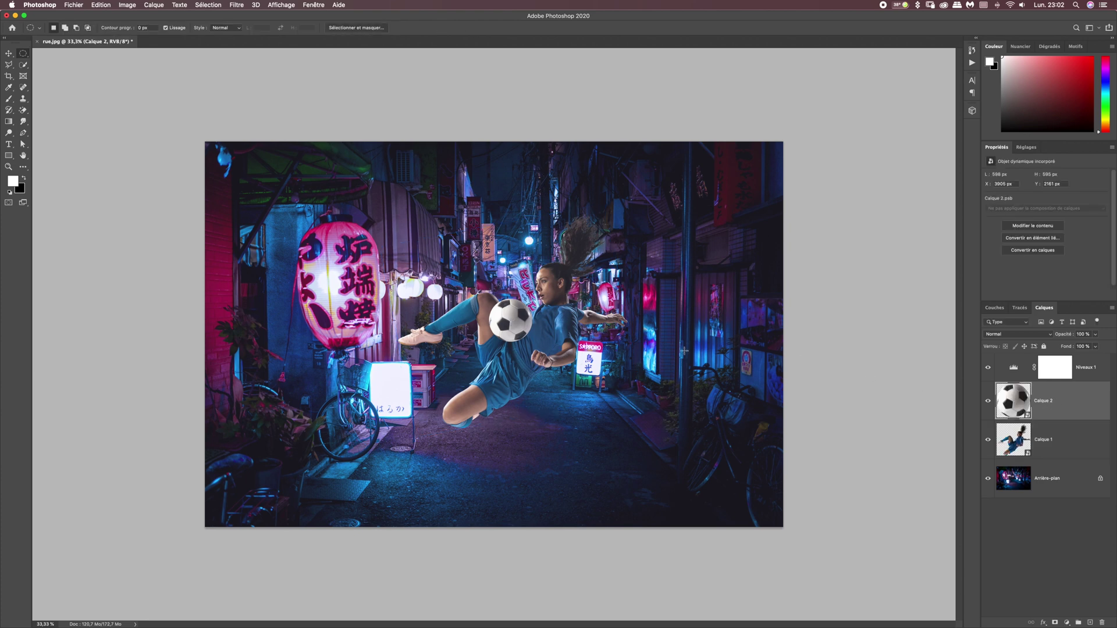
{"action": "left_click", "coordinate": [9, 54]}
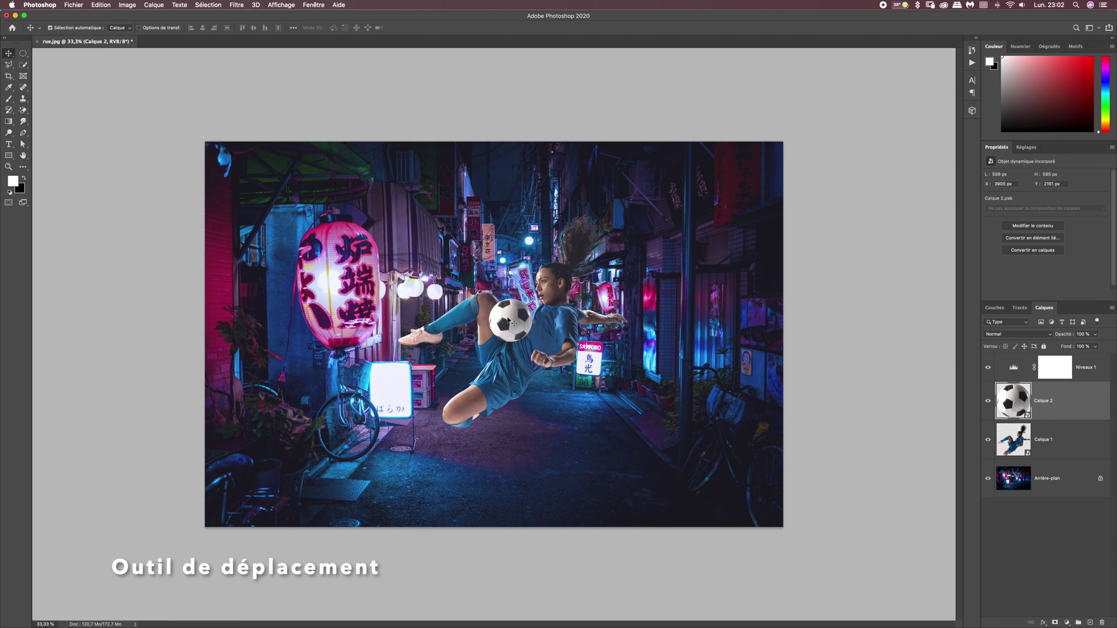
{"action": "left_click_drag", "start_coordinate": [506, 322], "coordinate": [396, 289]}
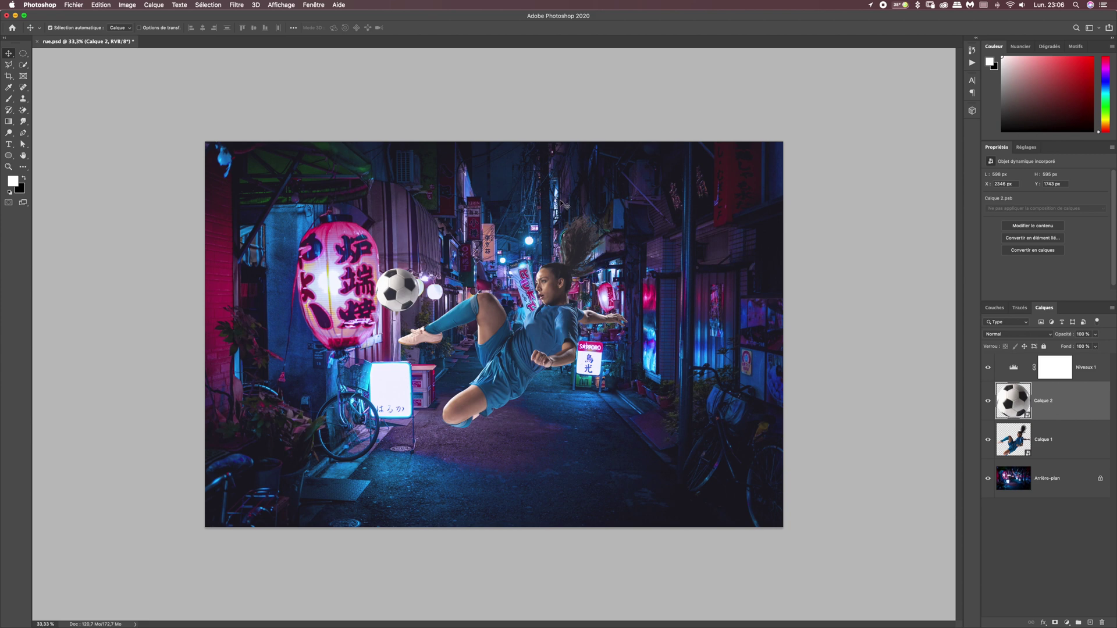
Draw a circular path about 3100 px in diameter around the player with the Ellipse tool in Tracé mode.
{"action": "left_click", "coordinate": [9, 157]}
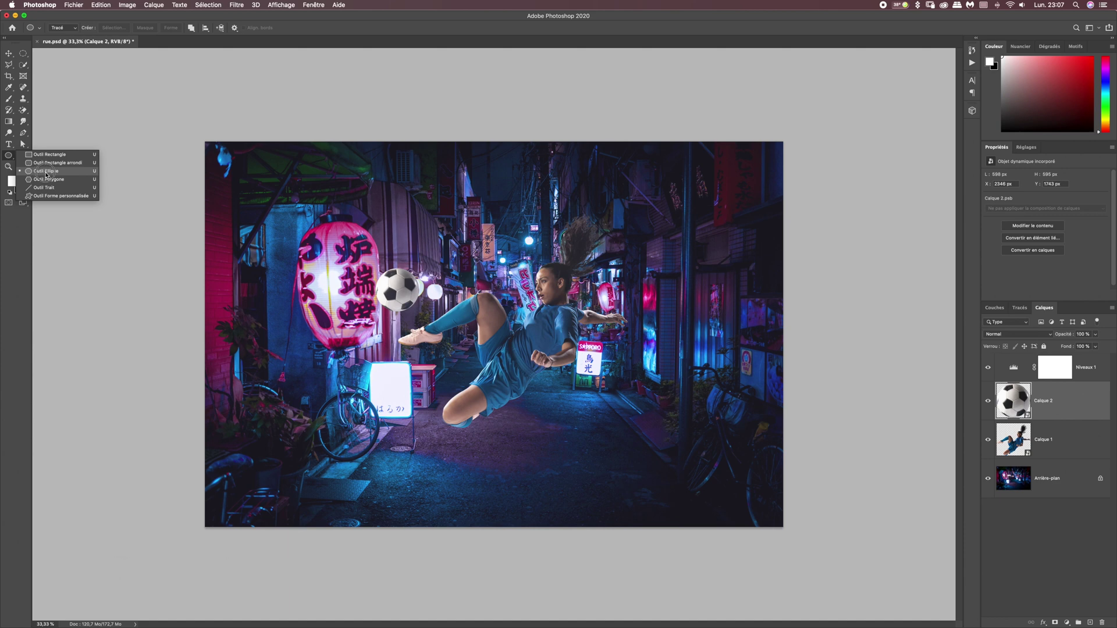
{"action": "left_click", "coordinate": [47, 172]}
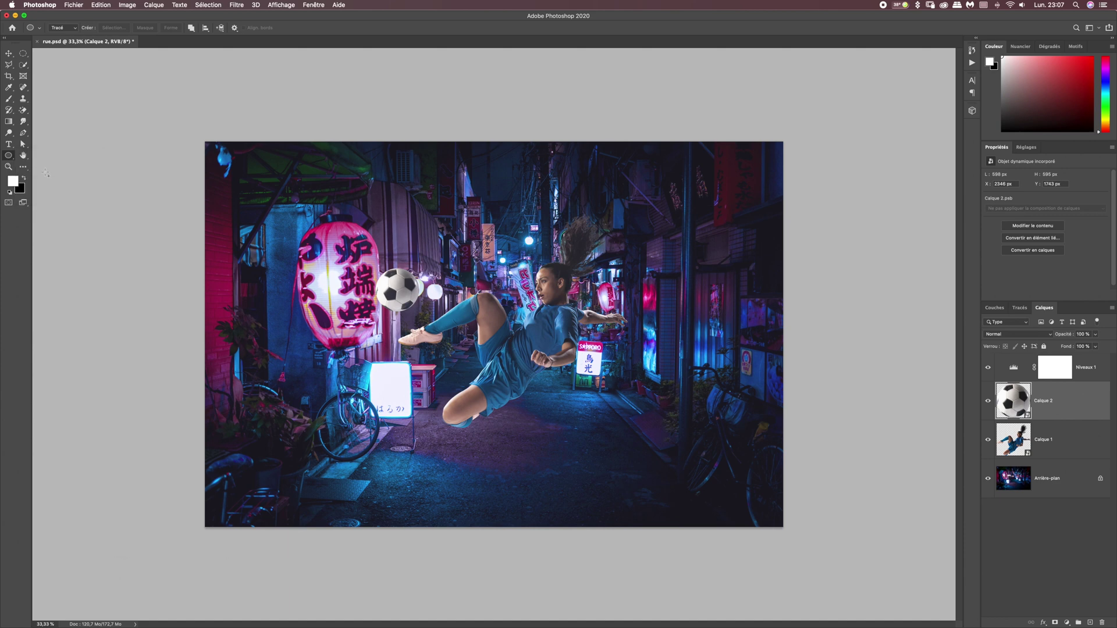
{"action": "left_click", "coordinate": [58, 28]}
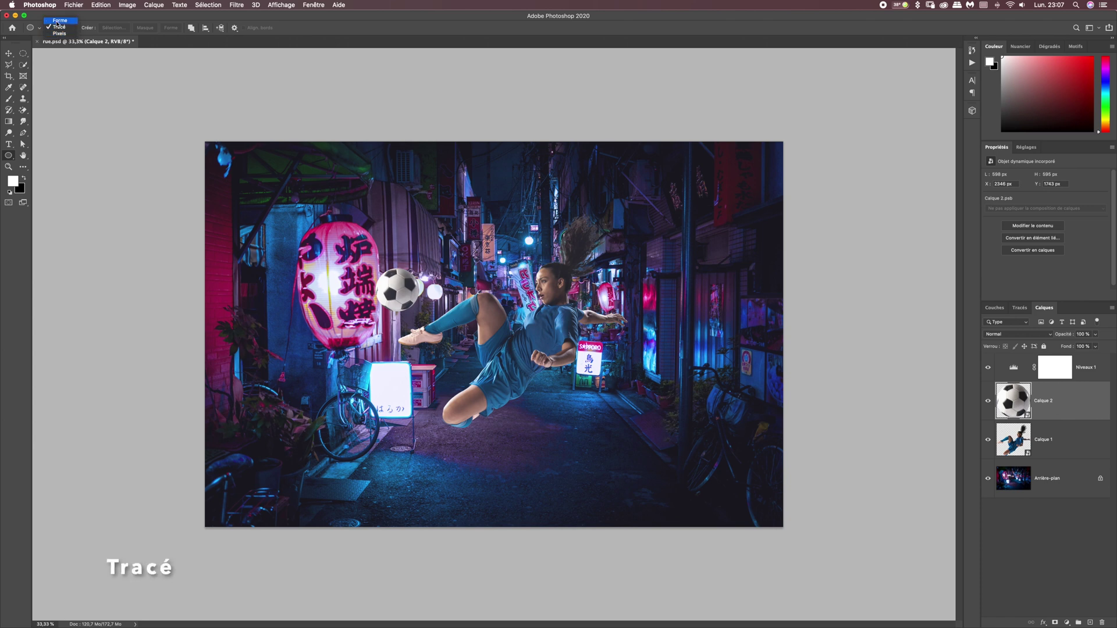
{"action": "left_click", "coordinate": [59, 27]}
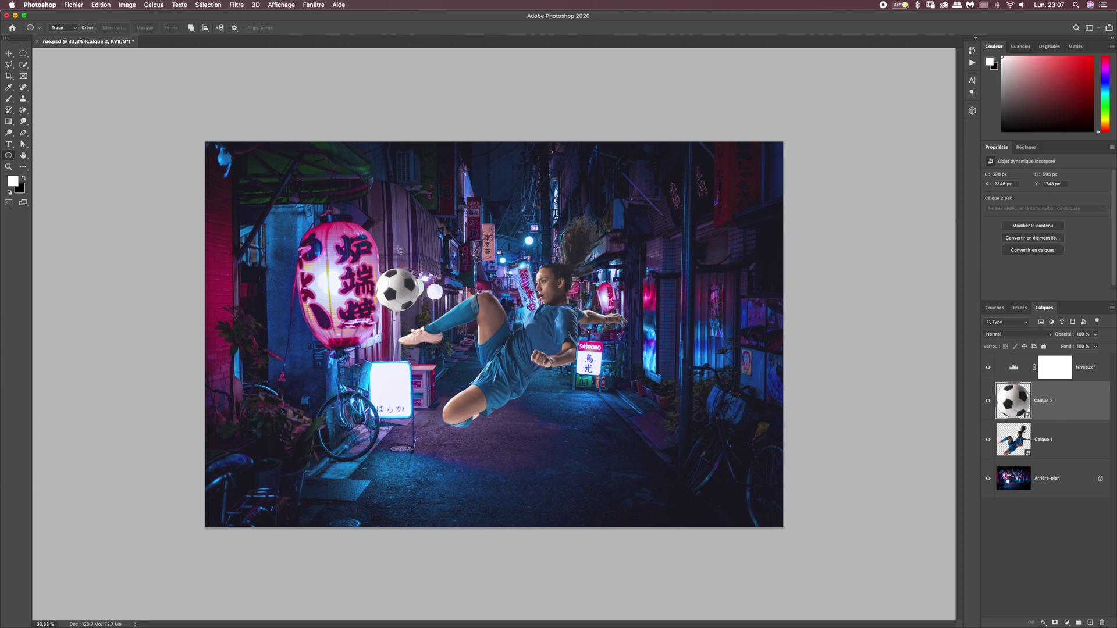
{"action": "left_click_drag", "start_coordinate": [450, 303], "coordinate": [632, 456]}
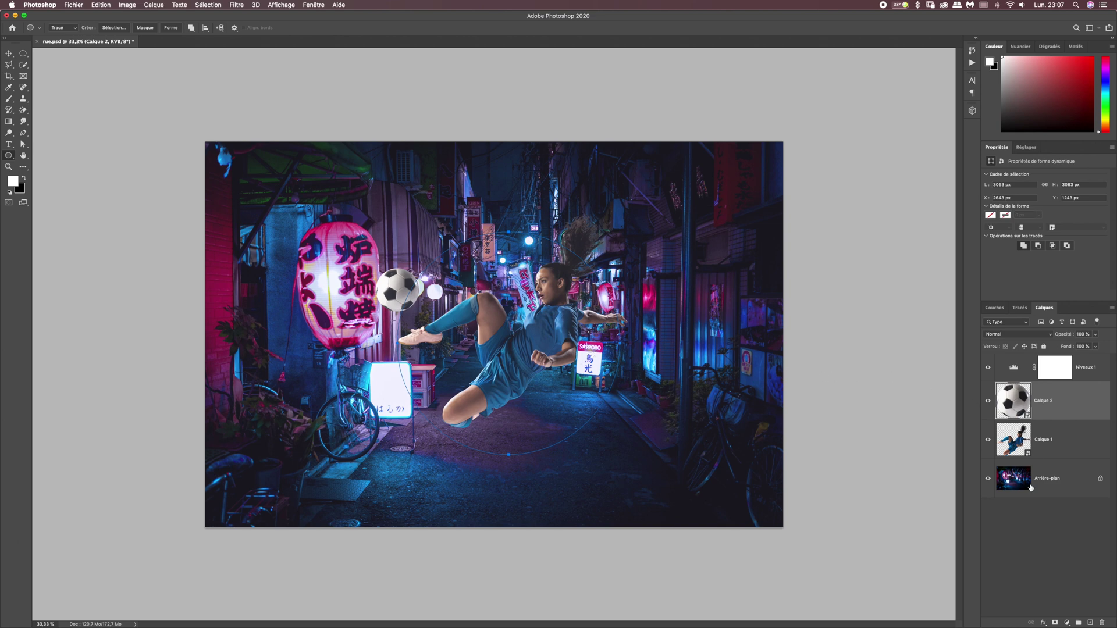
Add a new empty layer above the football and start the Flamme render filter on it, accepting the path-length warning.
{"action": "left_click", "coordinate": [1091, 623]}
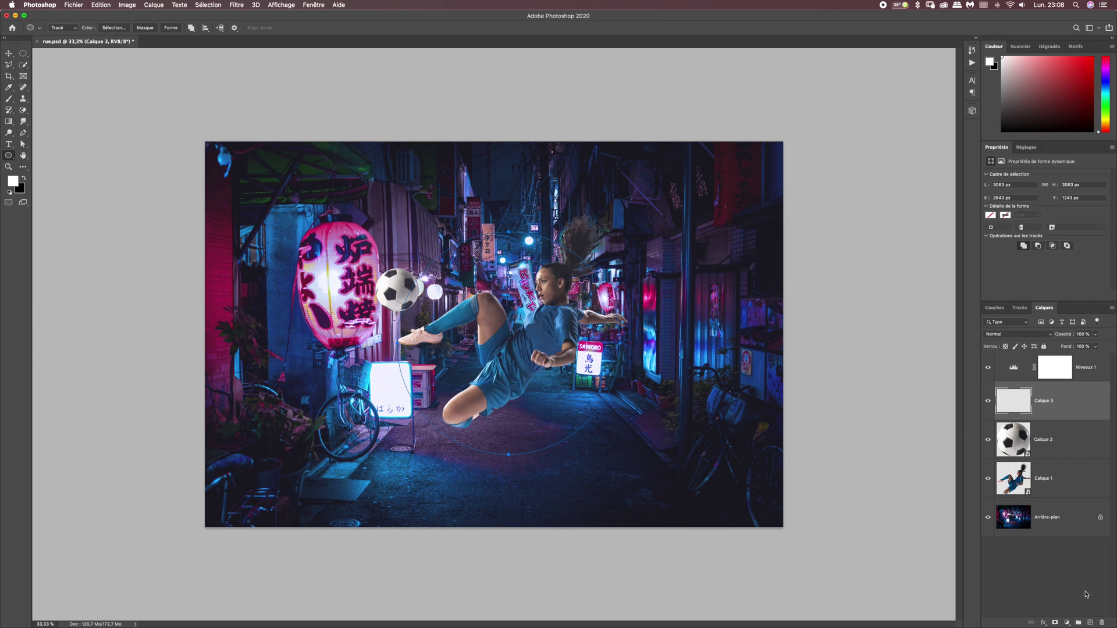
{"action": "left_click", "coordinate": [238, 5]}
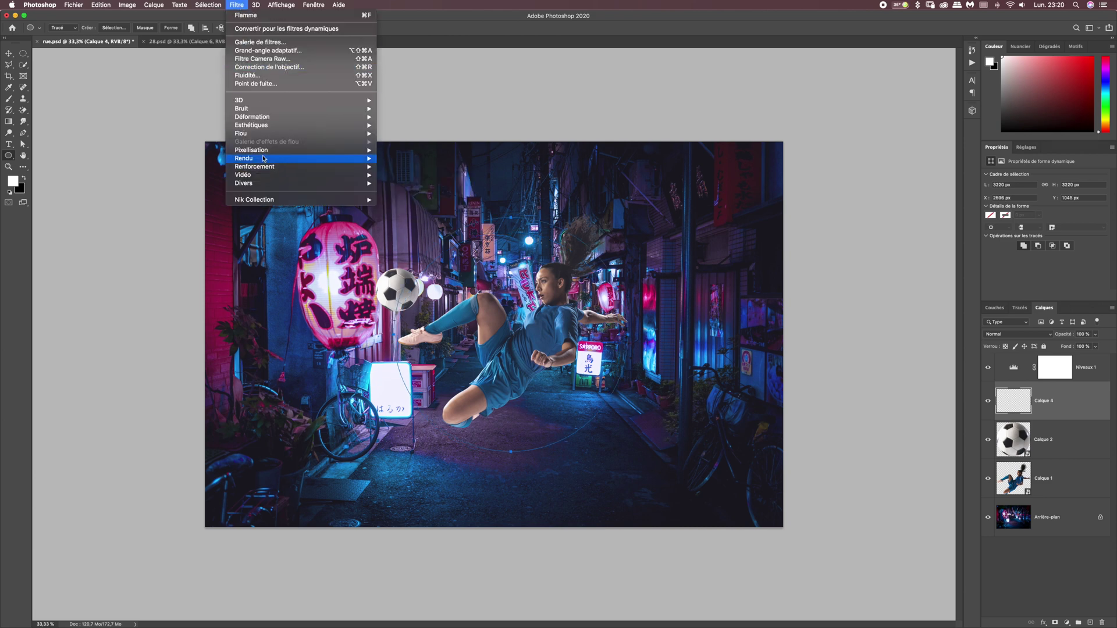
{"action": "mouse_move", "coordinate": [265, 159]}
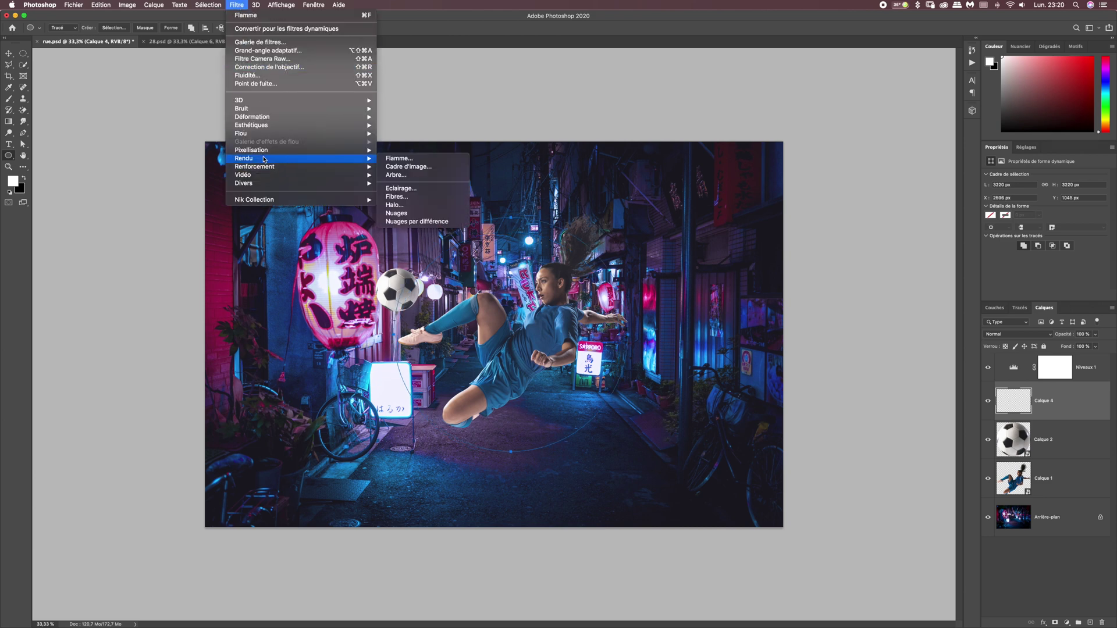
{"action": "left_click", "coordinate": [405, 160]}
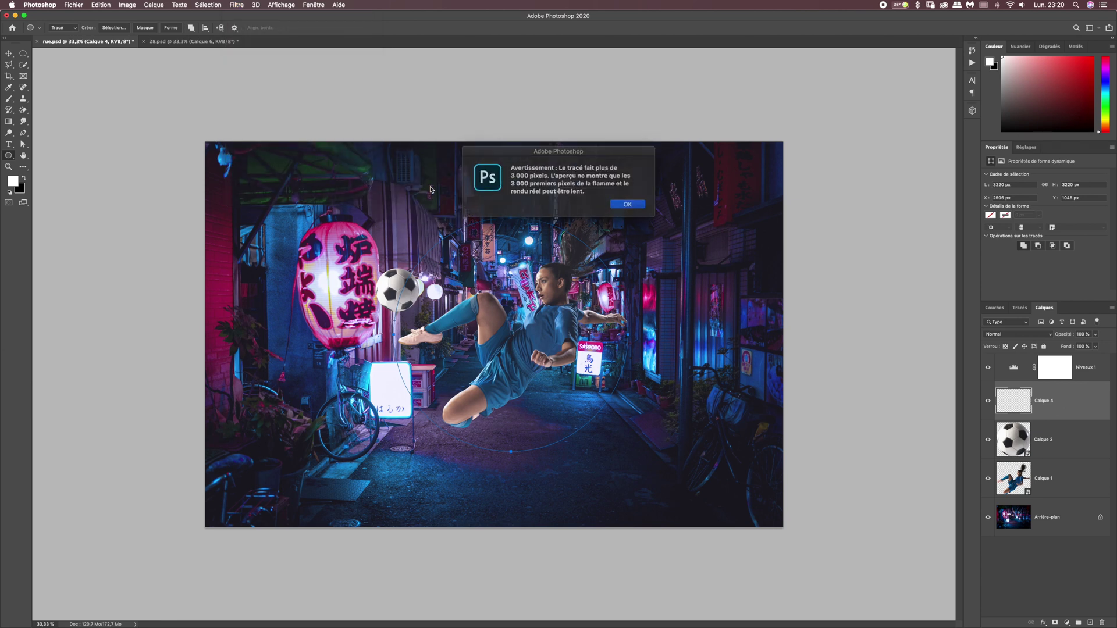
{"action": "left_click", "coordinate": [623, 203]}
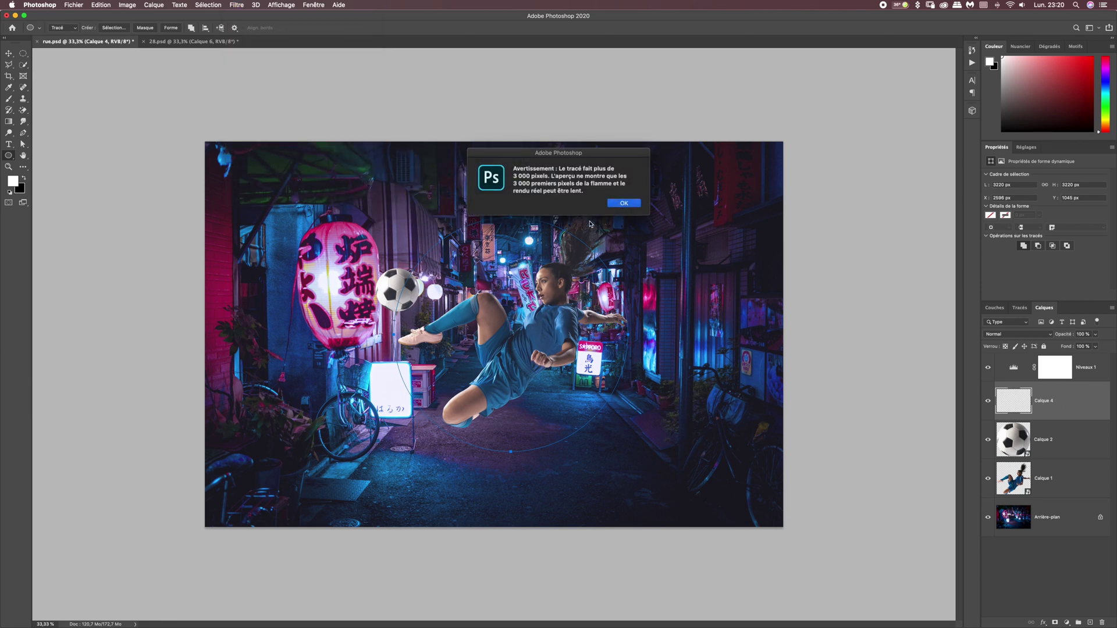
{"action": "left_click_drag", "start_coordinate": [563, 203], "coordinate": [527, 83]}
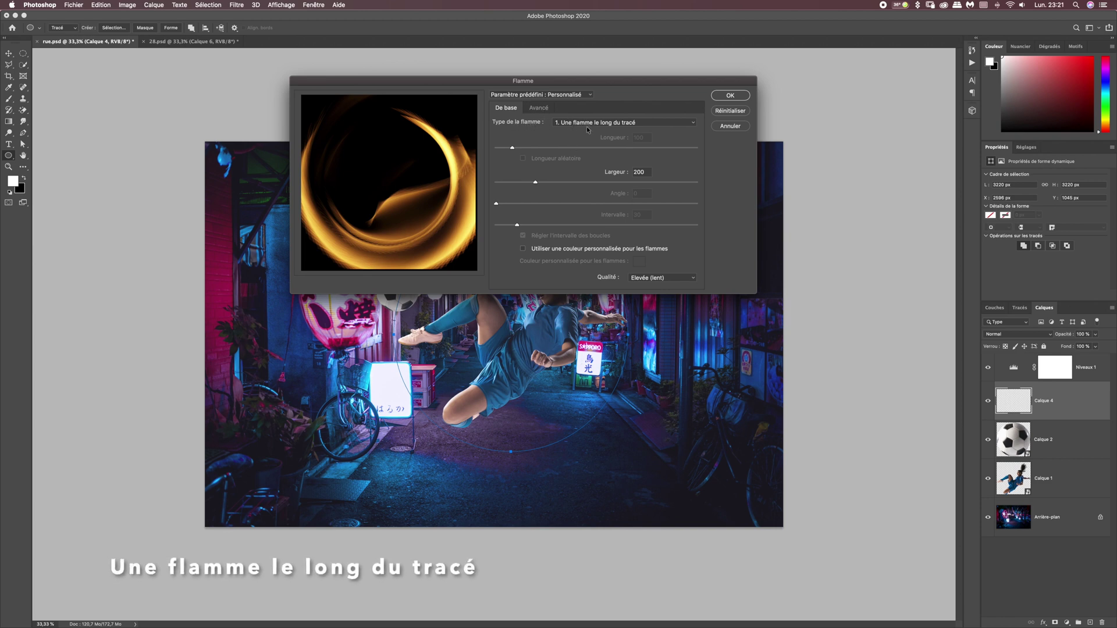
Render one flame along the path with a Largeur of 200 and Elevée (lent) quality.
{"action": "mouse_move", "coordinate": [536, 184]}
{"action": "left_mouse_down"}
{"action": "mouse_move", "coordinate": [501, 182]}
{"action": "mouse_move", "coordinate": [529, 183]}
{"action": "left_mouse_up"}
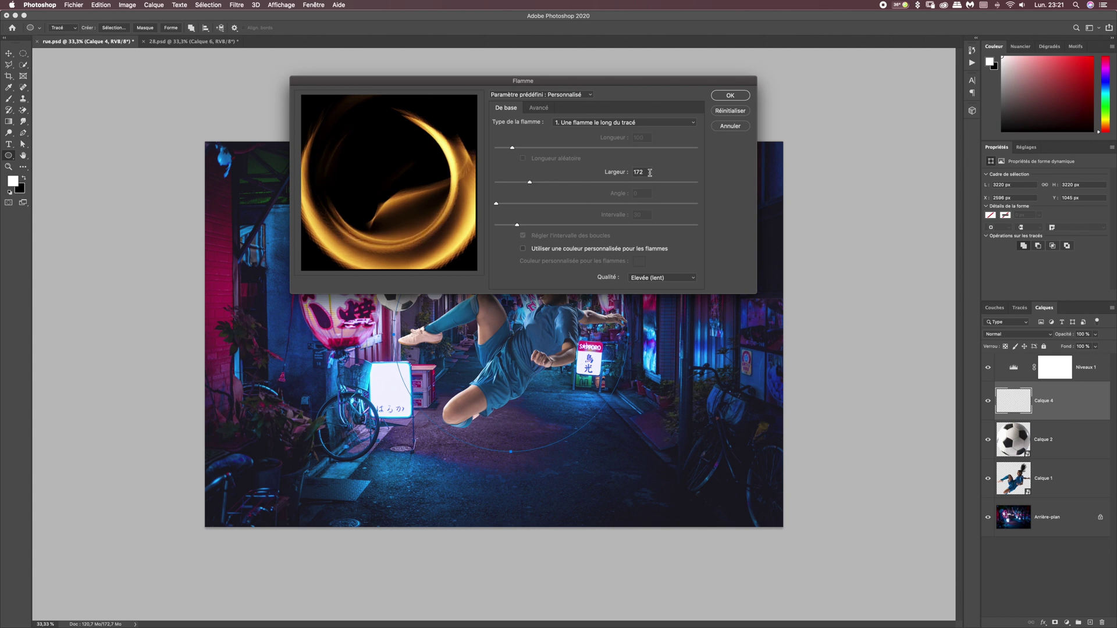
{"action": "type", "text": "200"}
{"action": "left_click", "coordinate": [642, 279]}
{"action": "left_click", "coordinate": [643, 279]}
{"action": "left_click", "coordinate": [645, 279]}
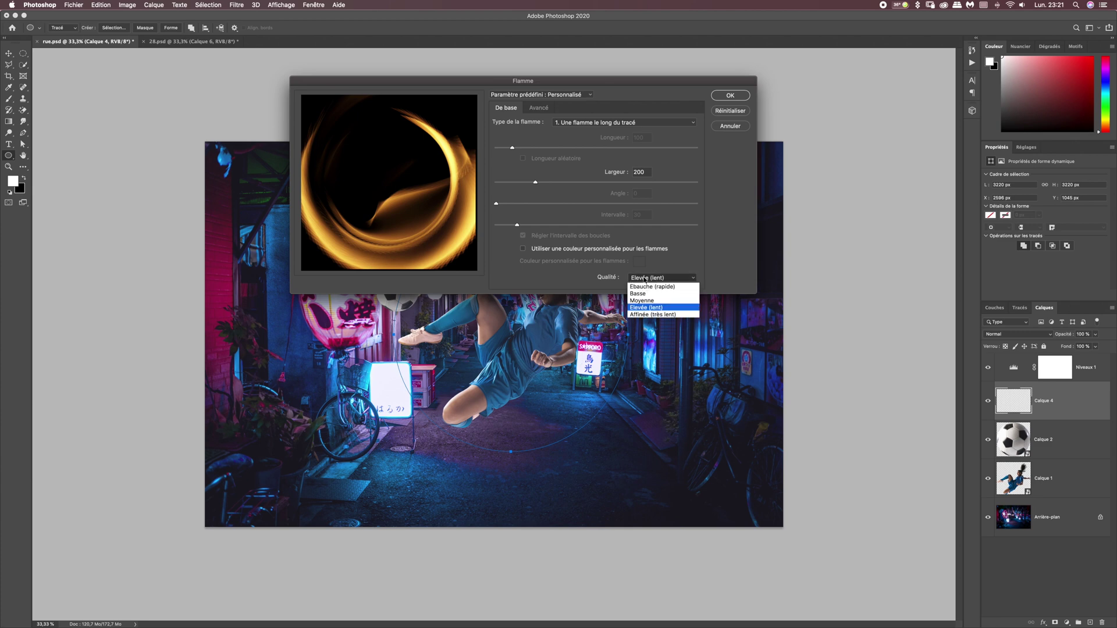
{"action": "left_click", "coordinate": [647, 307]}
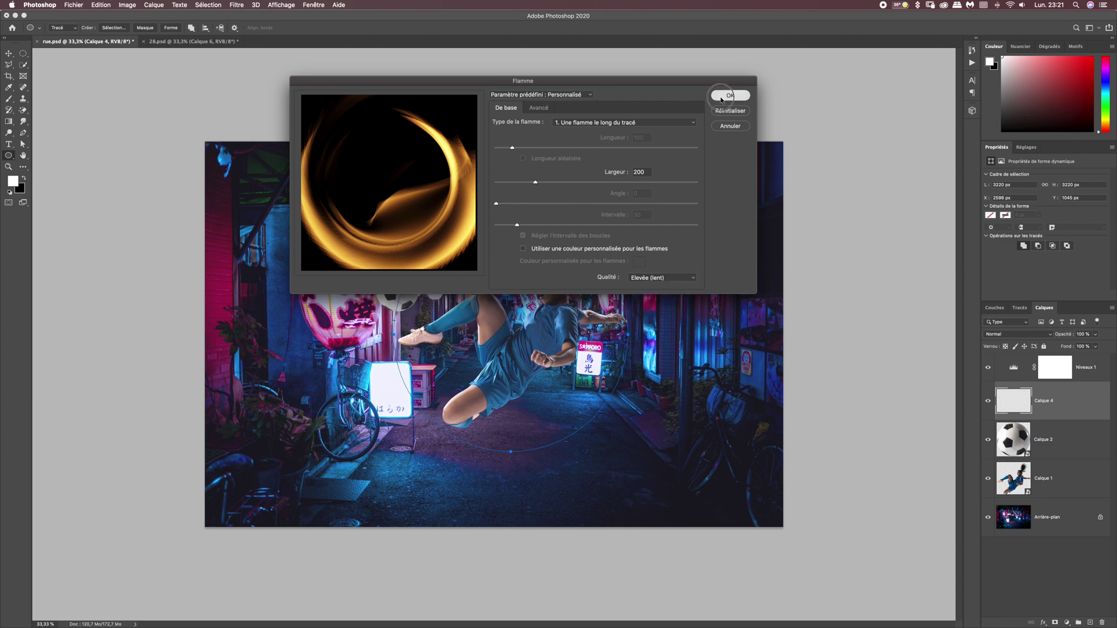
{"action": "left_click", "coordinate": [729, 95]}
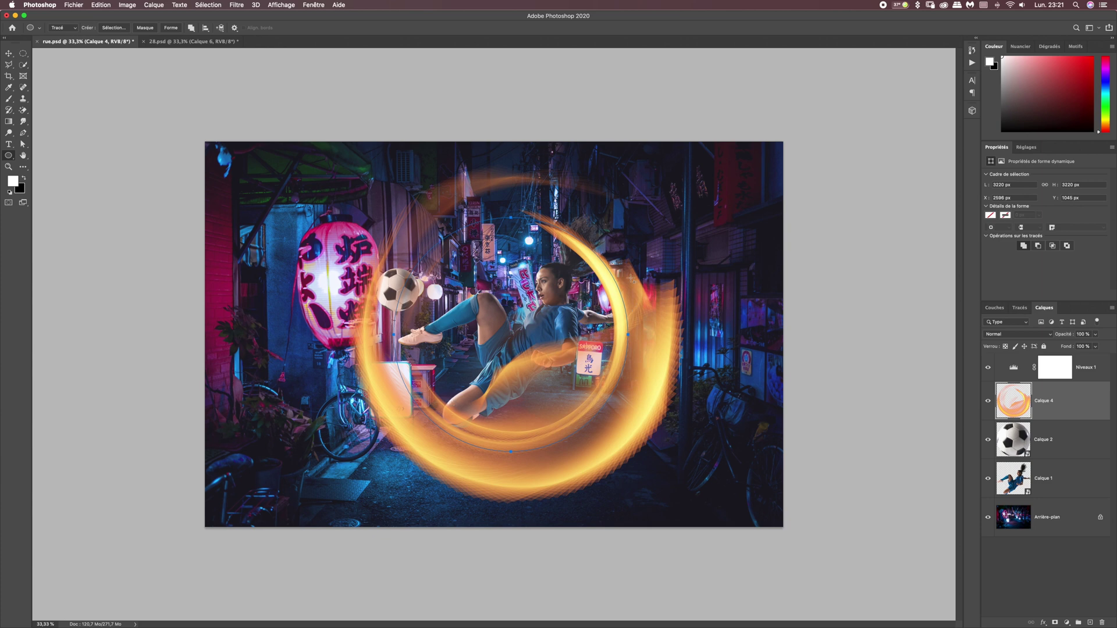
Deselect the circular work path so its outline is hidden, and return to the layer list.
{"action": "left_click", "coordinate": [1019, 309]}
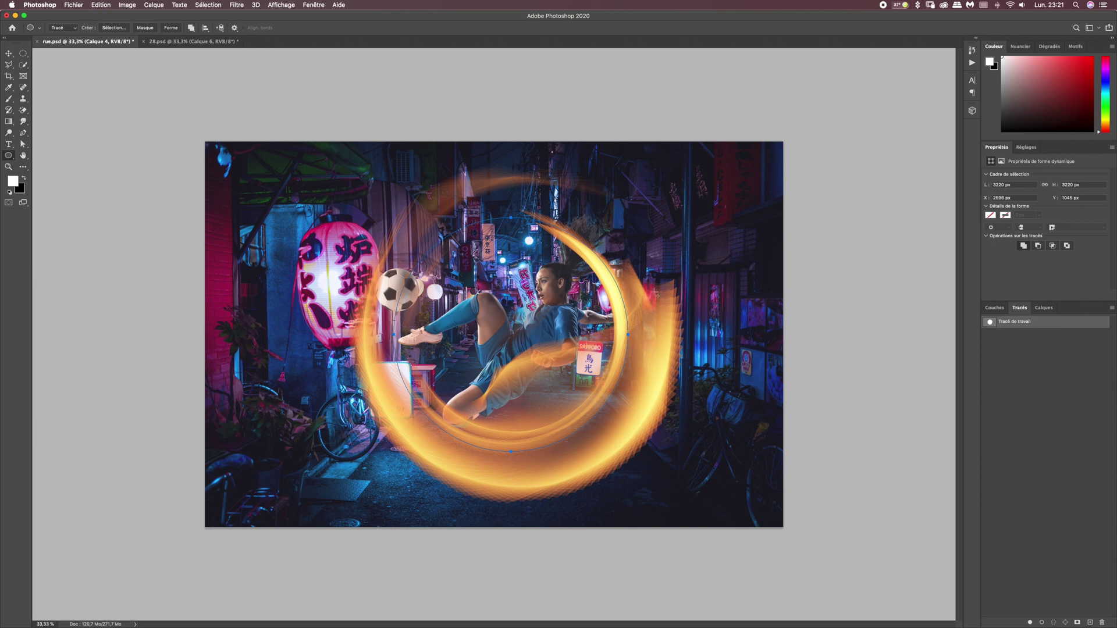
{"action": "left_click", "coordinate": [314, 6]}
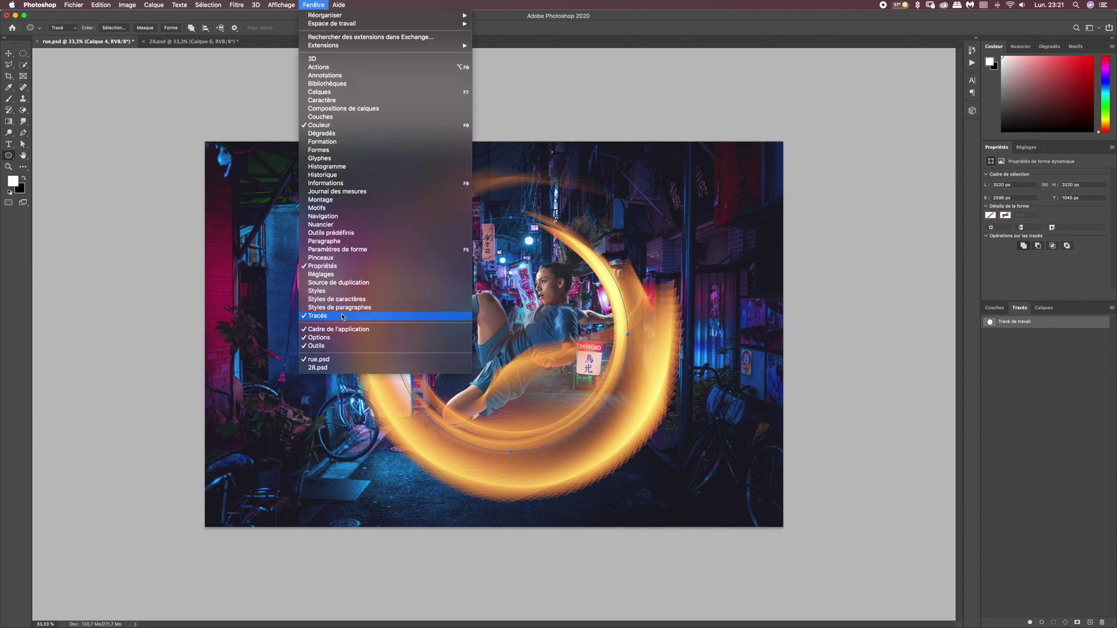
{"action": "left_click", "coordinate": [1006, 357]}
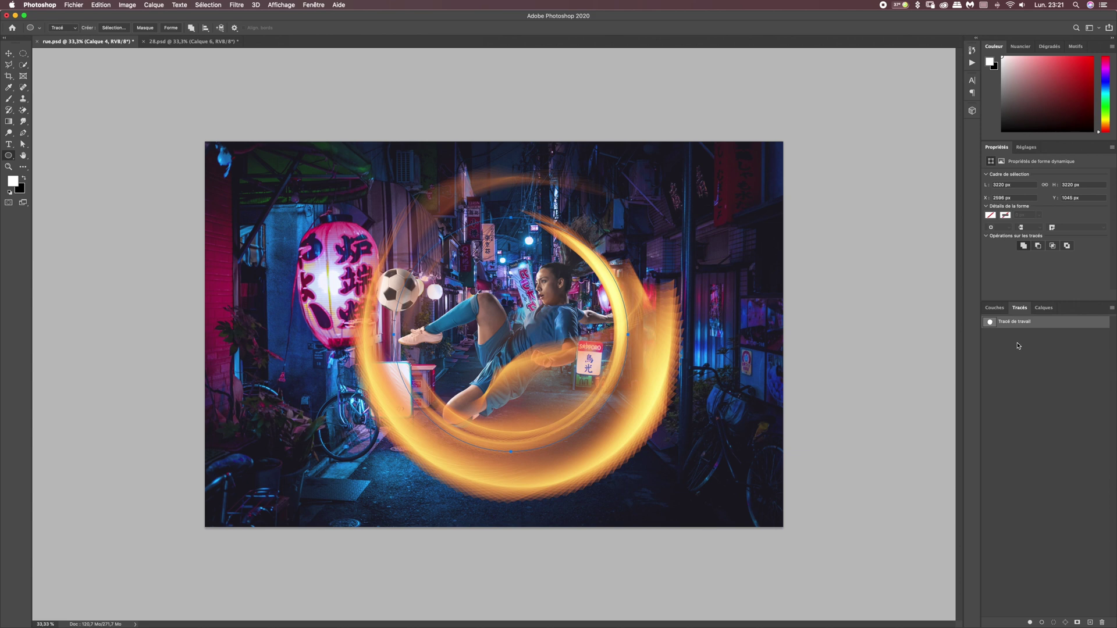
{"action": "left_click", "coordinate": [1018, 346]}
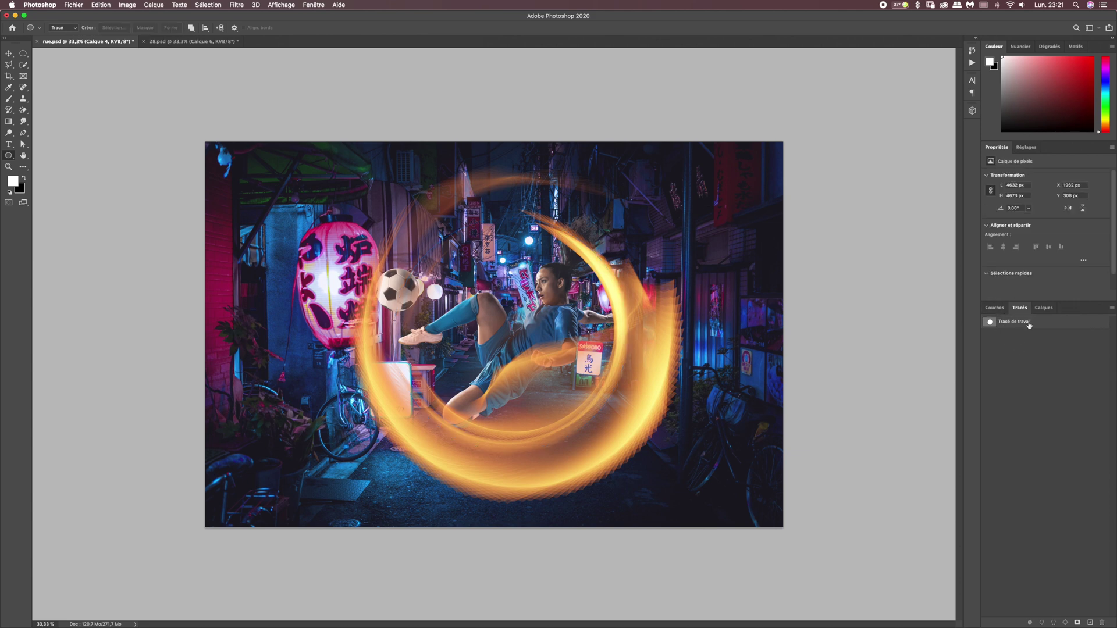
{"action": "left_click", "coordinate": [1042, 309]}
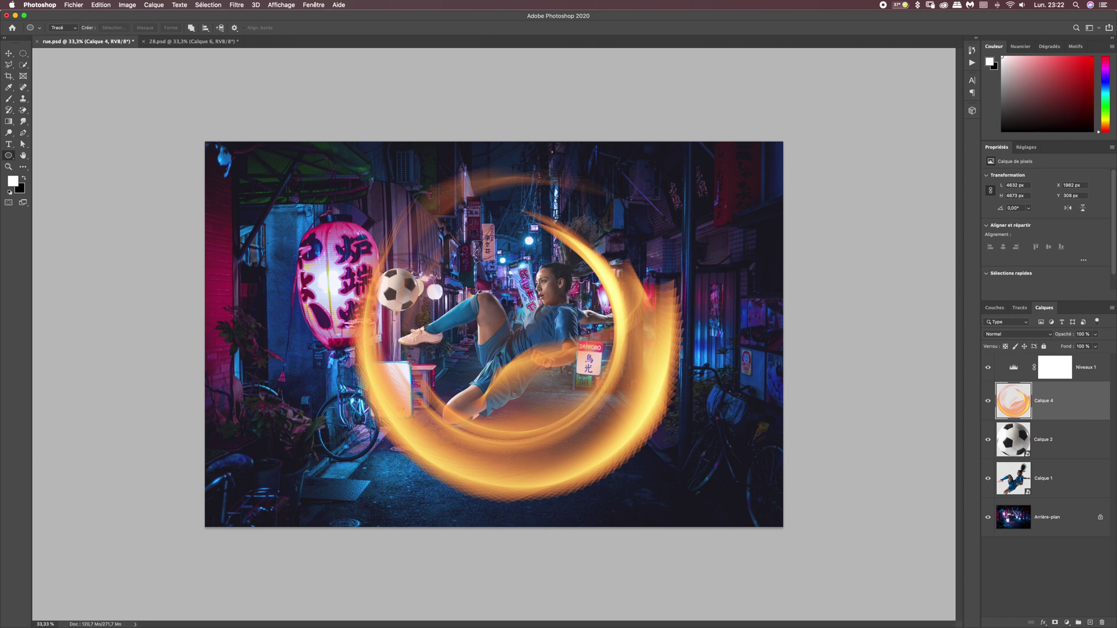
Add an Incrustation couleur effect to the flame layer and open its overlay colour for editing.
{"action": "left_click", "coordinate": [1044, 624]}
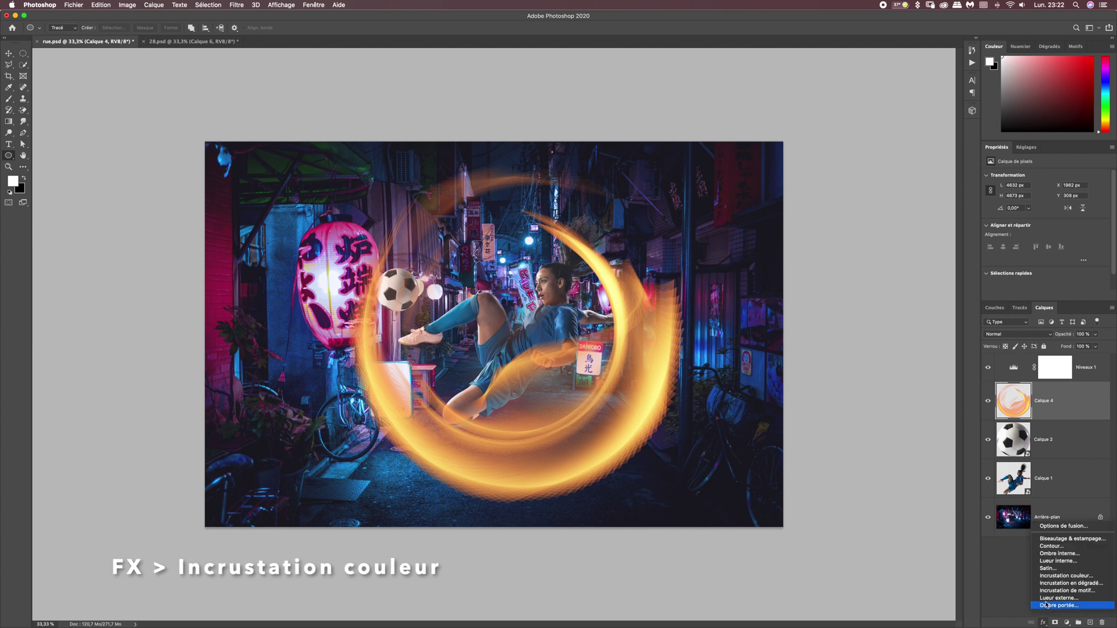
{"action": "left_click", "coordinate": [1073, 576]}
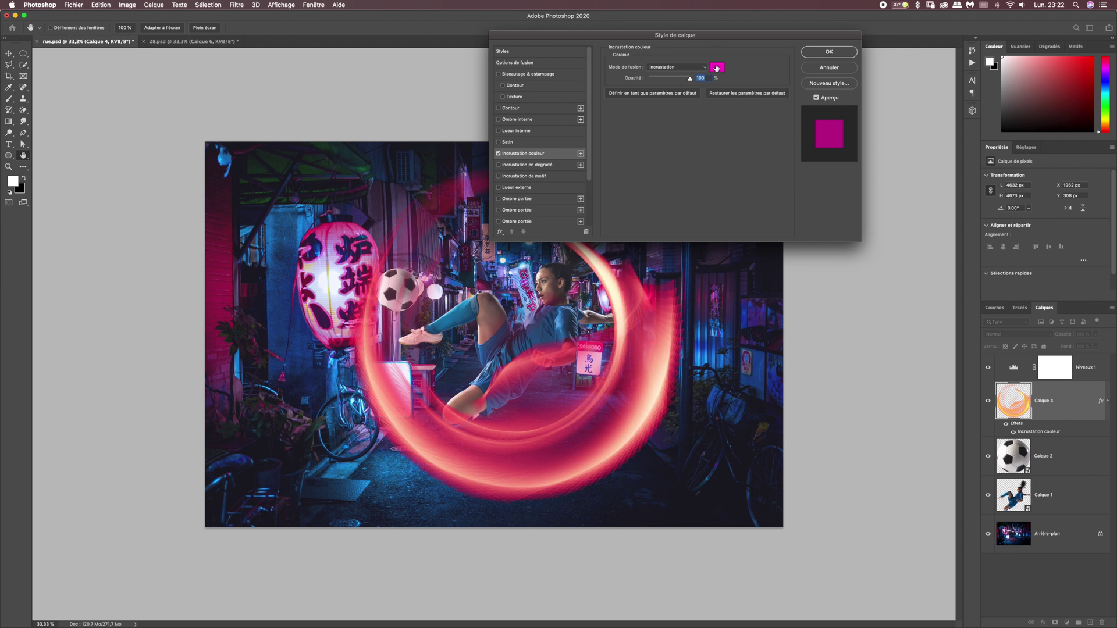
{"action": "left_click", "coordinate": [716, 68]}
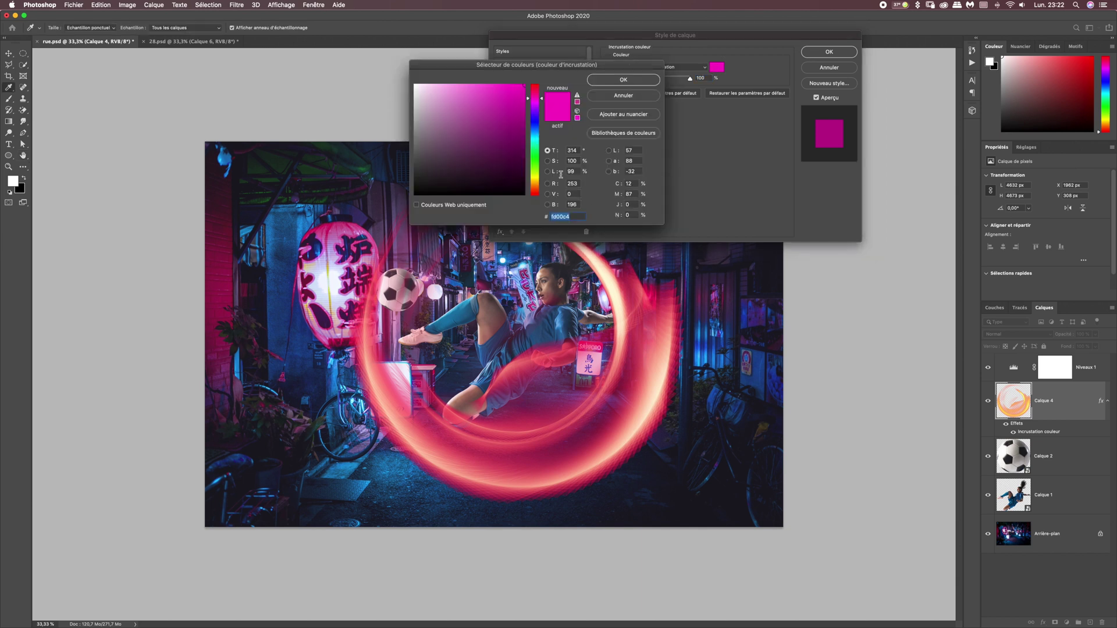
Try other overlay colours on the flame, from dark purple to crimson pink.
{"action": "left_click_drag", "start_coordinate": [513, 139], "coordinate": [510, 172]}
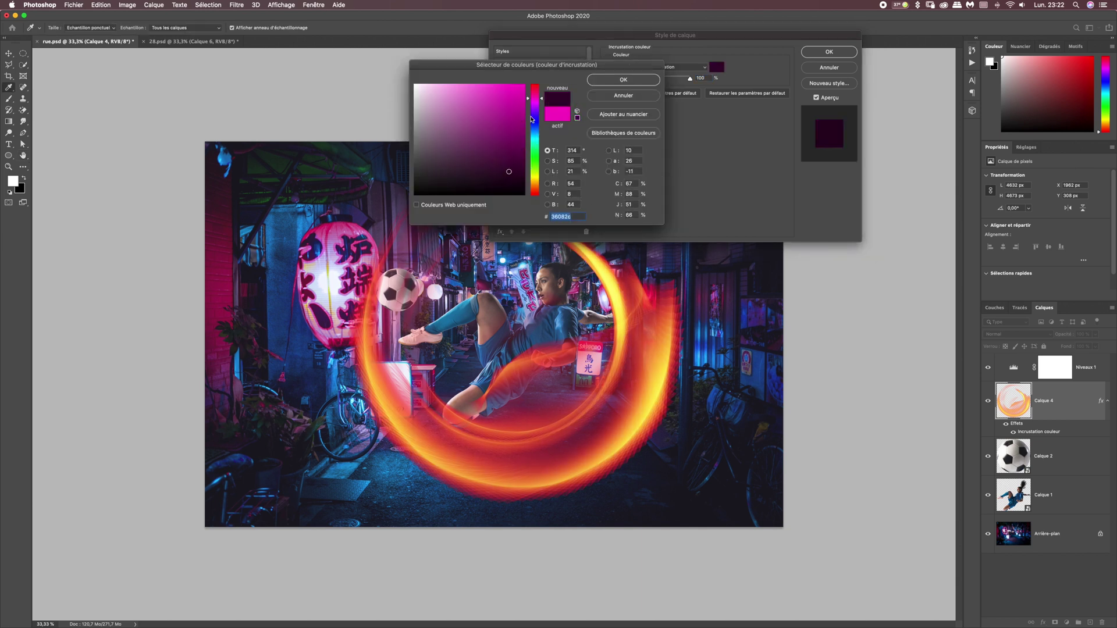
{"action": "mouse_move", "coordinate": [544, 102]}
{"action": "left_mouse_down"}
{"action": "mouse_move", "coordinate": [539, 193]}
{"action": "mouse_move", "coordinate": [541, 93]}
{"action": "left_mouse_up"}
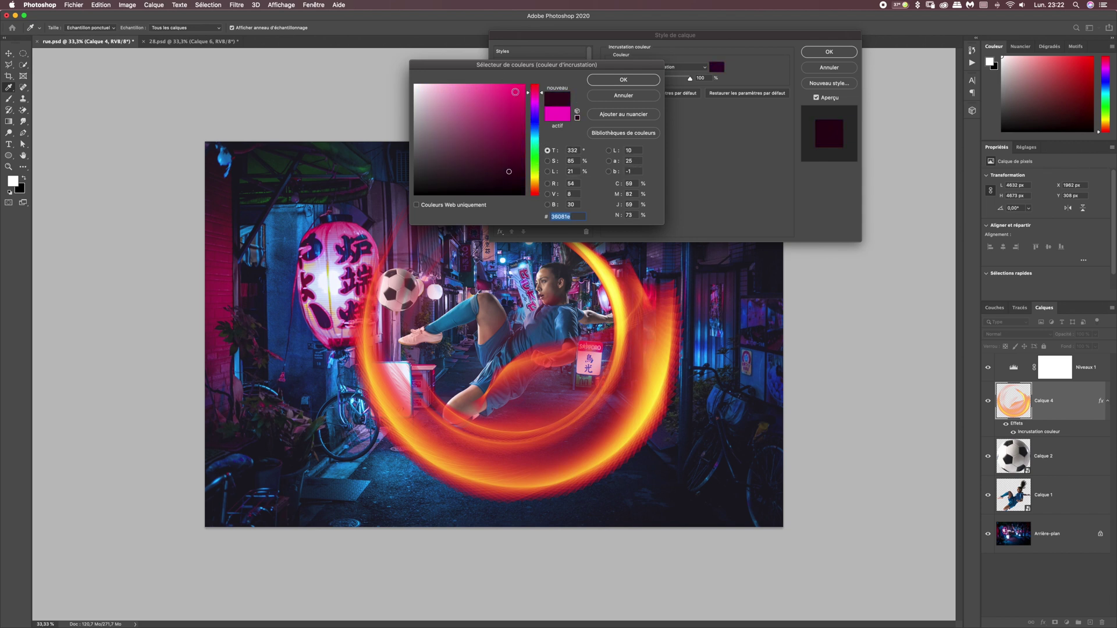
{"action": "left_click", "coordinate": [507, 105]}
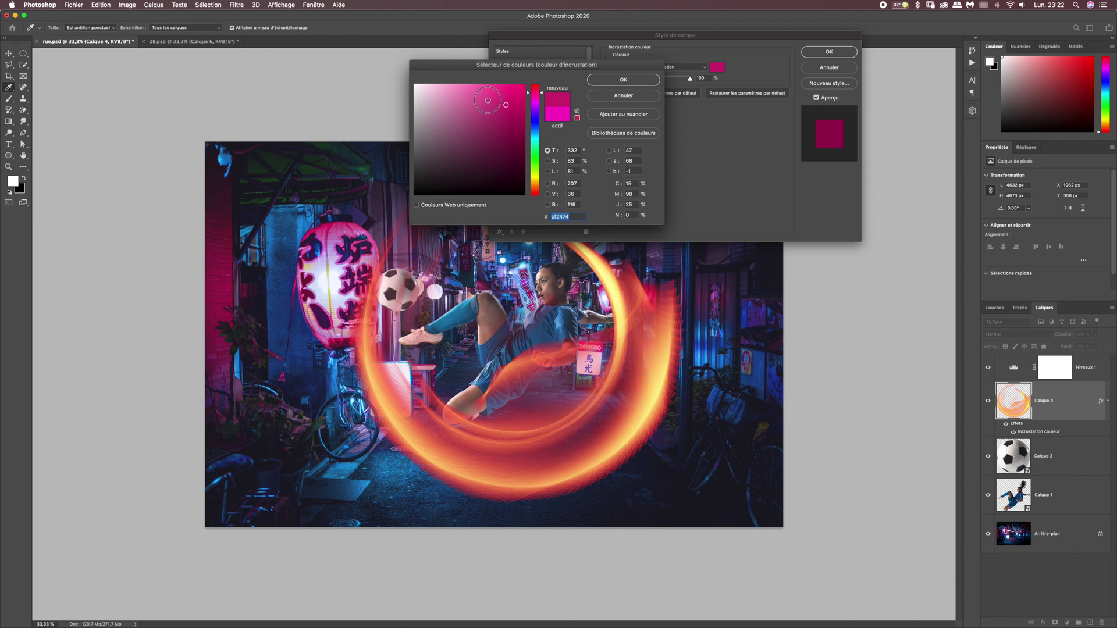
{"action": "left_click_drag", "start_coordinate": [497, 97], "coordinate": [513, 93]}
Set the flame's overlay colour to R 253, V 0, B 196 and accept it.
{"action": "double_click", "coordinate": [574, 183]}
{"action": "type", "text": "25"}
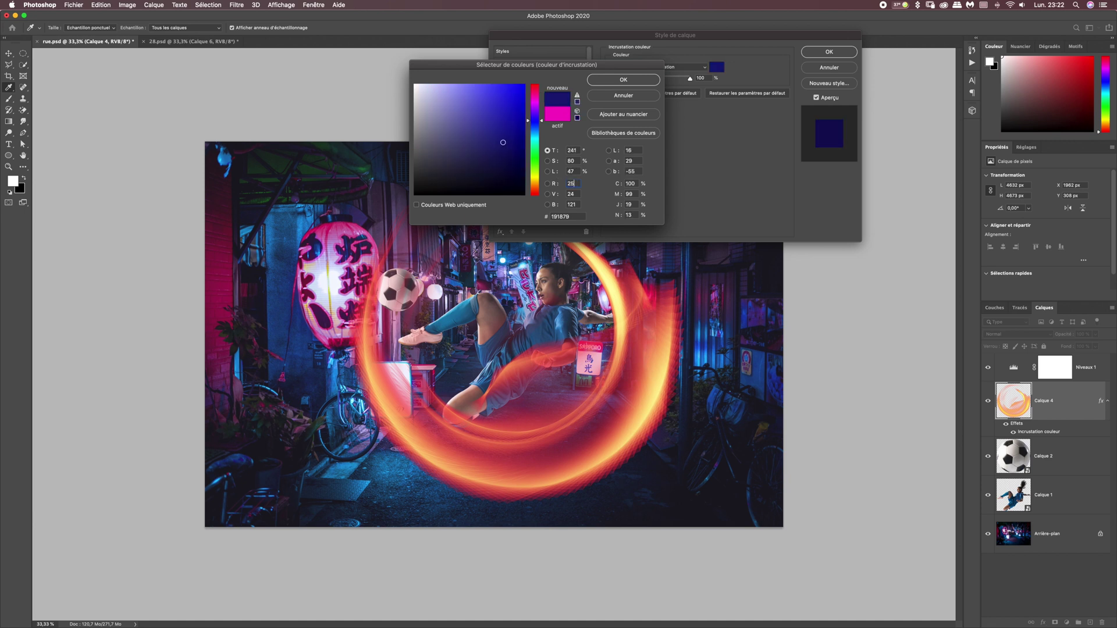
{"action": "type", "text": "3"}
{"action": "double_click", "coordinate": [571, 194]}
{"action": "type", "text": "0"}
{"action": "key", "text": "Tab"}
{"action": "type", "text": "196"}
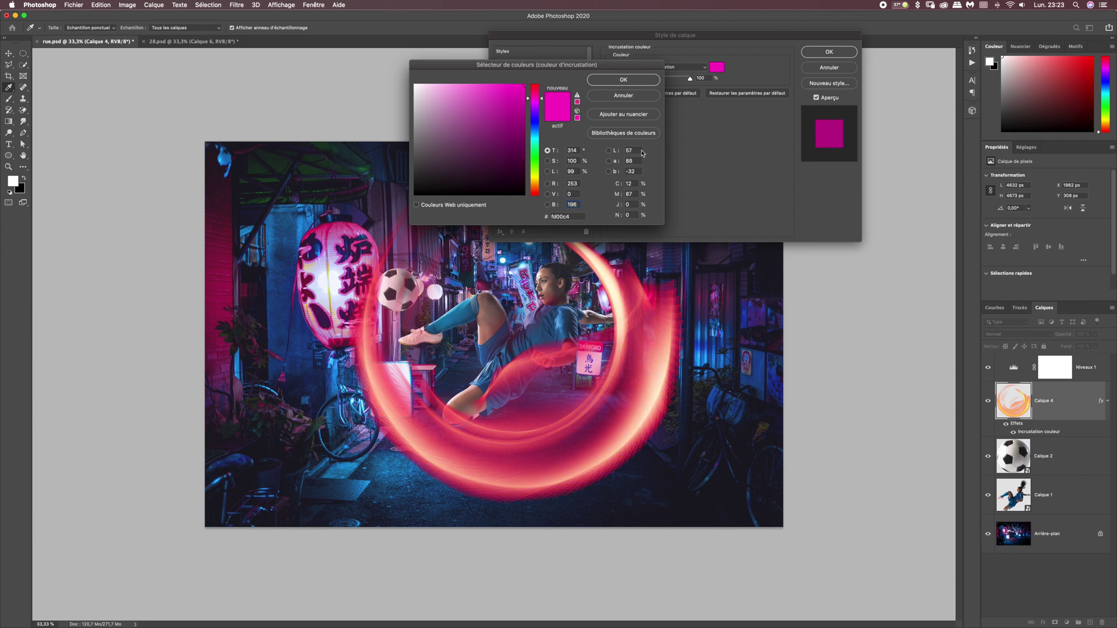
{"action": "left_click", "coordinate": [622, 80]}
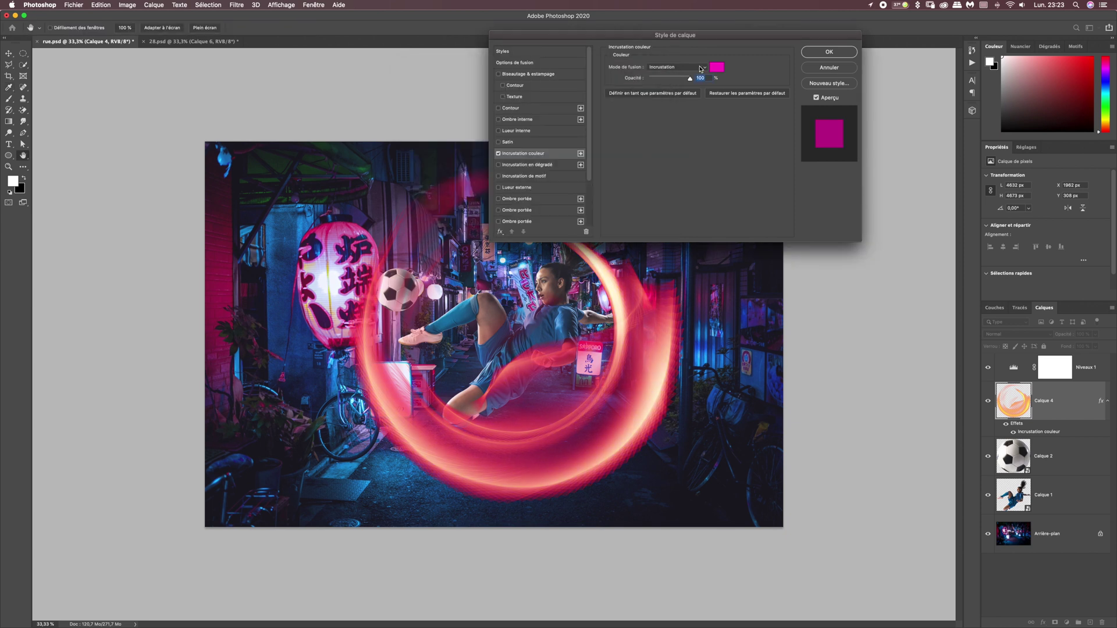
Try the Normal blend mode on the flame's colour overlay, restore Incrustation and apply the layer style.
{"action": "left_click", "coordinate": [703, 68]}
{"action": "mouse_move", "coordinate": [683, 4]}
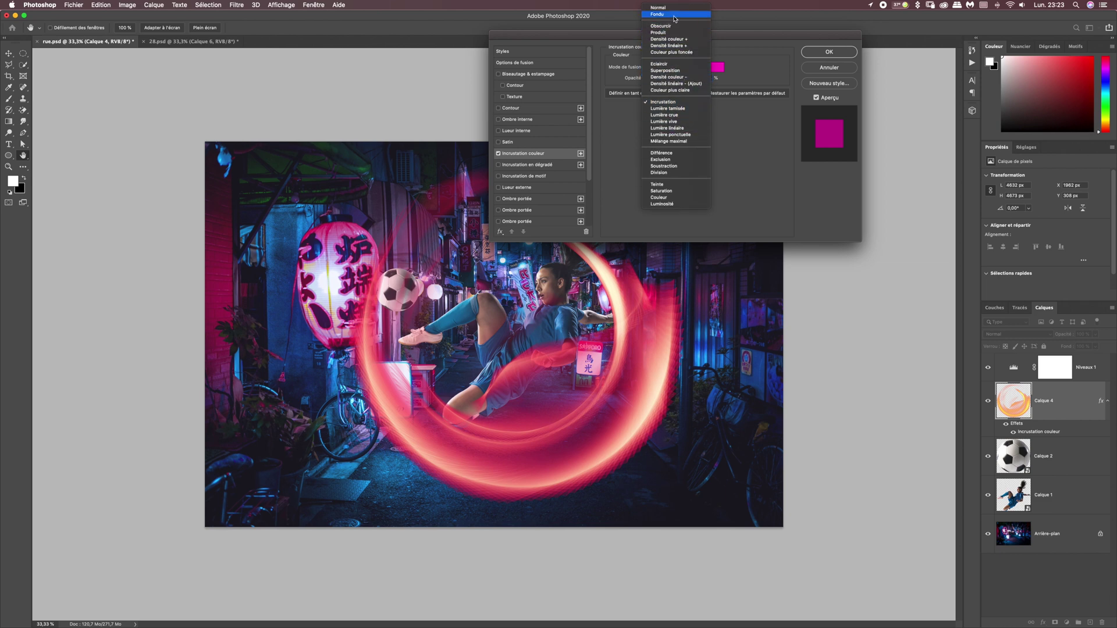
{"action": "key", "text": "Escape"}
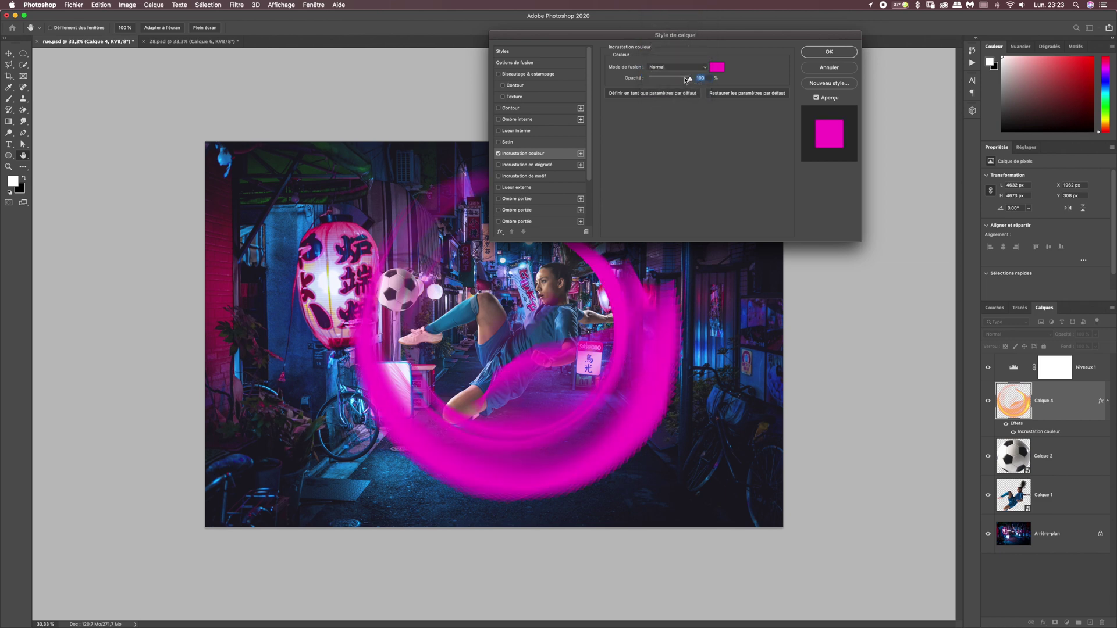
{"action": "left_click", "coordinate": [683, 69]}
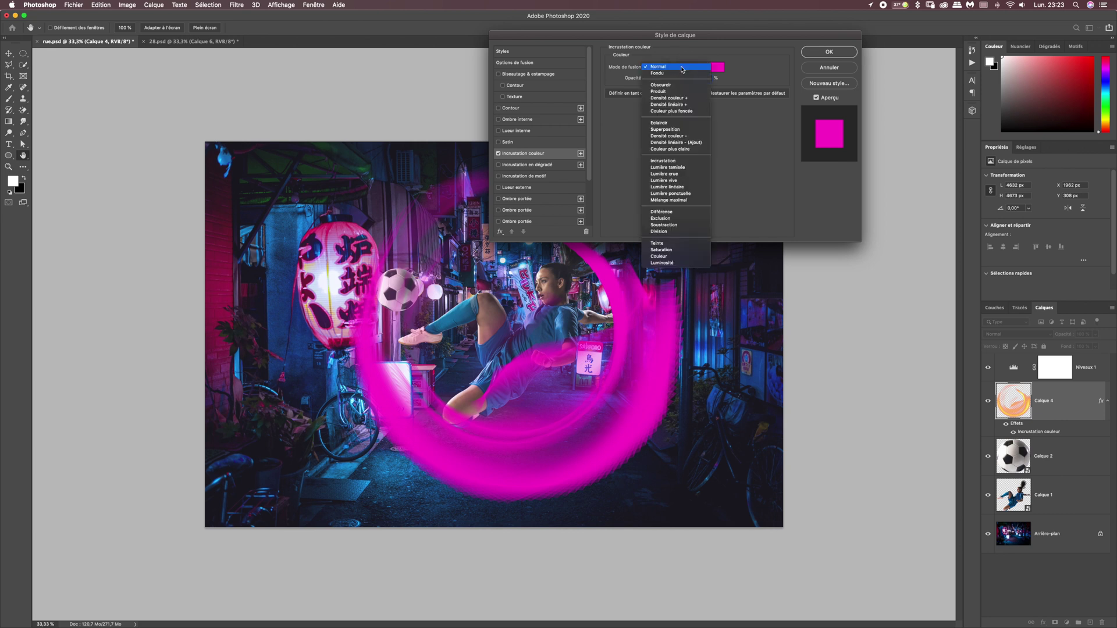
{"action": "left_click", "coordinate": [690, 160]}
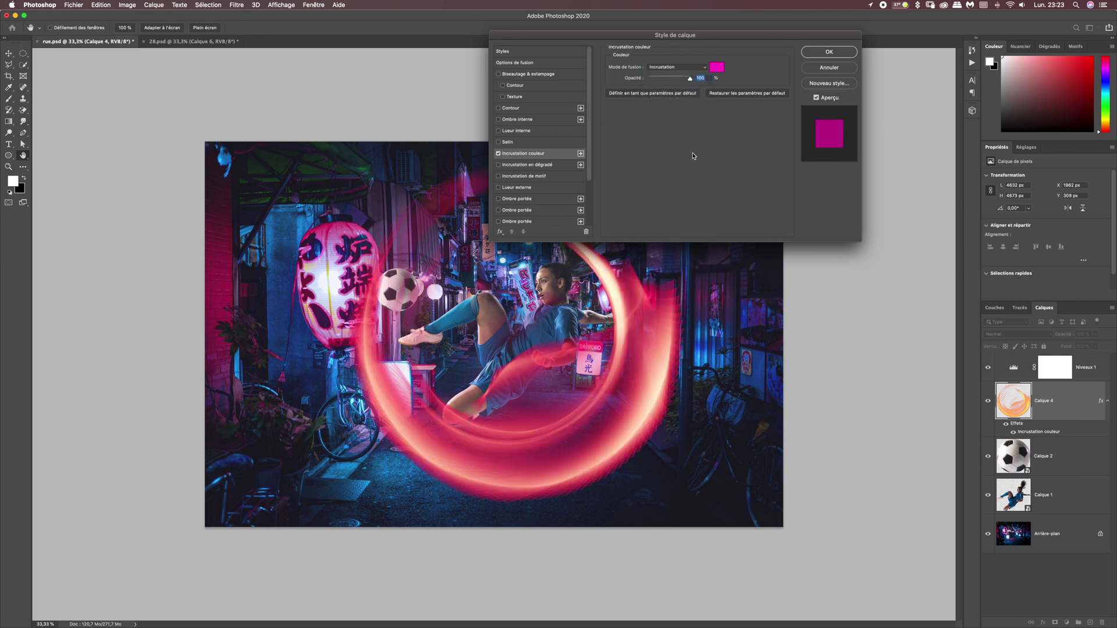
{"action": "left_click", "coordinate": [829, 52]}
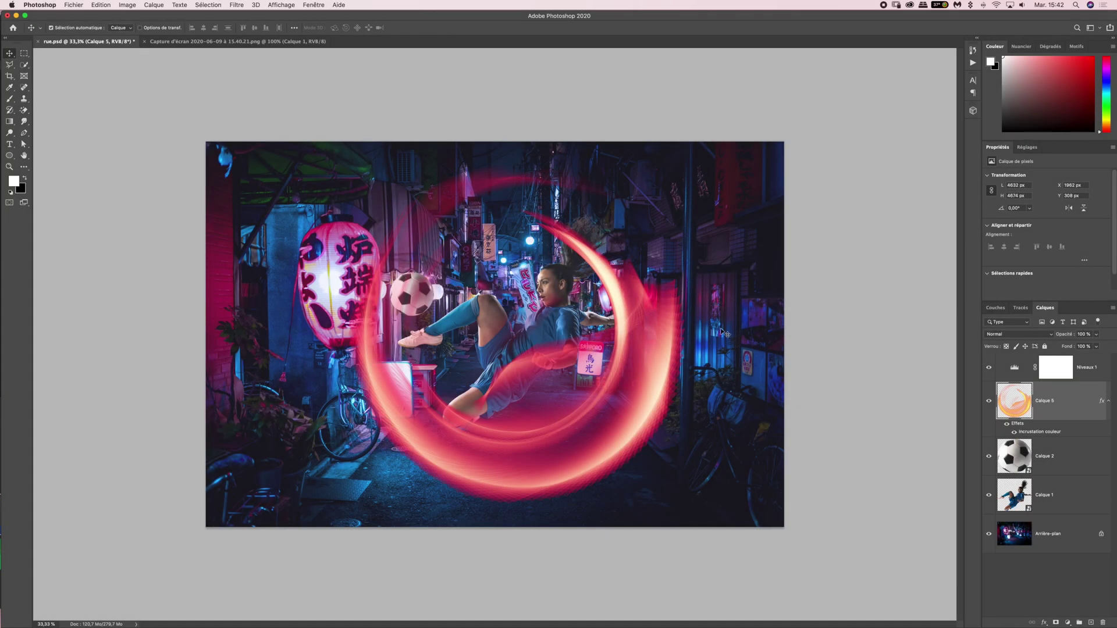
Scale the flame layer to 82 % in width and height with a free transform and reposition it around the player.
{"action": "key", "text": "super"}
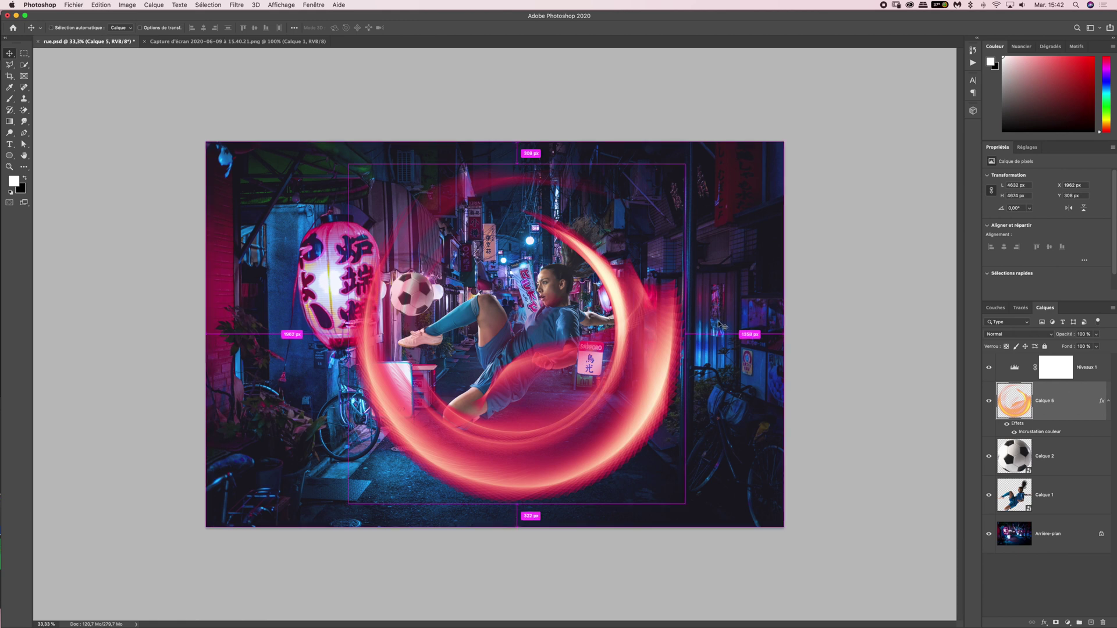
{"action": "key", "text": "super+t"}
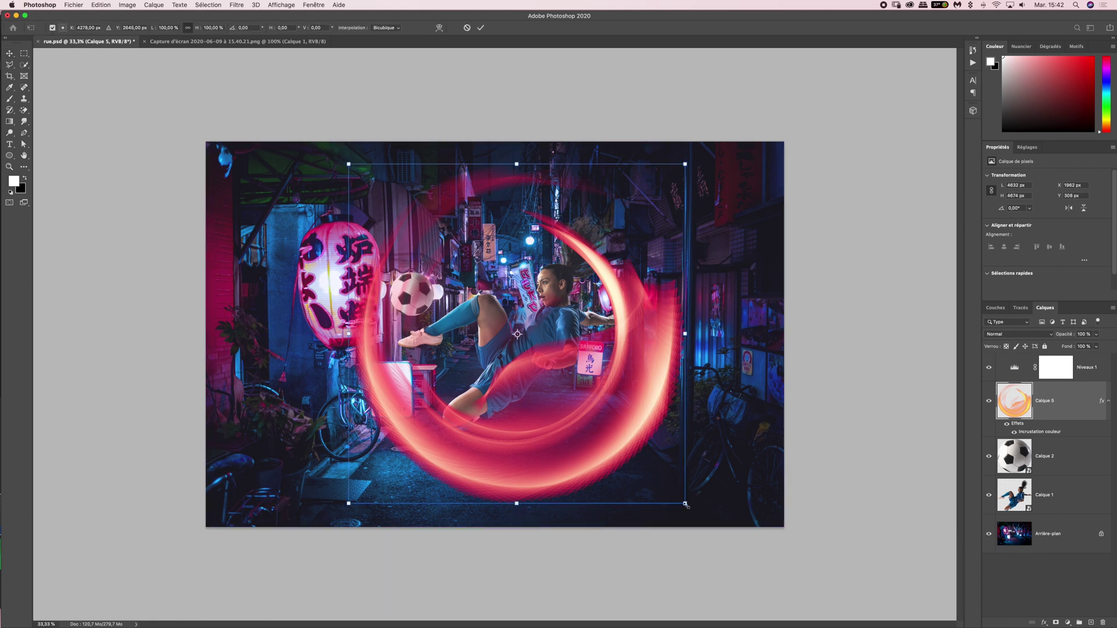
{"action": "left_click_drag", "start_coordinate": [686, 504], "coordinate": [630, 448]}
{"action": "left_click_drag", "start_coordinate": [550, 397], "coordinate": [559, 410]}
{"action": "left_click", "coordinate": [212, 27]}
{"action": "type", "text": "82"}
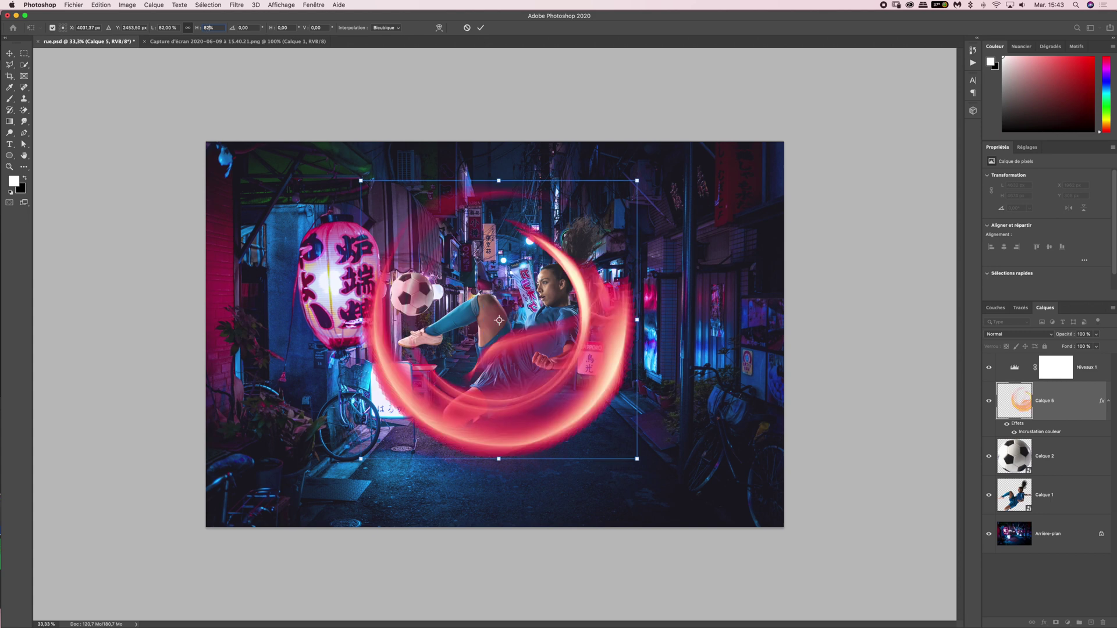
{"action": "mouse_move", "coordinate": [521, 398]}
{"action": "left_mouse_down"}
{"action": "mouse_move", "coordinate": [527, 448]}
{"action": "mouse_move", "coordinate": [534, 404]}
{"action": "left_mouse_up"}
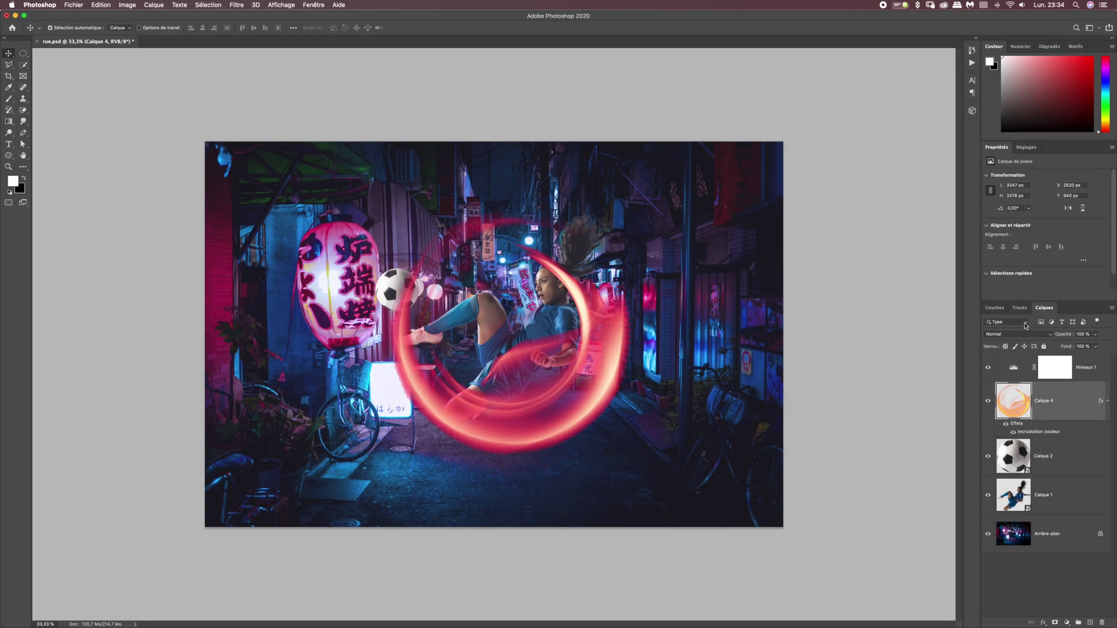
Set the flame layer's blend mode to Eclaircir and mask the player's silhouette out of it.
{"action": "left_click", "coordinate": [1010, 335]}
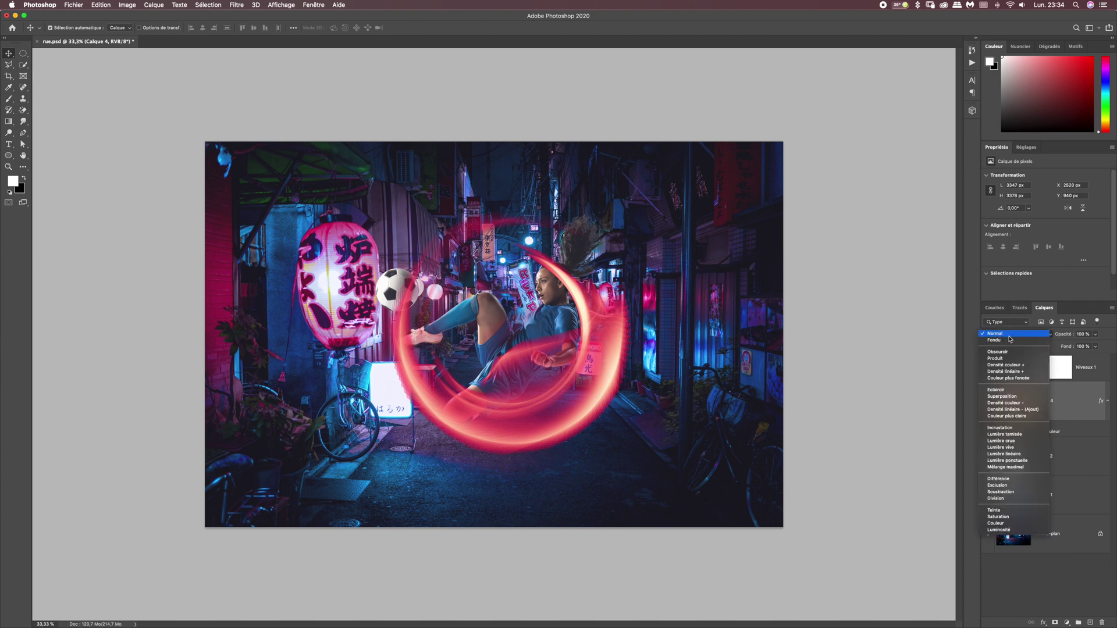
{"action": "left_click", "coordinate": [1006, 390]}
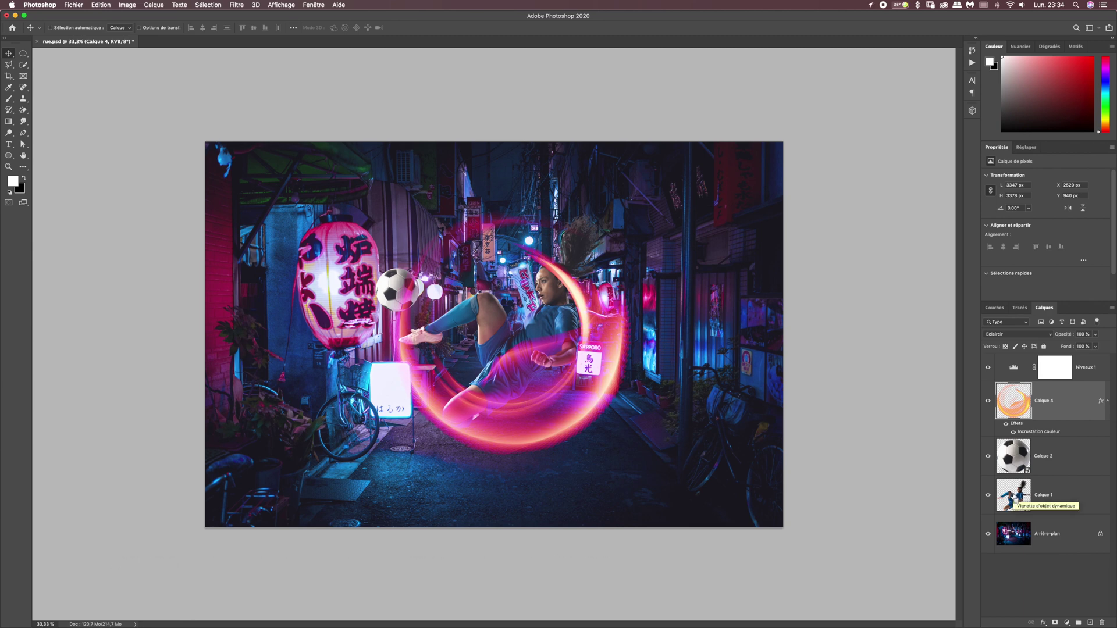
{"action": "left_click", "coordinate": [1024, 494], "text": "super"}
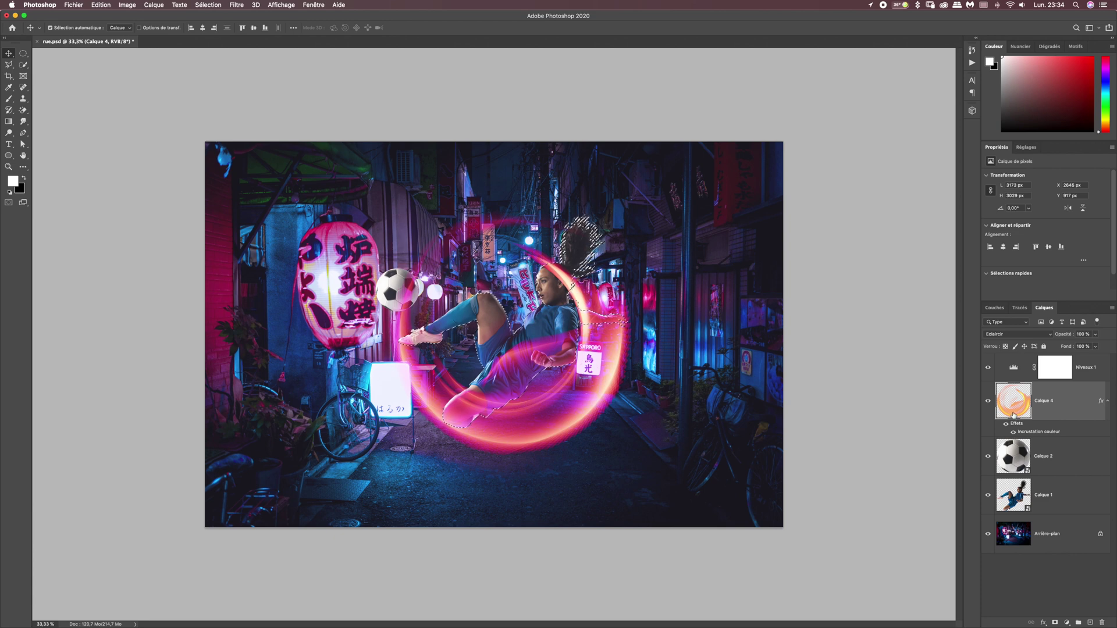
{"action": "left_click", "coordinate": [1055, 623], "text": "alt"}
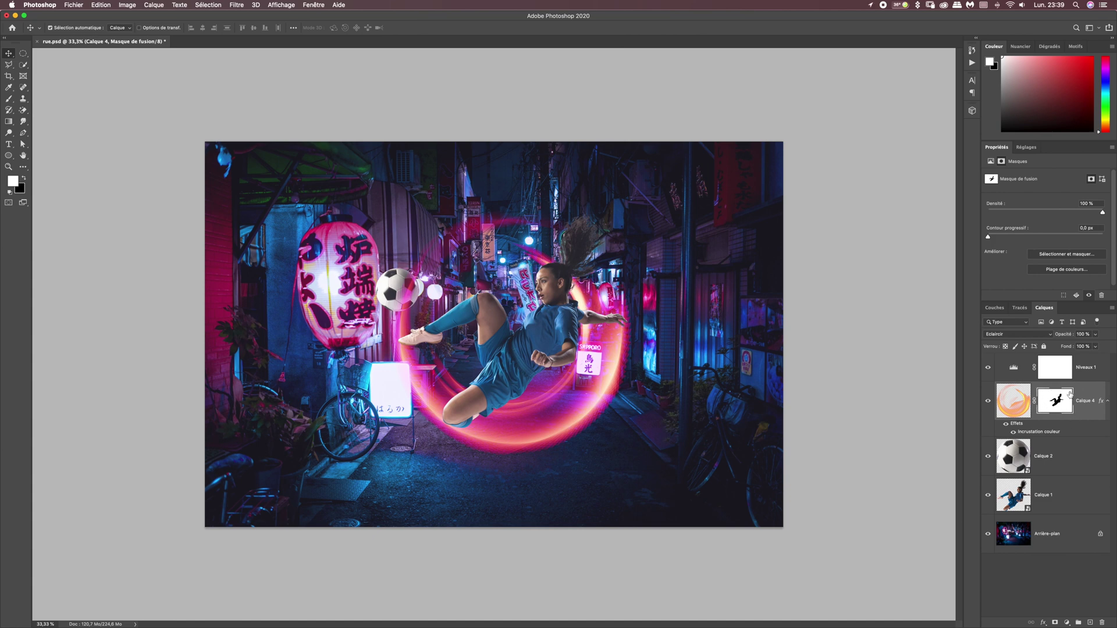
Configure the Brush tool with a soft 500 px tip, 0 % hardness and 40 % opacity for retouching the flame's mask.
{"action": "left_click", "coordinate": [9, 100]}
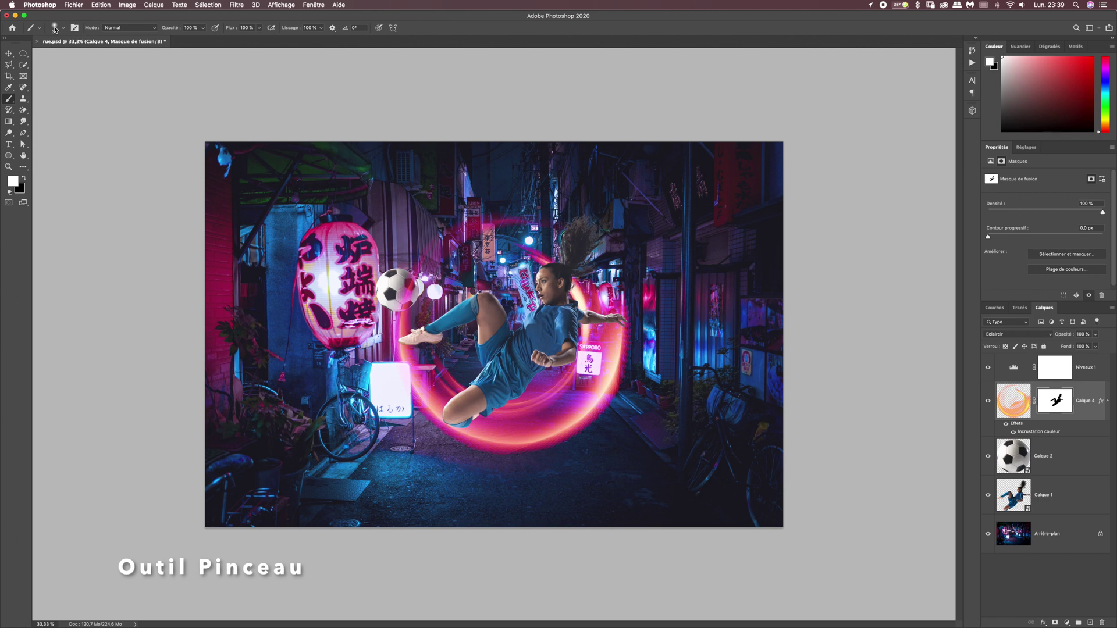
{"action": "left_click", "coordinate": [55, 27]}
{"action": "left_click_drag", "start_coordinate": [59, 55], "coordinate": [85, 55]}
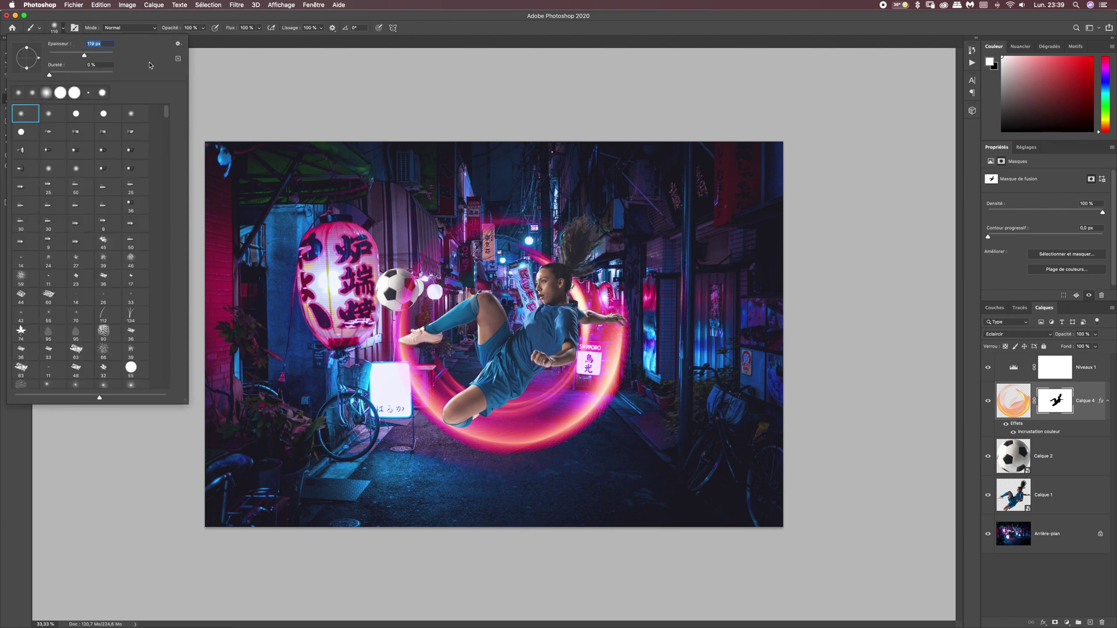
{"action": "type", "text": "500"}
{"action": "left_click", "coordinate": [140, 16]}
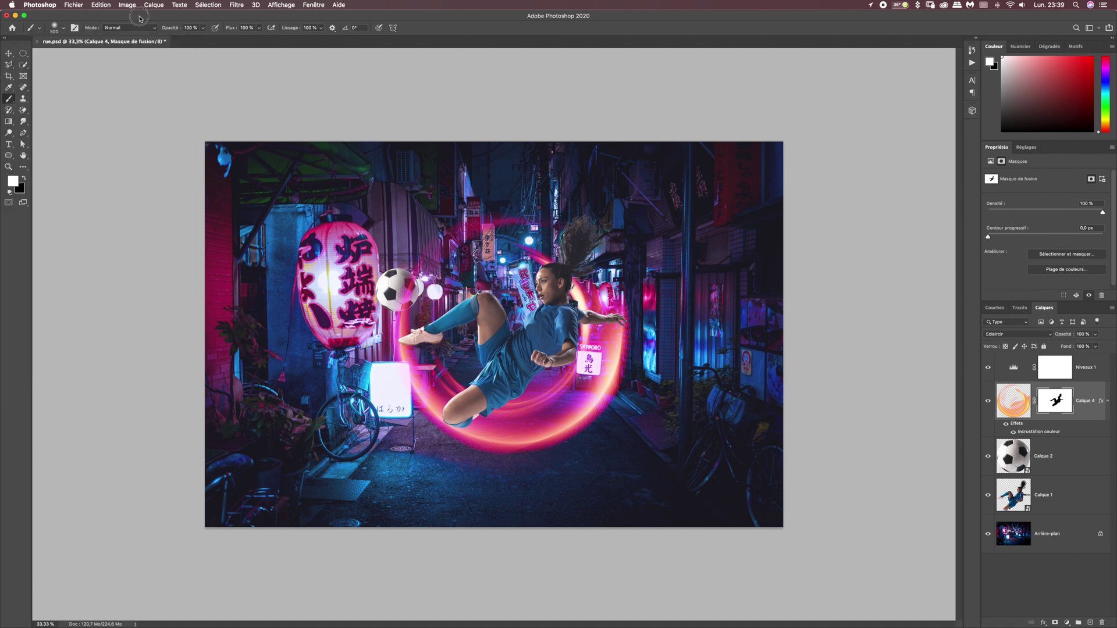
{"action": "left_click", "coordinate": [192, 28]}
{"action": "type", "text": "4"}
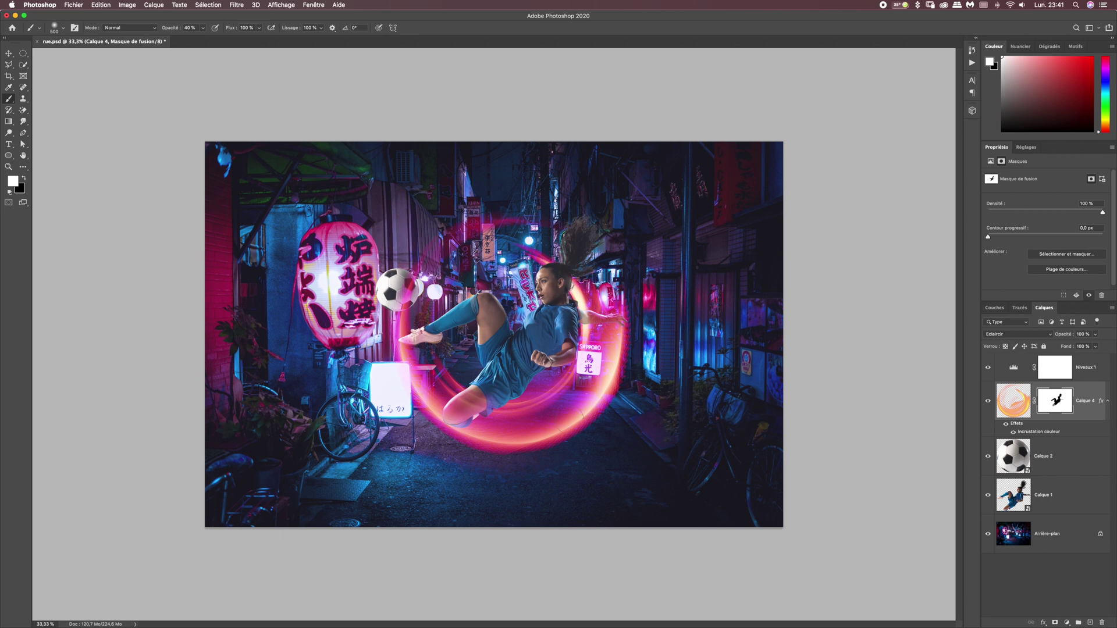
Compare the composite with and without the masked flame layer.
{"action": "left_click", "coordinate": [987, 401]}
{"action": "left_click", "coordinate": [988, 401]}
{"action": "left_click", "coordinate": [987, 401]}
{"action": "left_click", "coordinate": [987, 402]}
Add a Luminosité/Contraste adjustment clipped to the player layer and set its Luminosité to -20.
{"action": "left_click", "coordinate": [1046, 496]}
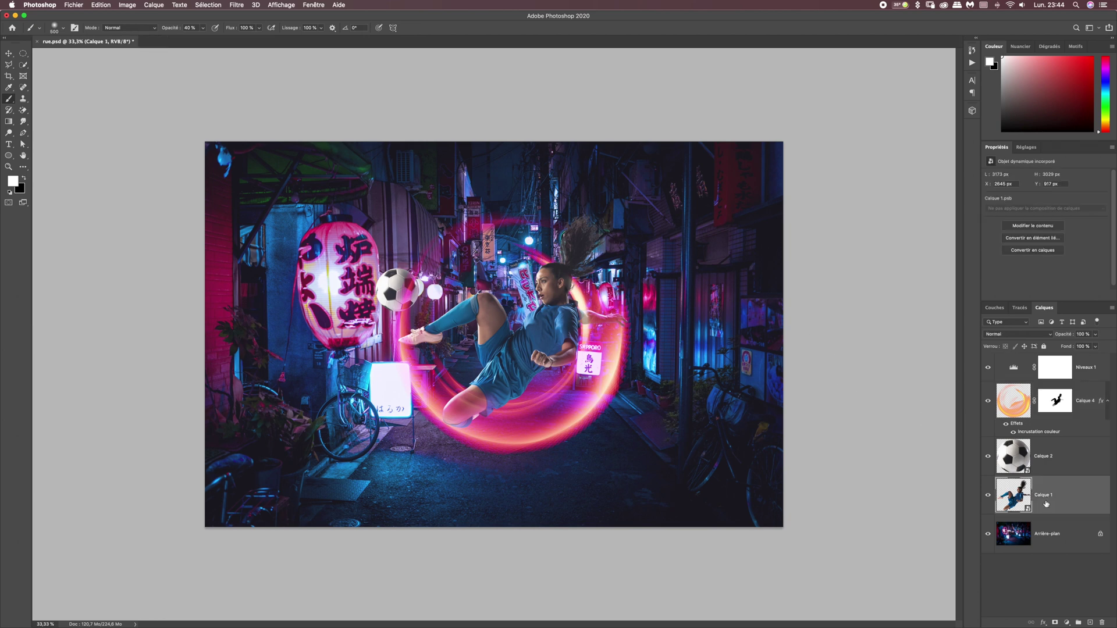
{"action": "left_click", "coordinate": [1067, 622]}
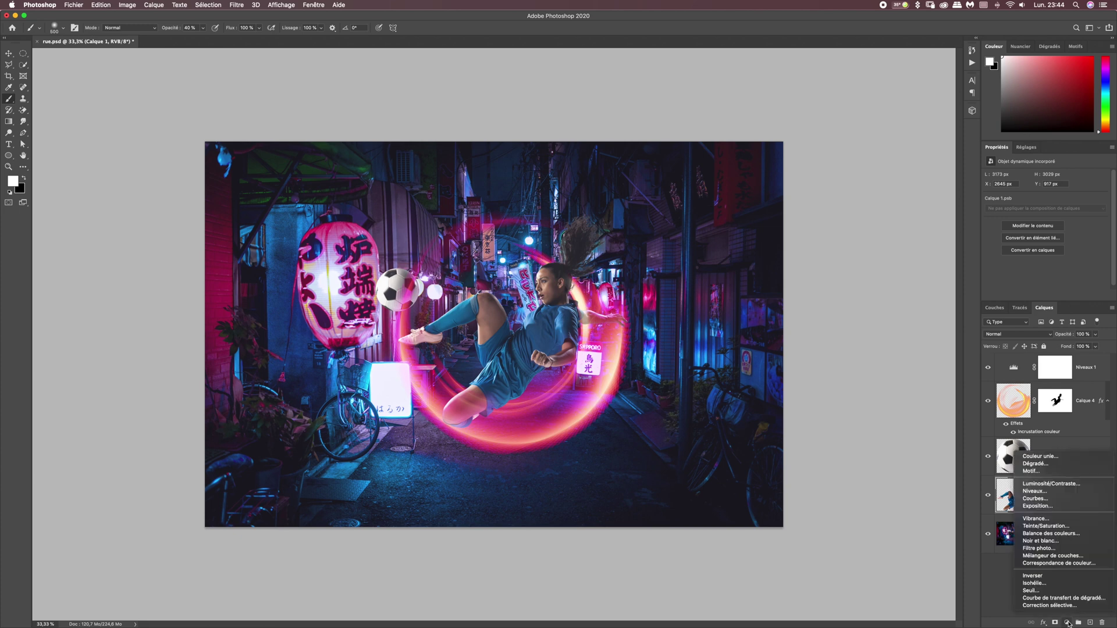
{"action": "left_click", "coordinate": [1053, 484]}
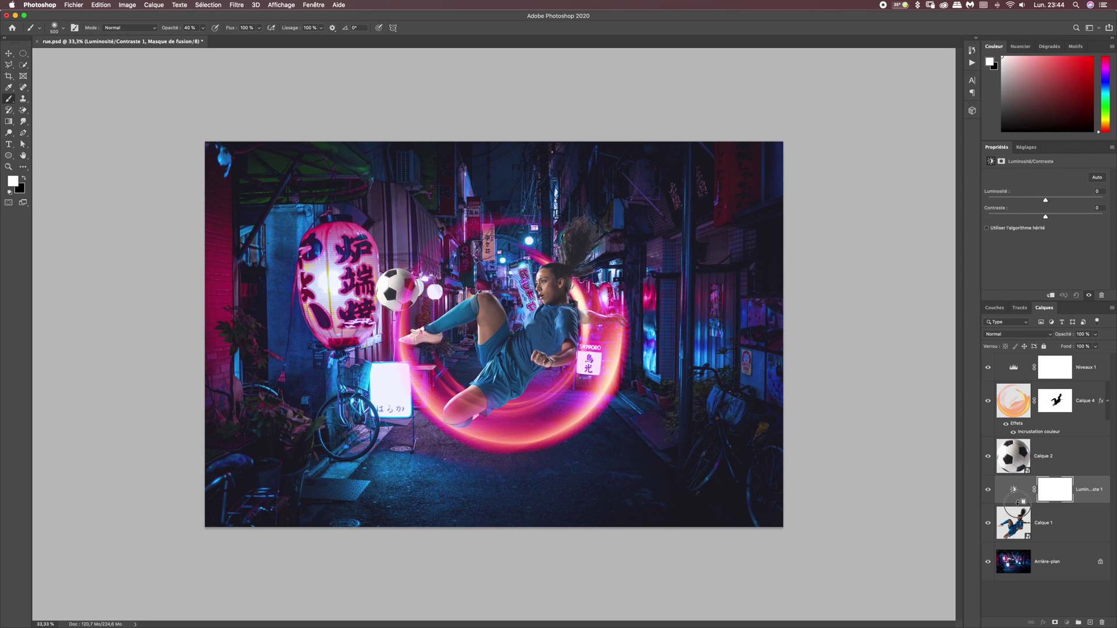
{"action": "left_click", "coordinate": [1020, 503], "text": "alt"}
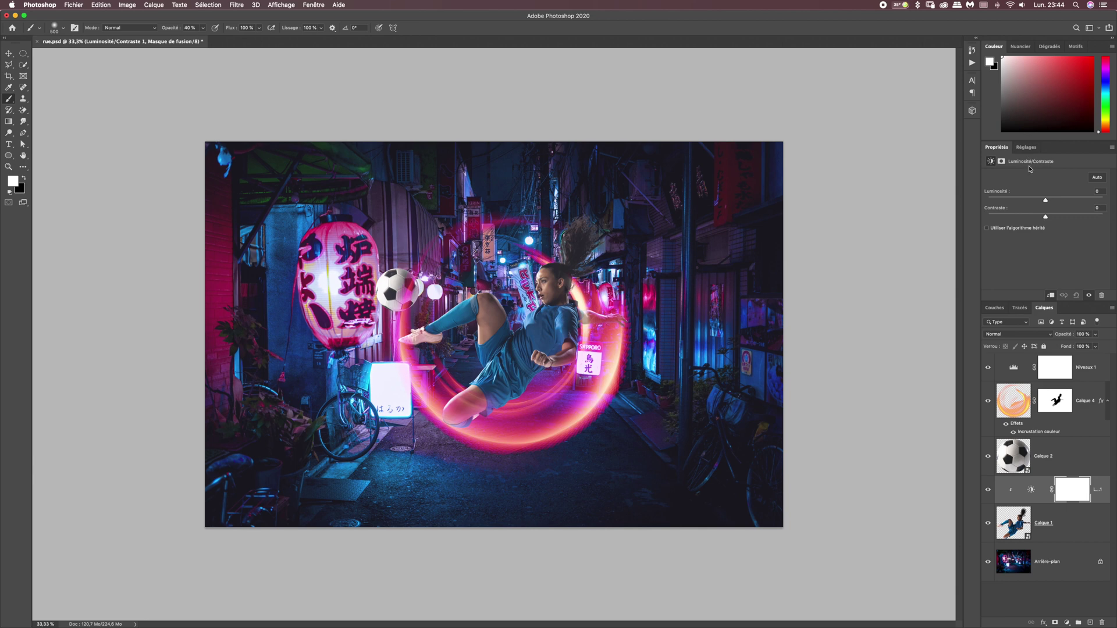
{"action": "left_click_drag", "start_coordinate": [1045, 200], "coordinate": [1040, 201]}
{"action": "left_click", "coordinate": [1092, 193]}
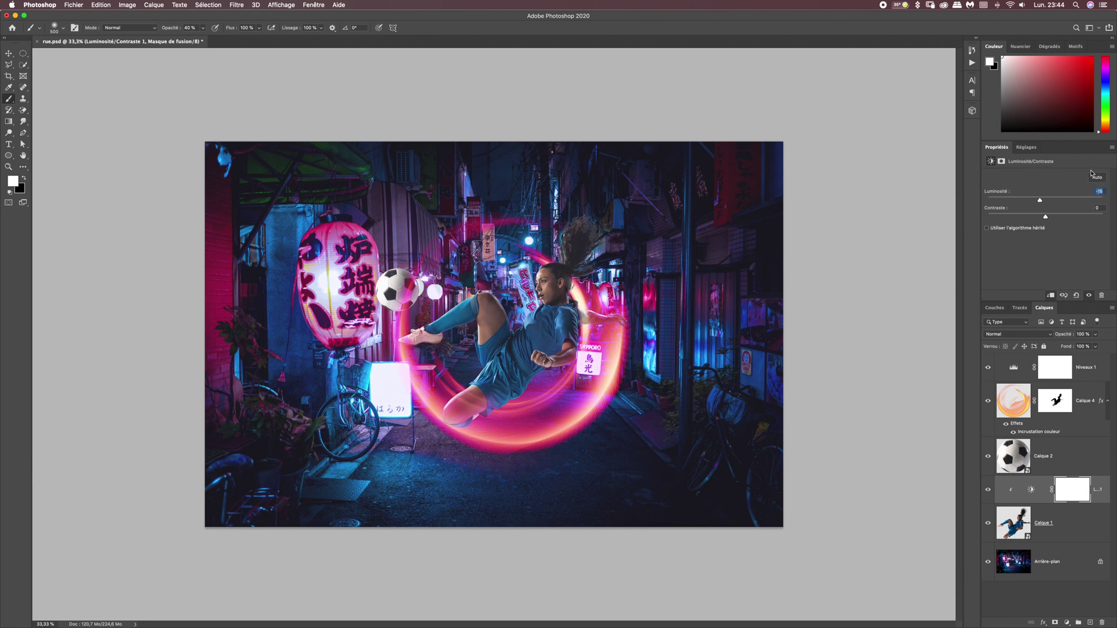
{"action": "type", "text": "-20"}
Compare the player with and without the Luminosité/Contraste adjustment.
{"action": "left_click", "coordinate": [988, 490]}
{"action": "left_click", "coordinate": [988, 491]}
{"action": "left_click", "coordinate": [988, 490]}
{"action": "left_click", "coordinate": [988, 490]}
Add a Niveaux adjustment clipped to the player above the brightness adjustment and set its black input level to 25.
{"action": "left_click", "coordinate": [1067, 623]}
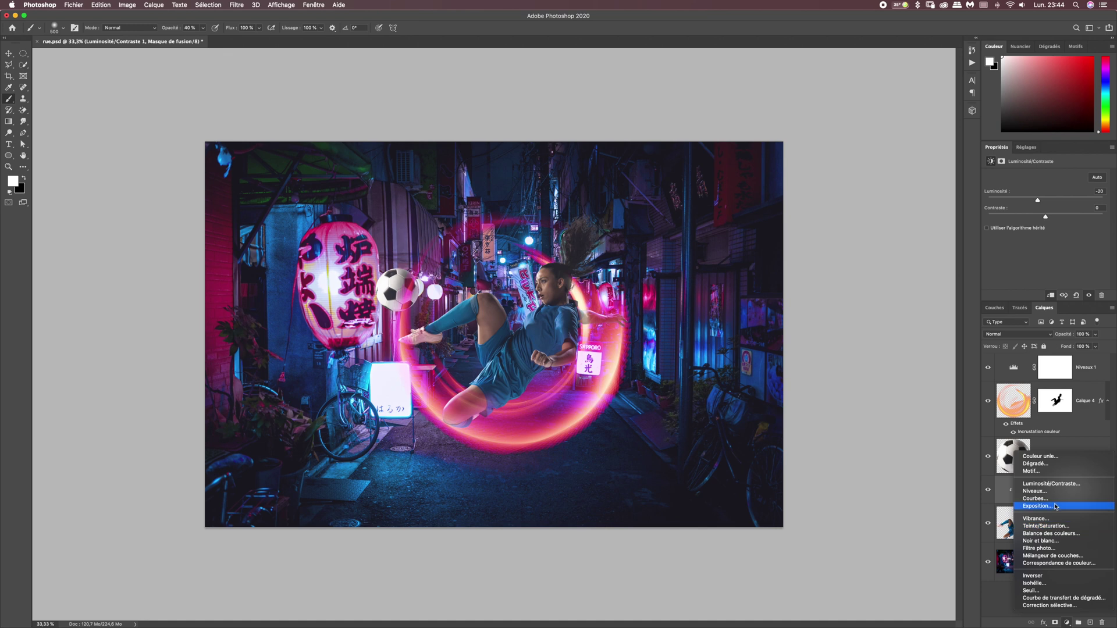
{"action": "left_click", "coordinate": [1042, 491]}
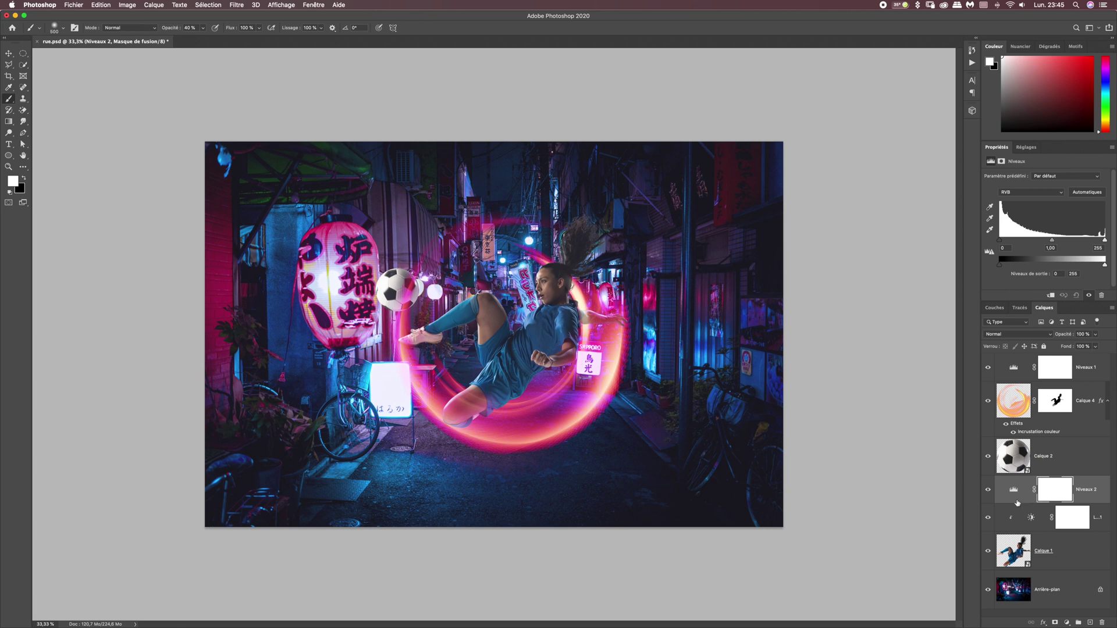
{"action": "left_click_drag", "start_coordinate": [1020, 506], "coordinate": [1017, 501]}
{"action": "left_click", "coordinate": [1017, 501], "text": "alt"}
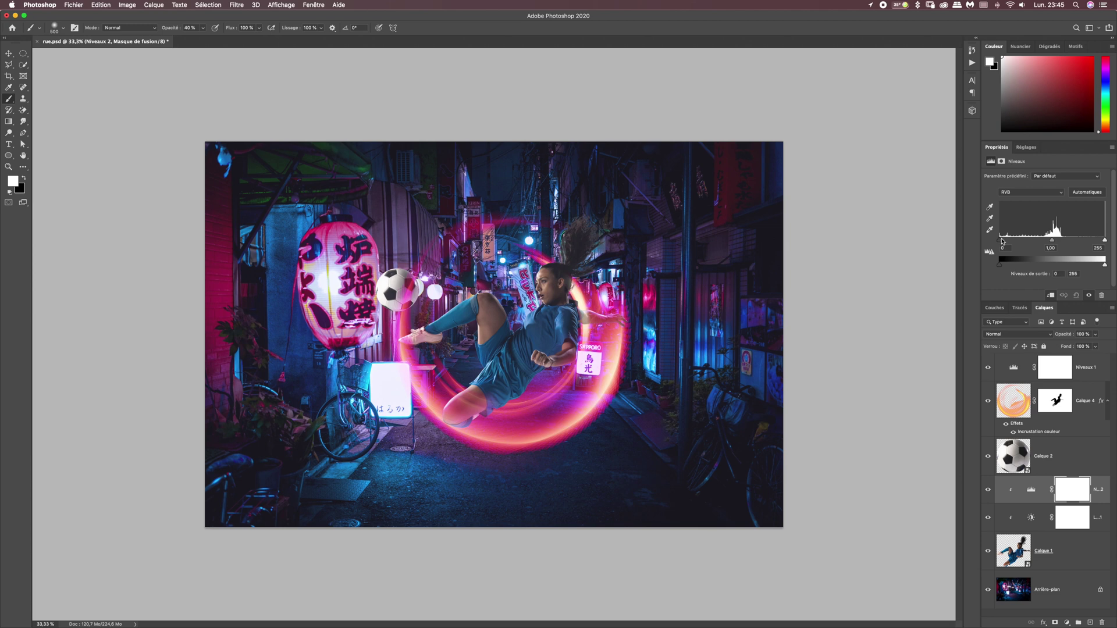
{"action": "left_click_drag", "start_coordinate": [1001, 244], "coordinate": [1010, 254]}
{"action": "type", "text": "25"}
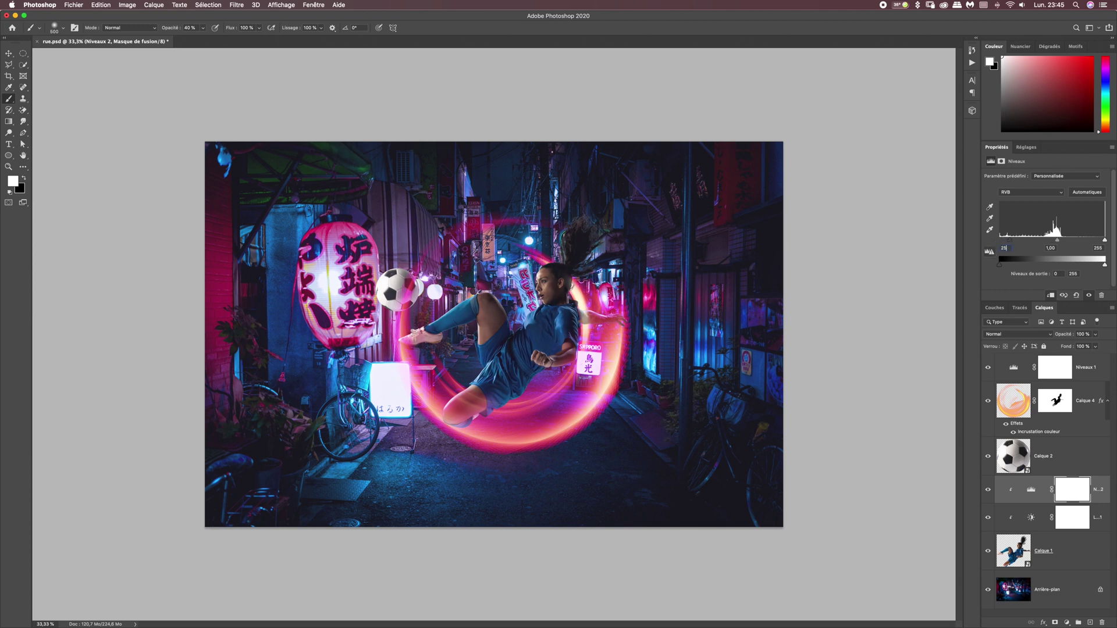
Set the white input level of the player's Niveaux adjustment to 200 and compare the player with and without it.
{"action": "left_click", "coordinate": [1099, 248]}
{"action": "type", "text": "200"}
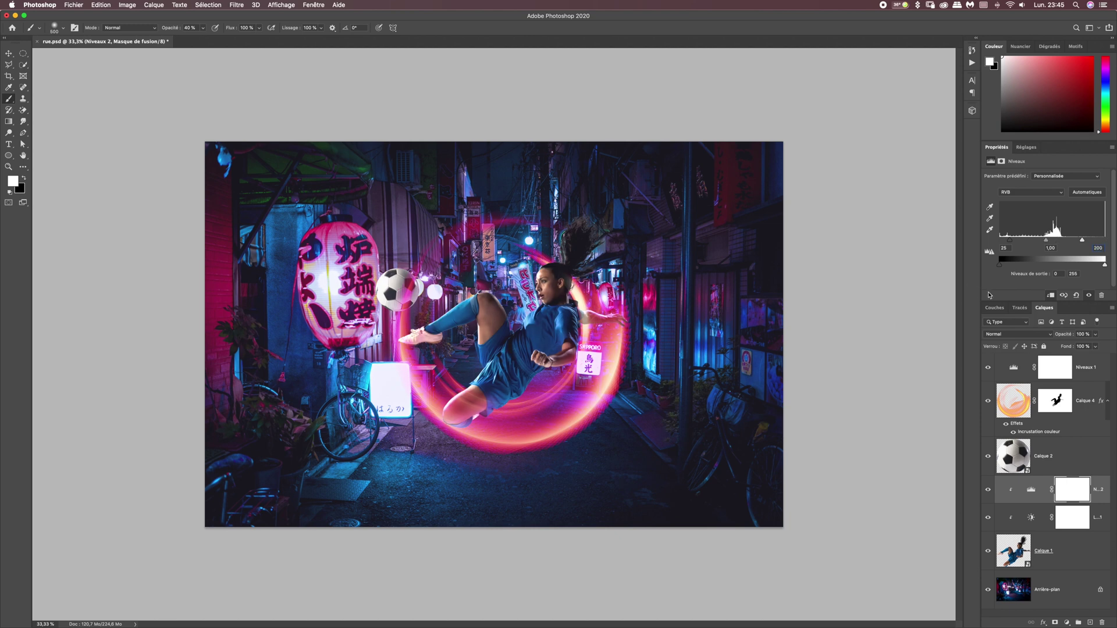
{"action": "left_click", "coordinate": [989, 492]}
{"action": "left_click", "coordinate": [988, 492]}
{"action": "left_click", "coordinate": [990, 493]}
{"action": "left_click", "coordinate": [989, 495]}
{"action": "left_click", "coordinate": [990, 498]}
Add a Teinte/Saturation adjustment clipped to the player above the Niveaux adjustment and set the Teinte of the Bleus to -20.
{"action": "left_click", "coordinate": [1068, 624]}
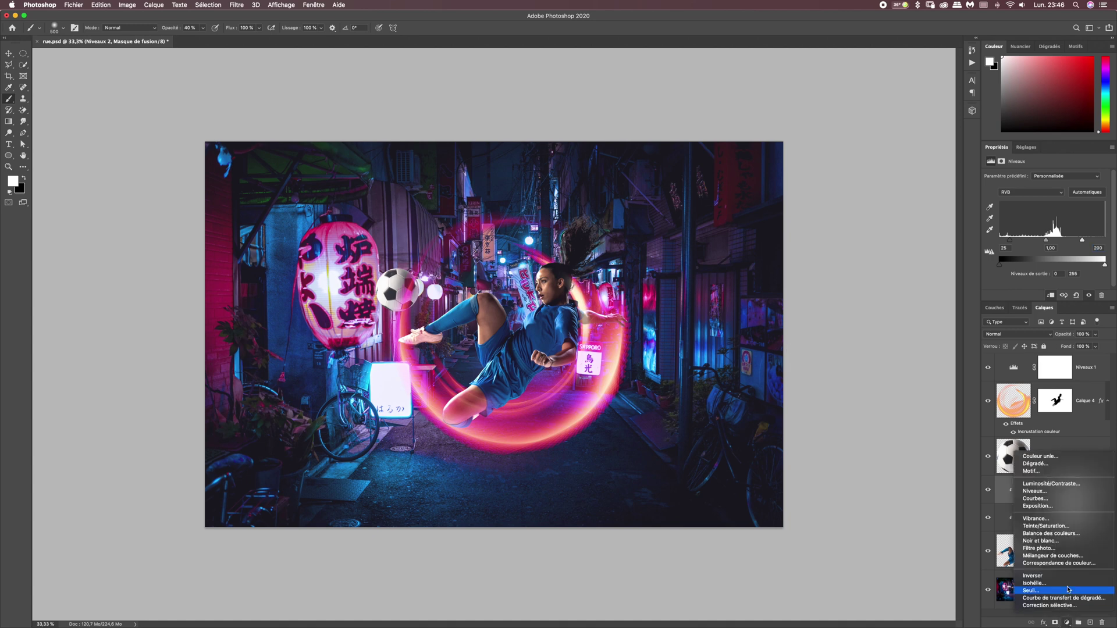
{"action": "left_click", "coordinate": [1047, 527]}
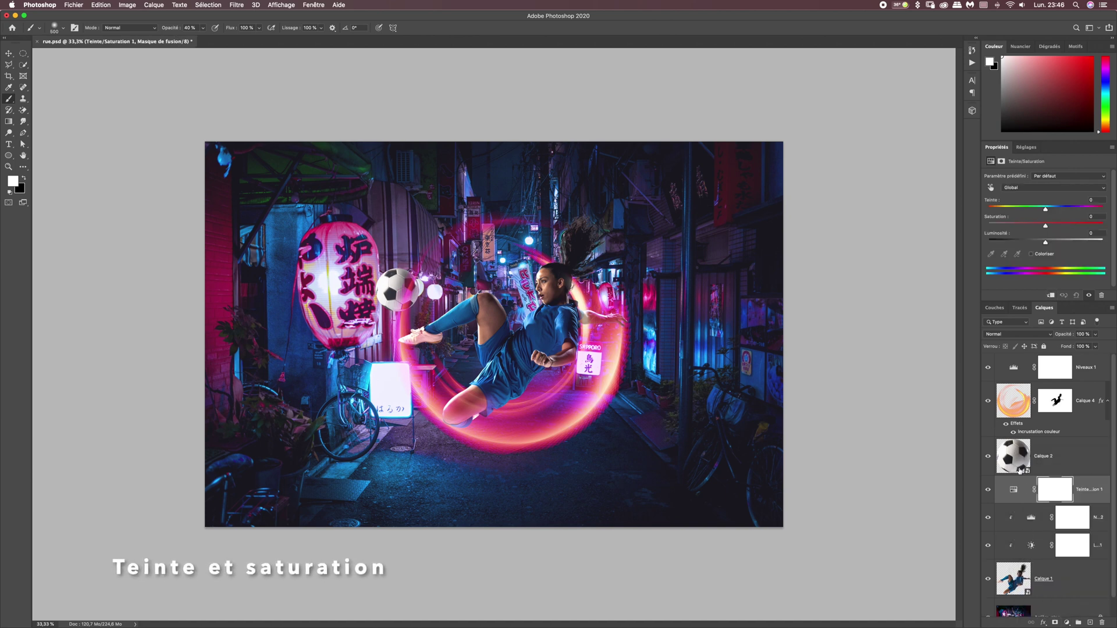
{"action": "left_click", "coordinate": [1024, 501], "text": "alt"}
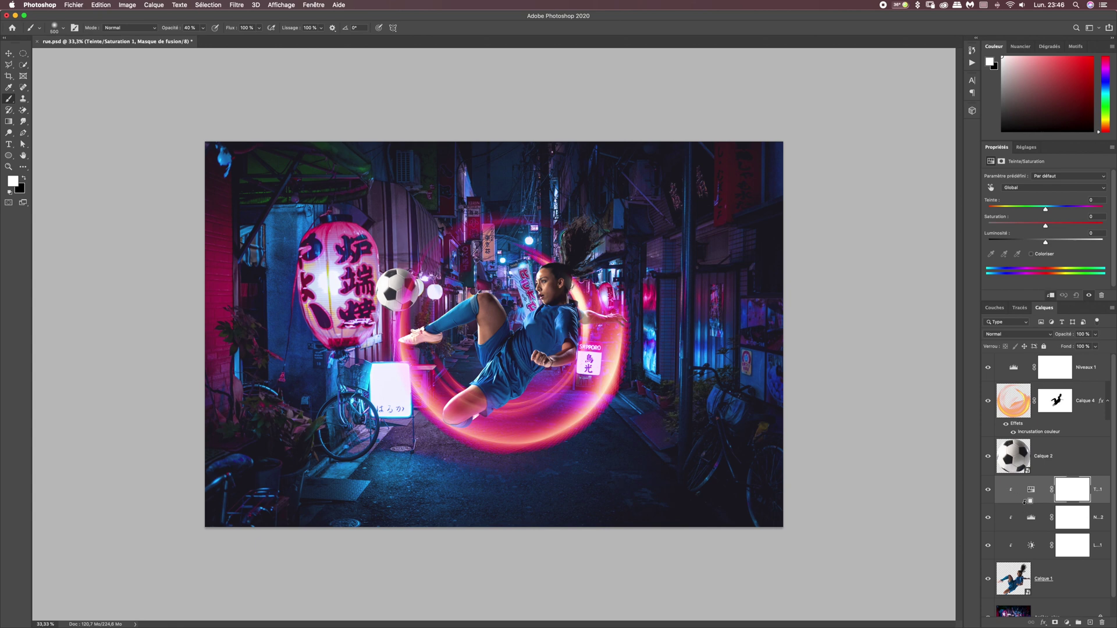
{"action": "left_click", "coordinate": [1019, 188]}
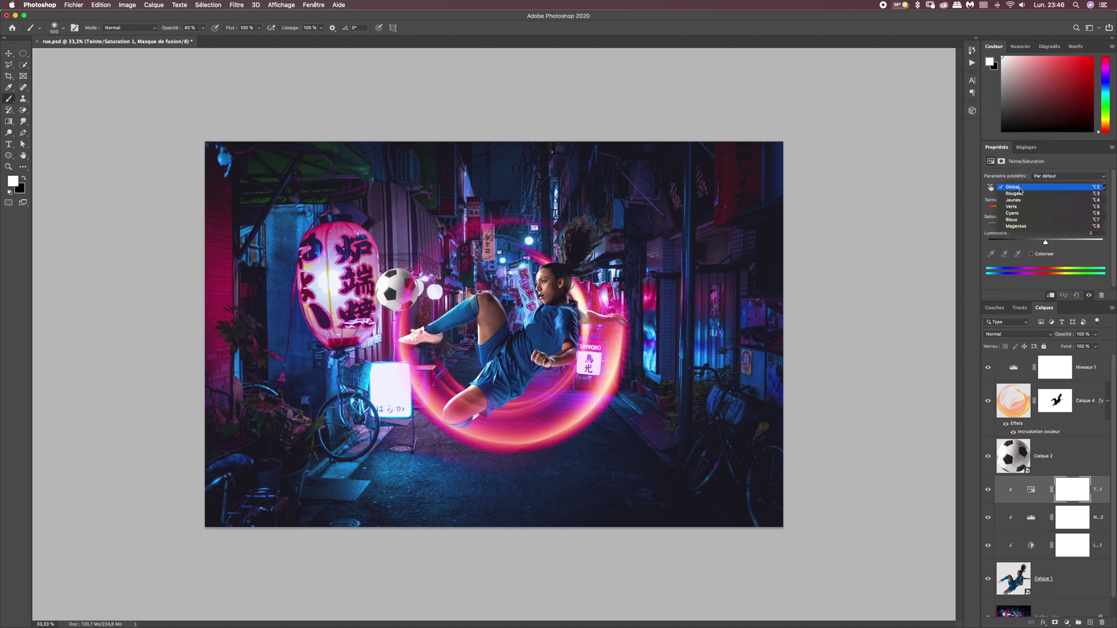
{"action": "left_click", "coordinate": [1022, 220]}
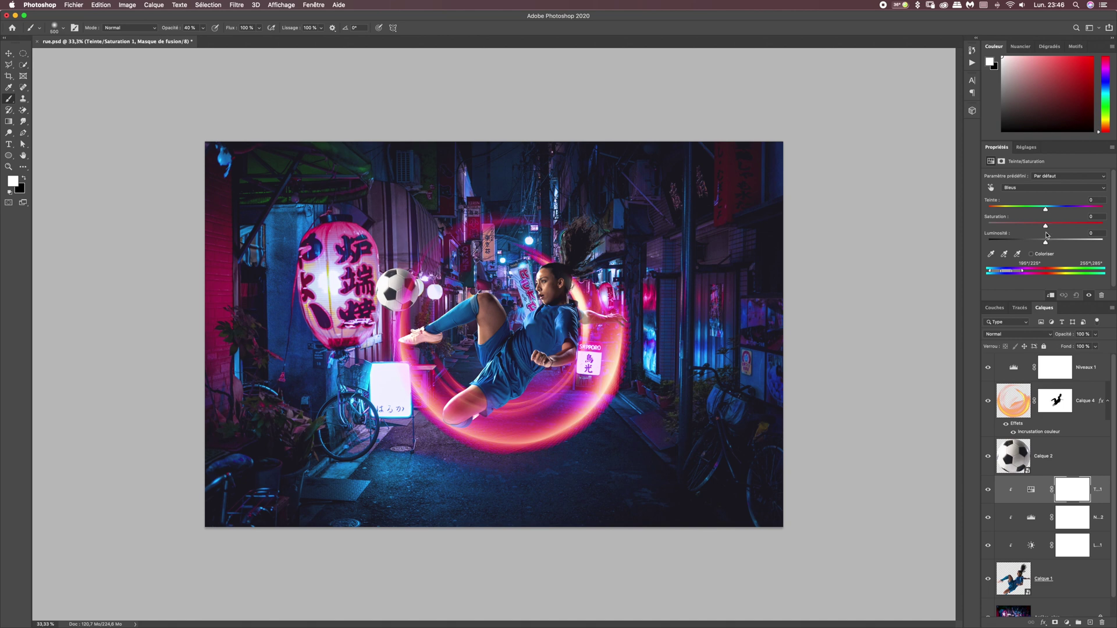
{"action": "left_click_drag", "start_coordinate": [1045, 212], "coordinate": [1036, 210]}
{"action": "left_click", "coordinate": [1094, 199]}
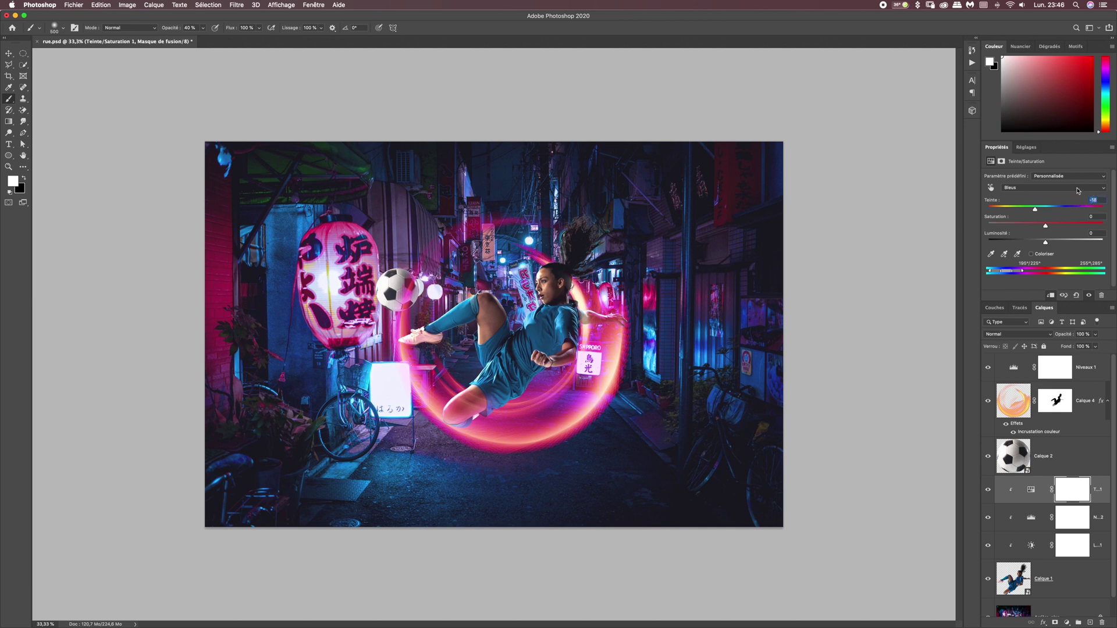
{"action": "type", "text": "-20"}
Slightly raise the Luminosité of the Bleus in the Teinte/Saturation adjustment.
{"action": "left_click", "coordinate": [1085, 217]}
{"action": "left_click_drag", "start_coordinate": [1047, 243], "coordinate": [1049, 243]}
{"action": "left_click", "coordinate": [1090, 233]}
{"action": "key", "text": "Return"}
Compare the player with and without the Teinte/Saturation adjustment.
{"action": "left_click", "coordinate": [988, 492]}
{"action": "left_click", "coordinate": [989, 493]}
{"action": "left_click", "coordinate": [990, 493]}
{"action": "left_click", "coordinate": [990, 492]}
{"action": "left_click", "coordinate": [990, 493]}
{"action": "left_click", "coordinate": [991, 494]}
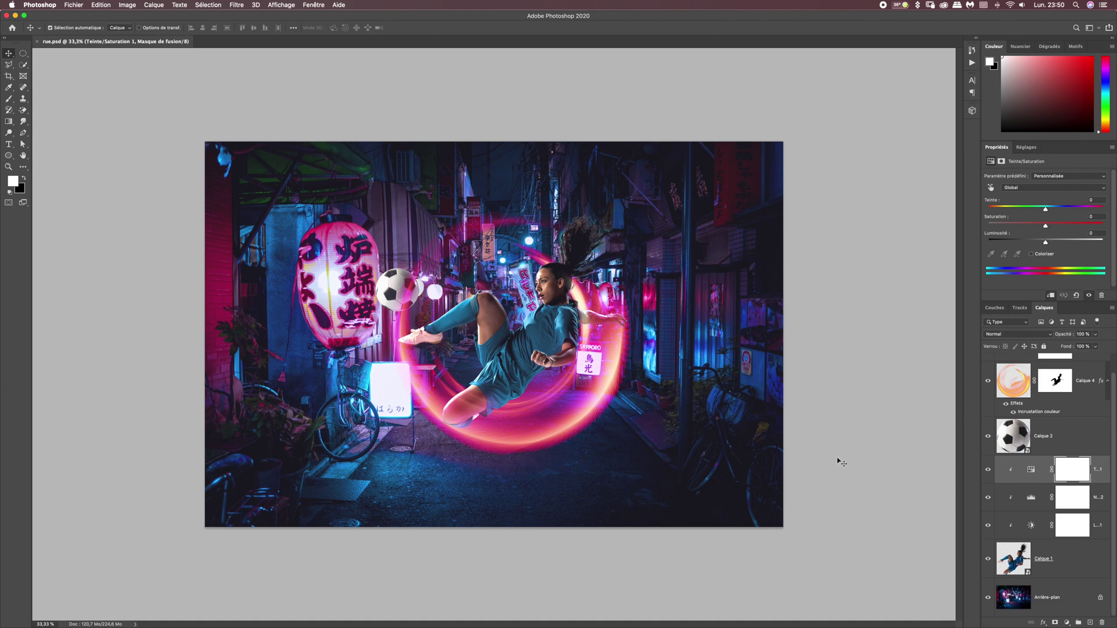
Add an Ombre portée effect to the player layer, Calque 1, with its colour sampled from the dark blue street ground (#192742).
{"action": "left_click", "coordinate": [1053, 559]}
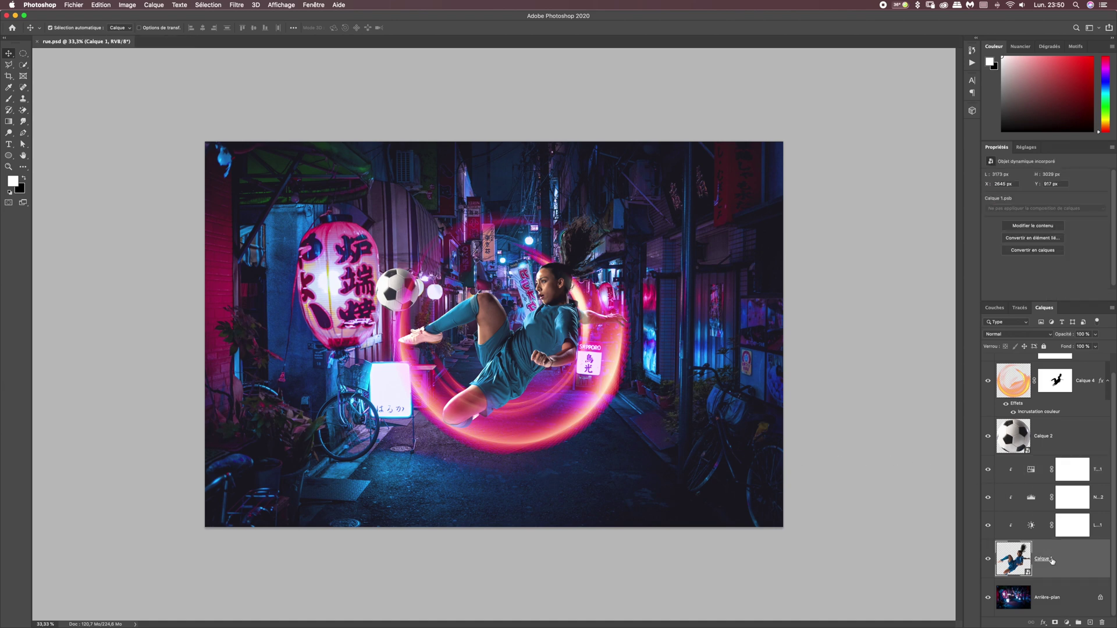
{"action": "left_click", "coordinate": [1044, 623]}
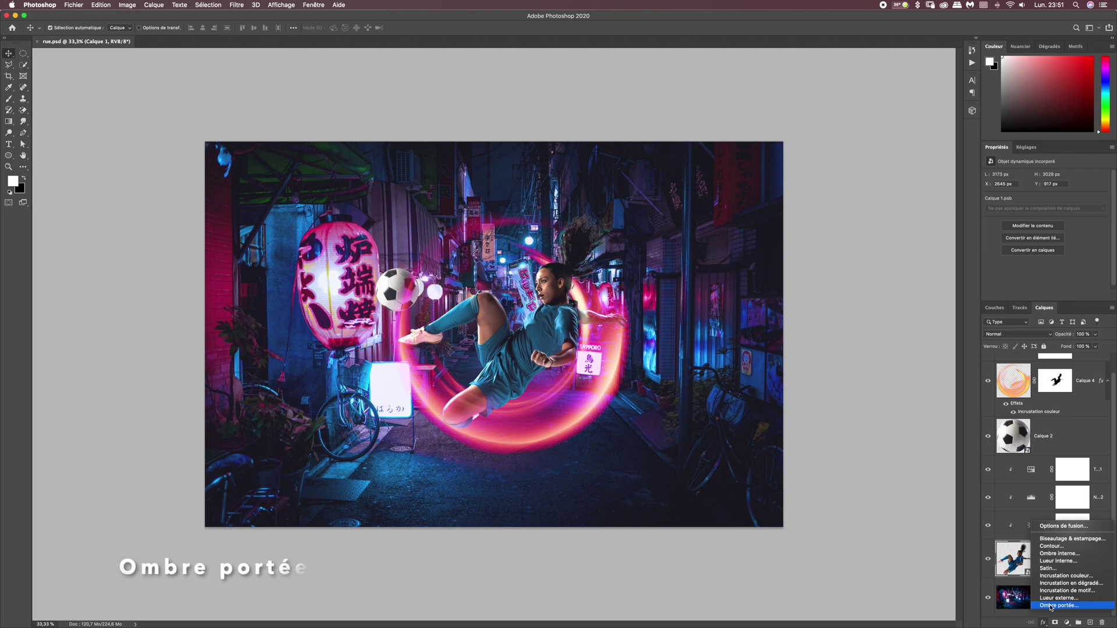
{"action": "left_click", "coordinate": [1051, 606]}
{"action": "left_click_drag", "start_coordinate": [640, 35], "coordinate": [543, 25]}
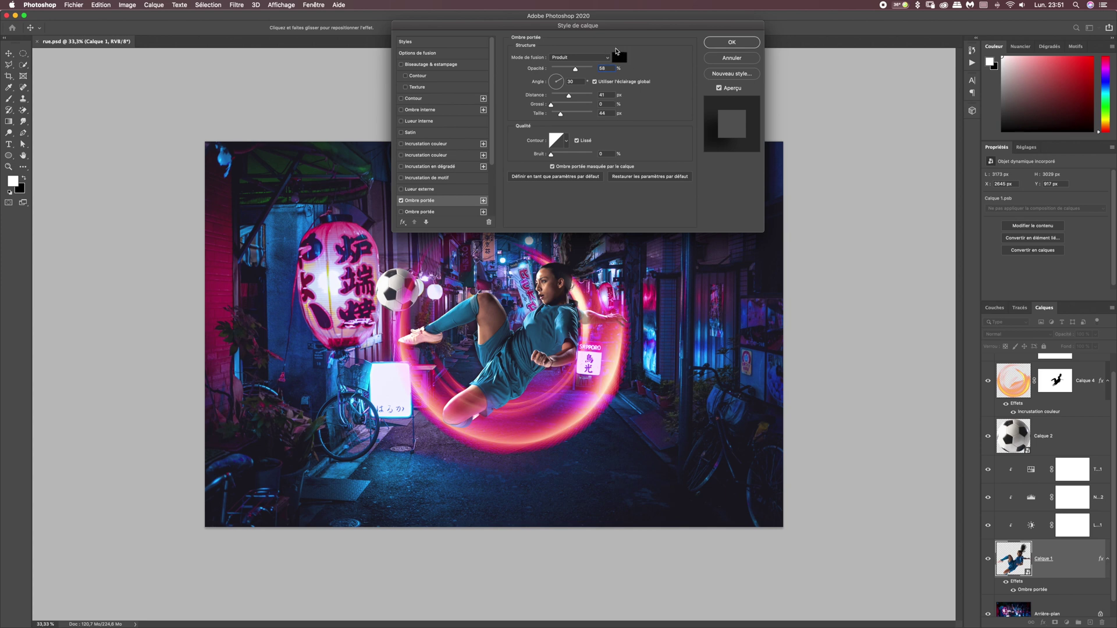
{"action": "left_click", "coordinate": [620, 59]}
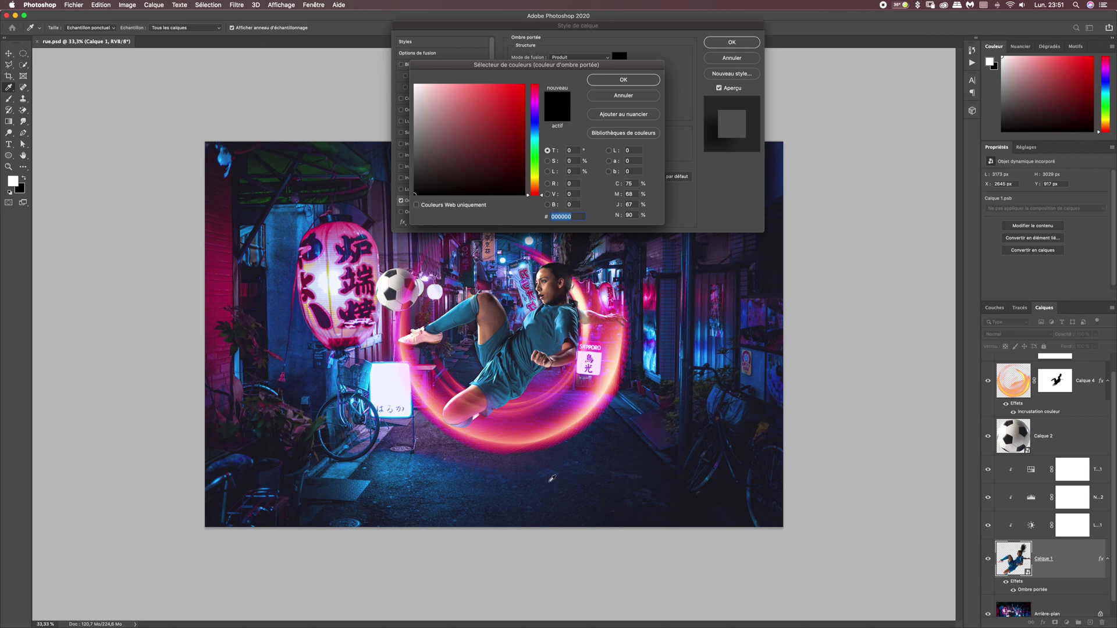
{"action": "left_click", "coordinate": [499, 486]}
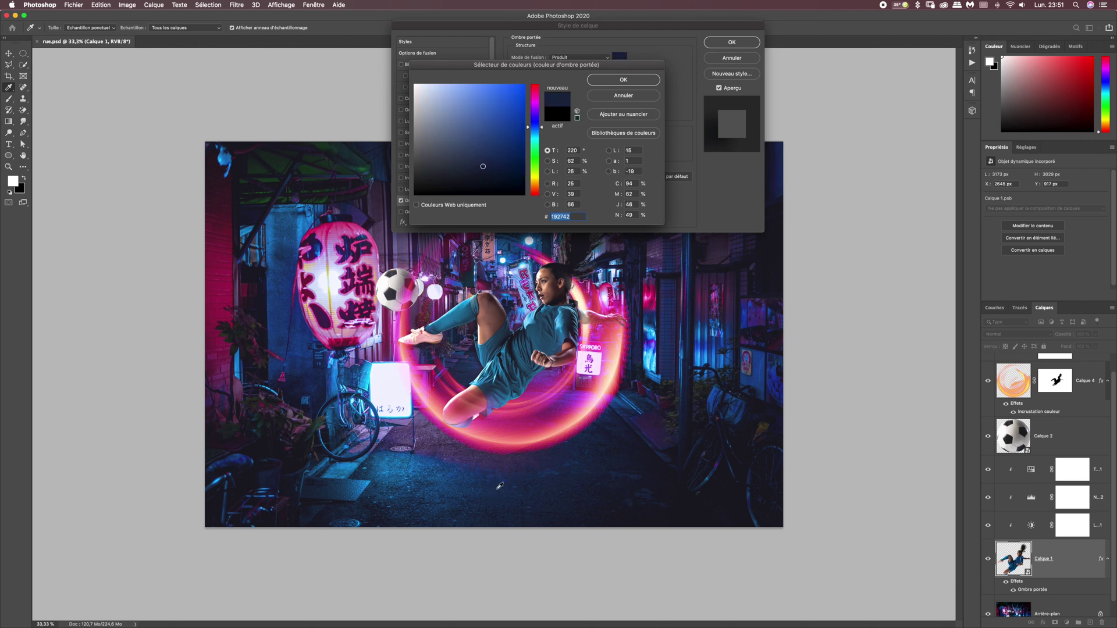
{"action": "left_click", "coordinate": [614, 83]}
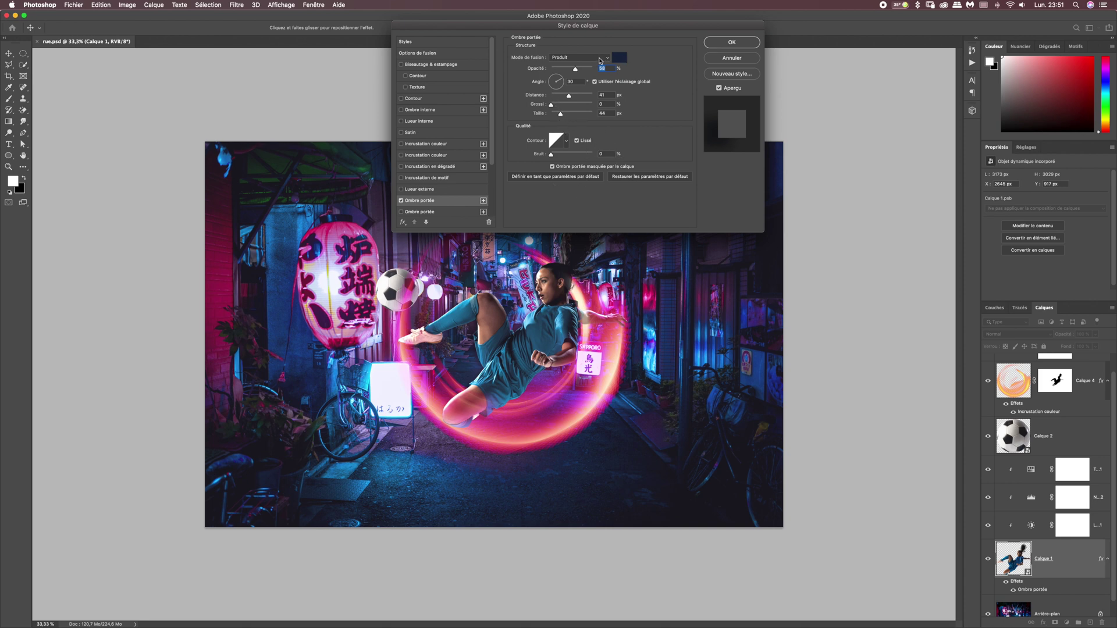
Raise the Ombre portée's opacity to its maximum, set its Taille to 50 px and apply the layer style.
{"action": "left_click_drag", "start_coordinate": [575, 70], "coordinate": [605, 70]}
{"action": "left_click", "coordinate": [607, 113]}
{"action": "type", "text": "50"}
{"action": "left_click", "coordinate": [724, 44]}
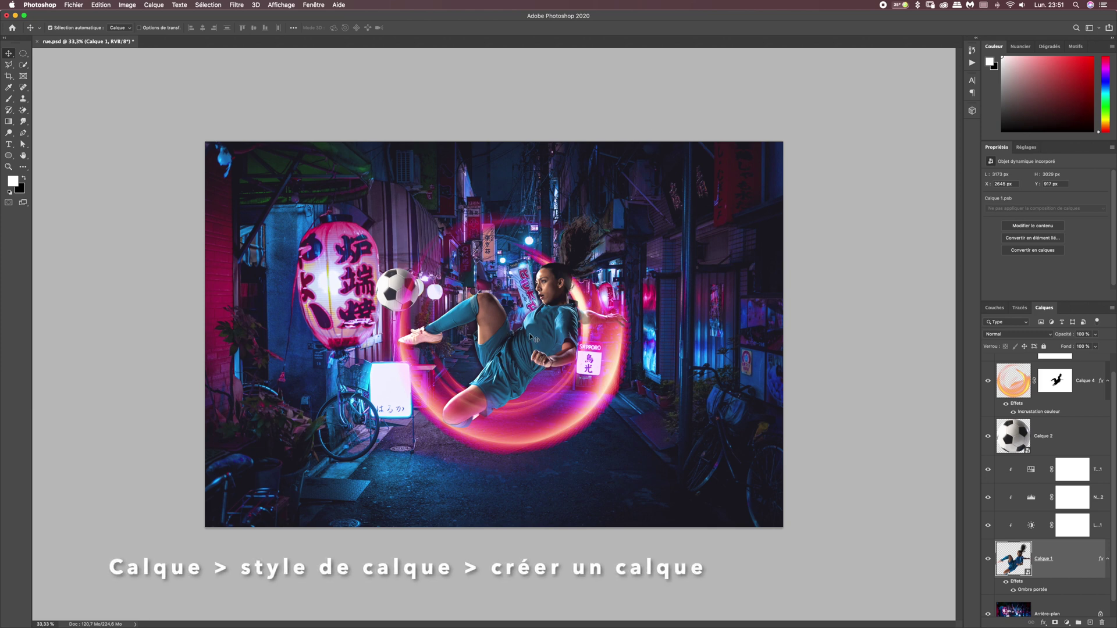
Convert the player's Ombre portée effect into its own separate layer.
{"action": "left_click", "coordinate": [154, 5]}
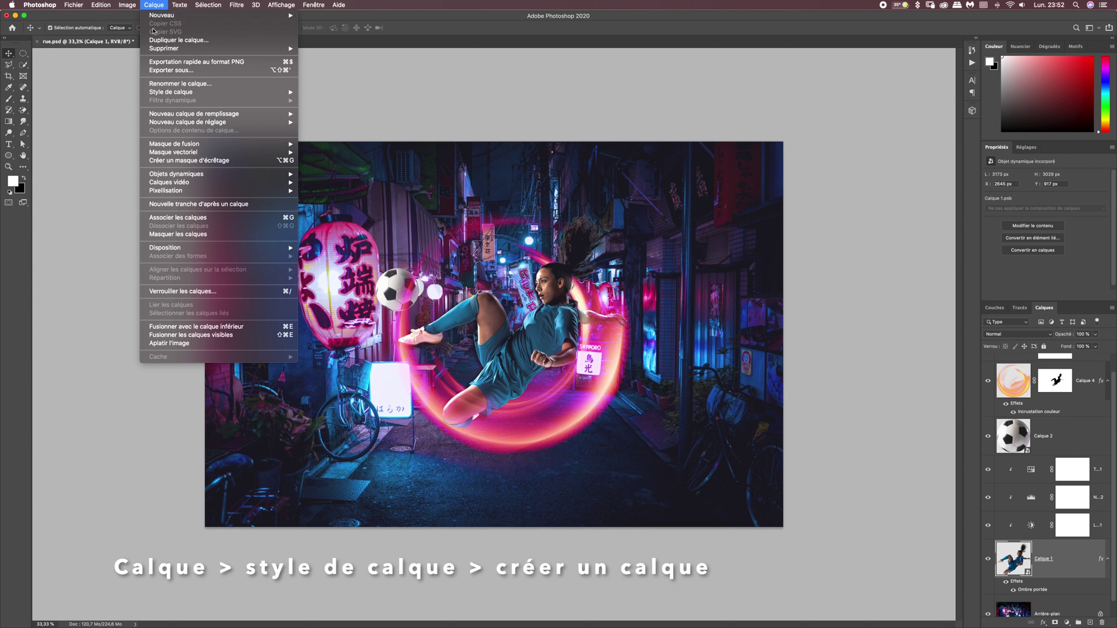
{"action": "mouse_move", "coordinate": [221, 92]}
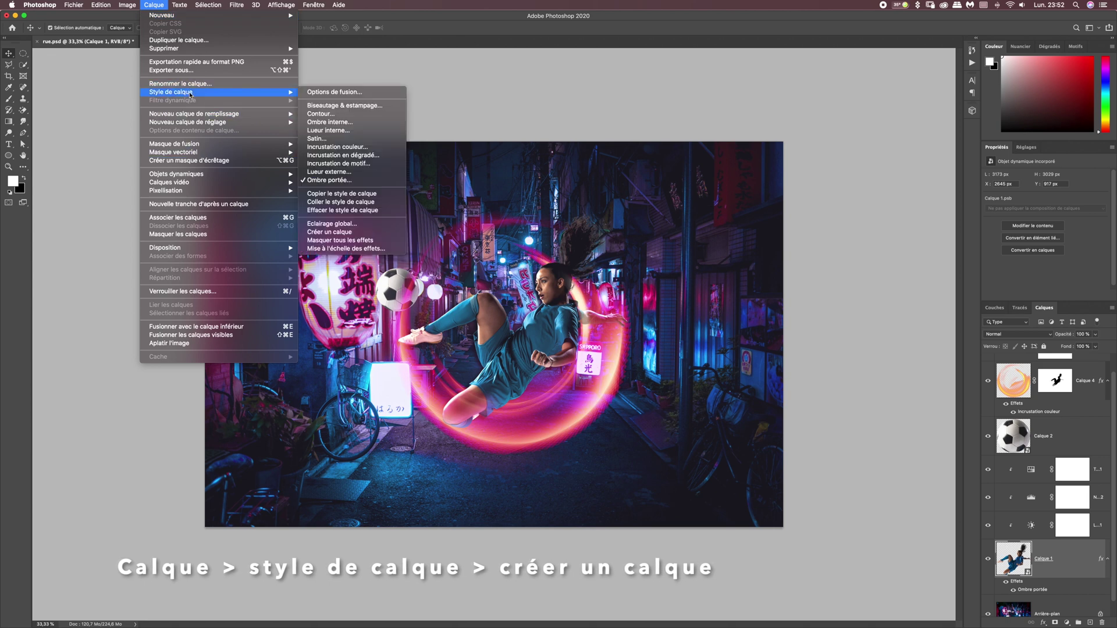
{"action": "left_click", "coordinate": [349, 232]}
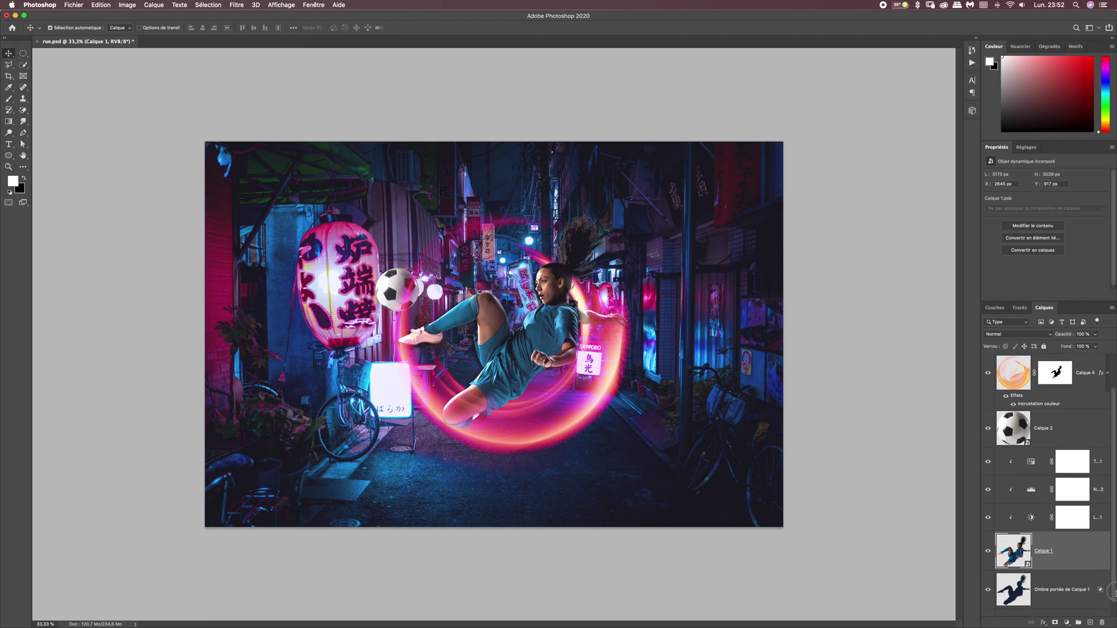
Flatten the separated shadow layer to about 38 % of its height and place it on the ground beneath the player.
{"action": "scroll", "coordinate": [1113, 575], "scroll_direction": "down", "scroll_amount": 2}
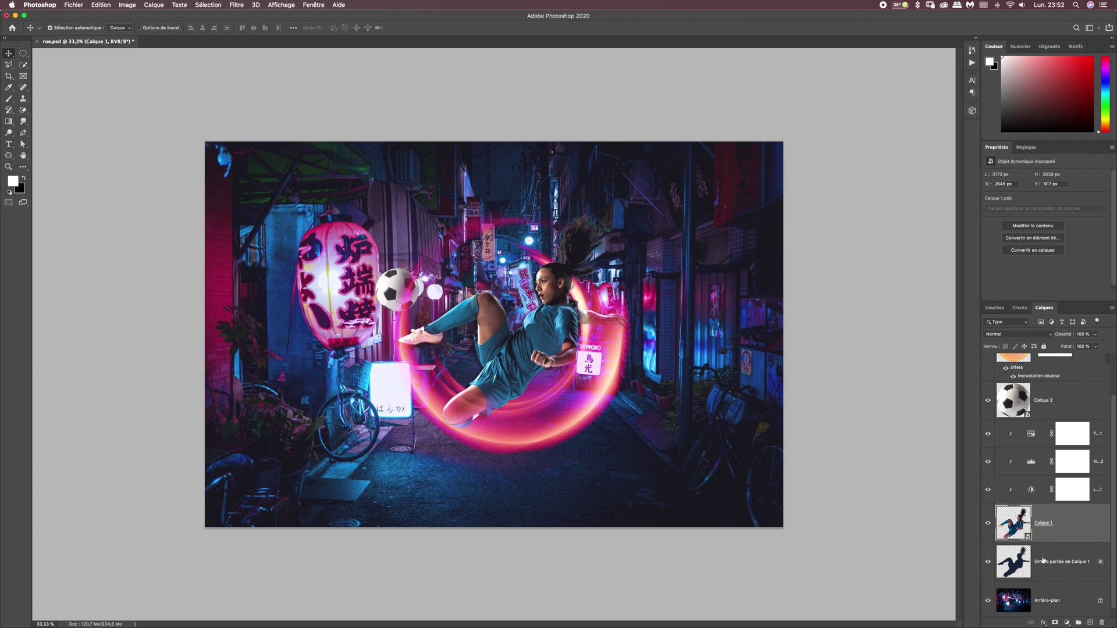
{"action": "left_click", "coordinate": [1031, 574]}
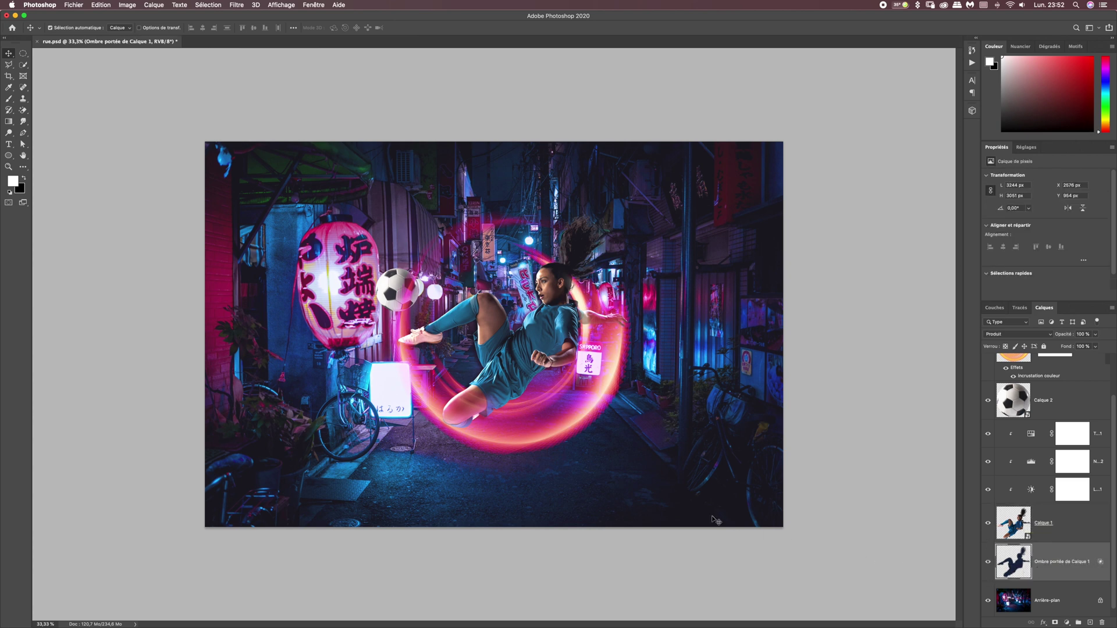
{"action": "key", "text": "super"}
{"action": "key", "text": "super+t"}
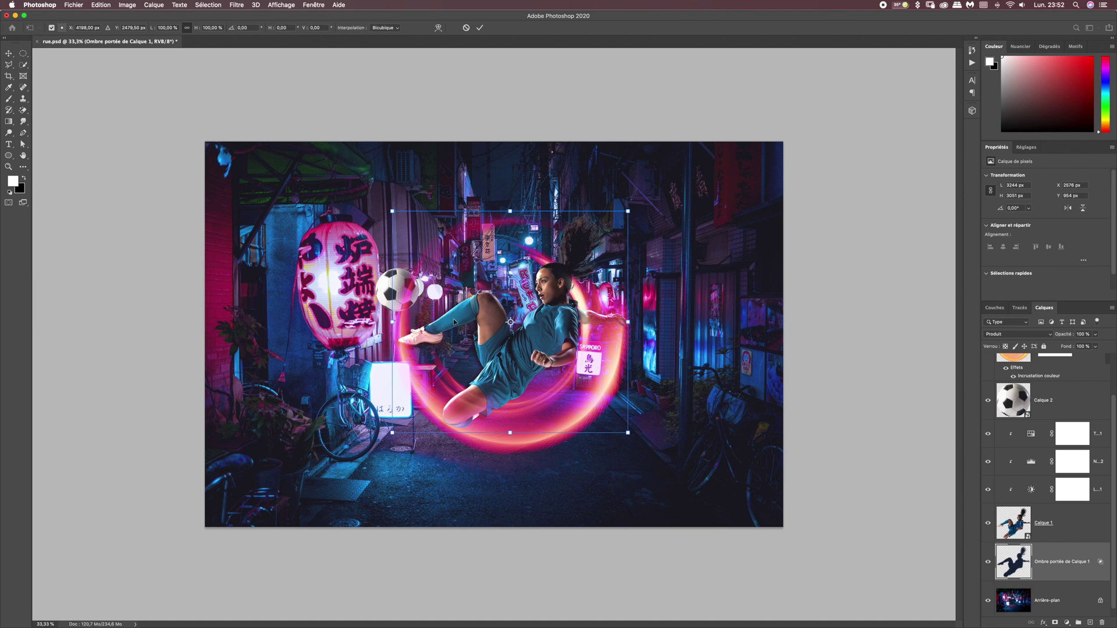
{"action": "left_click_drag", "start_coordinate": [510, 211], "coordinate": [511, 364]}
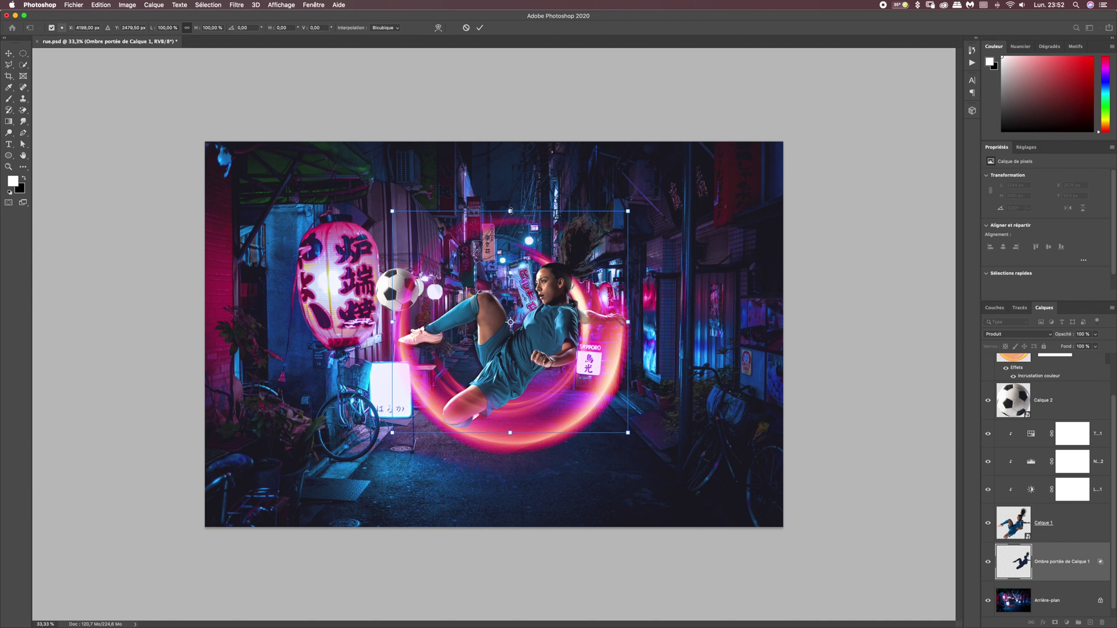
{"action": "left_click_drag", "start_coordinate": [511, 210], "coordinate": [519, 343]}
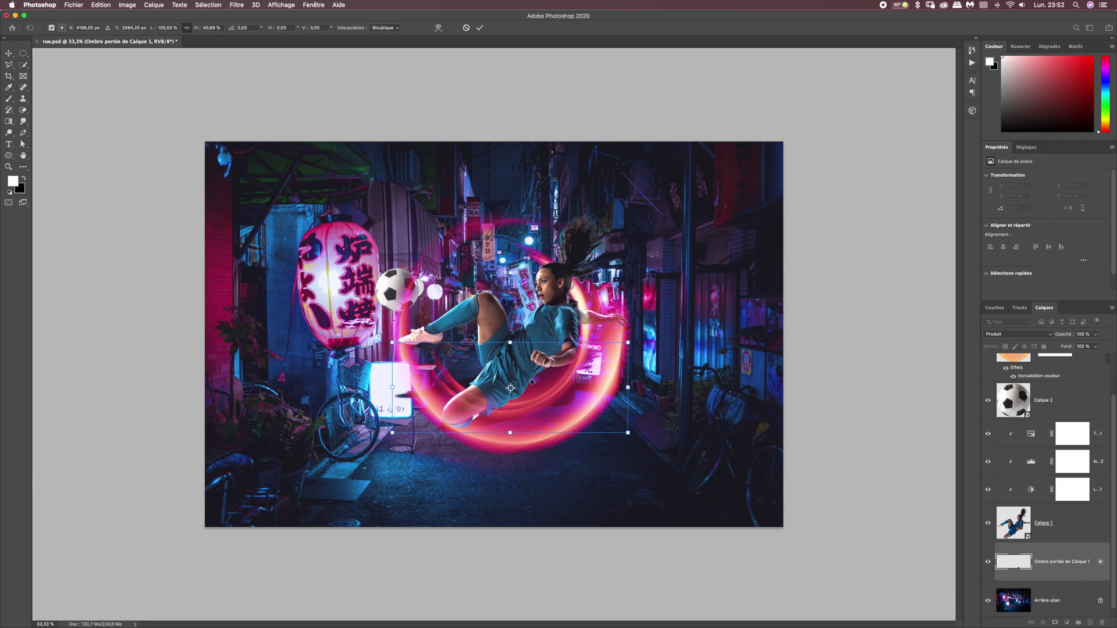
{"action": "left_click_drag", "start_coordinate": [536, 388], "coordinate": [540, 436]}
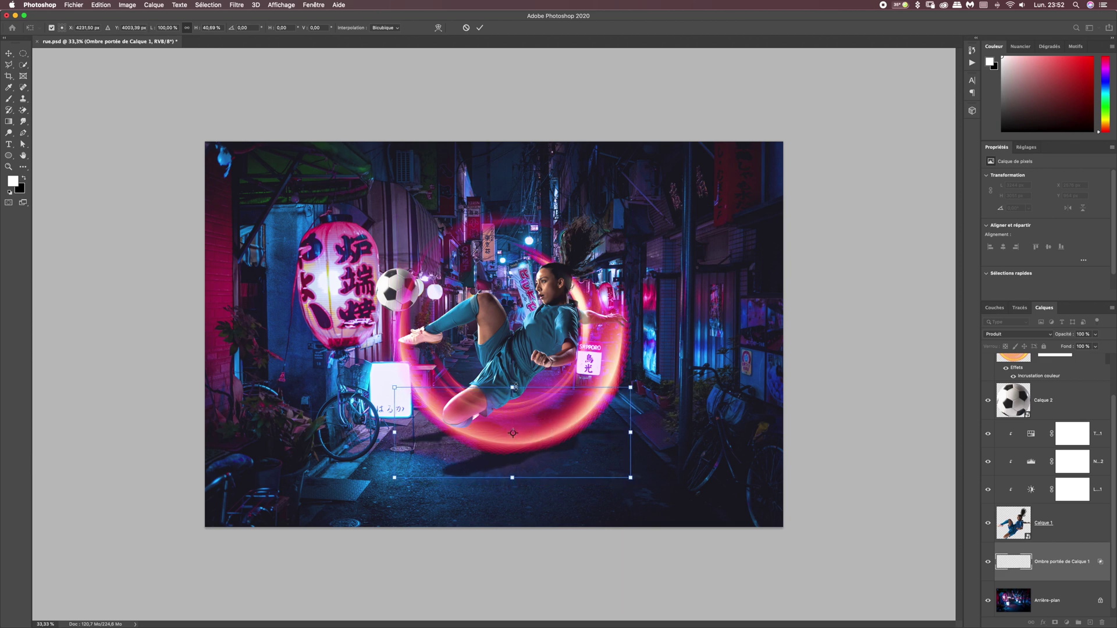
{"action": "left_click_drag", "start_coordinate": [512, 387], "coordinate": [513, 385]}
{"action": "left_click_drag", "start_coordinate": [514, 461], "coordinate": [515, 466]}
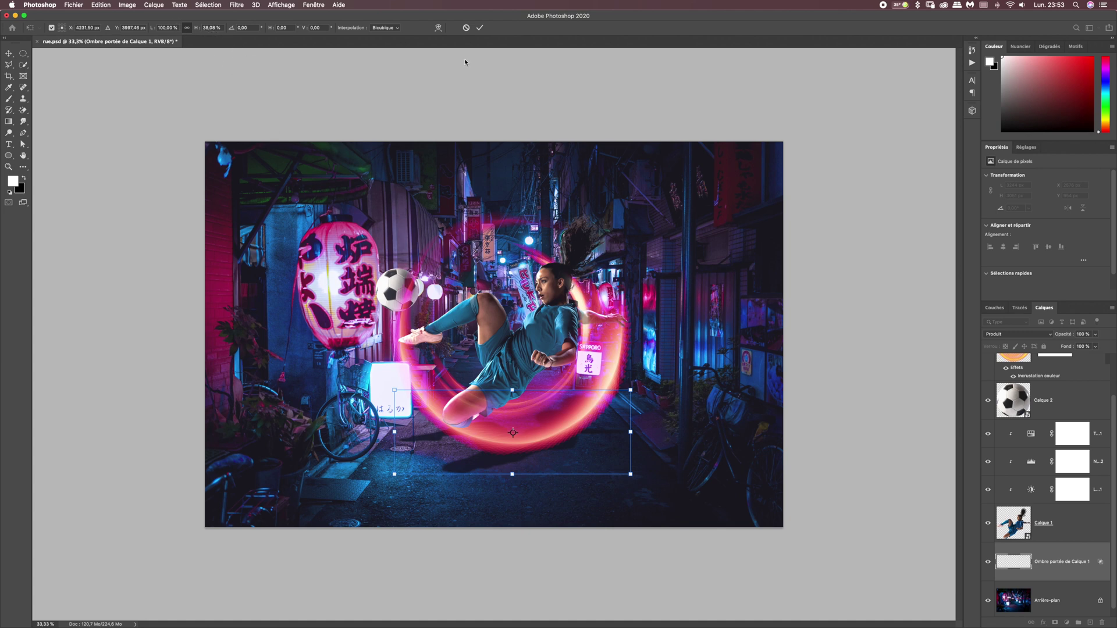
{"action": "key", "text": "Return"}
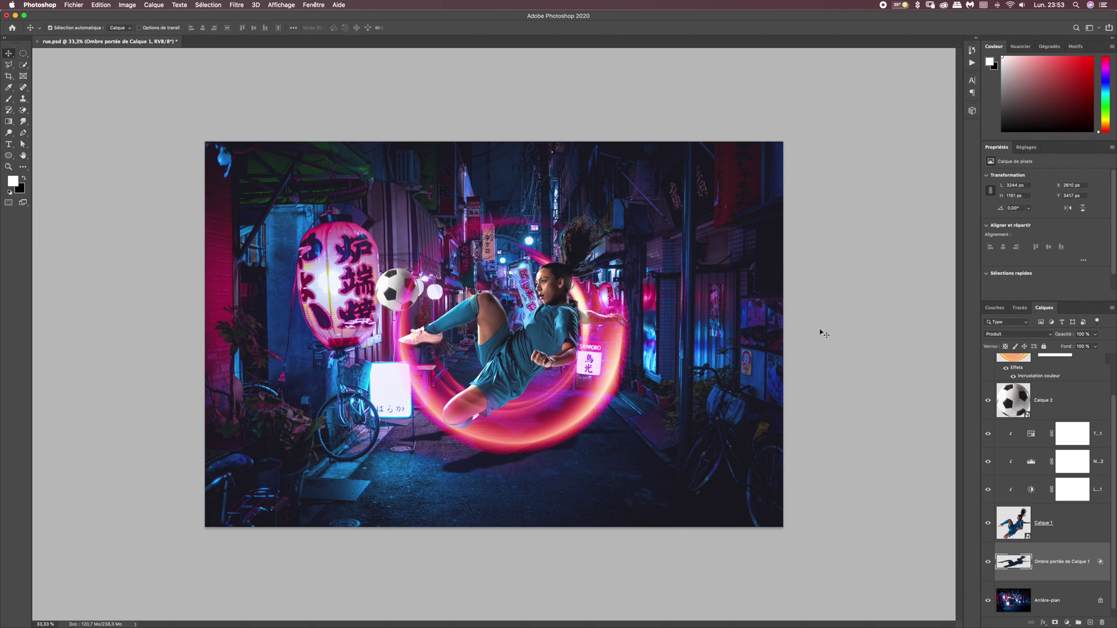
Set the ground shadow layer's opacity to 80 %.
{"action": "left_click", "coordinate": [1095, 334]}
{"action": "left_click_drag", "start_coordinate": [1097, 347], "coordinate": [1090, 347]}
{"action": "key", "text": "Return"}
{"action": "type", "text": "80"}
Create an empty layer between the shadow and the player, and set the Dégradé tool to a foreground-to-transparent gradient.
{"action": "left_click", "coordinate": [1091, 623]}
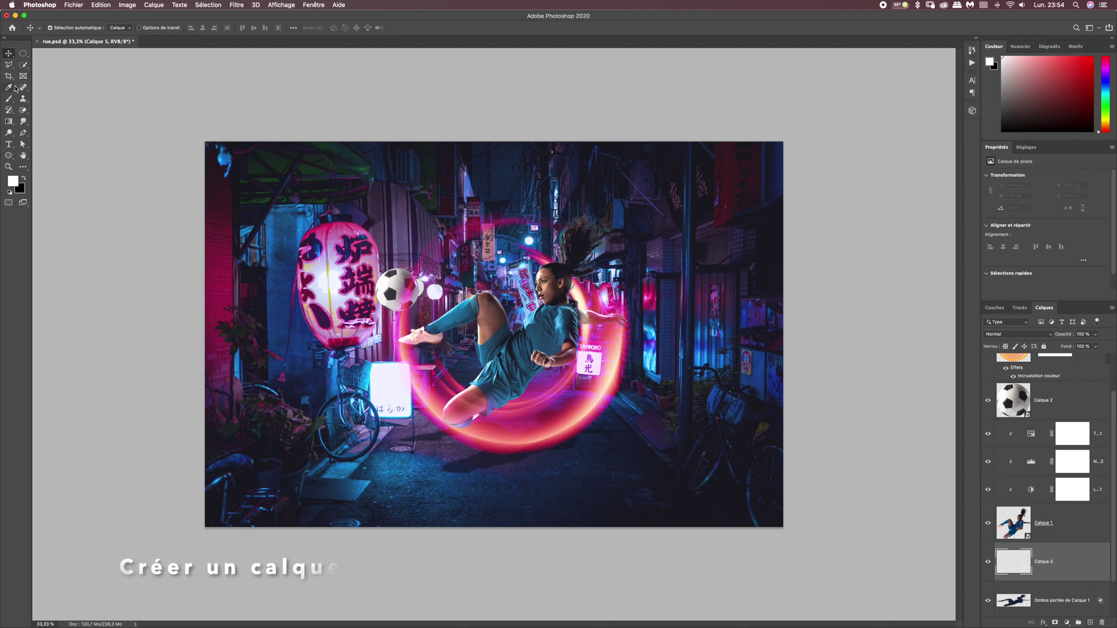
{"action": "left_click", "coordinate": [9, 123]}
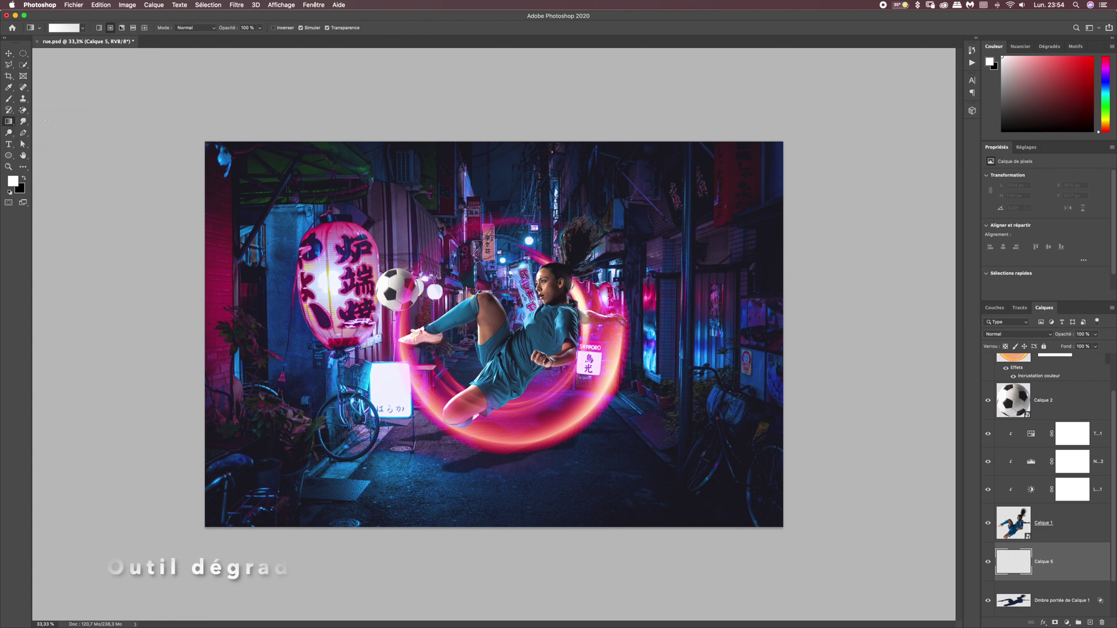
{"action": "left_click", "coordinate": [82, 28]}
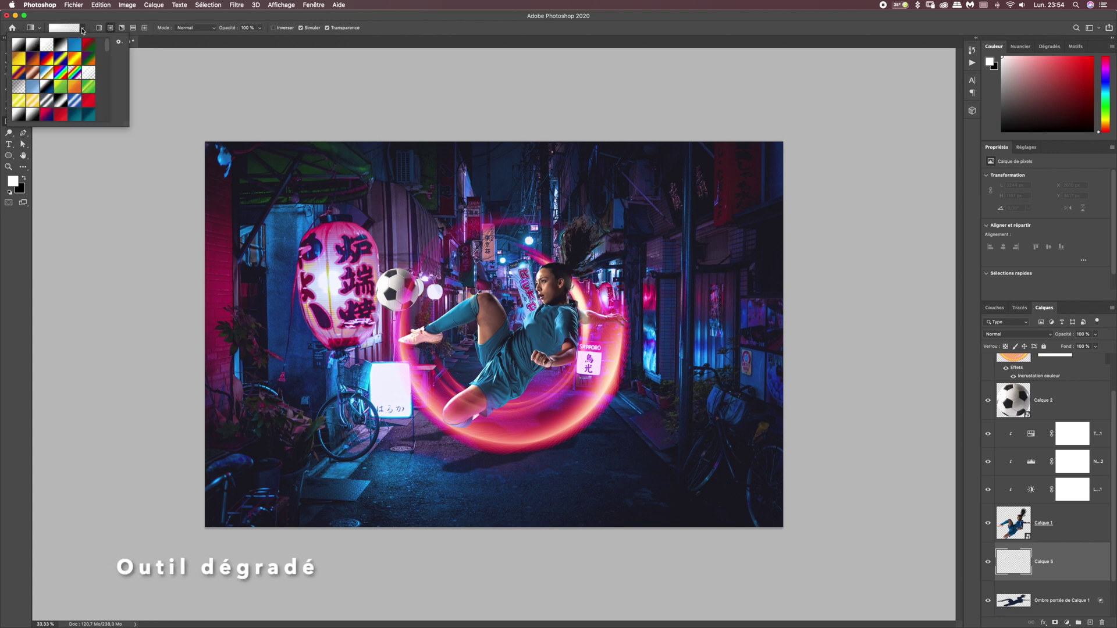
{"action": "left_click", "coordinate": [46, 45]}
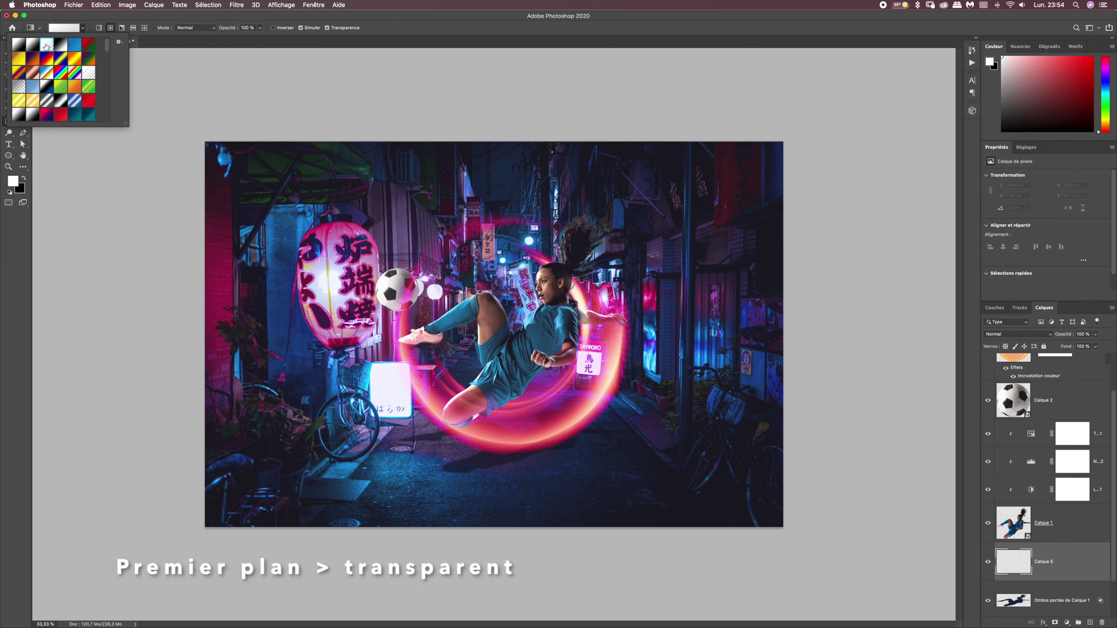
{"action": "left_click", "coordinate": [97, 24]}
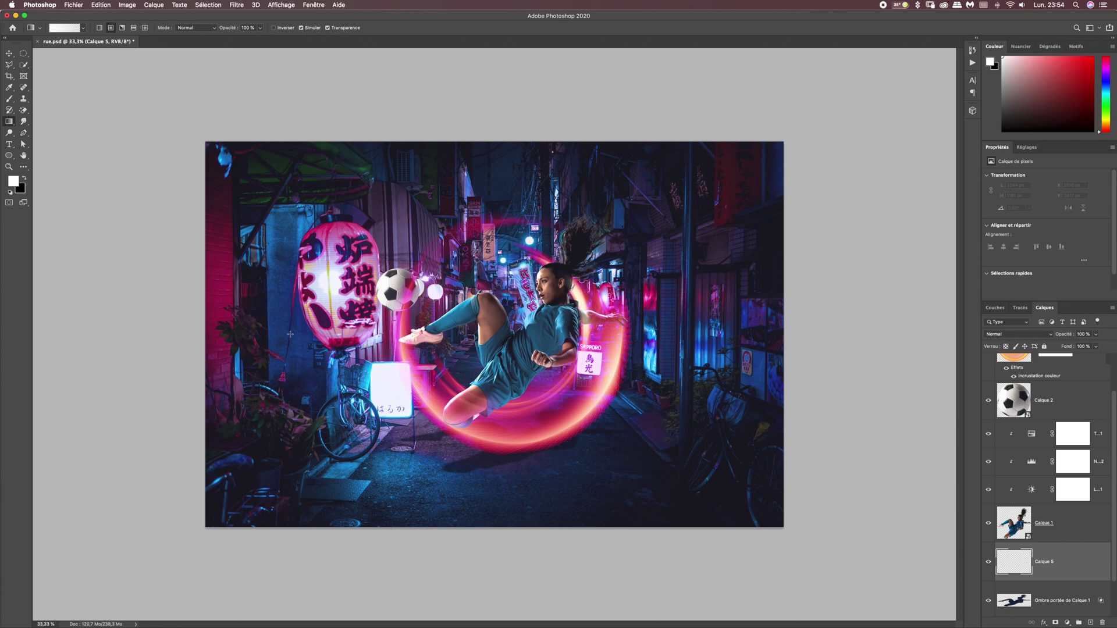
Set the foreground colour to a vivid pink based on the circular flame, #e2266a.
{"action": "left_click", "coordinate": [14, 181]}
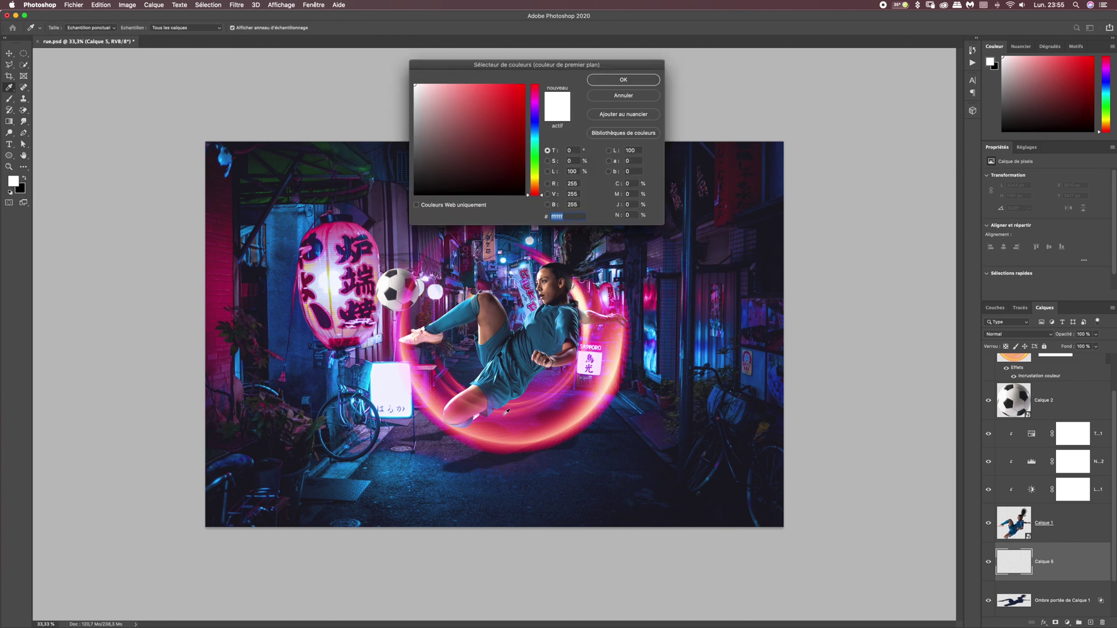
{"action": "left_click_drag", "start_coordinate": [514, 418], "coordinate": [491, 441]}
{"action": "left_click", "coordinate": [491, 447]}
{"action": "left_click", "coordinate": [519, 420]}
{"action": "left_click", "coordinate": [543, 412]}
{"action": "left_click", "coordinate": [524, 418]}
{"action": "left_click", "coordinate": [505, 415]}
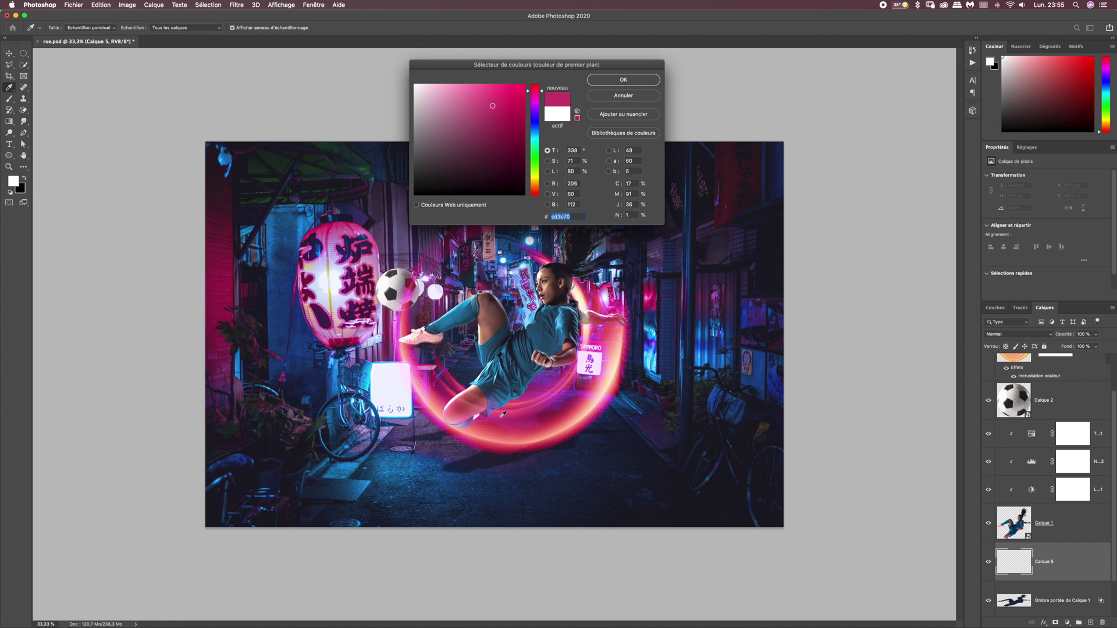
{"action": "left_click_drag", "start_coordinate": [495, 105], "coordinate": [506, 96]}
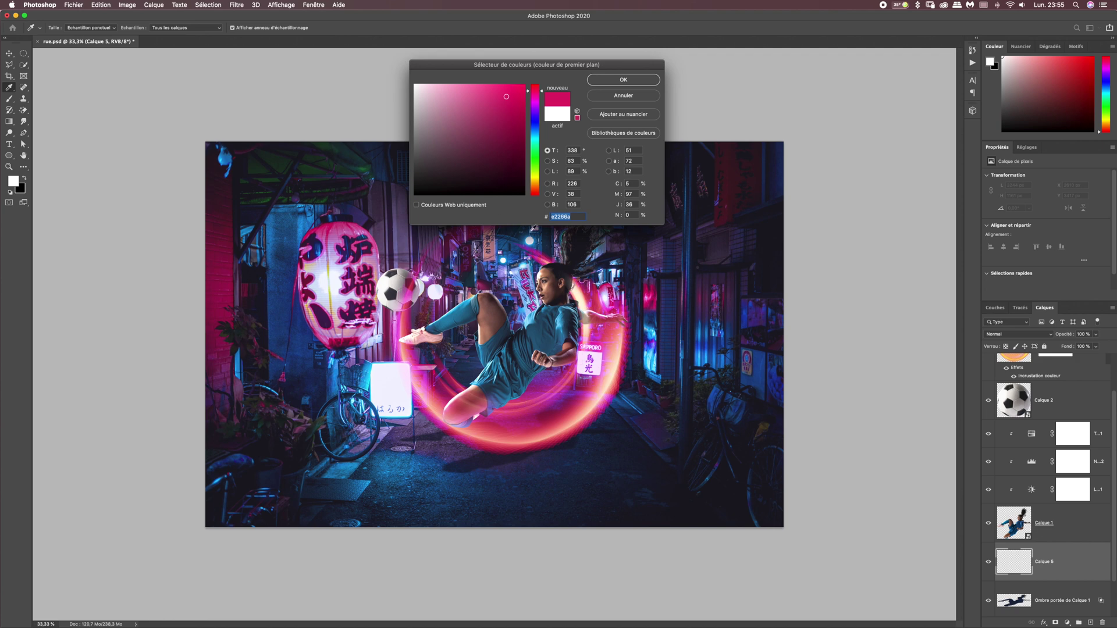
{"action": "left_click", "coordinate": [616, 82]}
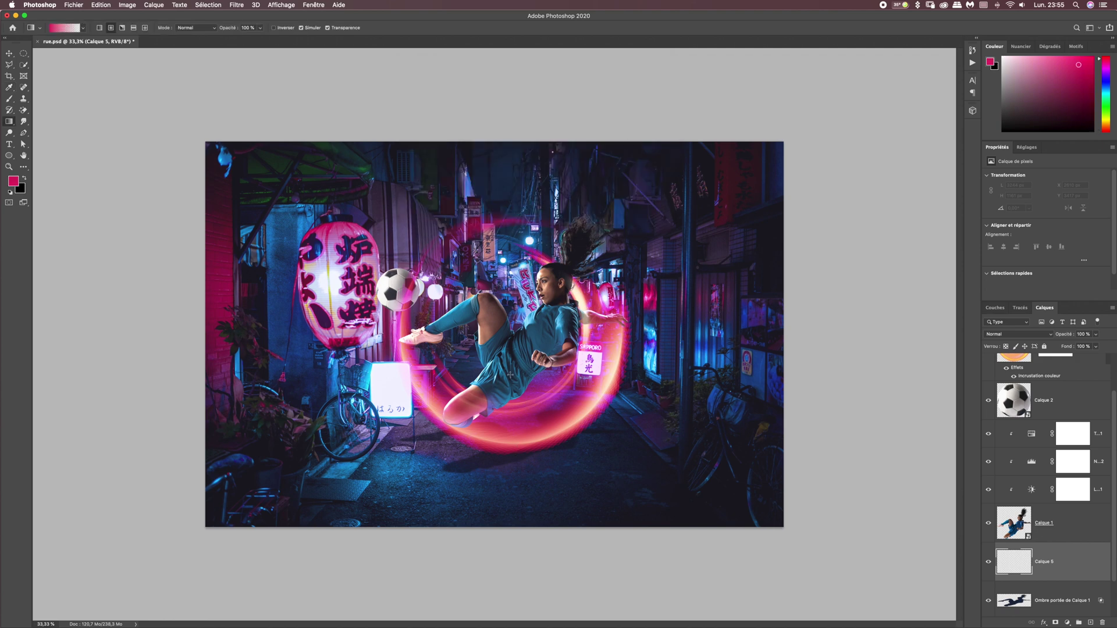
Draw a pink radial gradient on the new layer and transform it into a thin ground glow about 3334 × 268 px beneath the player.
{"action": "left_click_drag", "start_coordinate": [509, 377], "coordinate": [512, 450]}
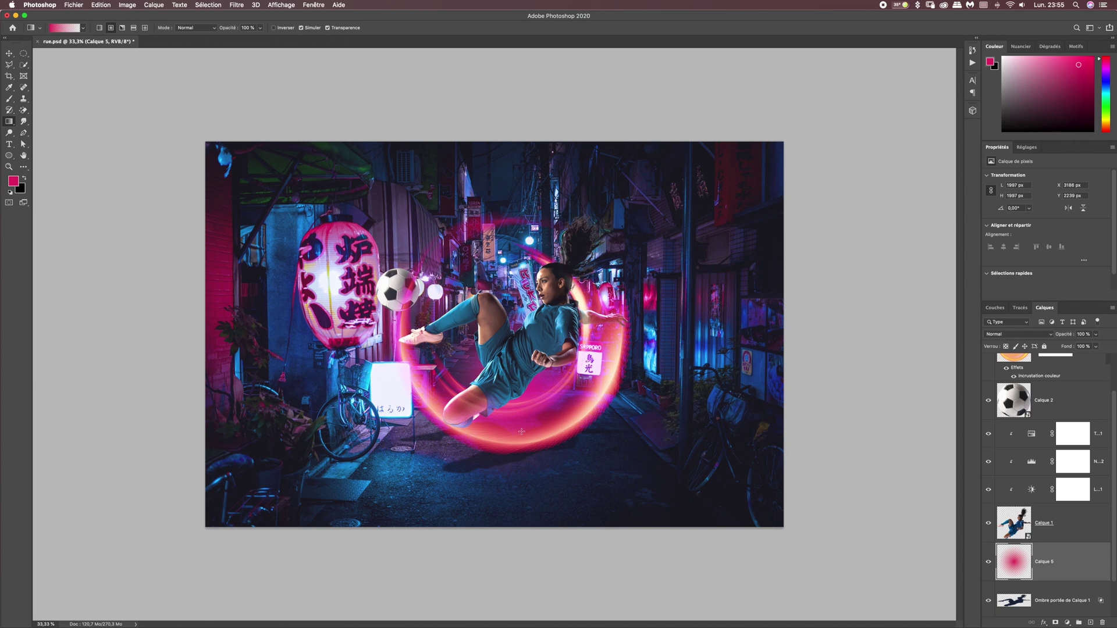
{"action": "key", "text": "super+t"}
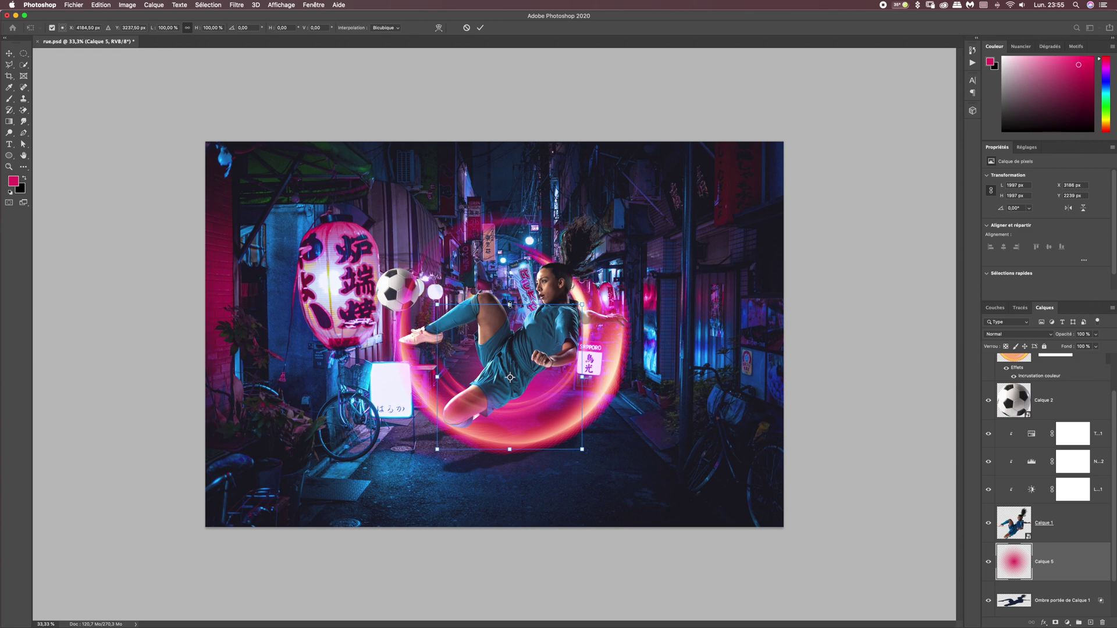
{"action": "left_click_drag", "start_coordinate": [510, 304], "coordinate": [539, 468]}
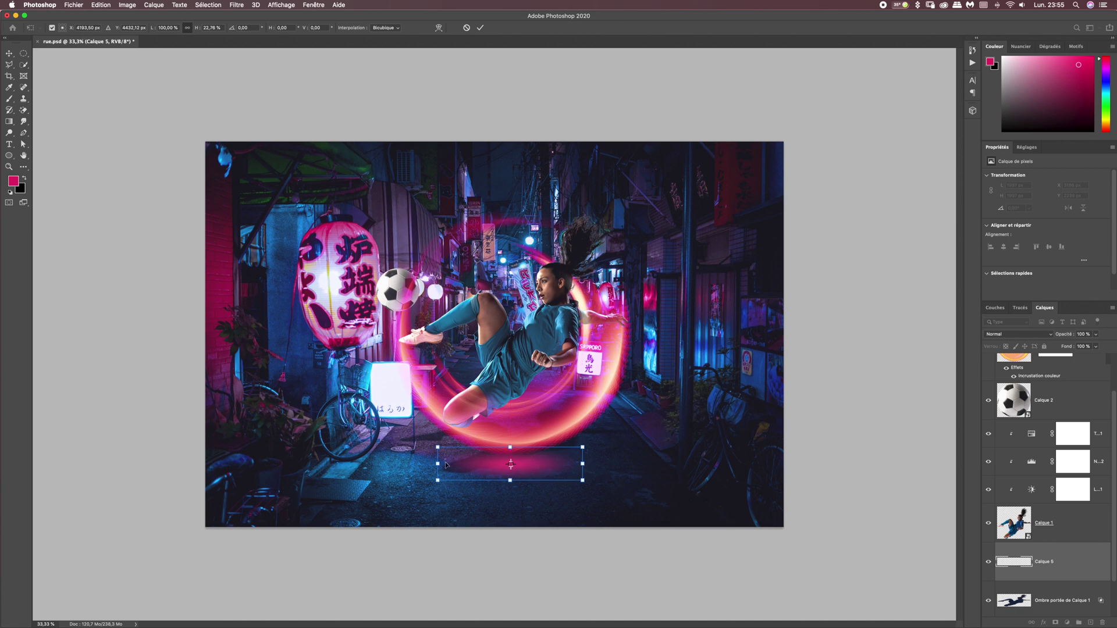
{"action": "left_click_drag", "start_coordinate": [438, 465], "coordinate": [397, 464]}
{"action": "left_click_drag", "start_coordinate": [585, 466], "coordinate": [623, 464]}
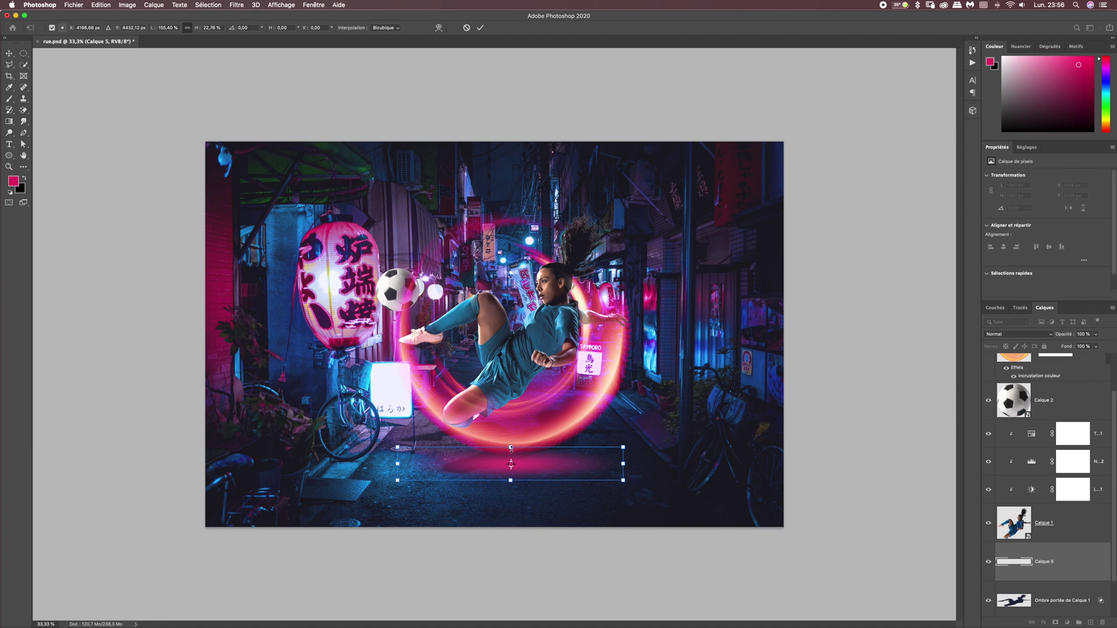
{"action": "left_click_drag", "start_coordinate": [511, 447], "coordinate": [532, 480]}
{"action": "left_click_drag", "start_coordinate": [614, 474], "coordinate": [631, 474]}
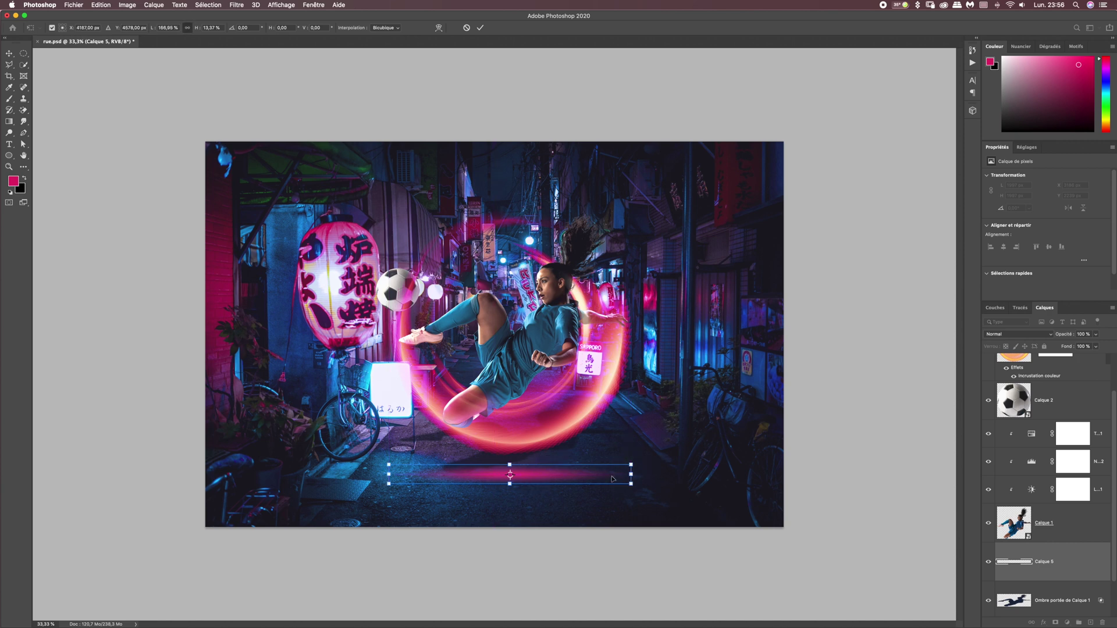
{"action": "key", "text": "Return"}
{"action": "key", "text": "g"}
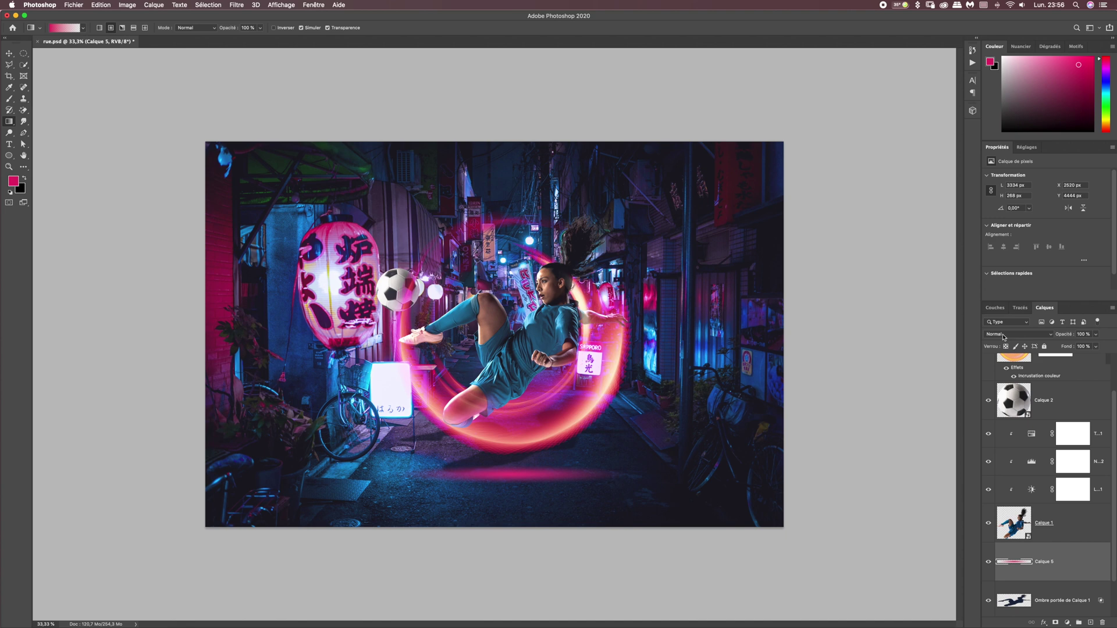
Set the pink ground glow layer's blend mode to Lumière crue and its opacity to 40 %.
{"action": "left_click", "coordinate": [1003, 336]}
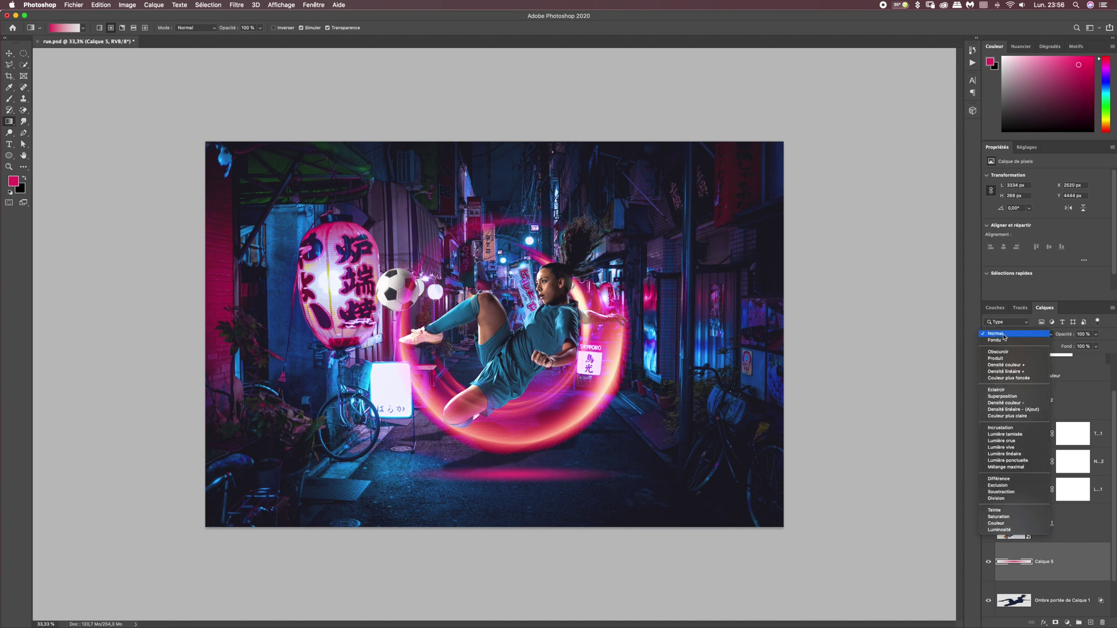
{"action": "left_click", "coordinate": [1015, 441]}
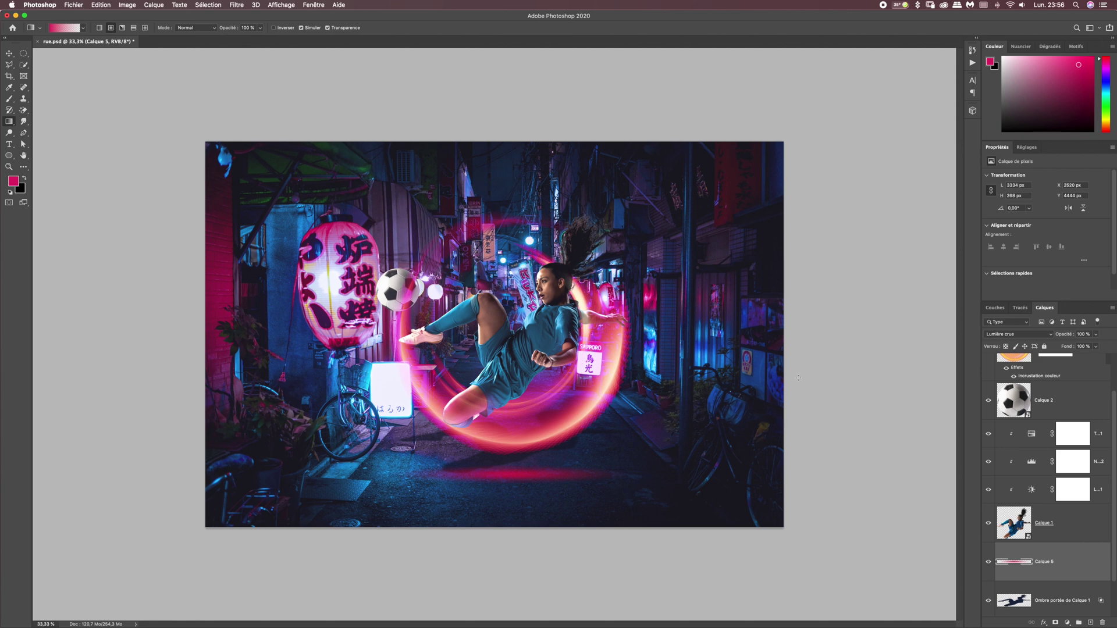
{"action": "left_click", "coordinate": [1097, 337]}
{"action": "left_click_drag", "start_coordinate": [1097, 346], "coordinate": [1074, 348]}
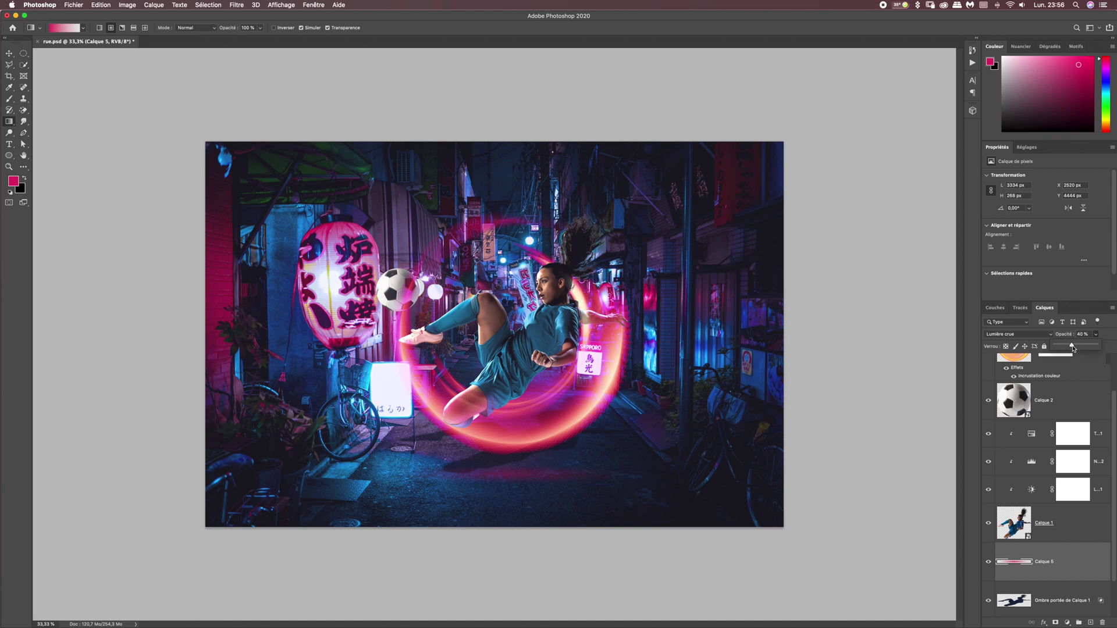
{"action": "left_click", "coordinate": [988, 559]}
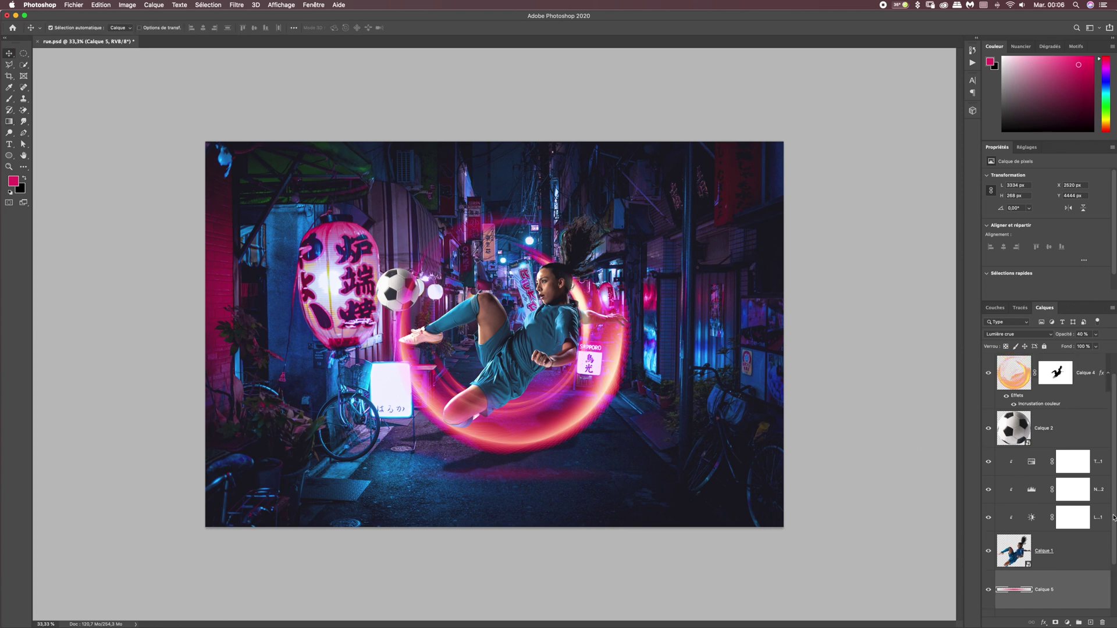
Add a Dégradé fill layer above Niveaux 1 with the Radial style and the foreground-to-transparent gradient.
{"action": "scroll", "coordinate": [1111, 509], "scroll_direction": "up", "scroll_amount": 2}
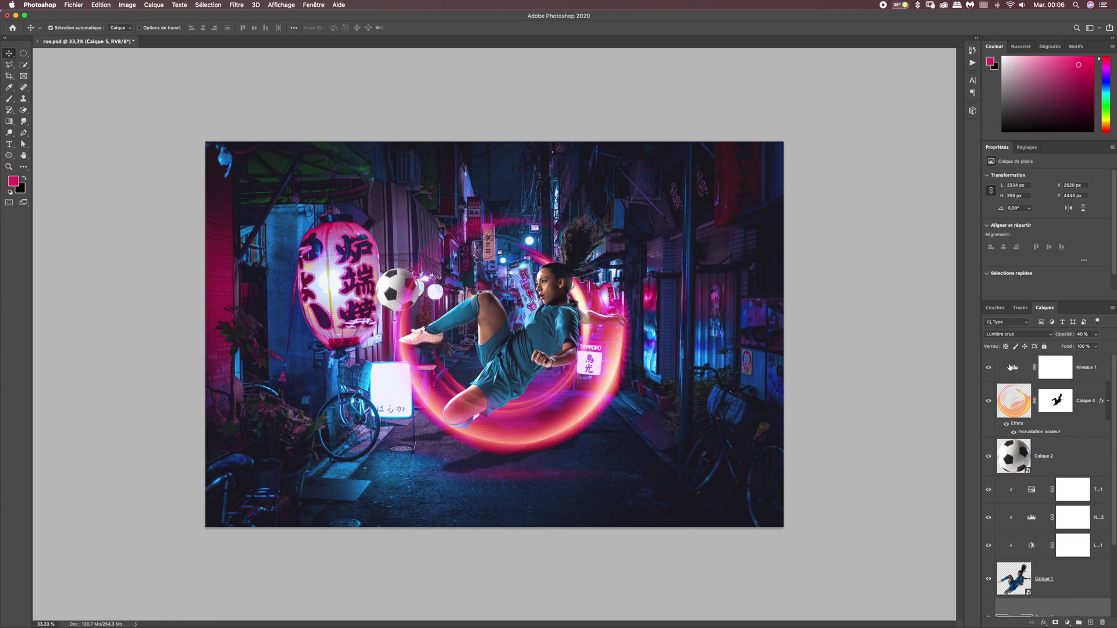
{"action": "left_click", "coordinate": [1088, 375]}
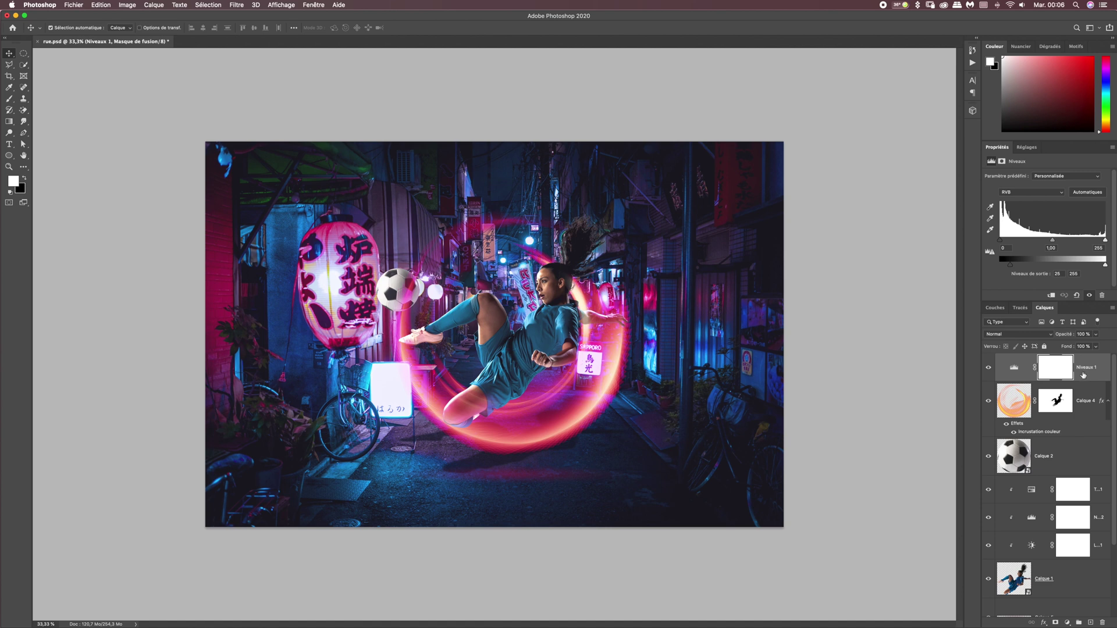
{"action": "left_click", "coordinate": [1067, 623]}
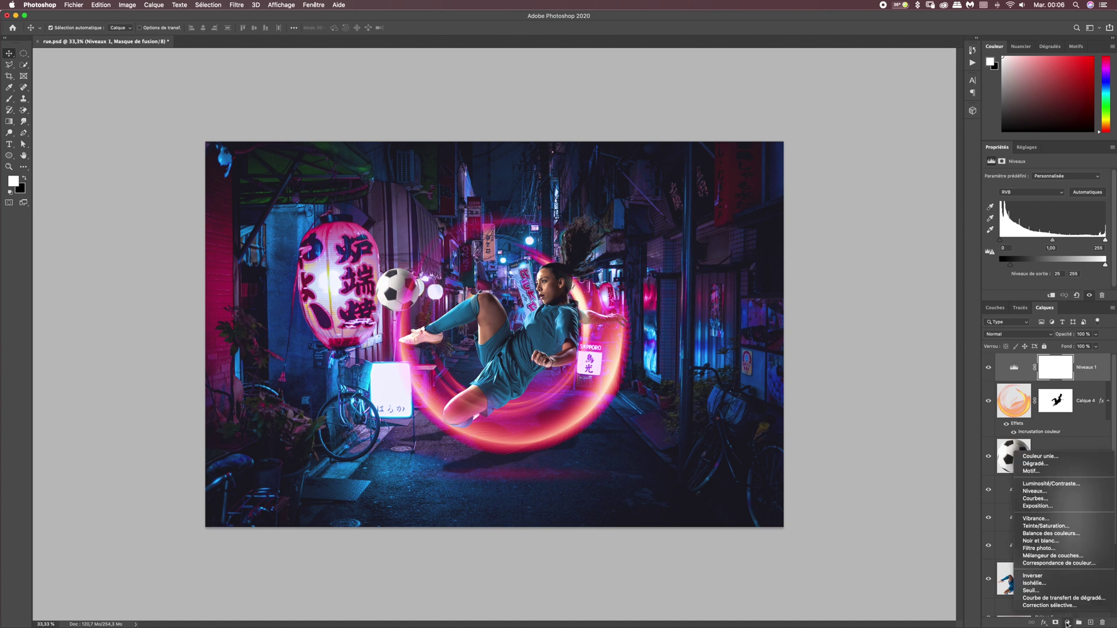
{"action": "left_click", "coordinate": [1045, 465]}
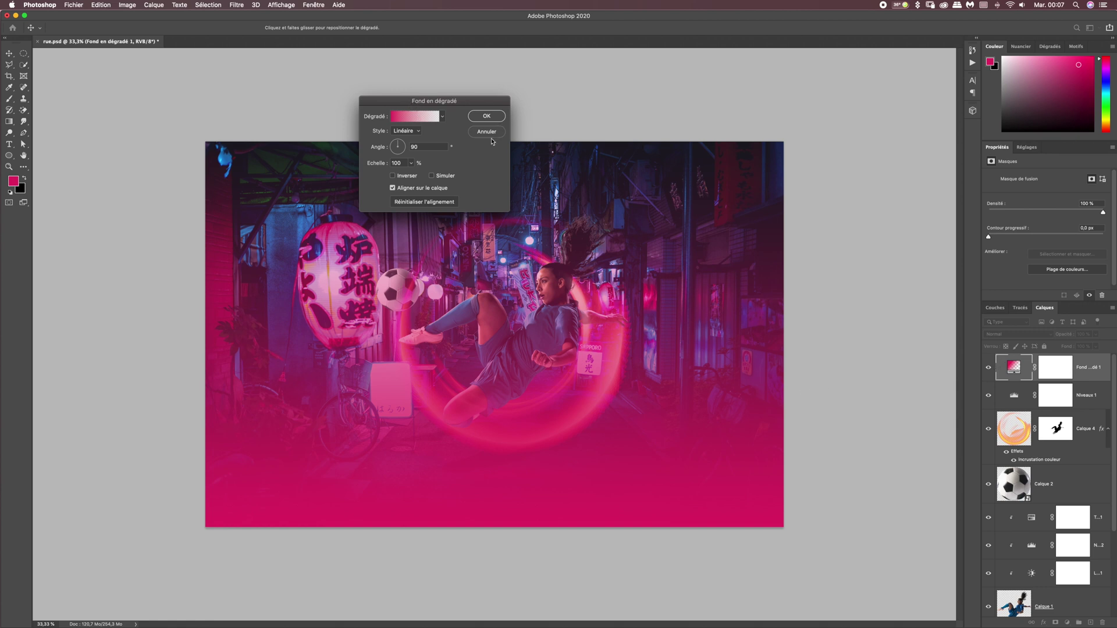
{"action": "left_click", "coordinate": [404, 131]}
{"action": "left_click", "coordinate": [402, 137]}
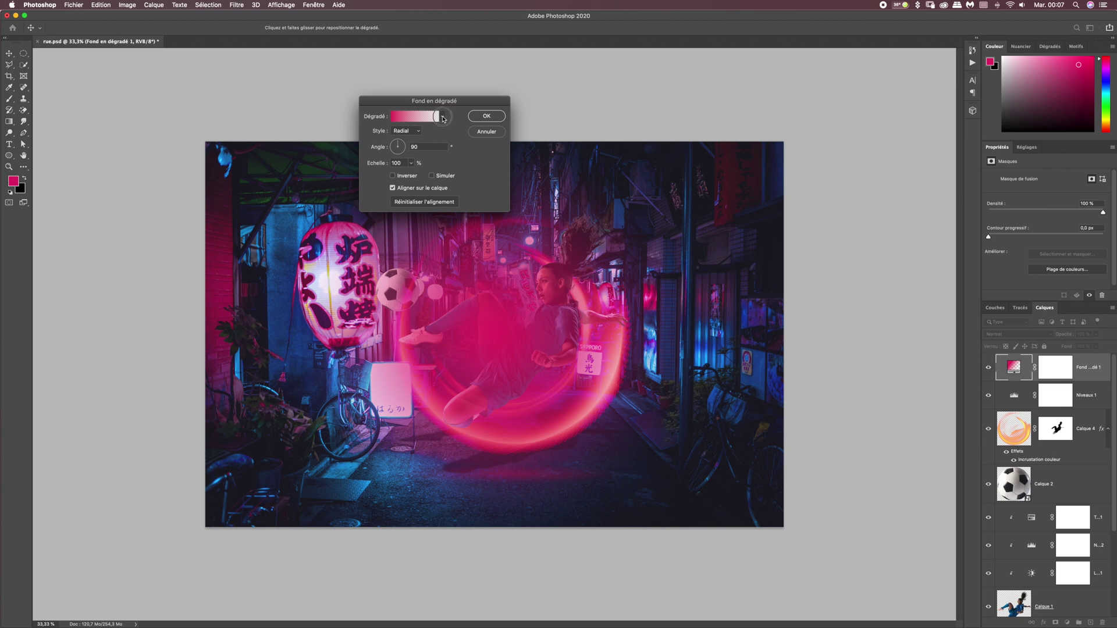
{"action": "left_click", "coordinate": [442, 119]}
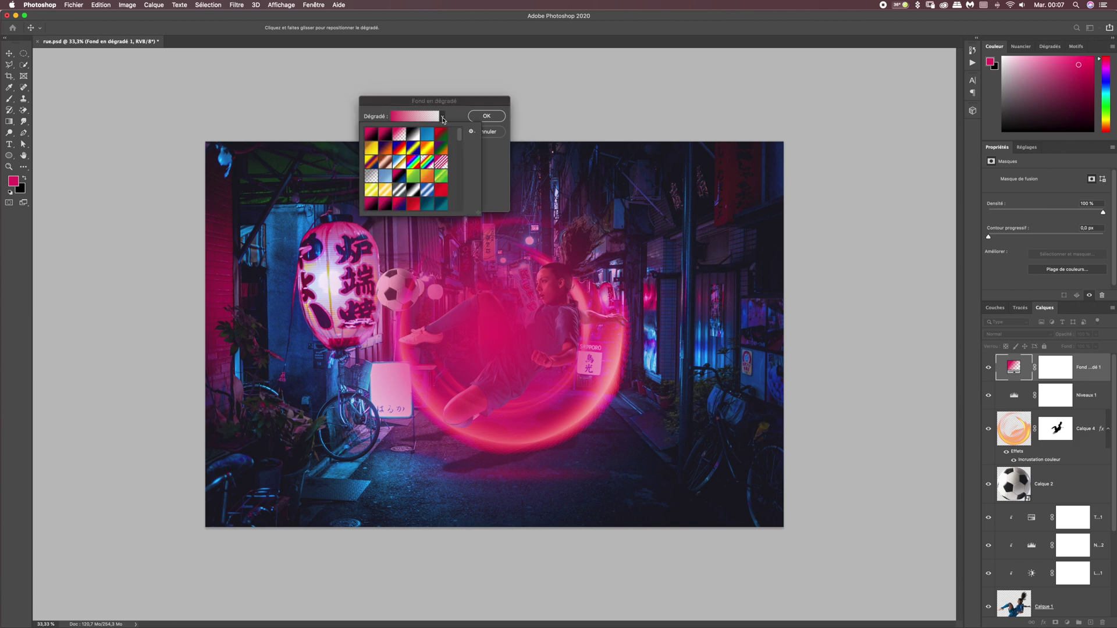
{"action": "left_click", "coordinate": [398, 135]}
{"action": "left_click", "coordinate": [456, 115]}
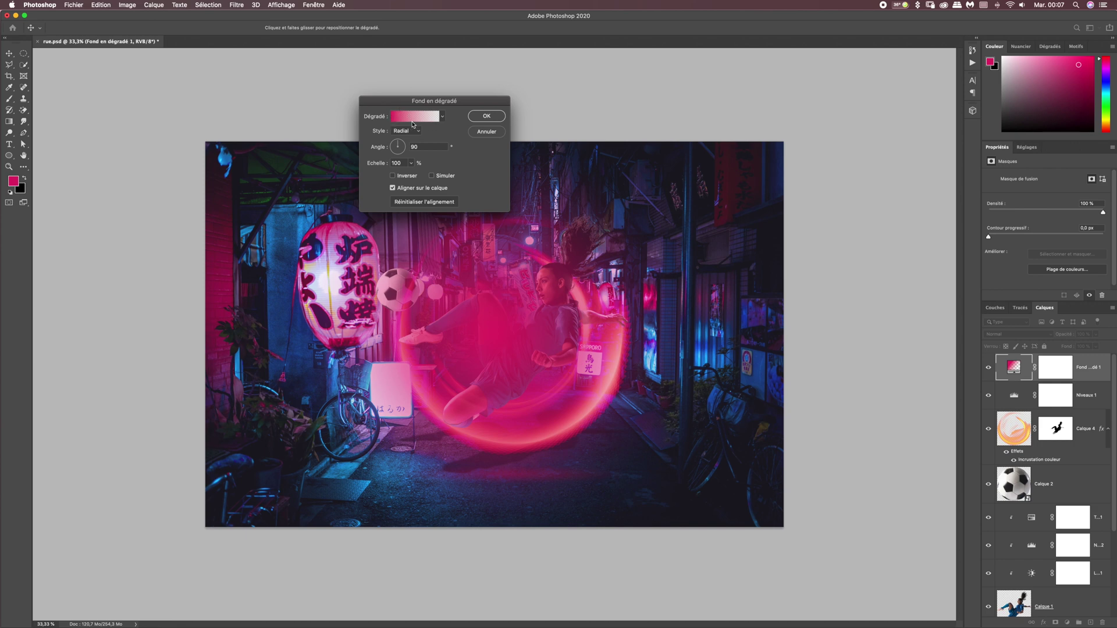
Change the start colour of the fill layer's gradient to vivid magenta, #e91697, and accept the edited gradient.
{"action": "left_click", "coordinate": [409, 118]}
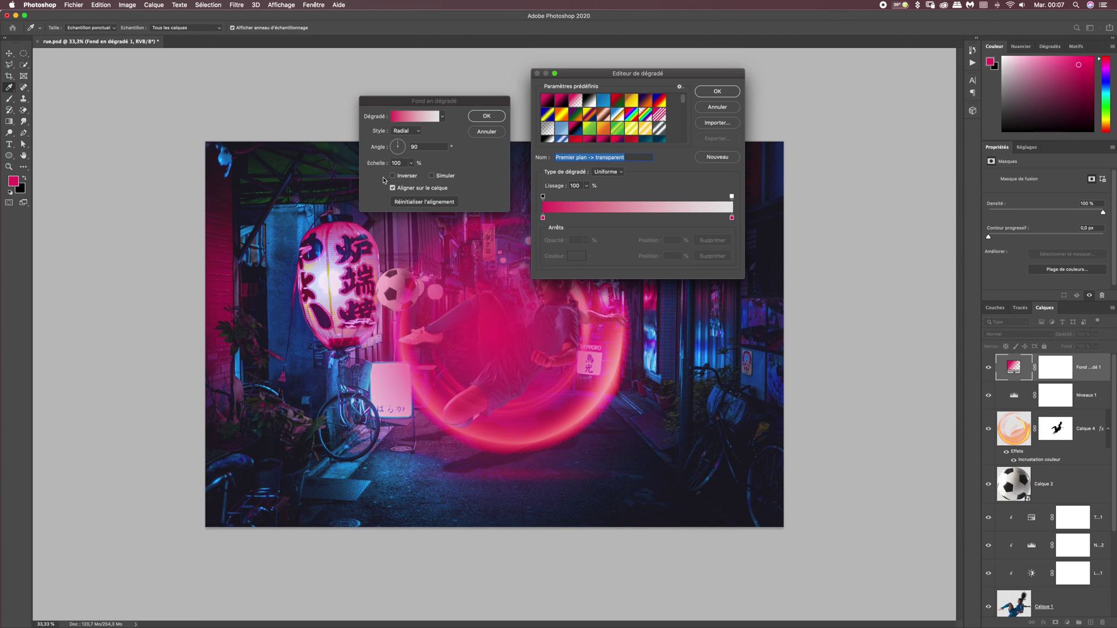
{"action": "left_click_drag", "start_coordinate": [610, 76], "coordinate": [606, 62]}
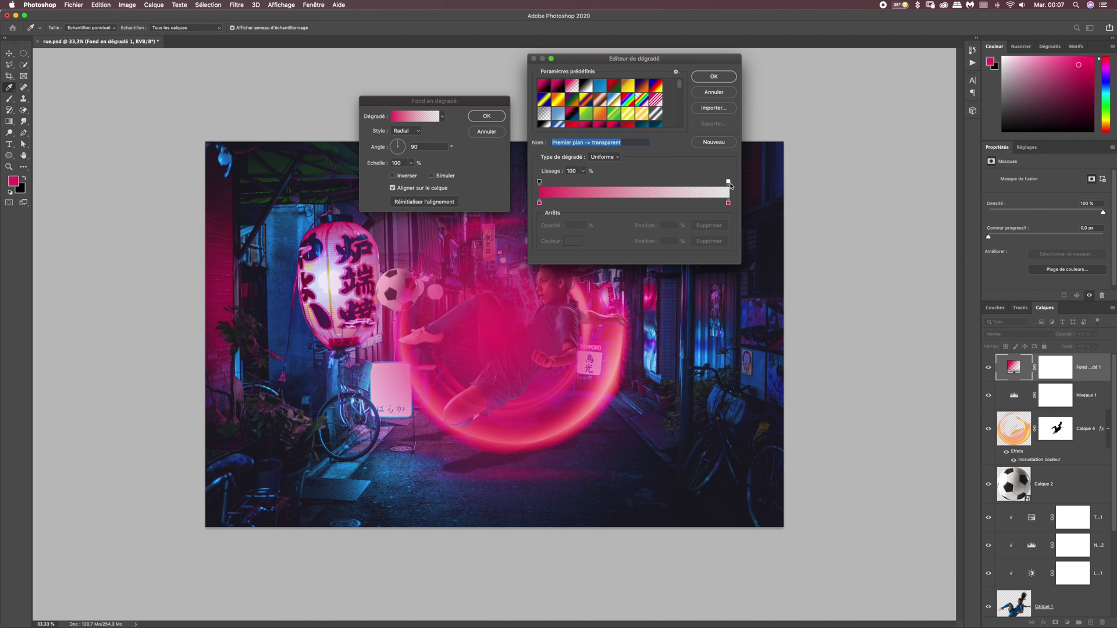
{"action": "left_click", "coordinate": [539, 203]}
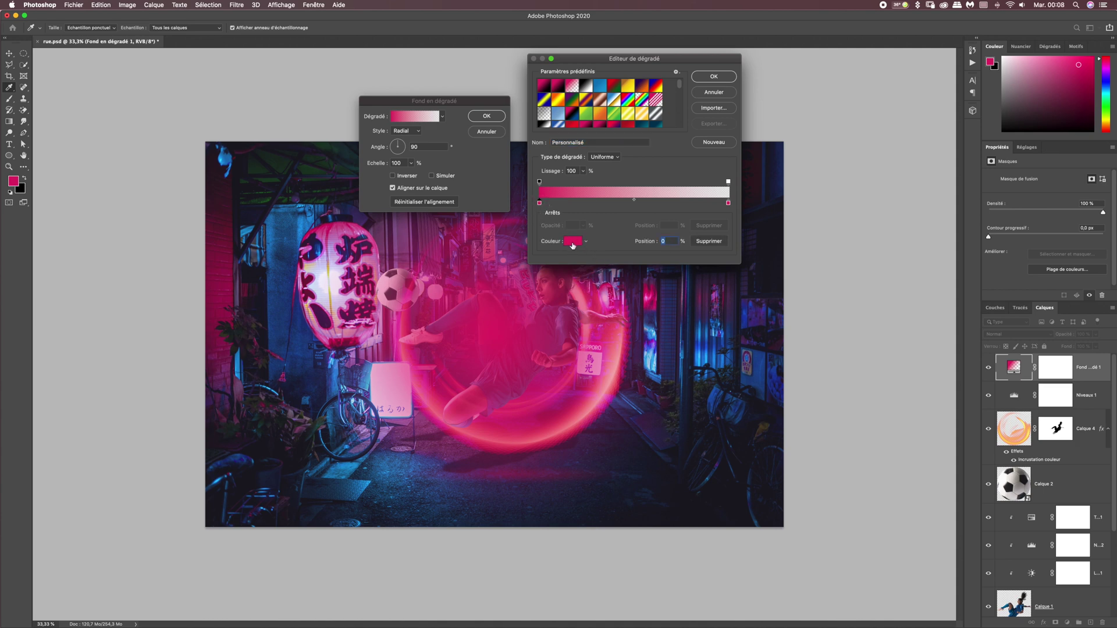
{"action": "left_click", "coordinate": [571, 241]}
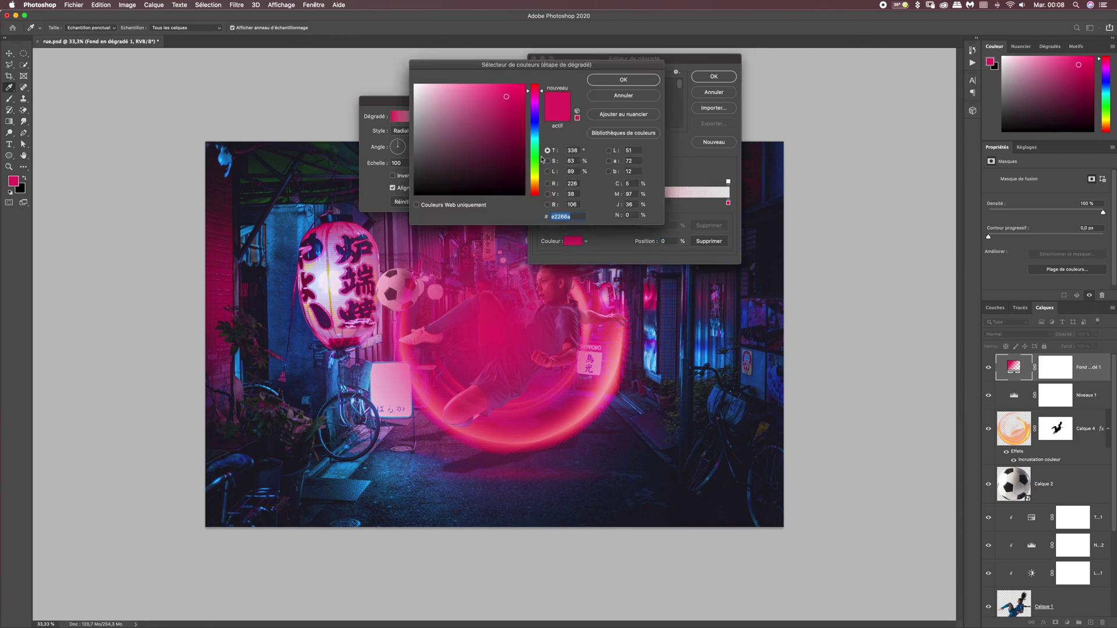
{"action": "mouse_move", "coordinate": [544, 94]}
{"action": "left_mouse_down"}
{"action": "mouse_move", "coordinate": [540, 176]}
{"action": "mouse_move", "coordinate": [540, 96]}
{"action": "left_mouse_up"}
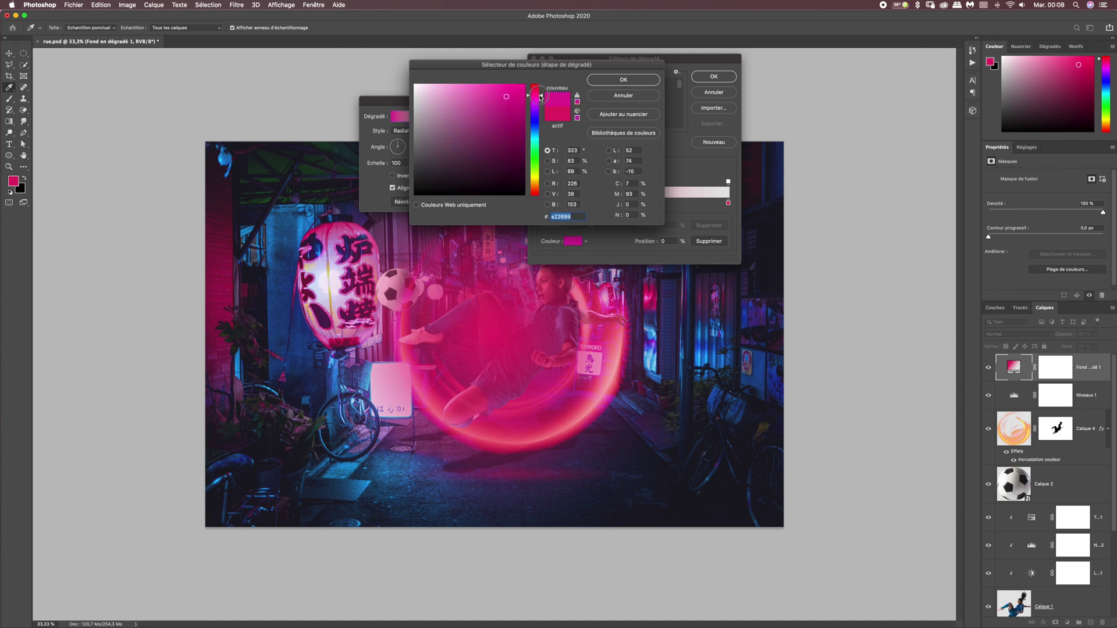
{"action": "left_click", "coordinate": [510, 96]}
{"action": "left_click_drag", "start_coordinate": [508, 96], "coordinate": [513, 97]}
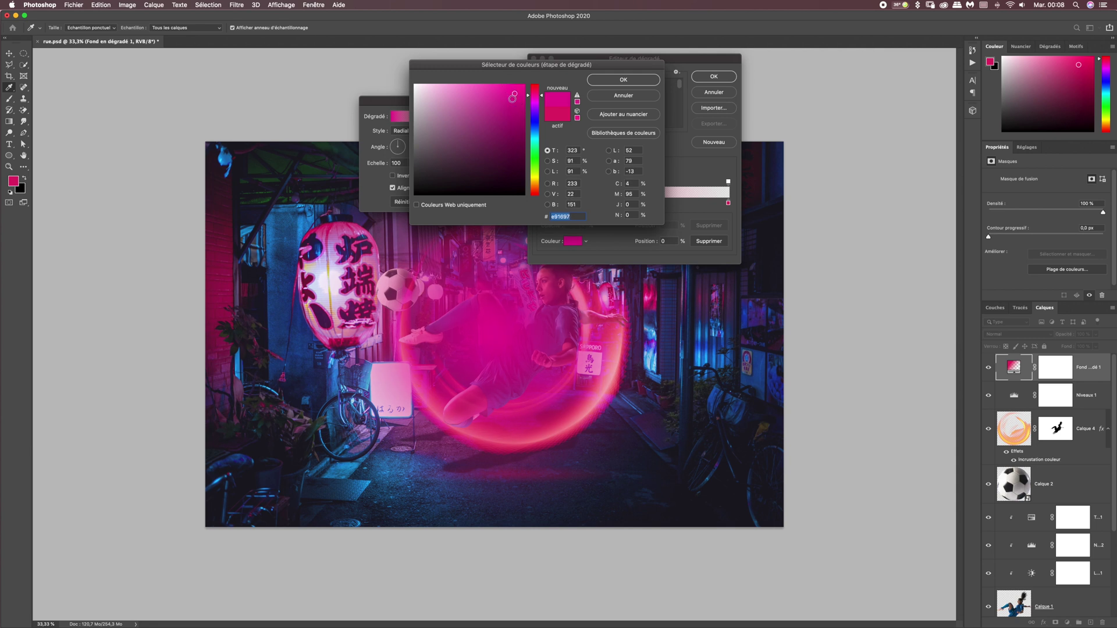
{"action": "left_click", "coordinate": [577, 185]}
{"action": "double_click", "coordinate": [572, 195]}
{"action": "double_click", "coordinate": [578, 204]}
{"action": "left_click", "coordinate": [621, 81]}
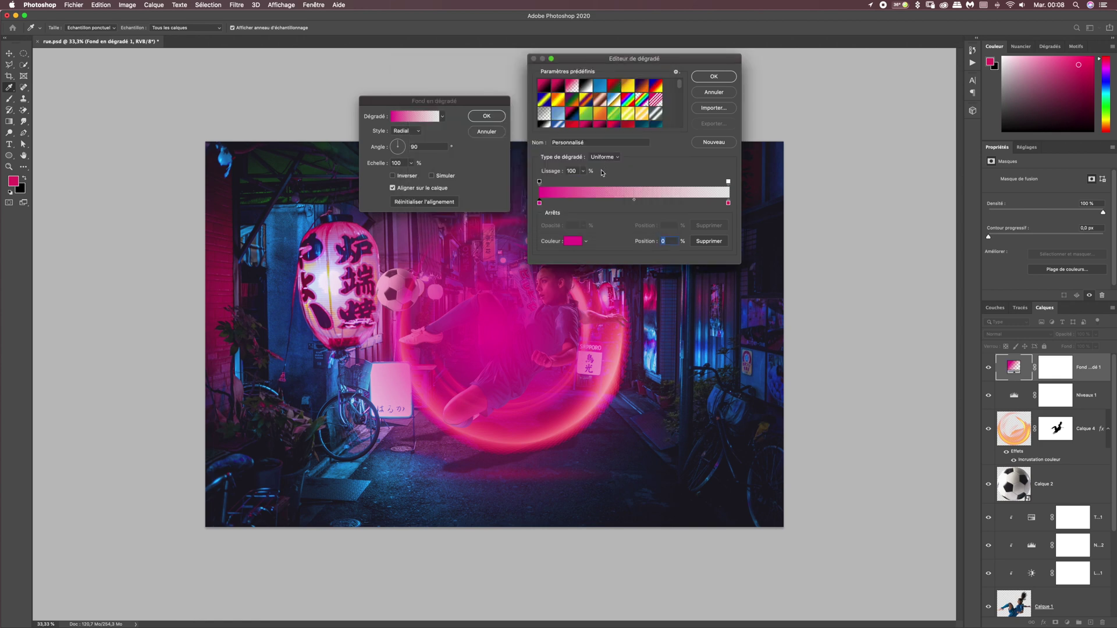
{"action": "left_click", "coordinate": [728, 203]}
{"action": "left_click_drag", "start_coordinate": [729, 203], "coordinate": [730, 207]}
{"action": "left_click", "coordinate": [544, 192]}
{"action": "left_click", "coordinate": [711, 79]}
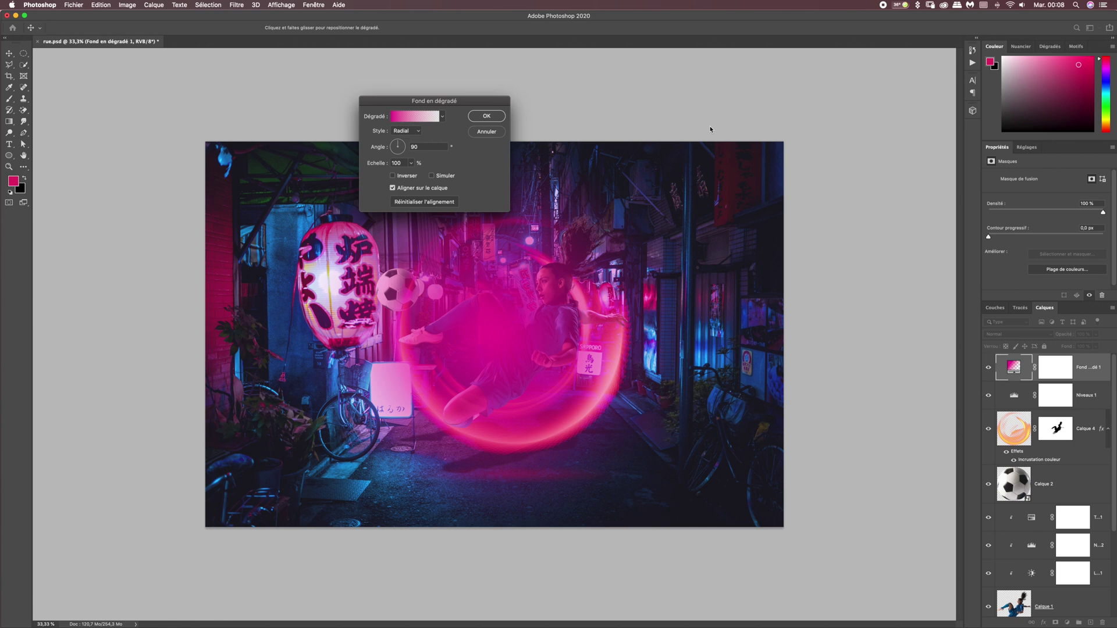
Set the gradient fill's angle to 60° and its scale to 100 %.
{"action": "mouse_move", "coordinate": [398, 145]}
{"action": "left_mouse_down"}
{"action": "mouse_move", "coordinate": [406, 149]}
{"action": "mouse_move", "coordinate": [384, 131]}
{"action": "left_mouse_up"}
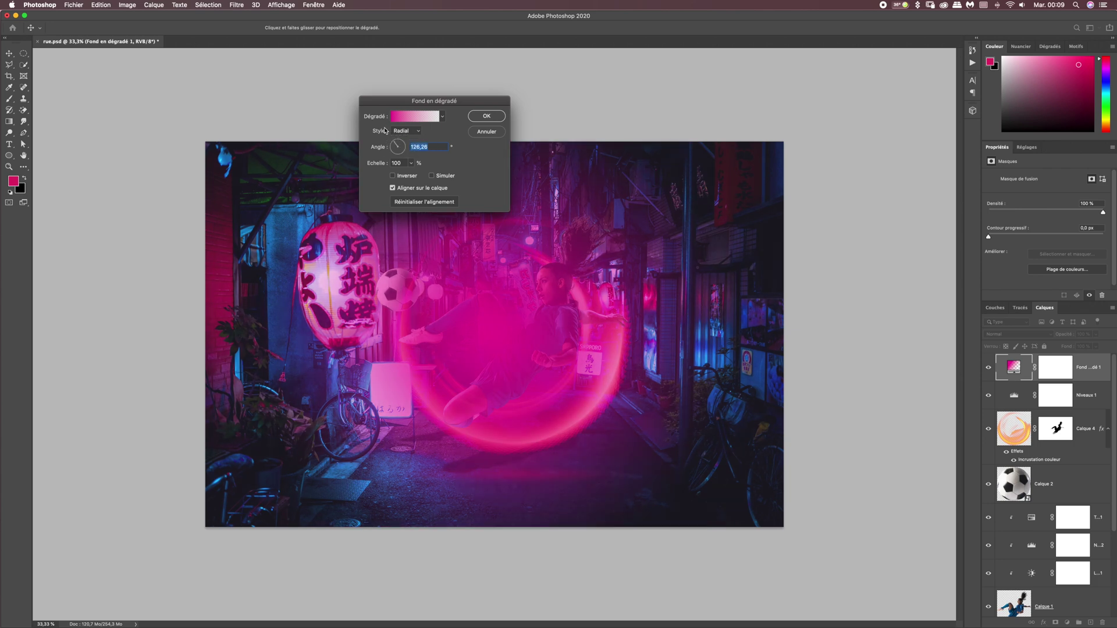
{"action": "type", "text": "60"}
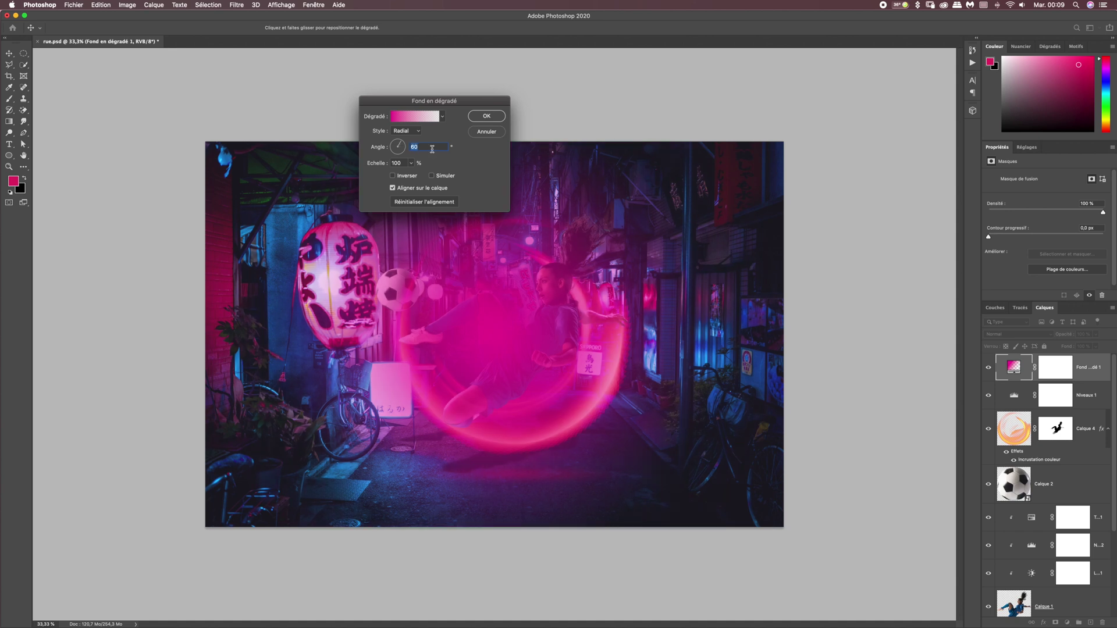
{"action": "double_click", "coordinate": [411, 147]}
{"action": "left_click_drag", "start_coordinate": [411, 163], "coordinate": [406, 167]}
{"action": "key", "text": "super+z"}
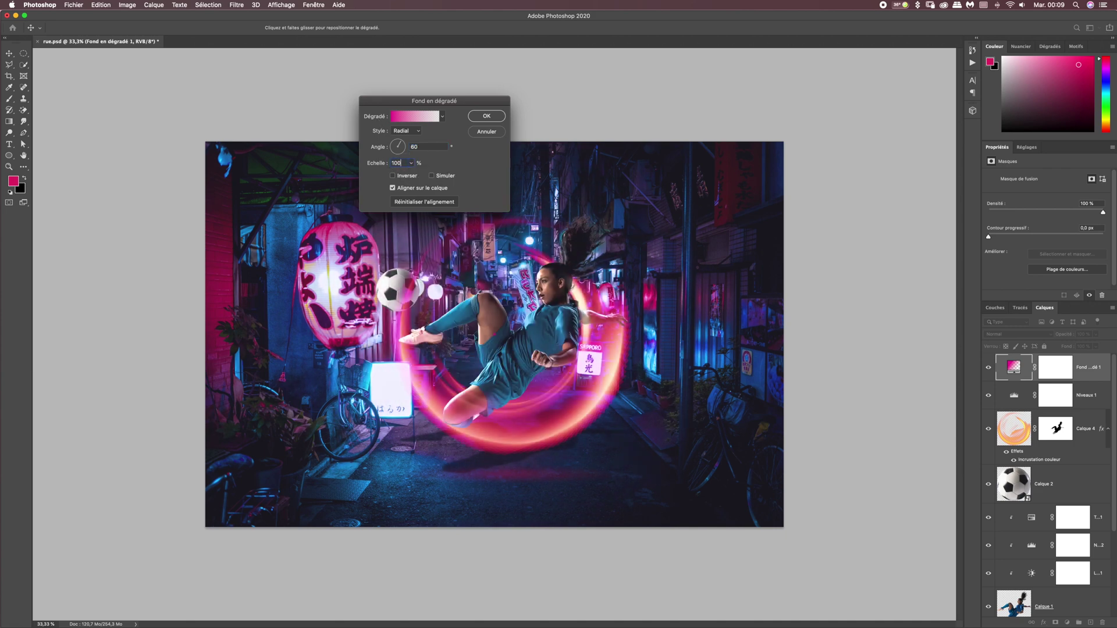
Reposition the radial gradient fill to the upper centre edge of the image and set its layer's blend mode to Lumière tamisée.
{"action": "left_click_drag", "start_coordinate": [497, 324], "coordinate": [510, 144]}
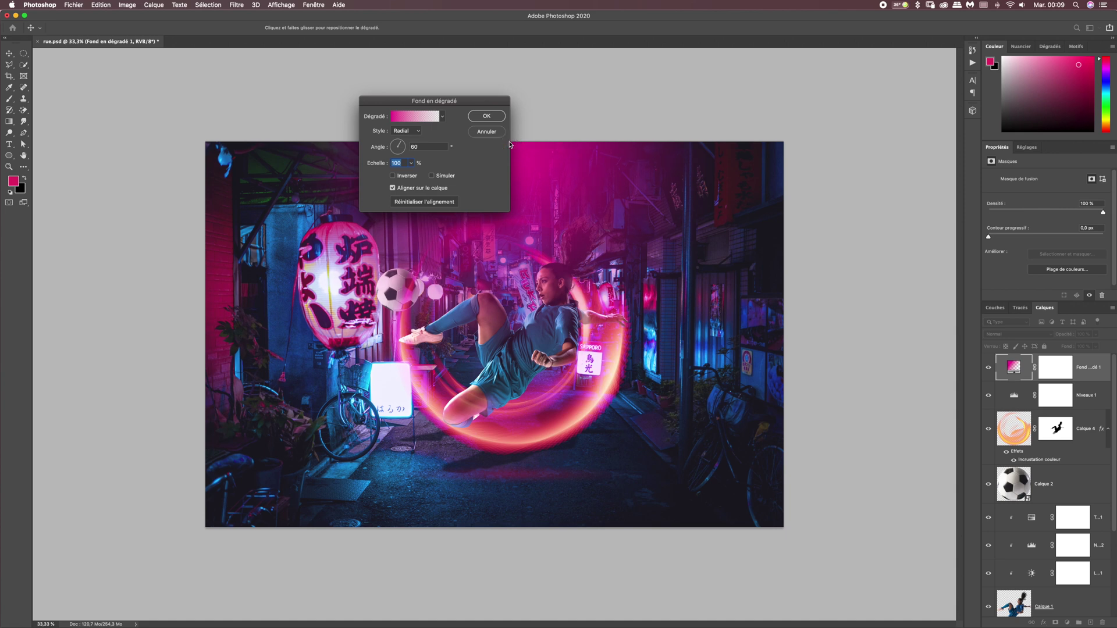
{"action": "left_click_drag", "start_coordinate": [425, 102], "coordinate": [355, 90]}
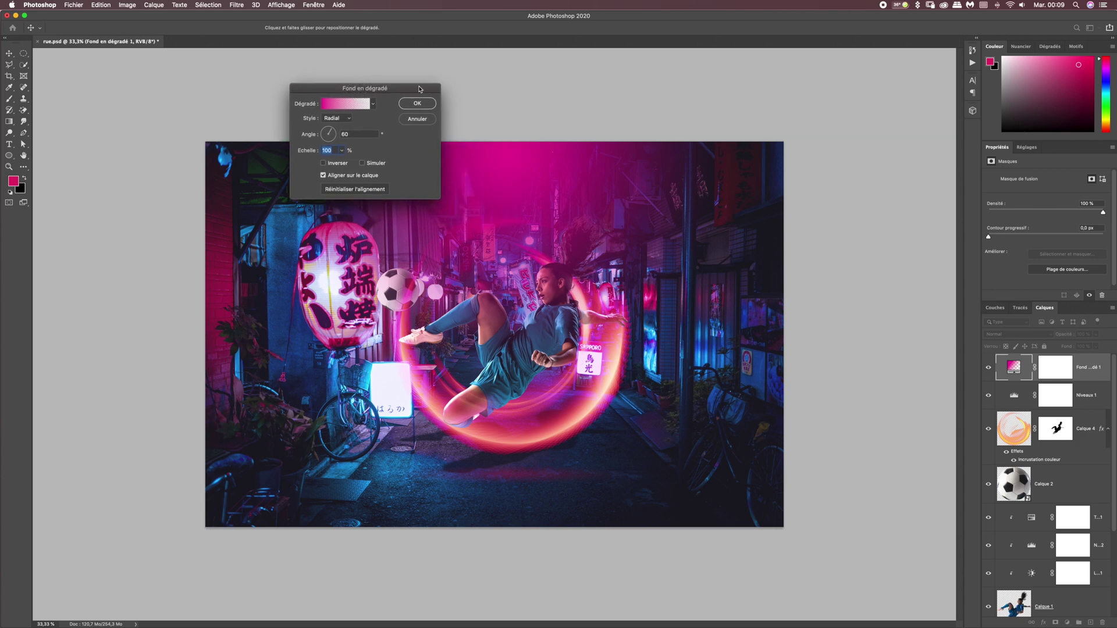
{"action": "left_click", "coordinate": [410, 105]}
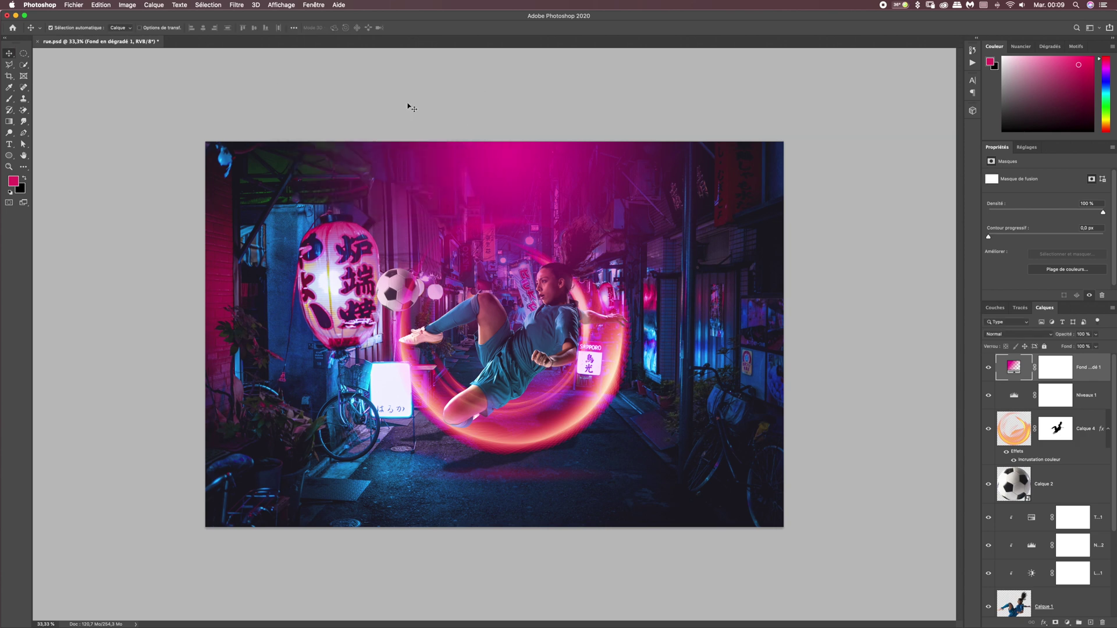
{"action": "left_click", "coordinate": [1002, 334]}
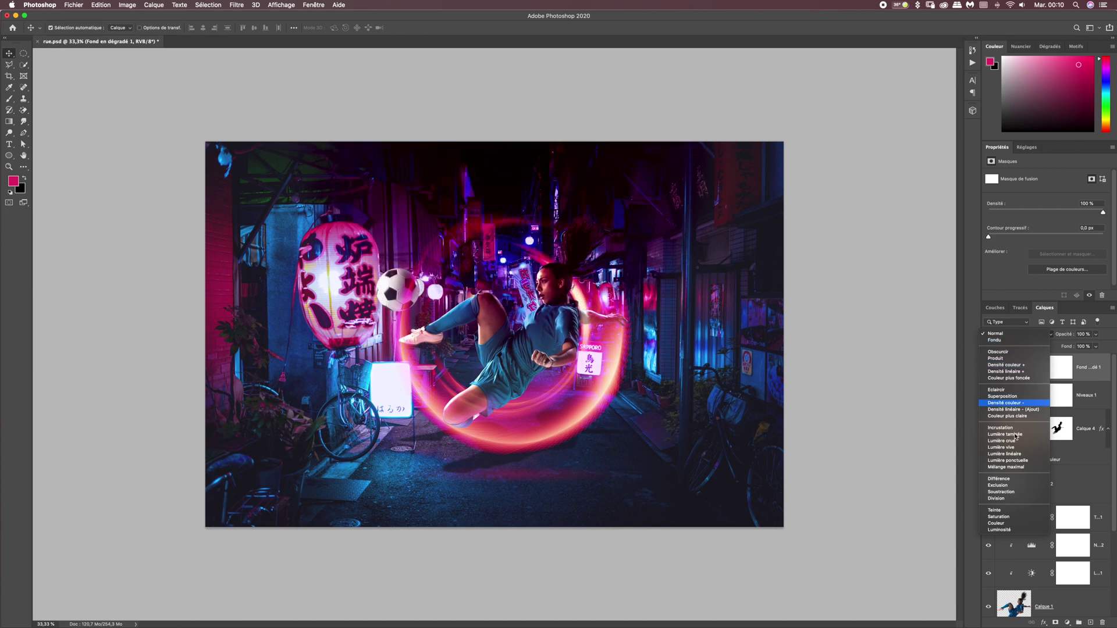
{"action": "left_click", "coordinate": [1016, 435]}
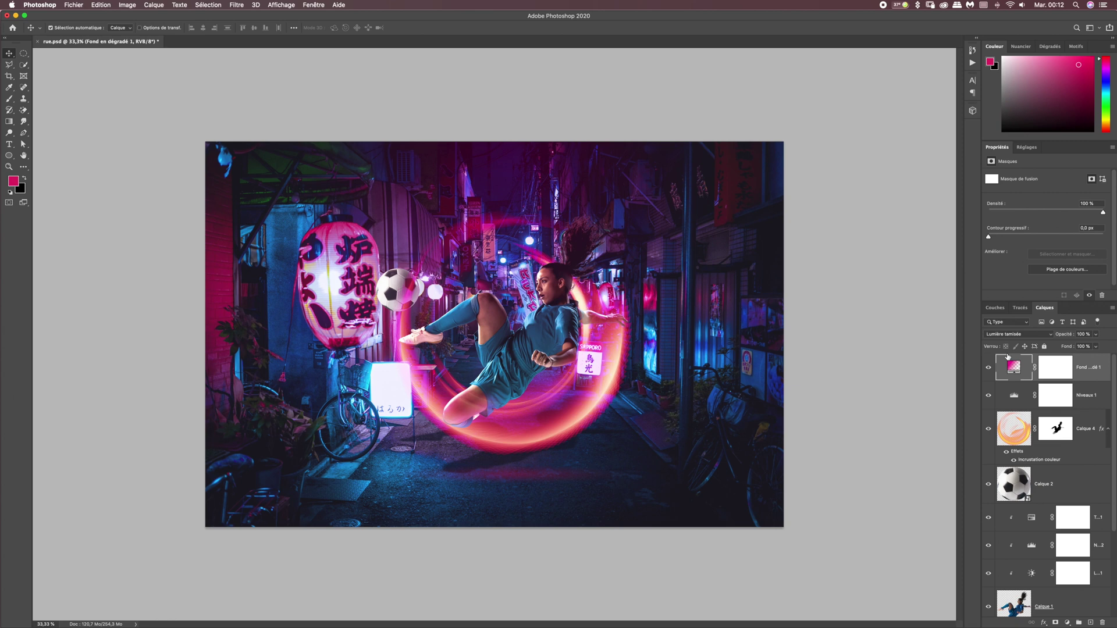
Duplicate the magenta gradient fill layer and reposition the copy's radial gradient over the player at the centre of the image.
{"action": "key", "text": "super+j"}
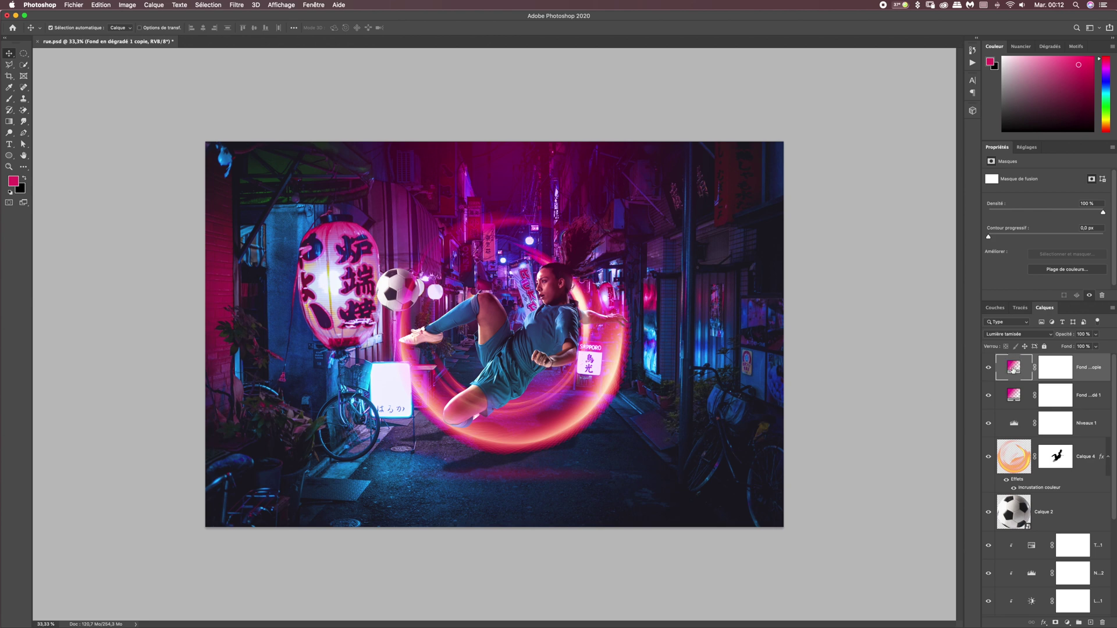
{"action": "double_click", "coordinate": [1014, 368]}
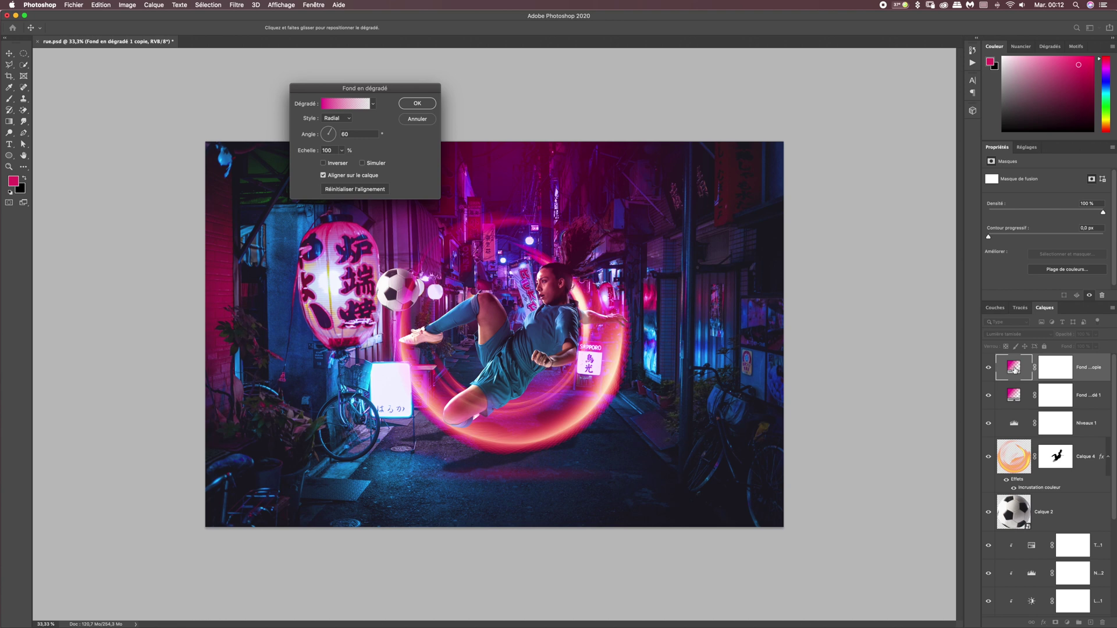
{"action": "left_click_drag", "start_coordinate": [502, 189], "coordinate": [514, 371]}
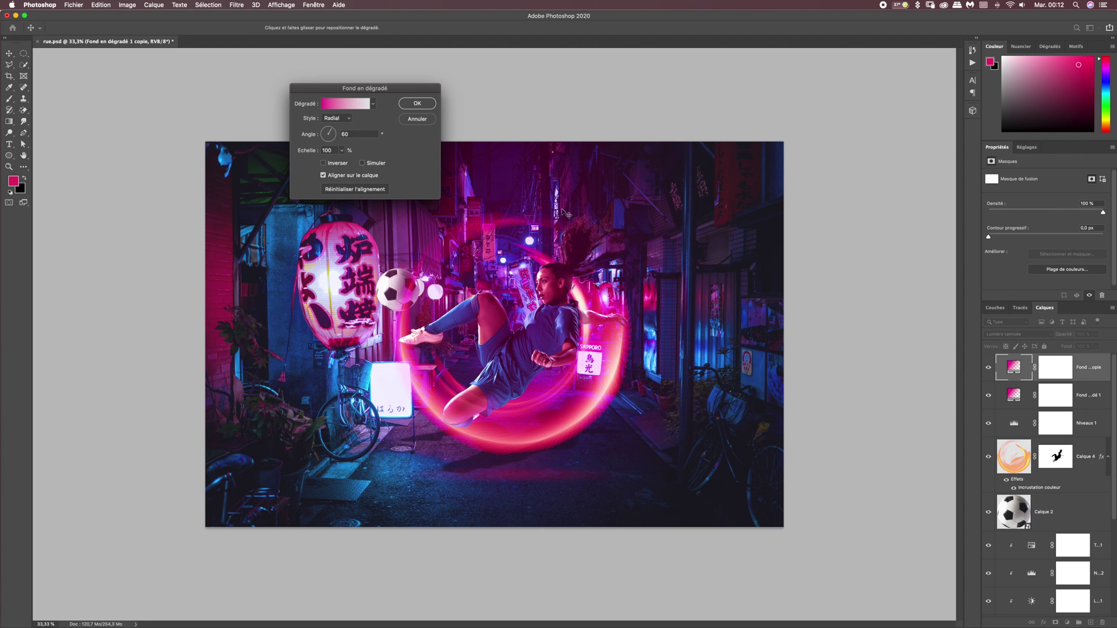
{"action": "left_click", "coordinate": [418, 103]}
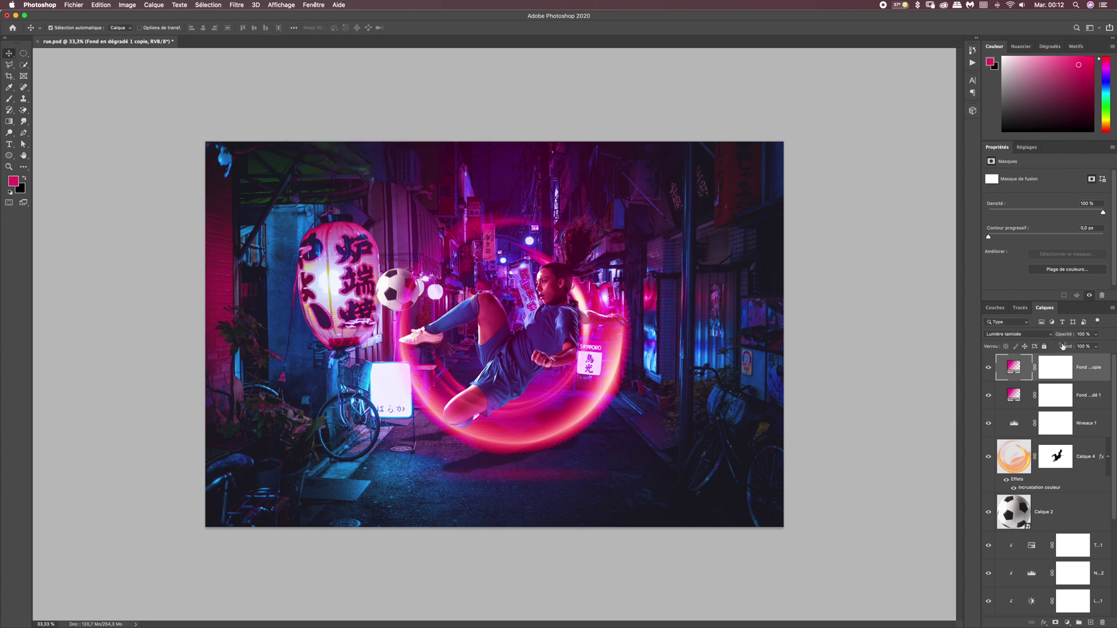
Lower the opacity of the duplicated magenta gradient fill layer to 50 %.
{"action": "left_click", "coordinate": [1096, 334]}
{"action": "left_click_drag", "start_coordinate": [1097, 346], "coordinate": [1071, 348]}
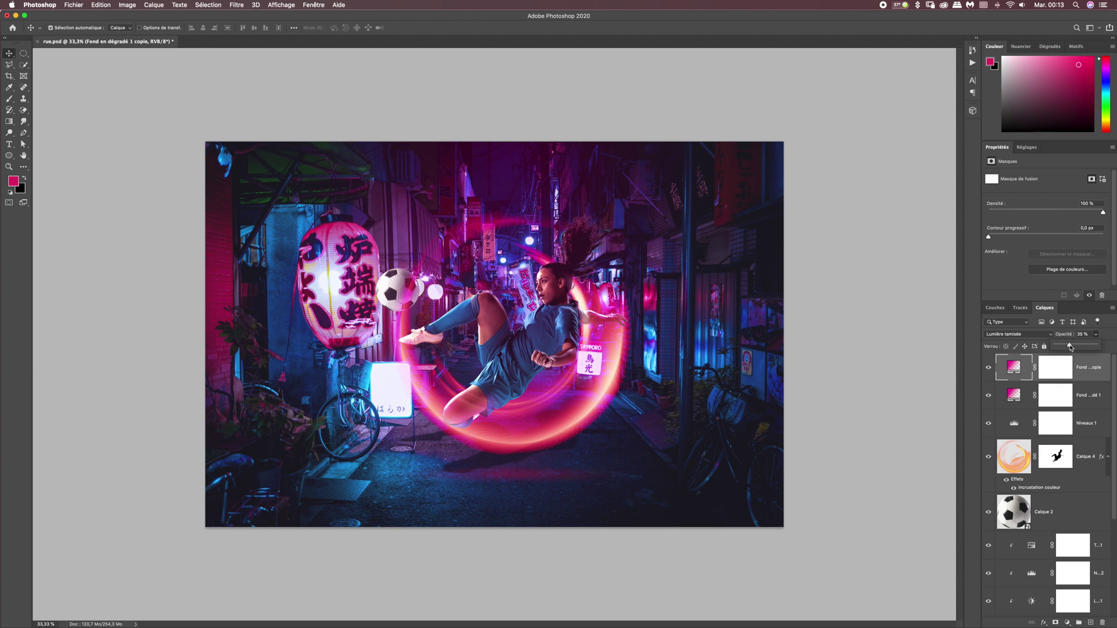
{"action": "left_click", "coordinate": [1085, 373]}
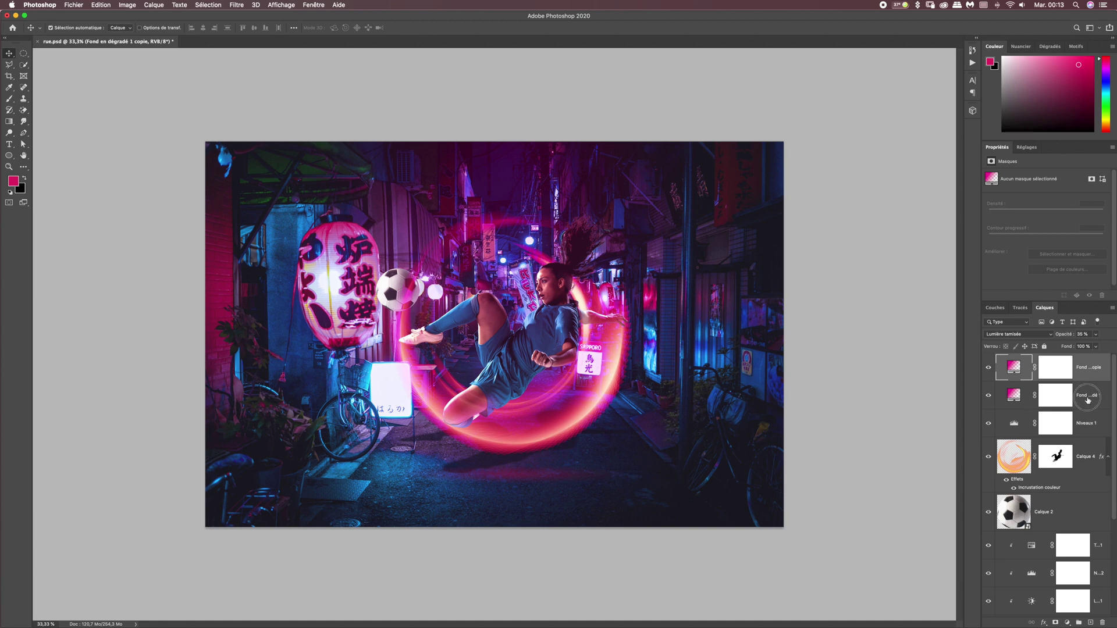
Duplicate the original gradient fill layer, Fond en dégradé 1, and set the copy's gradient start colour to bright blue, #0f92e8.
{"action": "left_click", "coordinate": [1043, 406]}
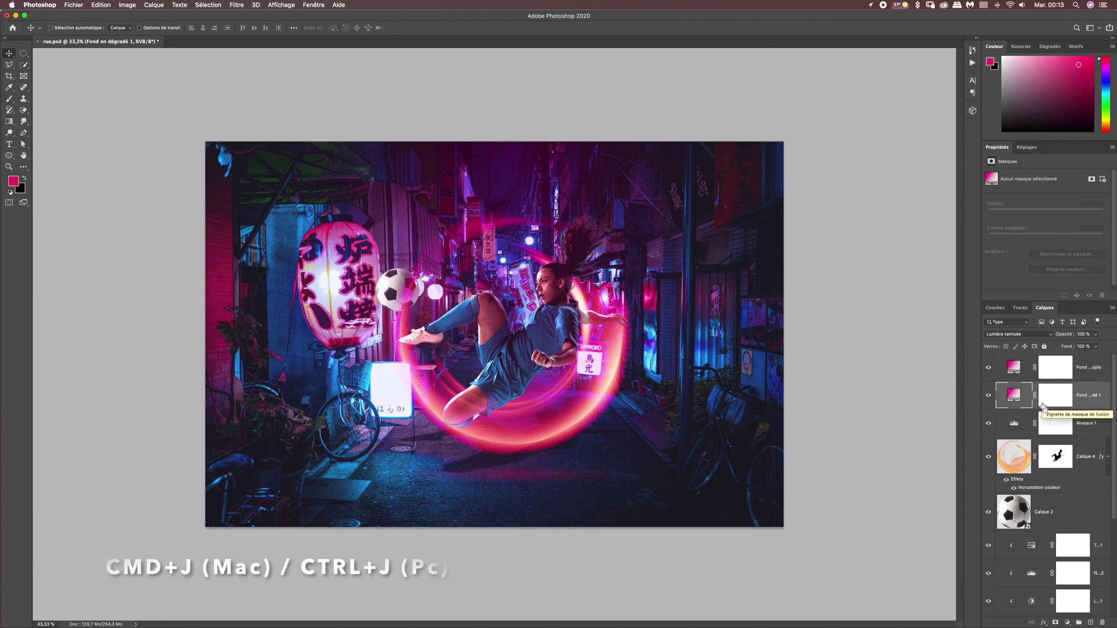
{"action": "key", "text": "super+j"}
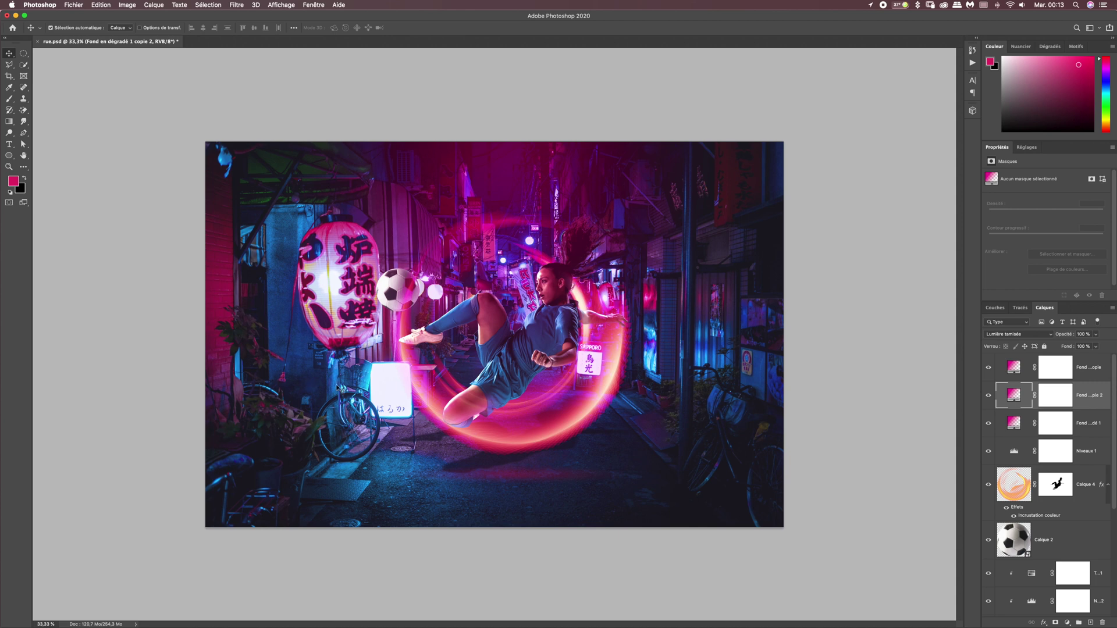
{"action": "double_click", "coordinate": [1019, 397]}
{"action": "left_click", "coordinate": [361, 88]}
{"action": "left_click_drag", "start_coordinate": [361, 90], "coordinate": [434, 82]}
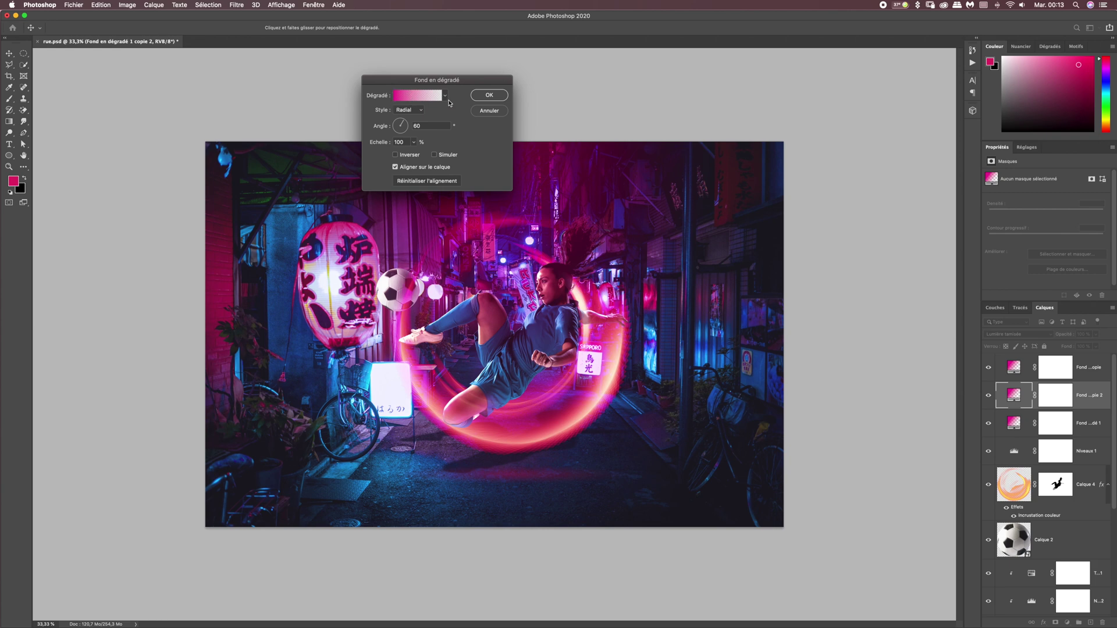
{"action": "left_click", "coordinate": [407, 97]}
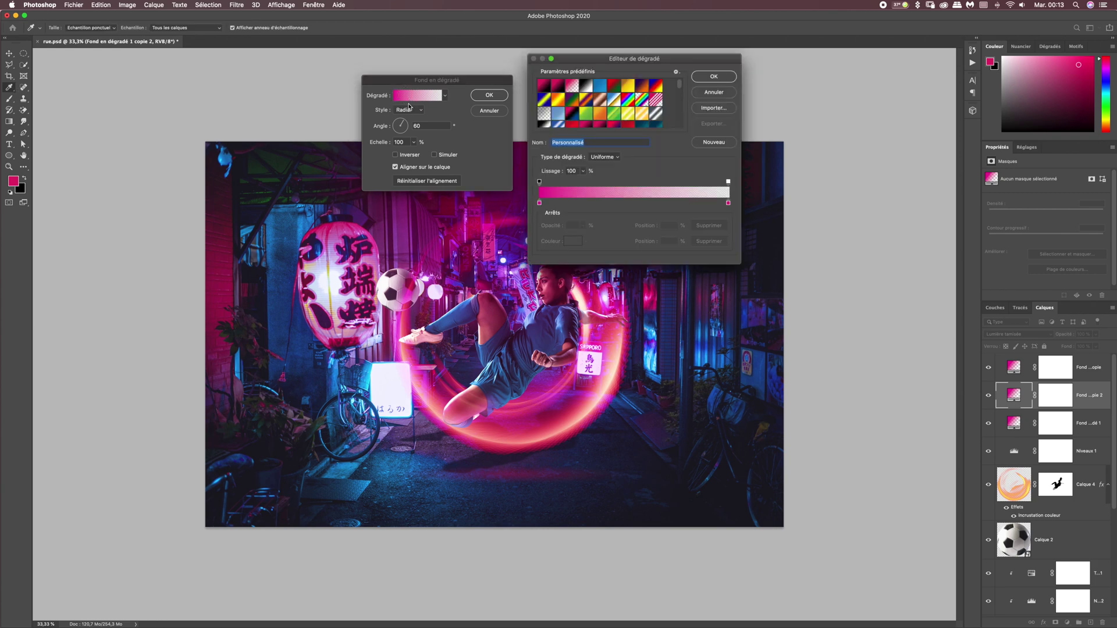
{"action": "left_click", "coordinate": [540, 203]}
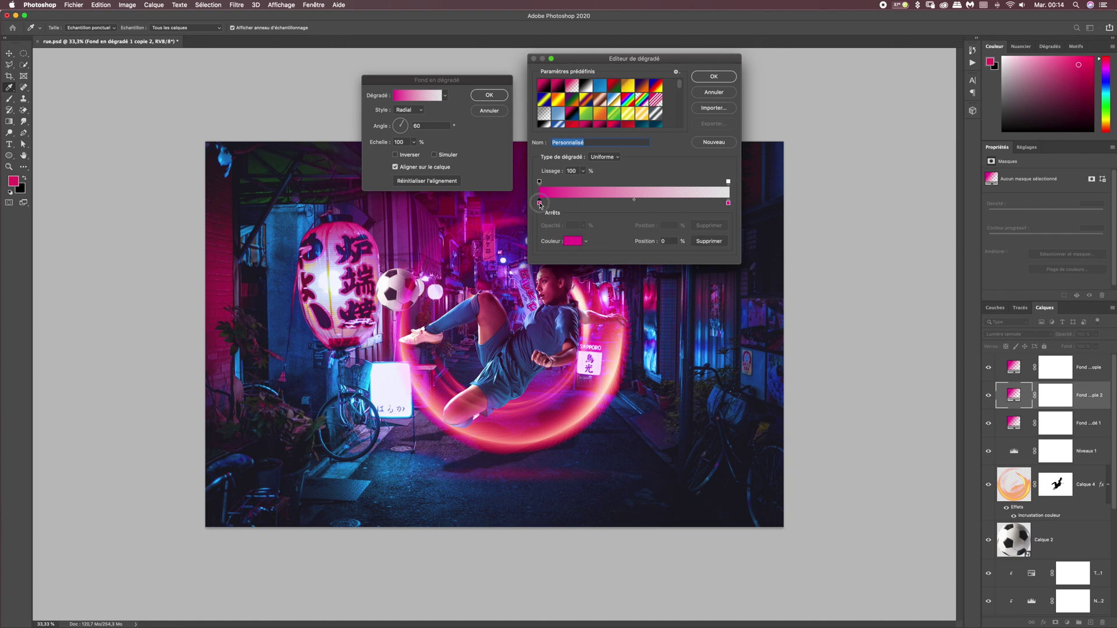
{"action": "left_click", "coordinate": [572, 242]}
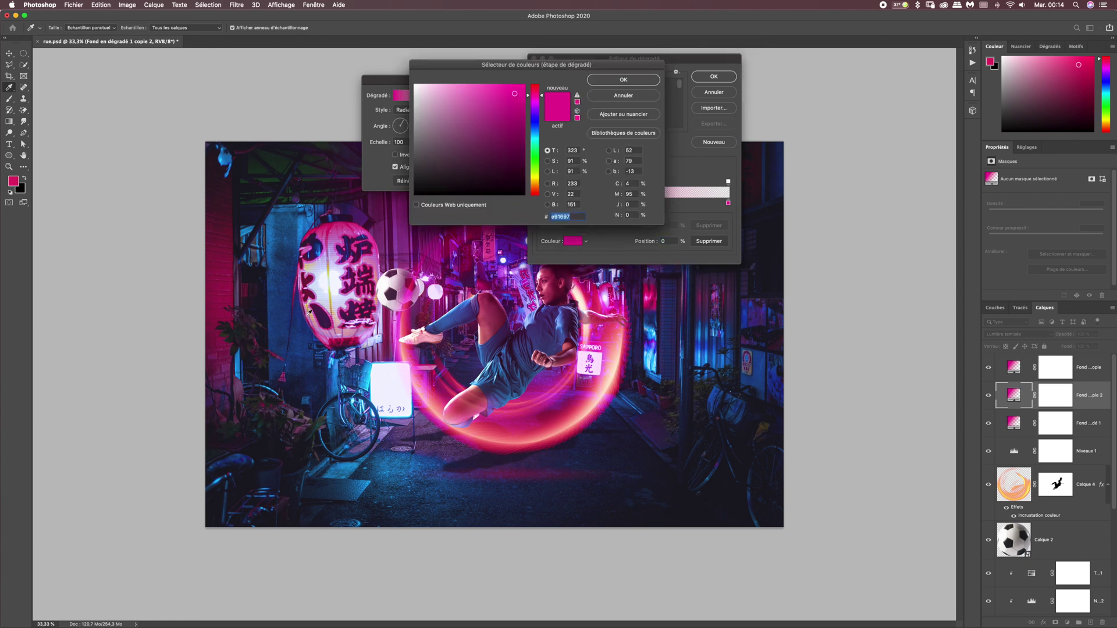
{"action": "left_click", "coordinate": [274, 230]}
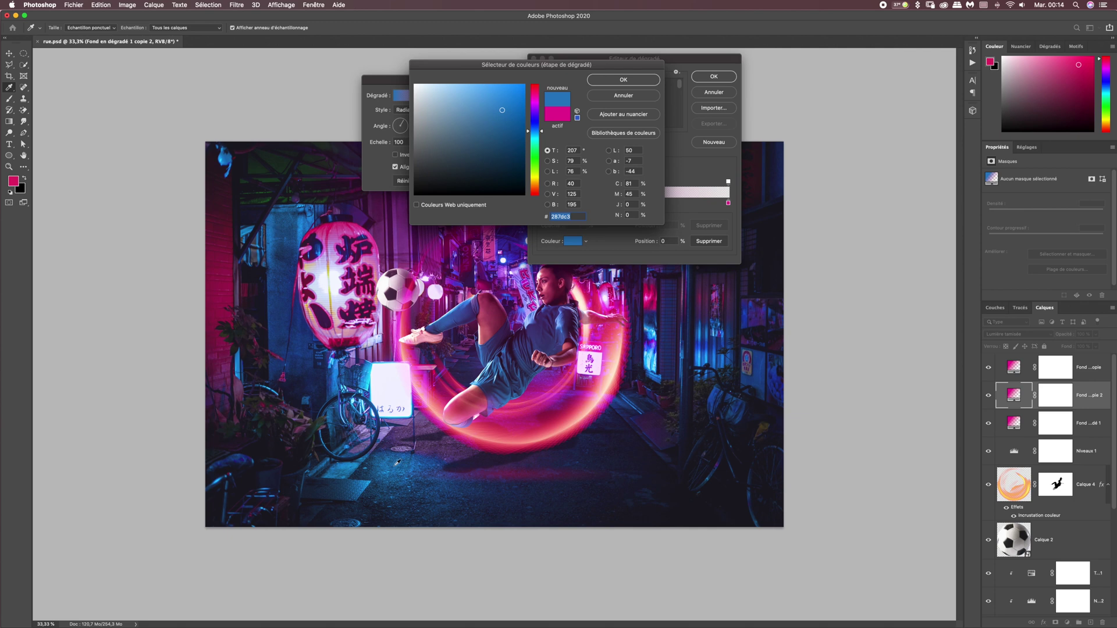
{"action": "left_click", "coordinate": [348, 464]}
{"action": "mouse_move", "coordinate": [511, 119]}
{"action": "left_mouse_down"}
{"action": "mouse_move", "coordinate": [506, 99]}
{"action": "mouse_move", "coordinate": [518, 94]}
{"action": "left_mouse_up"}
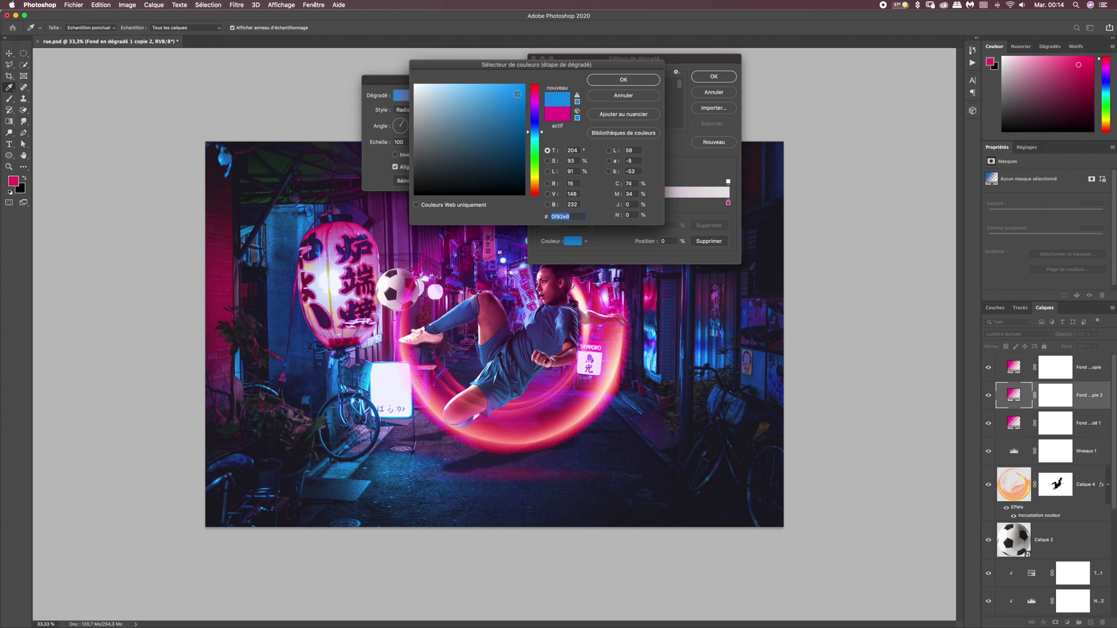
{"action": "left_click", "coordinate": [574, 183]}
{"action": "key", "text": "Tab"}
{"action": "left_click", "coordinate": [577, 204]}
{"action": "left_click", "coordinate": [622, 85]}
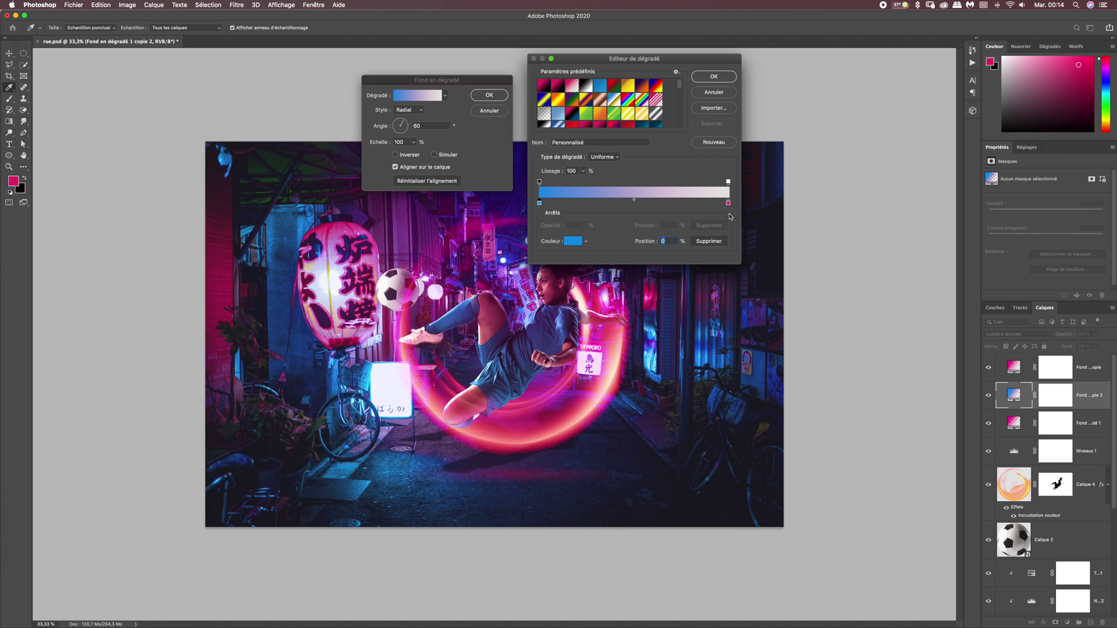
Match the gradient's end colour stop to the blue start colour and accept the edited gradient fill.
{"action": "left_click", "coordinate": [728, 203]}
{"action": "left_click", "coordinate": [544, 189]}
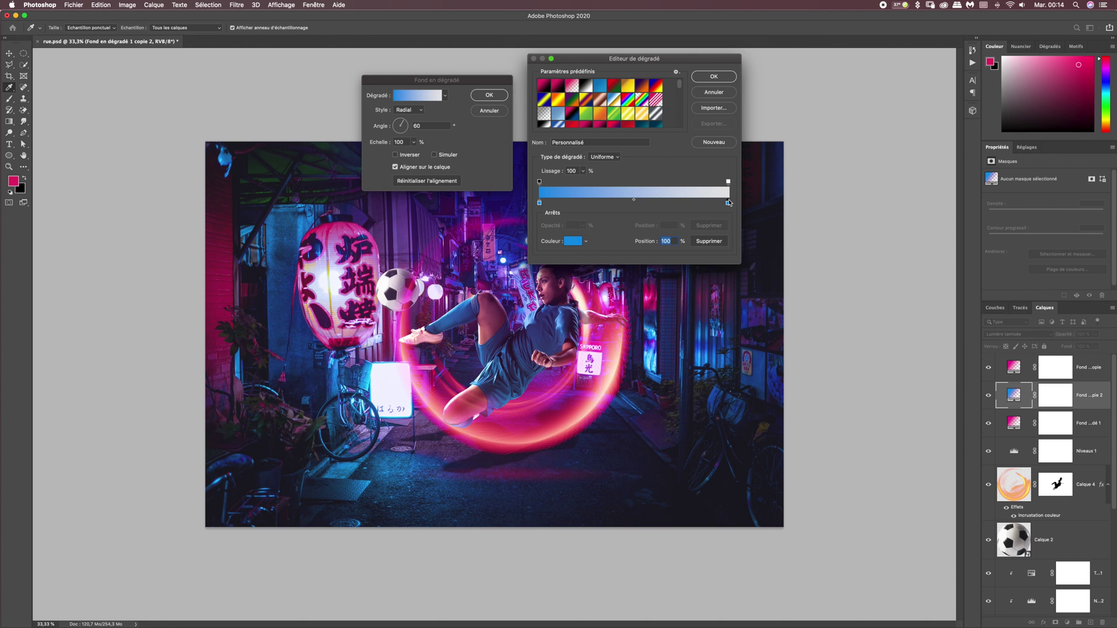
{"action": "left_click", "coordinate": [709, 77]}
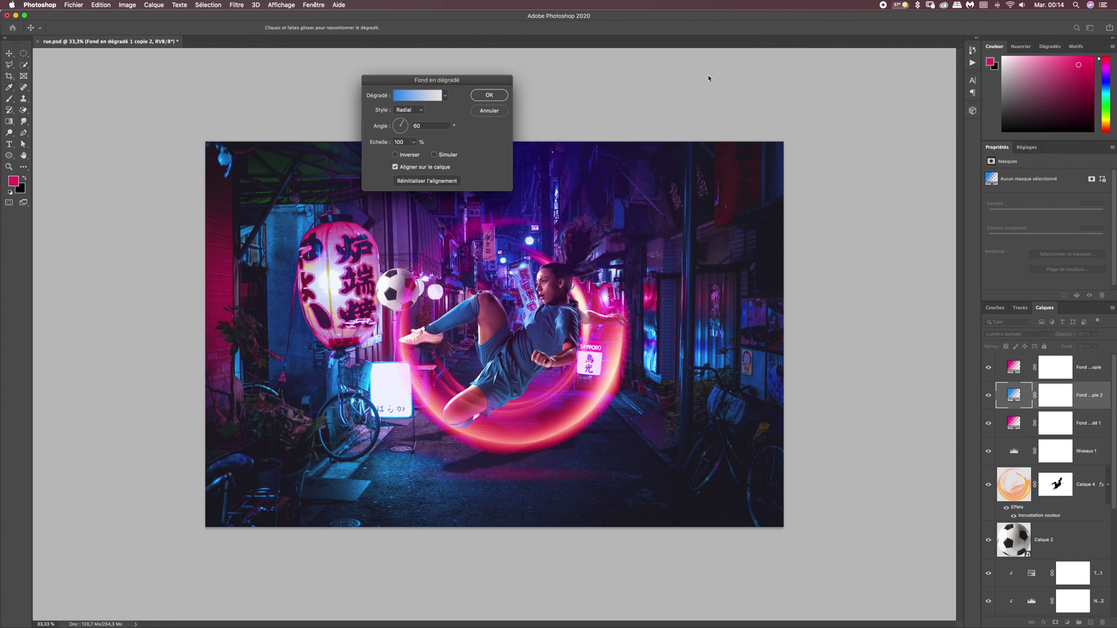
{"action": "left_click", "coordinate": [489, 94]}
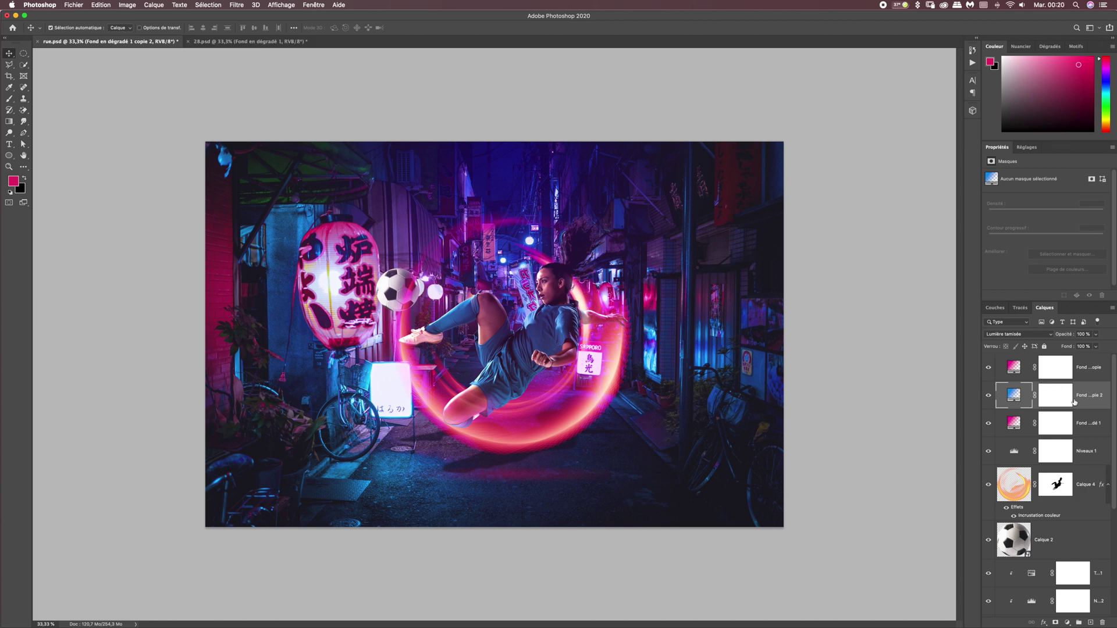
Move the blue gradient fill layer between Niveaux 1 and Calque 4, and compare the image with the blue and magenta gradients hidden and shown.
{"action": "left_click_drag", "start_coordinate": [1081, 397], "coordinate": [1085, 462]}
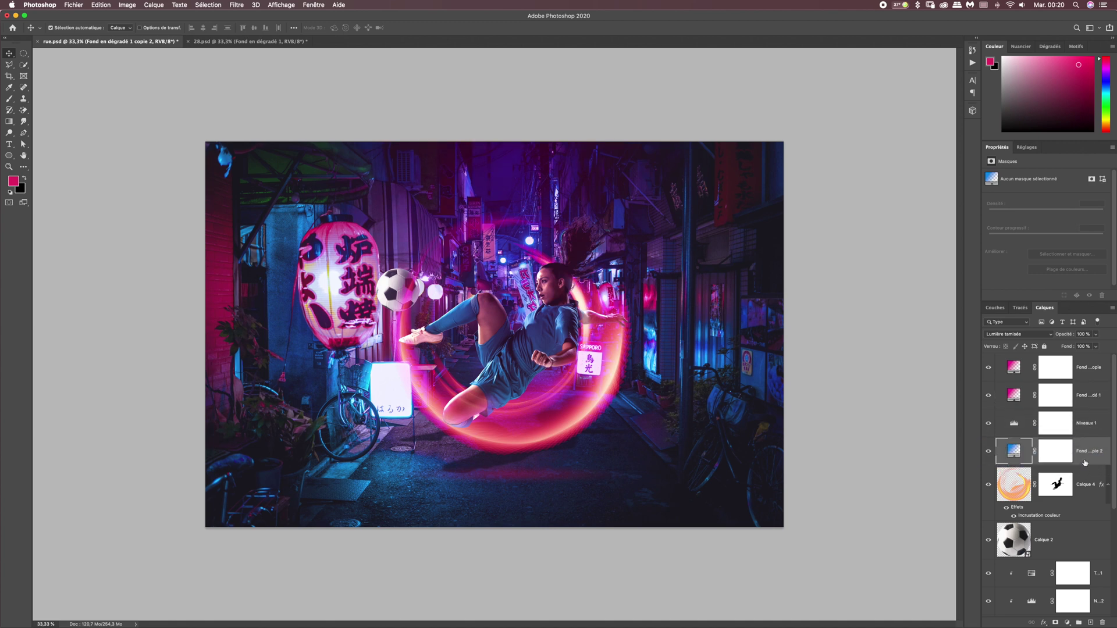
{"action": "left_click", "coordinate": [989, 452]}
{"action": "left_click", "coordinate": [989, 452]}
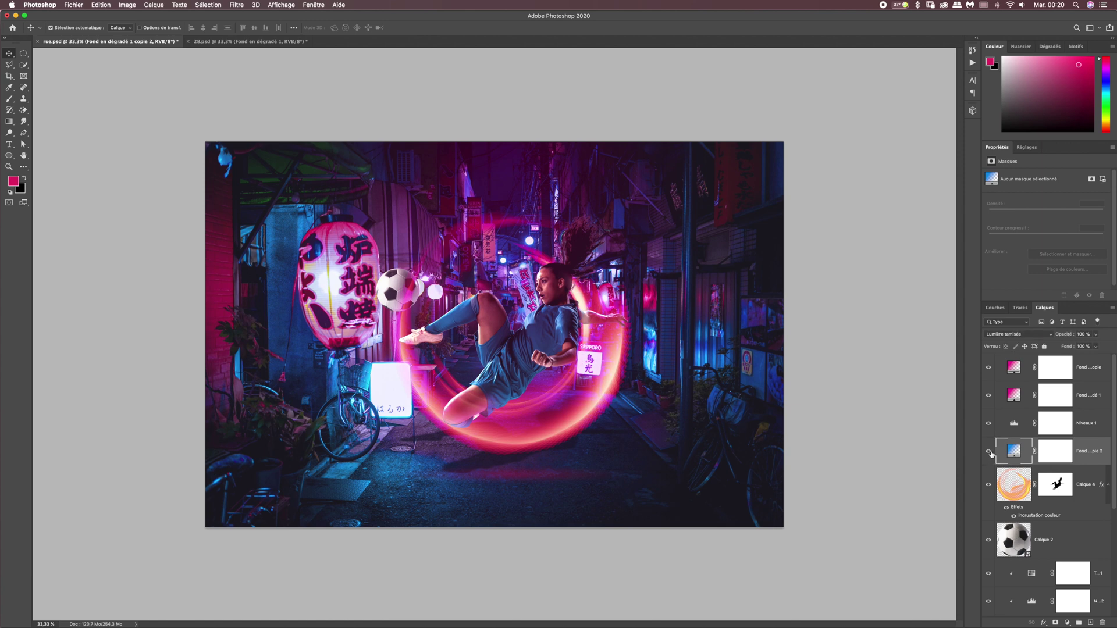
{"action": "left_click", "coordinate": [989, 396]}
{"action": "left_click", "coordinate": [988, 396]}
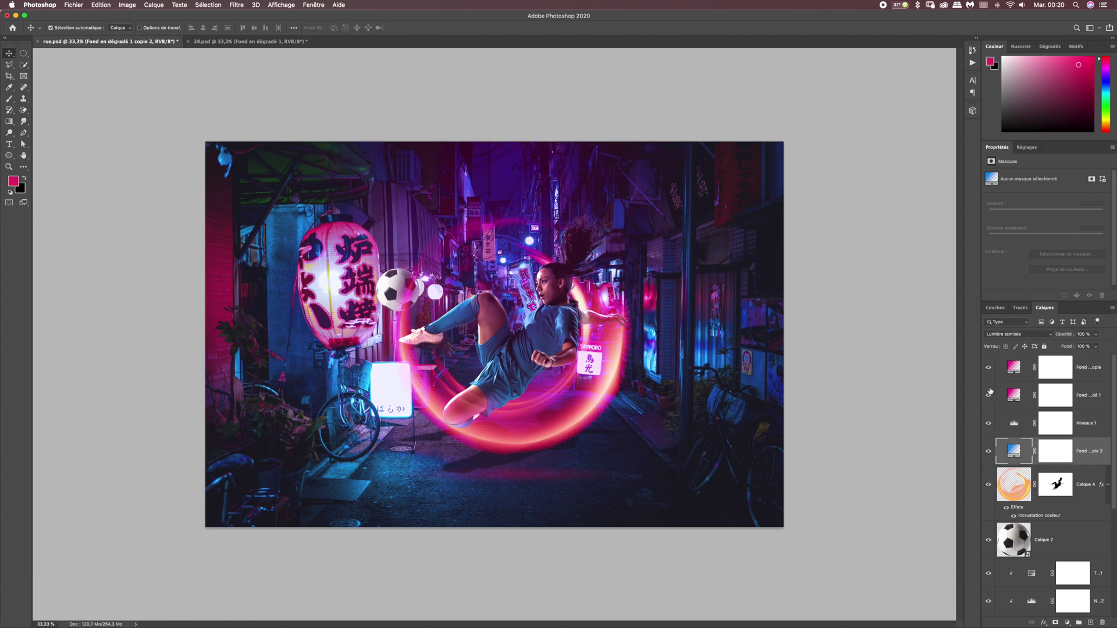
{"action": "left_click", "coordinate": [989, 451]}
{"action": "left_click", "coordinate": [989, 452]}
{"action": "scroll", "coordinate": [1081, 409], "scroll_direction": "down", "scroll_amount": 3}
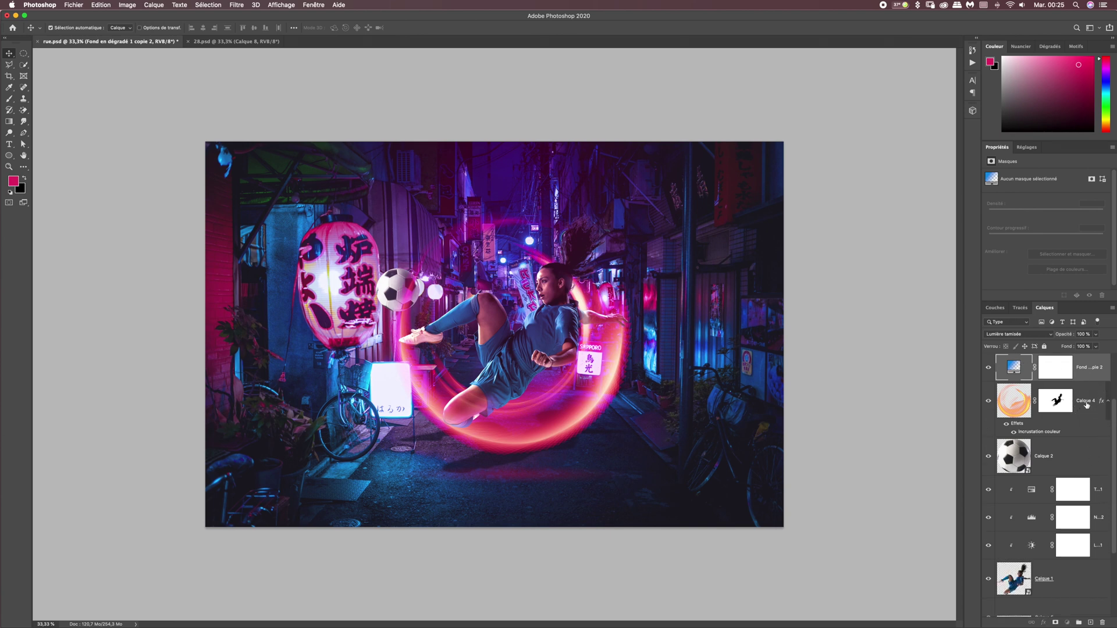
{"action": "left_click", "coordinate": [1086, 404]}
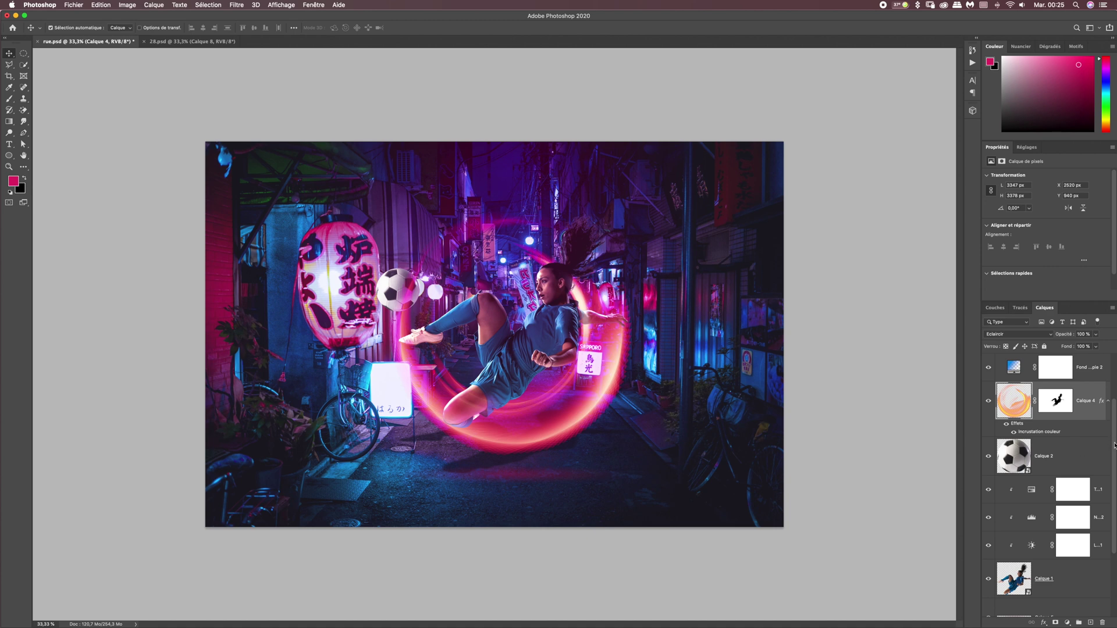
{"action": "left_click", "coordinate": [1068, 458], "text": "shift"}
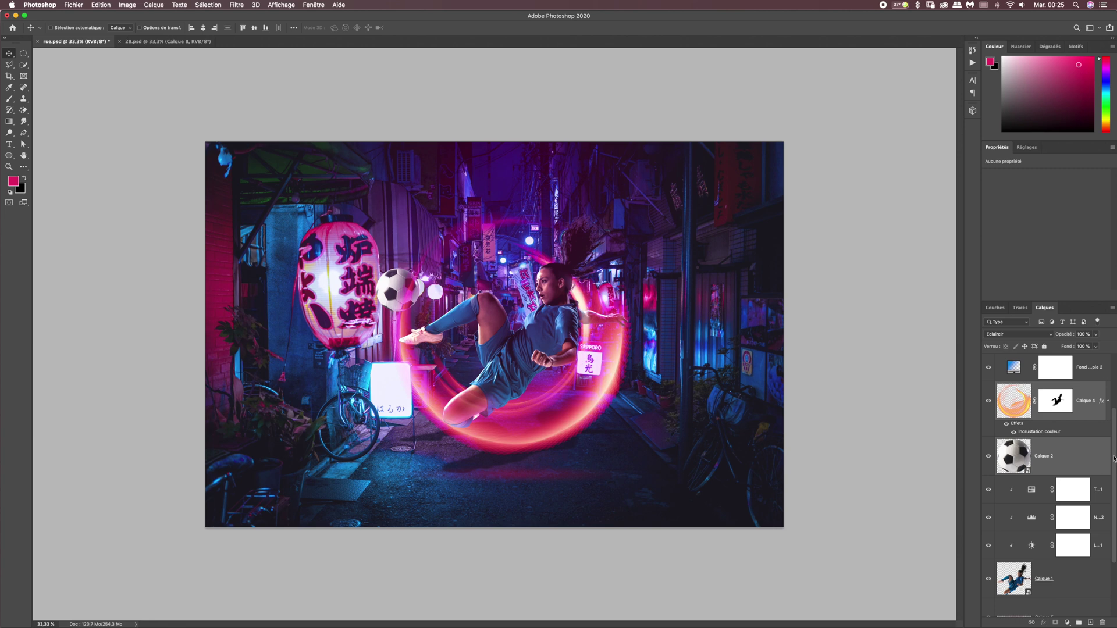
{"action": "scroll", "coordinate": [1114, 459], "scroll_direction": "down", "scroll_amount": 3}
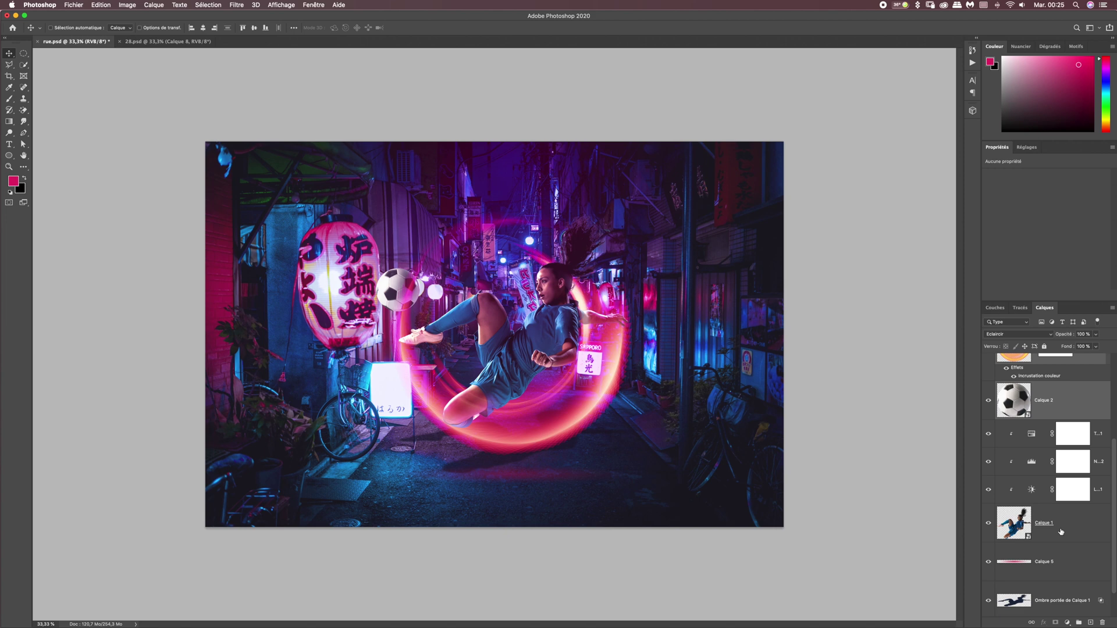
{"action": "left_click", "coordinate": [1061, 532], "text": "super"}
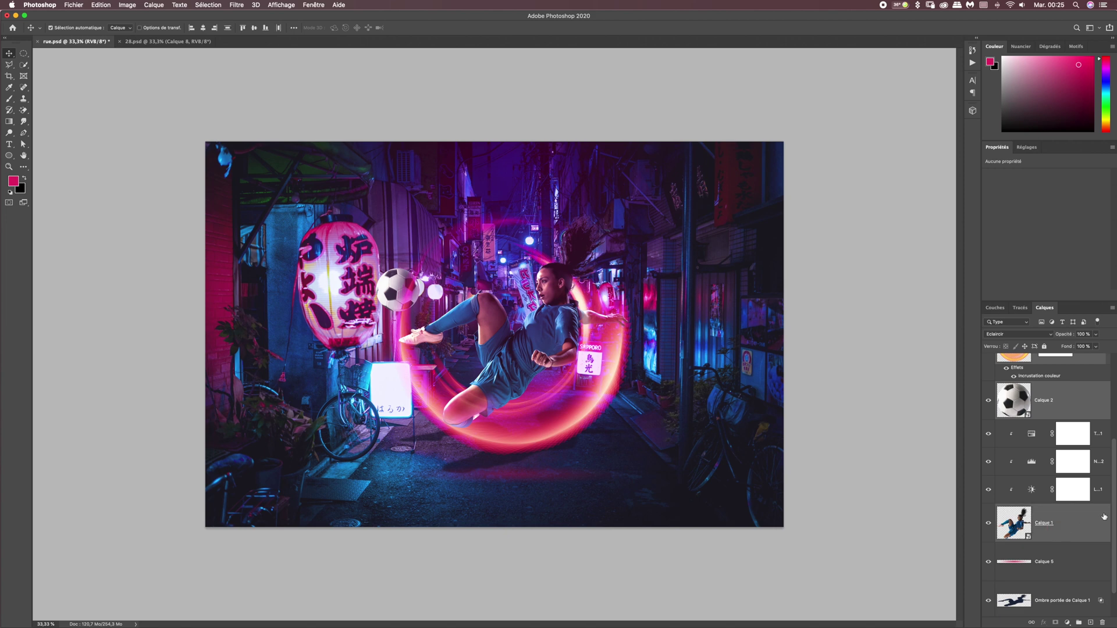
{"action": "scroll", "coordinate": [1115, 506], "scroll_direction": "down", "scroll_amount": 2}
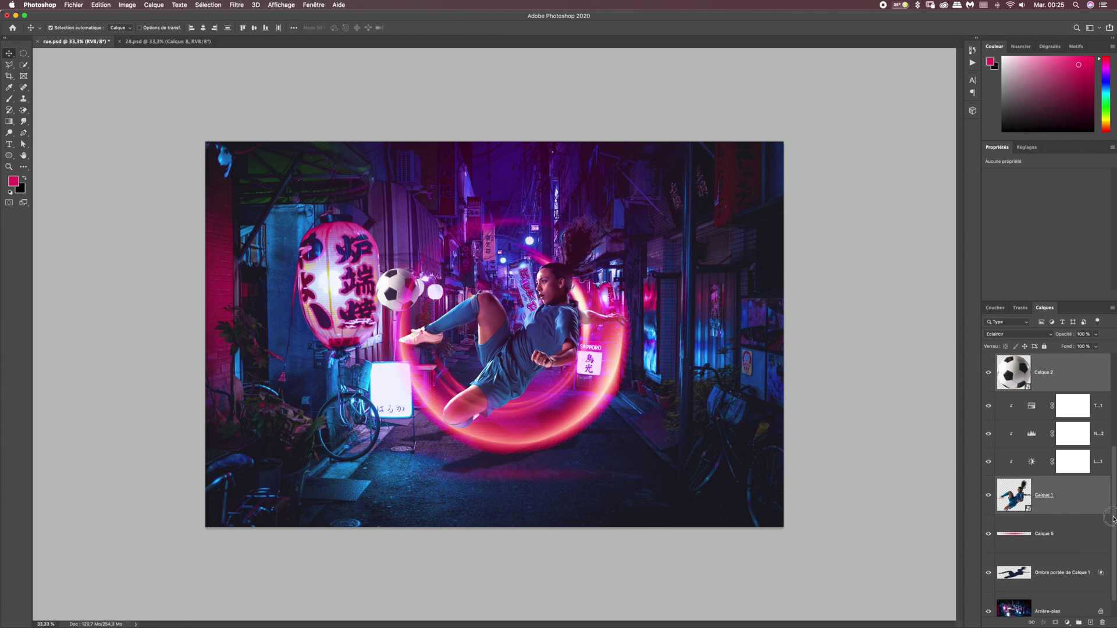
{"action": "left_click", "coordinate": [1063, 526], "text": "super"}
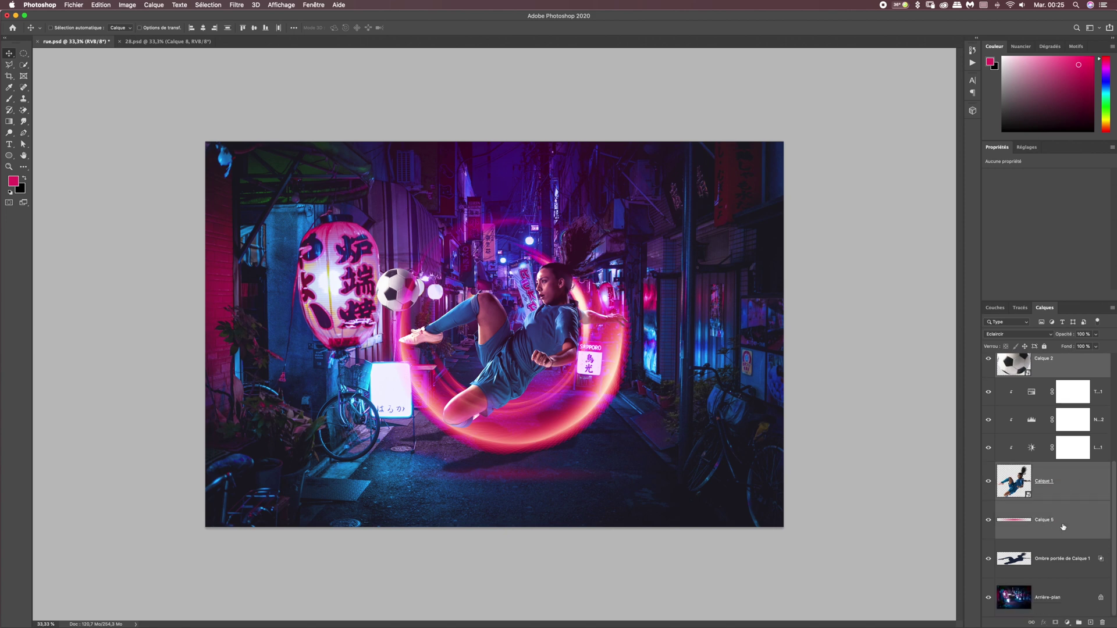
{"action": "left_click", "coordinate": [1065, 563], "text": "super"}
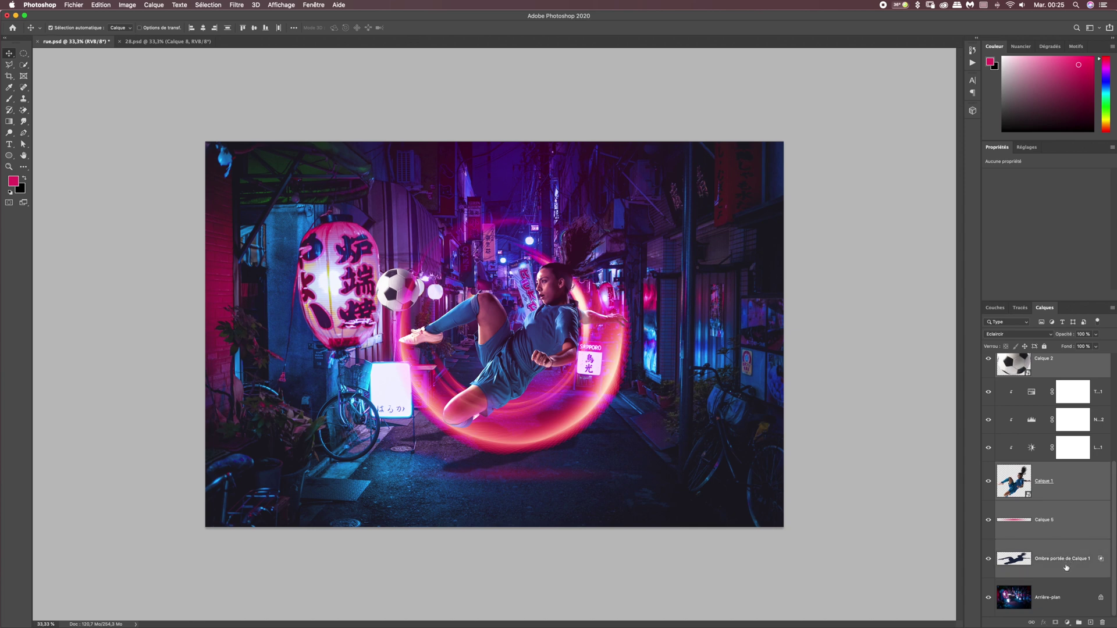
{"action": "scroll", "coordinate": [1112, 523], "scroll_direction": "up", "scroll_amount": 5}
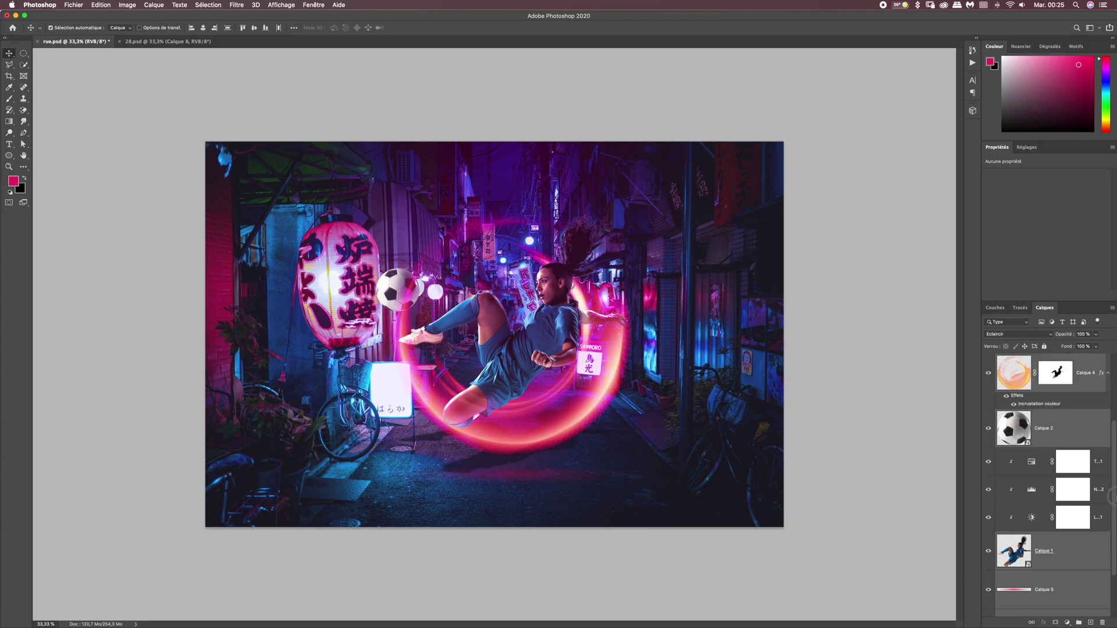
Scale all layers from Calque 4 down to Ombre portée de Calque 1 together to 88.14 % with Free Transform.
{"action": "left_click", "coordinate": [1101, 399]}
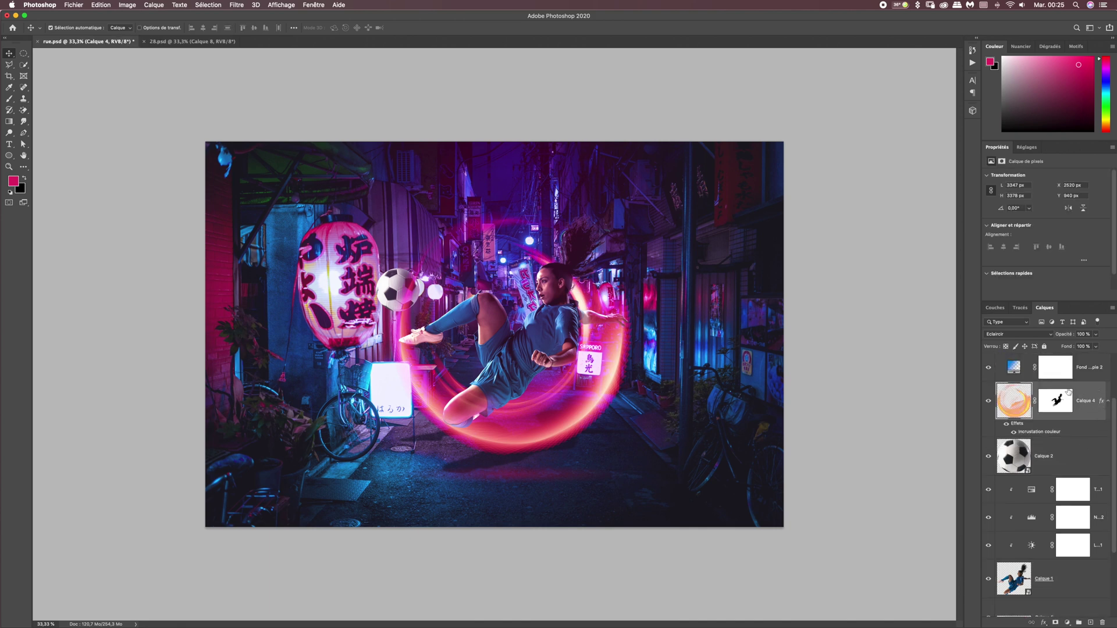
{"action": "scroll", "coordinate": [1079, 516], "scroll_direction": "down", "scroll_amount": 3}
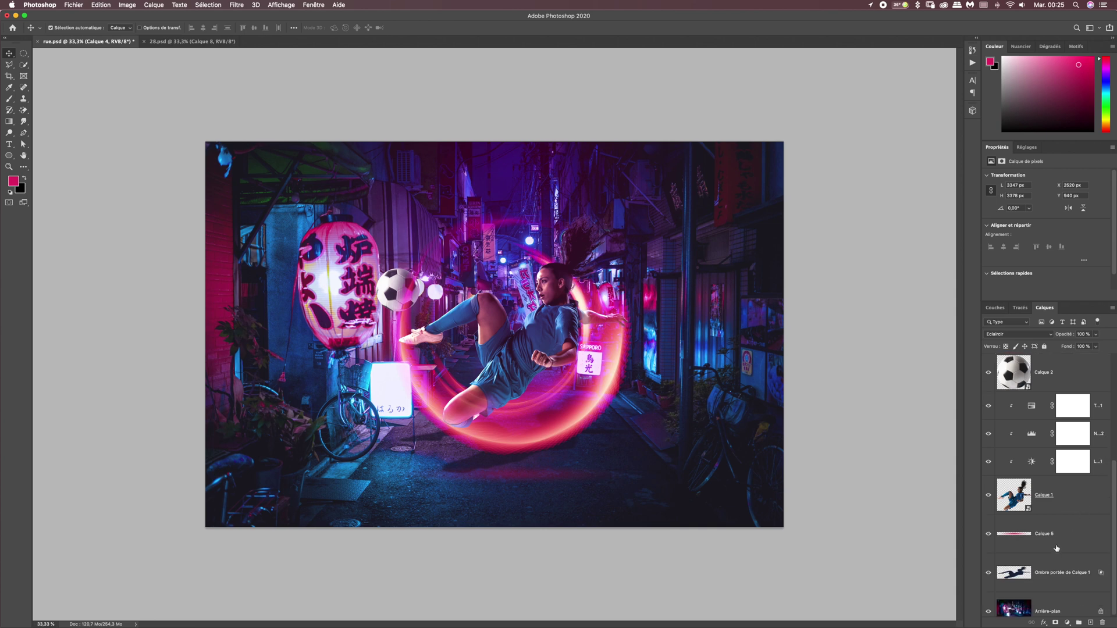
{"action": "left_click", "coordinate": [1057, 577], "text": "shift"}
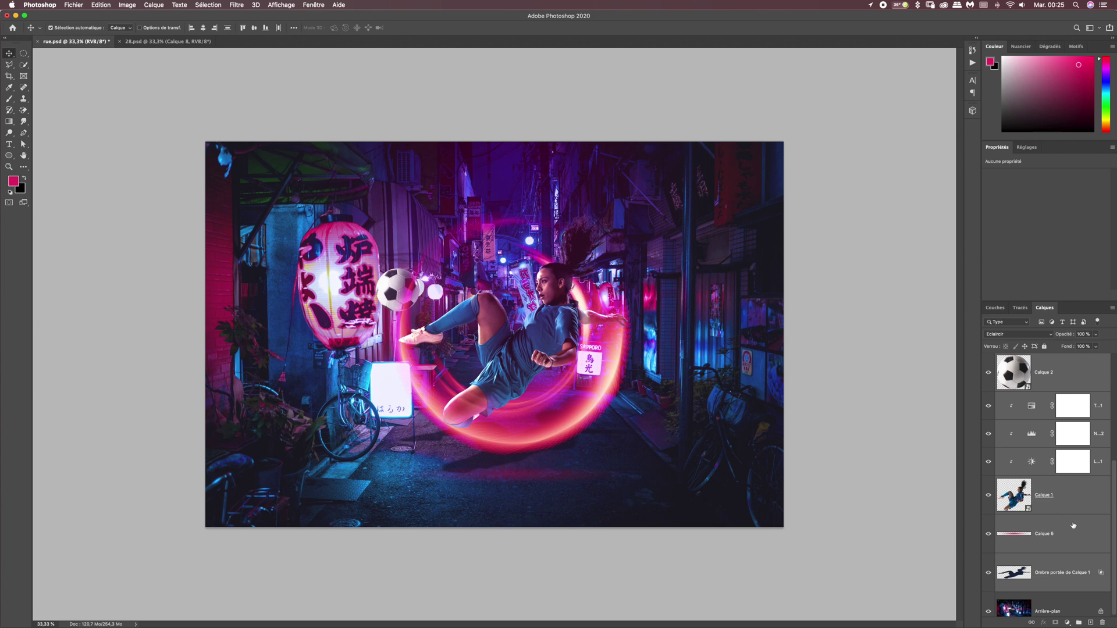
{"action": "mouse_move", "coordinate": [1112, 524]}
{"action": "left_mouse_down"}
{"action": "mouse_move", "coordinate": [1113, 458]}
{"action": "mouse_move", "coordinate": [1113, 520]}
{"action": "left_mouse_up"}
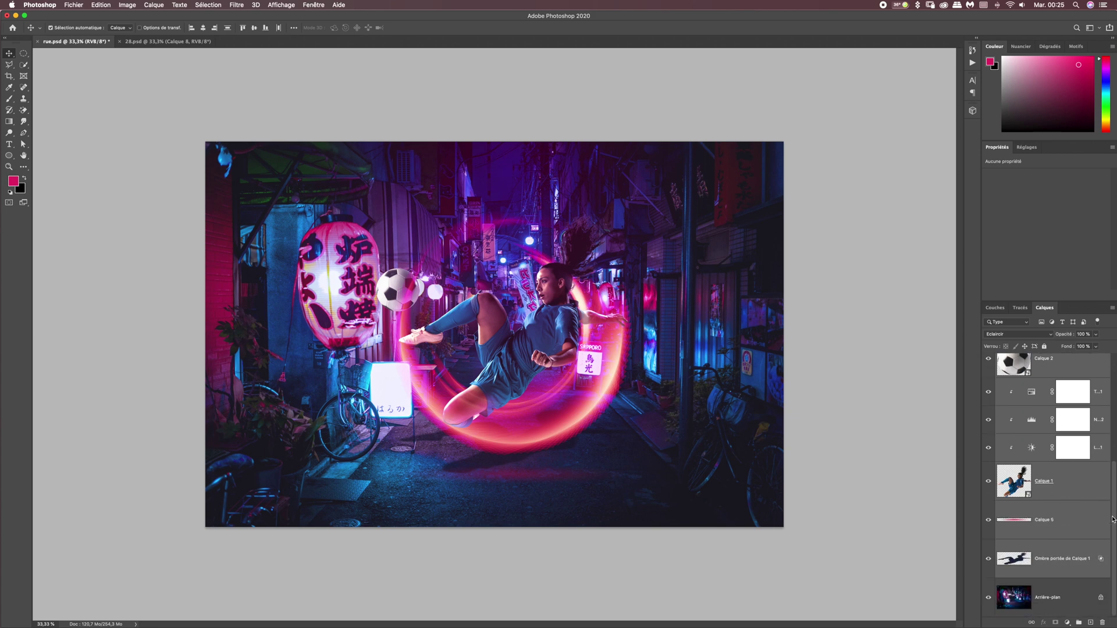
{"action": "key", "text": "super+t"}
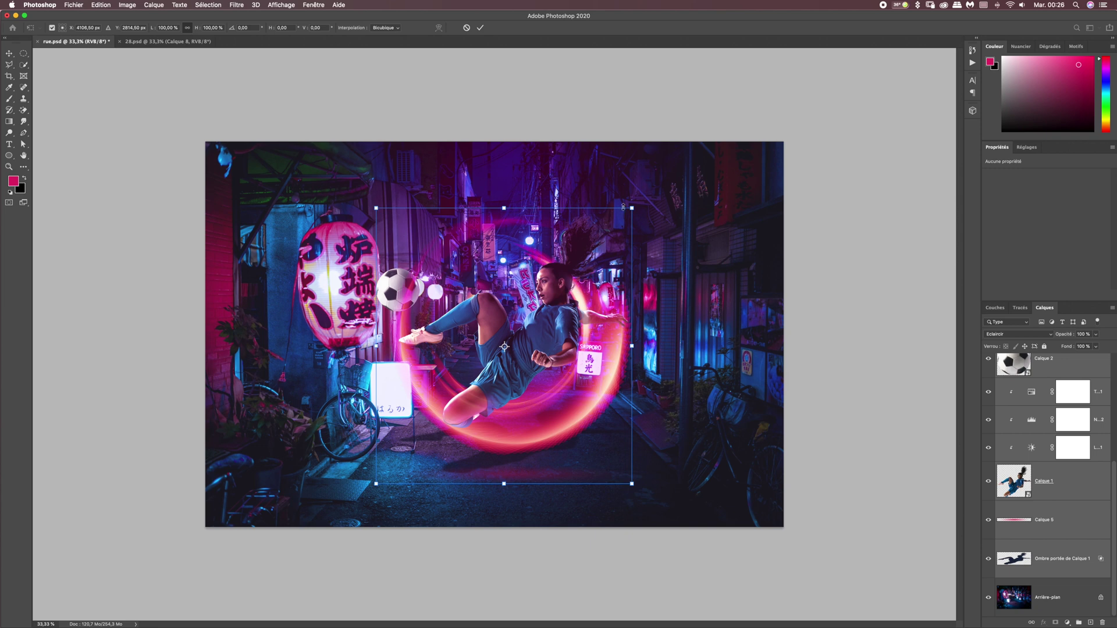
{"action": "left_click_drag", "start_coordinate": [631, 207], "coordinate": [617, 227]}
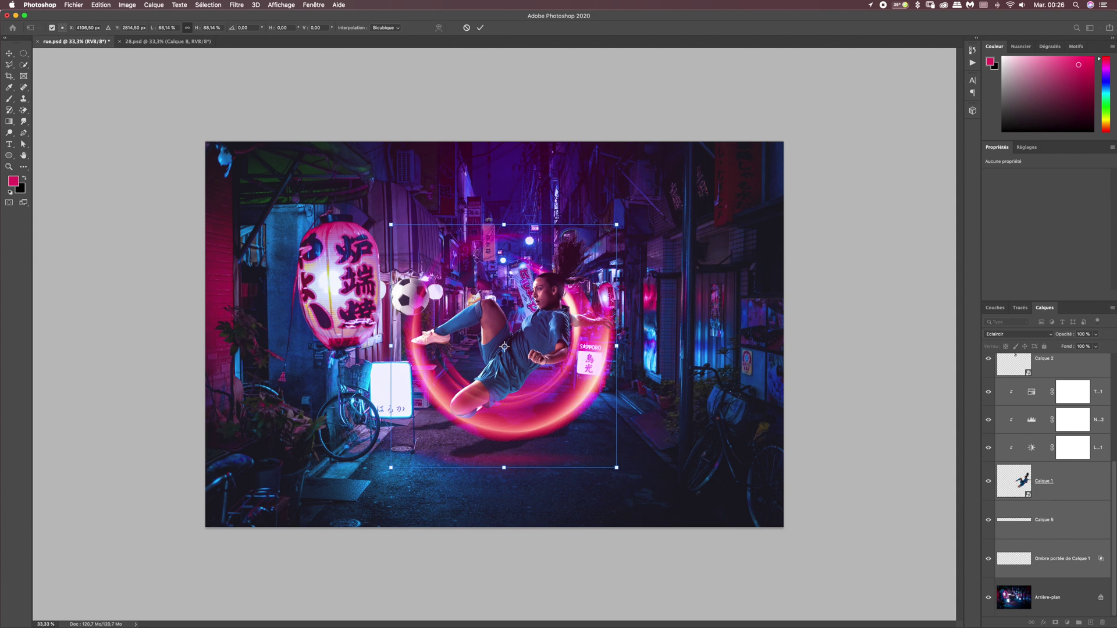
{"action": "key", "text": "Return"}
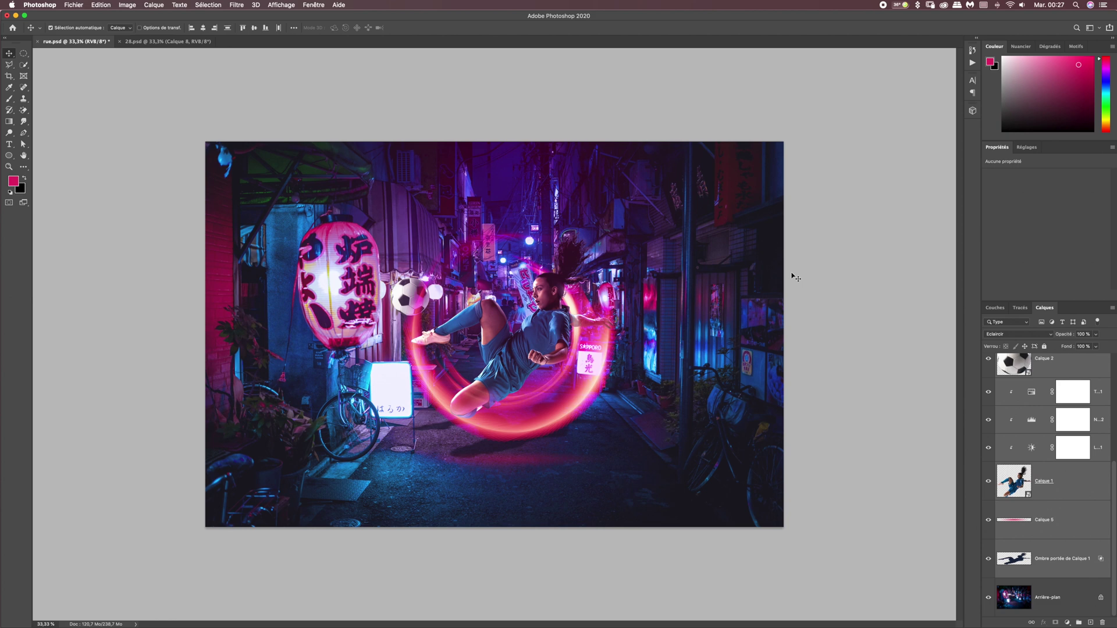
Add a layer above Calque 4, draw a magenta radial gradient over the wall left of the large lantern, and blend it in Incrustation mode.
{"action": "left_click_drag", "start_coordinate": [1115, 477], "coordinate": [1113, 370]}
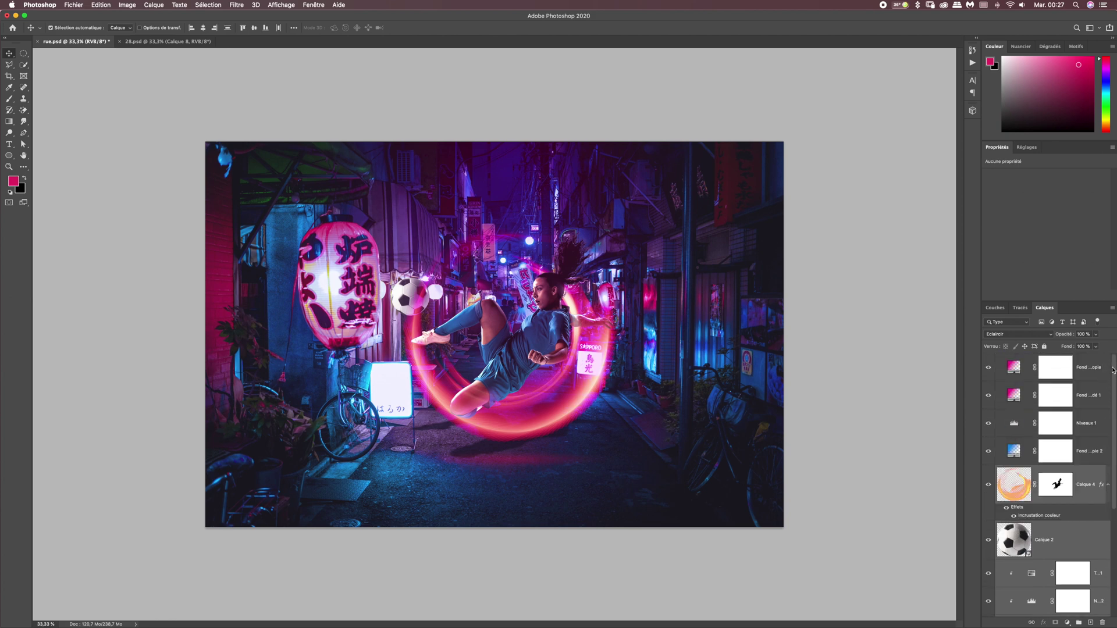
{"action": "left_click", "coordinate": [1086, 484]}
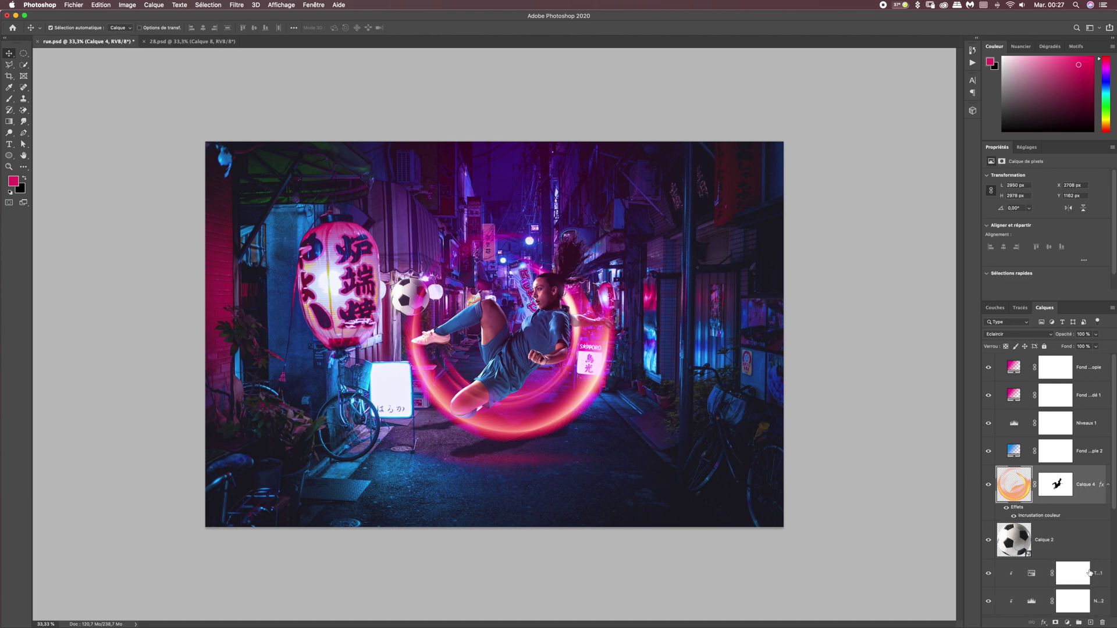
{"action": "left_click", "coordinate": [1090, 623]}
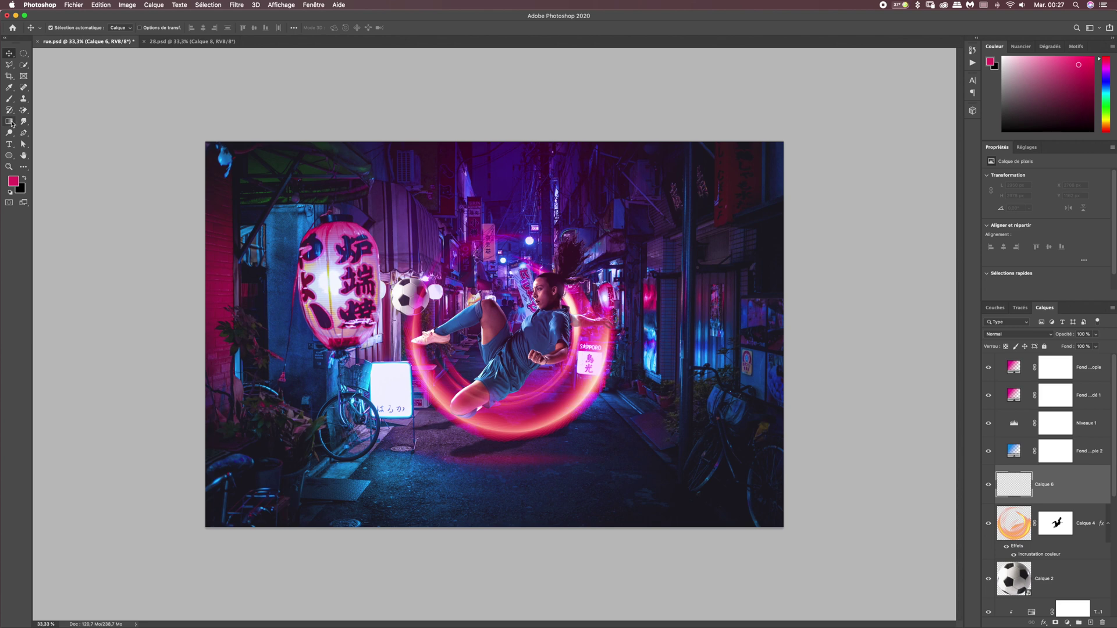
{"action": "left_click", "coordinate": [10, 122]}
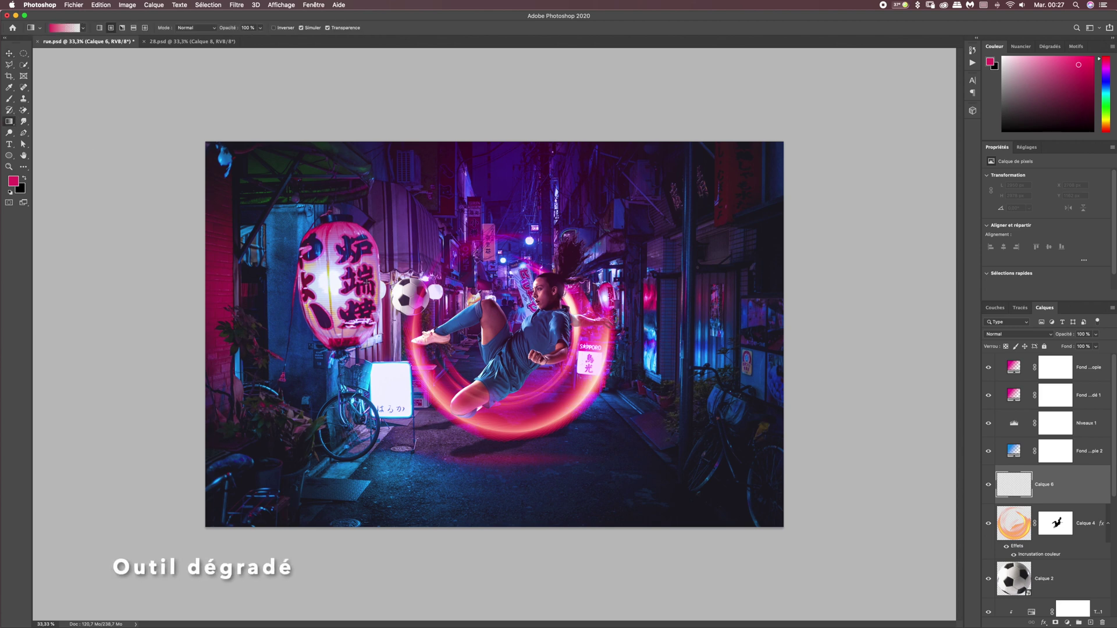
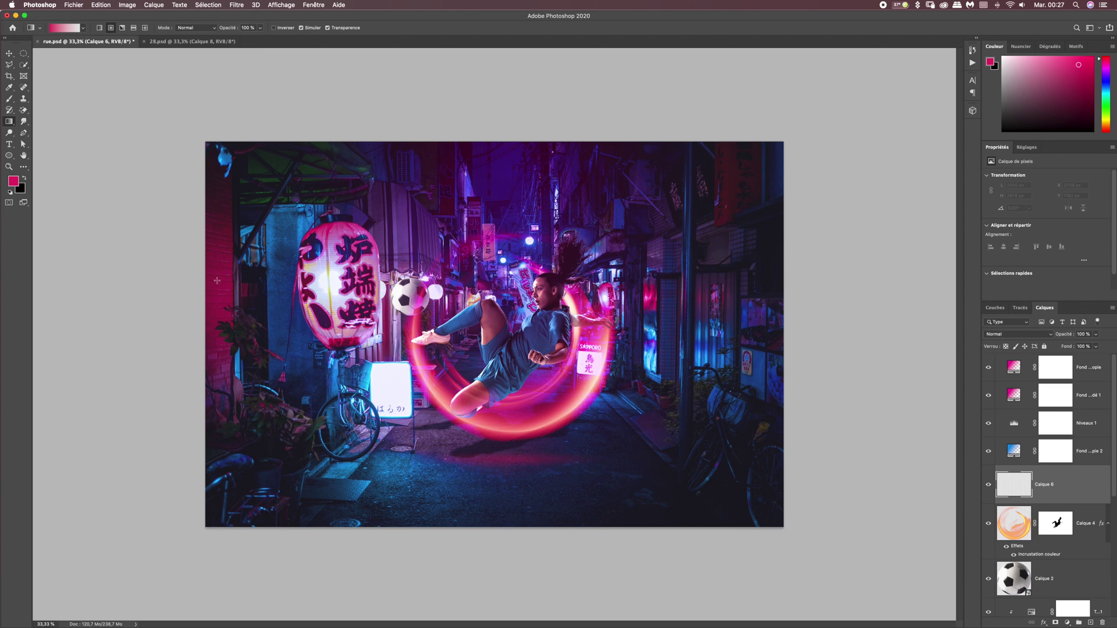
{"action": "left_click_drag", "start_coordinate": [228, 254], "coordinate": [280, 305]}
{"action": "left_click_drag", "start_coordinate": [310, 327], "coordinate": [311, 329]}
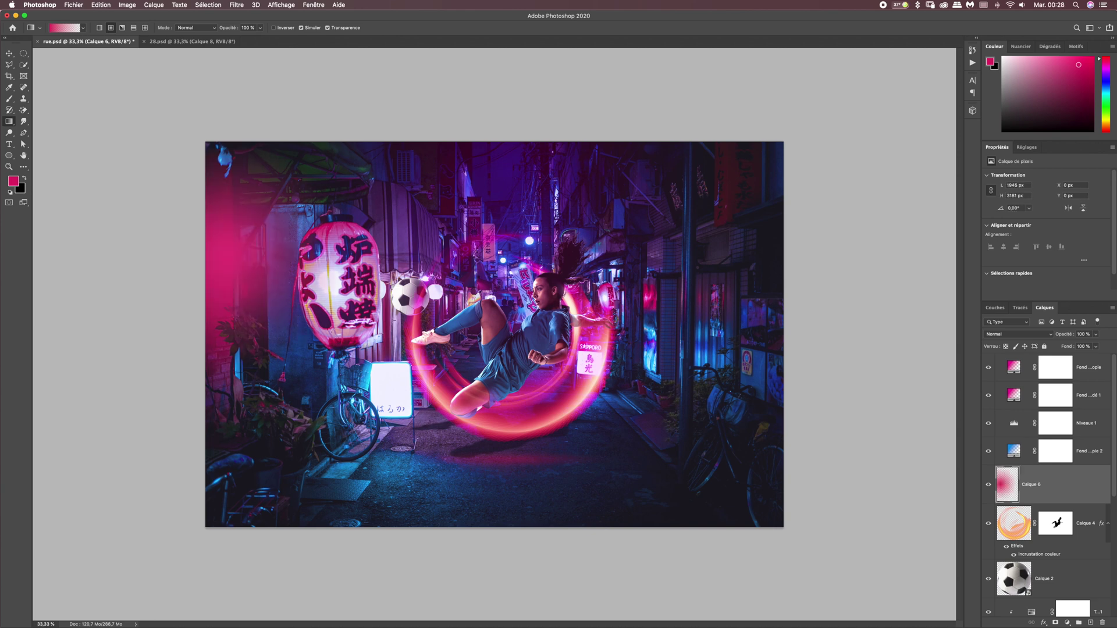
{"action": "left_click", "coordinate": [1002, 336]}
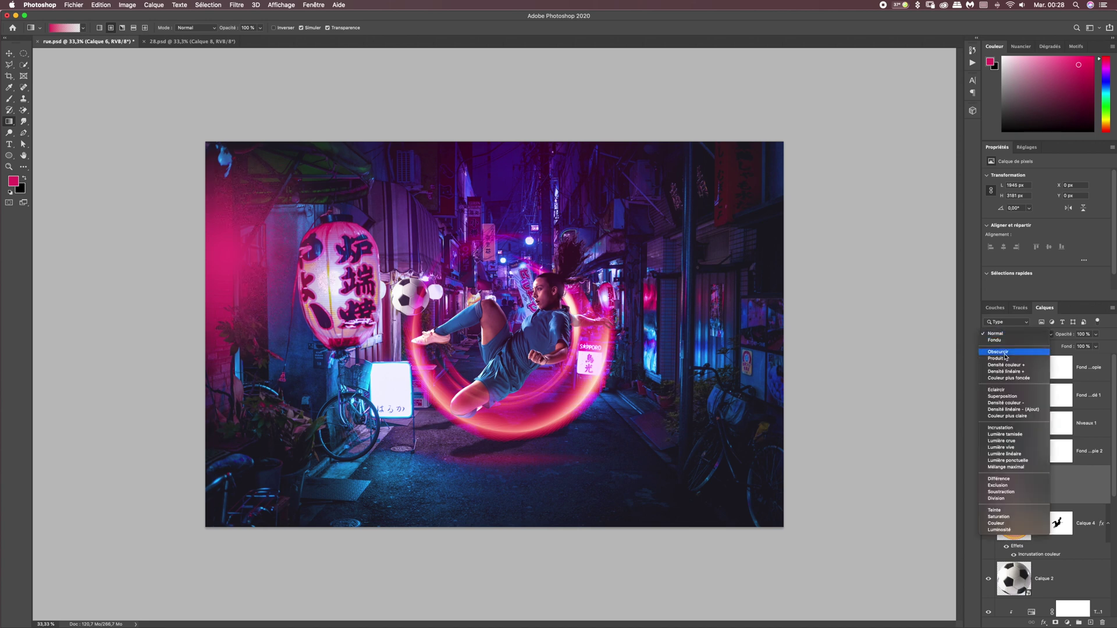
{"action": "left_click", "coordinate": [1008, 429]}
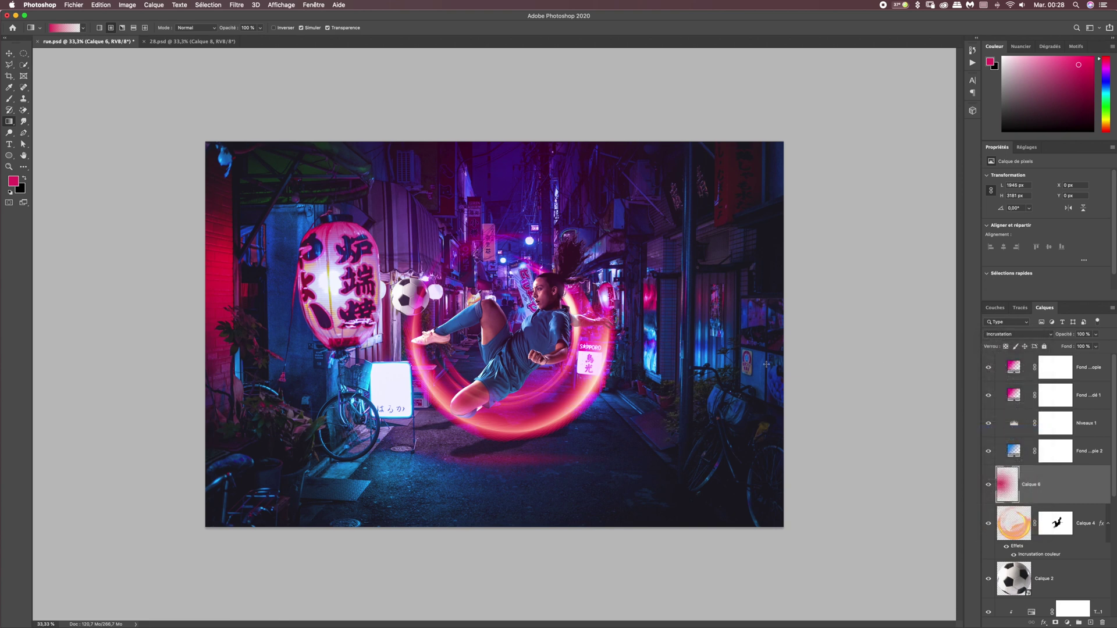
Draw more magenta radial gradients around the signs, lanterns and street on Calque 6, and compare the image with that layer hidden and shown.
{"action": "mouse_move", "coordinate": [474, 222]}
{"action": "left_mouse_down"}
{"action": "mouse_move", "coordinate": [483, 259]}
{"action": "mouse_move", "coordinate": [487, 221]}
{"action": "left_mouse_up"}
{"action": "left_click_drag", "start_coordinate": [446, 176], "coordinate": [465, 302]}
{"action": "left_click_drag", "start_coordinate": [536, 235], "coordinate": [544, 249]}
{"action": "left_click_drag", "start_coordinate": [607, 288], "coordinate": [642, 349]}
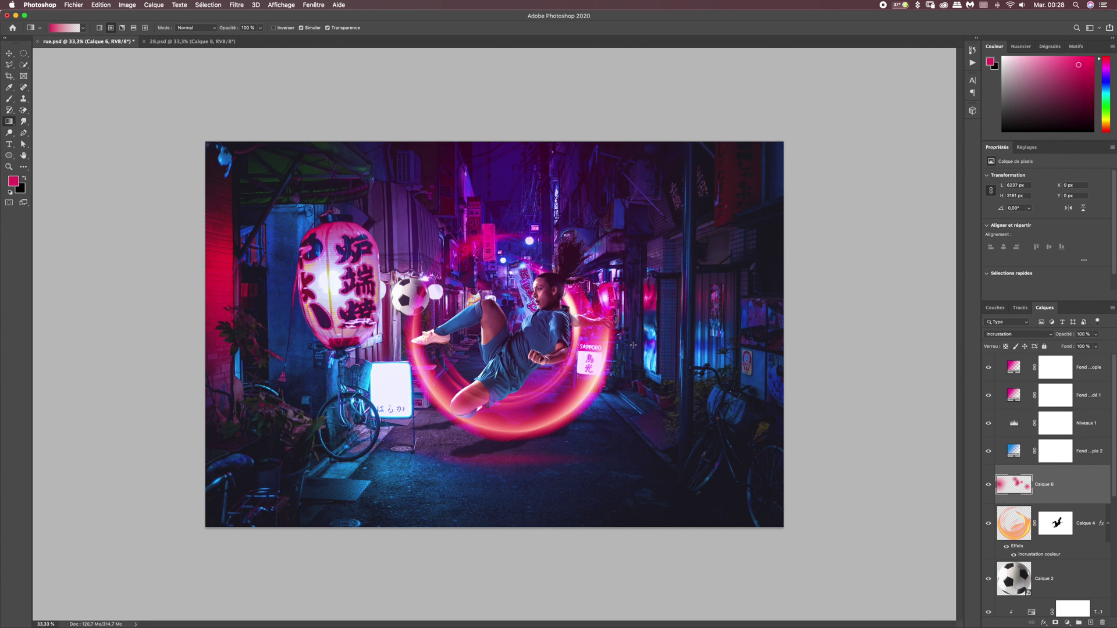
{"action": "left_click_drag", "start_coordinate": [724, 302], "coordinate": [696, 328]}
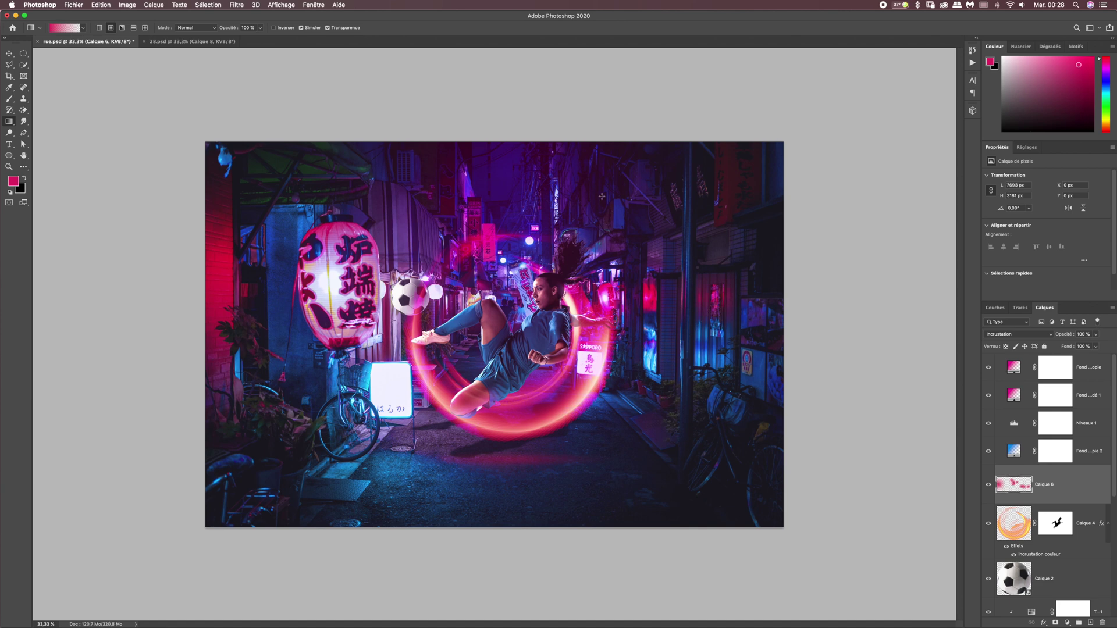
{"action": "left_click_drag", "start_coordinate": [442, 415], "coordinate": [444, 412]}
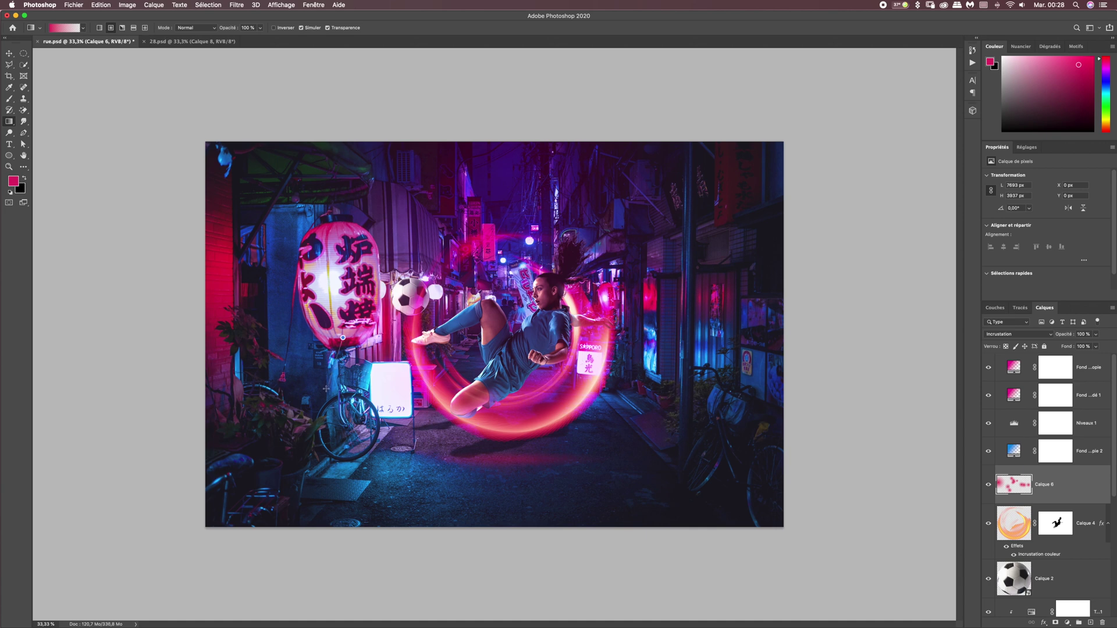
{"action": "left_click_drag", "start_coordinate": [371, 274], "coordinate": [435, 322]}
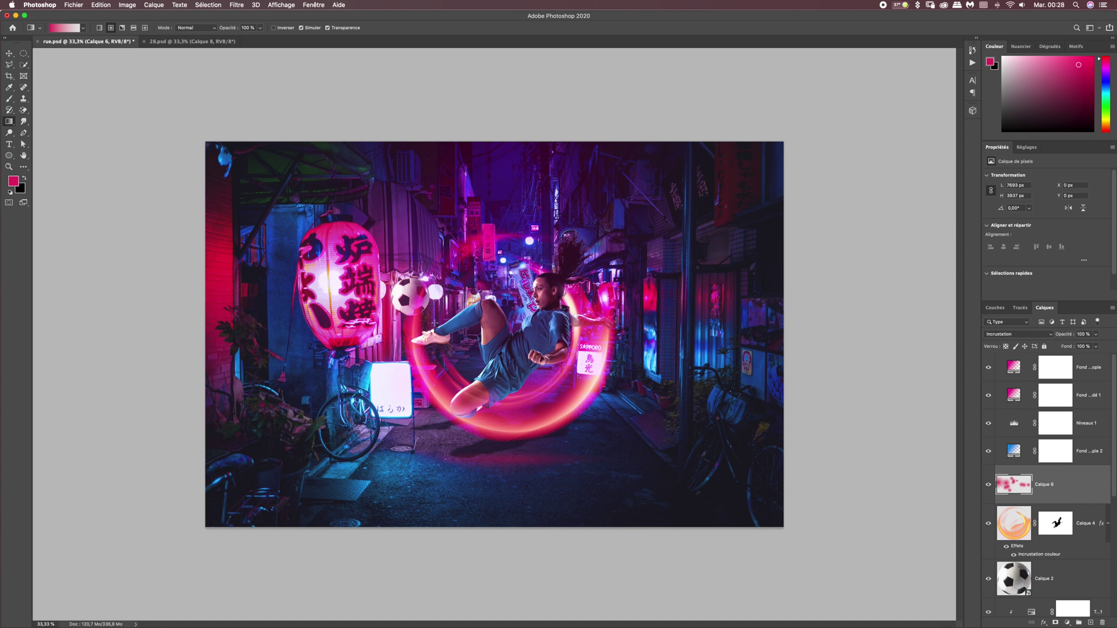
{"action": "left_click_drag", "start_coordinate": [305, 431], "coordinate": [323, 449]}
{"action": "left_click_drag", "start_coordinate": [644, 248], "coordinate": [706, 308]}
{"action": "left_click", "coordinate": [989, 484]}
{"action": "left_click", "coordinate": [989, 484]}
{"action": "left_click", "coordinate": [989, 484]}
{"action": "left_click", "coordinate": [989, 484]}
Add a new layer above Calque 6 and set its blend mode to Incrustation.
{"action": "left_click", "coordinate": [1091, 623]}
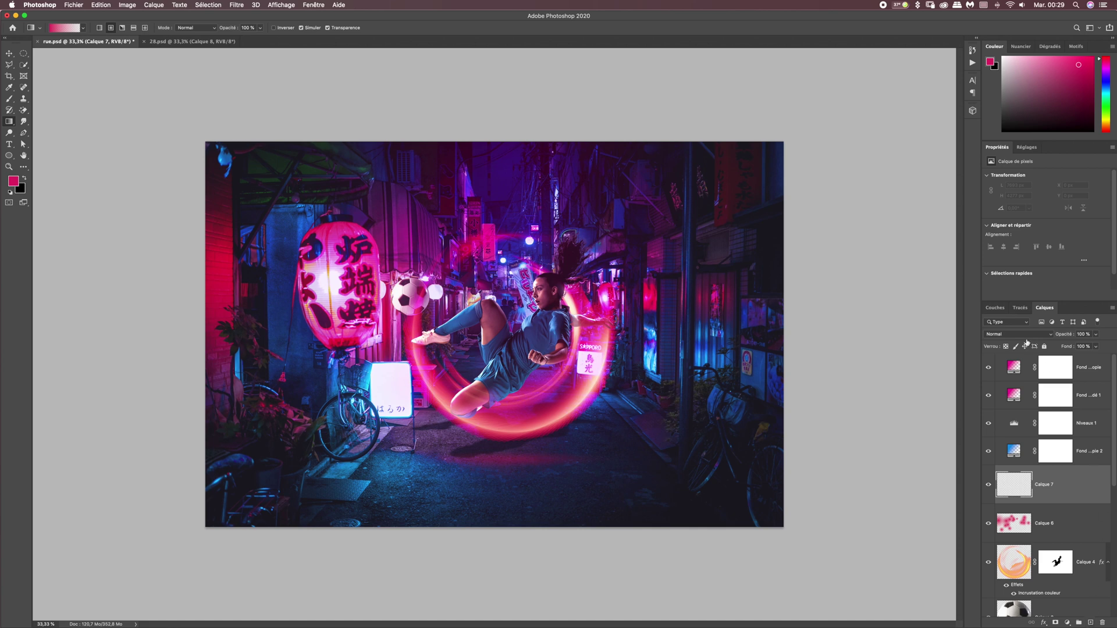
{"action": "left_click", "coordinate": [1005, 336]}
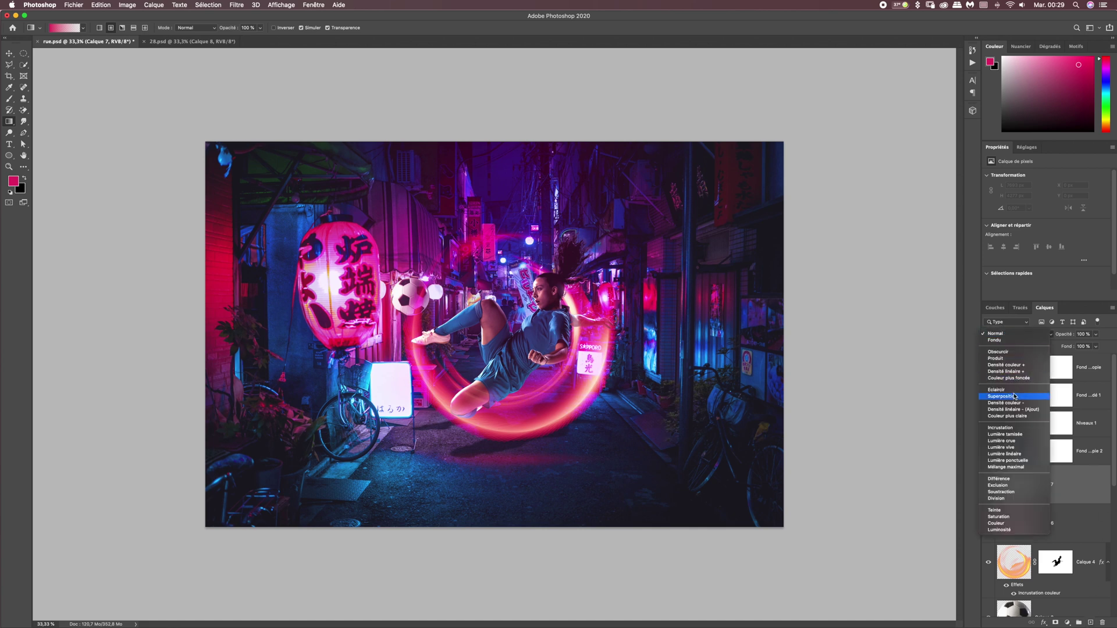
{"action": "left_click", "coordinate": [1008, 429]}
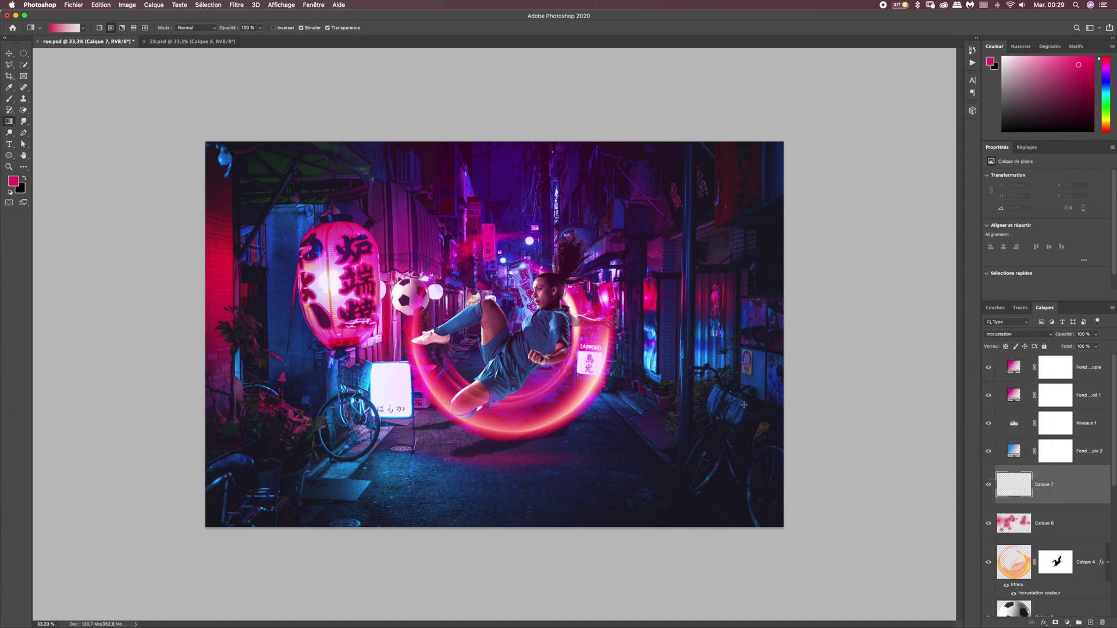
Sample the blue edge of the white street sign and refine it to bright blue, #12a0ec, as the foreground colour.
{"action": "left_click", "coordinate": [13, 182]}
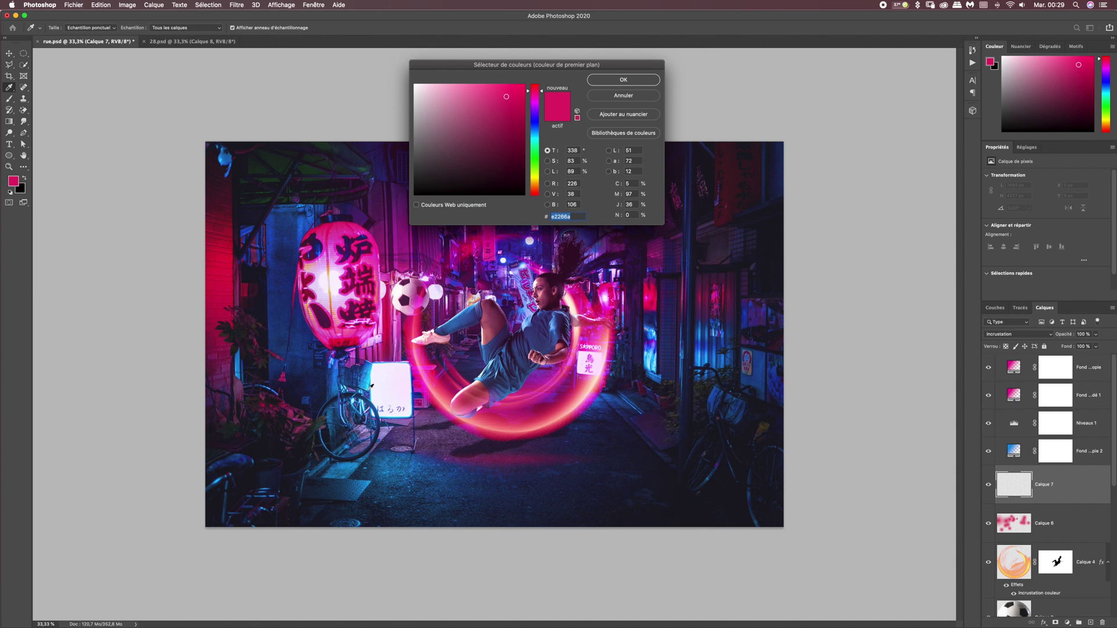
{"action": "left_click", "coordinate": [368, 379]}
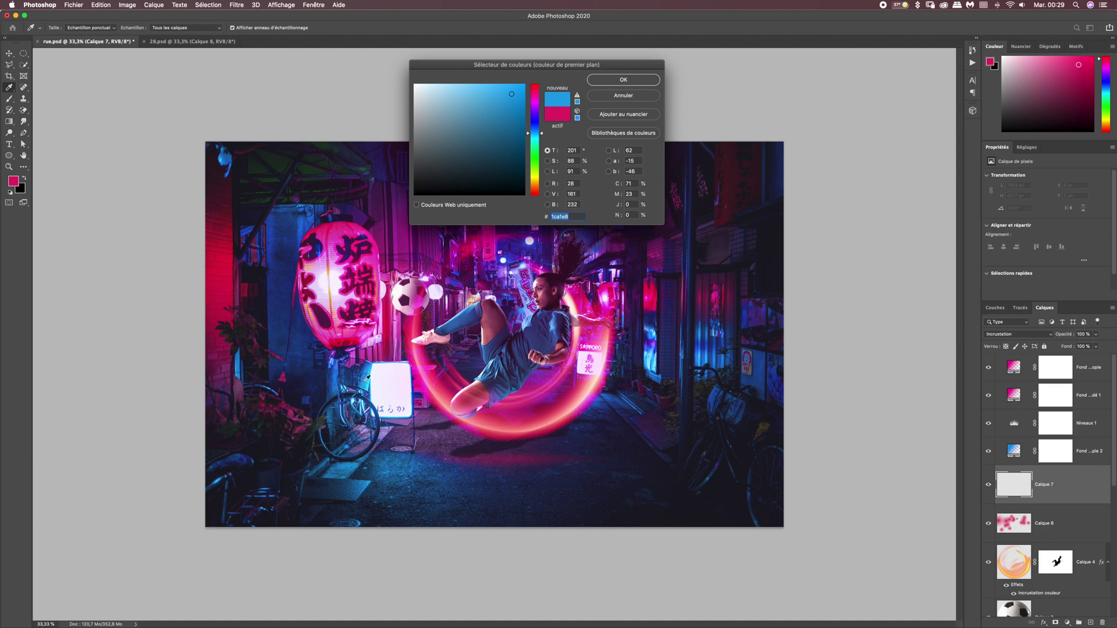
{"action": "left_click", "coordinate": [517, 92]}
{"action": "left_click", "coordinate": [627, 80]}
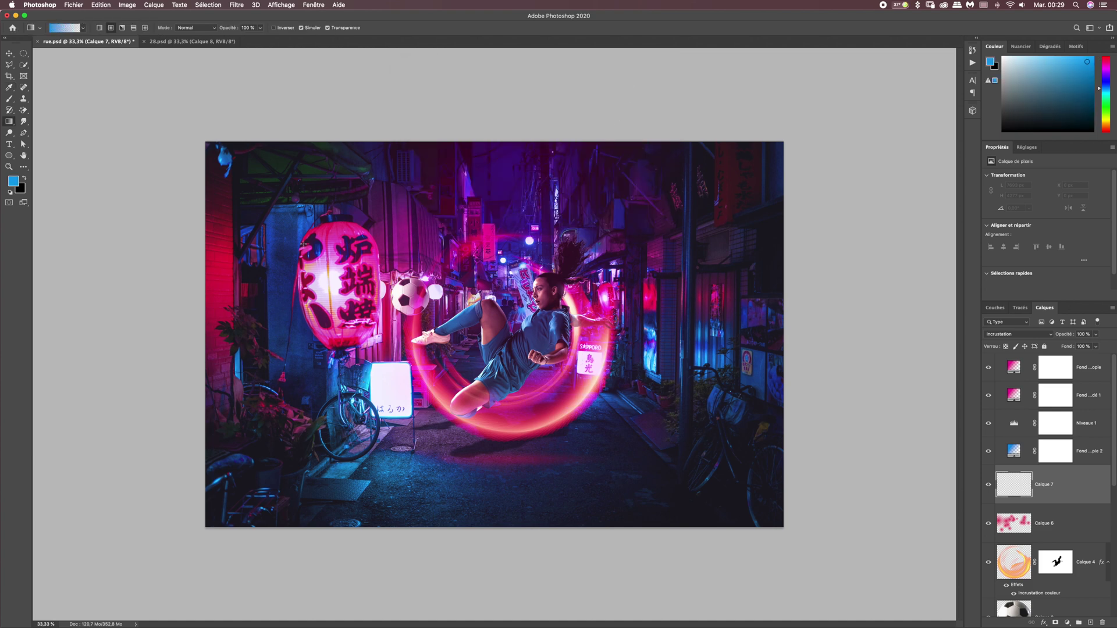
Draw blue radial gradients across the street, walls and signs on Calque 7, and compare the image with that layer hidden and shown.
{"action": "left_click_drag", "start_coordinate": [370, 395], "coordinate": [401, 421]}
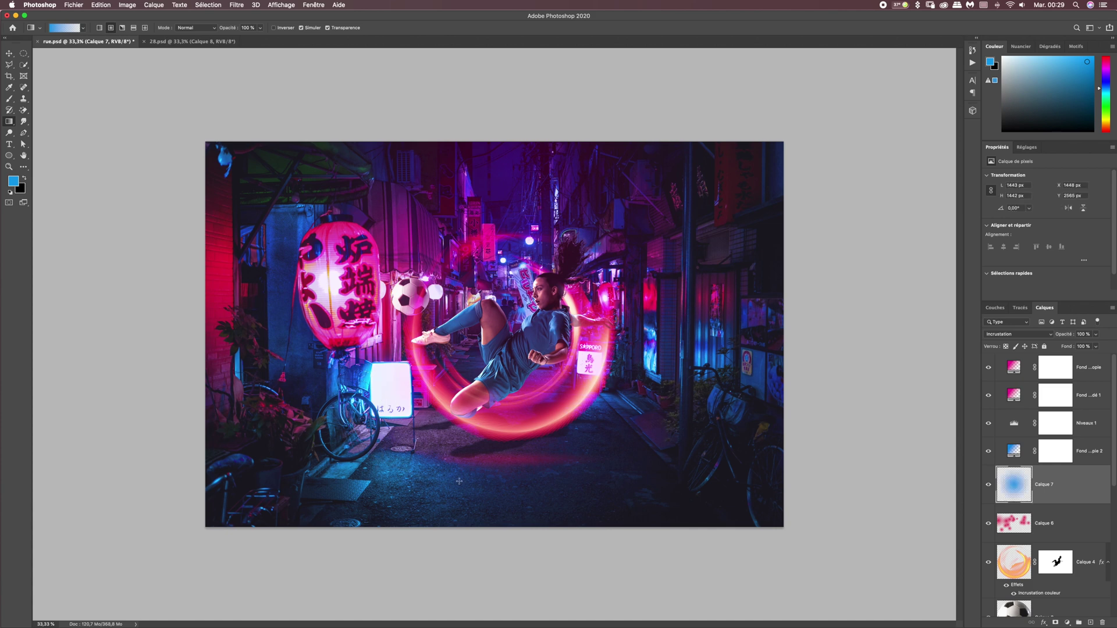
{"action": "left_click_drag", "start_coordinate": [428, 474], "coordinate": [456, 472]}
{"action": "left_click_drag", "start_coordinate": [292, 229], "coordinate": [304, 256]}
{"action": "left_click_drag", "start_coordinate": [417, 183], "coordinate": [420, 214]}
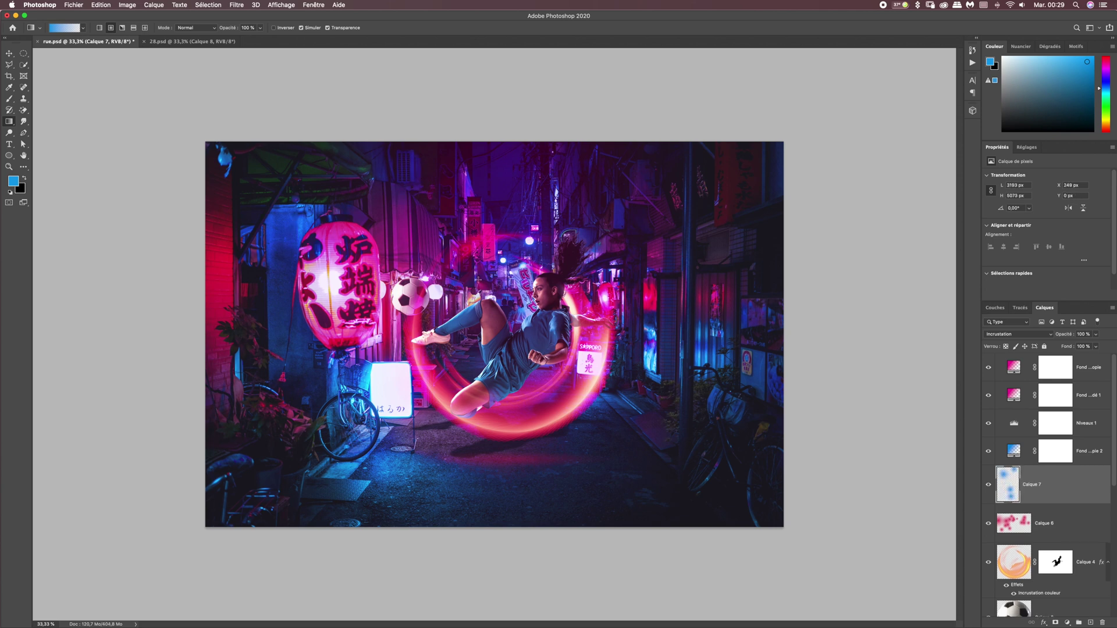
{"action": "left_click_drag", "start_coordinate": [506, 262], "coordinate": [493, 327]}
{"action": "left_click_drag", "start_coordinate": [599, 222], "coordinate": [576, 248]}
{"action": "left_click_drag", "start_coordinate": [656, 336], "coordinate": [628, 383]}
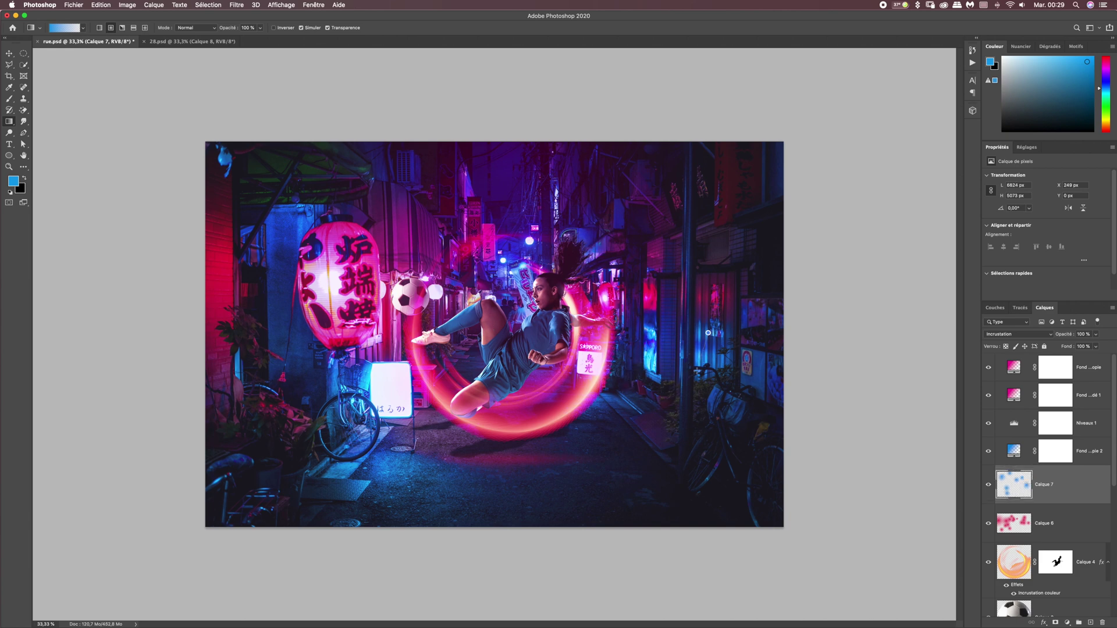
{"action": "left_click_drag", "start_coordinate": [753, 370], "coordinate": [731, 426]}
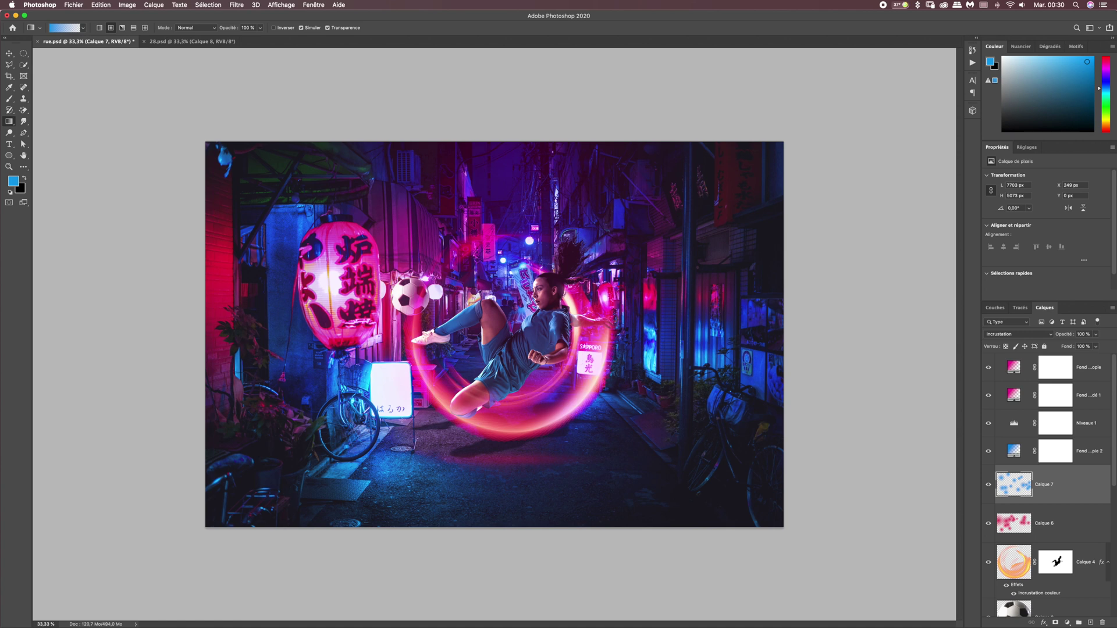
{"action": "left_click", "coordinate": [988, 484]}
{"action": "left_click", "coordinate": [988, 484]}
{"action": "left_click", "coordinate": [988, 484]}
{"action": "left_click", "coordinate": [988, 484]}
Add a new layer above Calque 7 and change the foreground colour to a bright yellow for the Gradient tool.
{"action": "left_click", "coordinate": [1091, 622]}
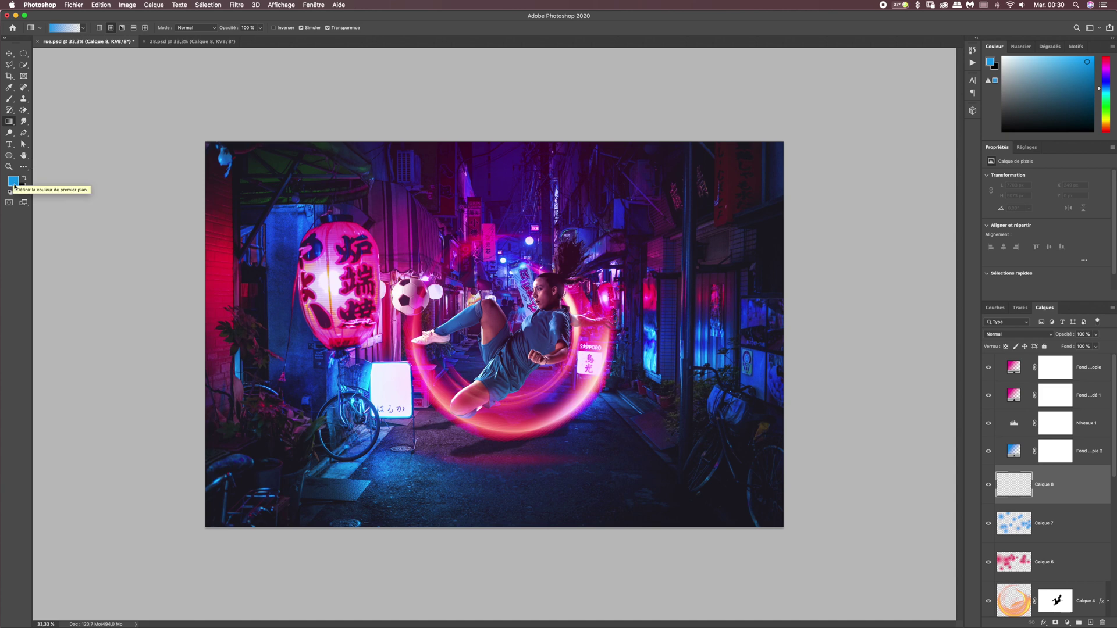
{"action": "left_click", "coordinate": [13, 181]}
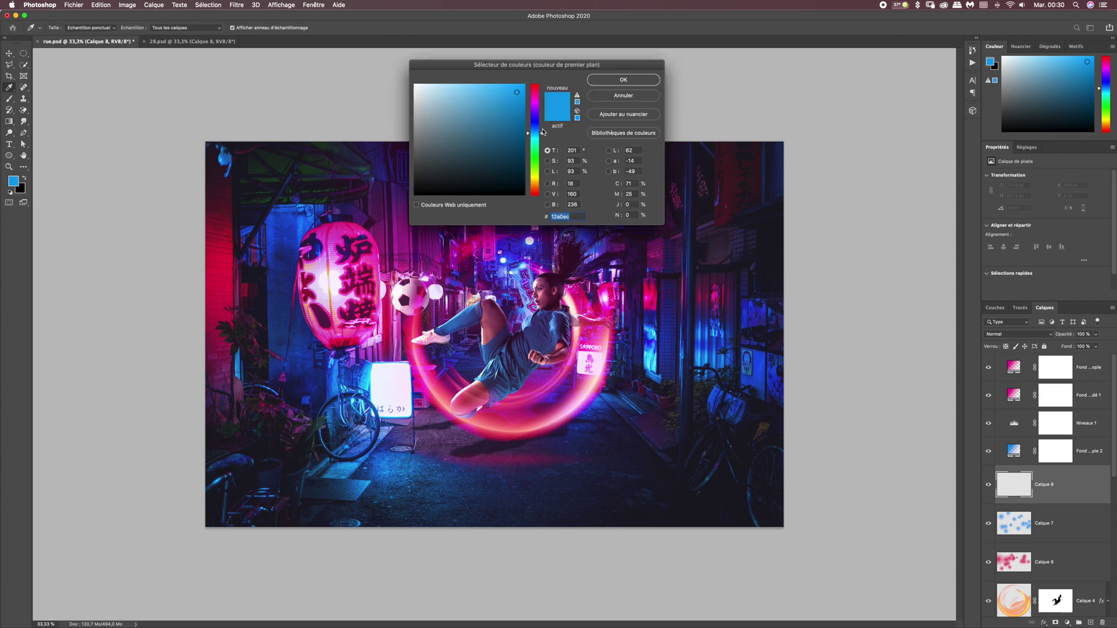
{"action": "left_click_drag", "start_coordinate": [541, 133], "coordinate": [542, 180]}
{"action": "left_click_drag", "start_coordinate": [514, 93], "coordinate": [518, 97]}
{"action": "left_click", "coordinate": [621, 80]}
{"action": "key", "text": "g"}
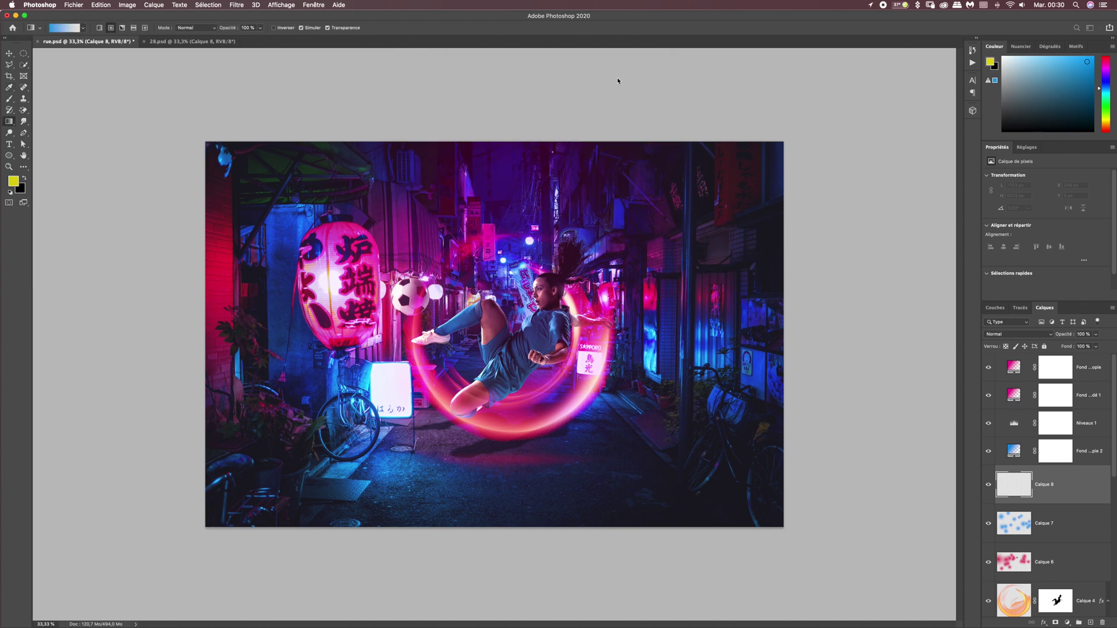
Set Calque 8 to Incrustation and draw a small yellow radial gradient over the light behind the player's raised knee.
{"action": "left_click", "coordinate": [1003, 335]}
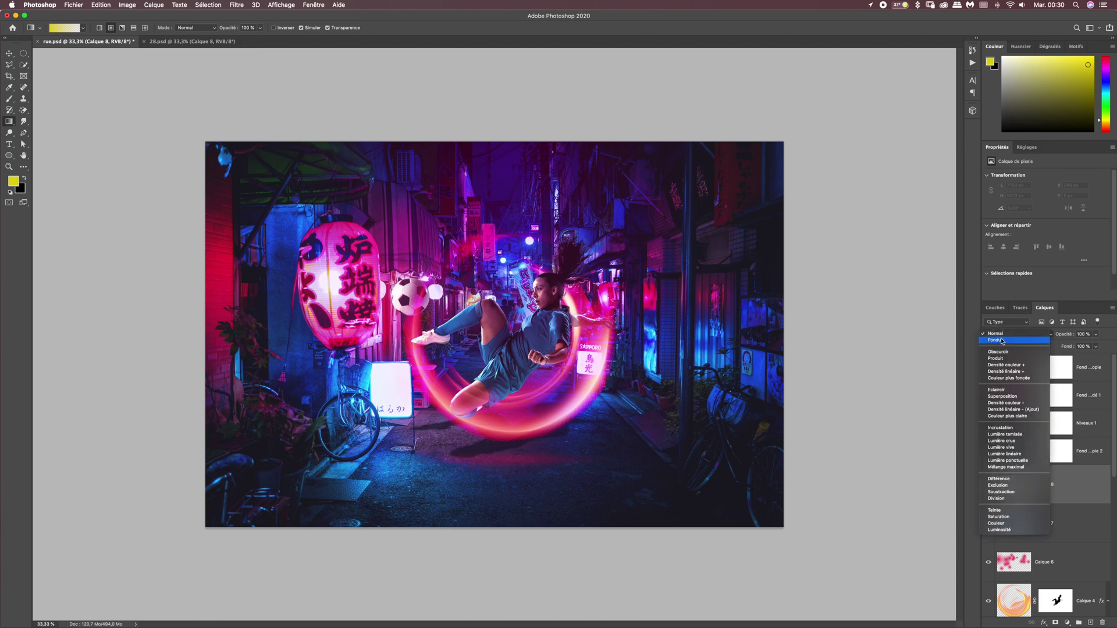
{"action": "left_click", "coordinate": [1015, 427]}
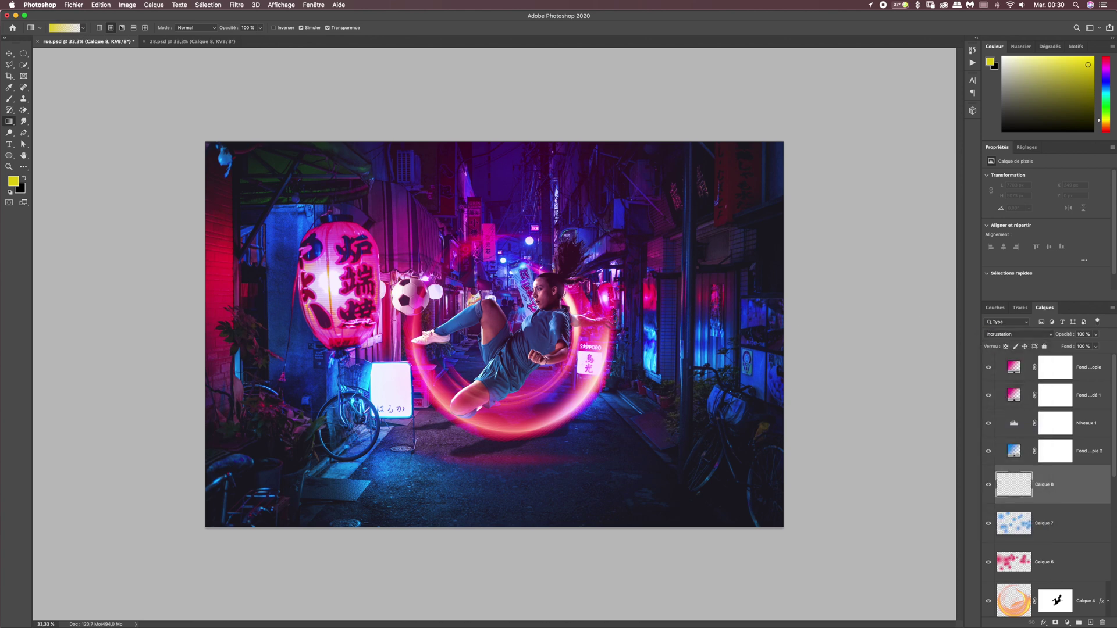
{"action": "left_click_drag", "start_coordinate": [478, 298], "coordinate": [496, 330]}
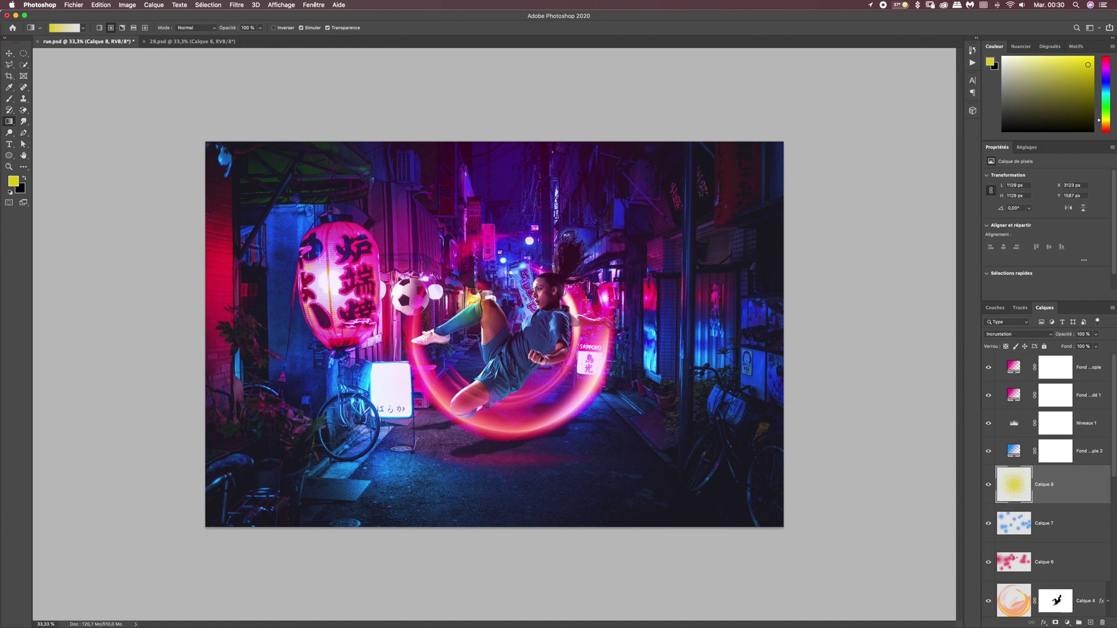
Draw more small yellow radial gradients on Calque 8 around the player, raised foot and lantern, and compare the image with the layer hidden and shown.
{"action": "left_click_drag", "start_coordinate": [573, 298], "coordinate": [582, 317]}
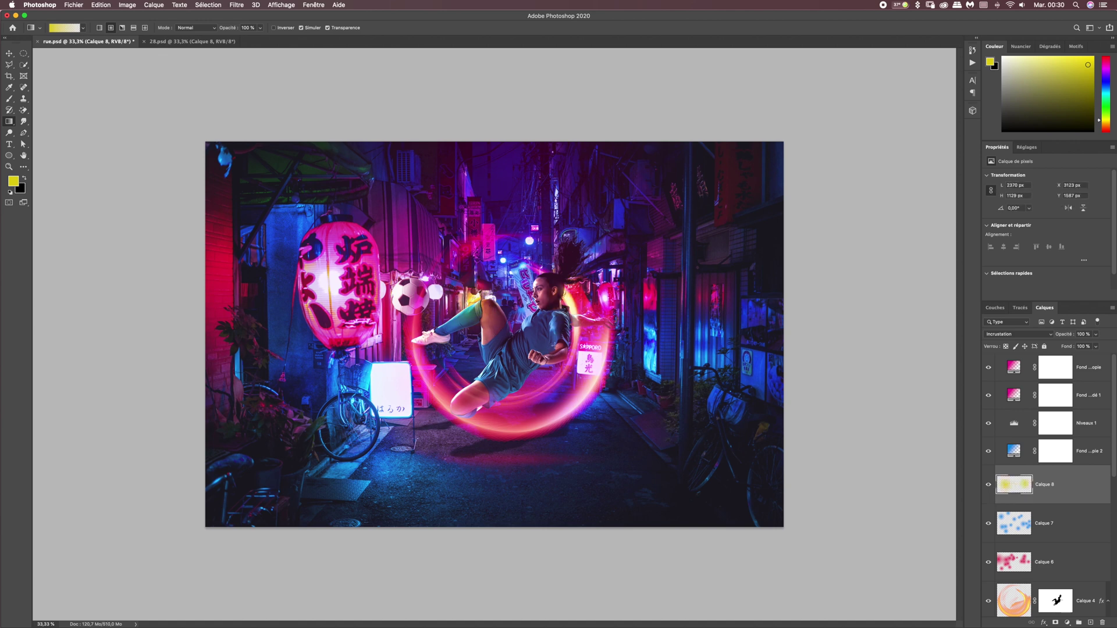
{"action": "left_click_drag", "start_coordinate": [544, 269], "coordinate": [568, 286]}
{"action": "left_click_drag", "start_coordinate": [511, 247], "coordinate": [499, 257]}
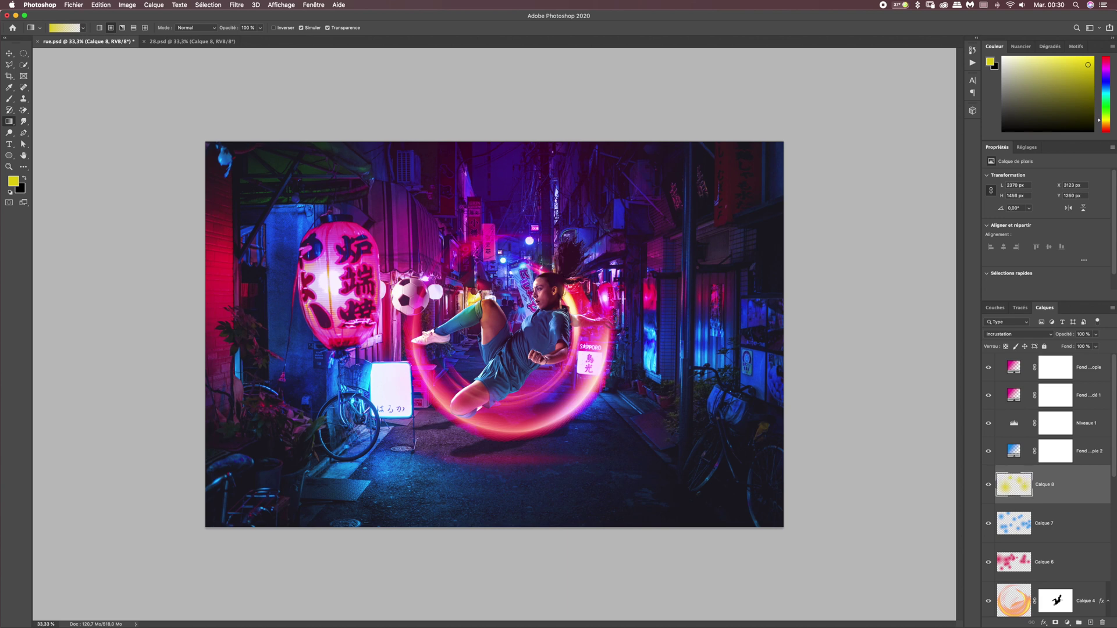
{"action": "left_click_drag", "start_coordinate": [595, 255], "coordinate": [615, 279]}
{"action": "left_click_drag", "start_coordinate": [441, 398], "coordinate": [470, 364]}
{"action": "key", "text": "ctrl+z"}
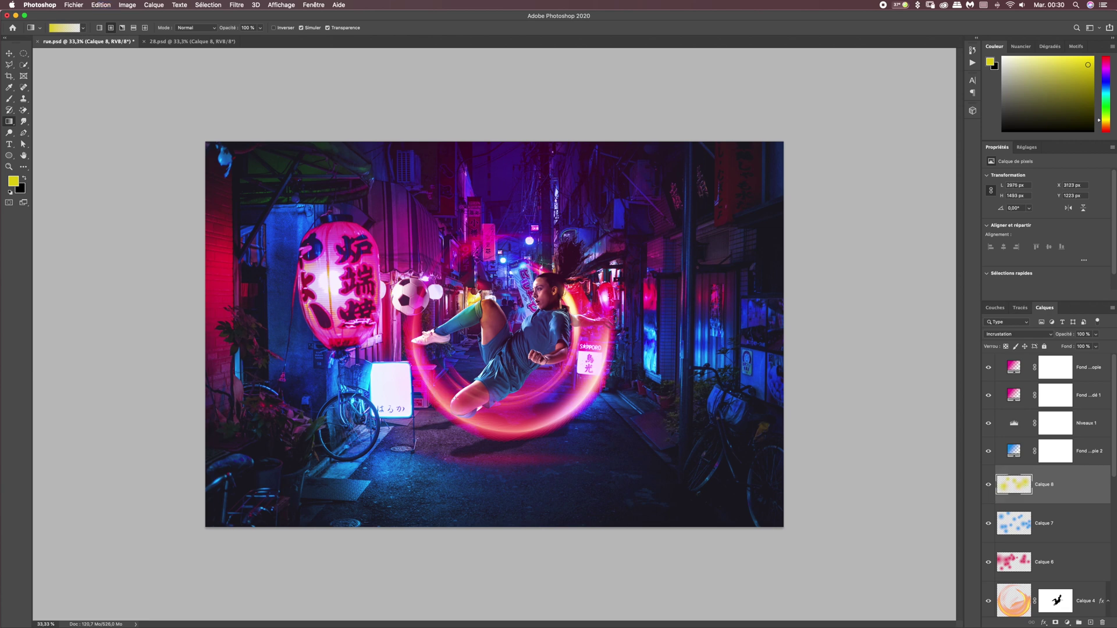
{"action": "left_click_drag", "start_coordinate": [420, 344], "coordinate": [435, 349]}
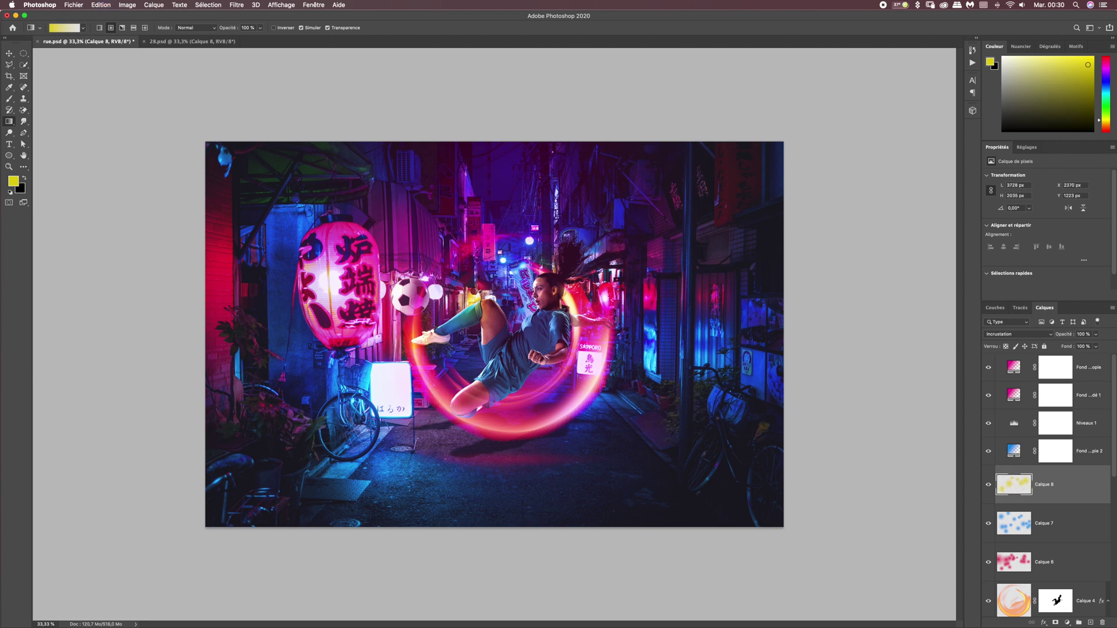
{"action": "left_click_drag", "start_coordinate": [331, 291], "coordinate": [359, 317]}
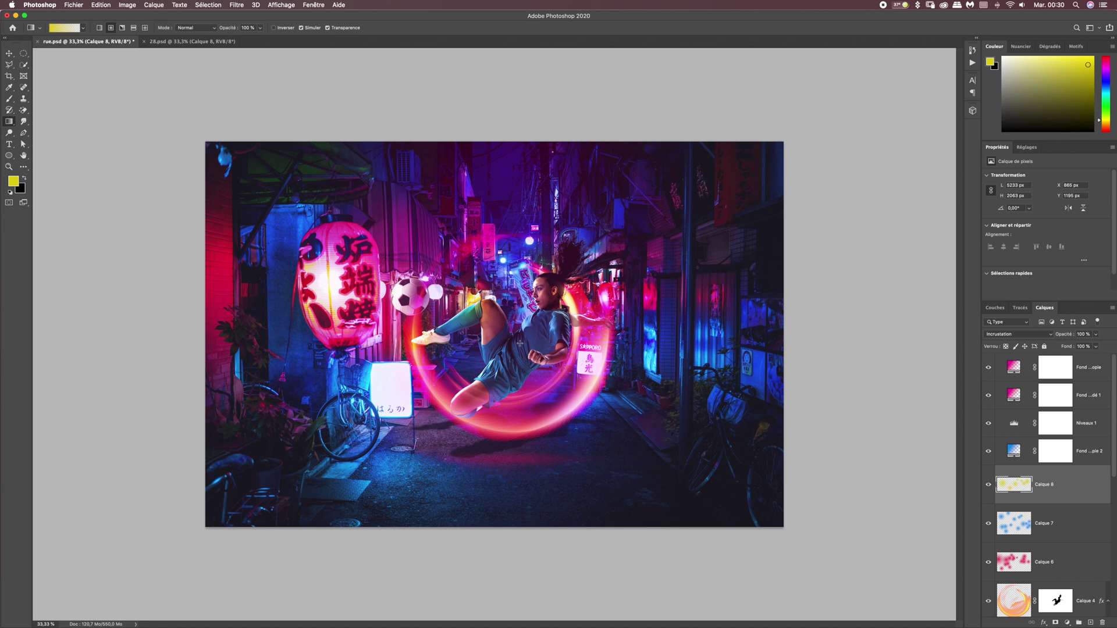
{"action": "left_click", "coordinate": [988, 485]}
{"action": "left_click", "coordinate": [988, 485]}
{"action": "left_click", "coordinate": [988, 486]}
{"action": "left_click", "coordinate": [988, 487]}
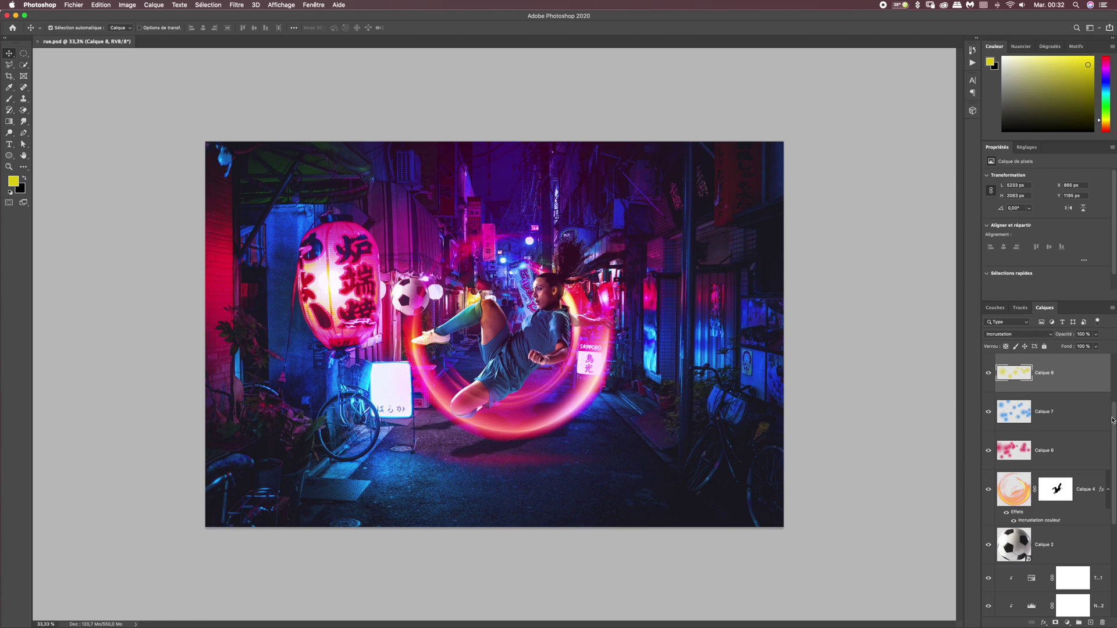
Add a new layer above the player's Teinte/Saturation adjustment, clip it to the player and set its blend mode to Superposition.
{"action": "left_click_drag", "start_coordinate": [1111, 420], "coordinate": [1108, 478]}
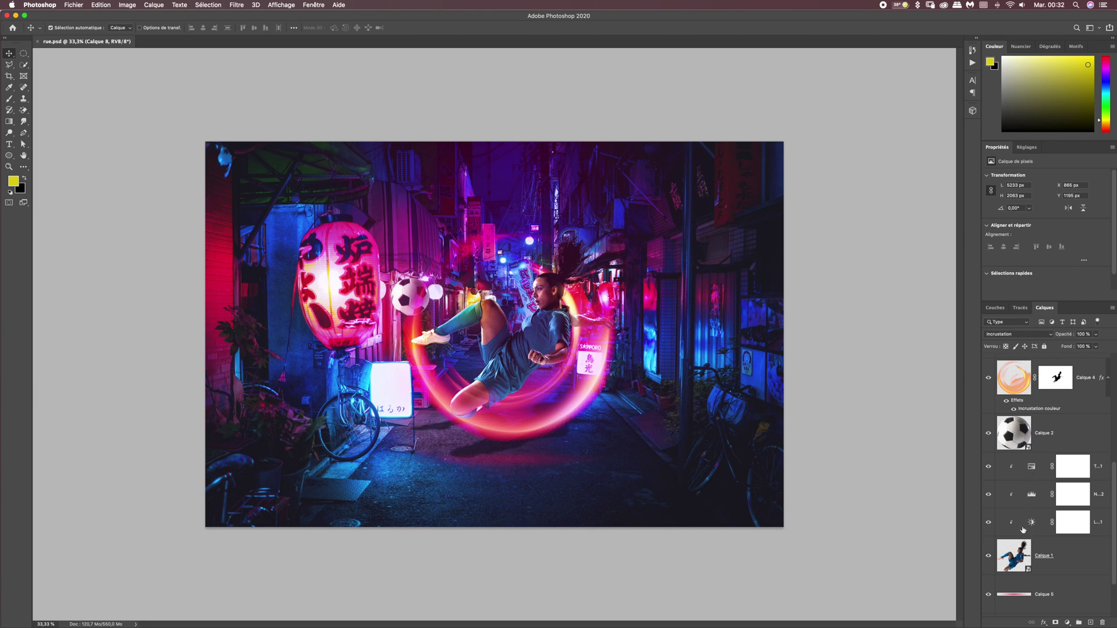
{"action": "left_click", "coordinate": [1031, 469]}
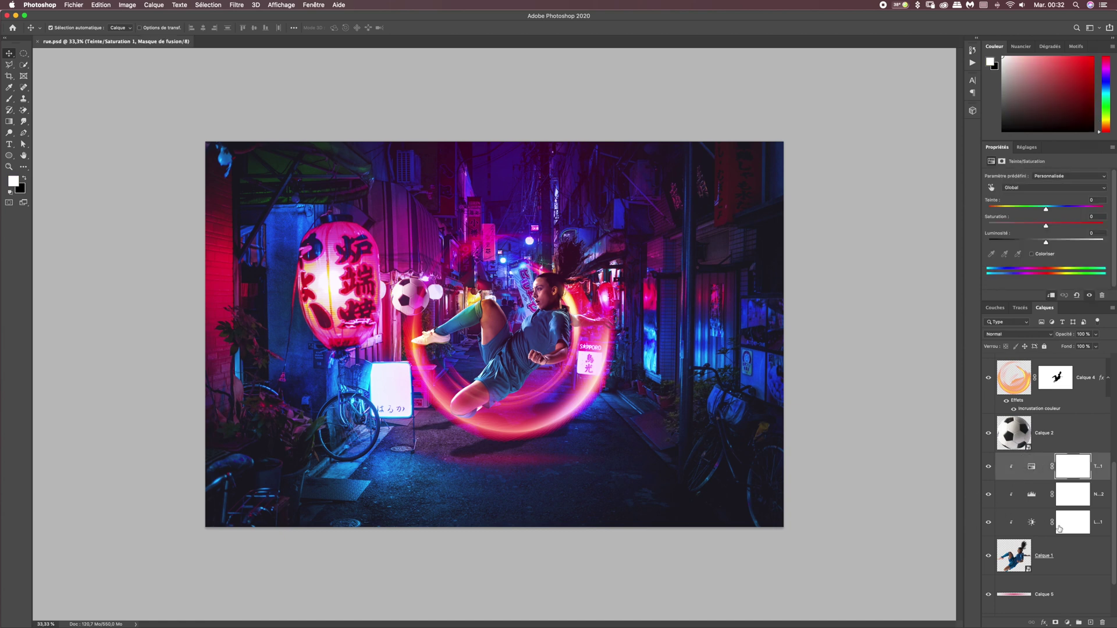
{"action": "left_click", "coordinate": [1091, 623]}
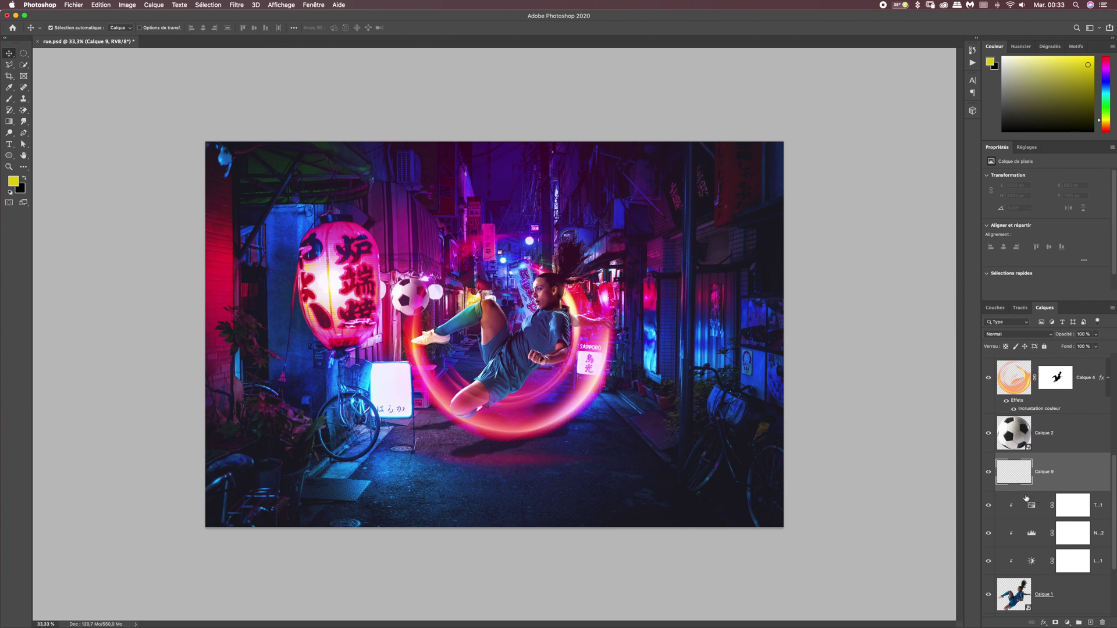
{"action": "left_click", "coordinate": [1031, 493], "text": "alt"}
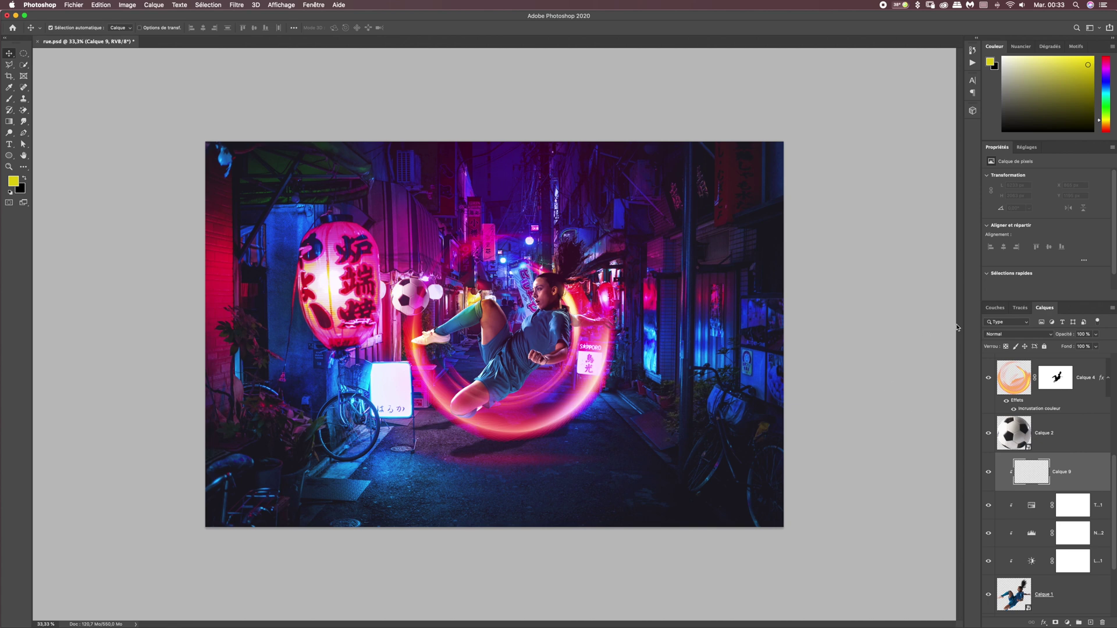
{"action": "left_click", "coordinate": [1004, 335]}
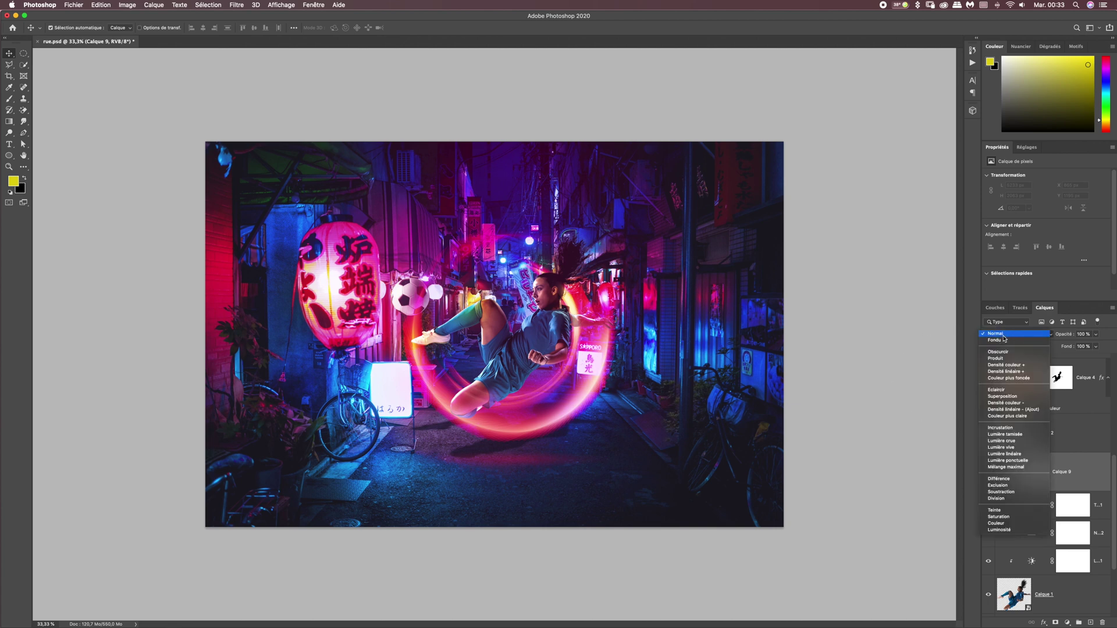
{"action": "left_click", "coordinate": [1004, 397]}
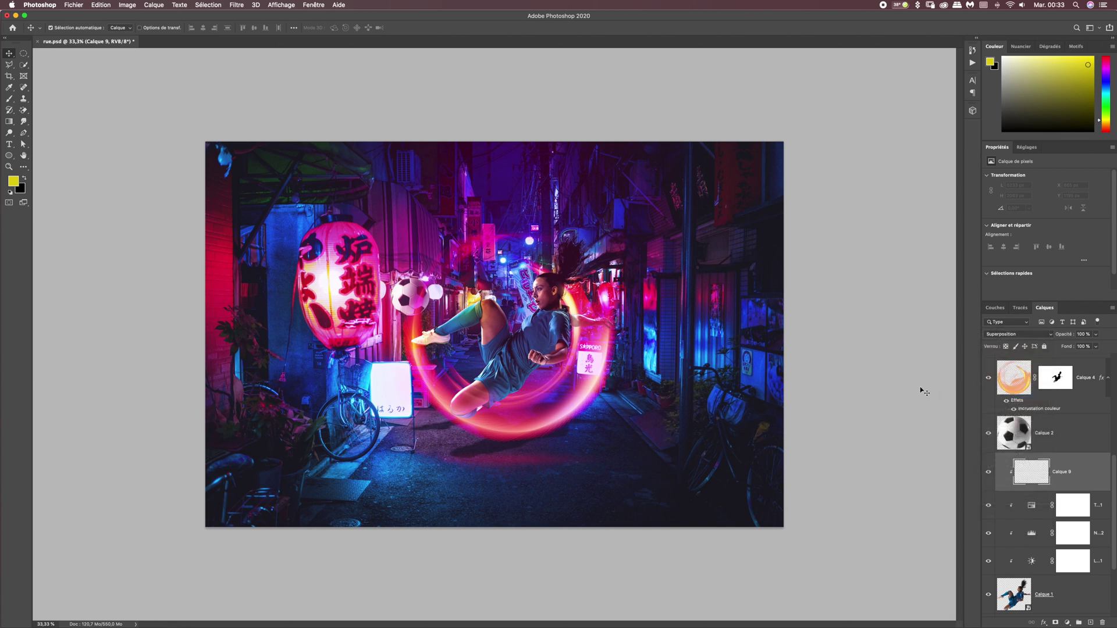
Set up the soft Brush tool with a size of 200 px and an opacity of 100%.
{"action": "left_click", "coordinate": [9, 101]}
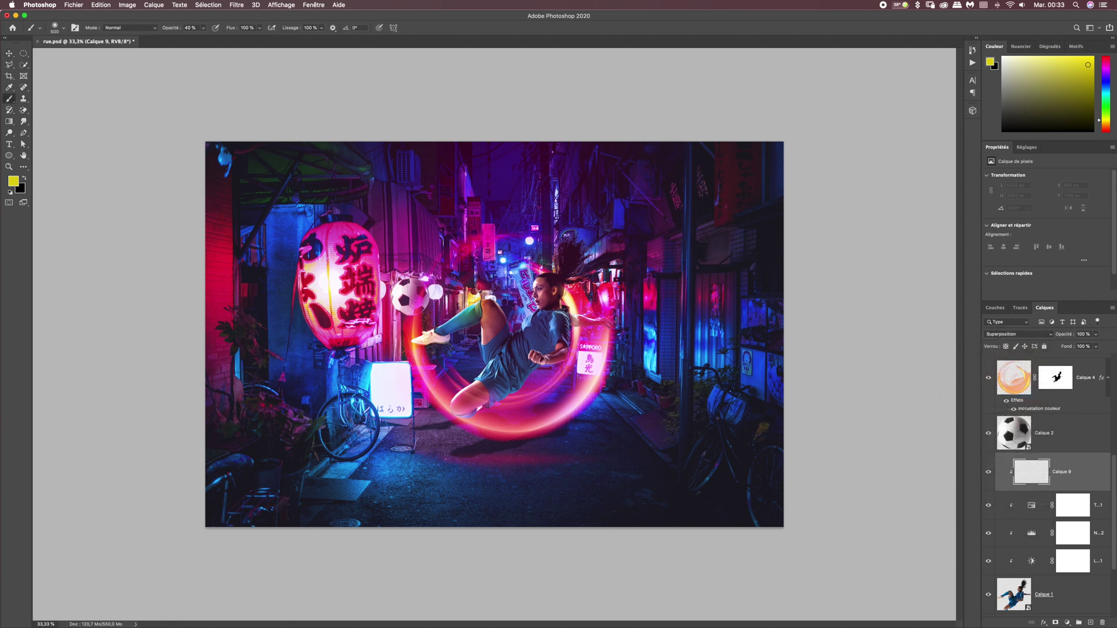
{"action": "left_click", "coordinate": [55, 29]}
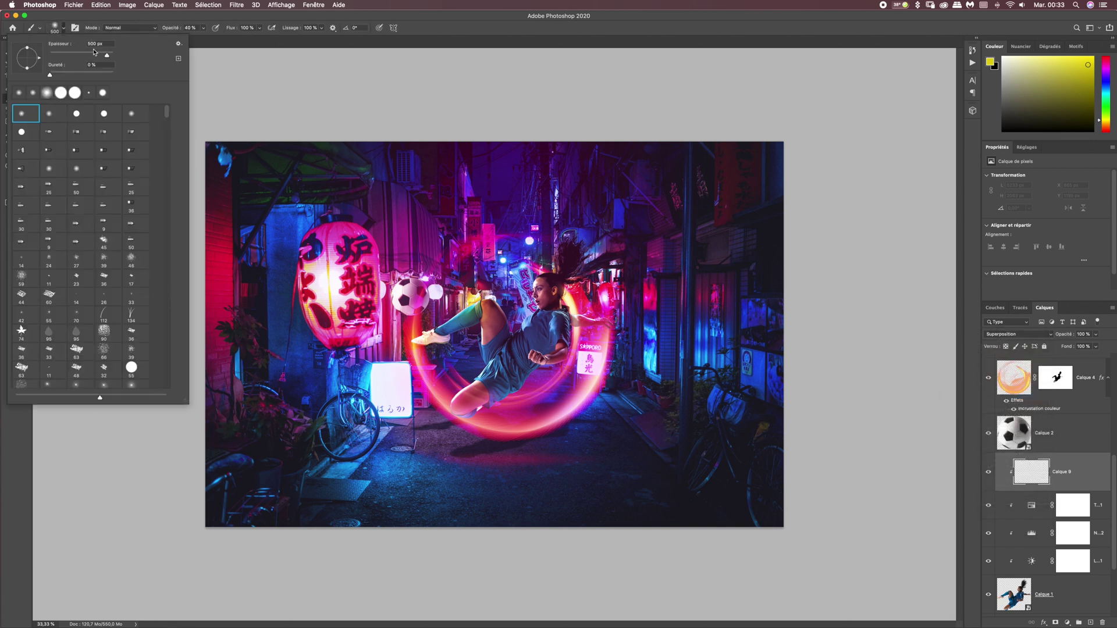
{"action": "left_click", "coordinate": [97, 44]}
{"action": "type", "text": "300"}
{"action": "key", "text": "Return"}
{"action": "type", "text": "200"}
{"action": "key", "text": "Return"}
{"action": "left_click", "coordinate": [204, 29]}
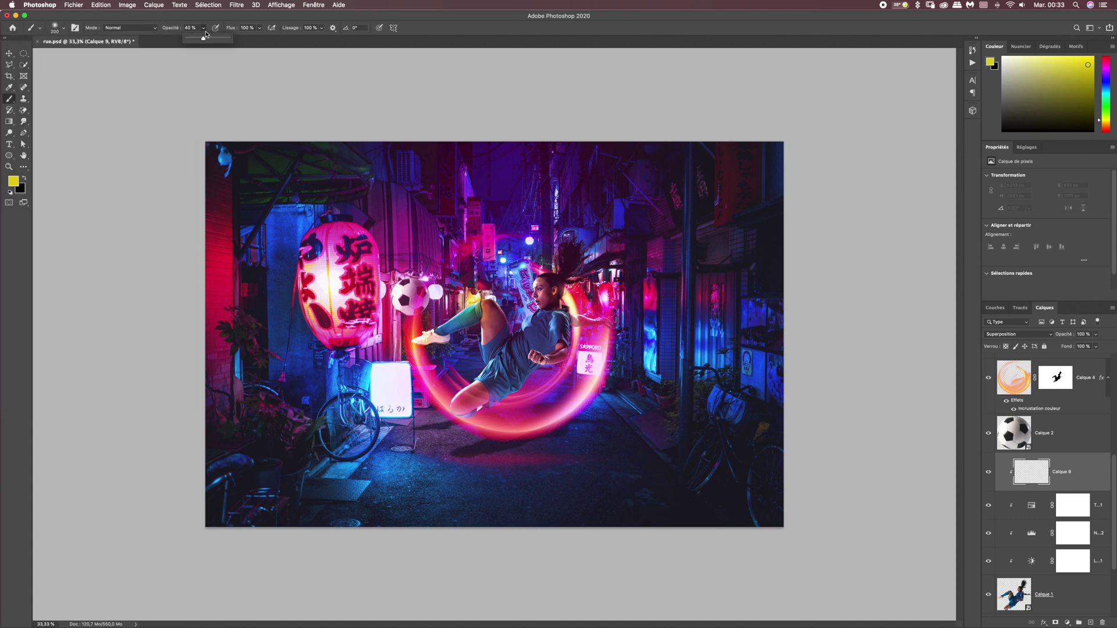
{"action": "left_click", "coordinate": [202, 31]}
{"action": "type", "text": "100"}
Sample the pink of the flame circle, refine it to #ed1670 as the foreground colour, and return to the Brush tool.
{"action": "left_click", "coordinate": [13, 181]}
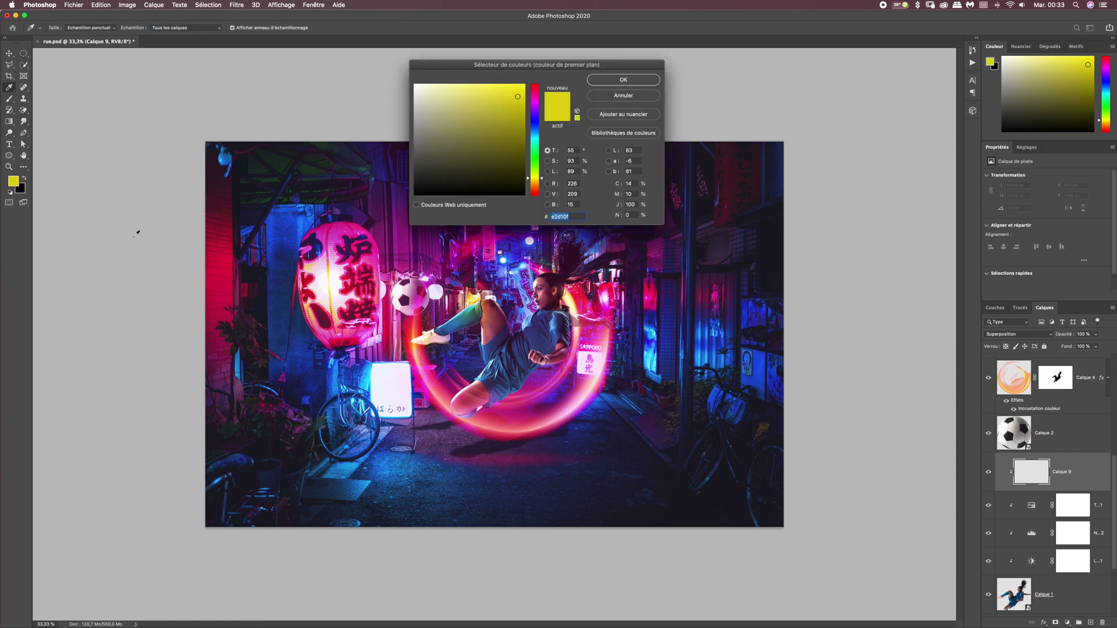
{"action": "left_click", "coordinate": [452, 387]}
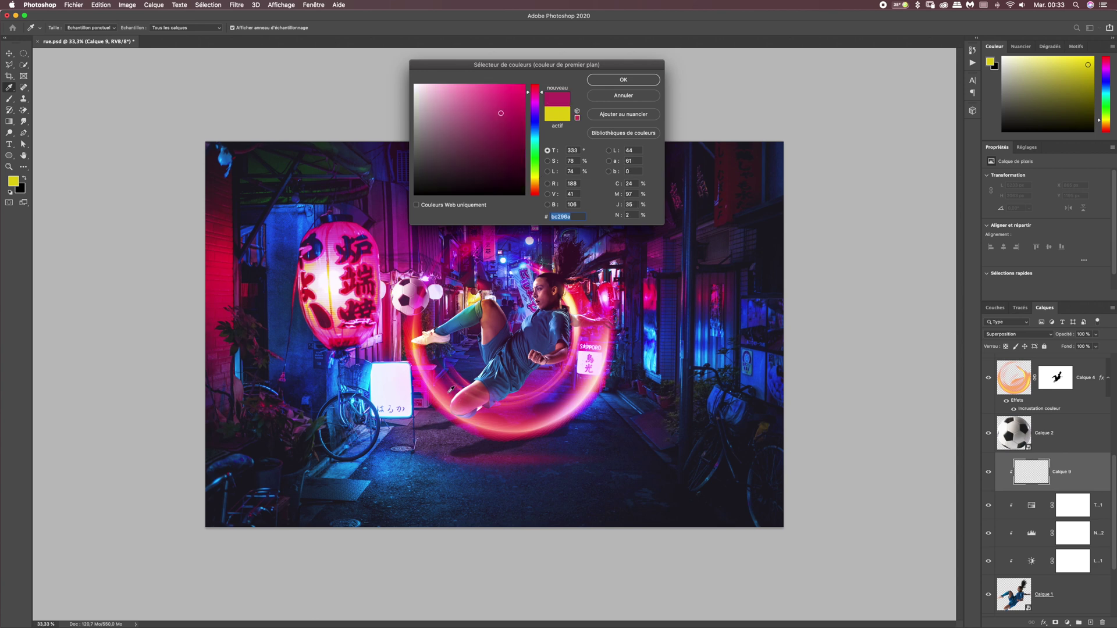
{"action": "left_click", "coordinate": [512, 414]}
{"action": "left_click_drag", "start_coordinate": [502, 105], "coordinate": [516, 91]}
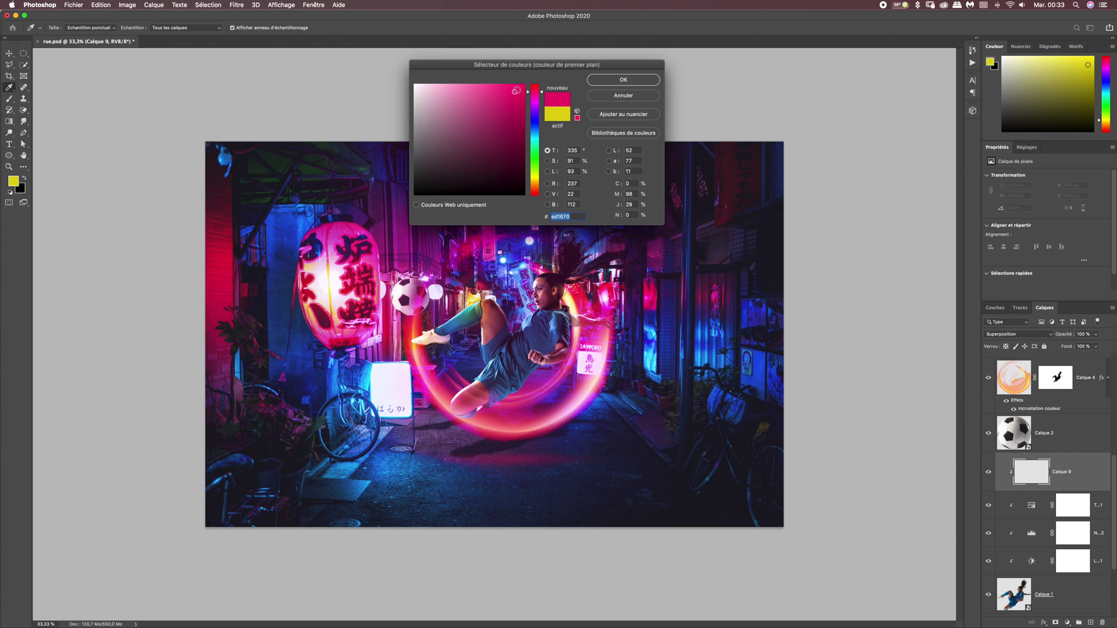
{"action": "left_click", "coordinate": [618, 80]}
{"action": "key", "text": "b"}
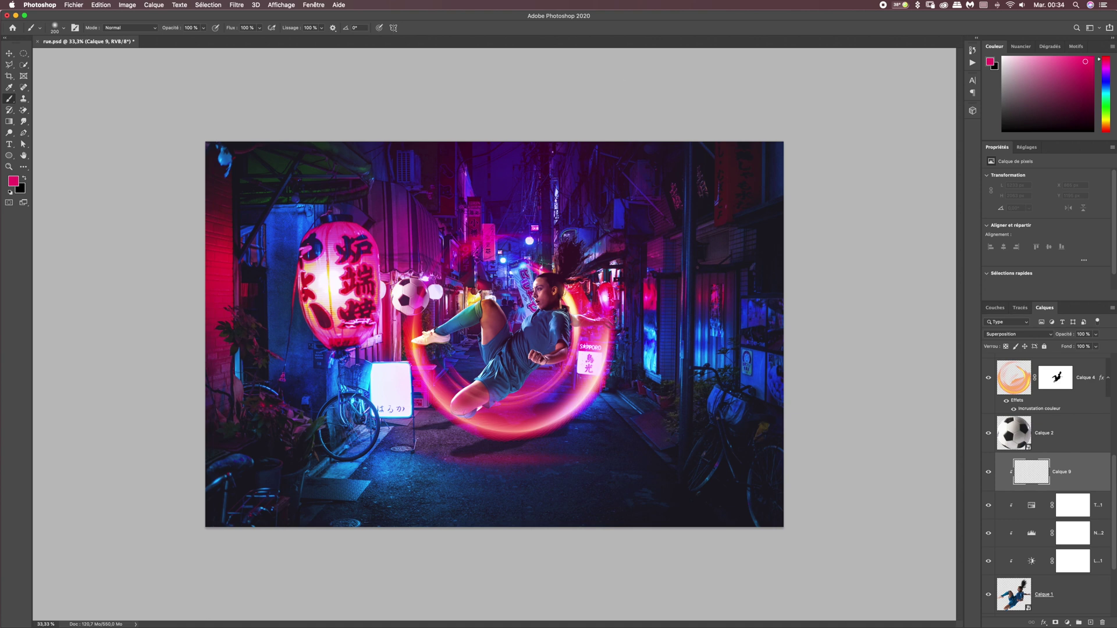
Paint pink light on Calque 9 along the underside of the player's lower leg and shorts, and reduce the layer opacity to 61%.
{"action": "left_click_drag", "start_coordinate": [468, 414], "coordinate": [553, 362]}
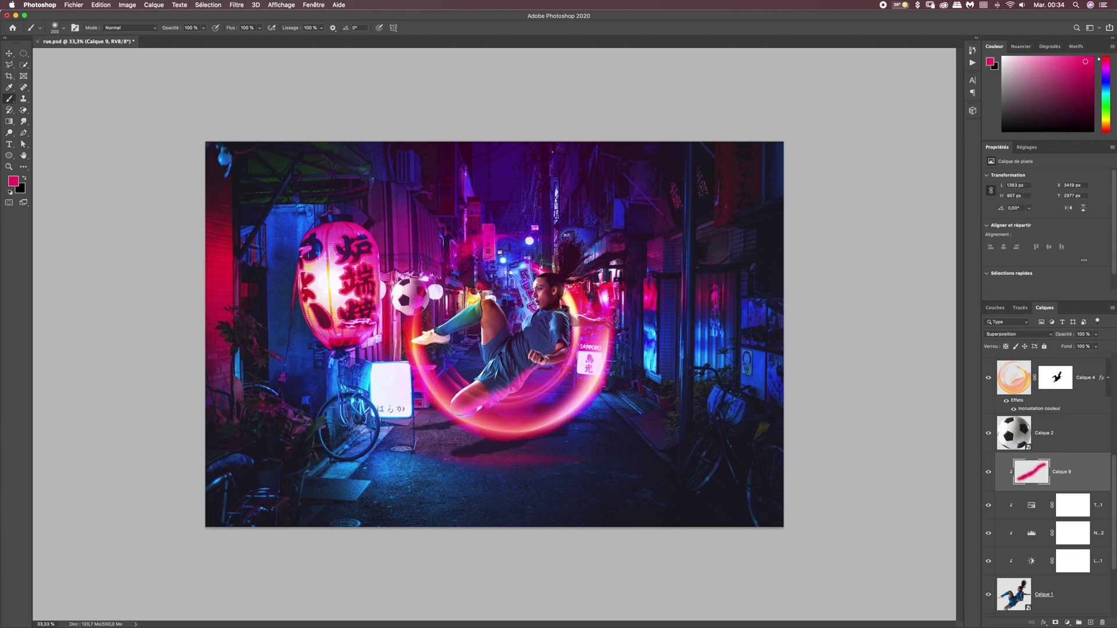
{"action": "left_click_drag", "start_coordinate": [468, 415], "coordinate": [443, 411]}
{"action": "left_click", "coordinate": [1096, 335]}
{"action": "left_click_drag", "start_coordinate": [1096, 346], "coordinate": [1080, 347]}
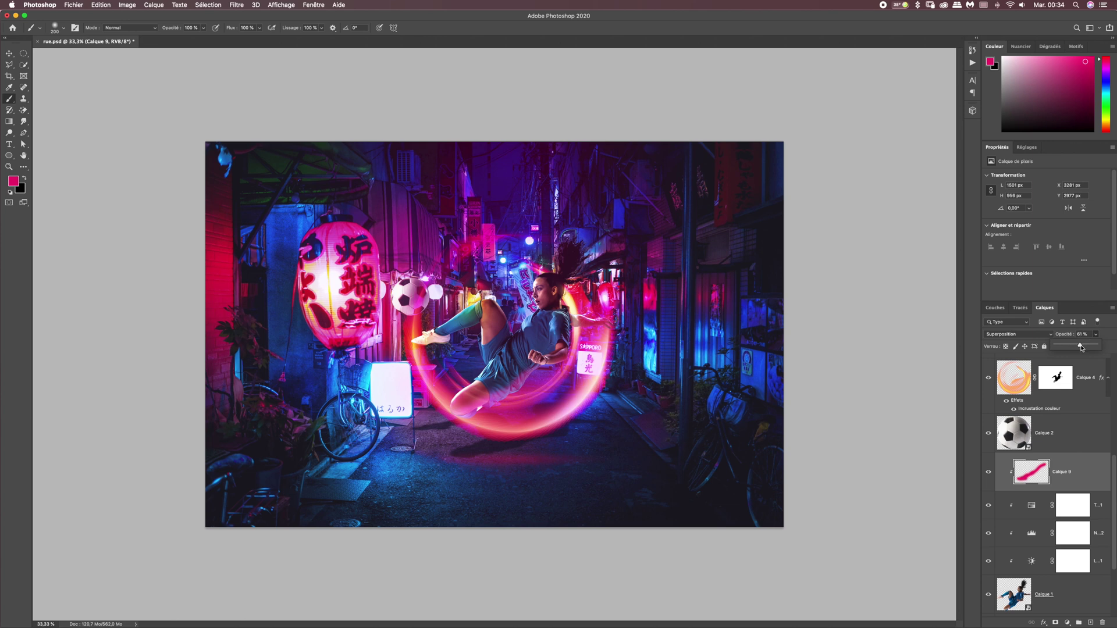
Extend the pink light on Calque 9 to the player's arm, back, raised leg and head, and set the layer opacity to 52%.
{"action": "left_click", "coordinate": [544, 368]}
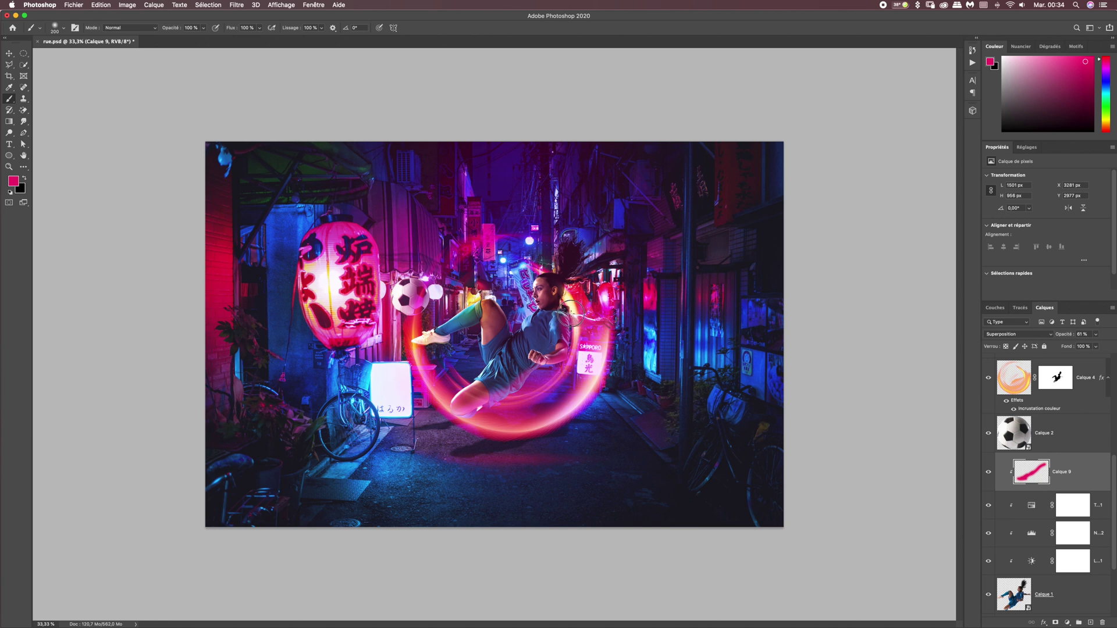
{"action": "mouse_move", "coordinate": [570, 310]}
{"action": "left_mouse_down"}
{"action": "mouse_move", "coordinate": [602, 311]}
{"action": "mouse_move", "coordinate": [577, 362]}
{"action": "left_mouse_up"}
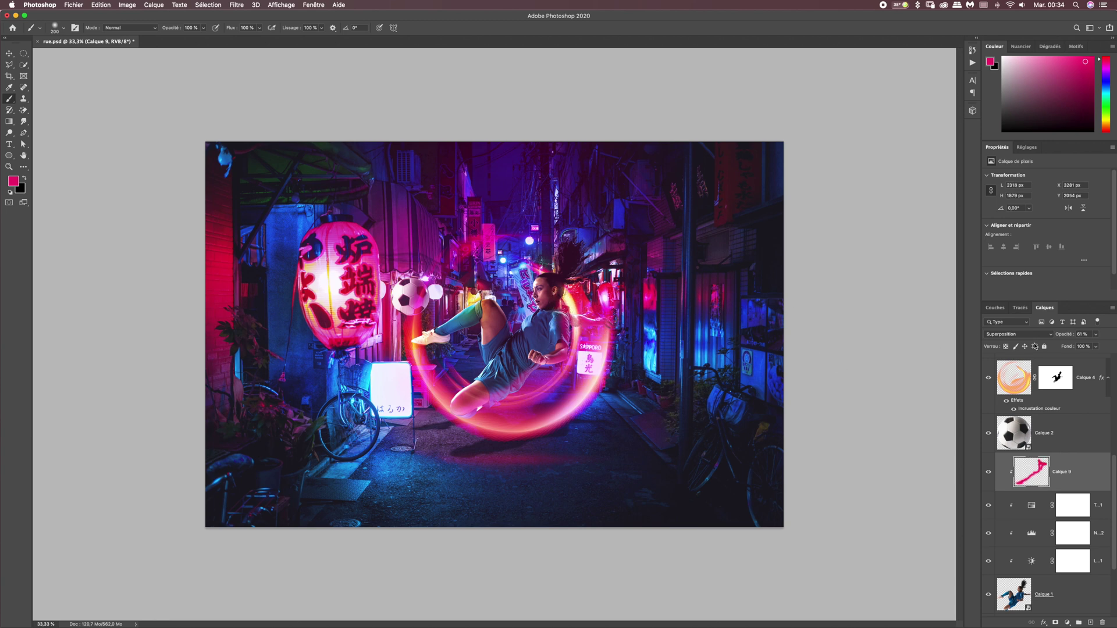
{"action": "left_click", "coordinate": [1094, 335]}
{"action": "left_click", "coordinate": [510, 323]}
{"action": "left_click_drag", "start_coordinate": [504, 304], "coordinate": [477, 288]}
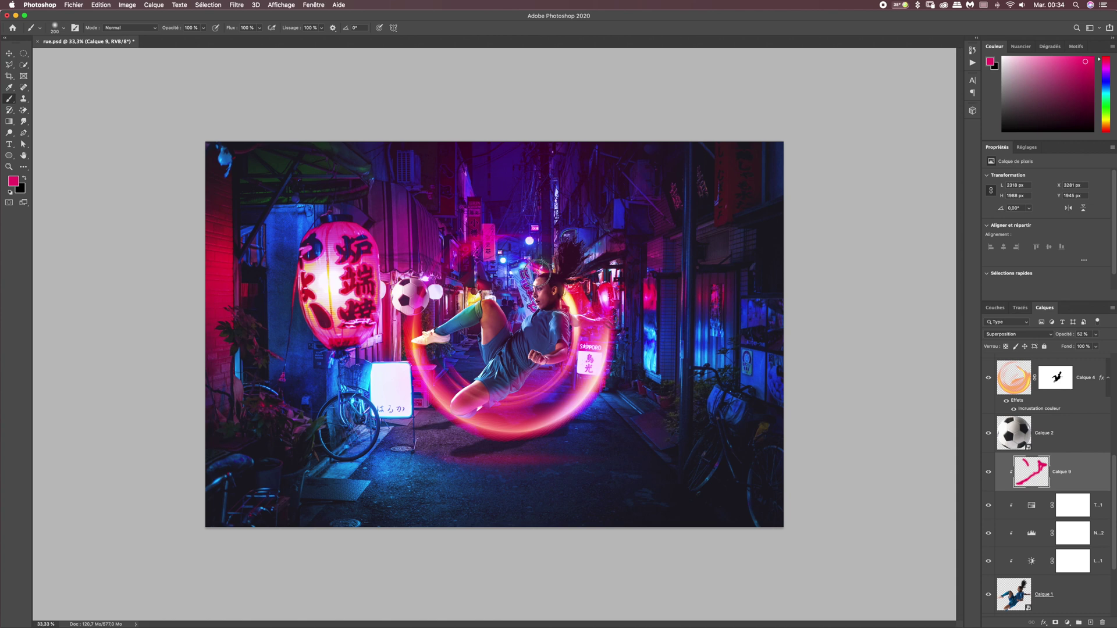
{"action": "left_click_drag", "start_coordinate": [533, 274], "coordinate": [523, 297]}
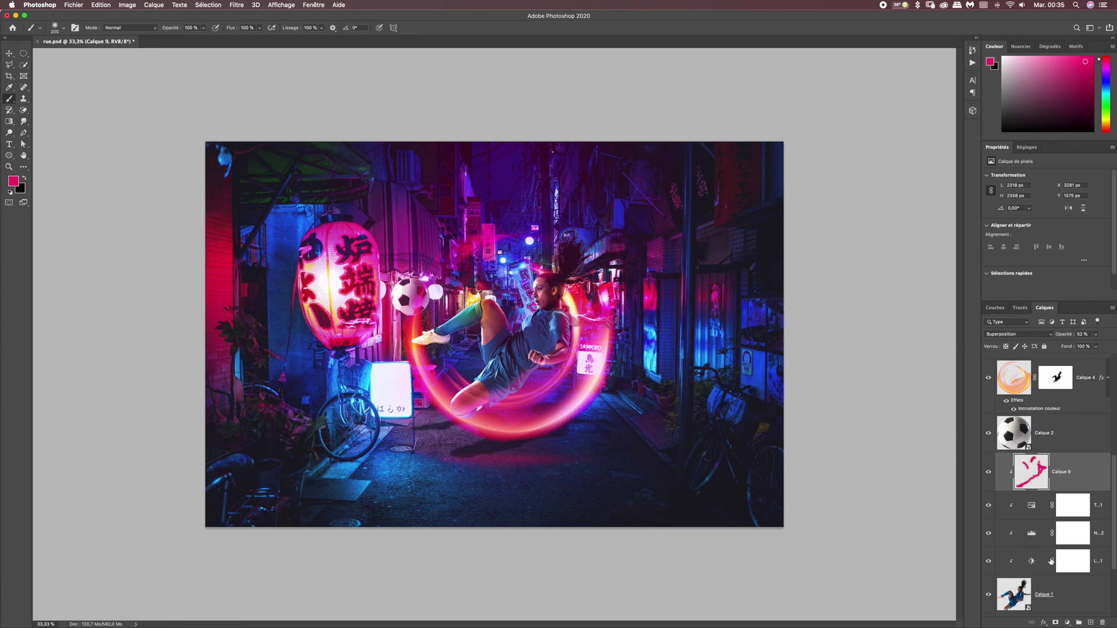
Add a new layer above Calque 9, clip it to the player and set its blend mode to Superposition.
{"action": "left_click", "coordinate": [1091, 622]}
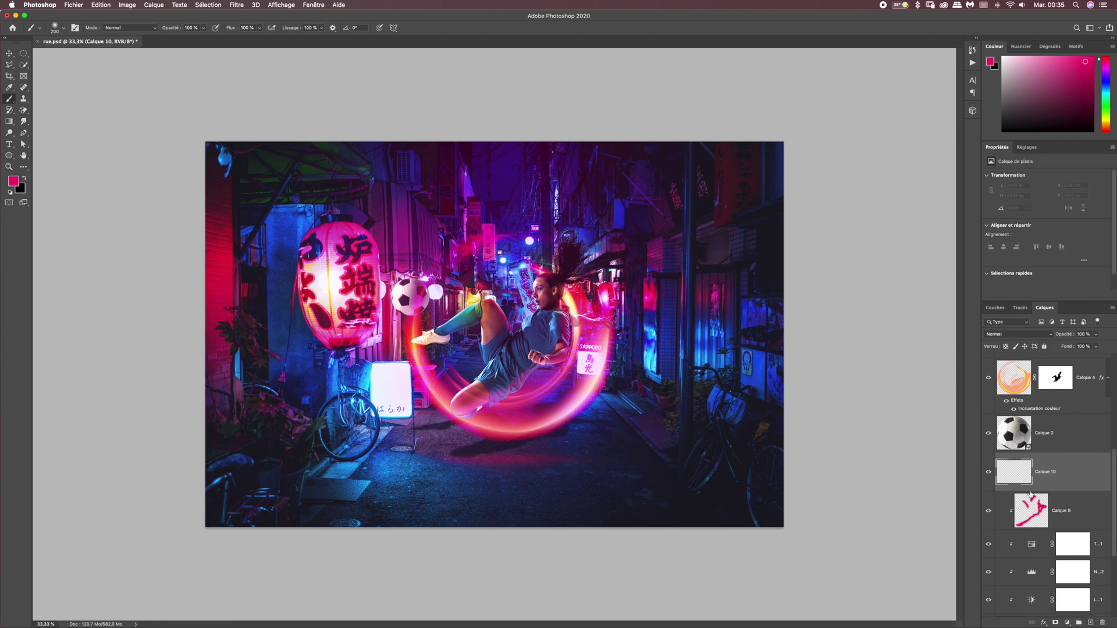
{"action": "left_click", "coordinate": [1031, 492], "text": "alt"}
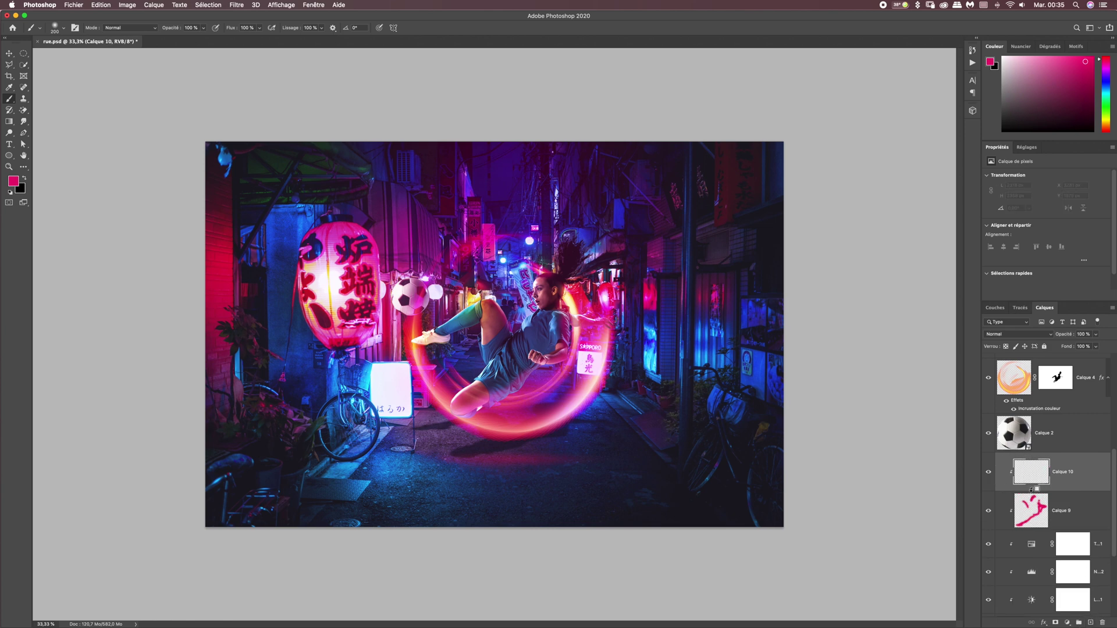
{"action": "left_click", "coordinate": [1014, 335]}
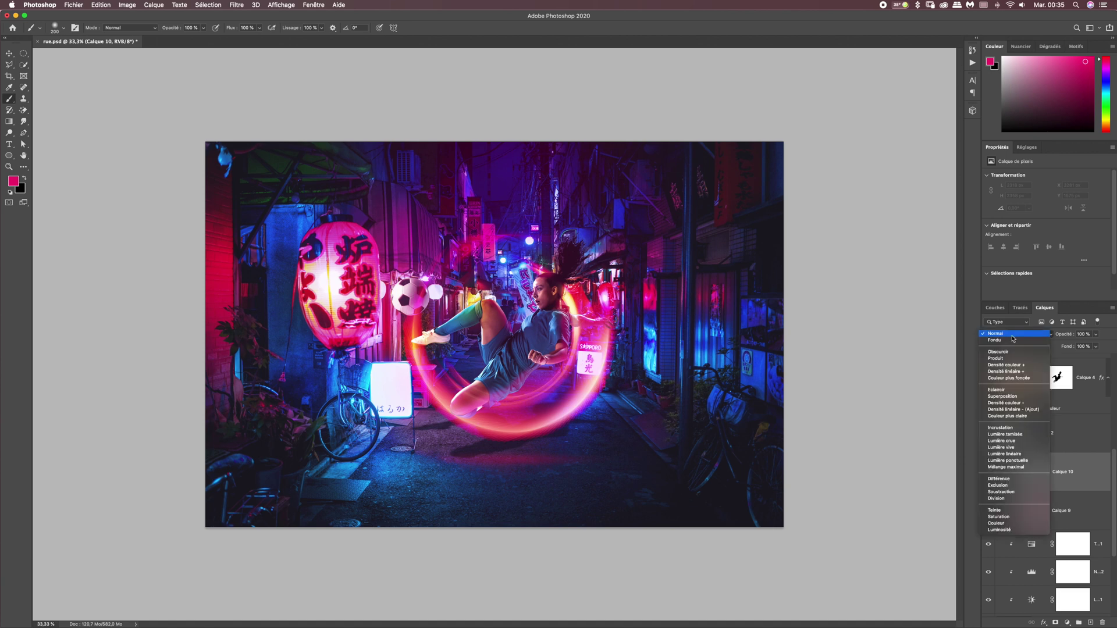
{"action": "left_click", "coordinate": [1016, 389]}
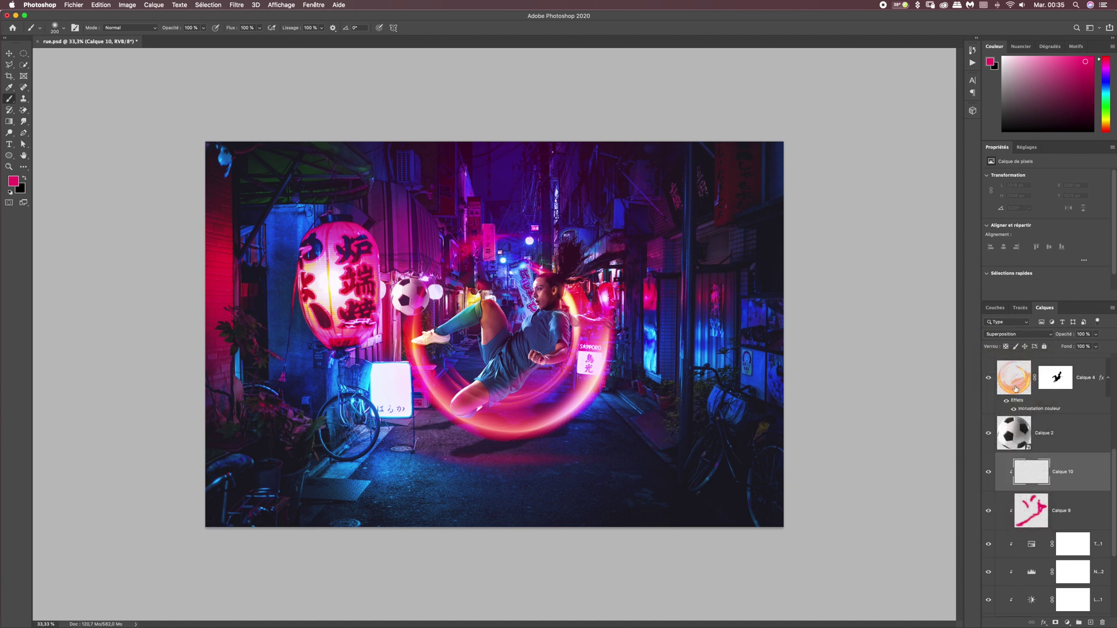
Sample the blue edge of the white street sign, #1ca6fa, as the foreground colour.
{"action": "left_click", "coordinate": [13, 181]}
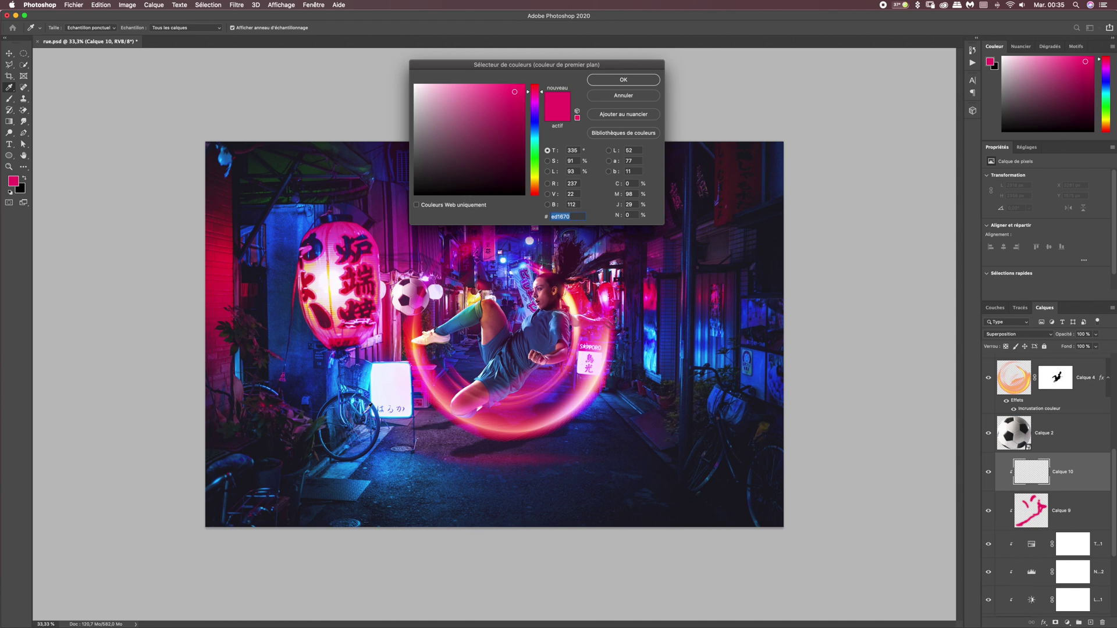
{"action": "left_click", "coordinate": [367, 375]}
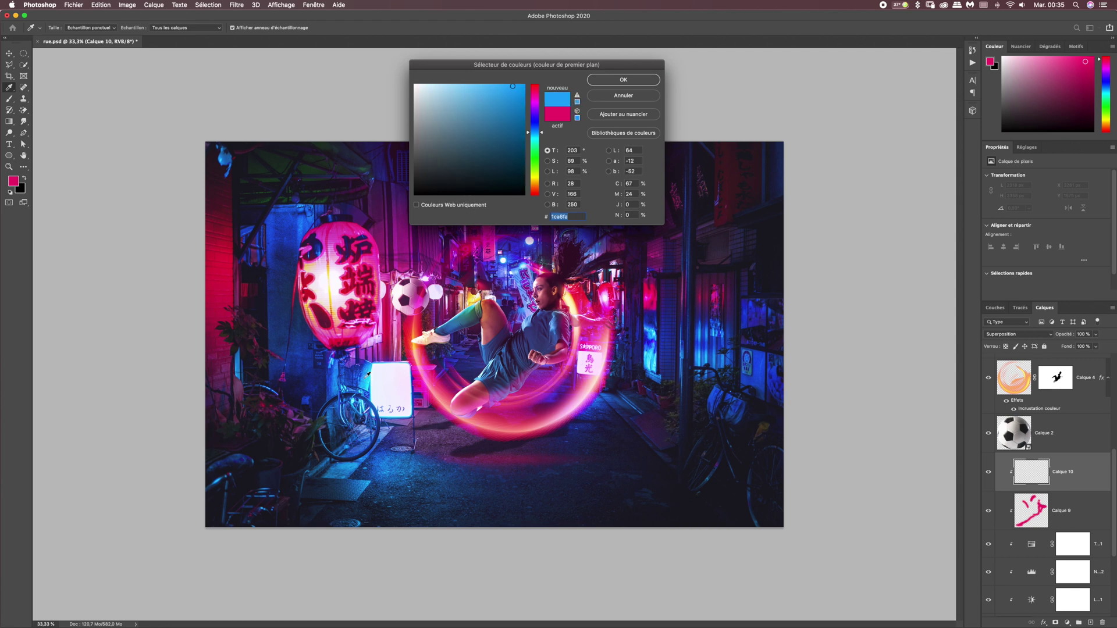
{"action": "left_click", "coordinate": [601, 81]}
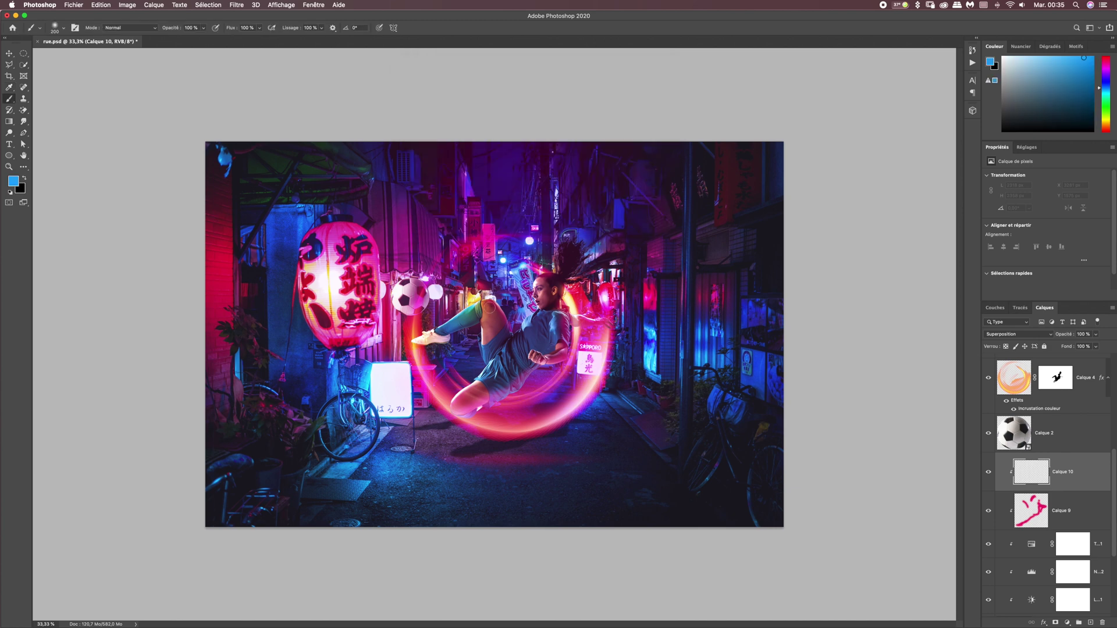
Paint blue light on Calque 10 along the player's raised leg, torso and lower leg, and reduce the layer opacity to just under 50%.
{"action": "mouse_move", "coordinate": [416, 339]}
{"action": "left_mouse_down"}
{"action": "mouse_move", "coordinate": [474, 301]}
{"action": "mouse_move", "coordinate": [516, 331]}
{"action": "mouse_move", "coordinate": [536, 311]}
{"action": "mouse_move", "coordinate": [529, 277]}
{"action": "mouse_move", "coordinate": [532, 291]}
{"action": "left_mouse_up"}
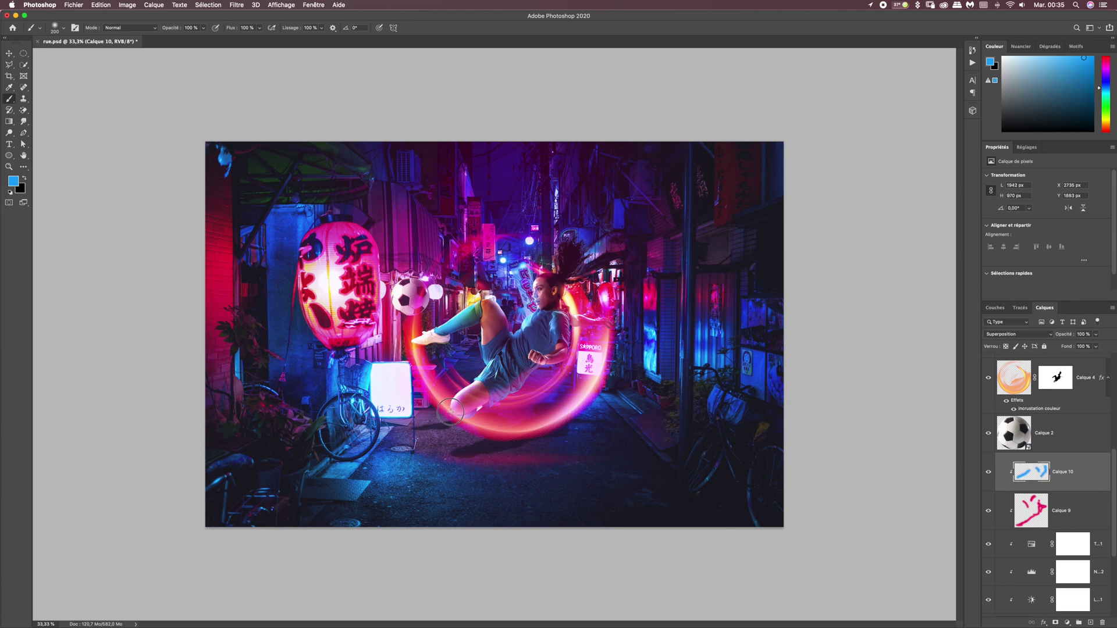
{"action": "left_click_drag", "start_coordinate": [451, 412], "coordinate": [446, 422]}
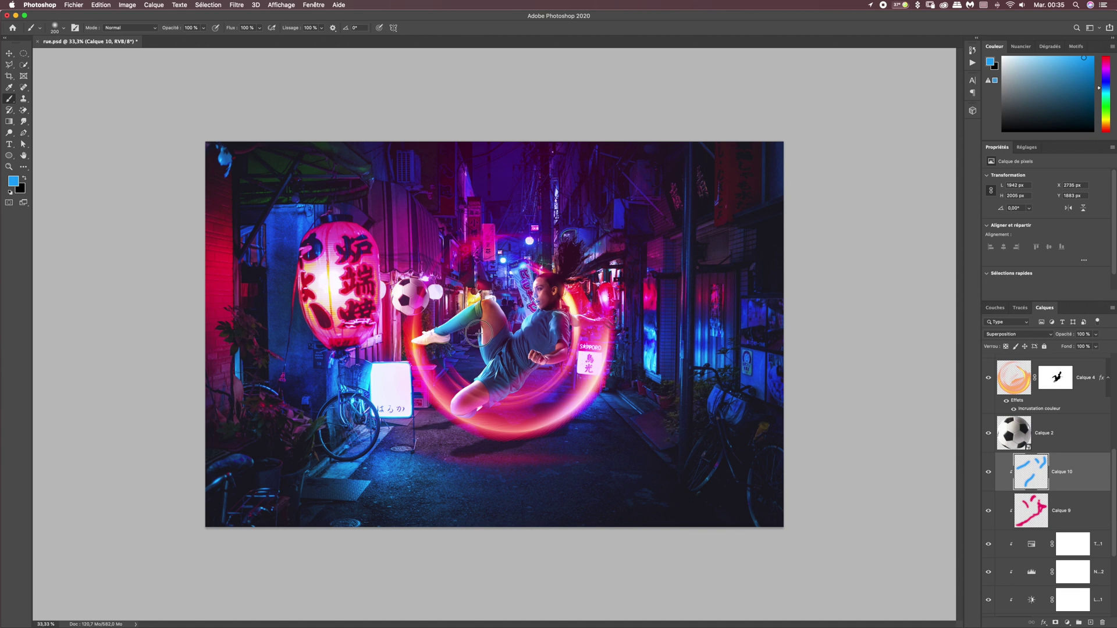
{"action": "left_click_drag", "start_coordinate": [433, 340], "coordinate": [408, 344]}
{"action": "left_click", "coordinate": [1096, 334]}
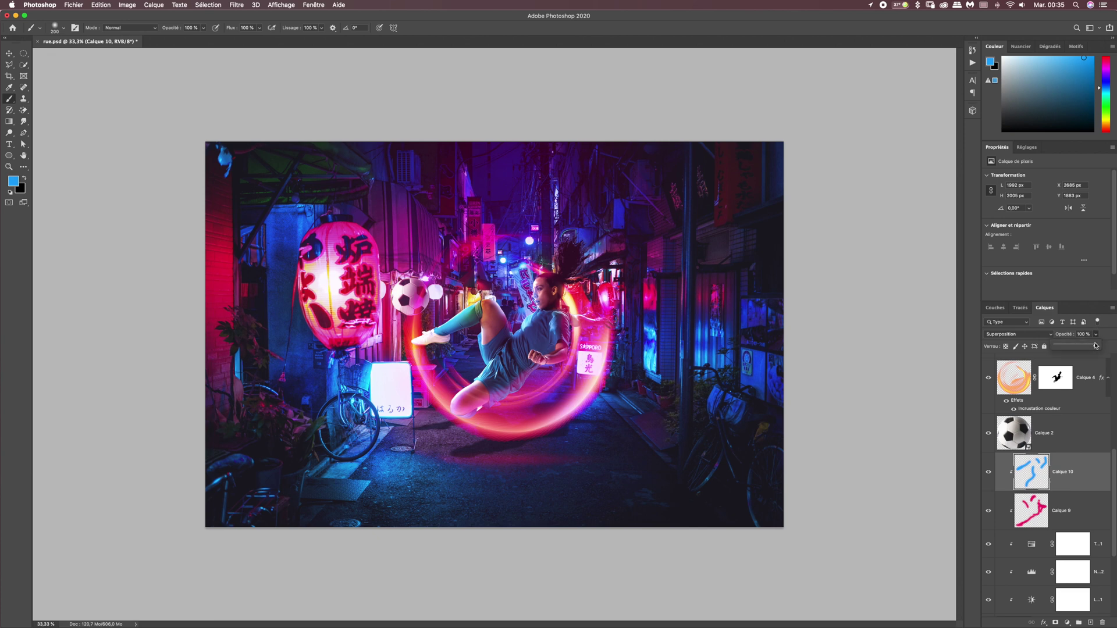
{"action": "left_click_drag", "start_coordinate": [1096, 345], "coordinate": [1075, 346]}
Toggle the visibility of Calque 10 and Calque 9 to compare the player with and without the blue and pink light.
{"action": "left_click", "coordinate": [989, 472]}
{"action": "left_click", "coordinate": [988, 472]}
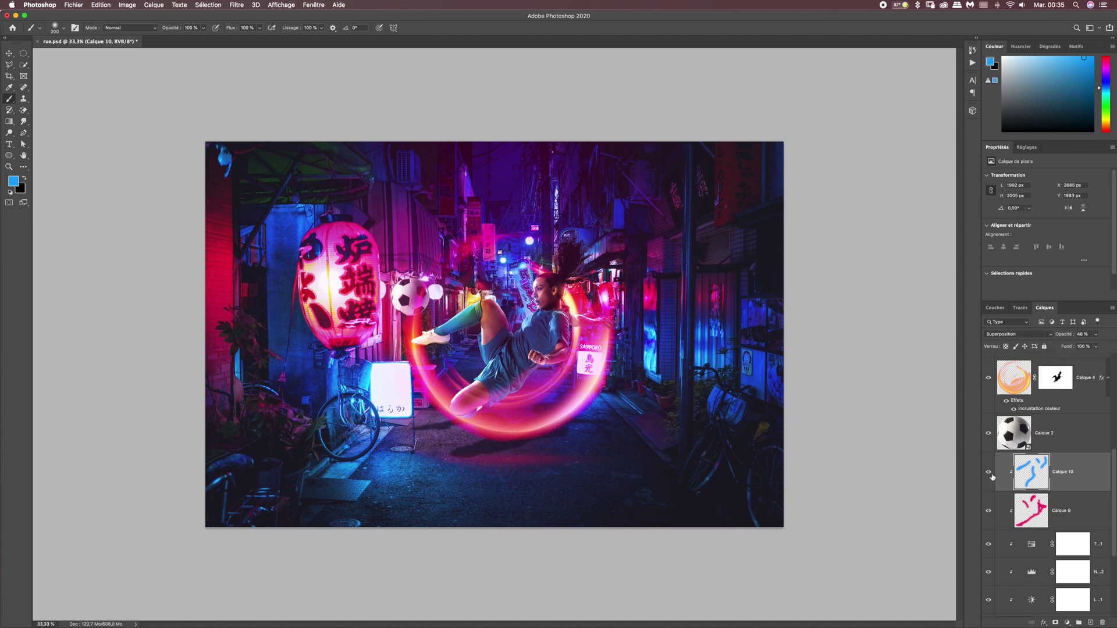
{"action": "left_click", "coordinate": [991, 475]}
{"action": "left_click", "coordinate": [992, 476]}
{"action": "left_click", "coordinate": [994, 514]}
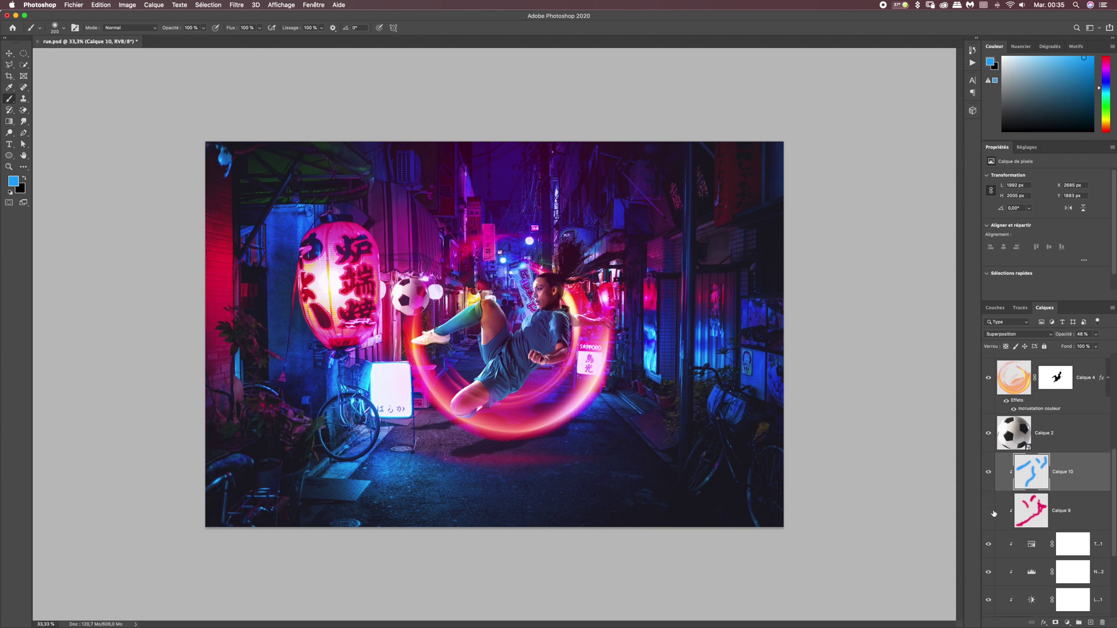
{"action": "left_click", "coordinate": [993, 513]}
{"action": "left_click", "coordinate": [994, 513]}
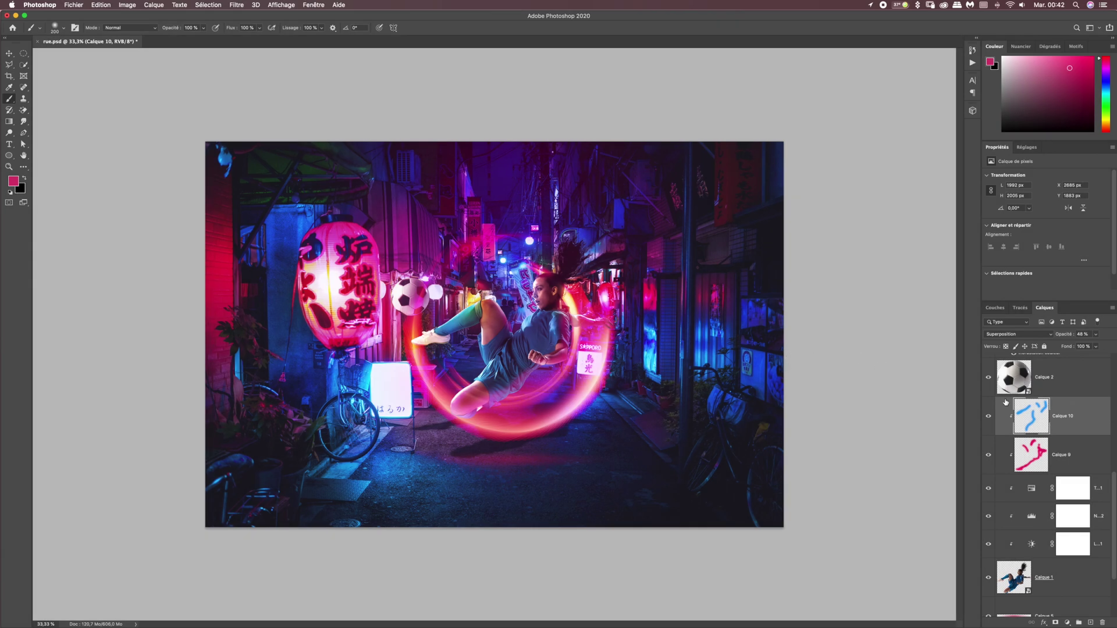
Move the football on Calque 2 horizontally closer to the player's raised foot, to X about 2752 px.
{"action": "left_click_drag", "start_coordinate": [1114, 484], "coordinate": [1107, 464]}
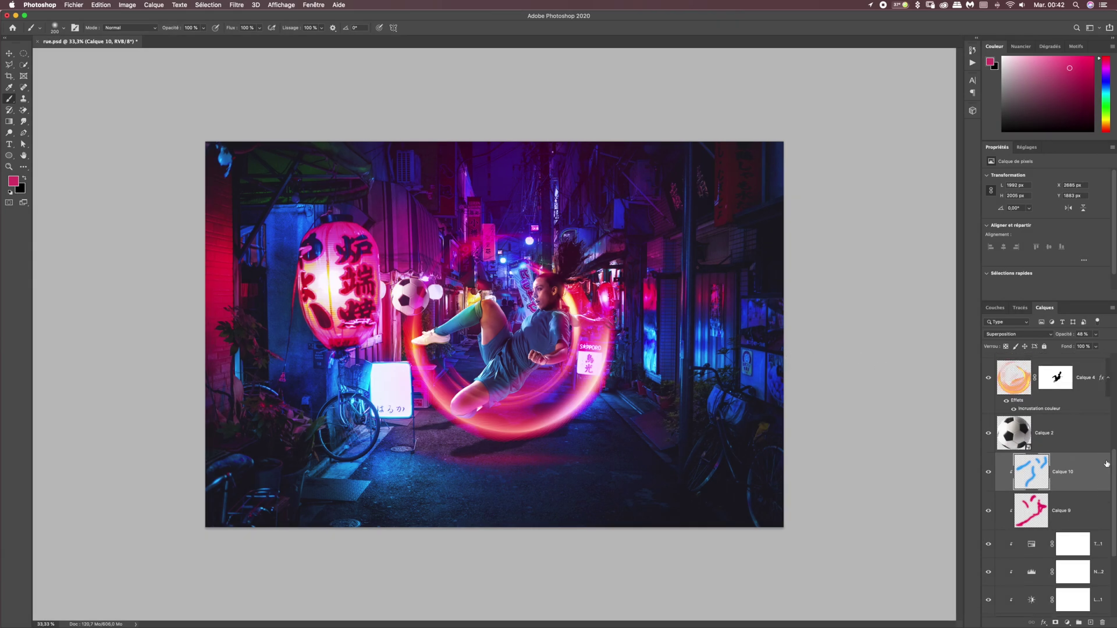
{"action": "left_click", "coordinate": [1069, 436]}
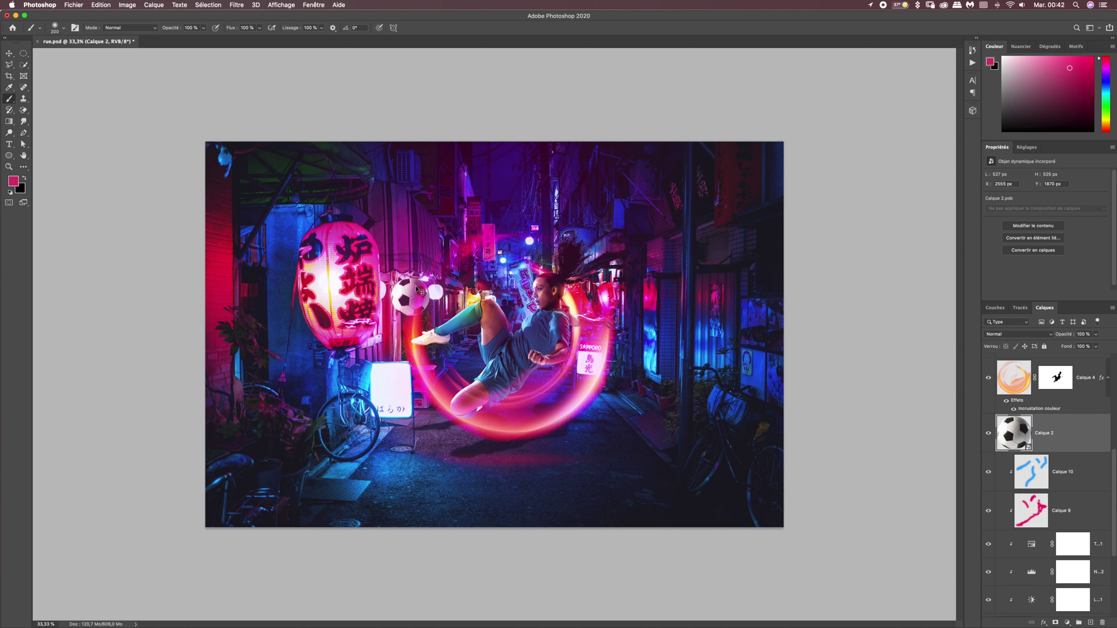
{"action": "key", "text": "super+t"}
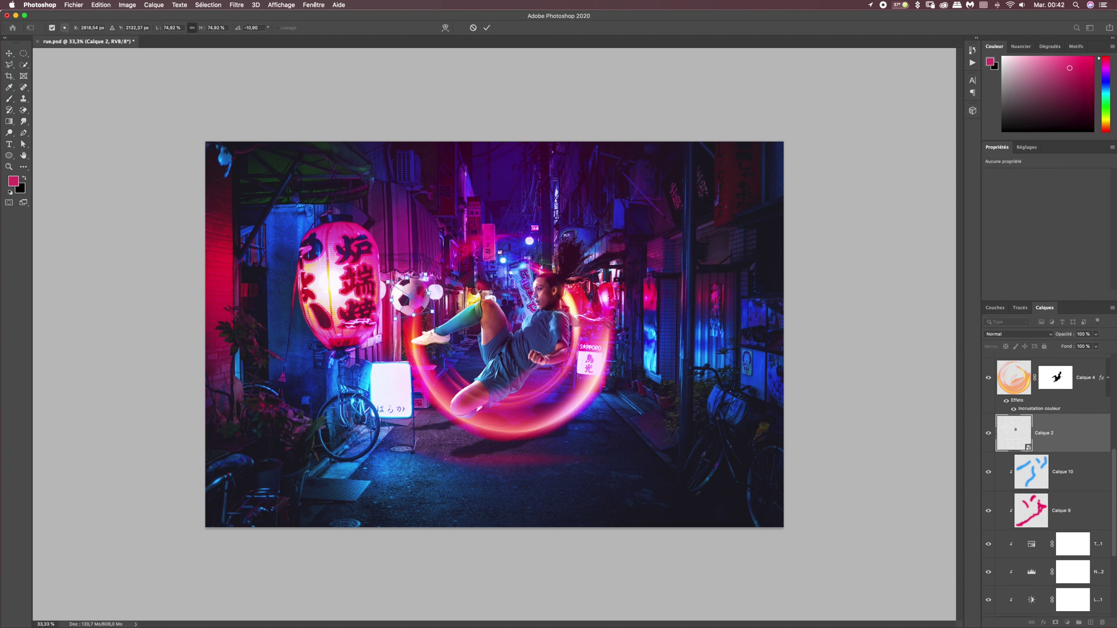
{"action": "left_click_drag", "start_coordinate": [404, 290], "coordinate": [424, 293]}
{"action": "key", "text": "Return"}
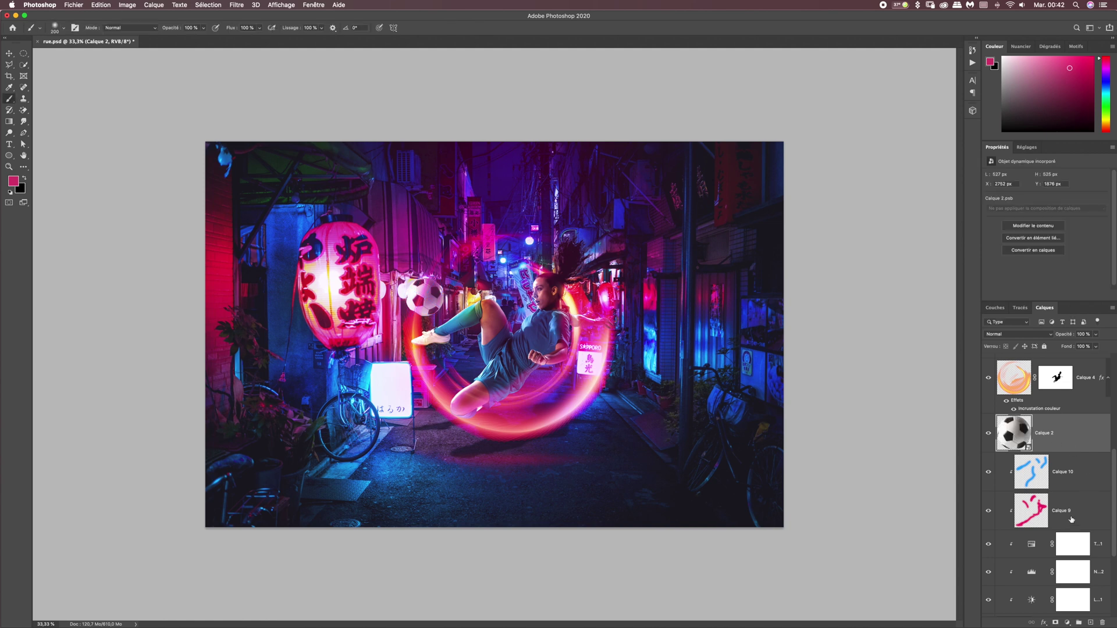
Add a new layer above the football, clip it to Calque 2 and set its blend mode to Incrustation.
{"action": "left_click", "coordinate": [1091, 623]}
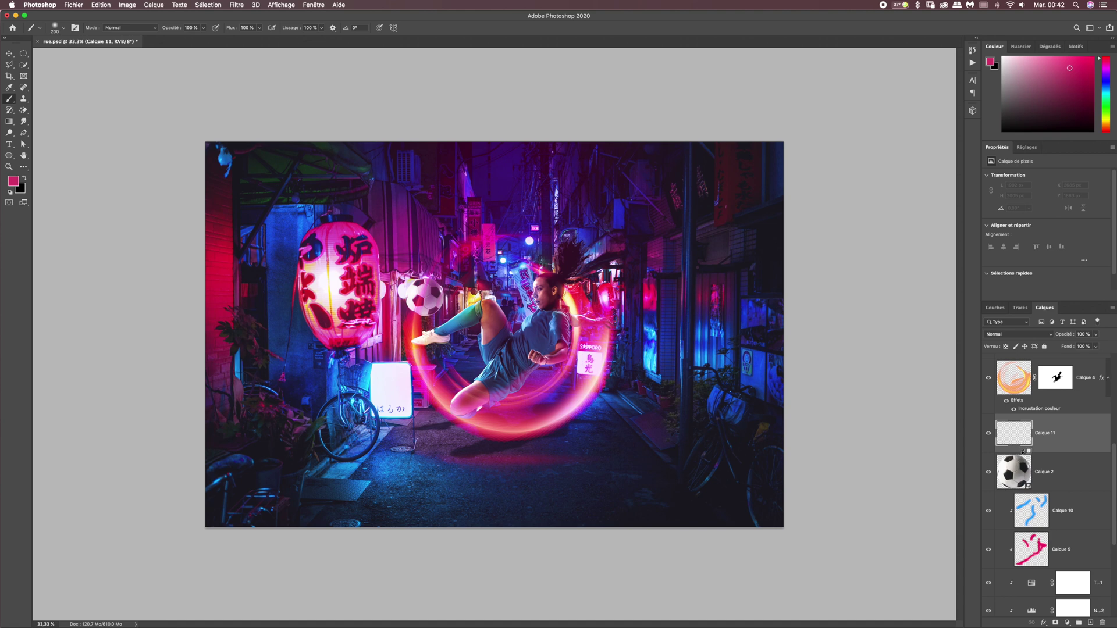
{"action": "left_click", "coordinate": [1024, 453], "text": "alt"}
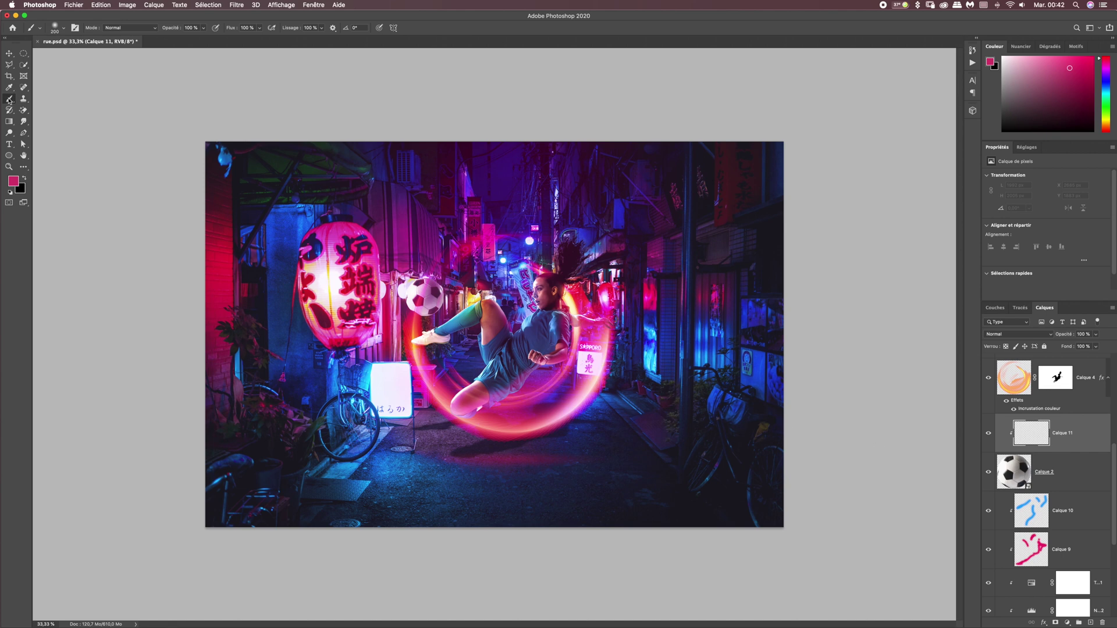
{"action": "left_click", "coordinate": [58, 29]}
{"action": "left_click", "coordinate": [58, 28]}
{"action": "left_click", "coordinate": [1046, 336]}
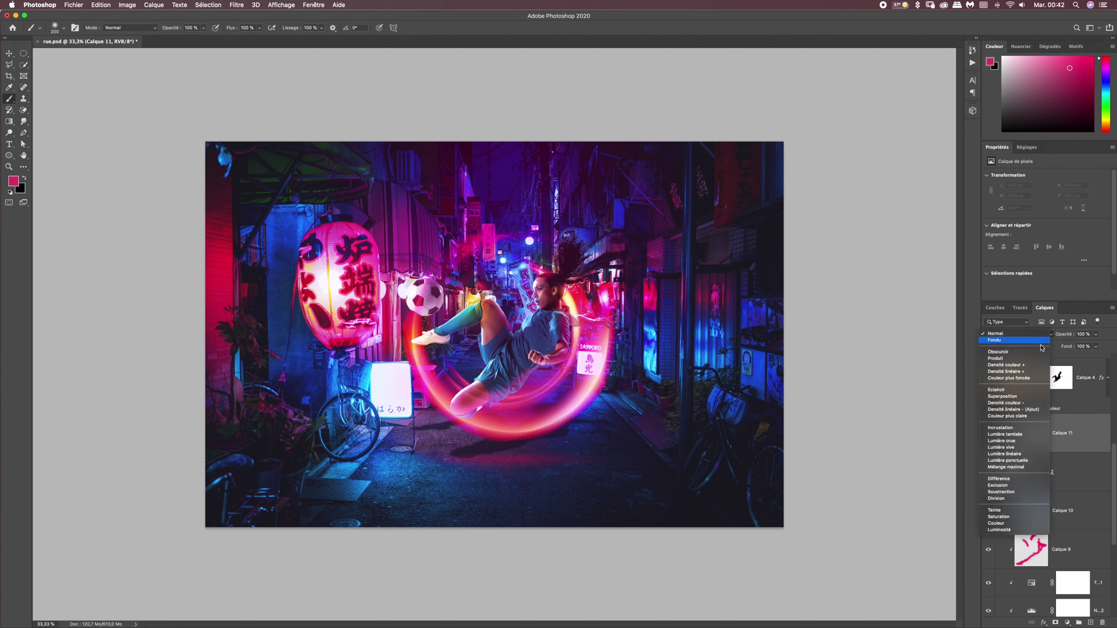
{"action": "left_click", "coordinate": [1014, 429]}
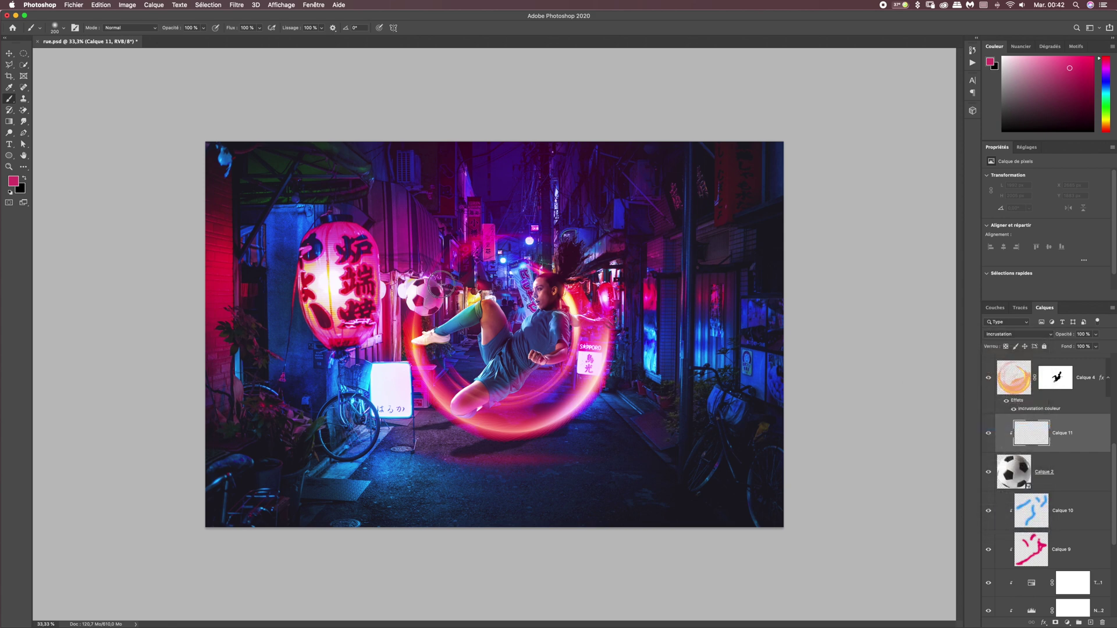
Paint pink light on the football's right side and blue sampled from the white street sign's edge on its left side.
{"action": "mouse_move", "coordinate": [442, 281]}
{"action": "left_mouse_down"}
{"action": "mouse_move", "coordinate": [430, 315]}
{"action": "mouse_move", "coordinate": [443, 280]}
{"action": "left_mouse_up"}
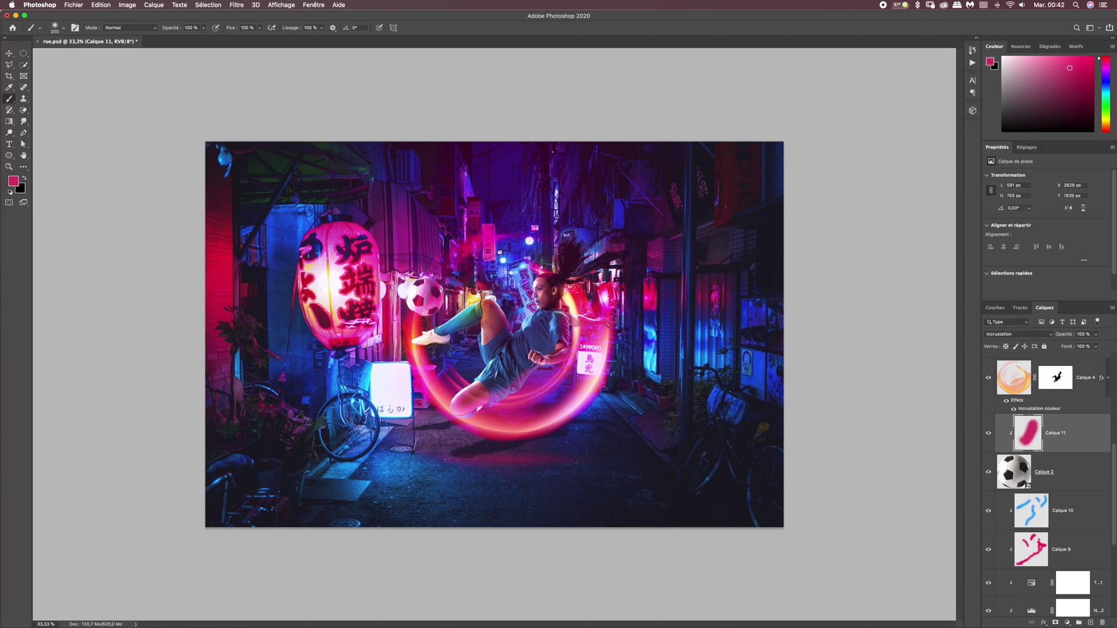
{"action": "left_click", "coordinate": [13, 181]}
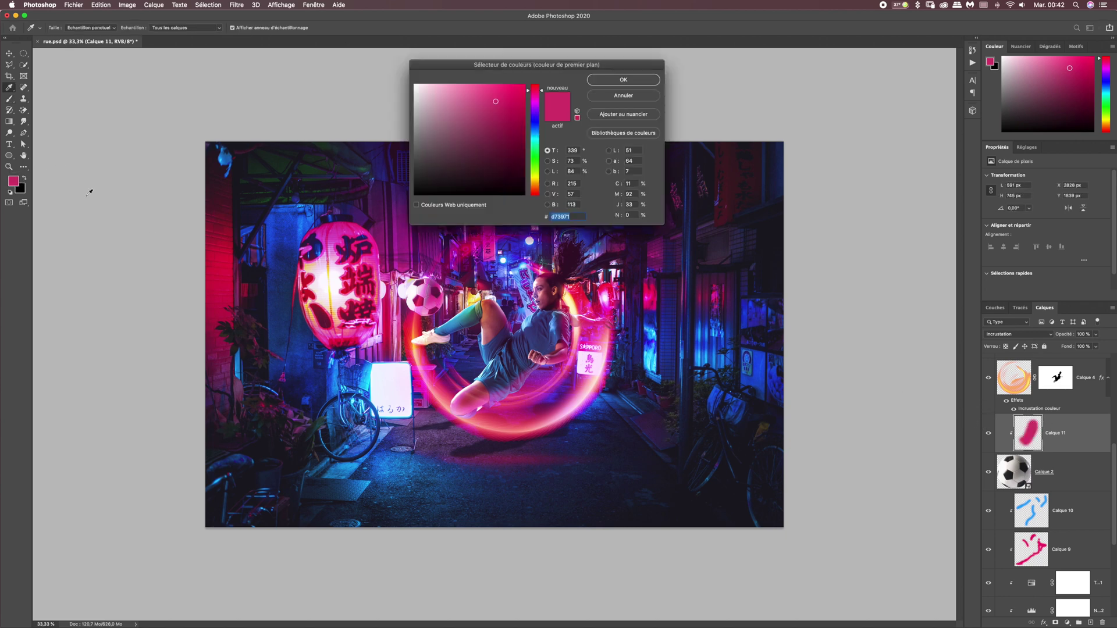
{"action": "left_click", "coordinate": [367, 376]}
{"action": "left_click", "coordinate": [621, 80]}
{"action": "key", "text": "b"}
{"action": "mouse_move", "coordinate": [412, 303]}
{"action": "left_mouse_down"}
{"action": "mouse_move", "coordinate": [428, 277]}
{"action": "mouse_move", "coordinate": [416, 312]}
{"action": "mouse_move", "coordinate": [412, 299]}
{"action": "left_mouse_up"}
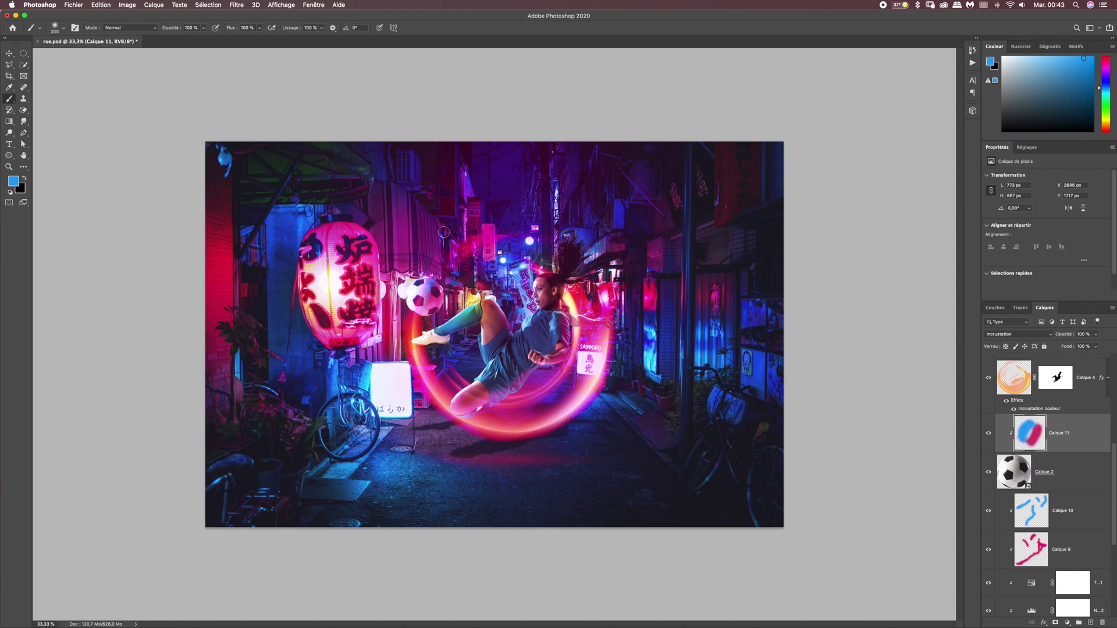
Compare the football with and without Calque 11 and set that layer's opacity to 70%.
{"action": "left_click", "coordinate": [988, 435]}
{"action": "left_click", "coordinate": [988, 435]}
{"action": "left_click", "coordinate": [989, 436]}
{"action": "left_click", "coordinate": [989, 436]}
{"action": "left_click", "coordinate": [1096, 335]}
{"action": "left_click_drag", "start_coordinate": [1096, 347], "coordinate": [1087, 349]}
{"action": "type", "text": "70"}
{"action": "key", "text": "Return"}
Open lampe.jpg as a separate document, keeping its embedded colour profile instead of the working space.
{"action": "key", "text": "v"}
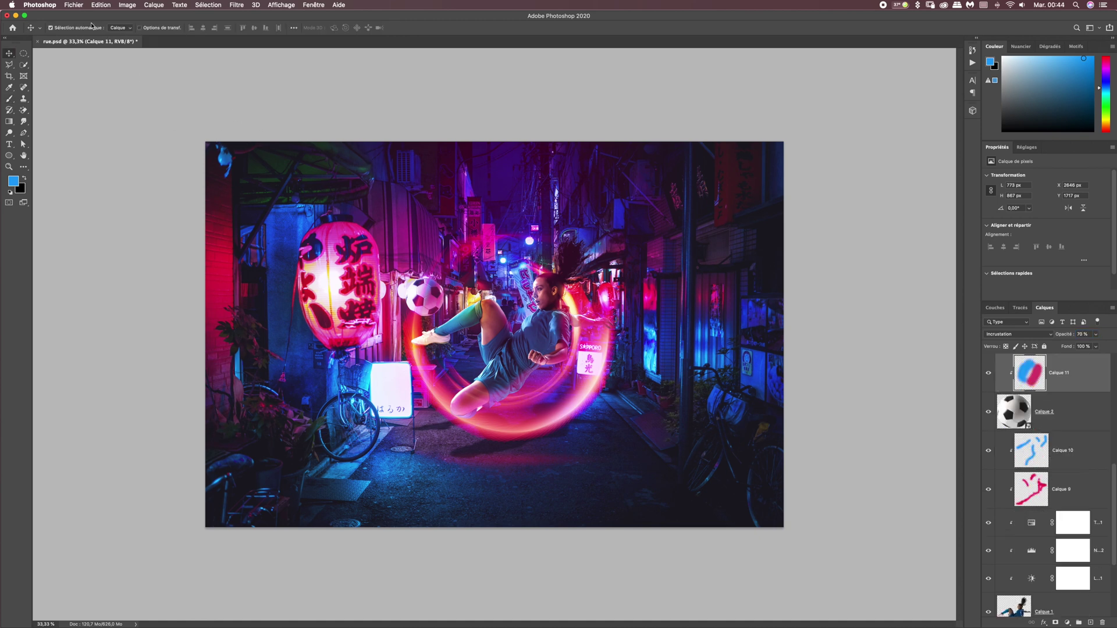
{"action": "left_click", "coordinate": [77, 5]}
{"action": "left_click", "coordinate": [84, 24]}
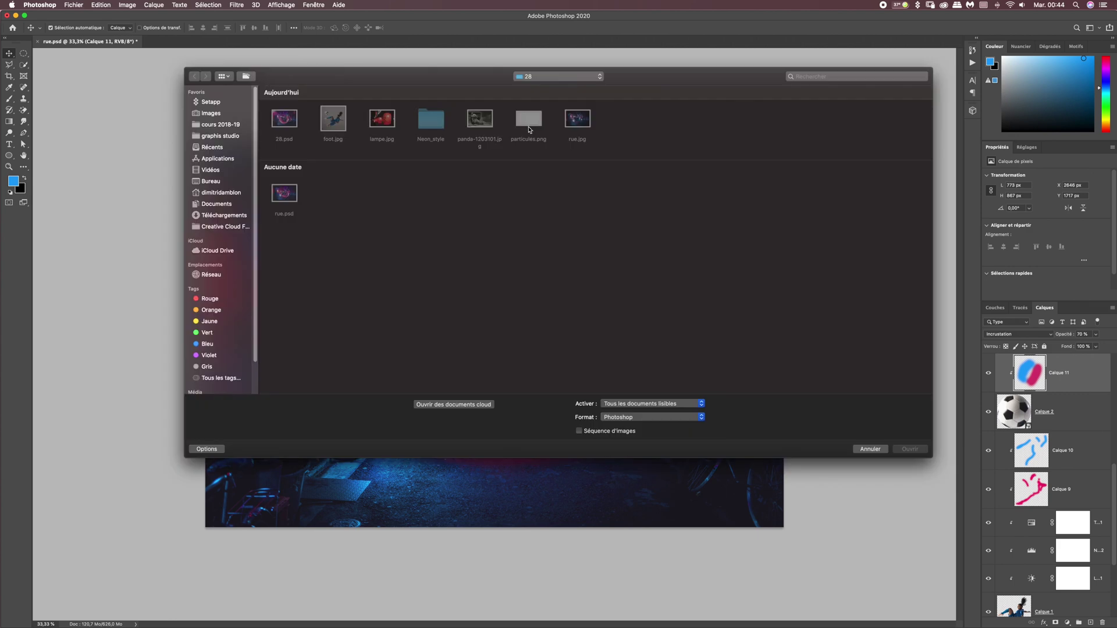
{"action": "left_click", "coordinate": [387, 122]}
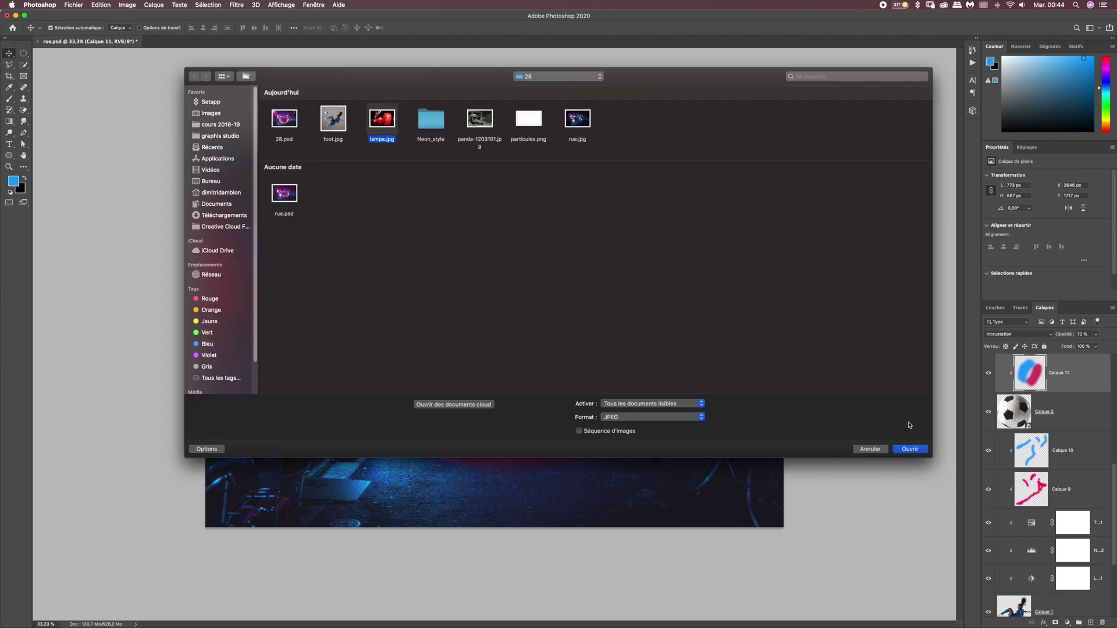
{"action": "left_click", "coordinate": [915, 449]}
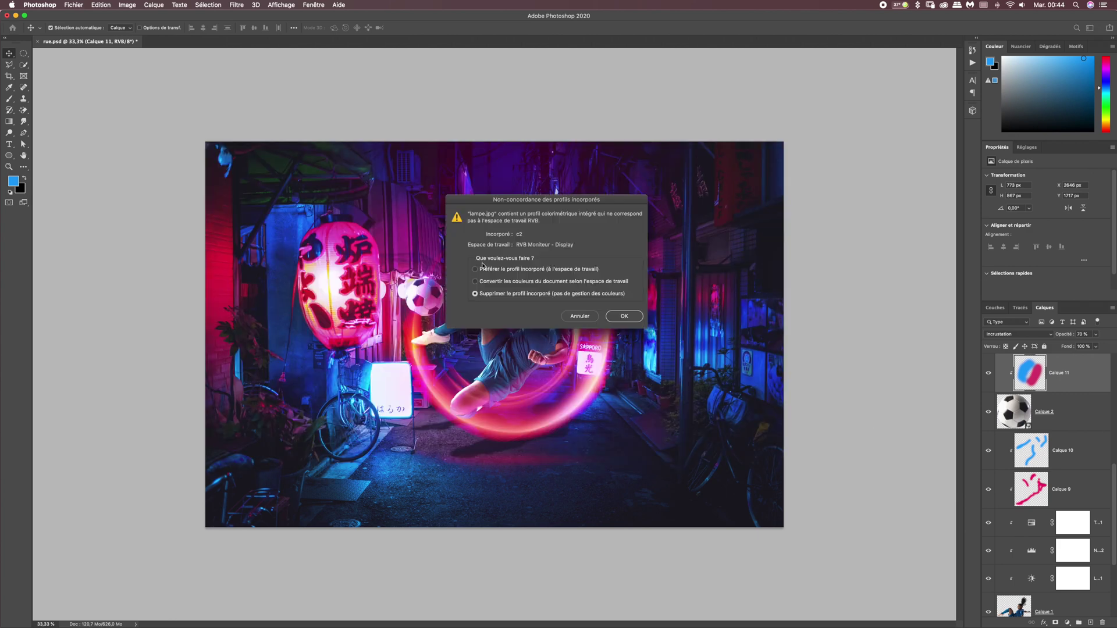
{"action": "left_click", "coordinate": [479, 269]}
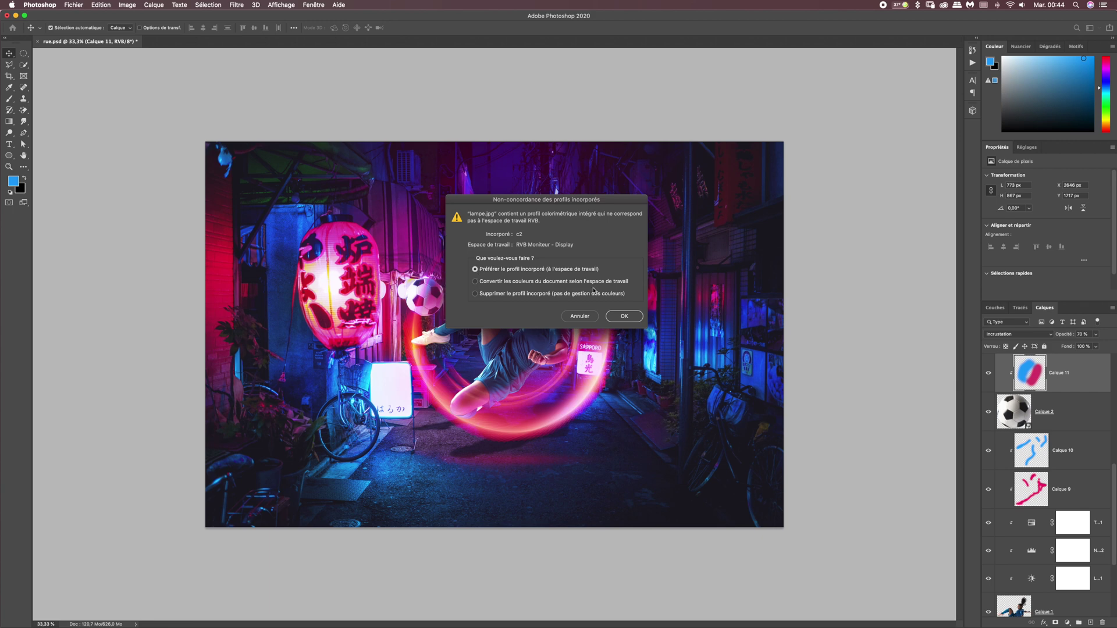
{"action": "left_click", "coordinate": [621, 318]}
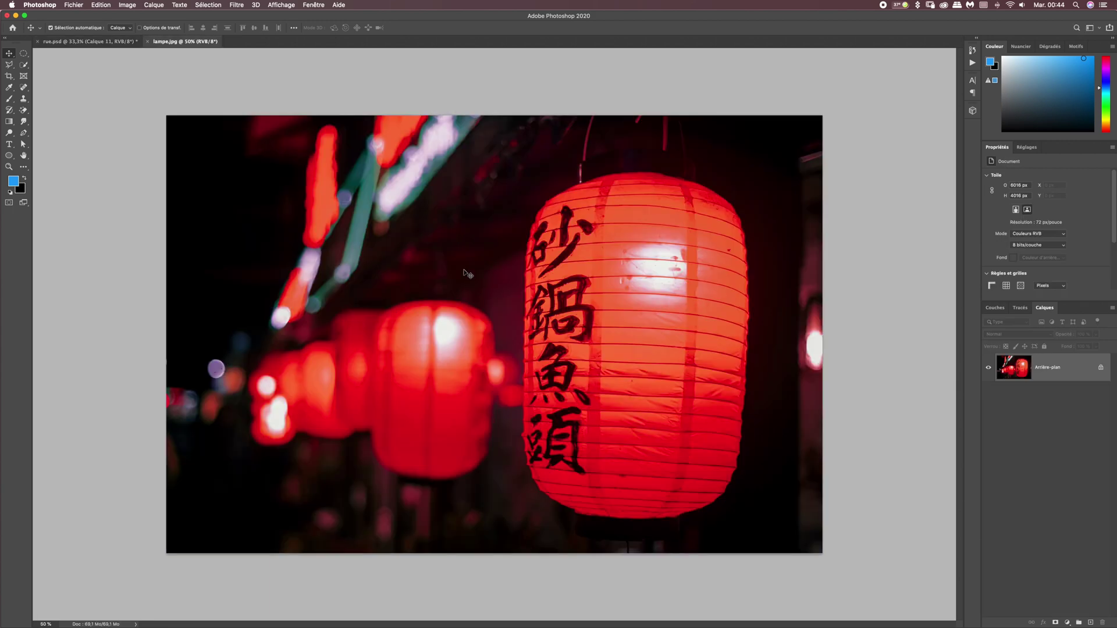
Select the large red lantern in the foreground of lampe.jpg with Quick Selection and copy it.
{"action": "left_click", "coordinate": [24, 66]}
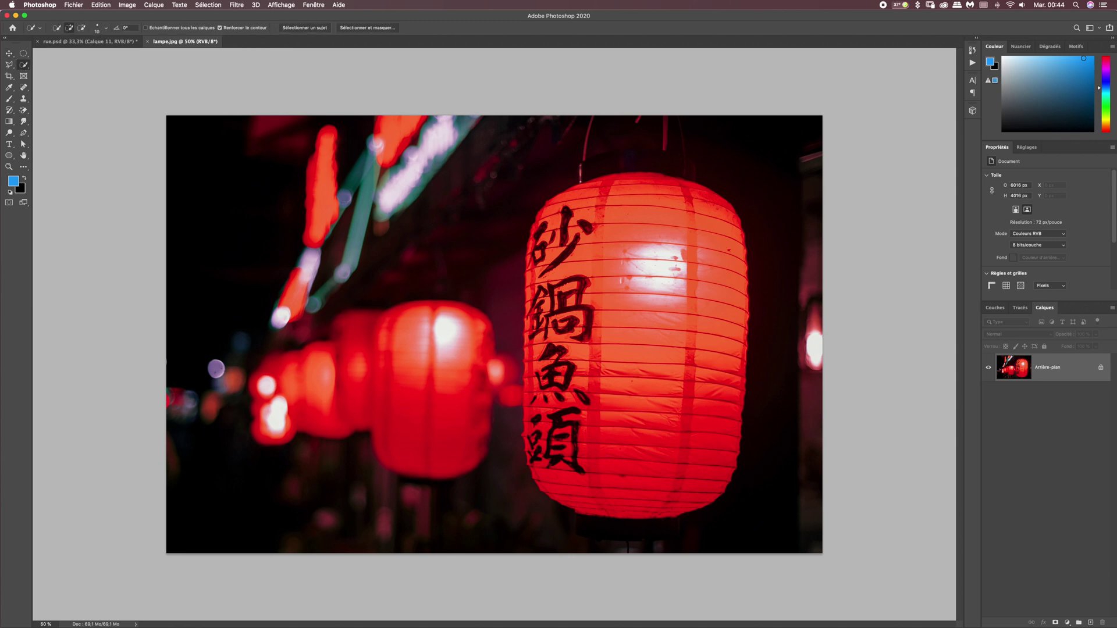
{"action": "mouse_move", "coordinate": [606, 185]}
{"action": "left_mouse_down"}
{"action": "mouse_move", "coordinate": [636, 186]}
{"action": "mouse_move", "coordinate": [688, 205]}
{"action": "mouse_move", "coordinate": [700, 244]}
{"action": "mouse_move", "coordinate": [693, 303]}
{"action": "mouse_move", "coordinate": [660, 339]}
{"action": "mouse_move", "coordinate": [592, 337]}
{"action": "mouse_move", "coordinate": [575, 364]}
{"action": "mouse_move", "coordinate": [590, 468]}
{"action": "mouse_move", "coordinate": [642, 481]}
{"action": "mouse_move", "coordinate": [587, 477]}
{"action": "mouse_move", "coordinate": [536, 444]}
{"action": "mouse_move", "coordinate": [548, 277]}
{"action": "mouse_move", "coordinate": [540, 240]}
{"action": "left_mouse_up"}
{"action": "left_click", "coordinate": [565, 209]}
Paste the lantern into rue.psd above Calque 8 and convert its layer to a smart object.
{"action": "left_click", "coordinate": [70, 45]}
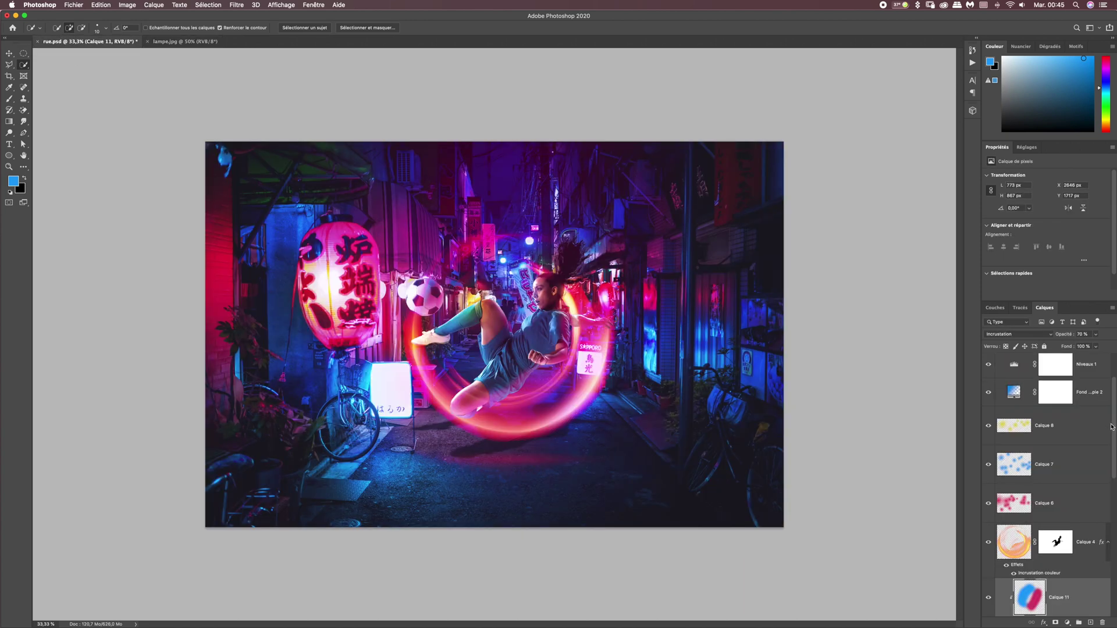
{"action": "scroll", "coordinate": [1111, 427], "scroll_direction": "down", "scroll_amount": 1}
{"action": "scroll", "coordinate": [1109, 425], "scroll_direction": "up", "scroll_amount": 1}
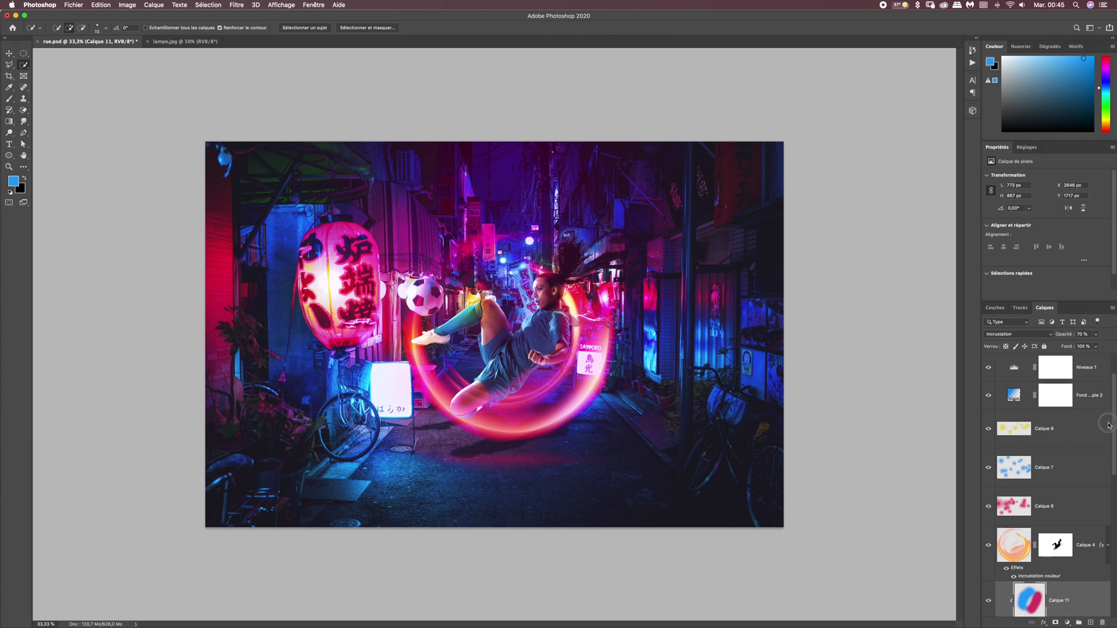
{"action": "scroll", "coordinate": [1109, 426], "scroll_direction": "up", "scroll_amount": 1}
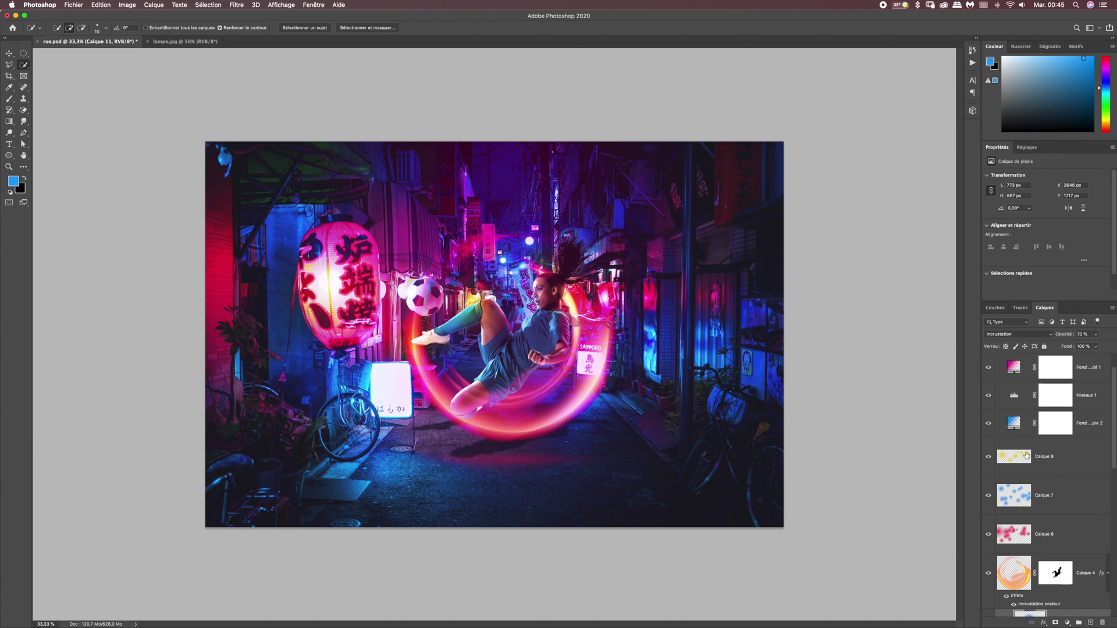
{"action": "left_click", "coordinate": [1057, 459]}
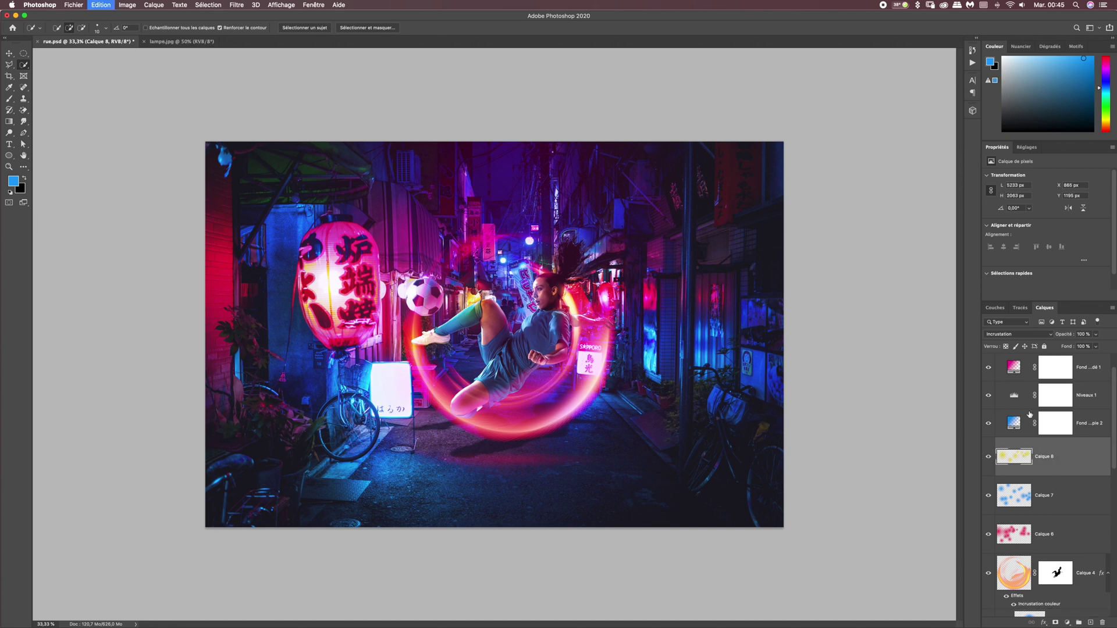
{"action": "key", "text": "super+v"}
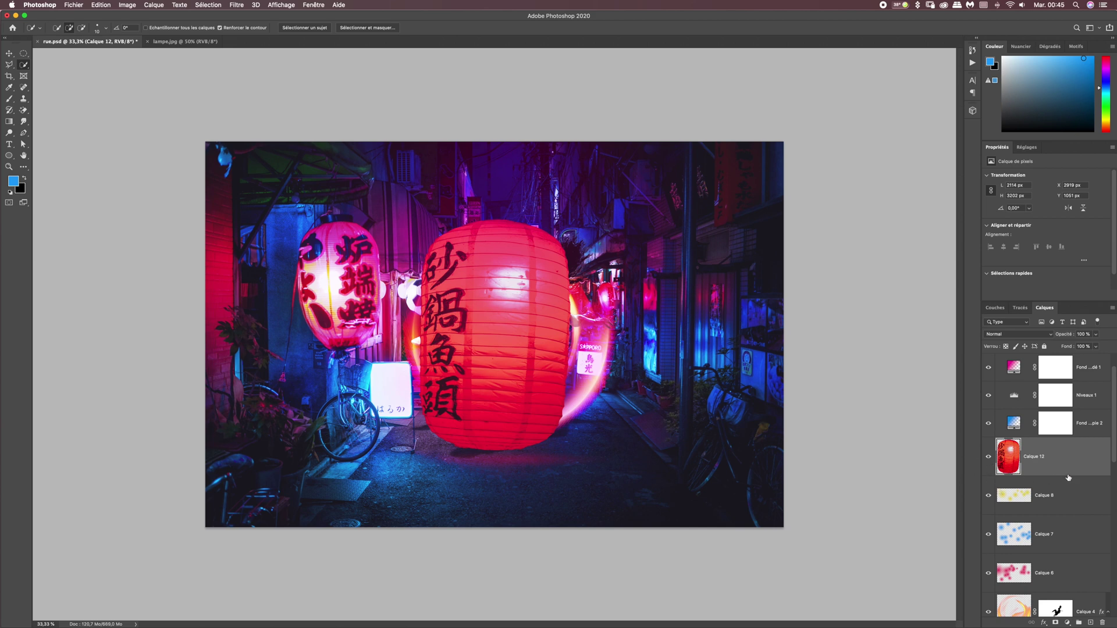
{"action": "right_click", "coordinate": [1050, 465]}
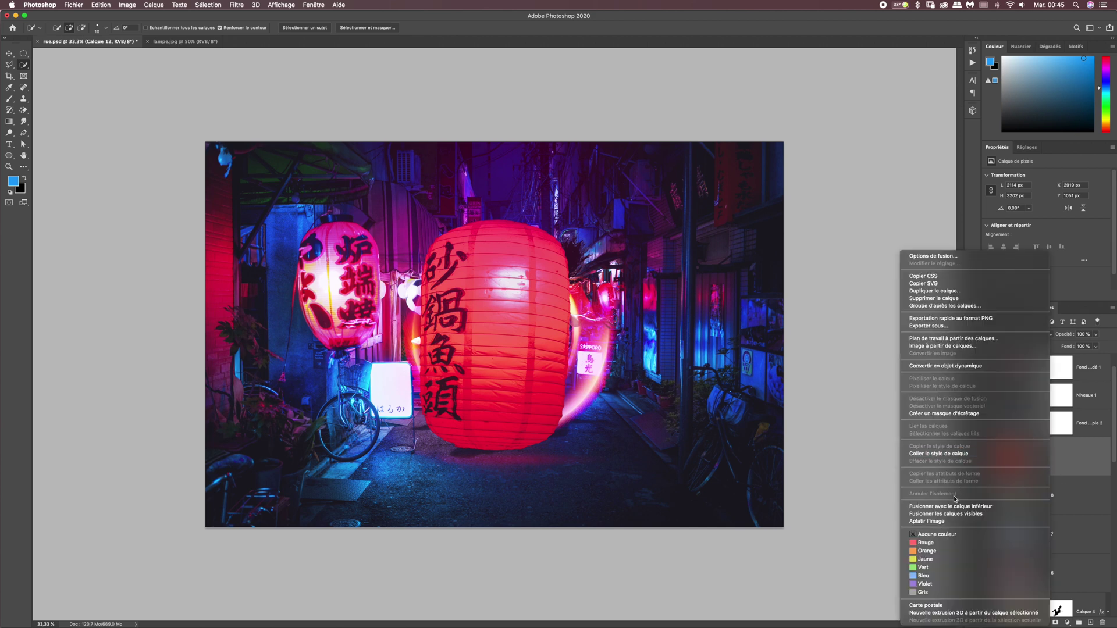
{"action": "left_click", "coordinate": [957, 366]}
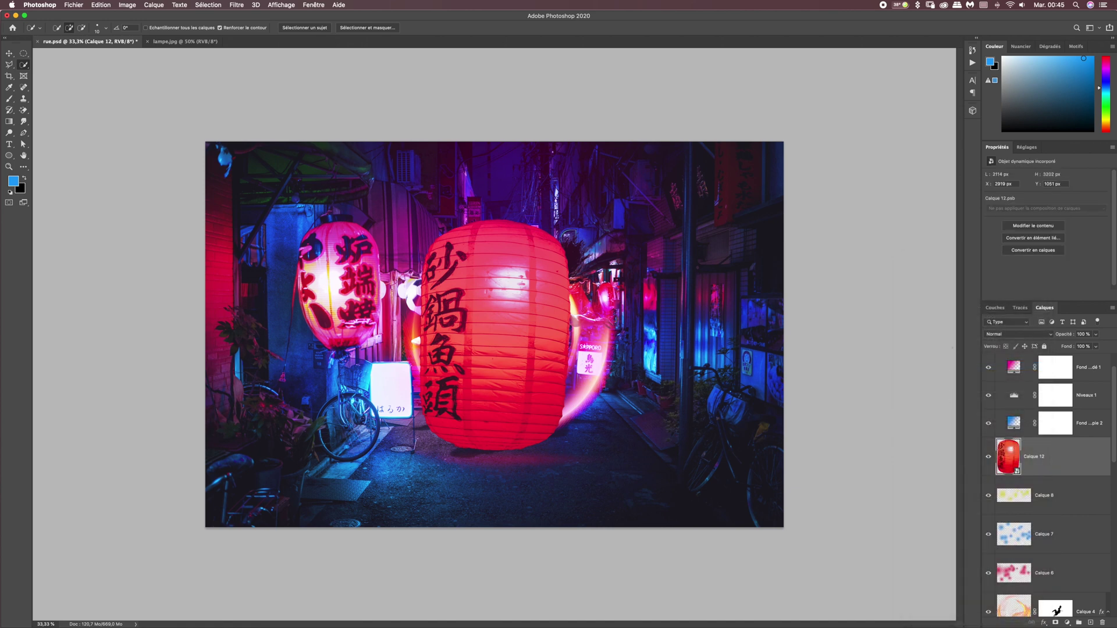
Flip the lantern horizontally and move it to the upper-left corner of the image, partly outside the canvas.
{"action": "key", "text": "super+t"}
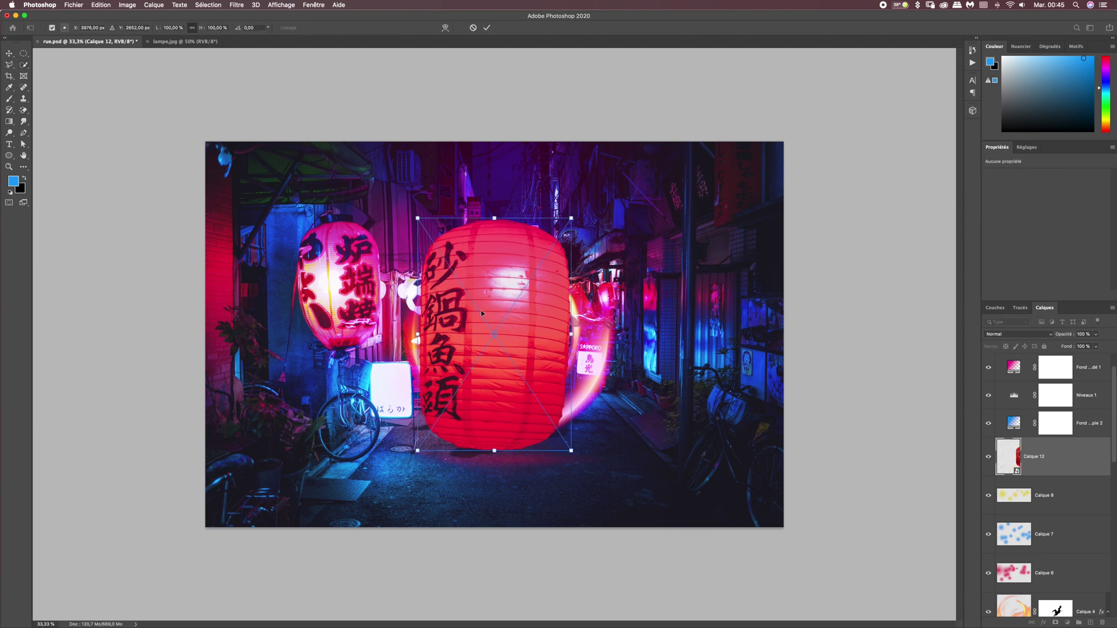
{"action": "right_click", "coordinate": [499, 370]}
{"action": "left_click", "coordinate": [556, 508]}
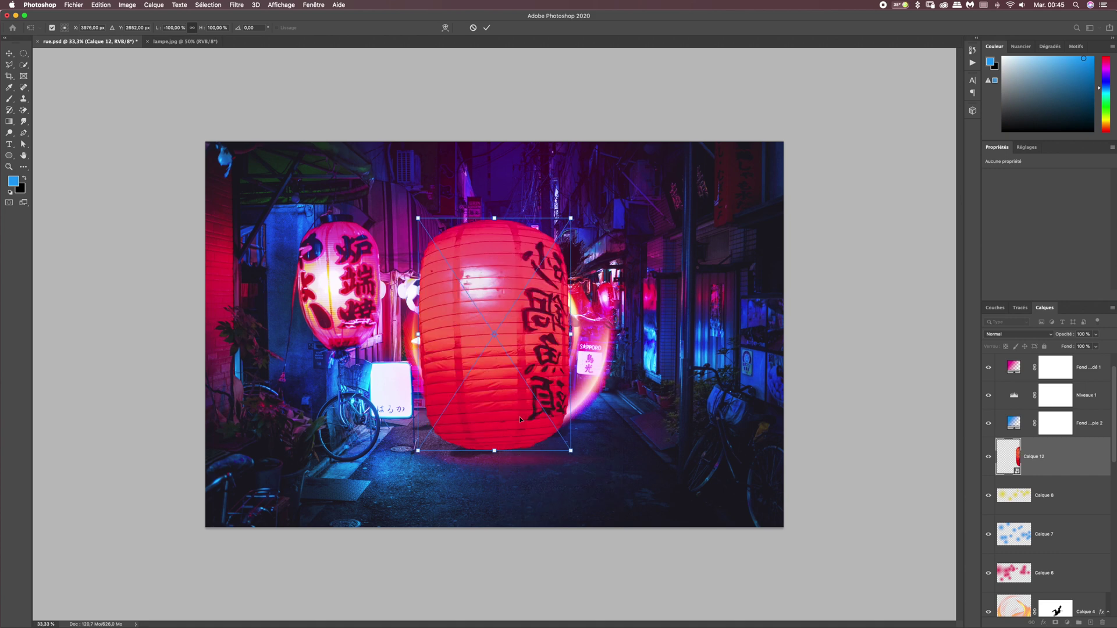
{"action": "left_click_drag", "start_coordinate": [520, 419], "coordinate": [233, 253]}
{"action": "key", "text": "Return"}
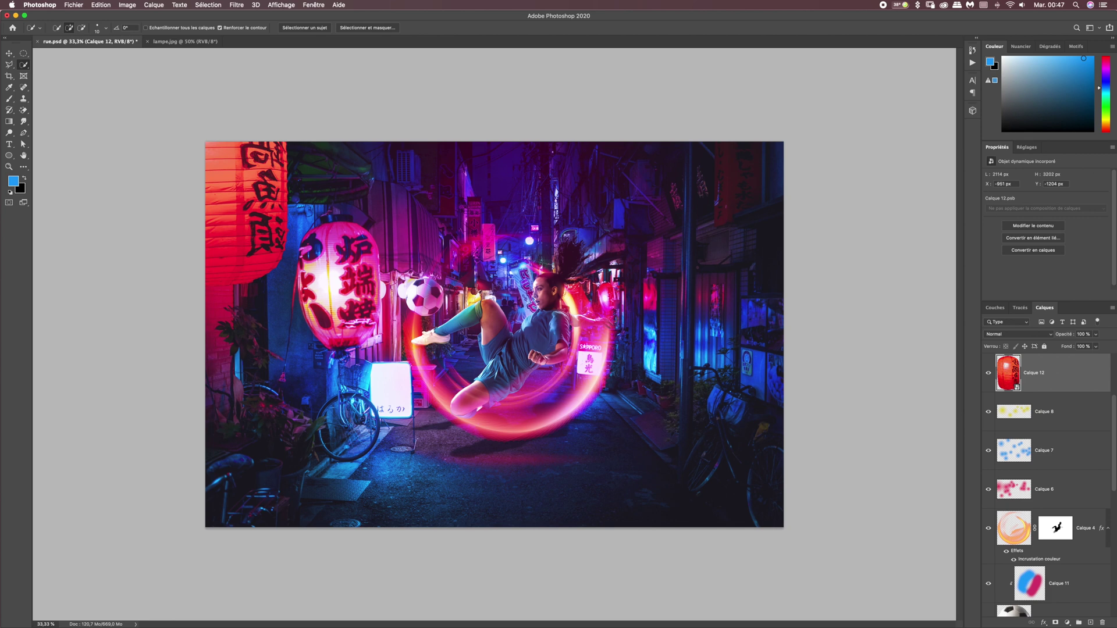
Apply a Gaussian Blur smart filter to the large red foreground lantern on Calque 12.
{"action": "left_click", "coordinate": [236, 6]}
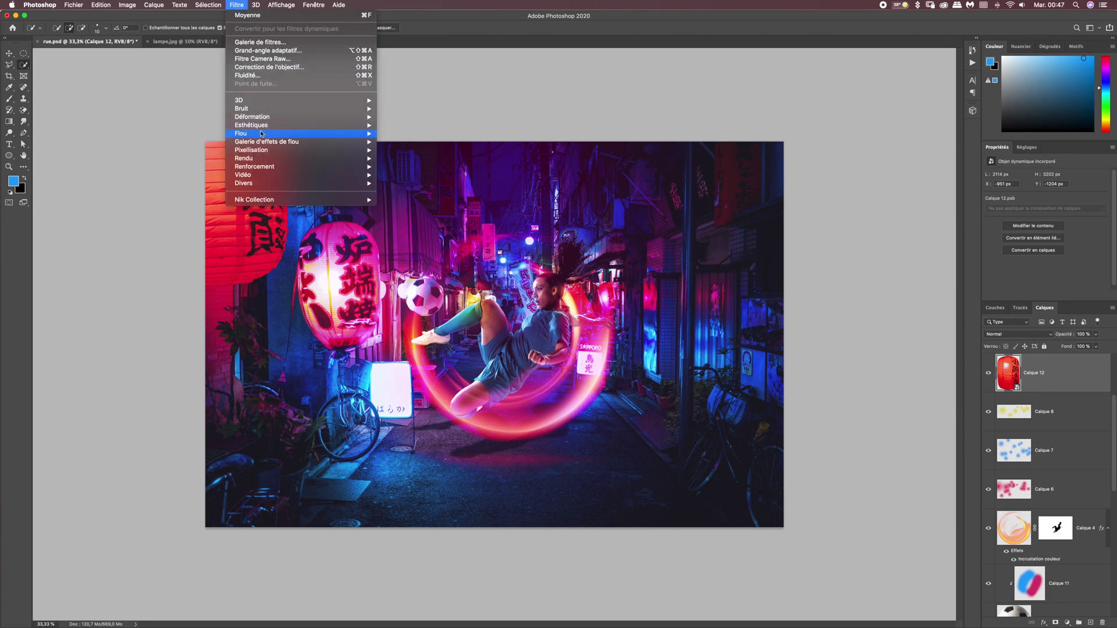
{"action": "mouse_move", "coordinate": [262, 135]}
{"action": "left_click", "coordinate": [407, 175]}
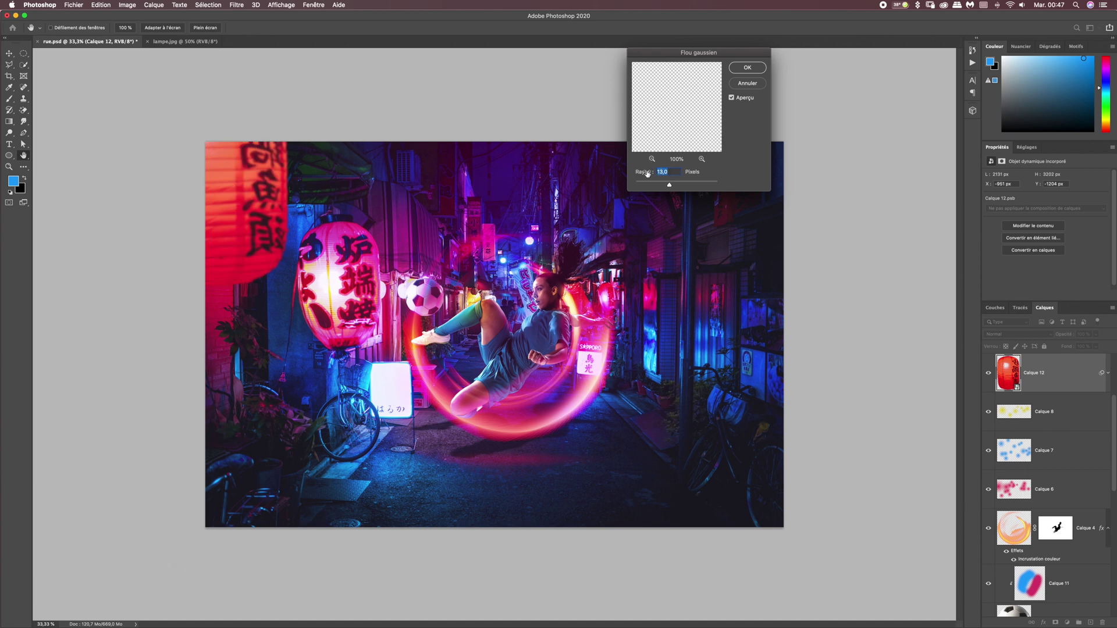
{"action": "type", "text": "1"}
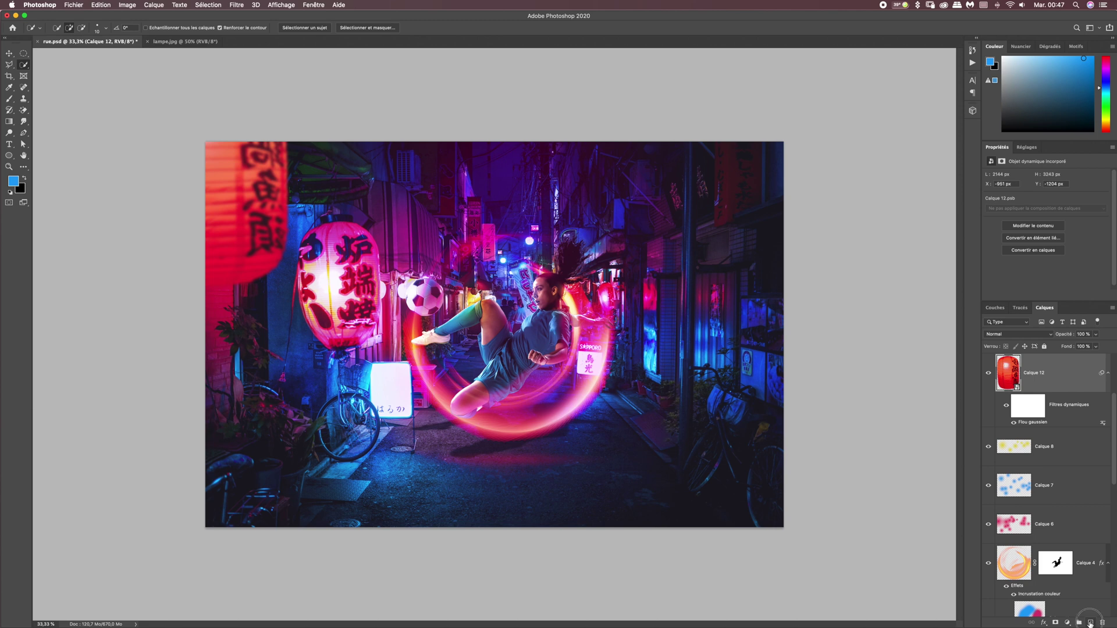
On a new layer above the lantern, draw a radial gradient in pink ea167a fading out from the centre of the image.
{"action": "left_click", "coordinate": [1092, 623]}
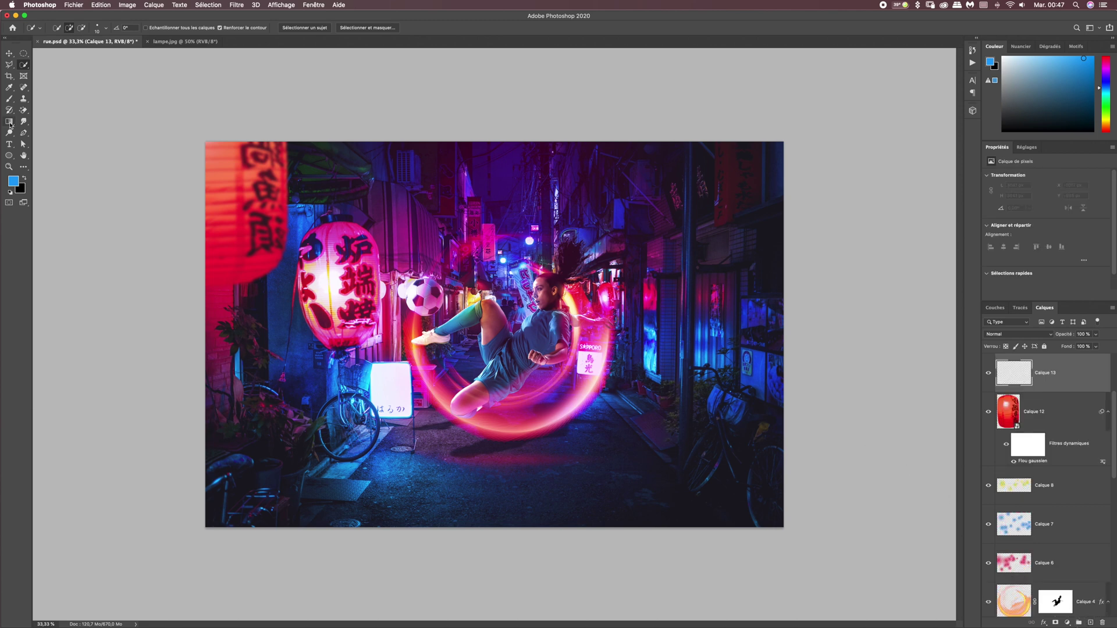
{"action": "left_click", "coordinate": [10, 123]}
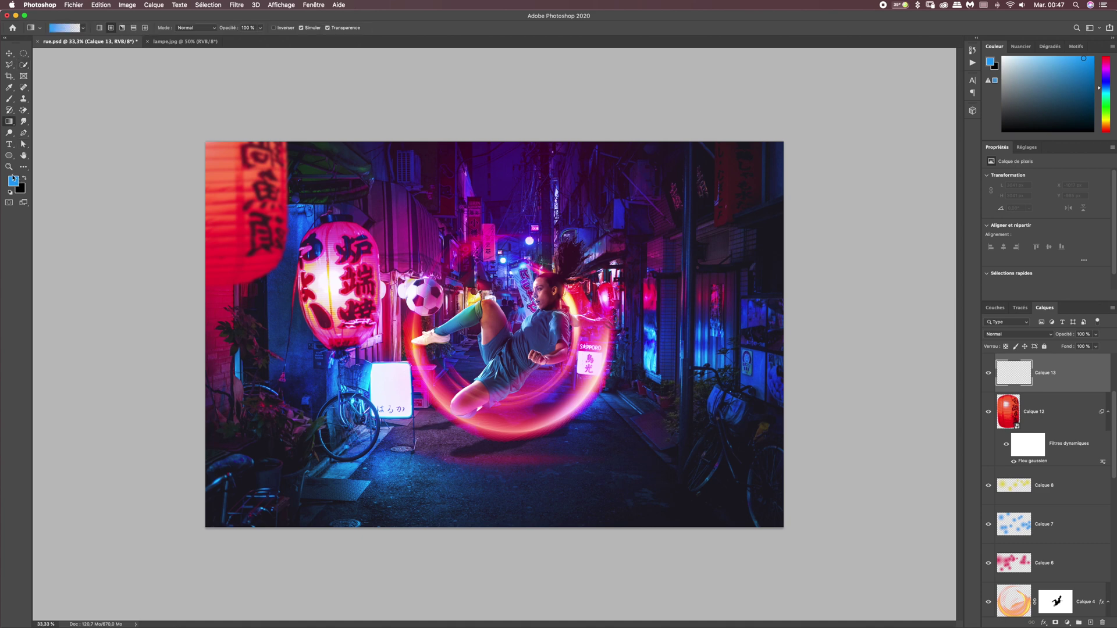
{"action": "left_click", "coordinate": [14, 182]}
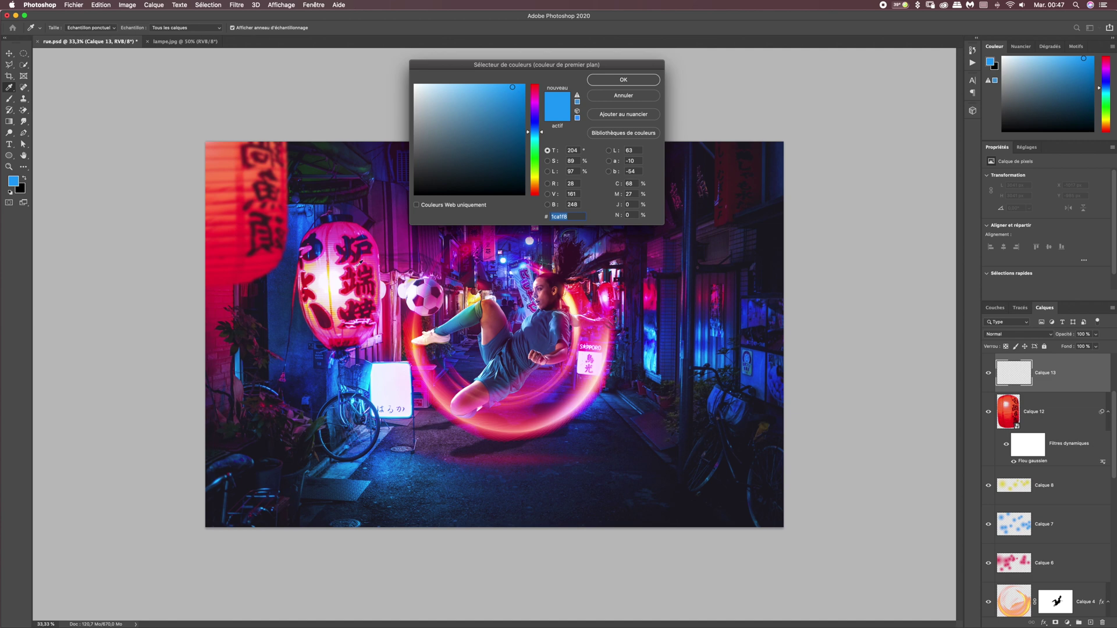
{"action": "left_click", "coordinate": [508, 414]}
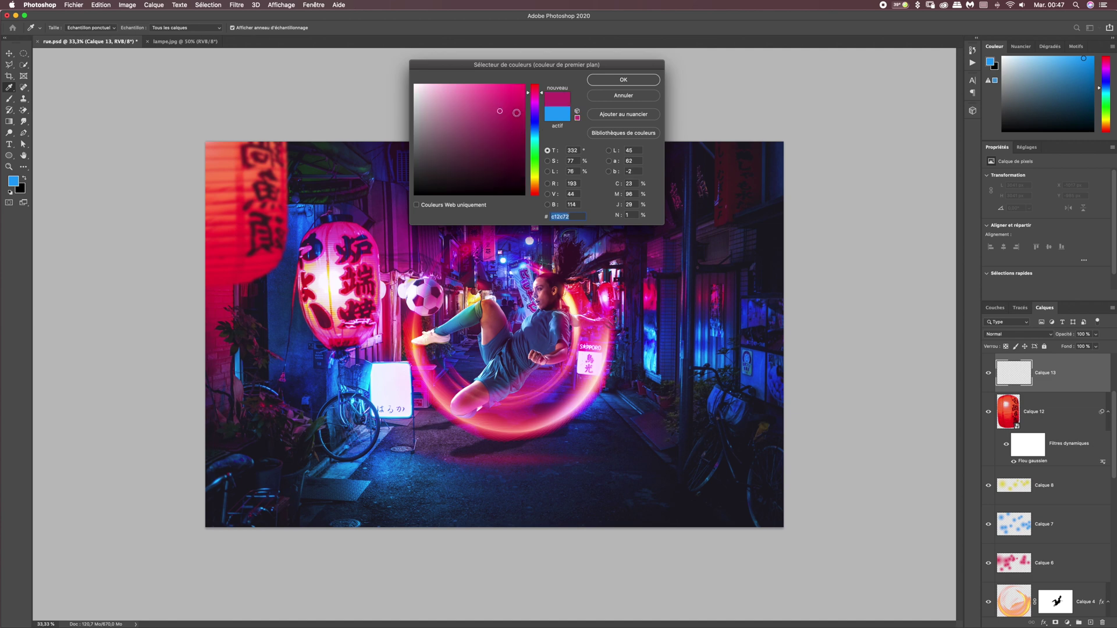
{"action": "left_click", "coordinate": [514, 93]}
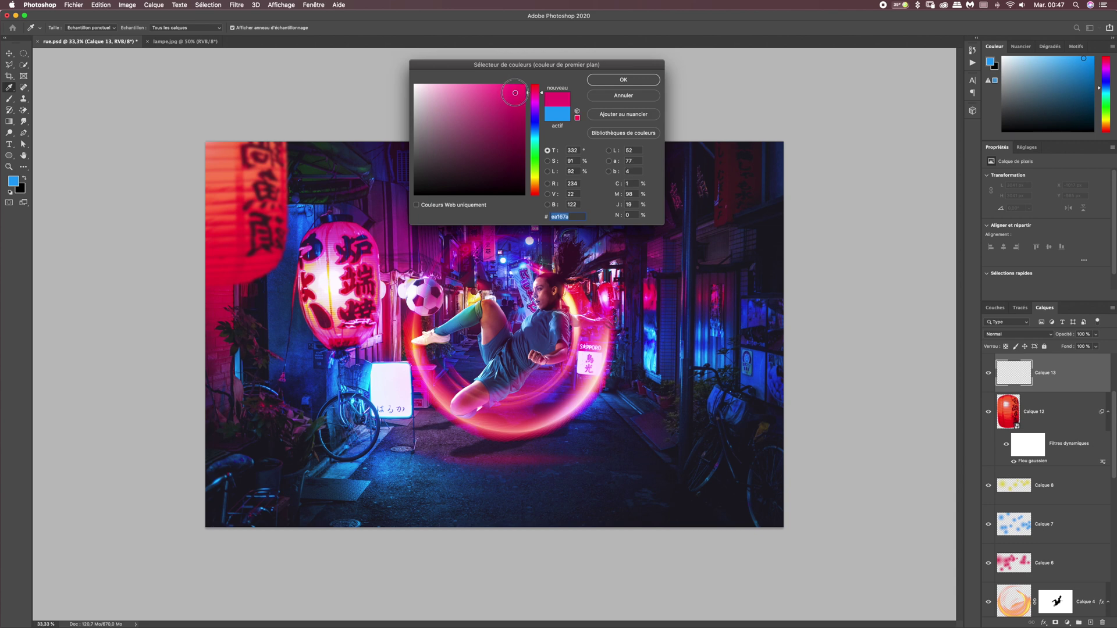
{"action": "left_click", "coordinate": [623, 79]}
{"action": "key", "text": "g"}
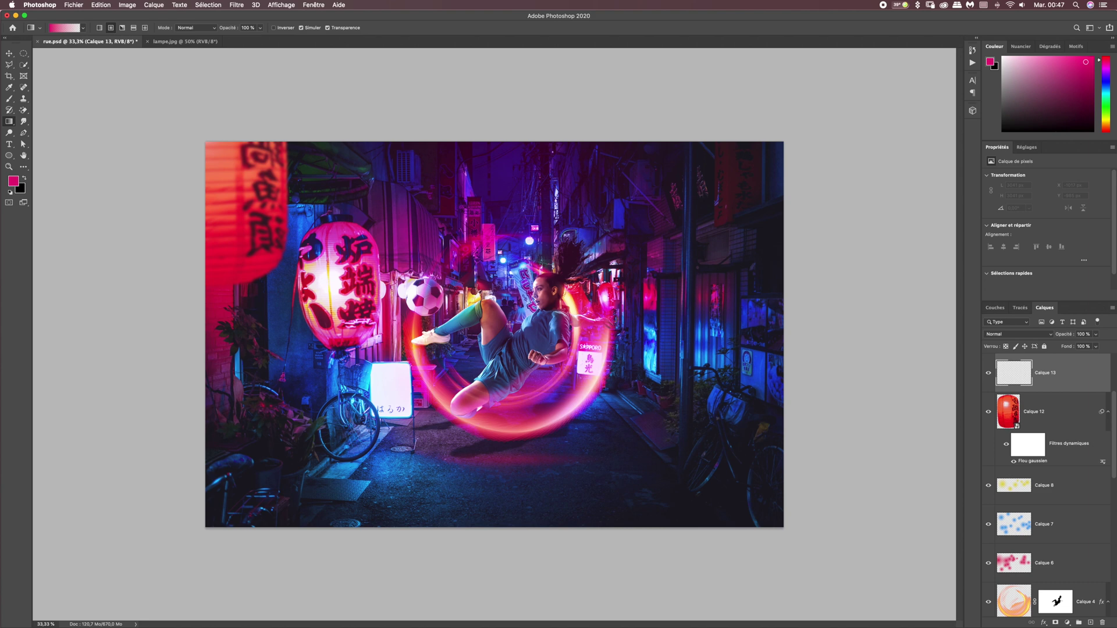
{"action": "left_click_drag", "start_coordinate": [512, 327], "coordinate": [608, 392]}
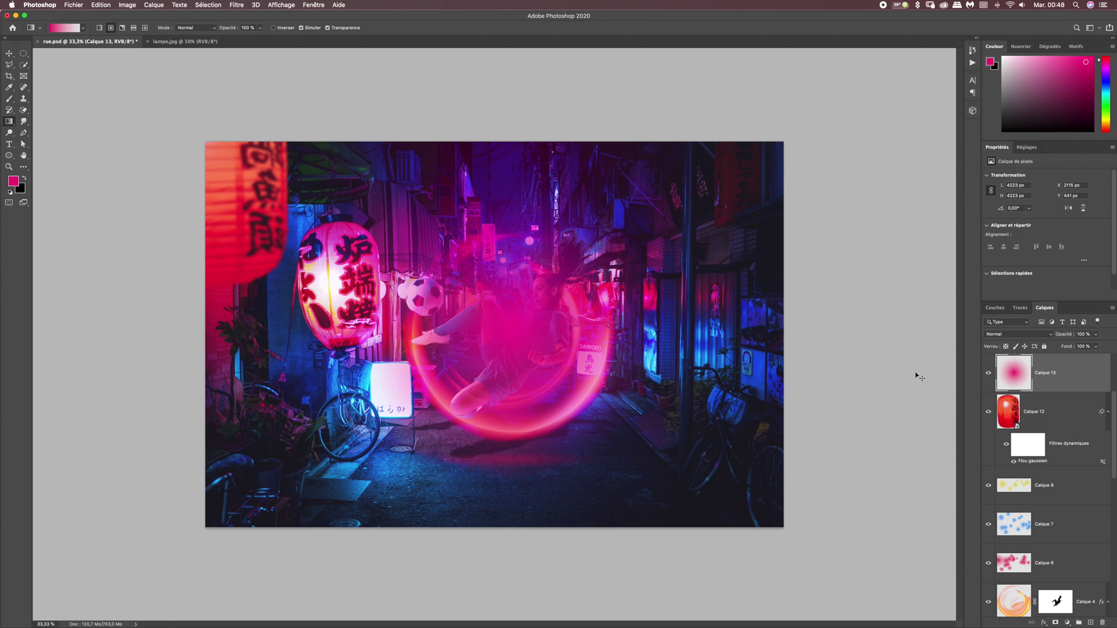
Move the pink gradient glow over the blurred lantern in the upper-left corner of the image.
{"action": "key", "text": "super+t"}
{"action": "left_click_drag", "start_coordinate": [548, 328], "coordinate": [263, 207]}
{"action": "key", "text": "Return"}
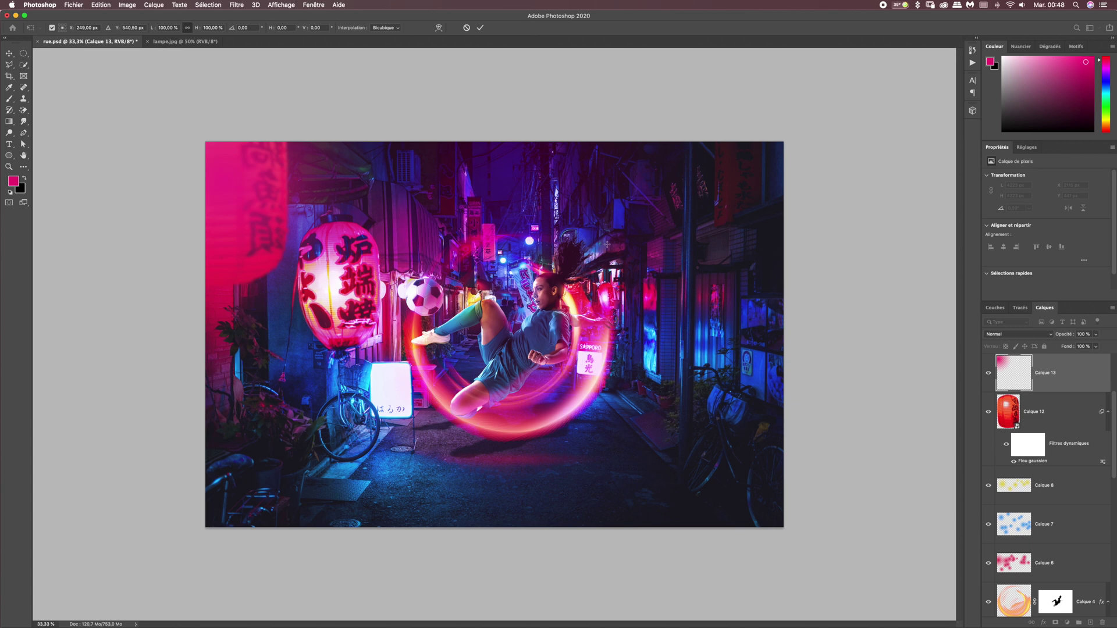
Confirm the transform of the pink glow layer Calque 13, set its blend mode to Superposition and compare the image with and without it.
{"action": "key", "text": "g"}
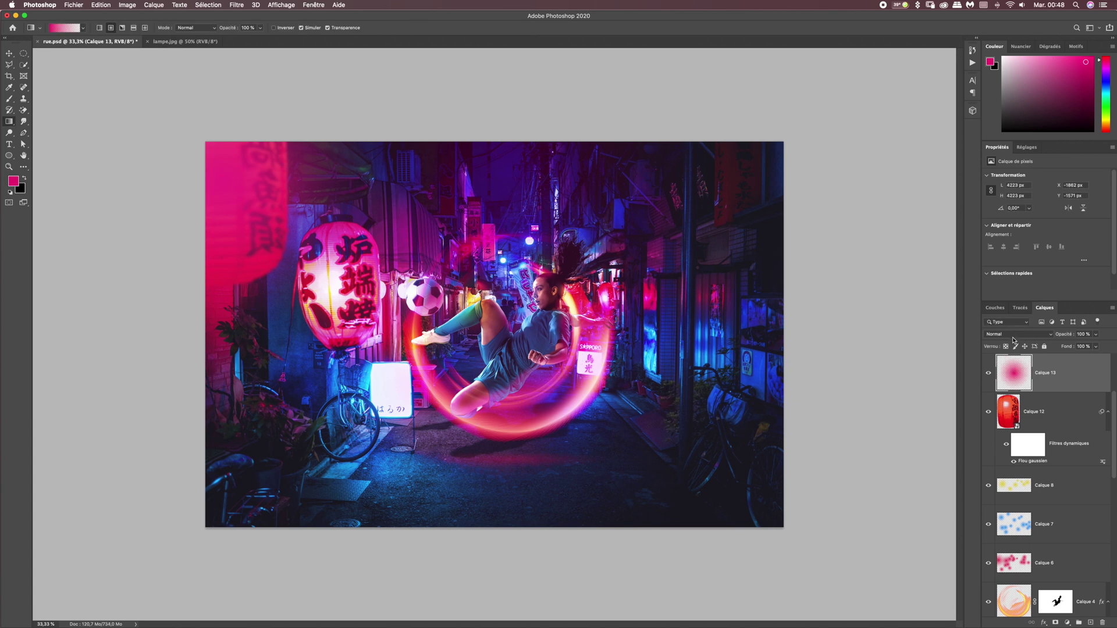
{"action": "left_click", "coordinate": [1011, 336]}
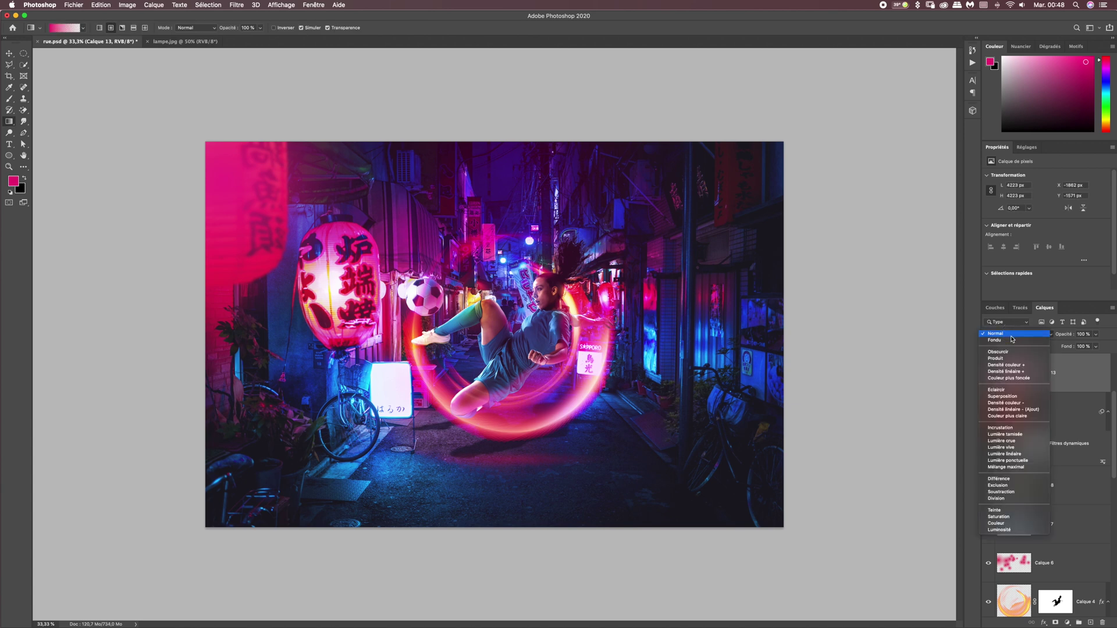
{"action": "left_click", "coordinate": [1011, 397]}
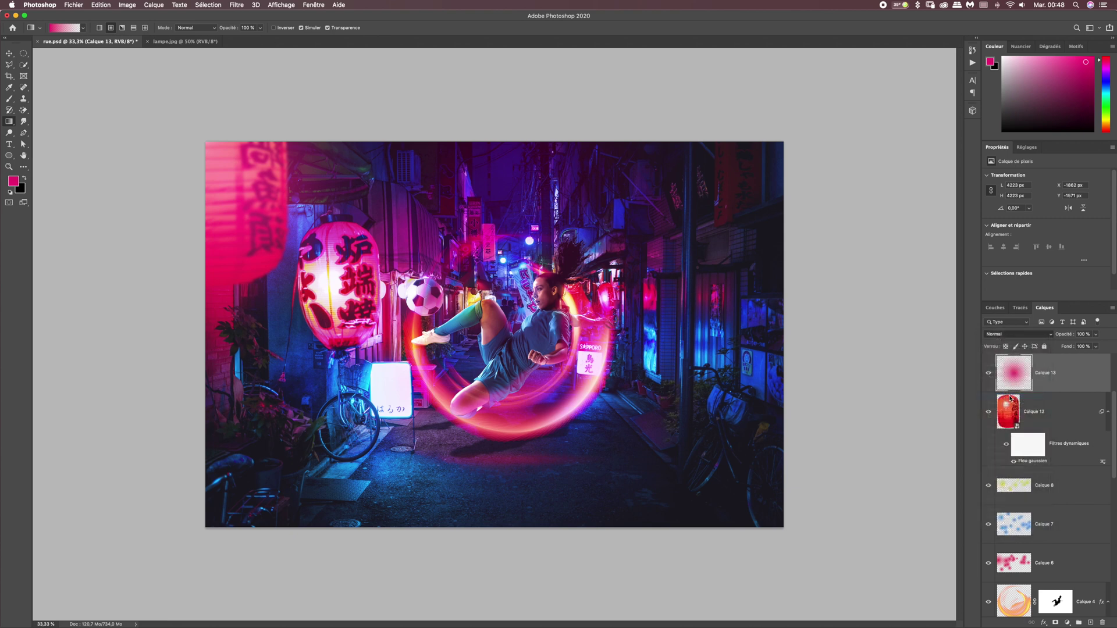
{"action": "left_click", "coordinate": [989, 373]}
{"action": "left_click", "coordinate": [989, 373]}
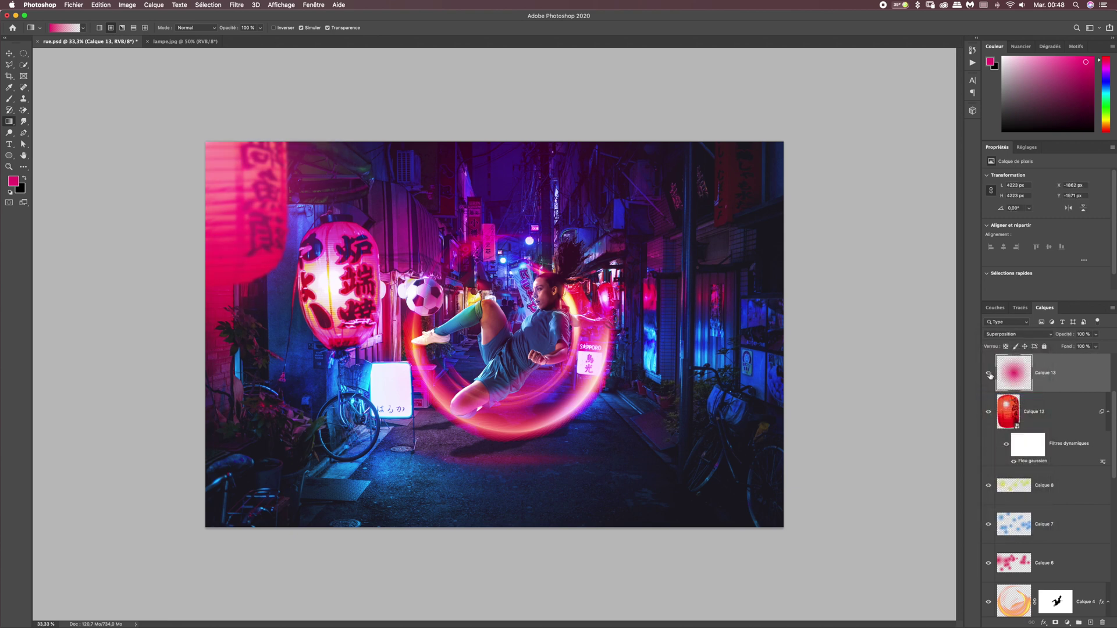
{"action": "left_click", "coordinate": [1014, 463]}
{"action": "left_click", "coordinate": [1013, 463]}
{"action": "left_click", "coordinate": [1014, 463]}
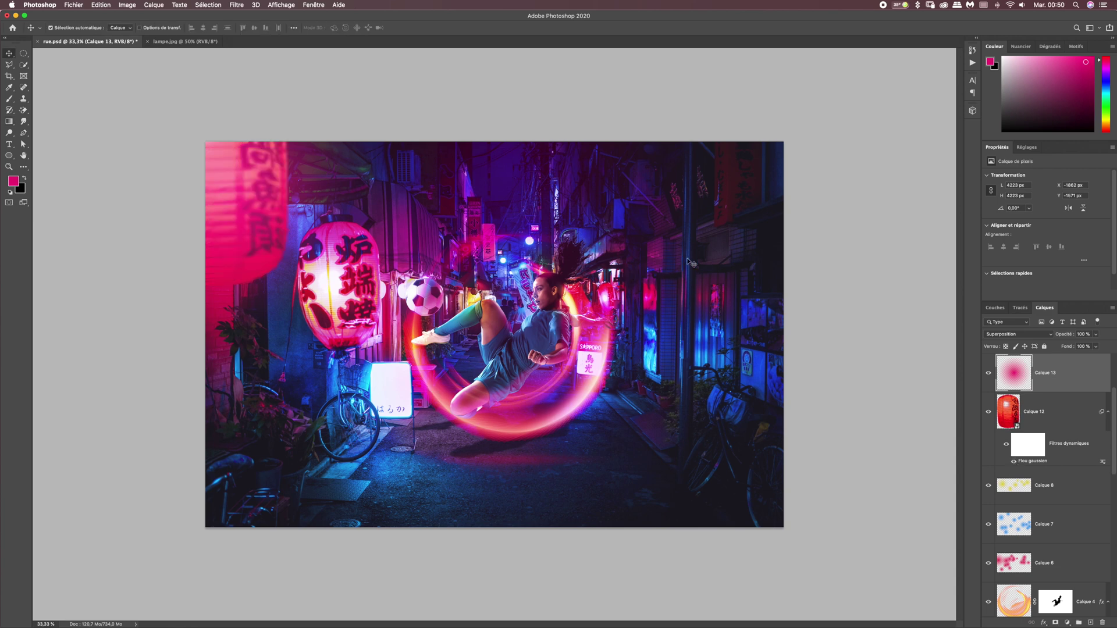
Open the image particules.png as a separate document.
{"action": "left_click", "coordinate": [75, 5]}
{"action": "left_click", "coordinate": [75, 5]}
{"action": "left_click", "coordinate": [74, 6]}
{"action": "left_click", "coordinate": [541, 154]}
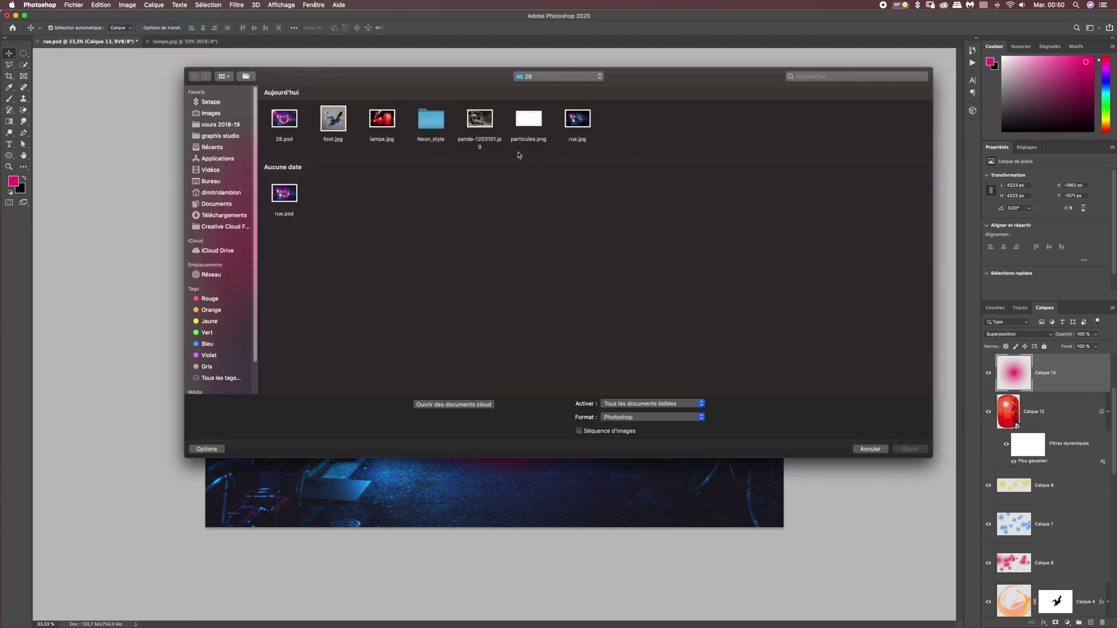
{"action": "left_click", "coordinate": [531, 123]}
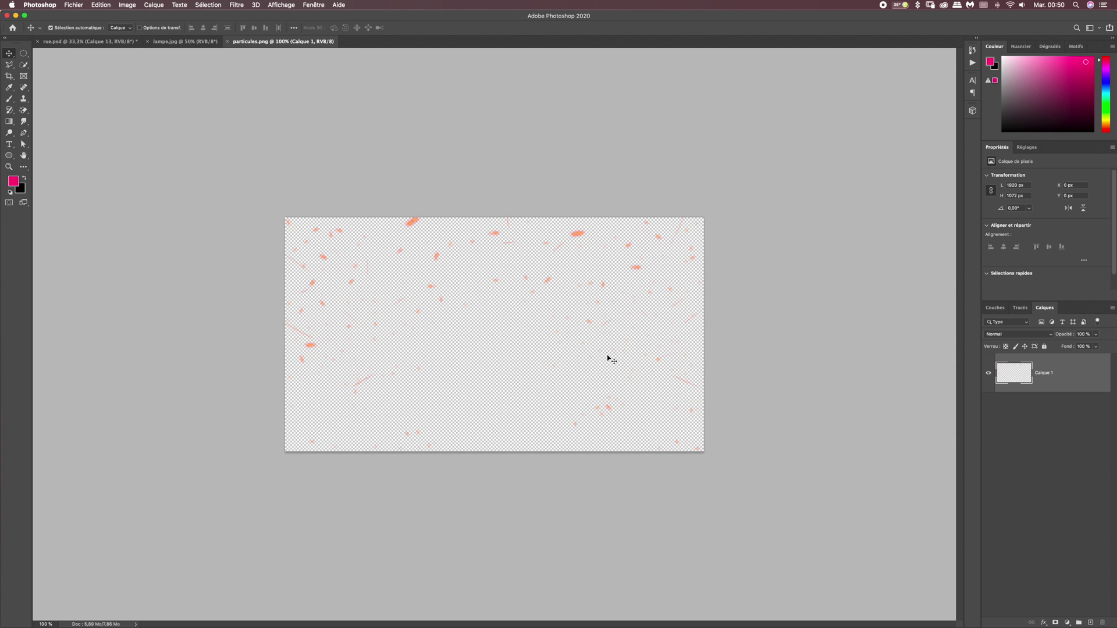
Copy the entire particles image, close its document and paste it into rue.psd above Calque 13.
{"action": "key", "text": "super+a"}
{"action": "key", "text": "super+w"}
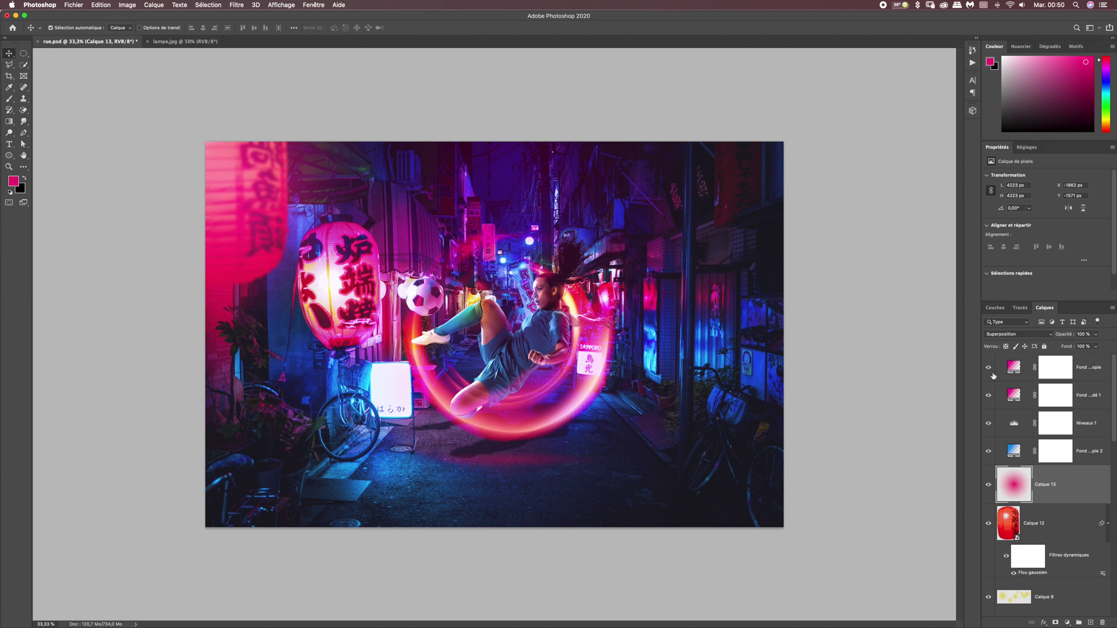
{"action": "key", "text": "super+v"}
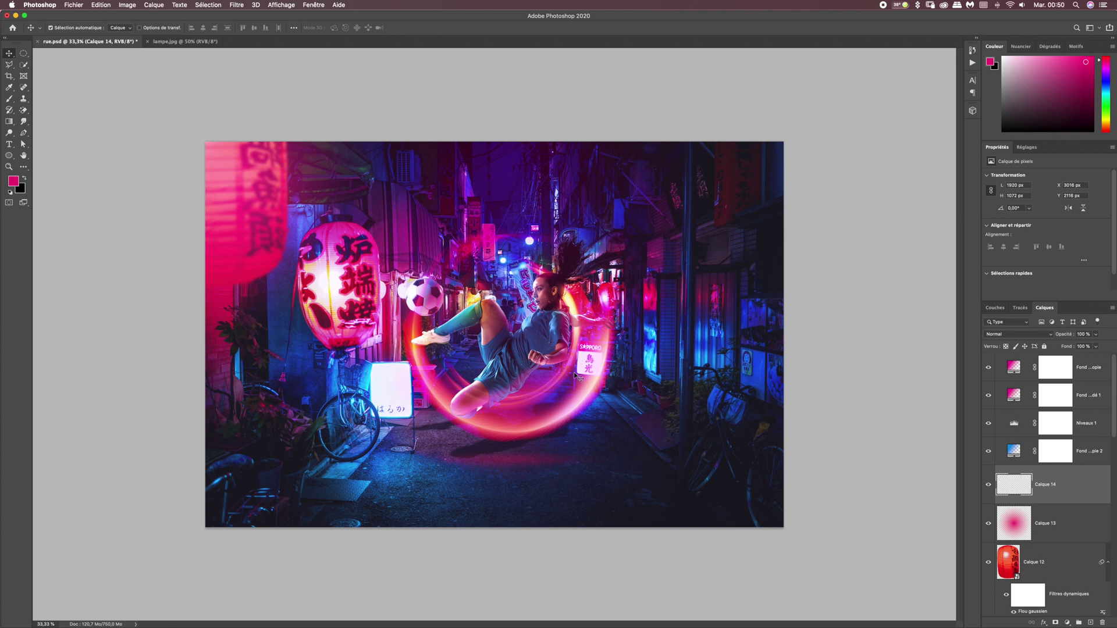
Rotate the pasted particles by about 28° and place them over the lower-left part of the neon ring.
{"action": "key", "text": "super+t"}
{"action": "left_click_drag", "start_coordinate": [518, 370], "coordinate": [520, 425]}
{"action": "left_click_drag", "start_coordinate": [562, 368], "coordinate": [569, 392]}
{"action": "left_click_drag", "start_coordinate": [508, 414], "coordinate": [480, 401]}
{"action": "left_click_drag", "start_coordinate": [534, 345], "coordinate": [534, 349]}
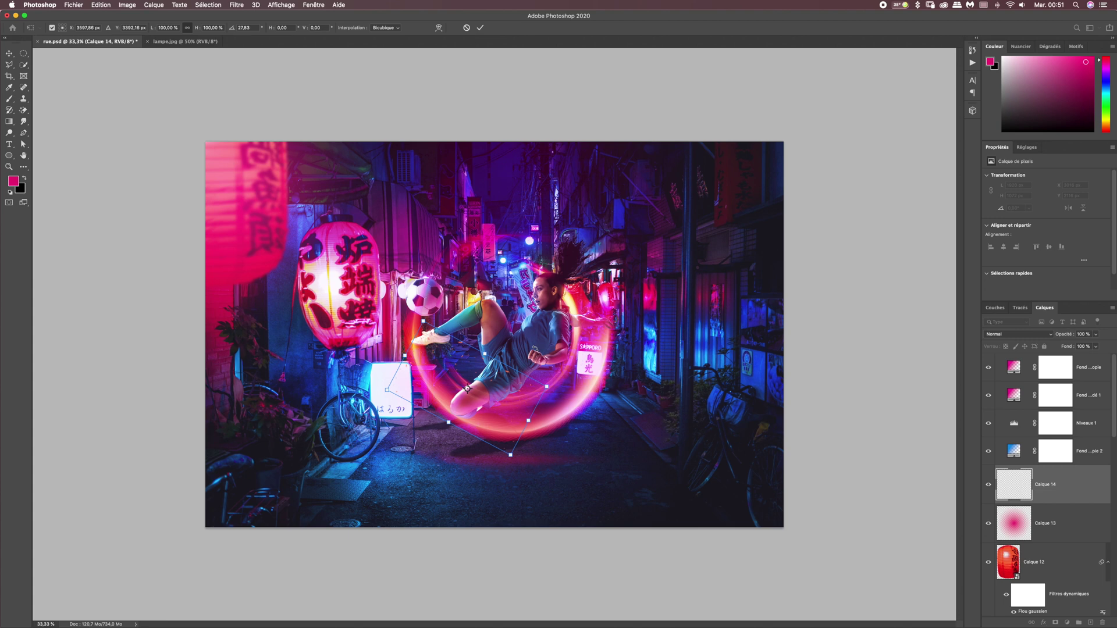
{"action": "key", "text": "Return"}
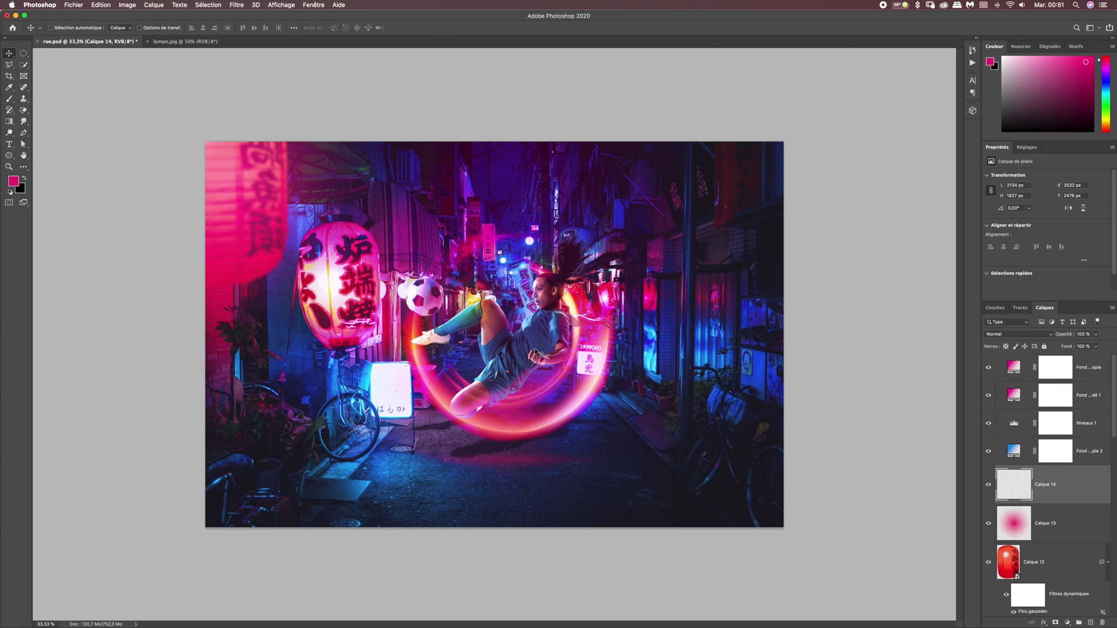
Duplicate the particles layer, then rotate and move the copy over the lower-right part of the neon ring.
{"action": "key", "text": "super+j"}
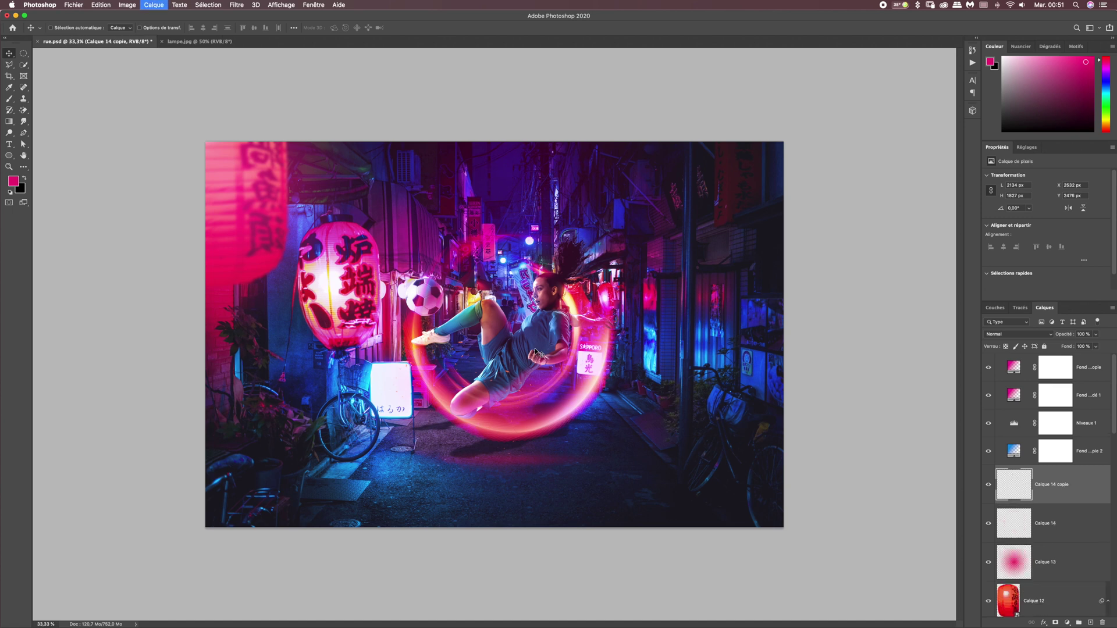
{"action": "key", "text": "super+t"}
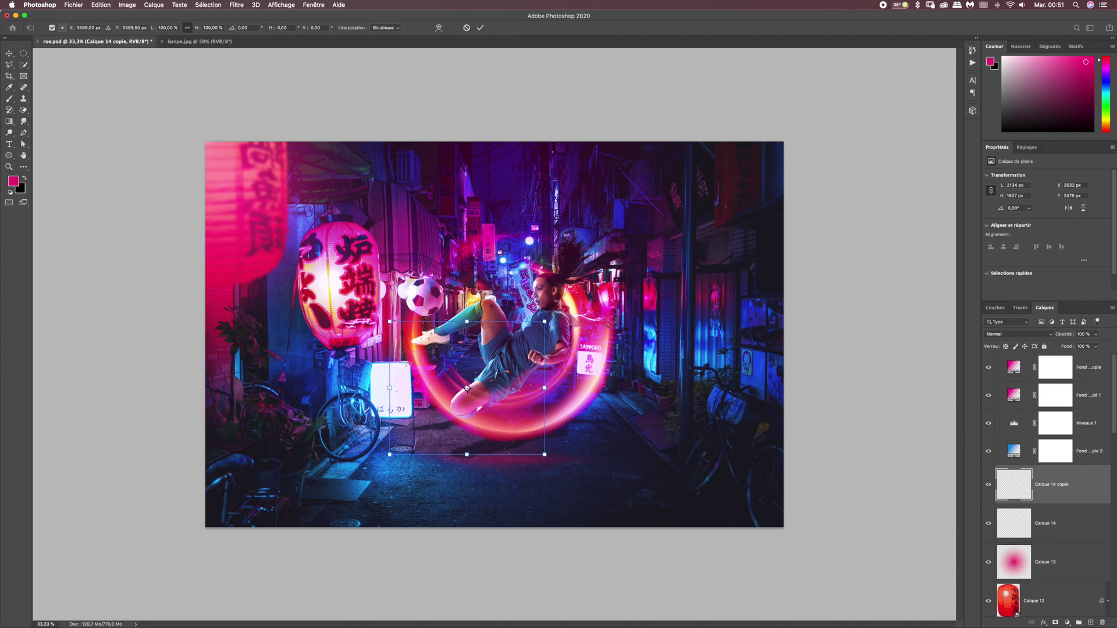
{"action": "left_click_drag", "start_coordinate": [570, 396], "coordinate": [435, 439]}
{"action": "left_click_drag", "start_coordinate": [565, 415], "coordinate": [584, 424]}
{"action": "left_click_drag", "start_coordinate": [512, 401], "coordinate": [587, 413]}
{"action": "key", "text": "Return"}
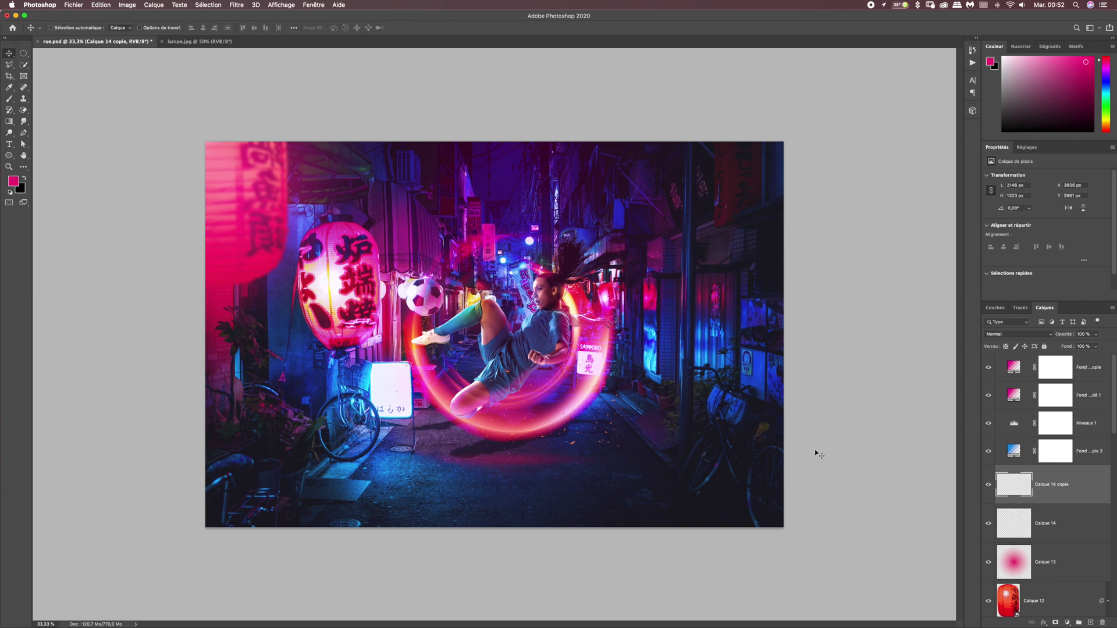
Duplicate the particles copy, scale it to about 73%, rotate it about -31° and place it on the ring's right side.
{"action": "key", "text": "super+j"}
{"action": "key", "text": "super+t"}
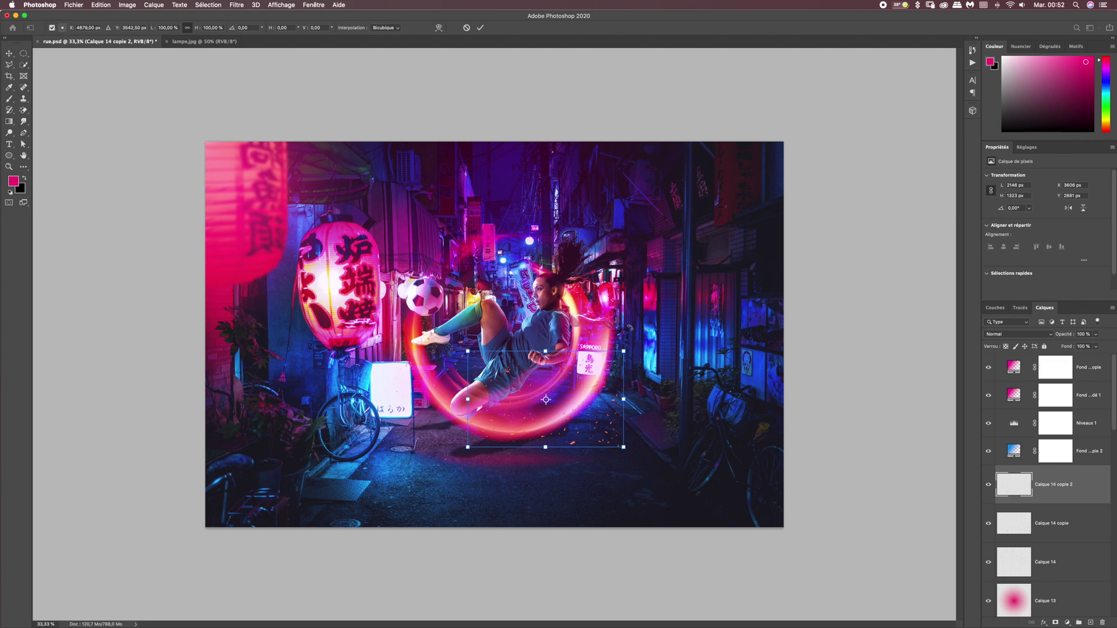
{"action": "left_click_drag", "start_coordinate": [624, 351], "coordinate": [562, 326]}
{"action": "left_click_drag", "start_coordinate": [560, 414], "coordinate": [636, 361]}
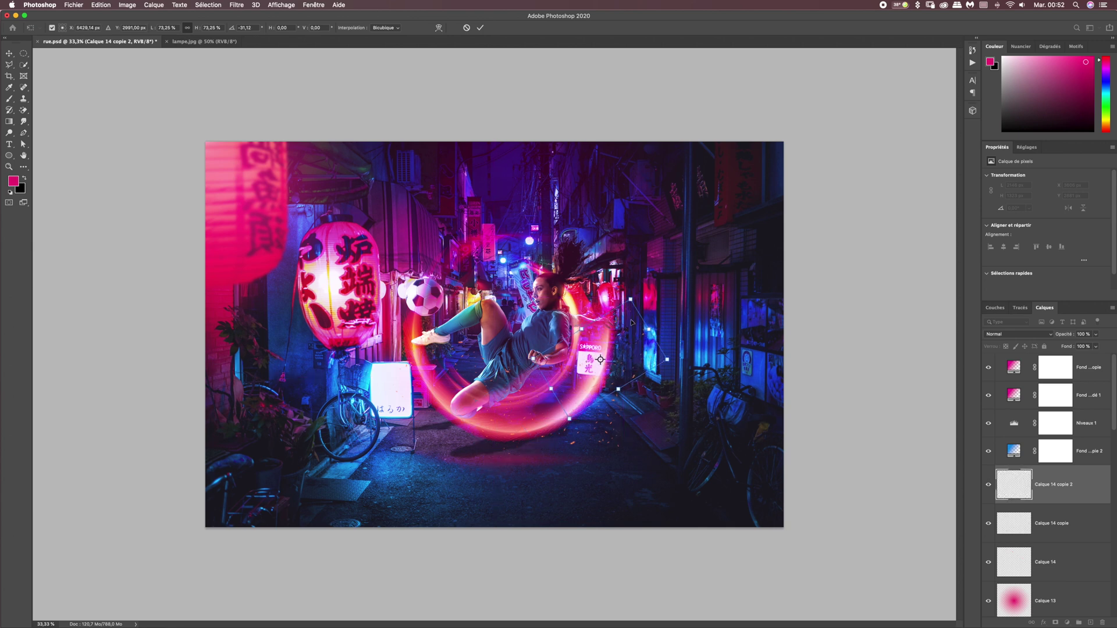
{"action": "key", "text": "Return"}
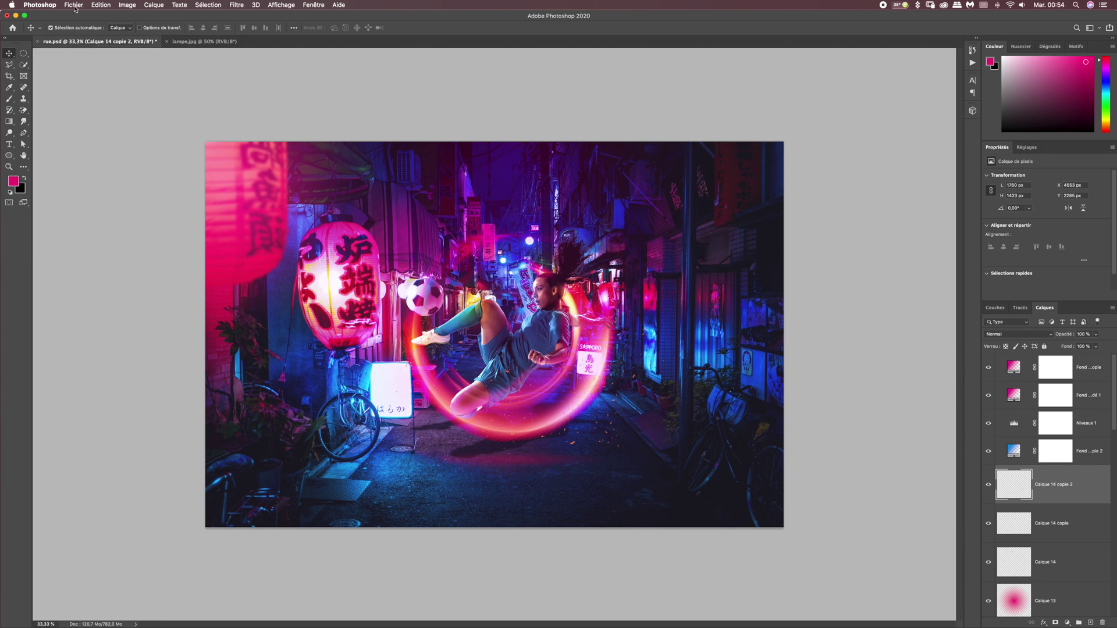
Open the file particules2.psd as a separate document.
{"action": "left_click", "coordinate": [74, 8]}
{"action": "left_click", "coordinate": [465, 200]}
{"action": "key", "text": "super+o"}
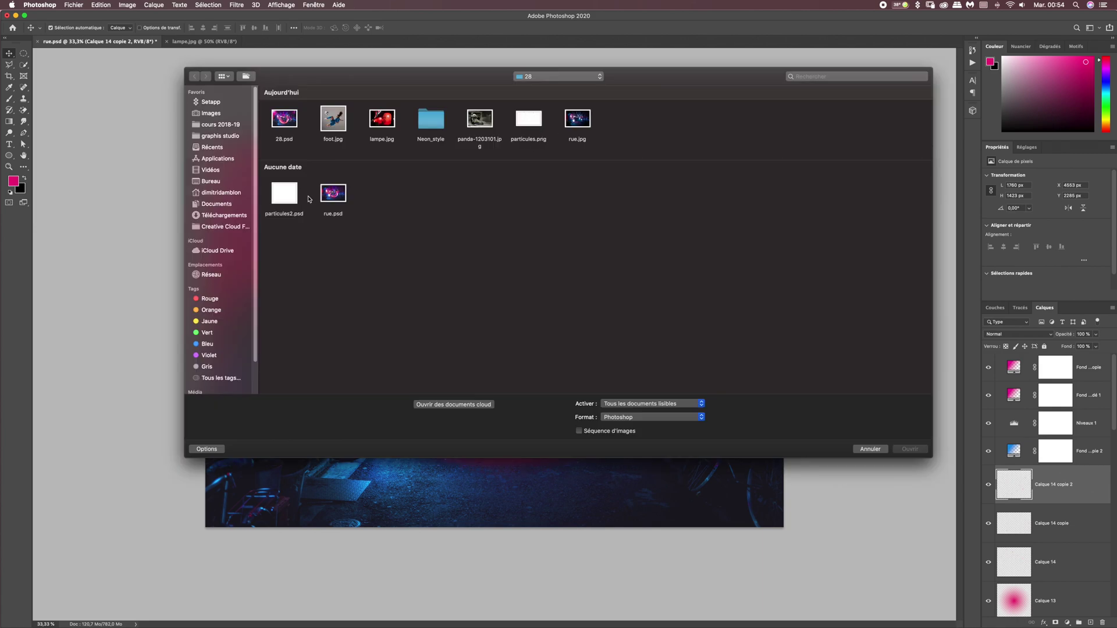
{"action": "left_click", "coordinate": [285, 195]}
{"action": "left_click", "coordinate": [908, 450]}
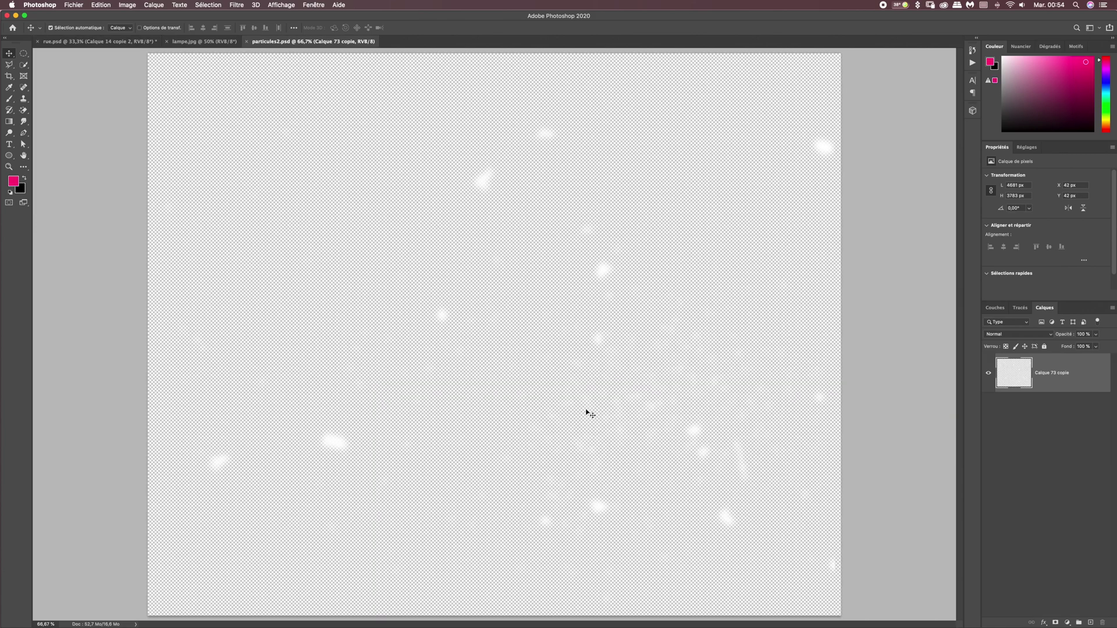
Copy all the white particles from particules2.psd, close that document and paste them into rue.psd above Calque 14 copie 2.
{"action": "key", "text": "super+minus"}
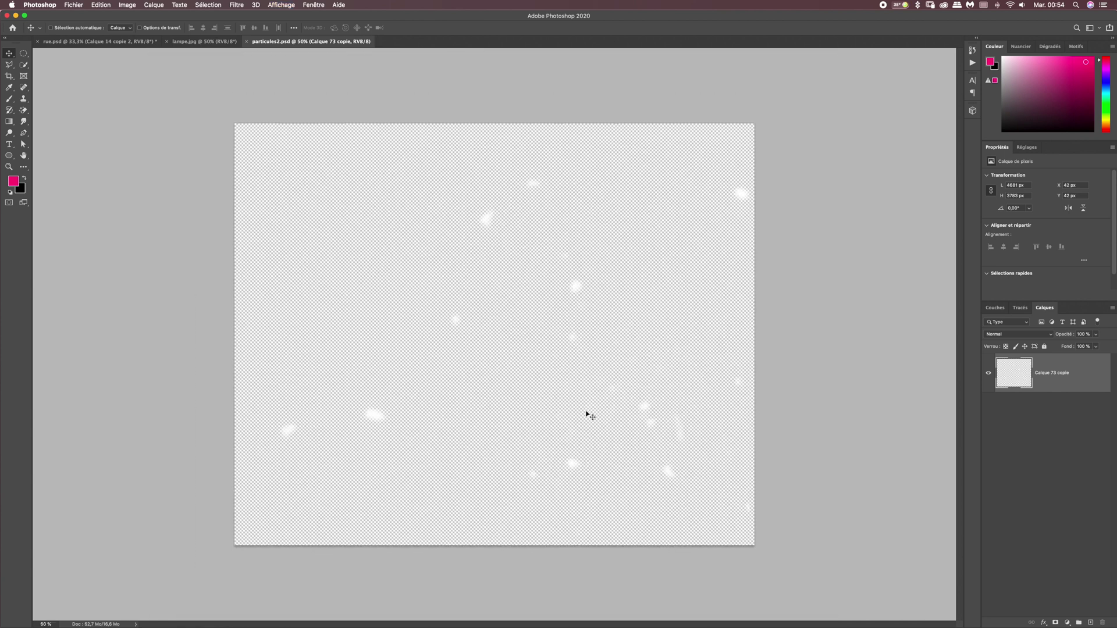
{"action": "key", "text": "super+minus"}
{"action": "key", "text": "super+a"}
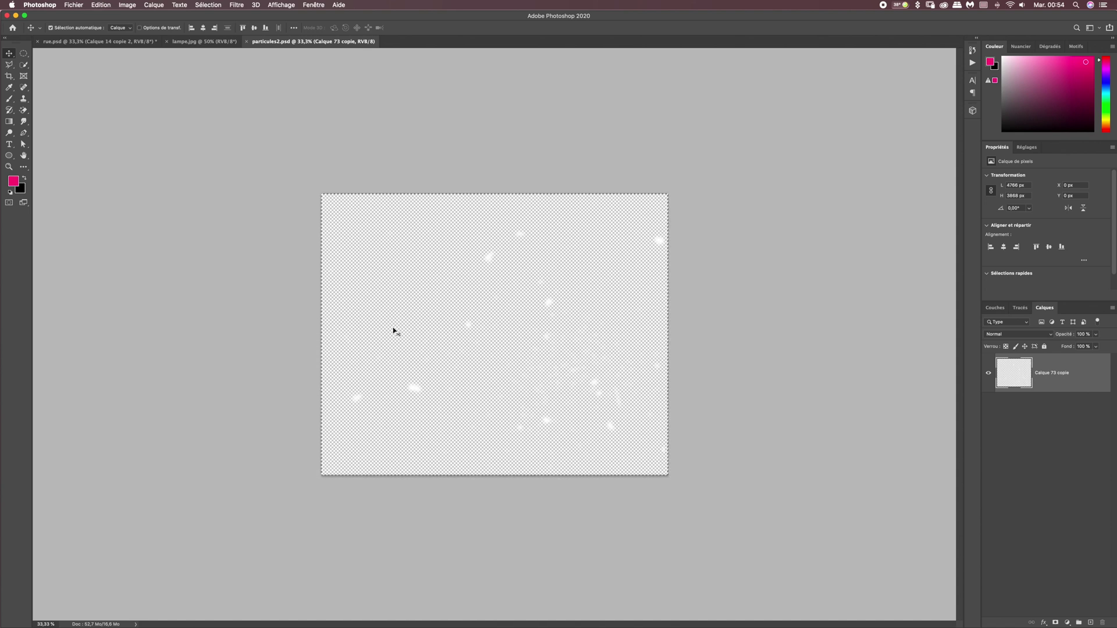
{"action": "key", "text": "super+w"}
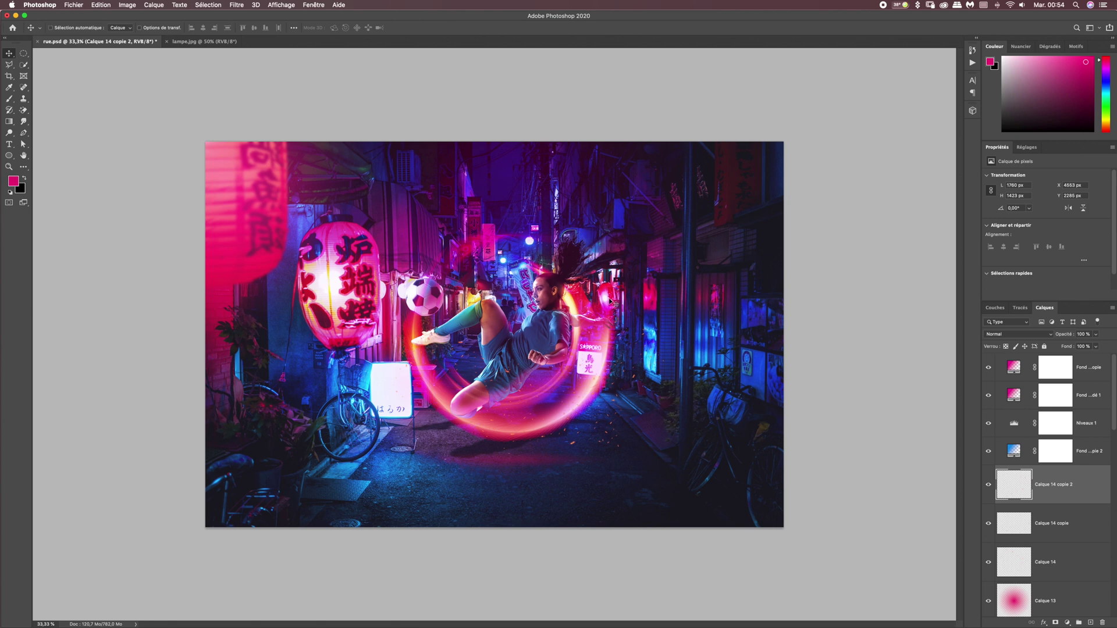
{"action": "key", "text": "super+v"}
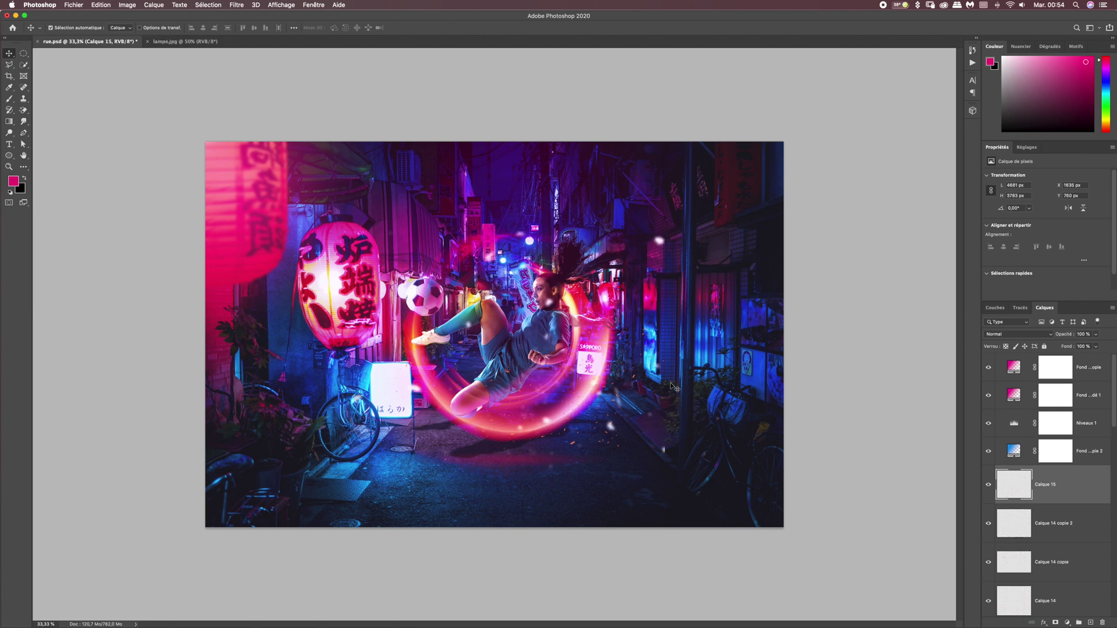
Move and rotate the white particles on Calque 15 so they float over the street's lower-left foreground.
{"action": "key", "text": "super+t"}
{"action": "left_click_drag", "start_coordinate": [623, 366], "coordinate": [433, 453]}
{"action": "mouse_move", "coordinate": [501, 275]}
{"action": "left_mouse_down"}
{"action": "mouse_move", "coordinate": [520, 311]}
{"action": "mouse_move", "coordinate": [520, 278]}
{"action": "left_mouse_up"}
{"action": "key", "text": "Return"}
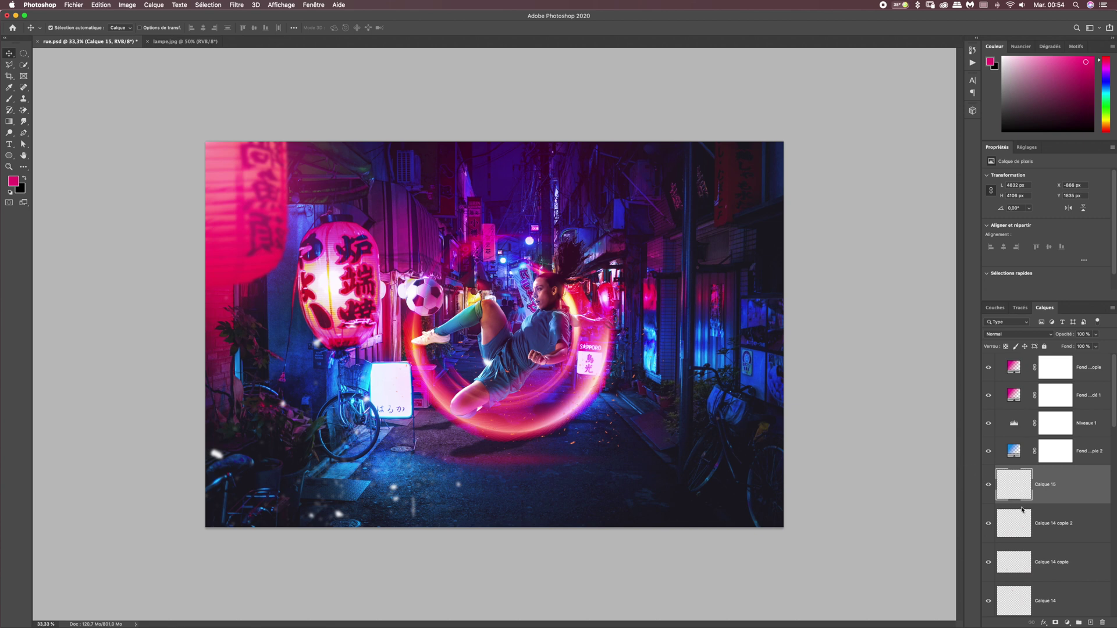
Add an Incrustation couleur (colour overlay) effect to Calque 15 with its blend mode set to Normal.
{"action": "left_click", "coordinate": [1044, 623]}
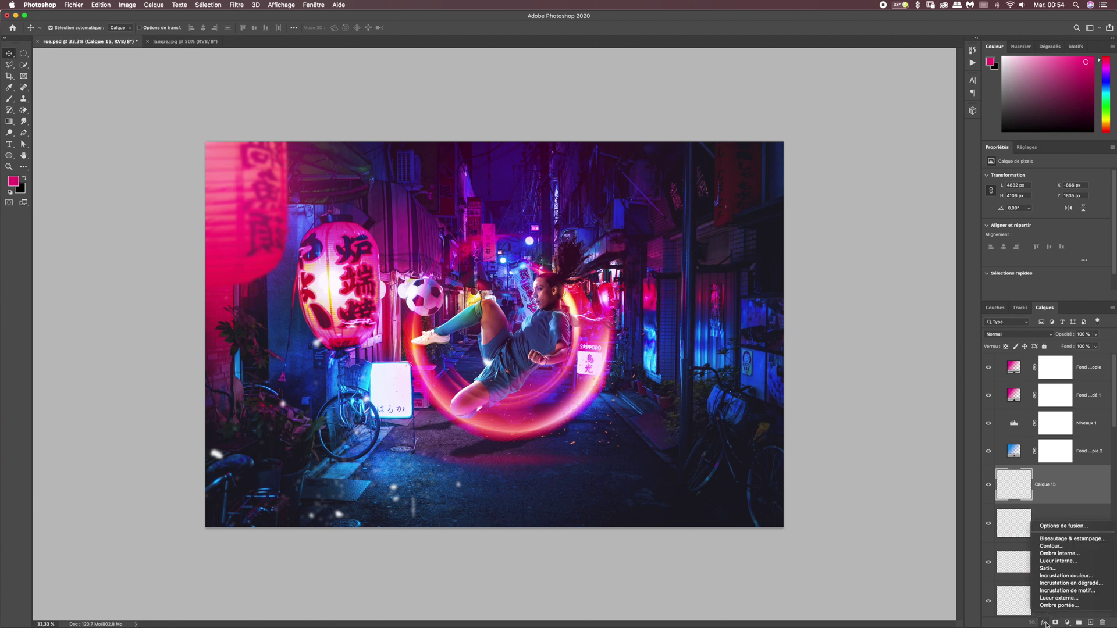
{"action": "left_click", "coordinate": [1068, 576]}
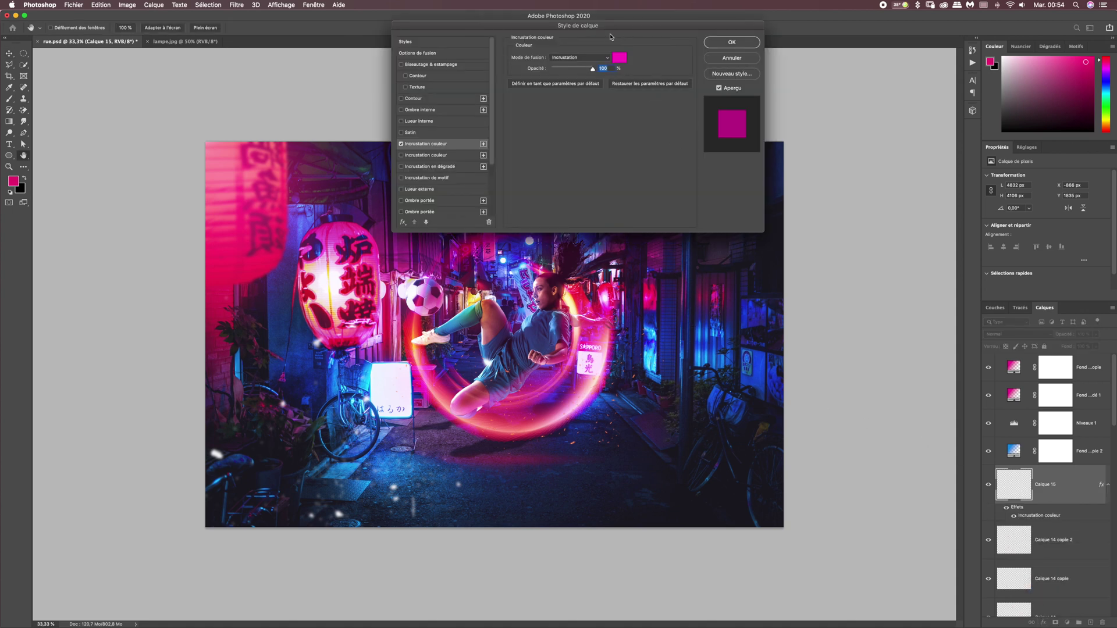
{"action": "left_click_drag", "start_coordinate": [617, 27], "coordinate": [652, 62]}
{"action": "left_click", "coordinate": [646, 82]}
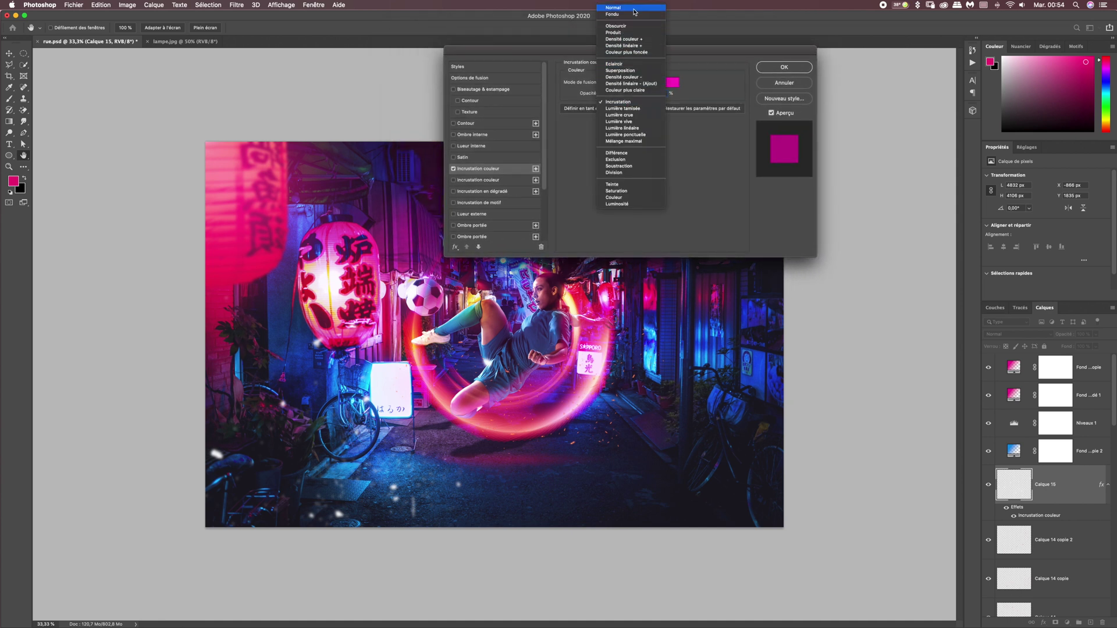
{"action": "left_click", "coordinate": [635, 8]}
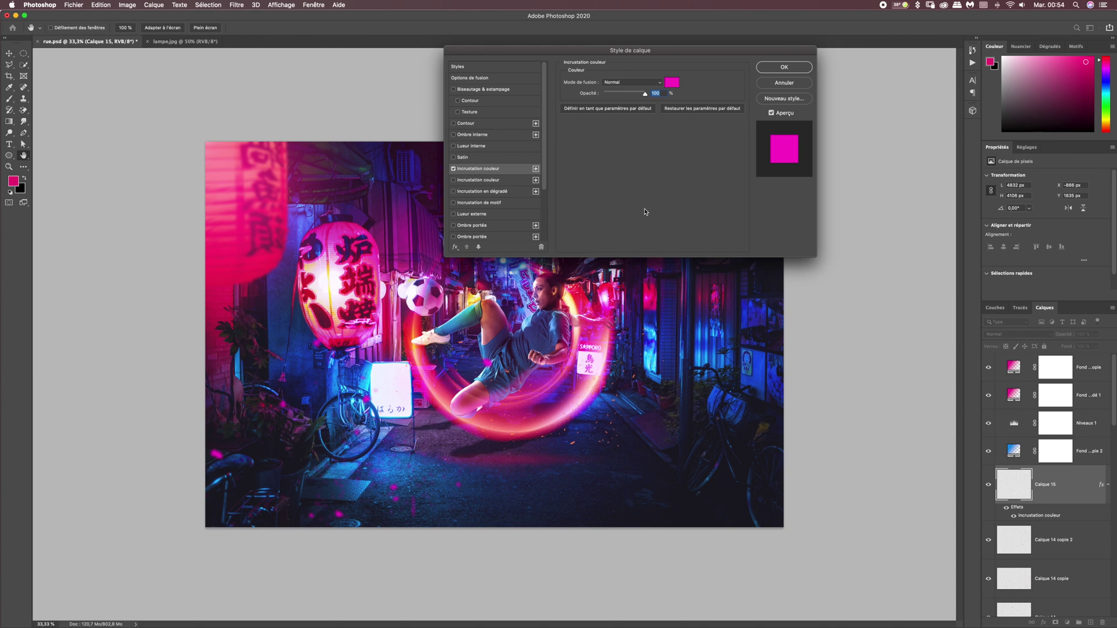
Set the overlay colour of the Calque 15 particles to orange ff5400, apply the layer style and check the layer's effect.
{"action": "left_click", "coordinate": [674, 84]}
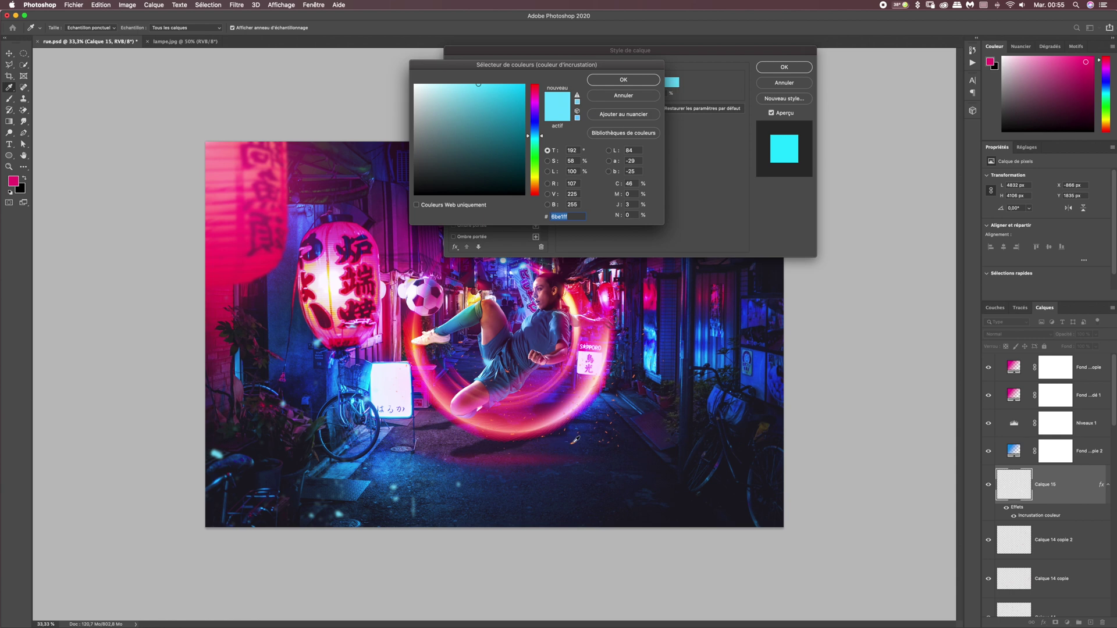
{"action": "left_click", "coordinate": [418, 346]}
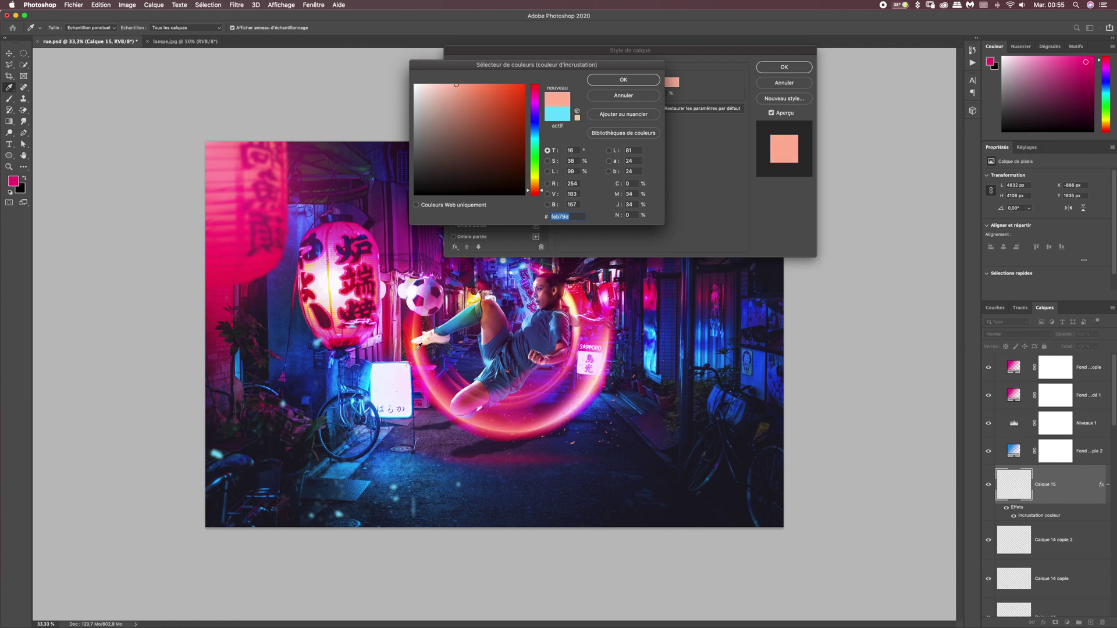
{"action": "left_click", "coordinate": [412, 336]}
{"action": "left_click_drag", "start_coordinate": [501, 95], "coordinate": [531, 84]}
{"action": "left_click_drag", "start_coordinate": [543, 183], "coordinate": [544, 191]}
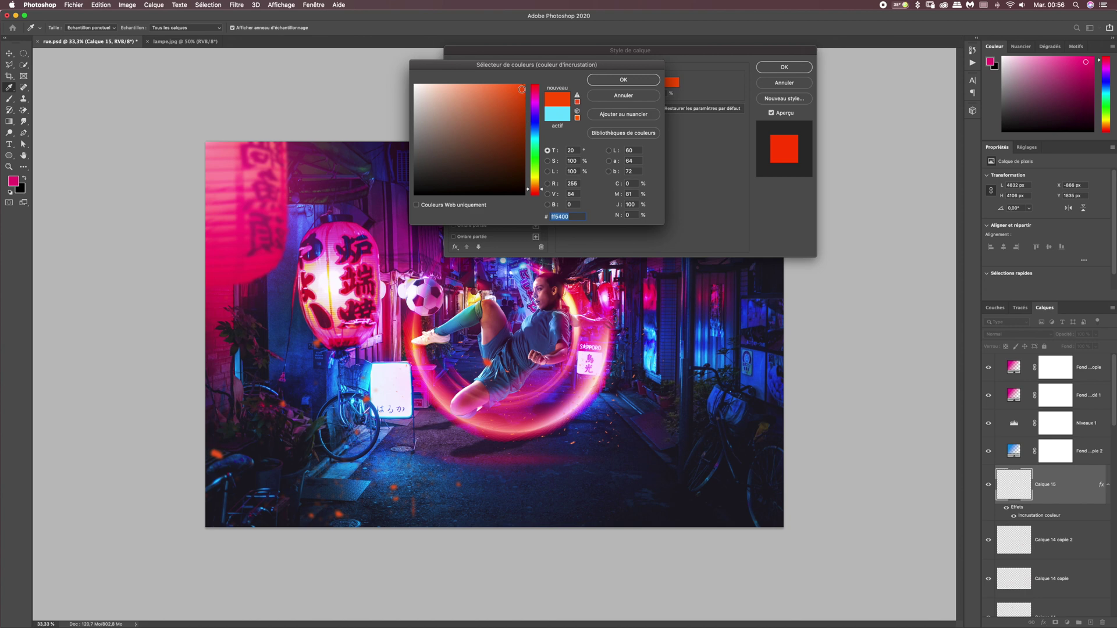
{"action": "left_click", "coordinate": [621, 80]}
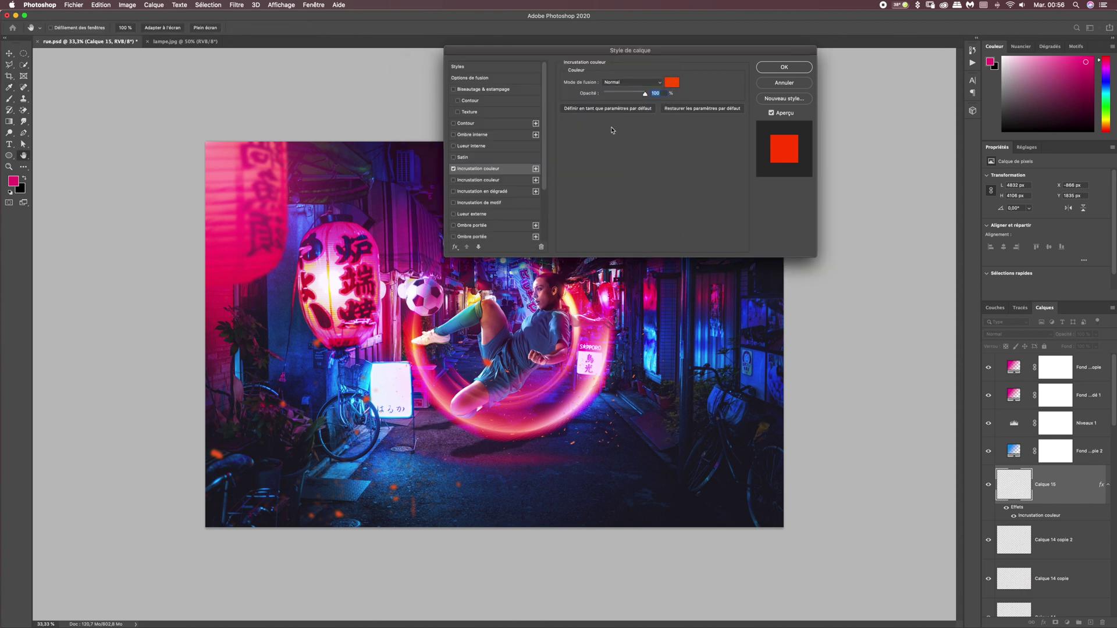
{"action": "left_click", "coordinate": [782, 68]}
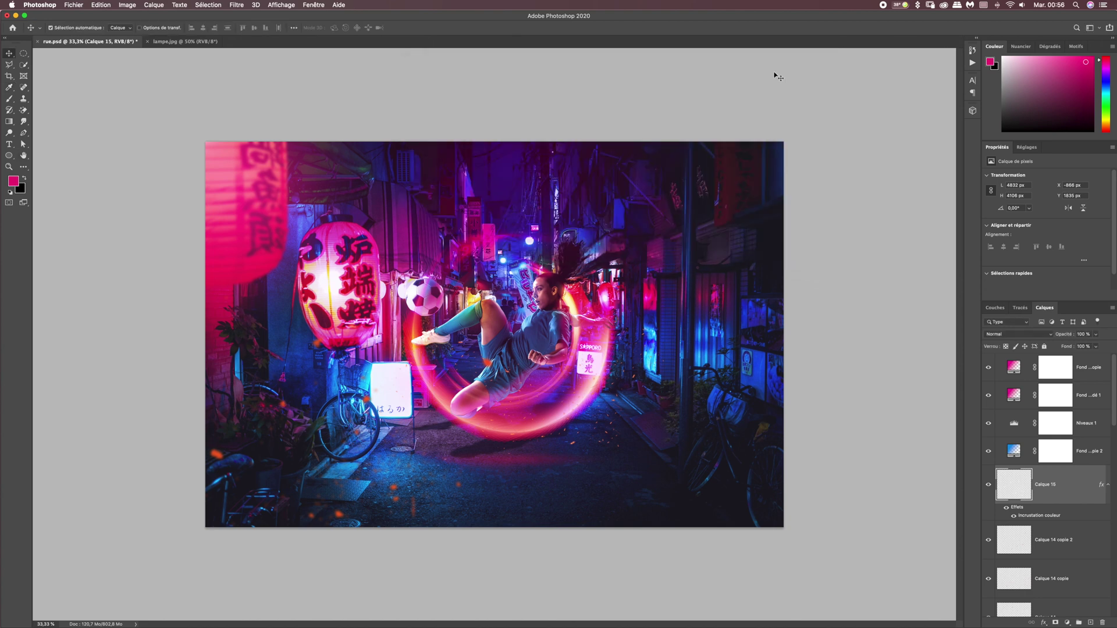
{"action": "left_click", "coordinate": [988, 486]}
Open the panda photo panda-1203101.jpg from the 28 folder as a separate document.
{"action": "key", "text": "z"}
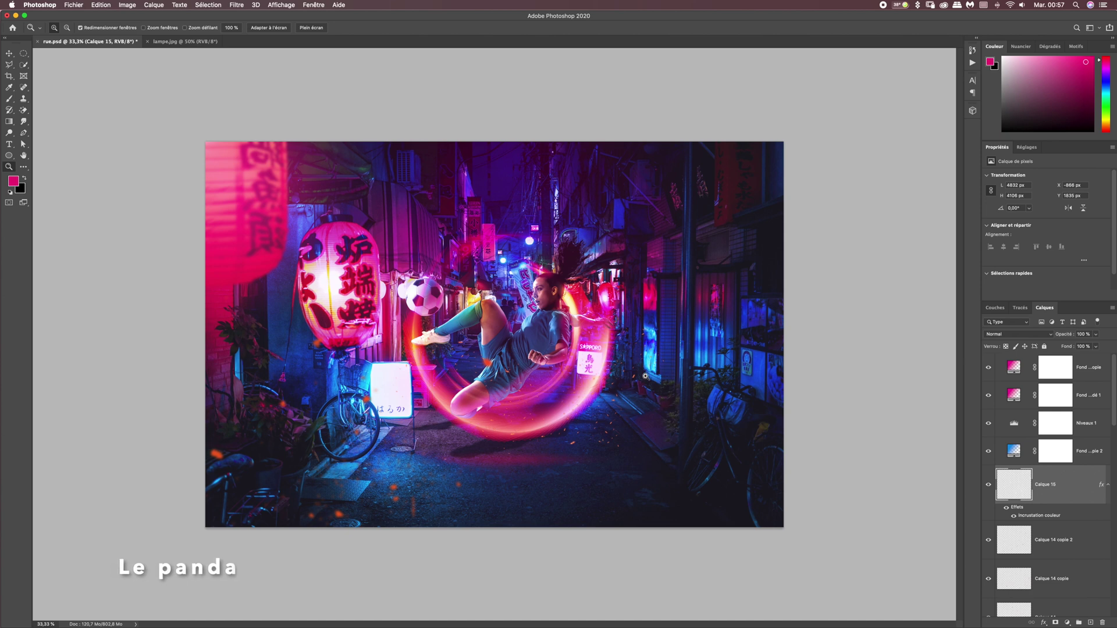
{"action": "left_click", "coordinate": [73, 4]}
{"action": "left_click", "coordinate": [87, 28]}
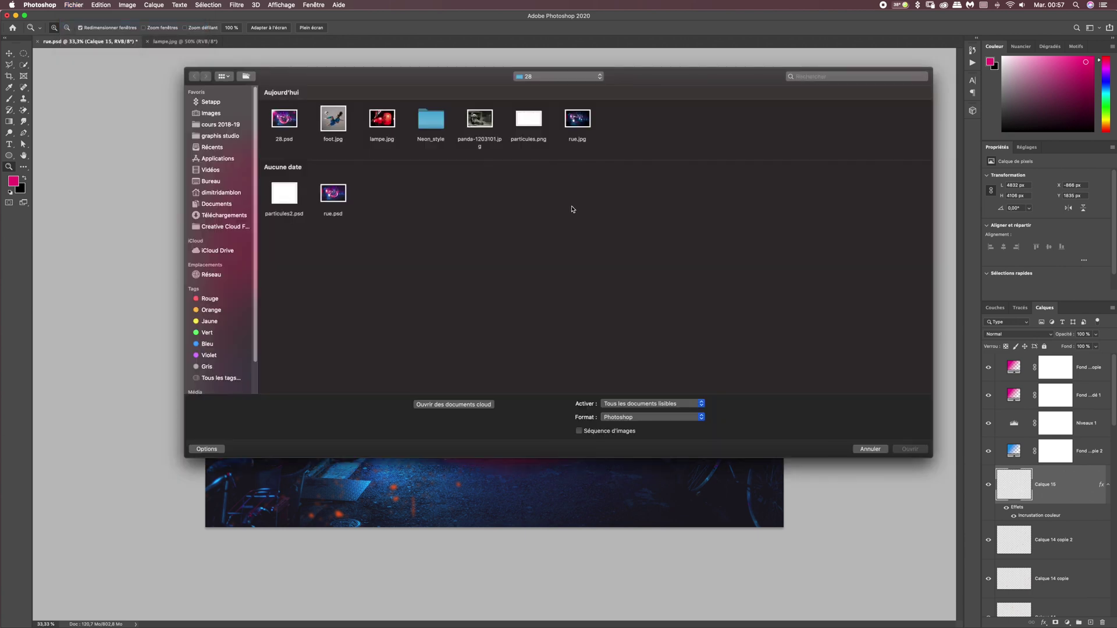
{"action": "left_click", "coordinate": [483, 121]}
{"action": "left_click", "coordinate": [907, 450]}
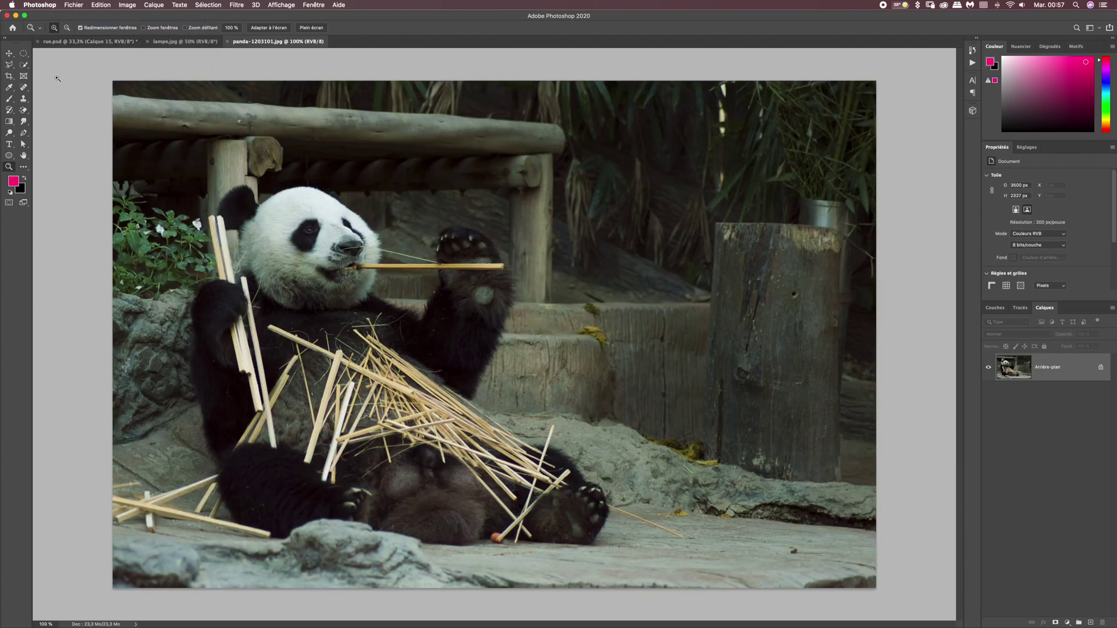
Select the panda's head, body, raised paw and bamboo sticks with the Quick Selection tool.
{"action": "left_click", "coordinate": [23, 66]}
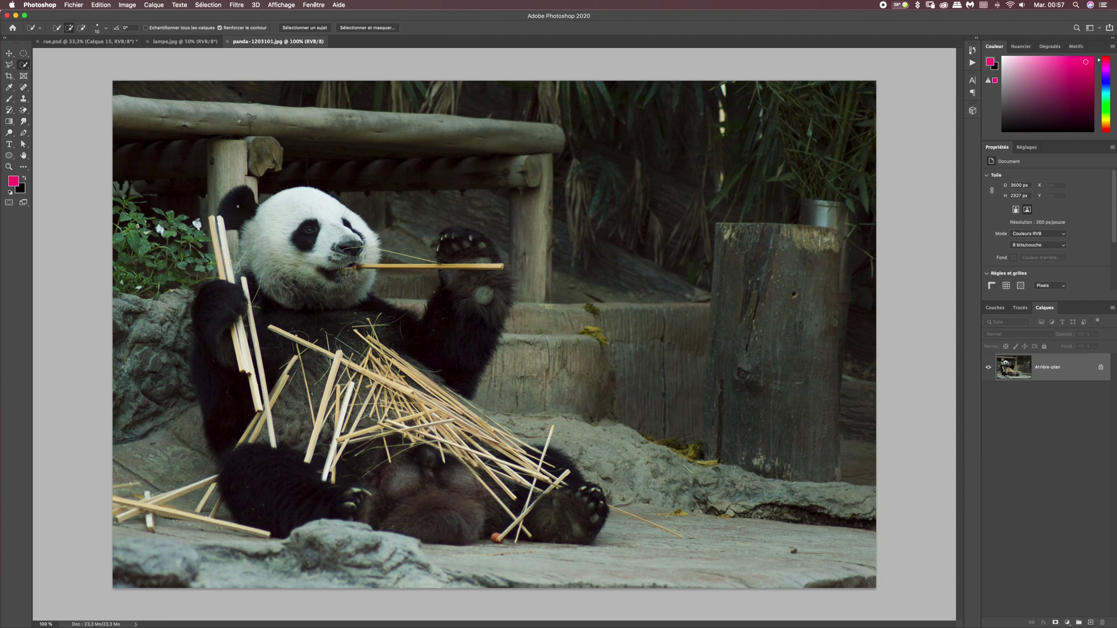
{"action": "mouse_move", "coordinate": [233, 200]}
{"action": "left_mouse_down"}
{"action": "mouse_move", "coordinate": [259, 221]}
{"action": "mouse_move", "coordinate": [309, 219]}
{"action": "mouse_move", "coordinate": [336, 267]}
{"action": "mouse_move", "coordinate": [320, 290]}
{"action": "mouse_move", "coordinate": [253, 303]}
{"action": "mouse_move", "coordinate": [236, 293]}
{"action": "mouse_move", "coordinate": [215, 311]}
{"action": "mouse_move", "coordinate": [226, 419]}
{"action": "mouse_move", "coordinate": [274, 492]}
{"action": "mouse_move", "coordinate": [569, 524]}
{"action": "mouse_move", "coordinate": [571, 481]}
{"action": "mouse_move", "coordinate": [554, 464]}
{"action": "mouse_move", "coordinate": [495, 452]}
{"action": "mouse_move", "coordinate": [455, 398]}
{"action": "mouse_move", "coordinate": [501, 434]}
{"action": "mouse_move", "coordinate": [441, 382]}
{"action": "mouse_move", "coordinate": [394, 372]}
{"action": "mouse_move", "coordinate": [455, 417]}
{"action": "left_mouse_up"}
{"action": "mouse_move", "coordinate": [330, 334]}
{"action": "left_mouse_down"}
{"action": "mouse_move", "coordinate": [382, 313]}
{"action": "mouse_move", "coordinate": [452, 345]}
{"action": "mouse_move", "coordinate": [455, 239]}
{"action": "mouse_move", "coordinate": [441, 247]}
{"action": "mouse_move", "coordinate": [444, 238]}
{"action": "mouse_move", "coordinate": [458, 233]}
{"action": "mouse_move", "coordinate": [497, 266]}
{"action": "left_mouse_up"}
Refine the panda selection by subtracting the rock beside its back and the background between its head and raised paw.
{"action": "left_click", "coordinate": [168, 300], "text": "alt"}
{"action": "mouse_move", "coordinate": [170, 298]}
{"action": "left_mouse_down"}
{"action": "mouse_move", "coordinate": [139, 326]}
{"action": "mouse_move", "coordinate": [130, 363]}
{"action": "mouse_move", "coordinate": [140, 390]}
{"action": "mouse_move", "coordinate": [161, 392]}
{"action": "mouse_move", "coordinate": [167, 458]}
{"action": "left_mouse_up"}
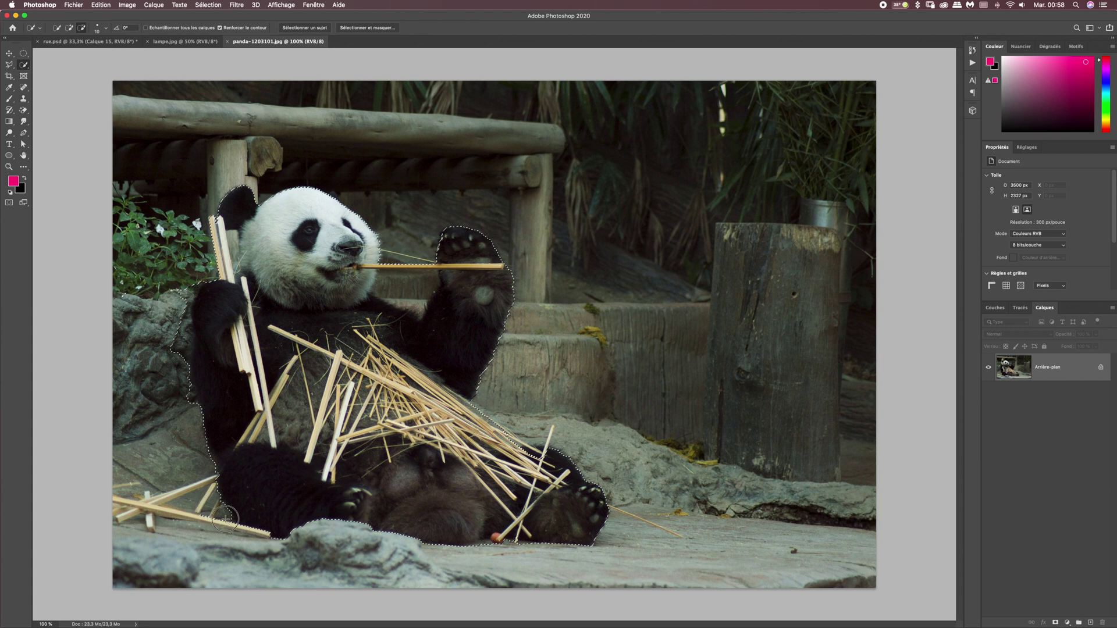
{"action": "mouse_move", "coordinate": [219, 517]}
{"action": "left_mouse_down"}
{"action": "mouse_move", "coordinate": [187, 407]}
{"action": "mouse_move", "coordinate": [186, 321]}
{"action": "mouse_move", "coordinate": [200, 281]}
{"action": "mouse_move", "coordinate": [187, 353]}
{"action": "left_mouse_up"}
{"action": "key", "text": "alt"}
{"action": "mouse_move", "coordinate": [390, 273]}
{"action": "left_mouse_down"}
{"action": "mouse_move", "coordinate": [419, 302]}
{"action": "mouse_move", "coordinate": [402, 296]}
{"action": "left_mouse_up"}
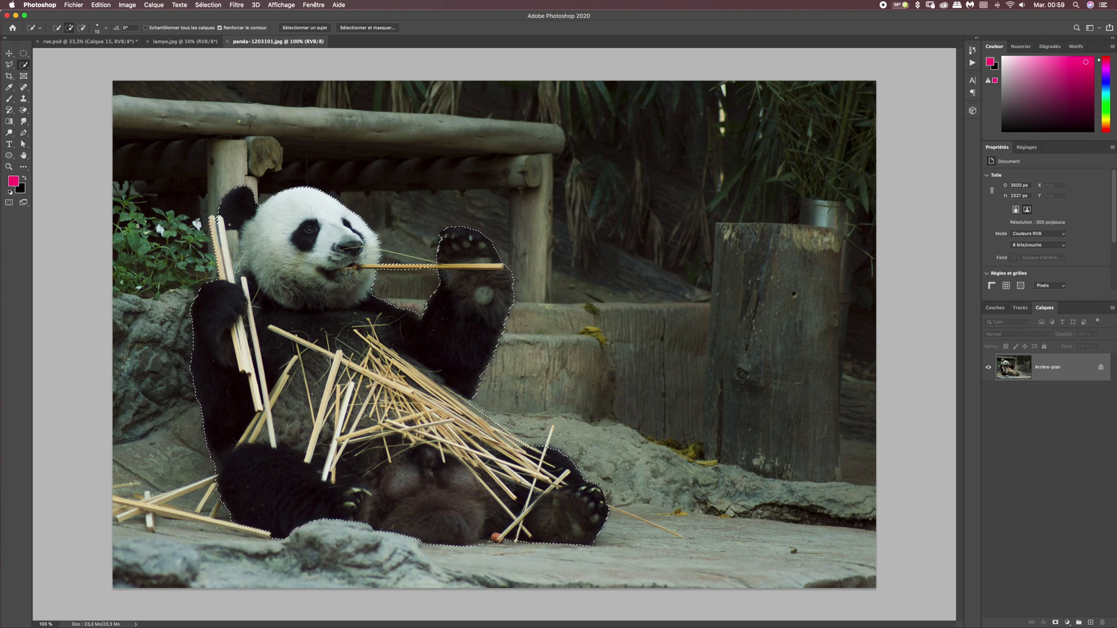
{"action": "key", "text": "alt"}
Refine the panda's fur edges in Select and Mask with a 60 px Refine Edge brush, output as a selection.
{"action": "left_click", "coordinate": [366, 29]}
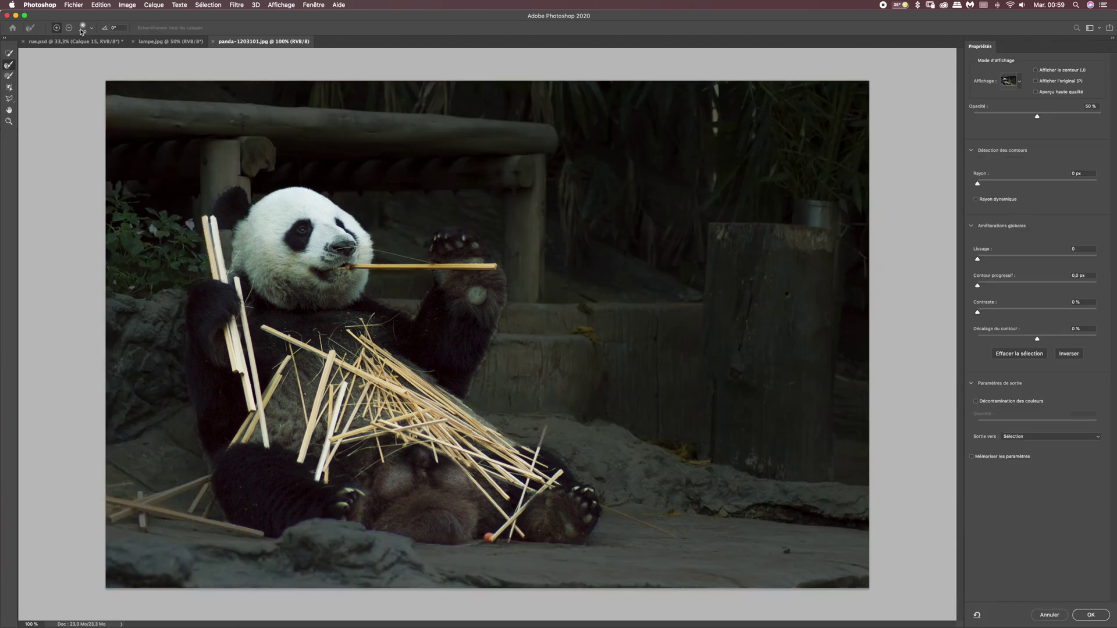
{"action": "left_click", "coordinate": [81, 33]}
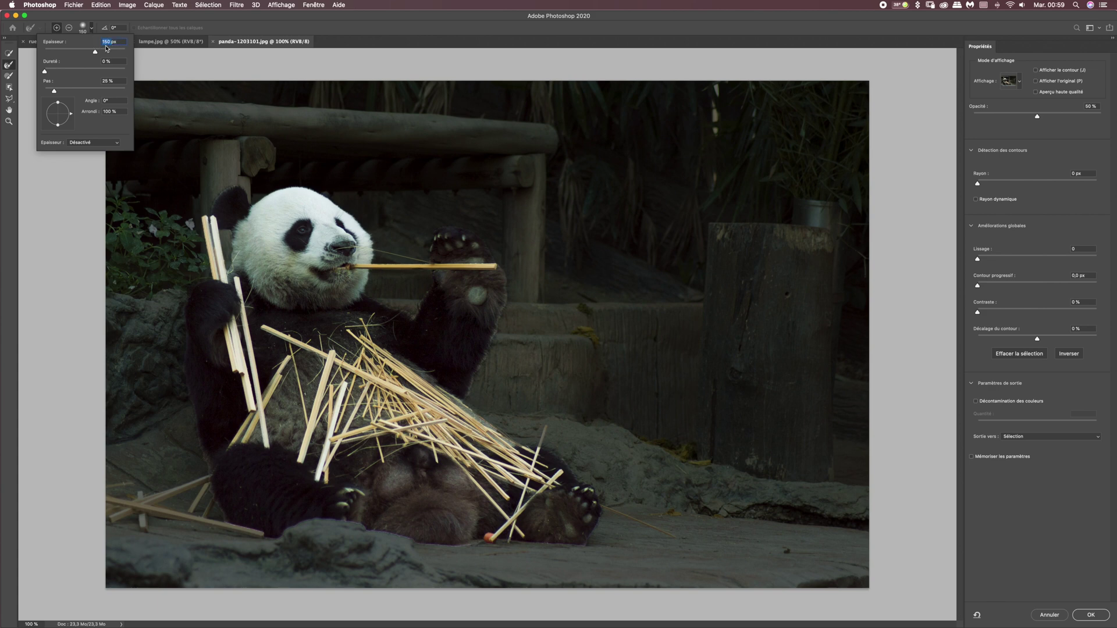
{"action": "type", "text": "30px"}
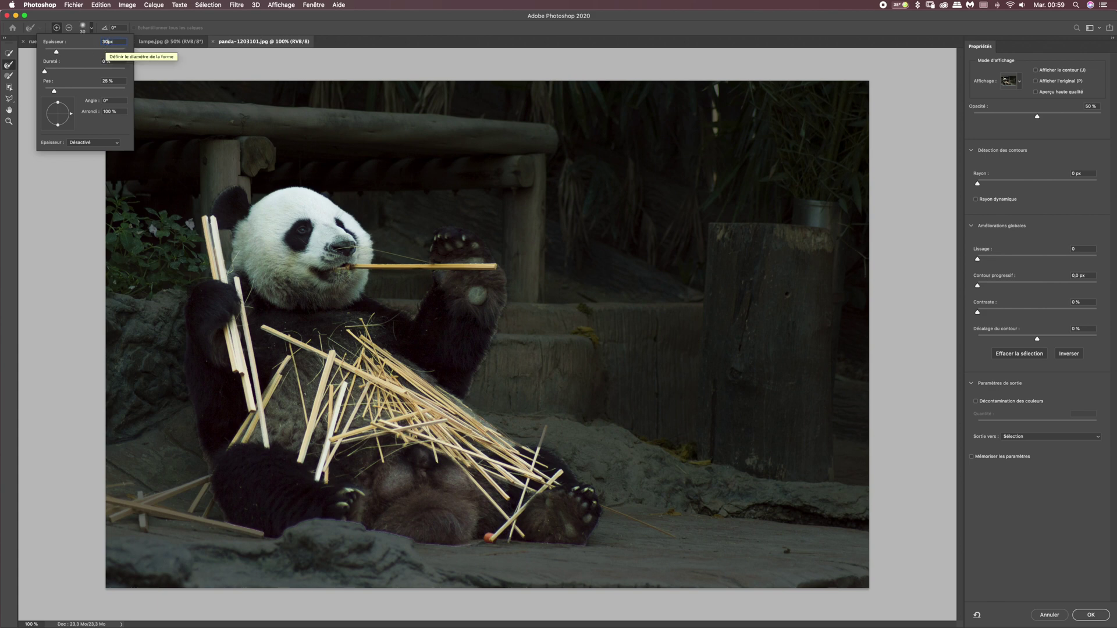
{"action": "double_click", "coordinate": [117, 42]}
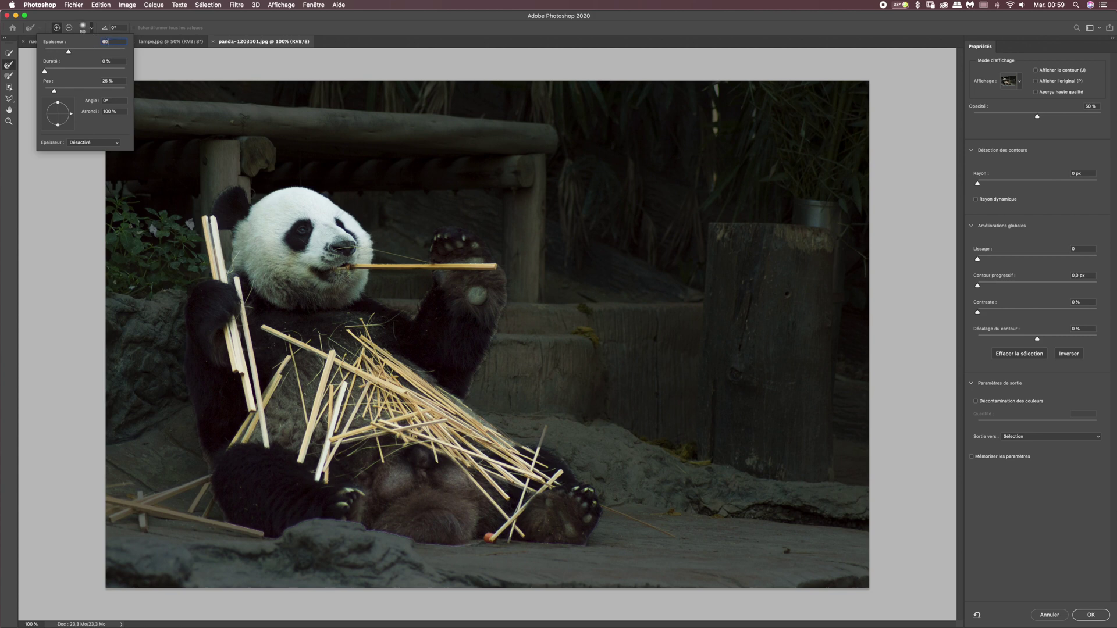
{"action": "type", "text": "60"}
{"action": "key", "text": "Return"}
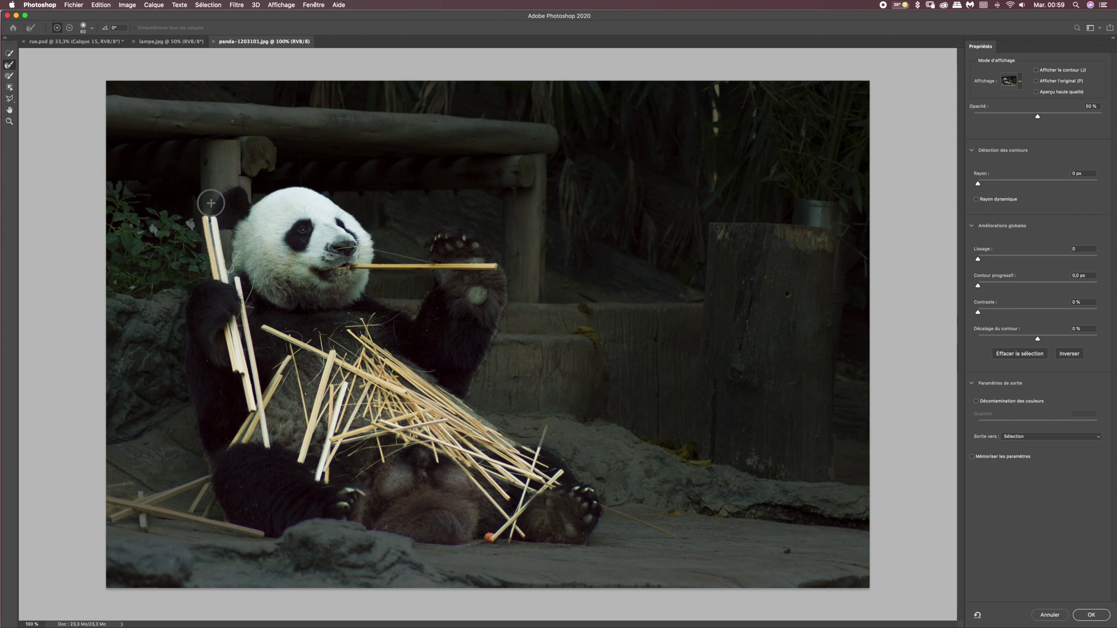
{"action": "left_click", "coordinate": [239, 185]}
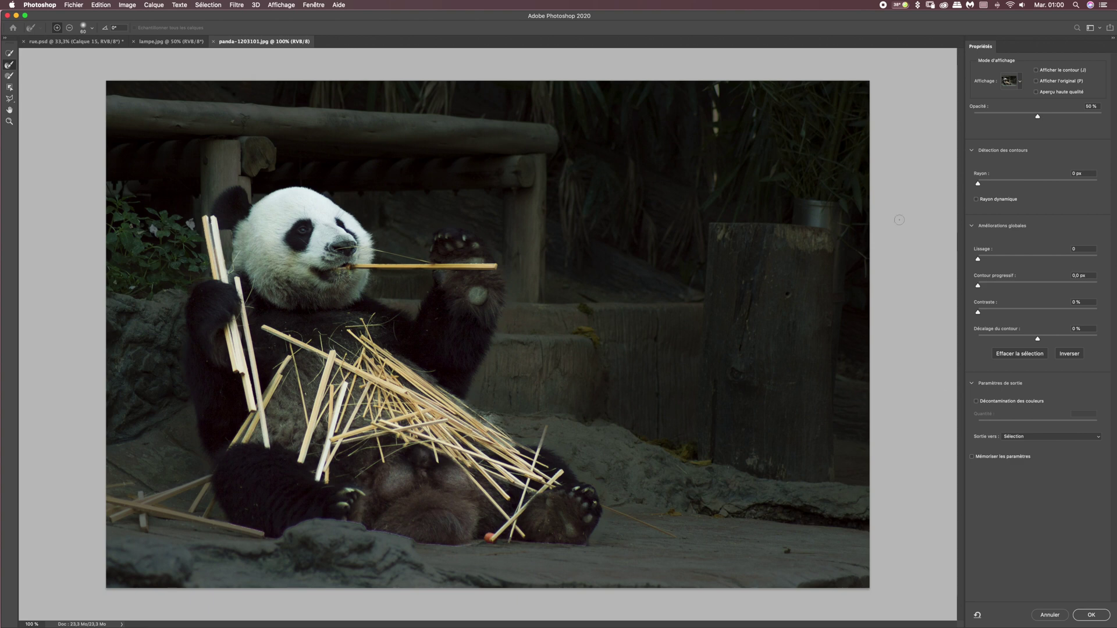
{"action": "left_click", "coordinate": [1086, 617]}
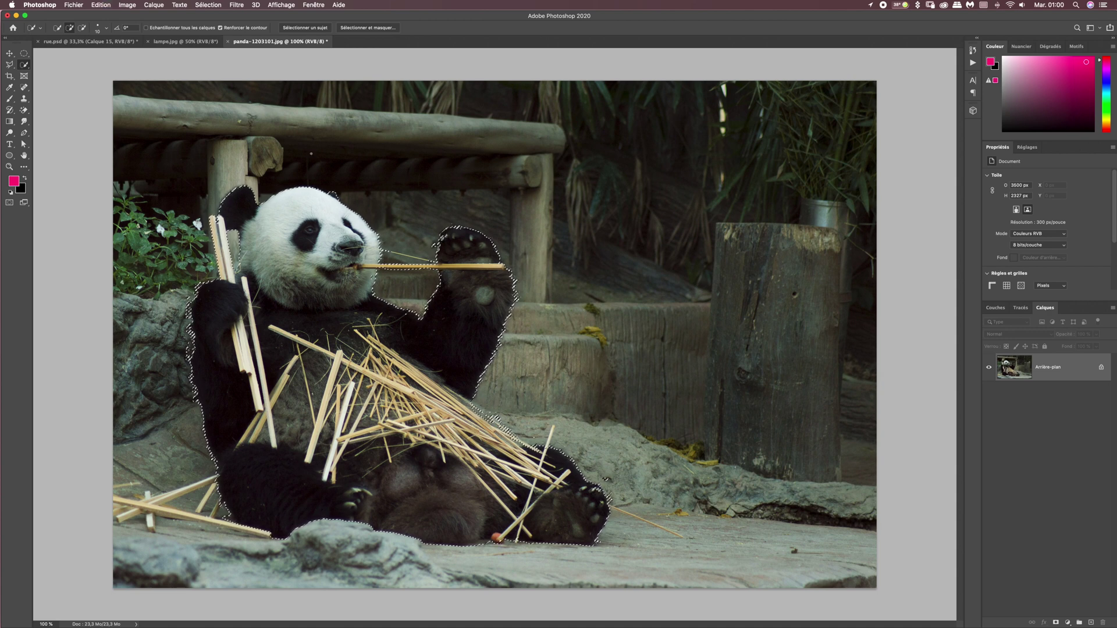
Paste the cut-out panda into rue.psd above Calque 15 and convert its layer to a smart object.
{"action": "left_click", "coordinate": [100, 41]}
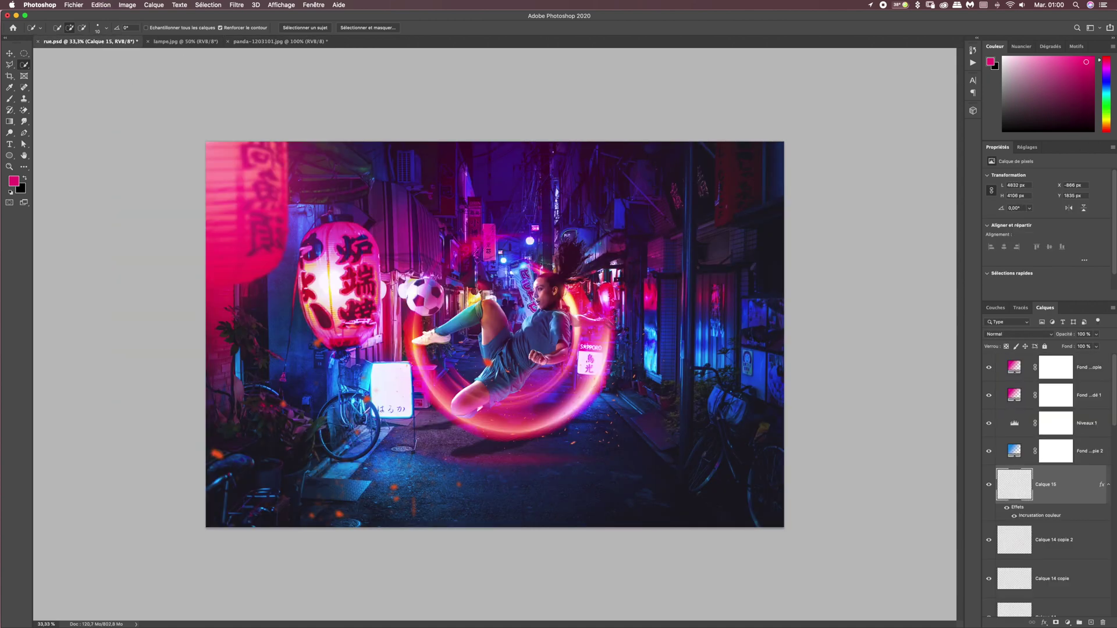
{"action": "key", "text": "super+v"}
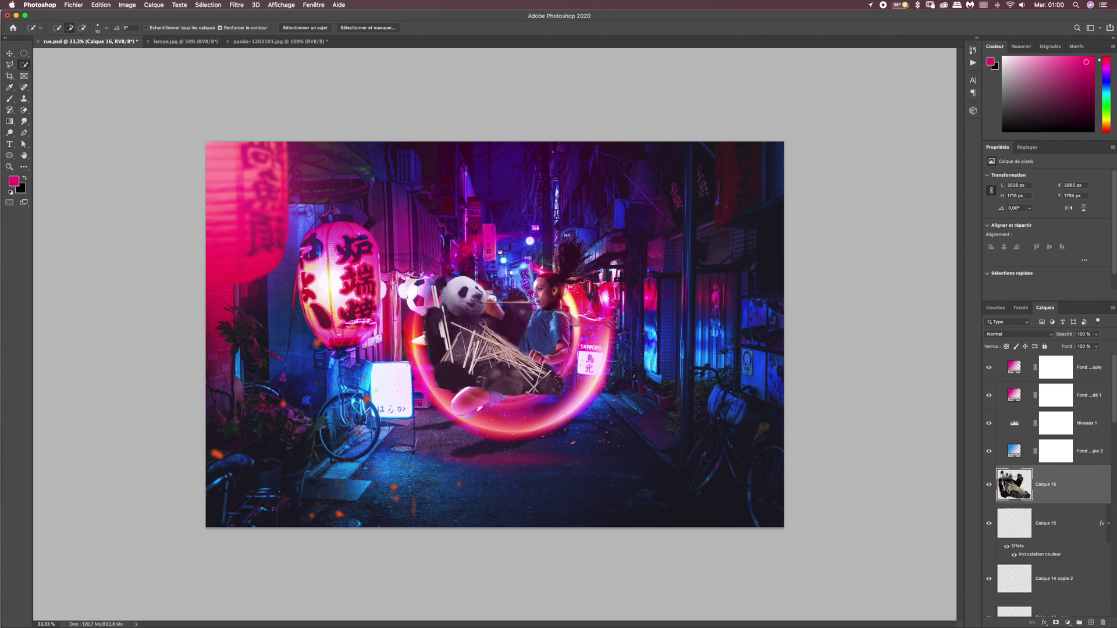
{"action": "key", "text": "v"}
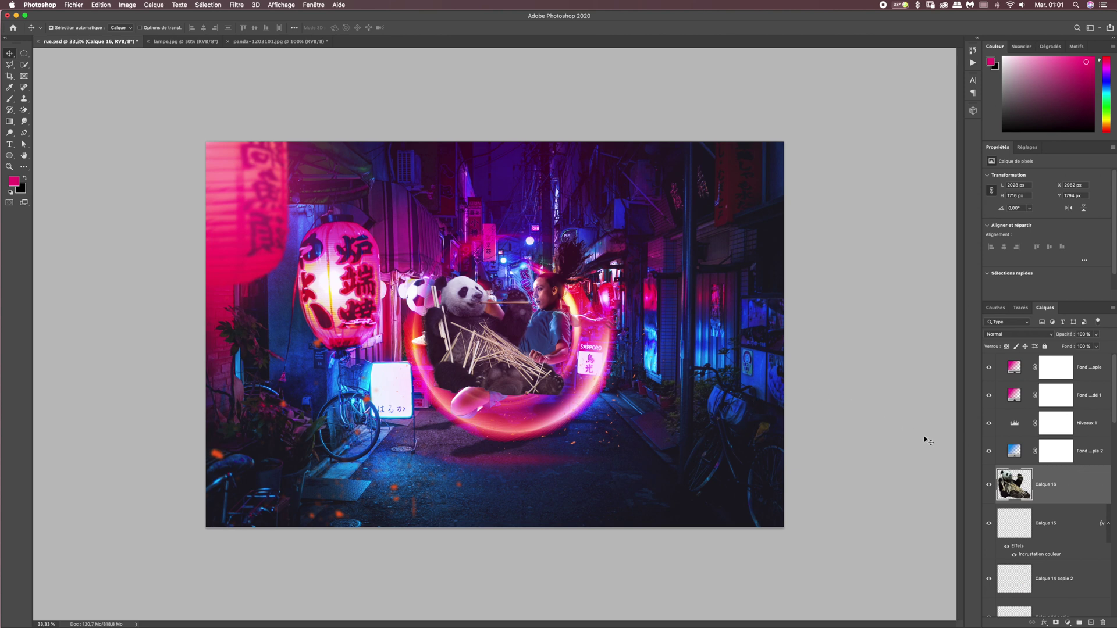
{"action": "right_click", "coordinate": [1057, 481]}
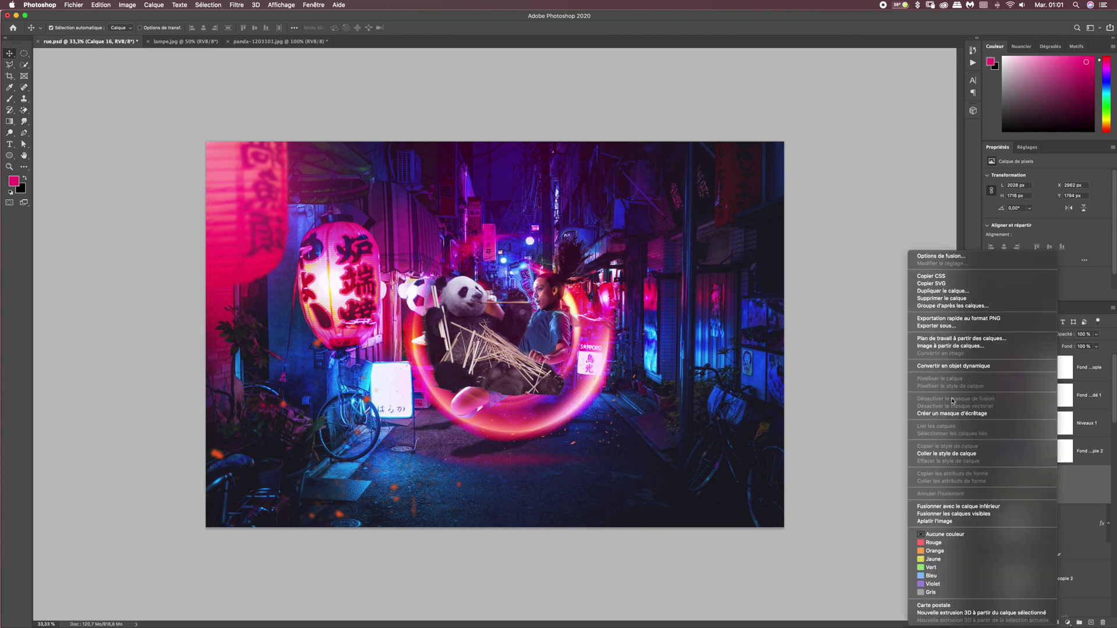
{"action": "left_click", "coordinate": [955, 370]}
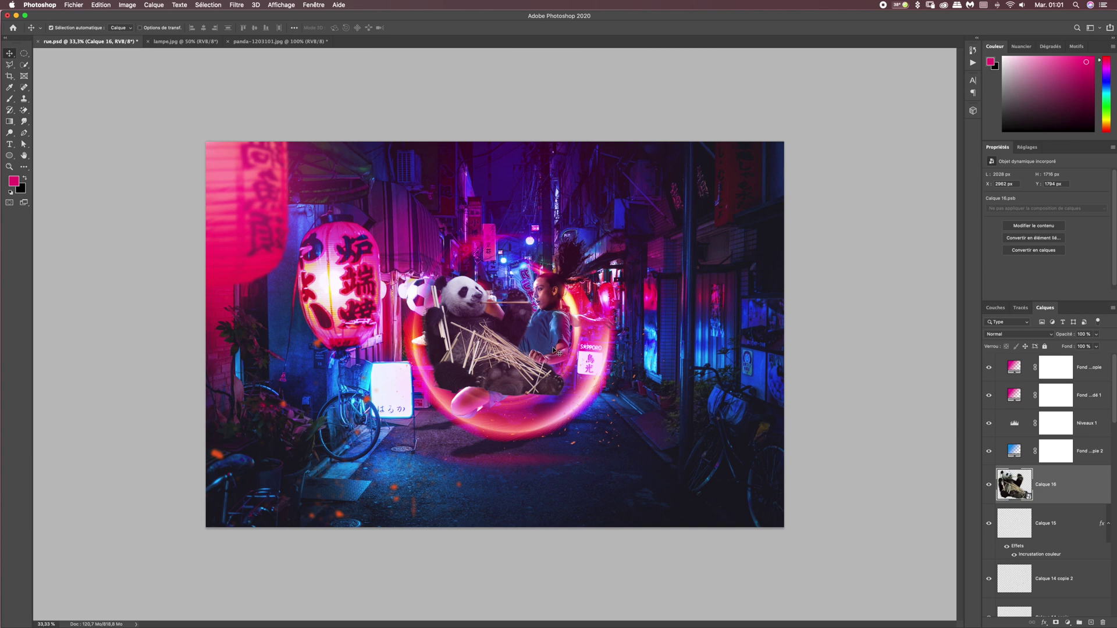
Flip the panda horizontally with Free Transform and move it to the right of the footballer.
{"action": "key", "text": "super+t"}
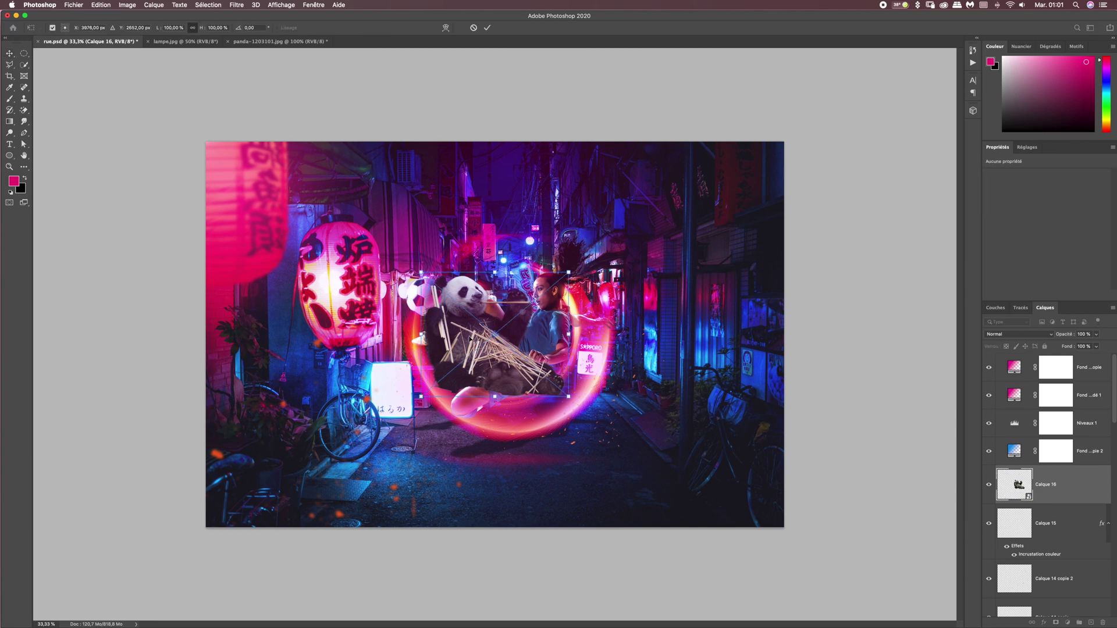
{"action": "right_click", "coordinate": [470, 338]}
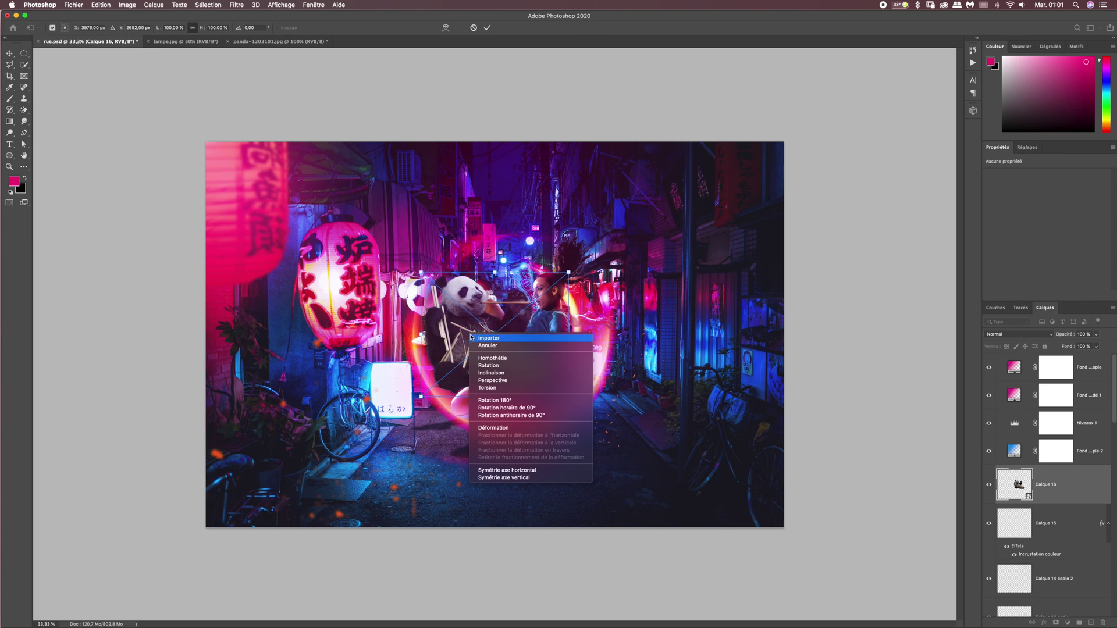
{"action": "left_click", "coordinate": [519, 470]}
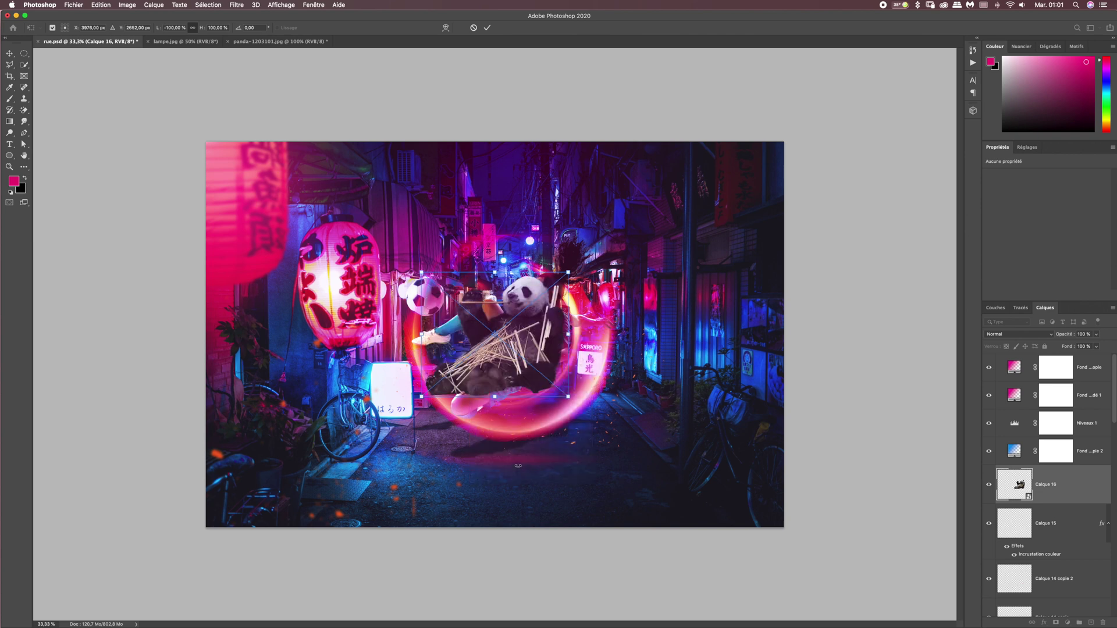
{"action": "left_click_drag", "start_coordinate": [508, 361], "coordinate": [671, 402]}
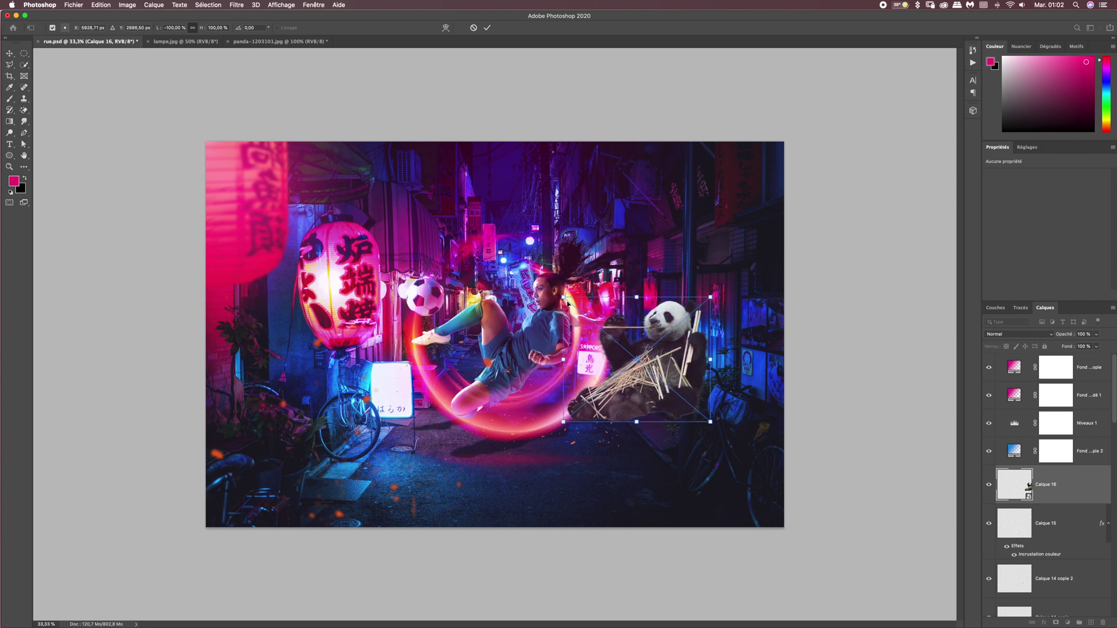
Scale the panda down to about 58 %, seat it on the pavement against the dark pole and apply the transform.
{"action": "left_click_drag", "start_coordinate": [565, 299], "coordinate": [614, 338]}
{"action": "left_click_drag", "start_coordinate": [669, 387], "coordinate": [658, 413]}
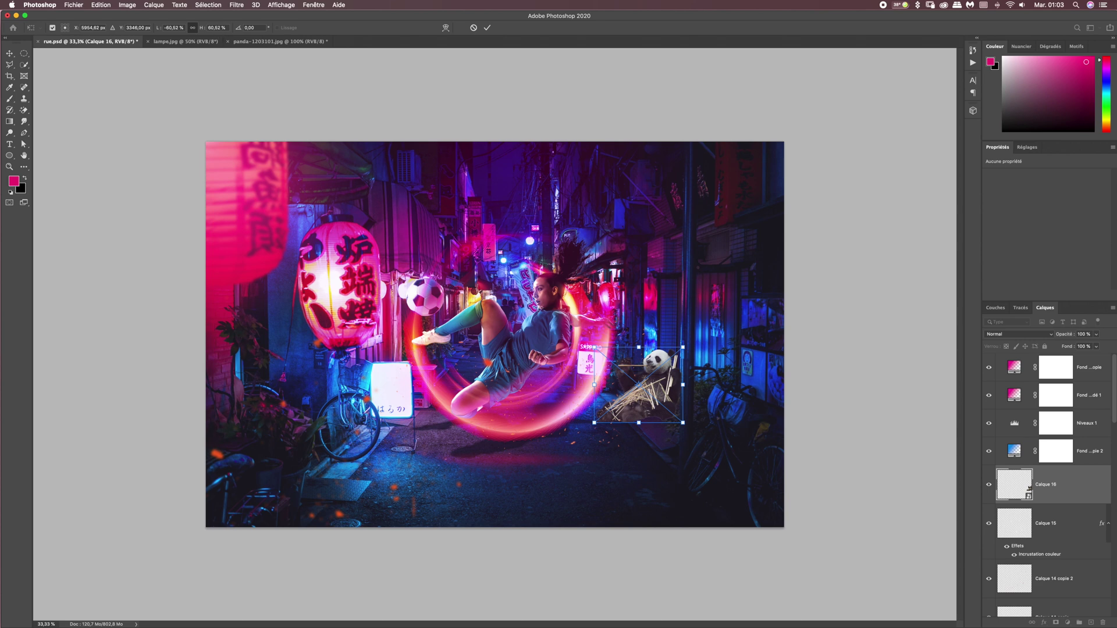
{"action": "left_click_drag", "start_coordinate": [595, 347], "coordinate": [598, 350]}
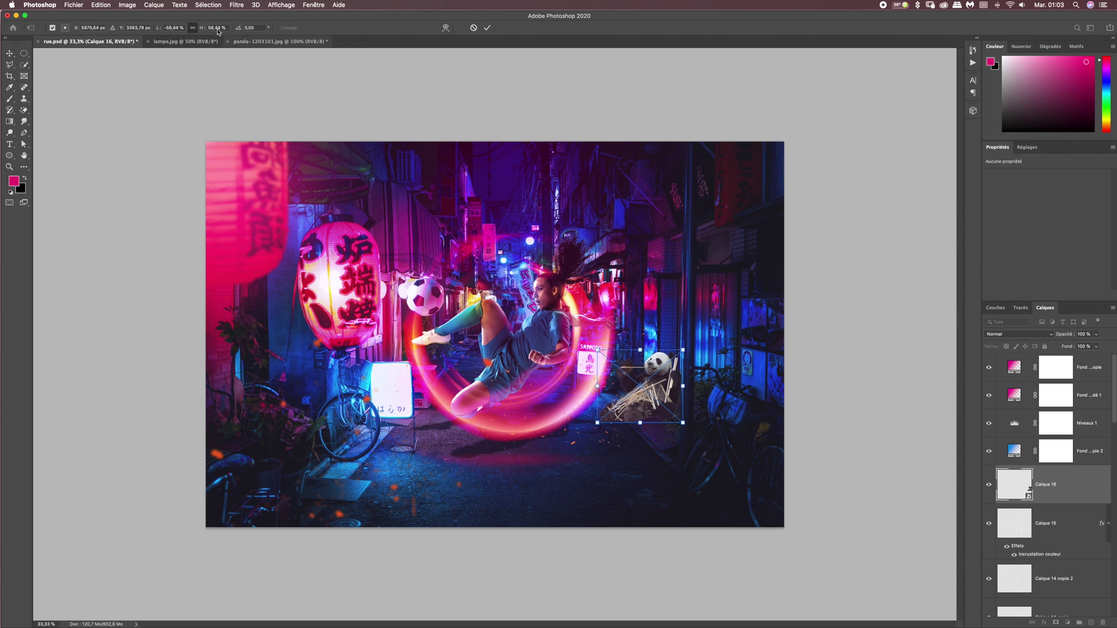
{"action": "left_click_drag", "start_coordinate": [665, 389], "coordinate": [671, 387]}
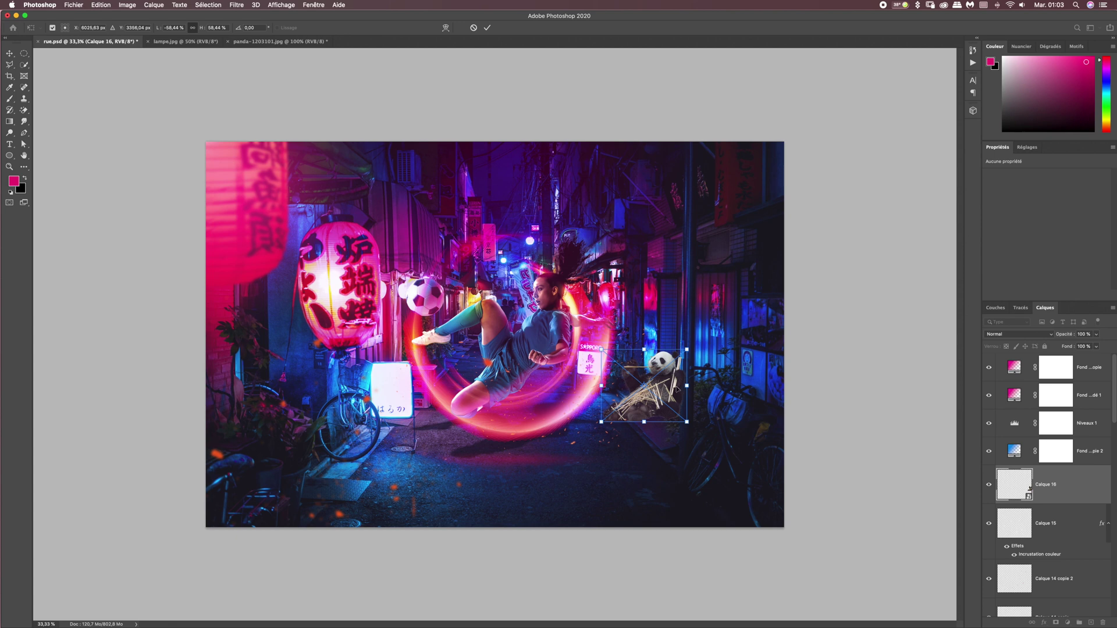
{"action": "key", "text": "Return"}
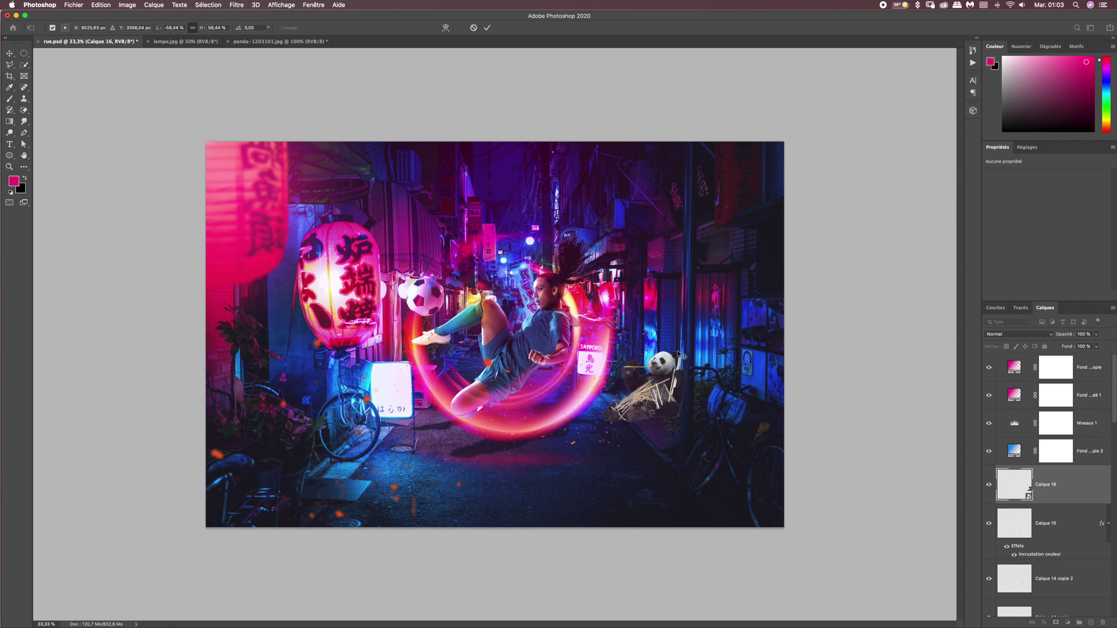
Hide the panda layer and outline the pole section beside it with the Polygonal Lasso at a 2 px feather.
{"action": "key", "text": "super+equal"}
{"action": "key", "text": "super+equal"}
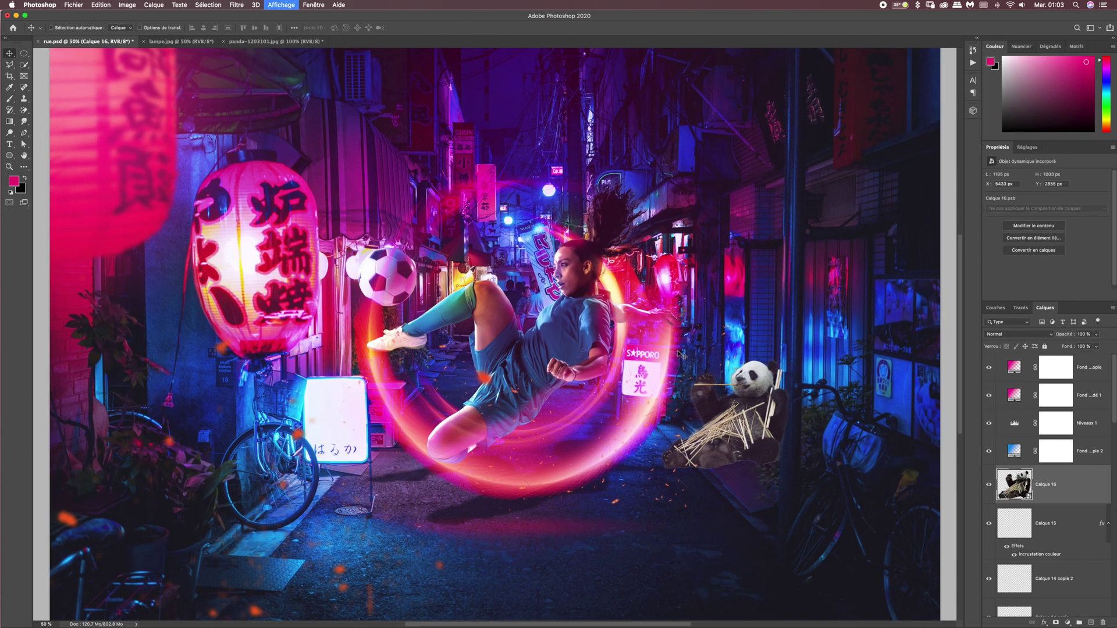
{"action": "left_click_drag", "start_coordinate": [734, 373], "coordinate": [425, 335]}
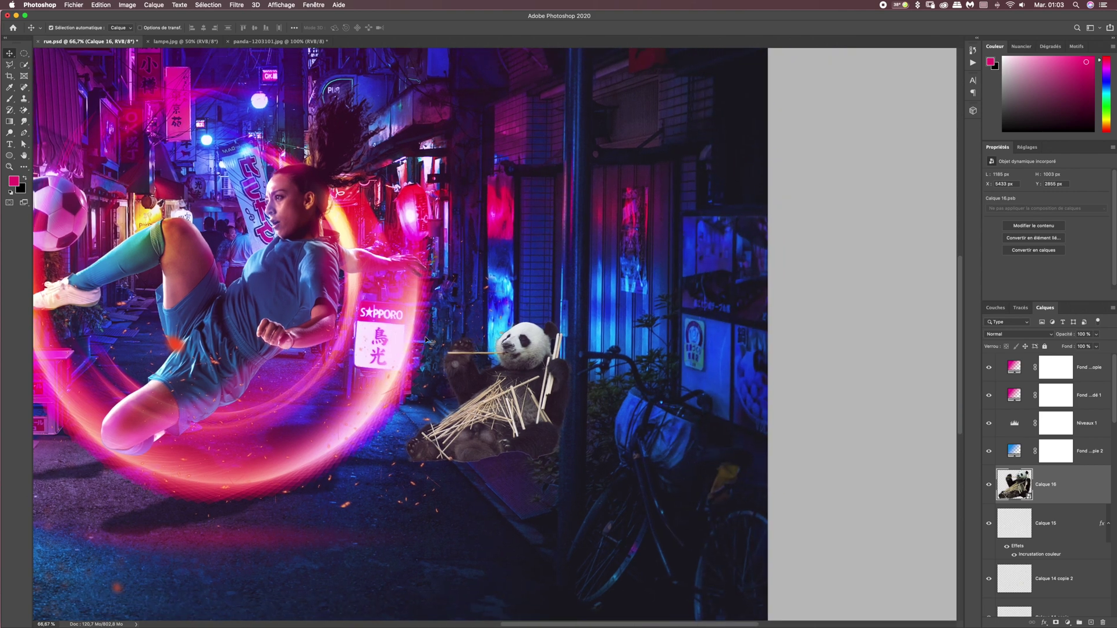
{"action": "key", "text": "super+equal"}
{"action": "key", "text": "super+equal"}
{"action": "left_click_drag", "start_coordinate": [623, 411], "coordinate": [486, 291]}
{"action": "left_click", "coordinate": [989, 486]}
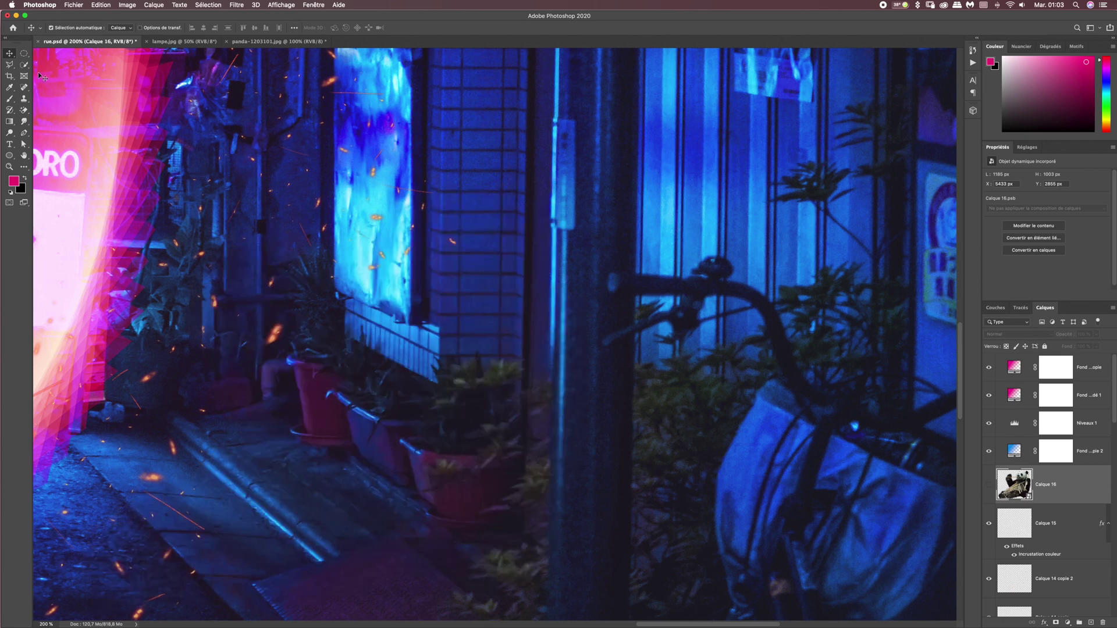
{"action": "left_click", "coordinate": [11, 66]}
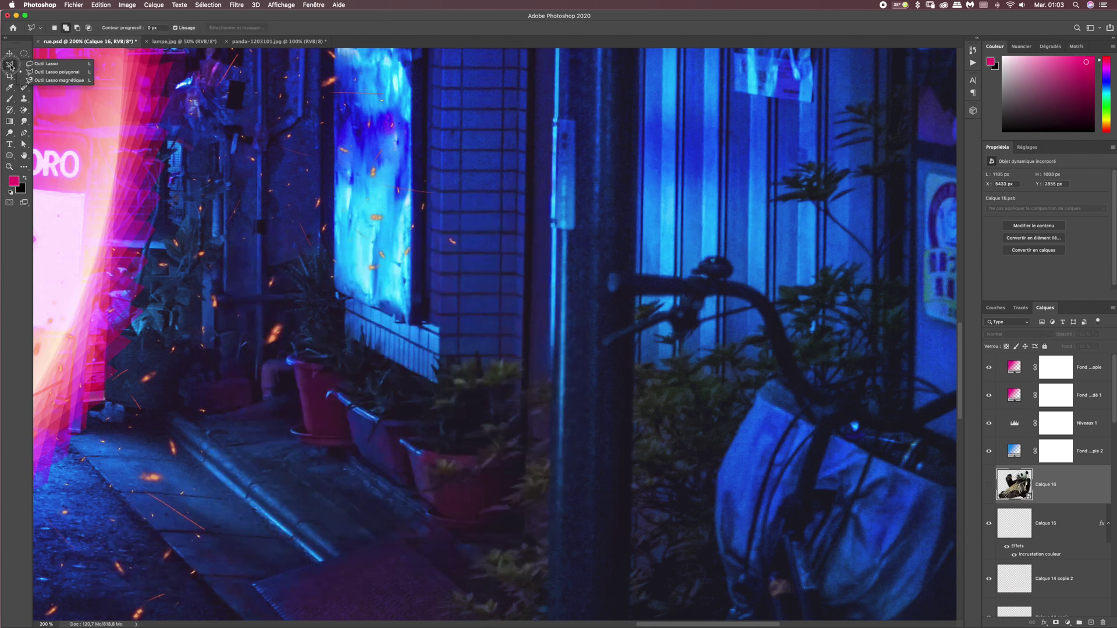
{"action": "left_click", "coordinate": [36, 72]}
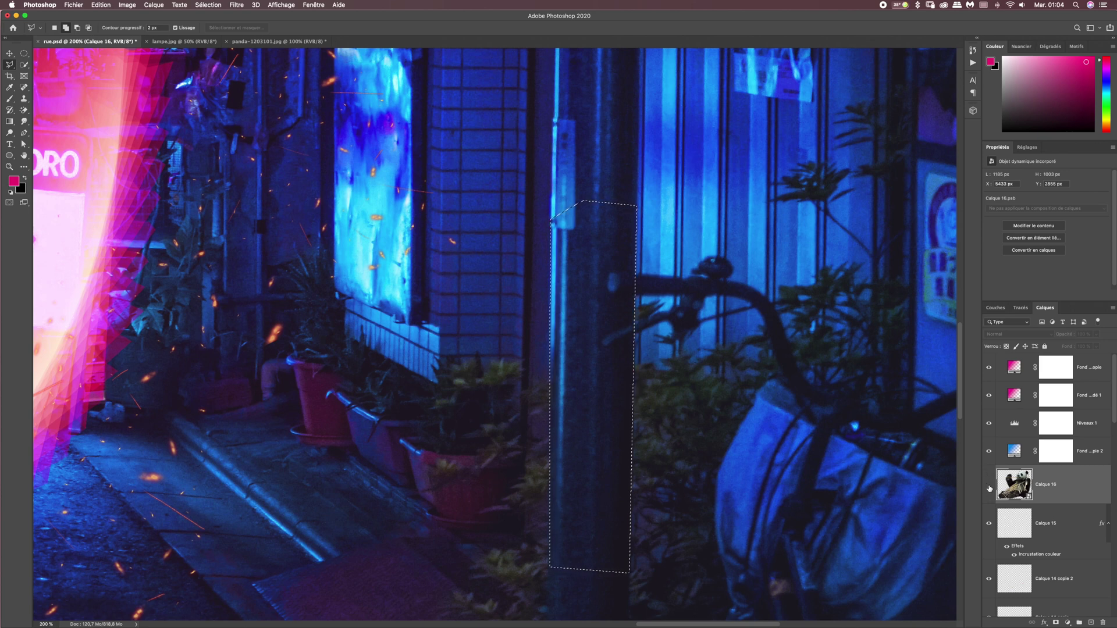
Show Calque 16 again and add a layer mask that hides the panda inside the pole selection.
{"action": "left_click", "coordinate": [989, 486]}
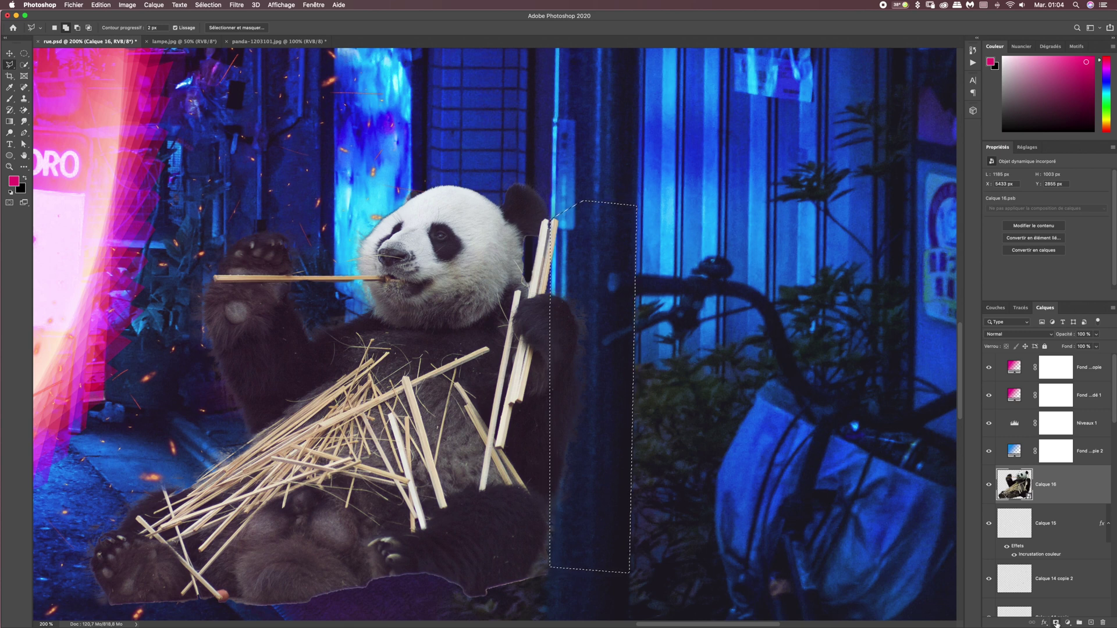
{"action": "left_click", "coordinate": [1056, 623]}
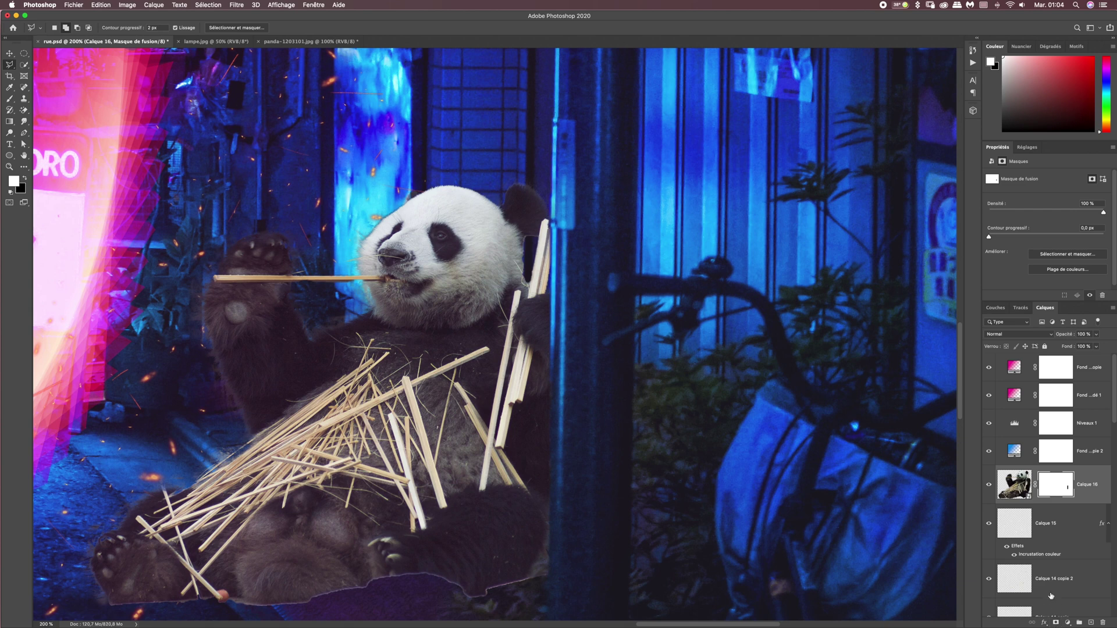
{"action": "key", "text": "super+minus"}
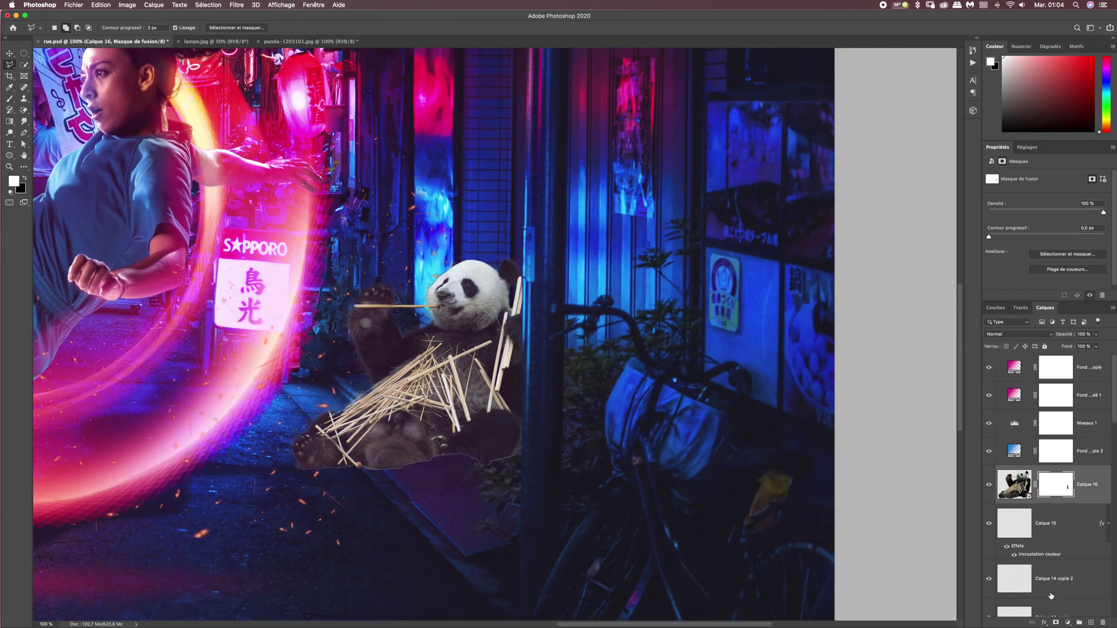
{"action": "key", "text": "super+minus"}
{"action": "key", "text": "super+minus"}
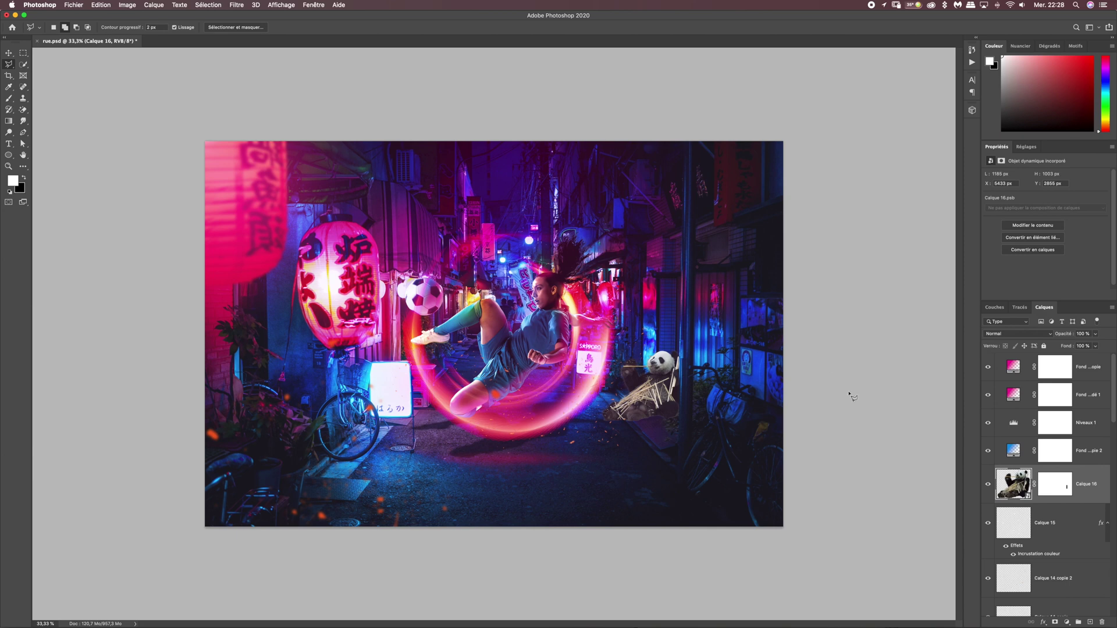
Add a Levels (Niveaux) adjustment clipped to the panda layer Calque 16 and raise the RGB black input level to 22.
{"action": "left_click", "coordinate": [1067, 623]}
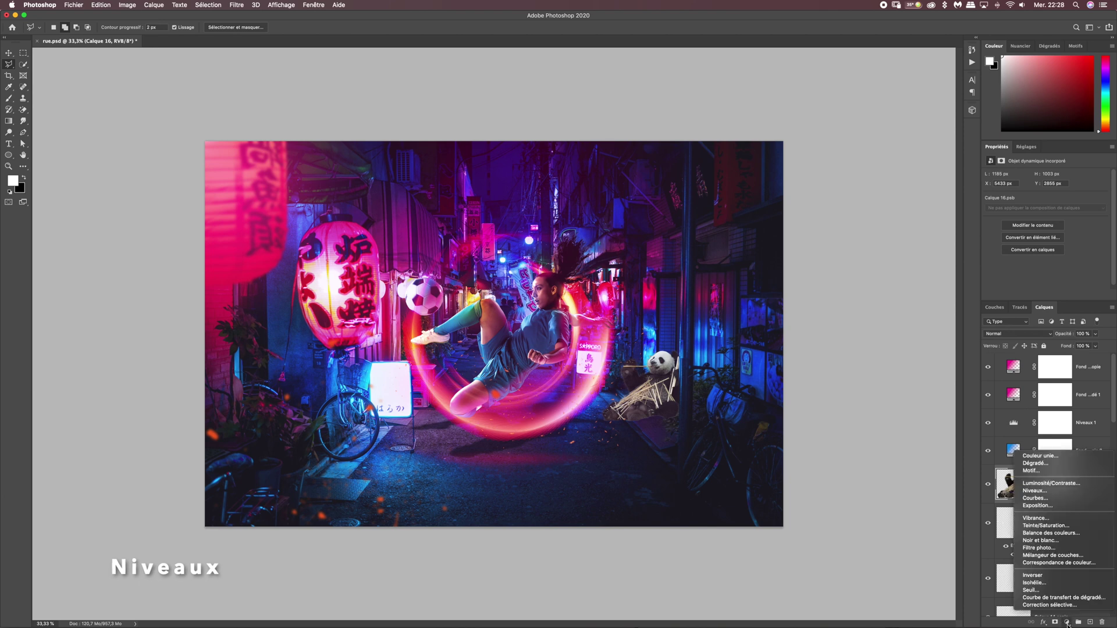
{"action": "left_click", "coordinate": [1031, 493]}
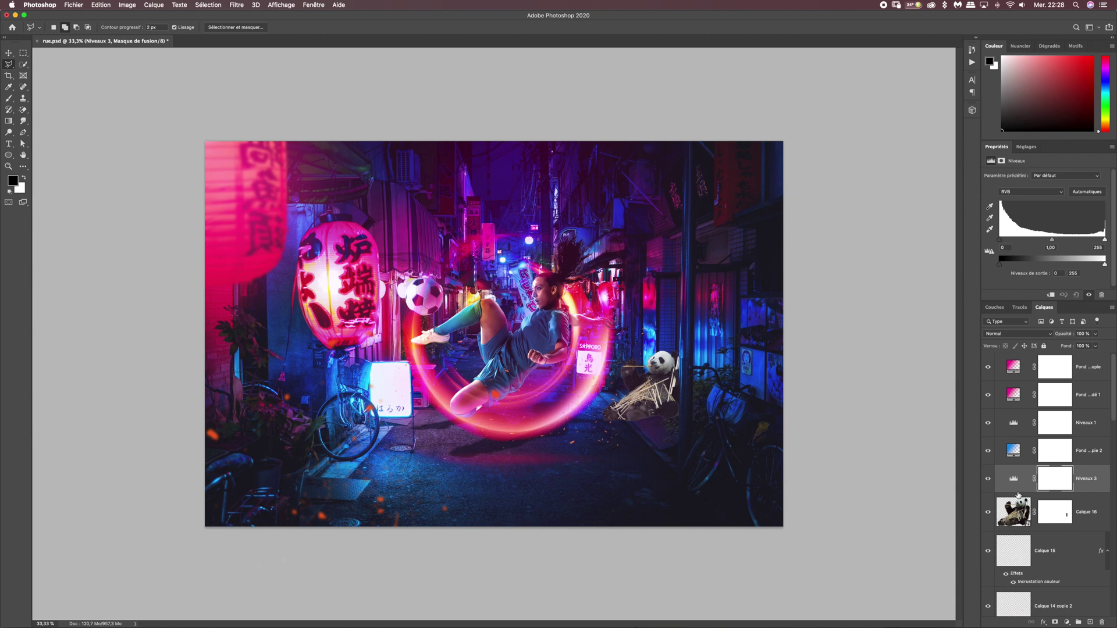
{"action": "left_click", "coordinate": [1018, 495], "text": "alt"}
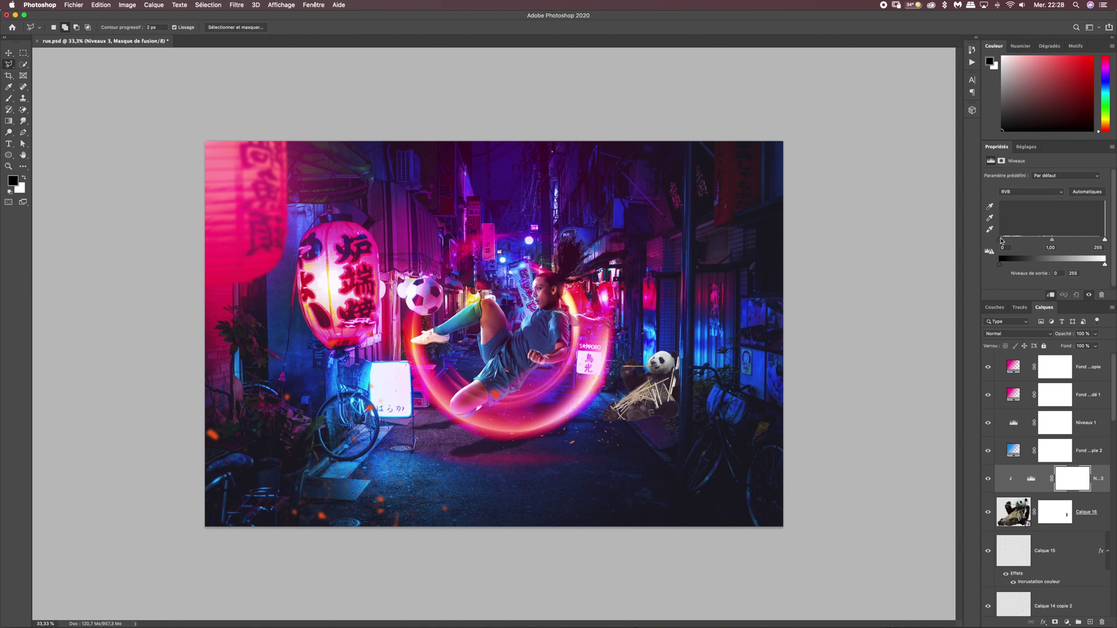
{"action": "left_click_drag", "start_coordinate": [1002, 241], "coordinate": [1009, 241]}
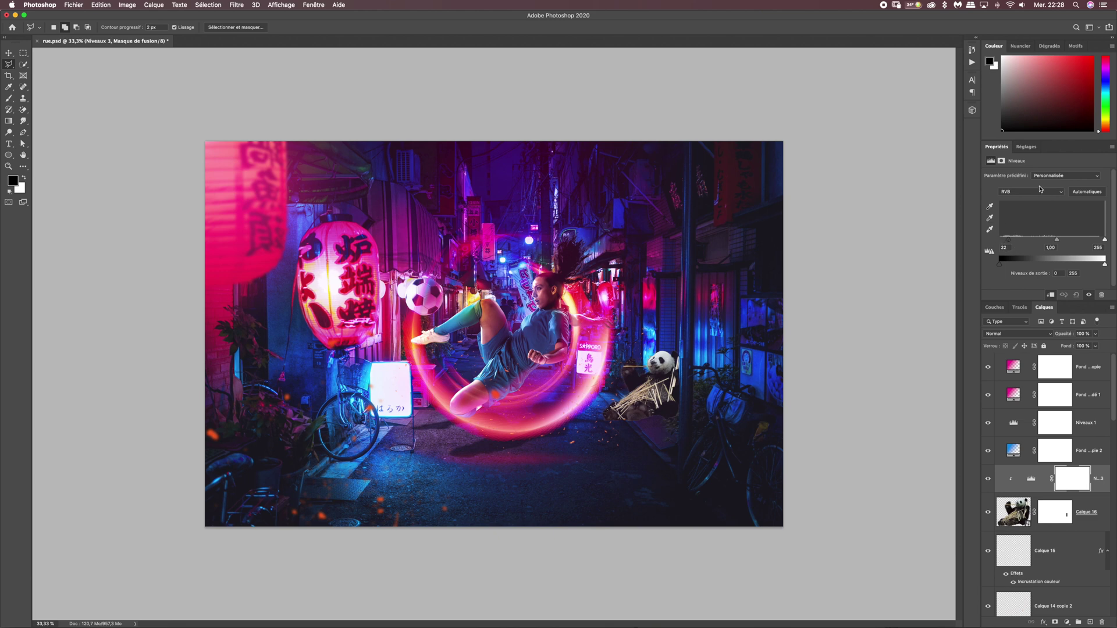
Raise the Blue channel's black output level to 30 in the panda's Levels and compare the panda with and without the adjustment.
{"action": "left_click", "coordinate": [1023, 192]}
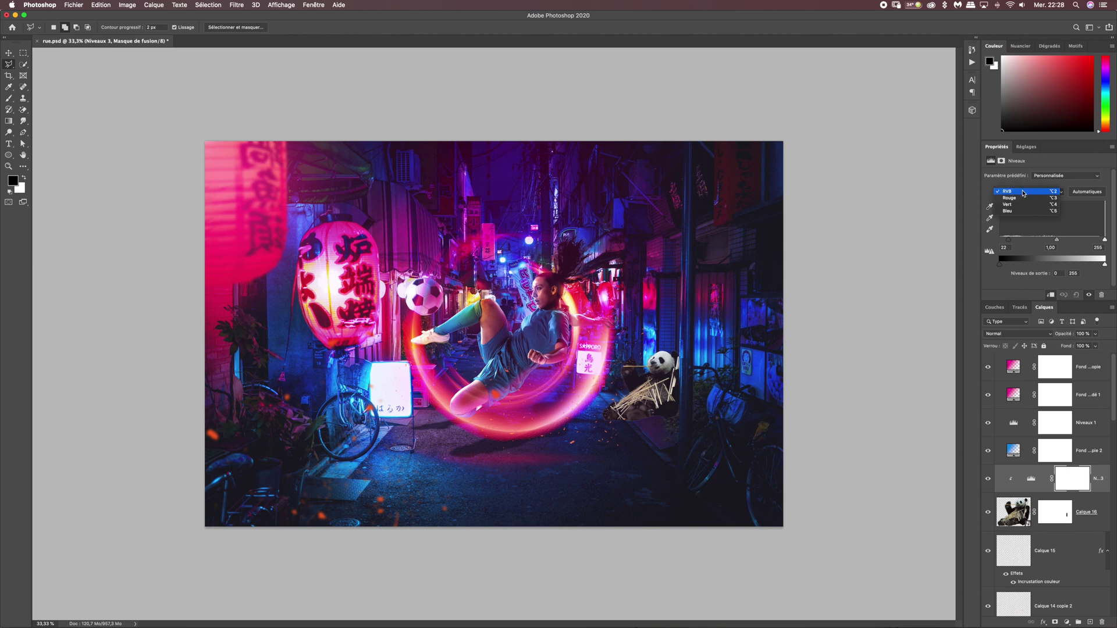
{"action": "left_click", "coordinate": [1019, 211]}
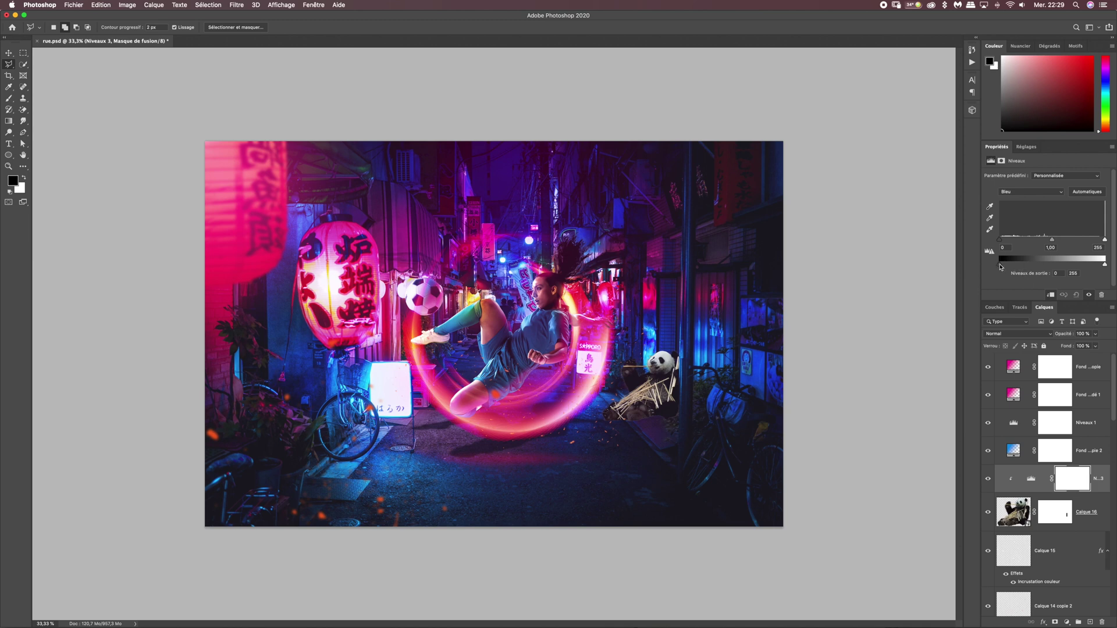
{"action": "left_click_drag", "start_coordinate": [1001, 266], "coordinate": [1012, 266]}
{"action": "left_click", "coordinate": [989, 479]}
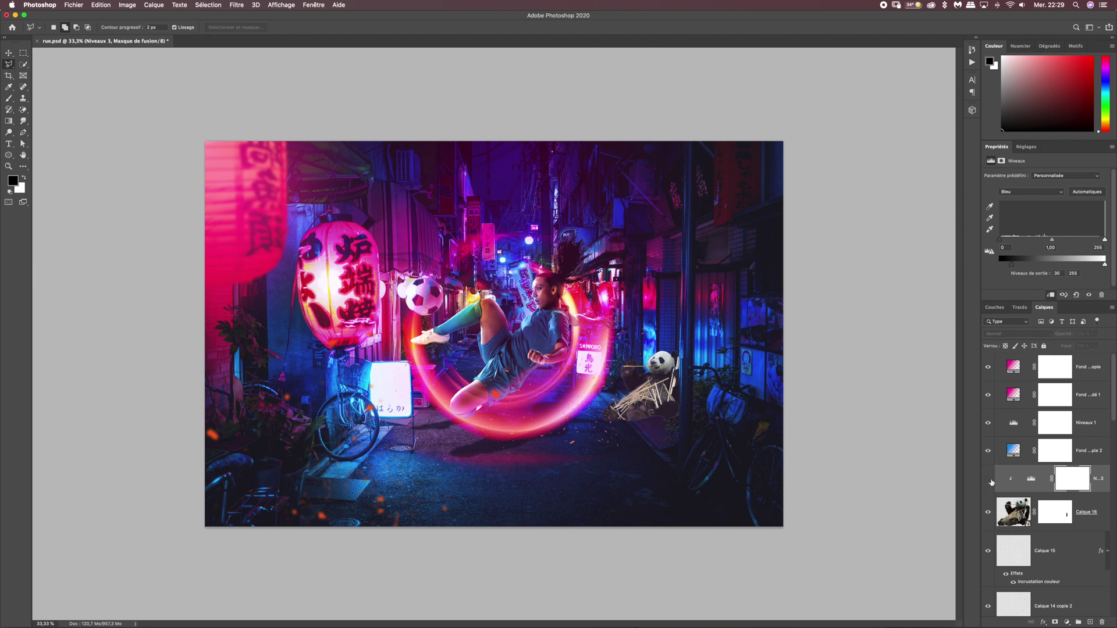
{"action": "left_click", "coordinate": [991, 481]}
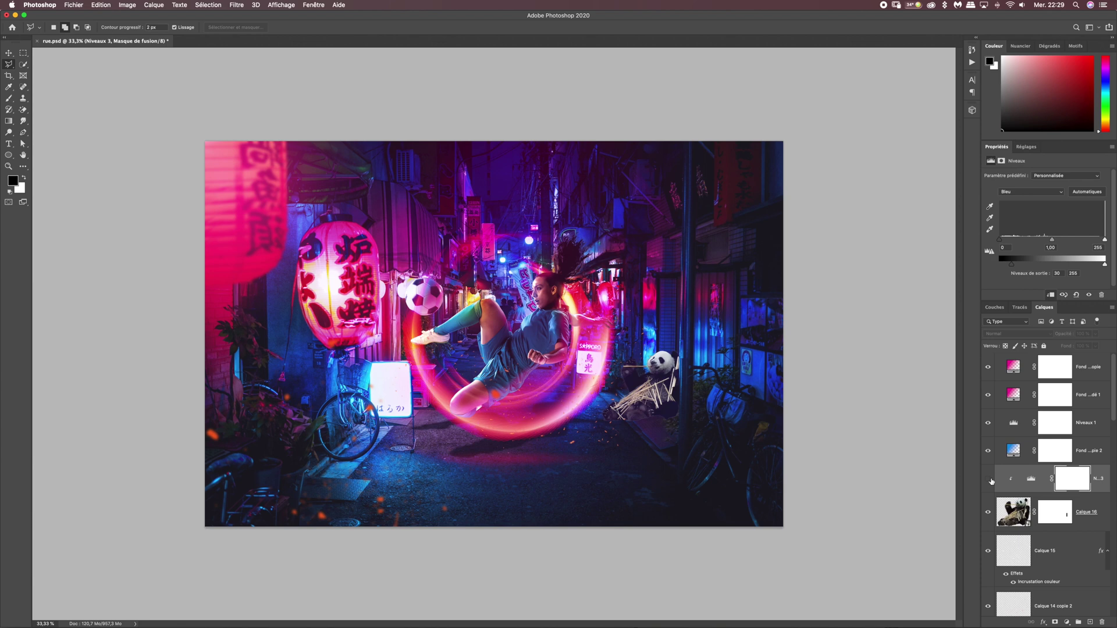
{"action": "left_click", "coordinate": [988, 479]}
Add a new layer clipped above the panda's Levels adjustment and load the panda's outline as a selection.
{"action": "scroll", "coordinate": [829, 458], "scroll_direction": "up", "scroll_amount": 3}
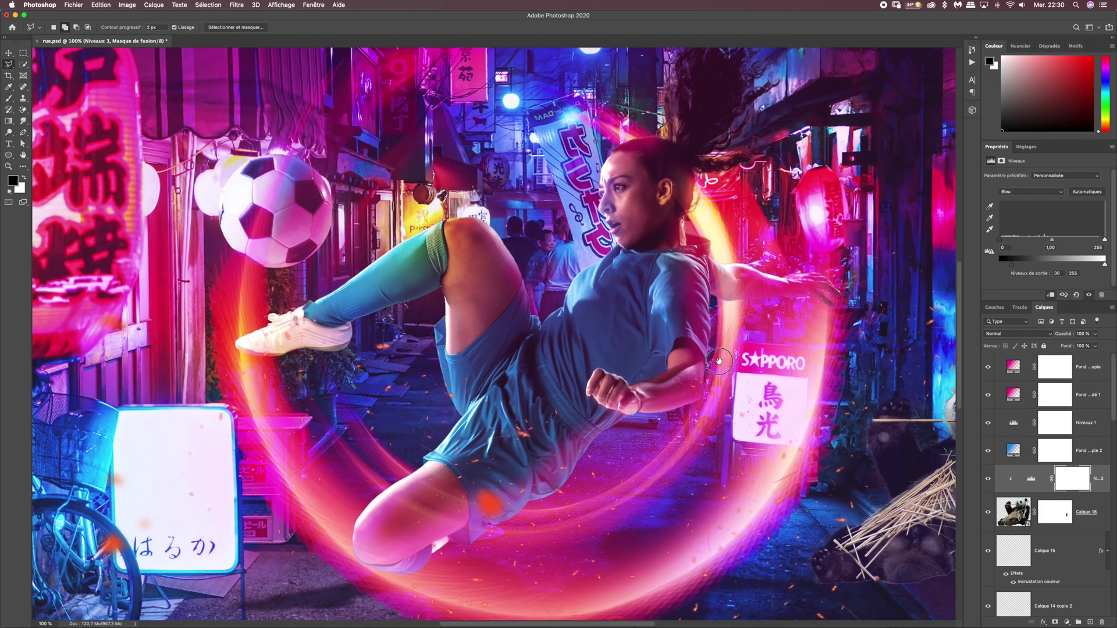
{"action": "left_click_drag", "start_coordinate": [720, 361], "coordinate": [631, 288]}
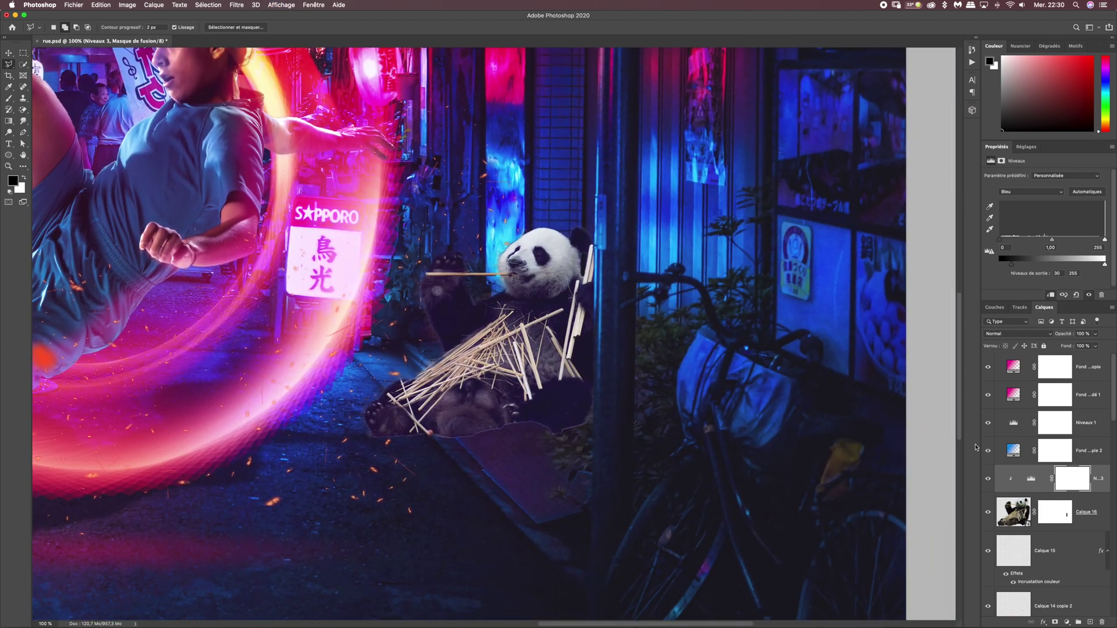
{"action": "left_click", "coordinate": [1090, 622]}
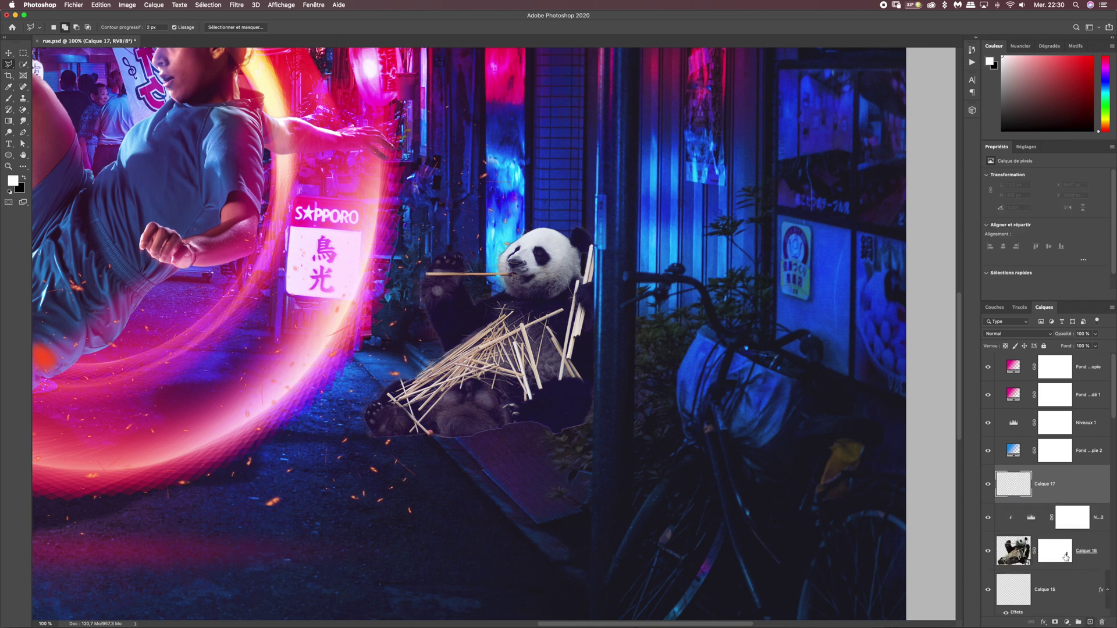
{"action": "left_click", "coordinate": [1027, 502], "text": "alt"}
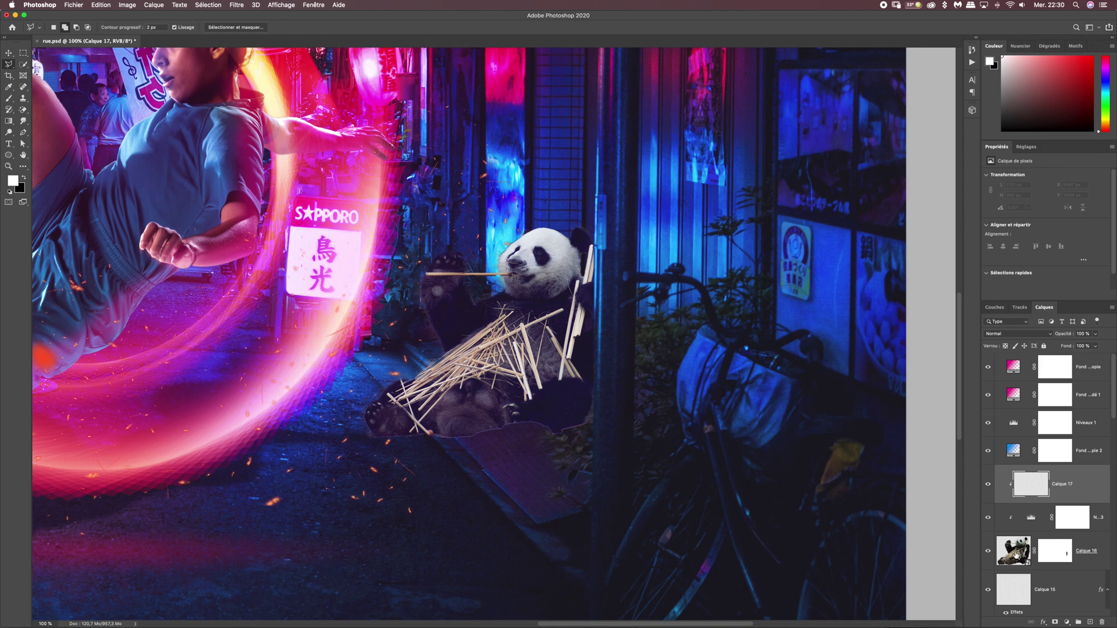
{"action": "left_click", "coordinate": [1017, 554], "text": "super"}
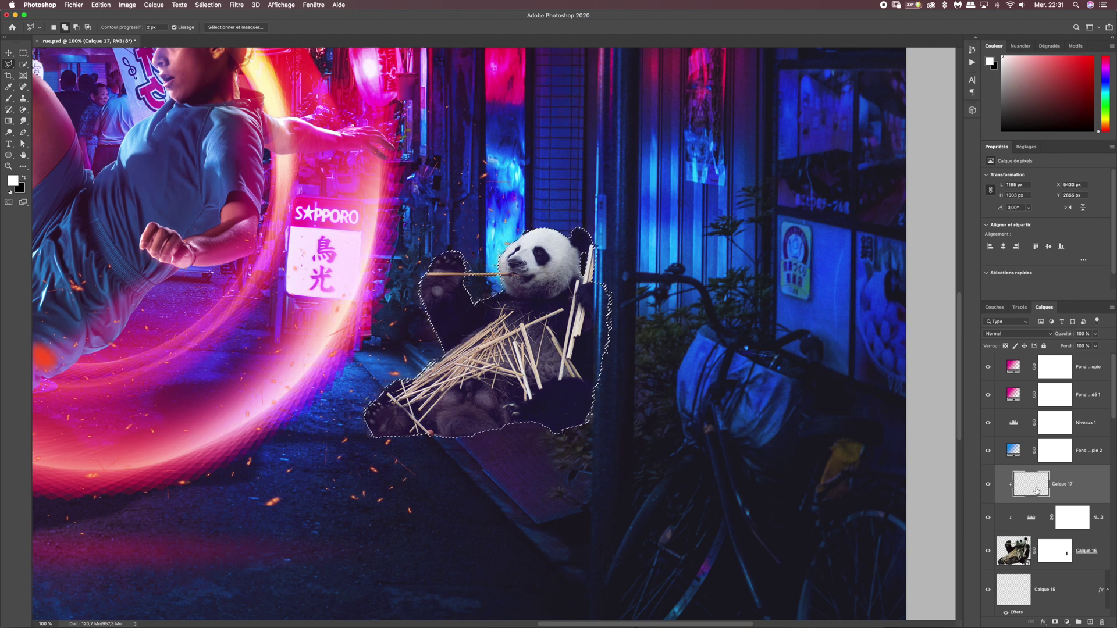
Set the Brush tool to a size of 300 px and 50 % opacity.
{"action": "left_click", "coordinate": [9, 100]}
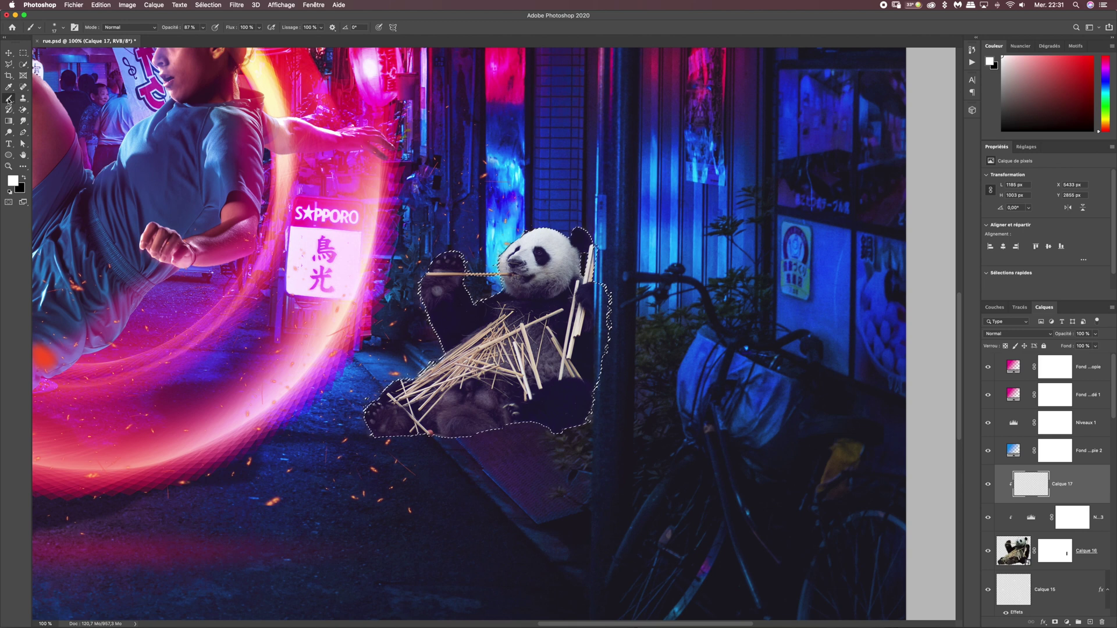
{"action": "left_click", "coordinate": [58, 27]}
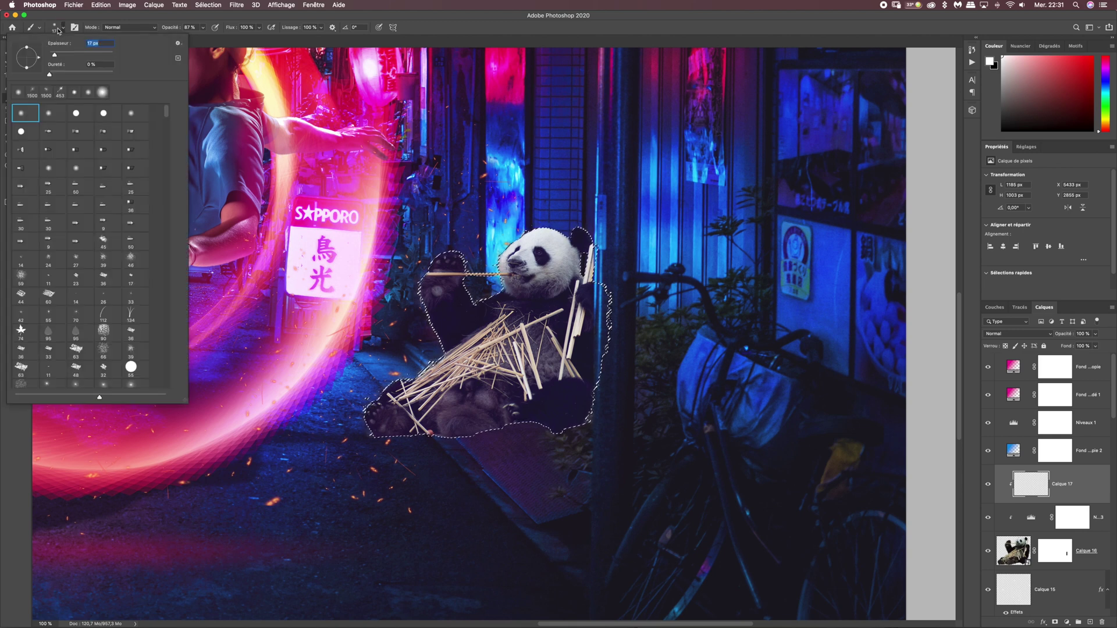
{"action": "left_click_drag", "start_coordinate": [58, 56], "coordinate": [90, 55]}
{"action": "type", "text": "300"}
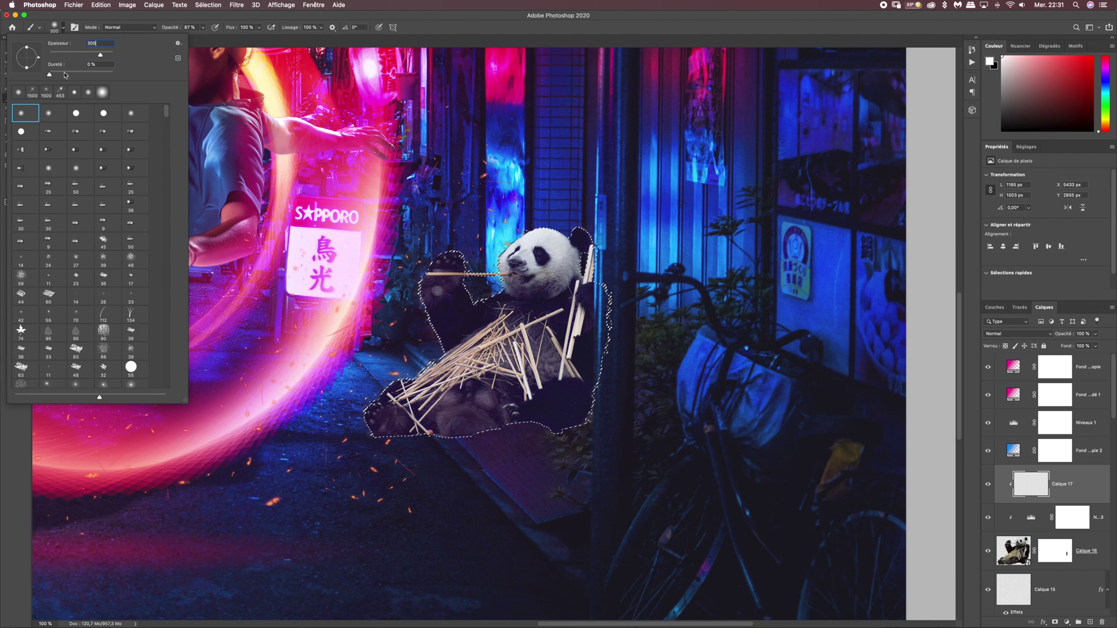
{"action": "key", "text": "Return"}
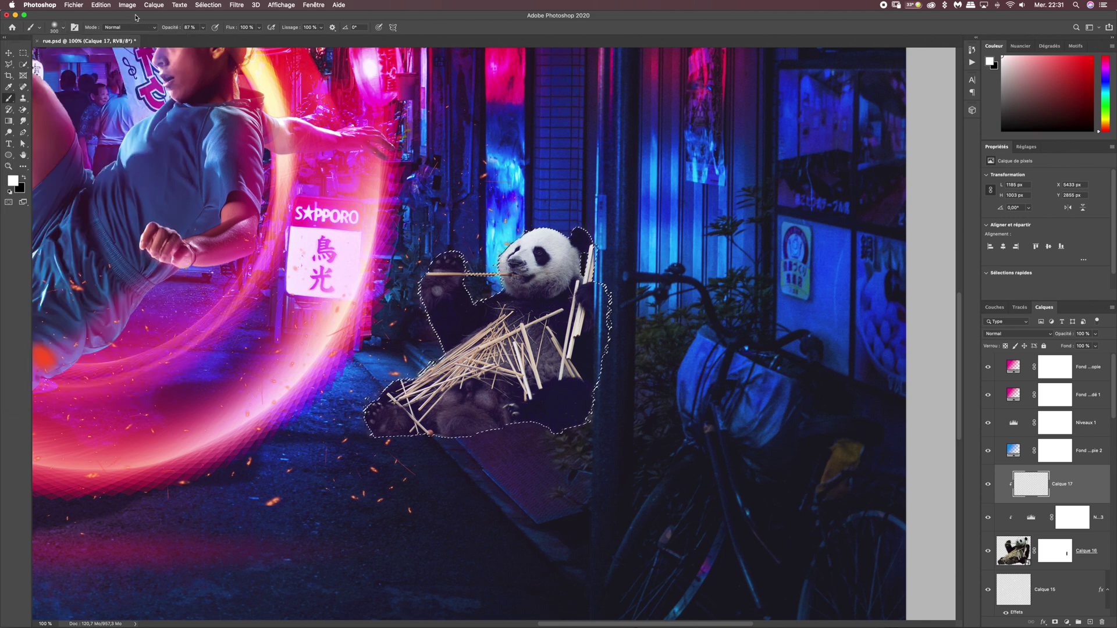
{"action": "left_click", "coordinate": [176, 28]}
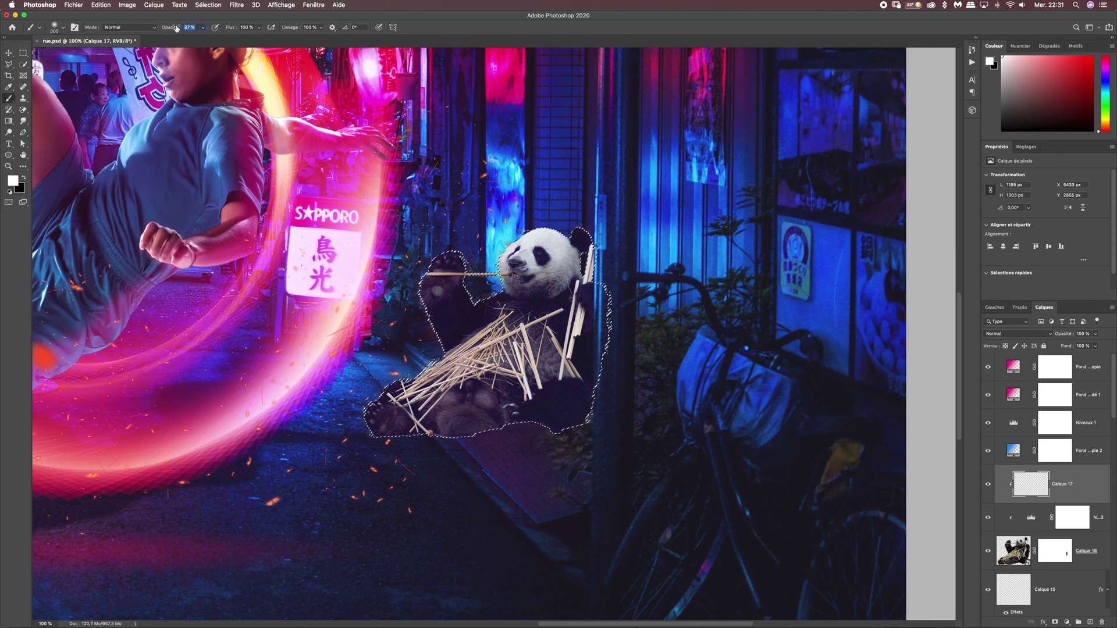
{"action": "type", "text": "500"}
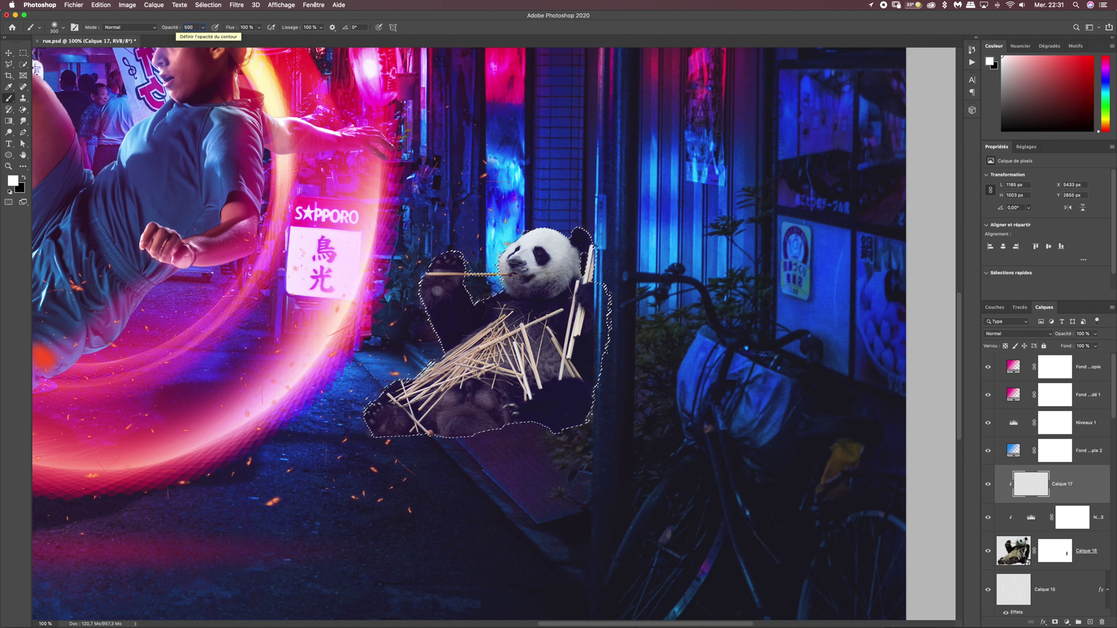
{"action": "key", "text": "Return"}
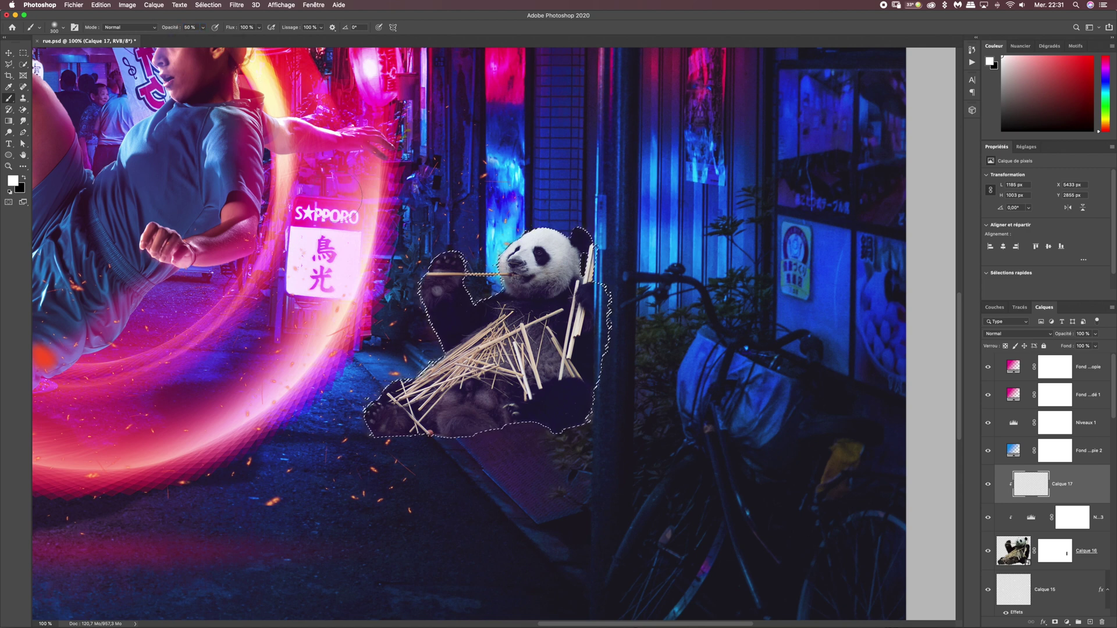
Brush black shadows along the panda's back, underside and feet on Calque 17 within the selection.
{"action": "key", "text": "x"}
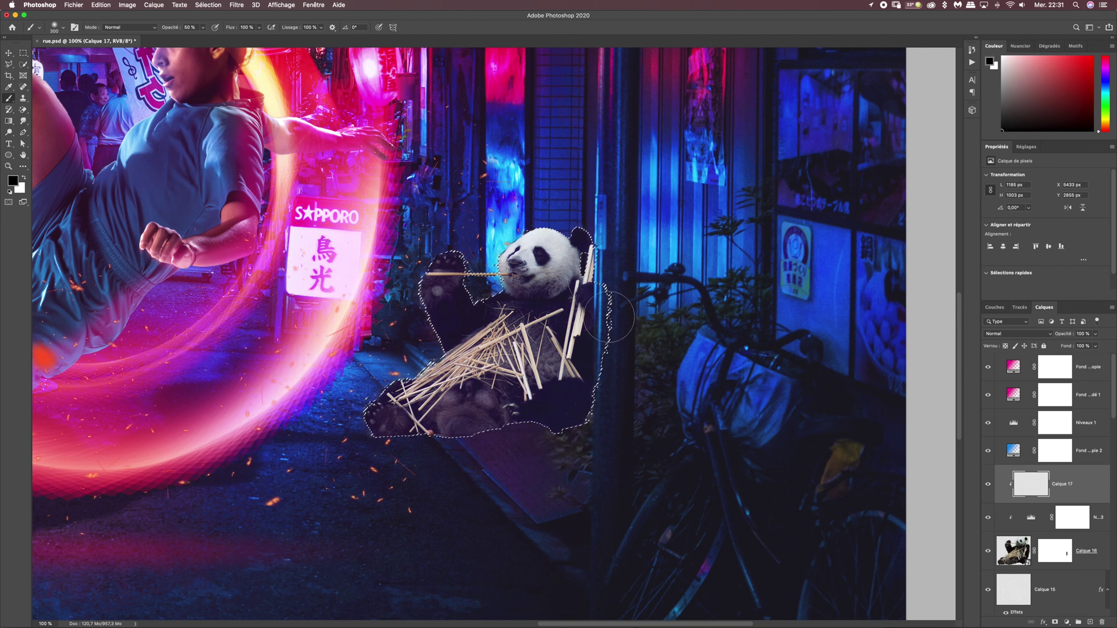
{"action": "mouse_move", "coordinate": [611, 316]}
{"action": "left_mouse_down"}
{"action": "mouse_move", "coordinate": [604, 313]}
{"action": "mouse_move", "coordinate": [594, 394]}
{"action": "mouse_move", "coordinate": [600, 341]}
{"action": "mouse_move", "coordinate": [585, 411]}
{"action": "mouse_move", "coordinate": [599, 367]}
{"action": "mouse_move", "coordinate": [562, 428]}
{"action": "mouse_move", "coordinate": [599, 397]}
{"action": "mouse_move", "coordinate": [559, 424]}
{"action": "left_mouse_up"}
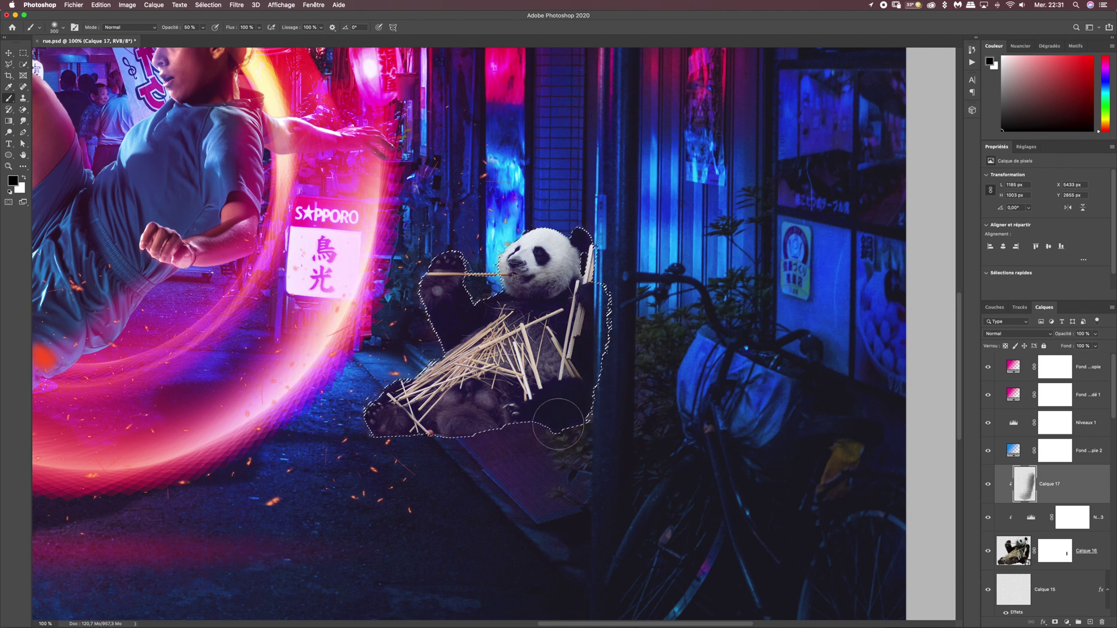
{"action": "mouse_move", "coordinate": [506, 450]}
{"action": "left_mouse_down"}
{"action": "mouse_move", "coordinate": [595, 362]}
{"action": "mouse_move", "coordinate": [600, 274]}
{"action": "mouse_move", "coordinate": [598, 352]}
{"action": "mouse_move", "coordinate": [576, 394]}
{"action": "mouse_move", "coordinate": [538, 428]}
{"action": "mouse_move", "coordinate": [391, 448]}
{"action": "left_mouse_up"}
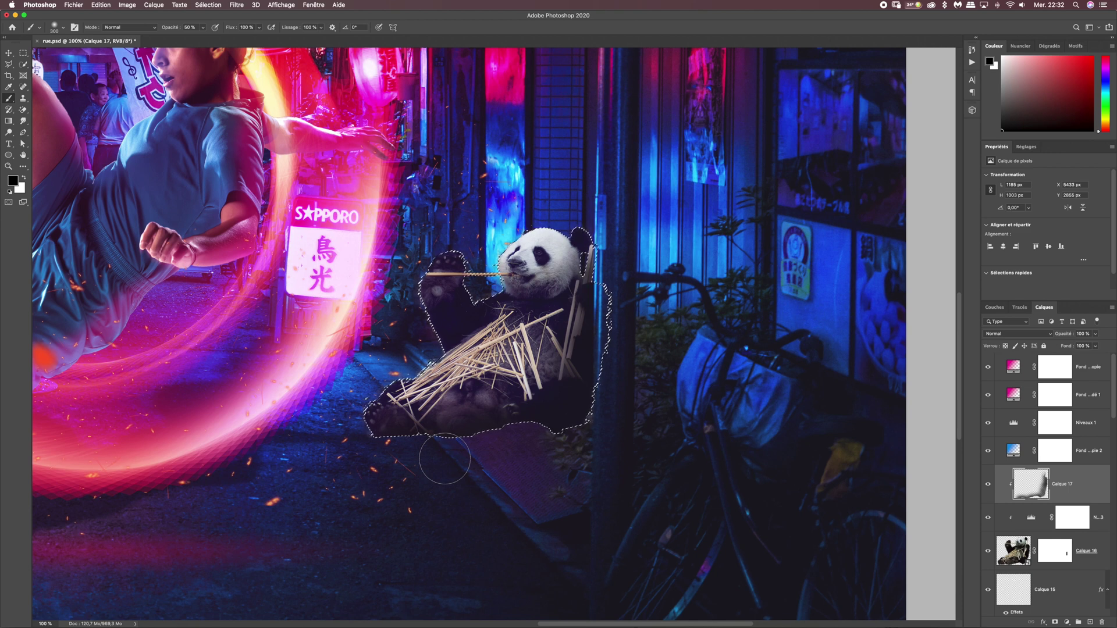
Add another layer clipped above Calque 17 and sample magenta from the glow near the footballer as the brush colour.
{"action": "left_click", "coordinate": [1090, 623]}
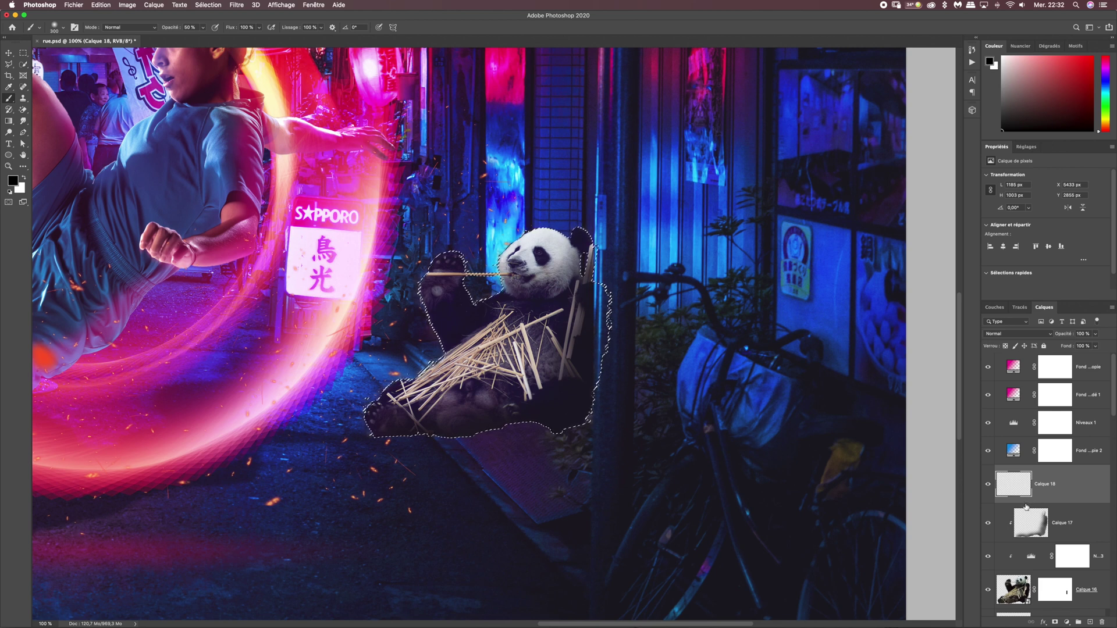
{"action": "left_click", "coordinate": [1027, 500], "text": "alt"}
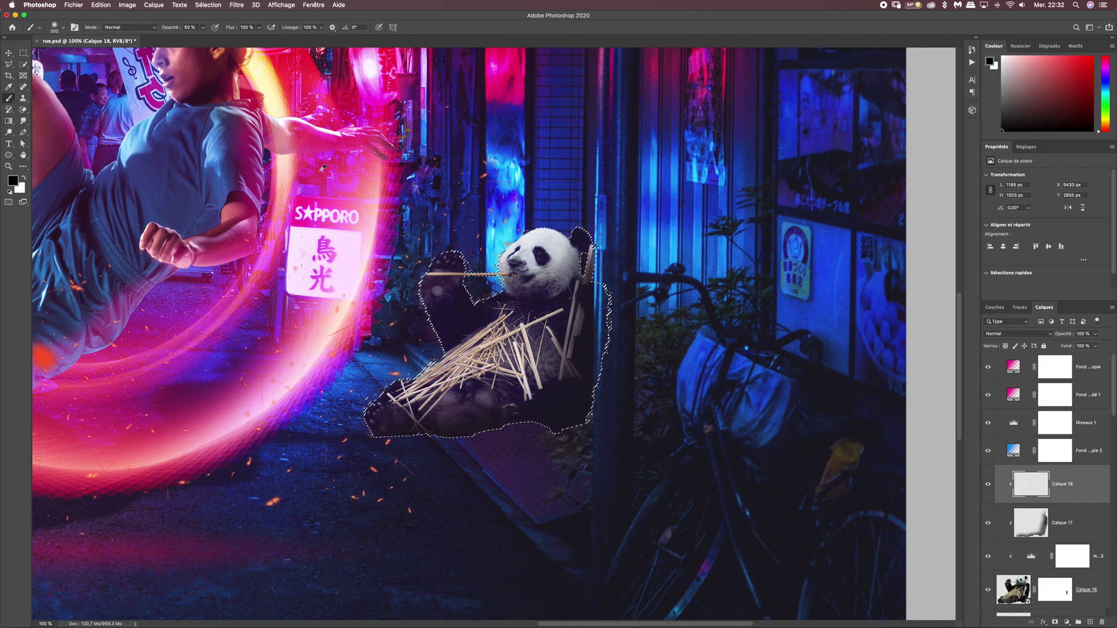
{"action": "left_click", "coordinate": [305, 105], "text": "alt"}
{"action": "left_click", "coordinate": [310, 147], "text": "alt"}
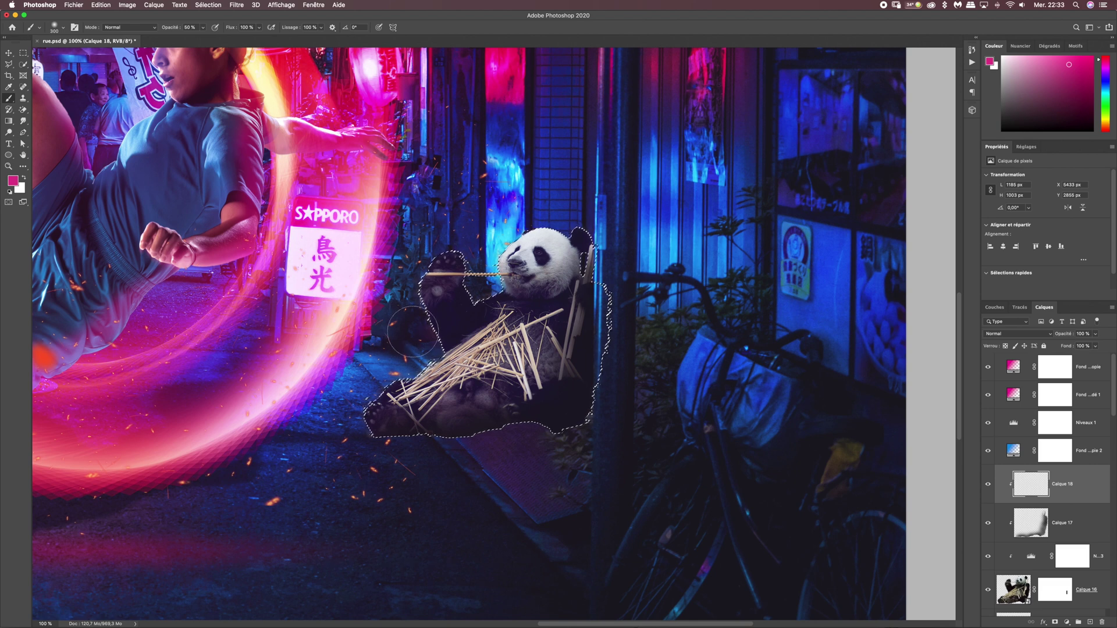
Brush magenta light over the panda's raised arm, face and leg, and set the layer's blend mode to Incrustation.
{"action": "mouse_move", "coordinate": [406, 289]}
{"action": "left_mouse_down"}
{"action": "mouse_move", "coordinate": [422, 267]}
{"action": "mouse_move", "coordinate": [447, 251]}
{"action": "mouse_move", "coordinate": [467, 248]}
{"action": "mouse_move", "coordinate": [481, 278]}
{"action": "mouse_move", "coordinate": [473, 300]}
{"action": "mouse_move", "coordinate": [483, 256]}
{"action": "mouse_move", "coordinate": [529, 239]}
{"action": "left_mouse_up"}
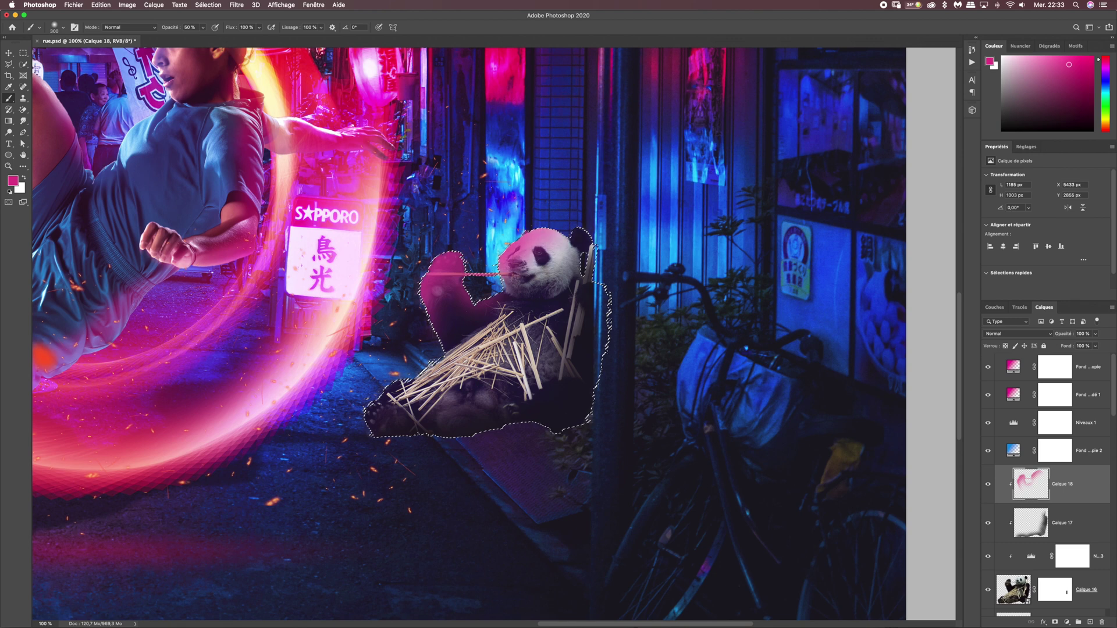
{"action": "mouse_move", "coordinate": [454, 320]}
{"action": "left_mouse_down"}
{"action": "mouse_move", "coordinate": [385, 373]}
{"action": "mouse_move", "coordinate": [449, 309]}
{"action": "mouse_move", "coordinate": [398, 390]}
{"action": "left_mouse_up"}
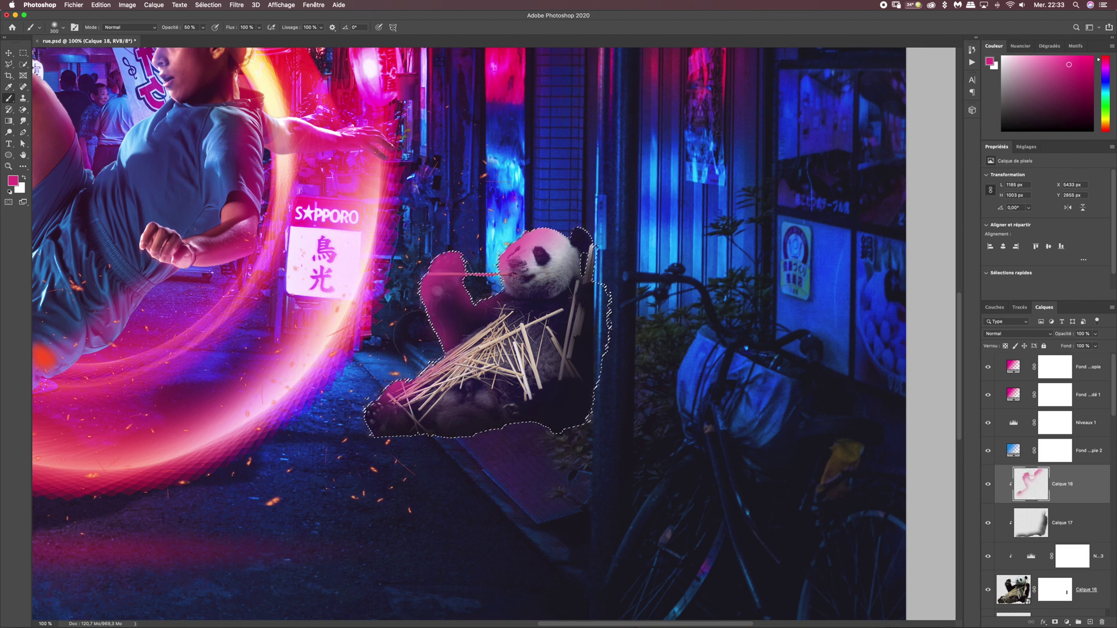
{"action": "left_click", "coordinate": [1016, 337]}
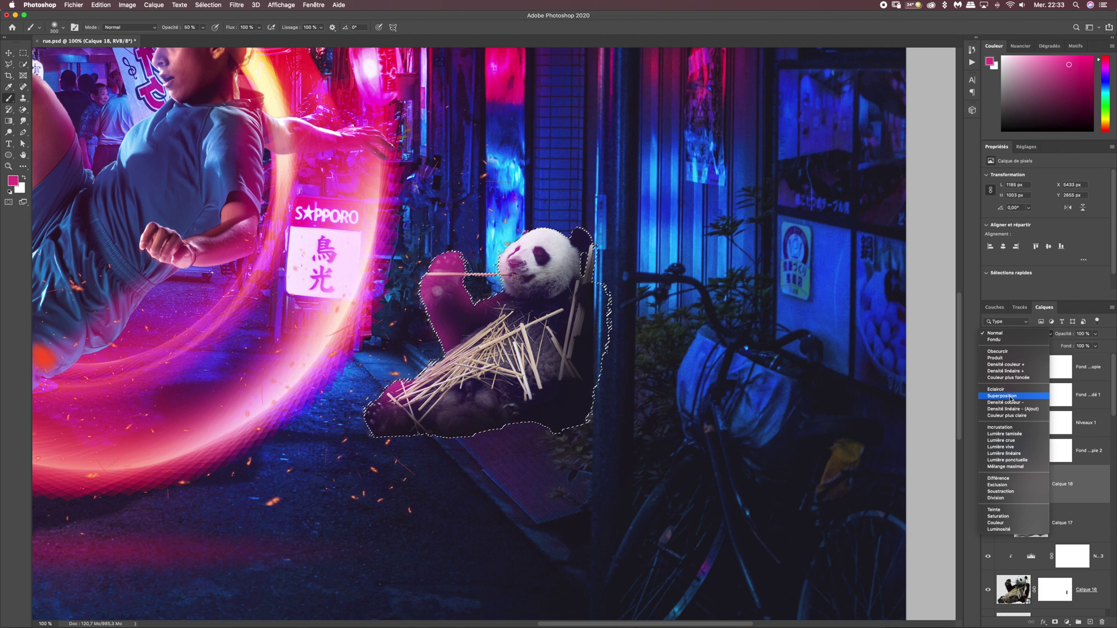
{"action": "left_click", "coordinate": [1010, 428]}
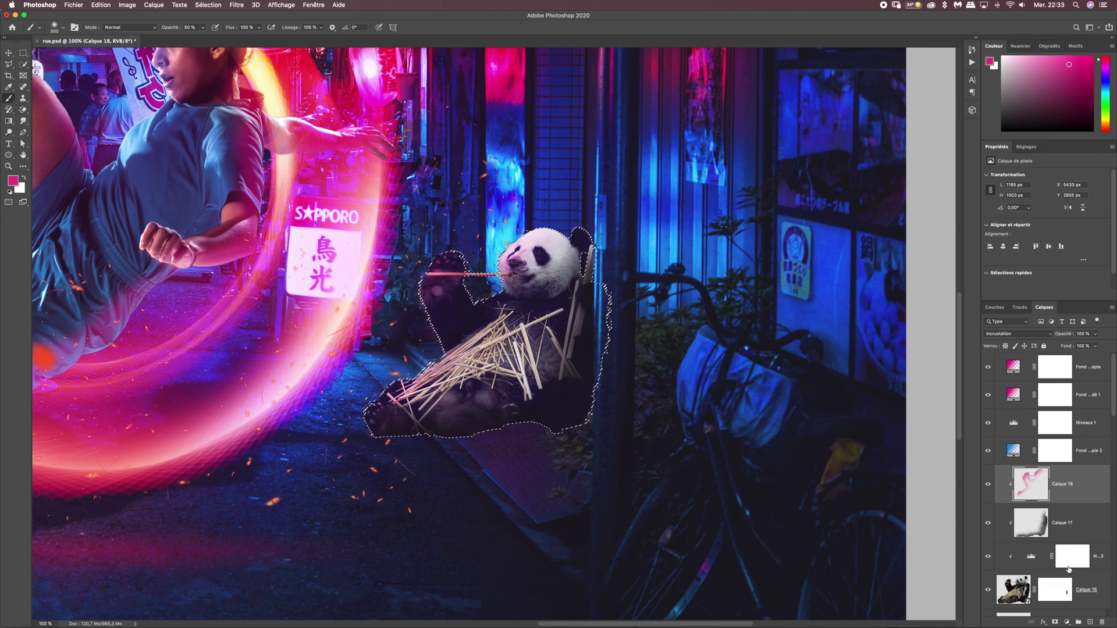
Add another clipped layer above the magenta one and sample blue from the lit metal wall behind the pole.
{"action": "left_click", "coordinate": [1092, 622]}
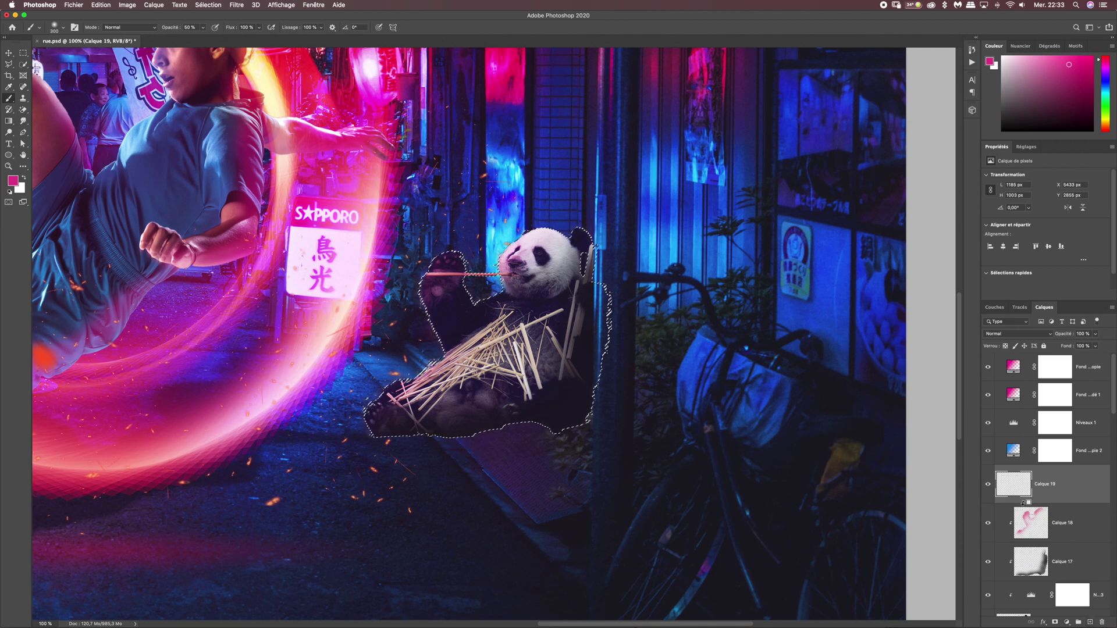
{"action": "left_click", "coordinate": [1024, 502], "text": "alt"}
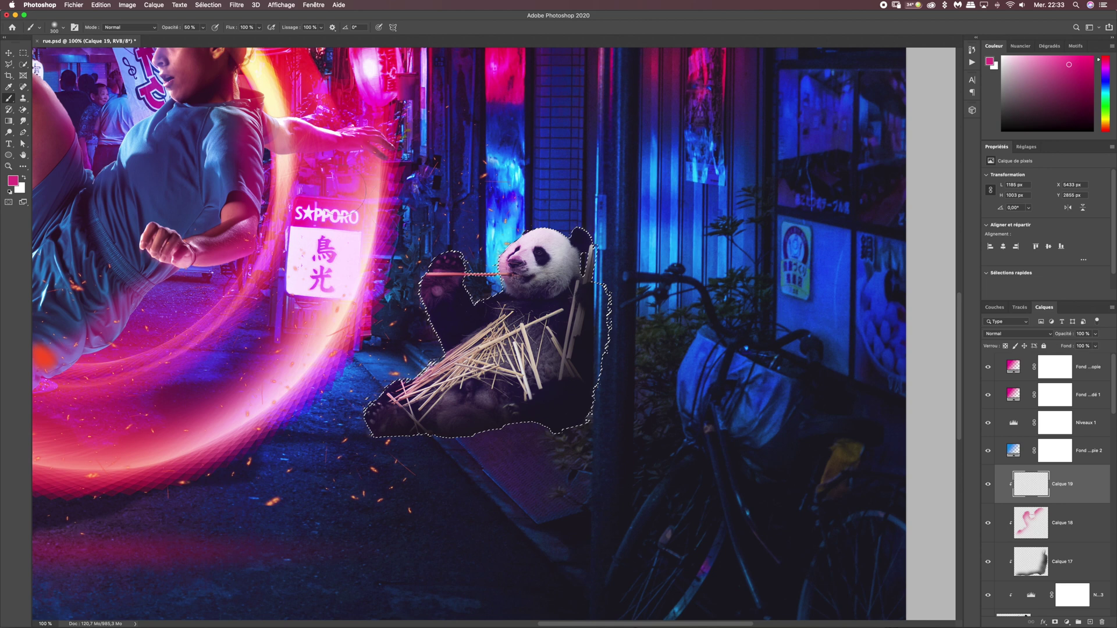
{"action": "left_click", "coordinate": [650, 220], "text": "alt"}
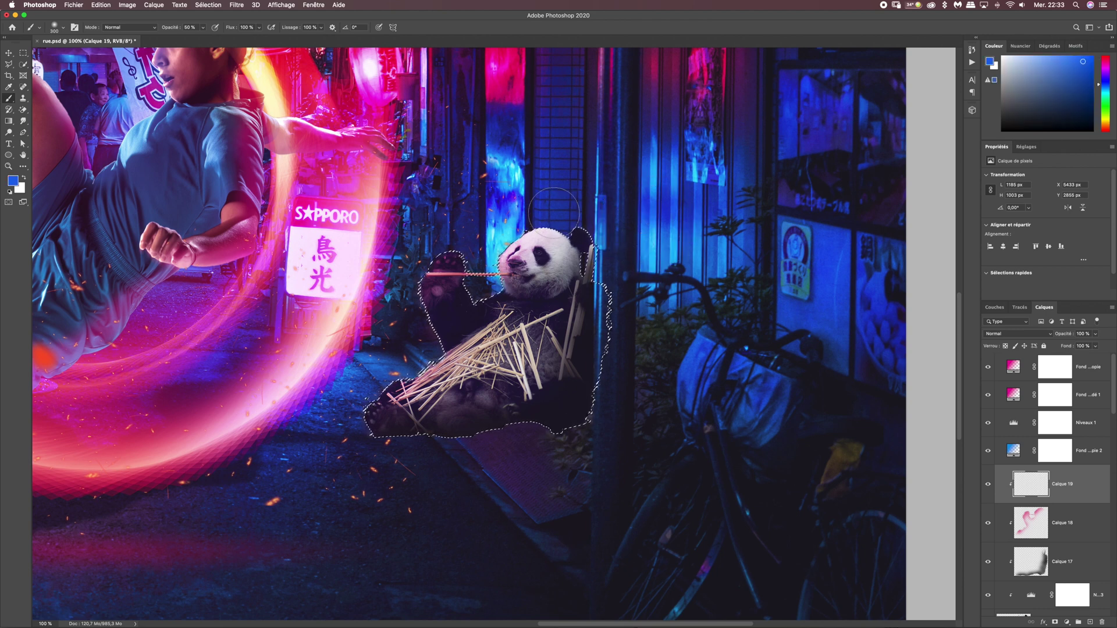
Brush blue light over the panda's head and back on Calque 19, set the layer to Incrustation, and clear the selection.
{"action": "left_click_drag", "start_coordinate": [565, 220], "coordinate": [584, 236]}
{"action": "mouse_move", "coordinate": [598, 291]}
{"action": "left_mouse_down"}
{"action": "mouse_move", "coordinate": [584, 269]}
{"action": "mouse_move", "coordinate": [600, 298]}
{"action": "mouse_move", "coordinate": [606, 266]}
{"action": "left_mouse_up"}
{"action": "left_click_drag", "start_coordinate": [538, 219], "coordinate": [552, 228]}
{"action": "left_click_drag", "start_coordinate": [608, 300], "coordinate": [612, 367]}
{"action": "mouse_move", "coordinate": [616, 440]}
{"action": "left_mouse_down"}
{"action": "mouse_move", "coordinate": [624, 355]}
{"action": "mouse_move", "coordinate": [615, 324]}
{"action": "left_mouse_up"}
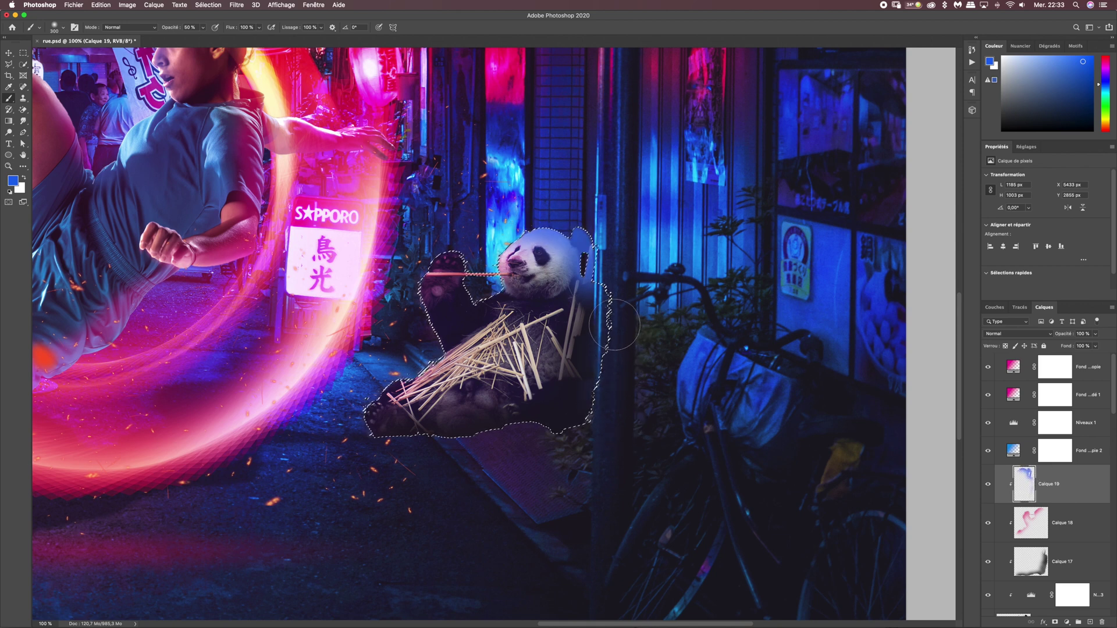
{"action": "left_click", "coordinate": [1003, 336]}
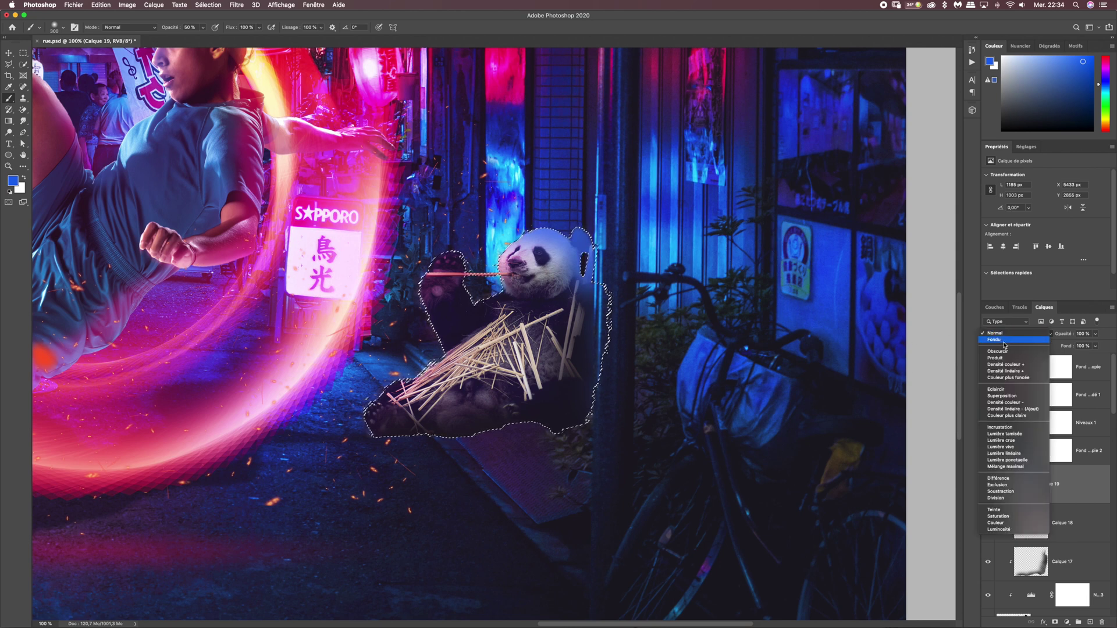
{"action": "left_click", "coordinate": [1013, 430]}
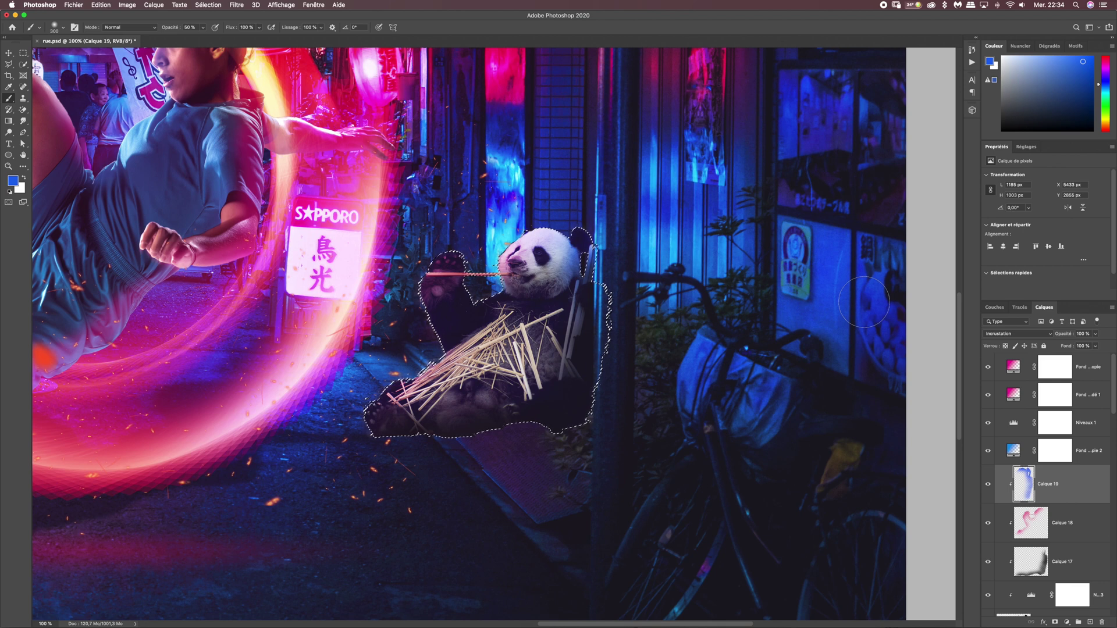
{"action": "key", "text": "super+d"}
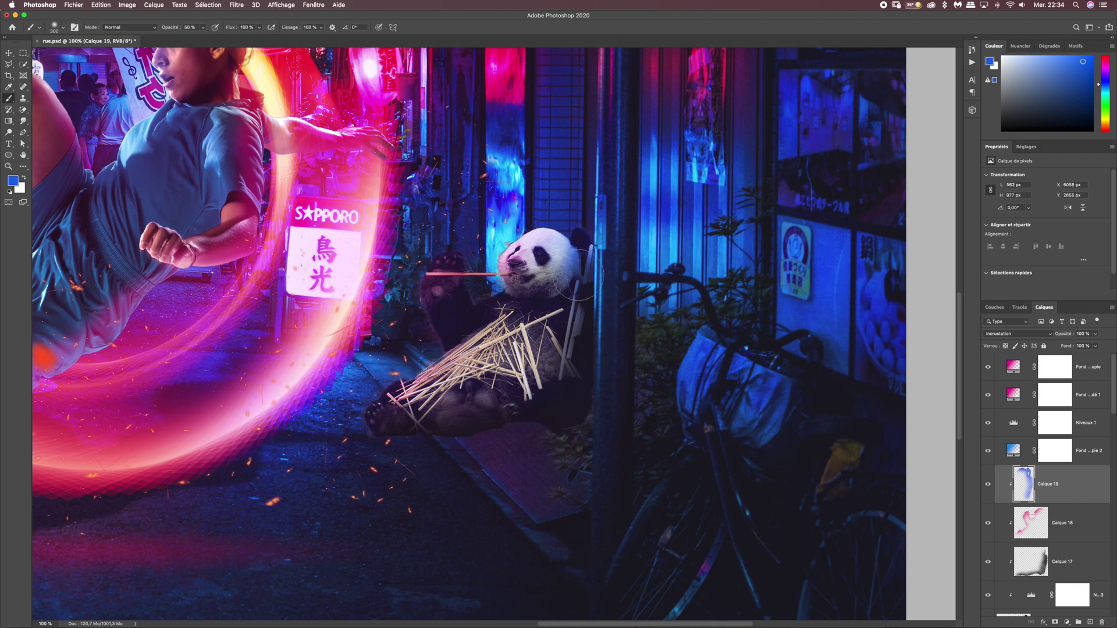
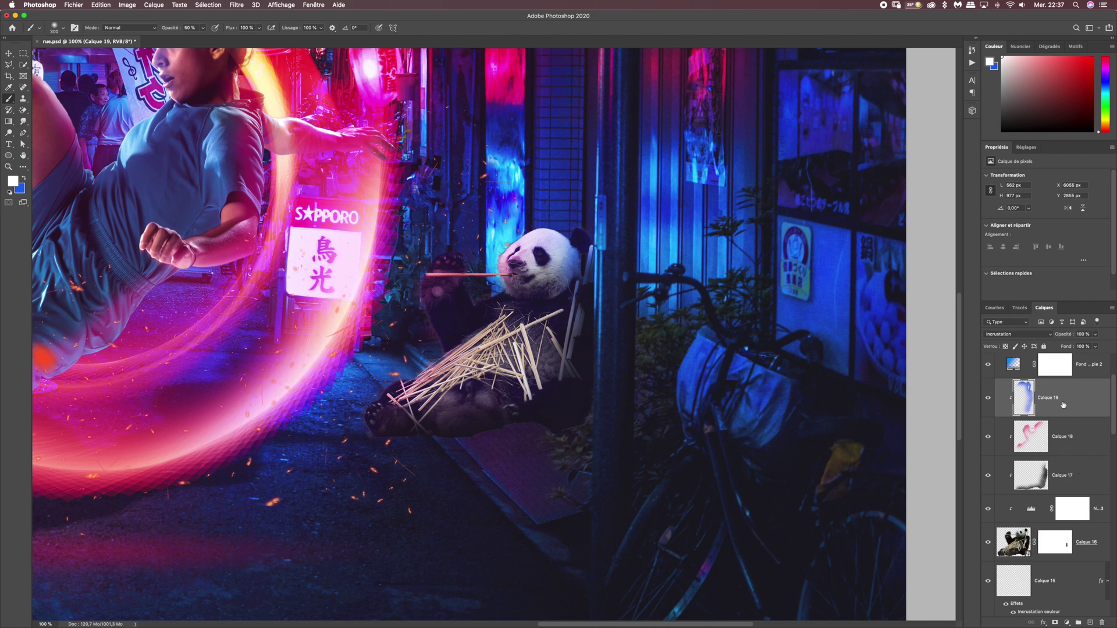
Group the panda layers from Calque 19 down to Calque 16 and add a layer mask to the group.
{"action": "left_click", "coordinate": [1087, 555], "text": "shift"}
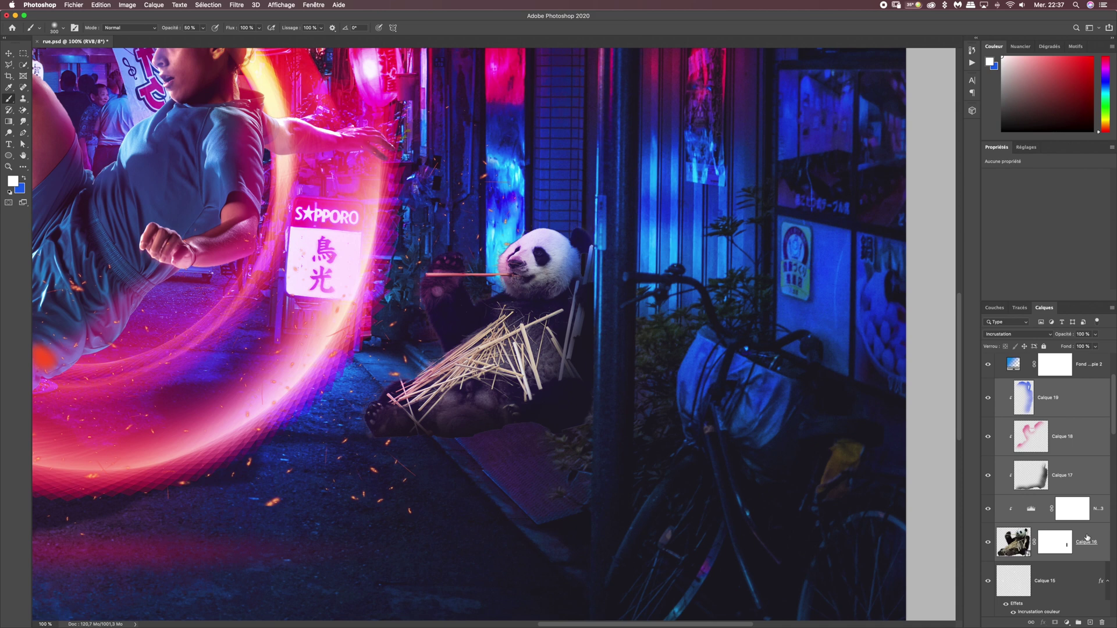
{"action": "key", "text": "super+g"}
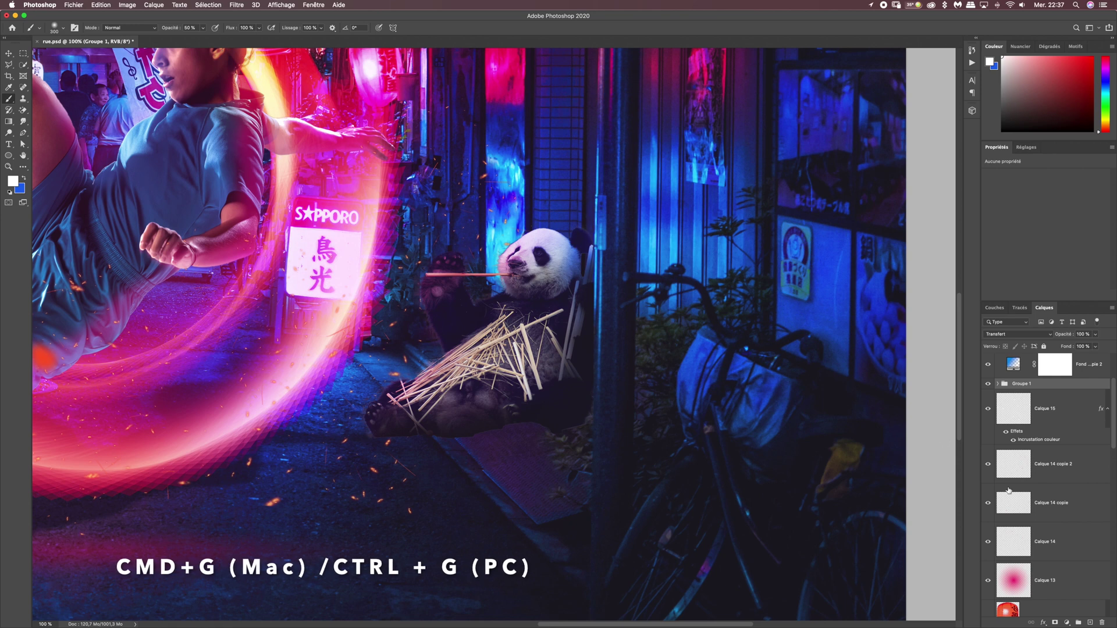
{"action": "left_click", "coordinate": [1056, 623]}
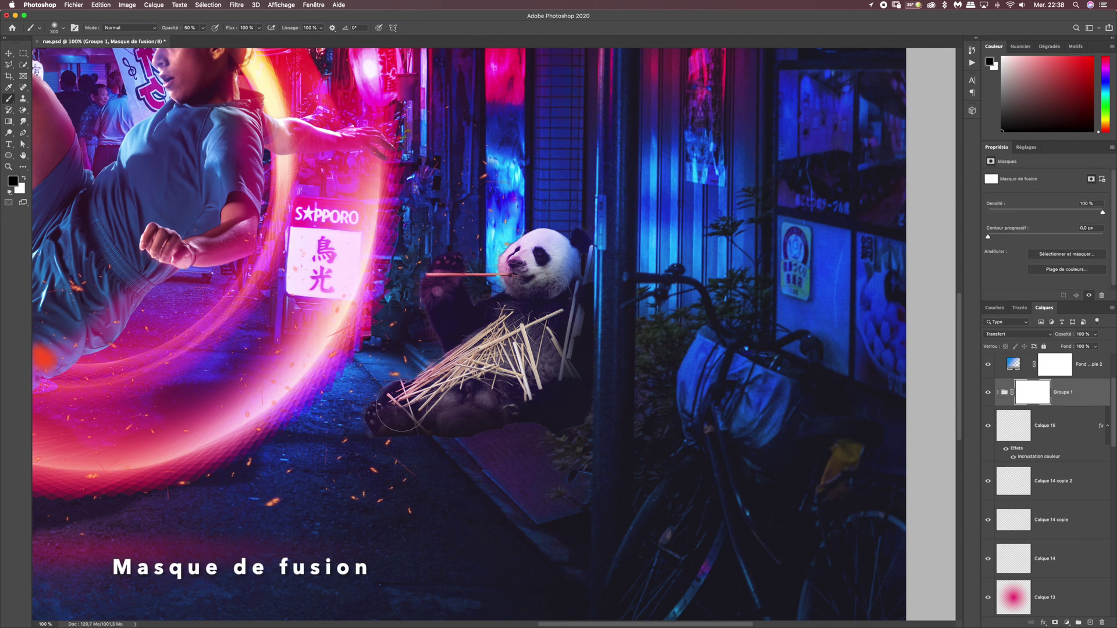
Set the mask brush to a size of 50 px and 100% opacity.
{"action": "left_click", "coordinate": [58, 27]}
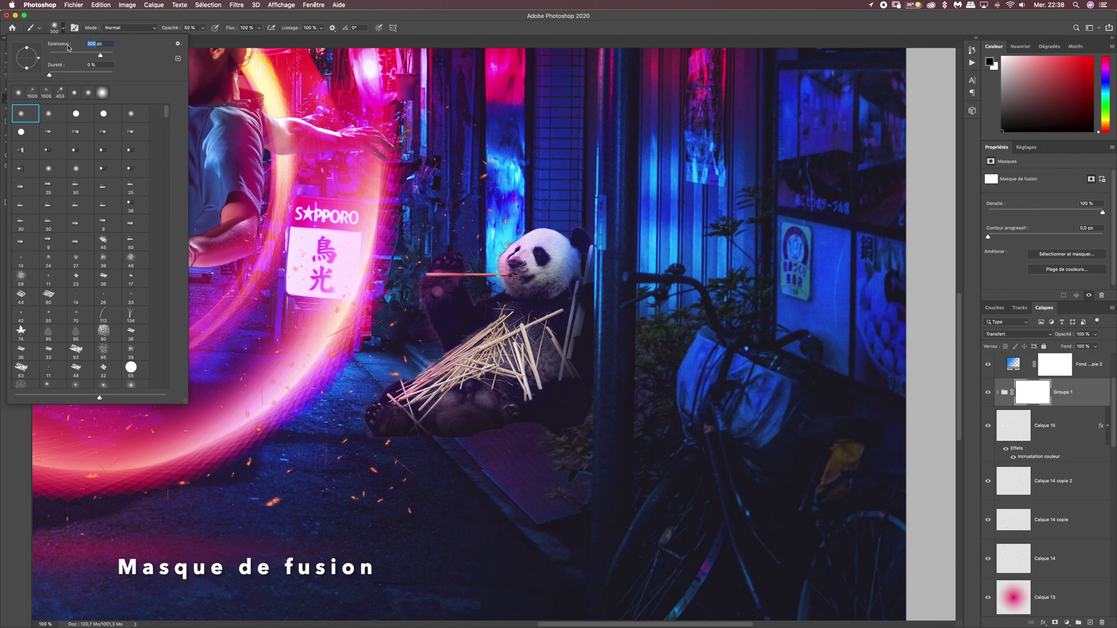
{"action": "type", "text": "40"}
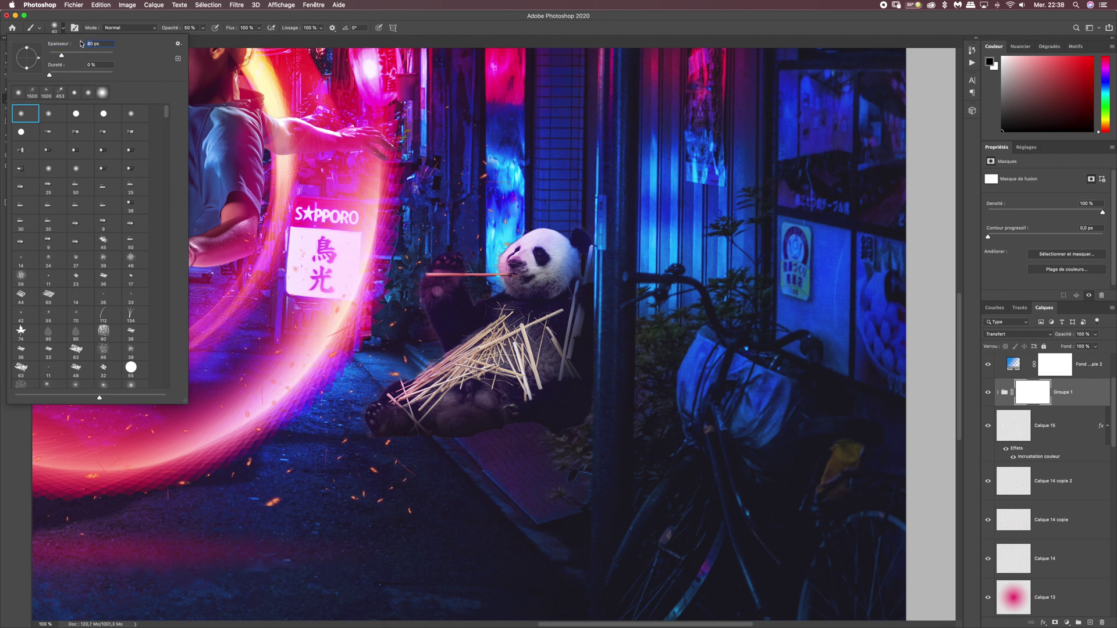
{"action": "type", "text": "50"}
{"action": "key", "text": "Tab"}
{"action": "key", "text": "Return"}
{"action": "left_click", "coordinate": [203, 27]}
{"action": "left_click_drag", "start_coordinate": [204, 38], "coordinate": [250, 41]}
{"action": "left_click", "coordinate": [157, 18]}
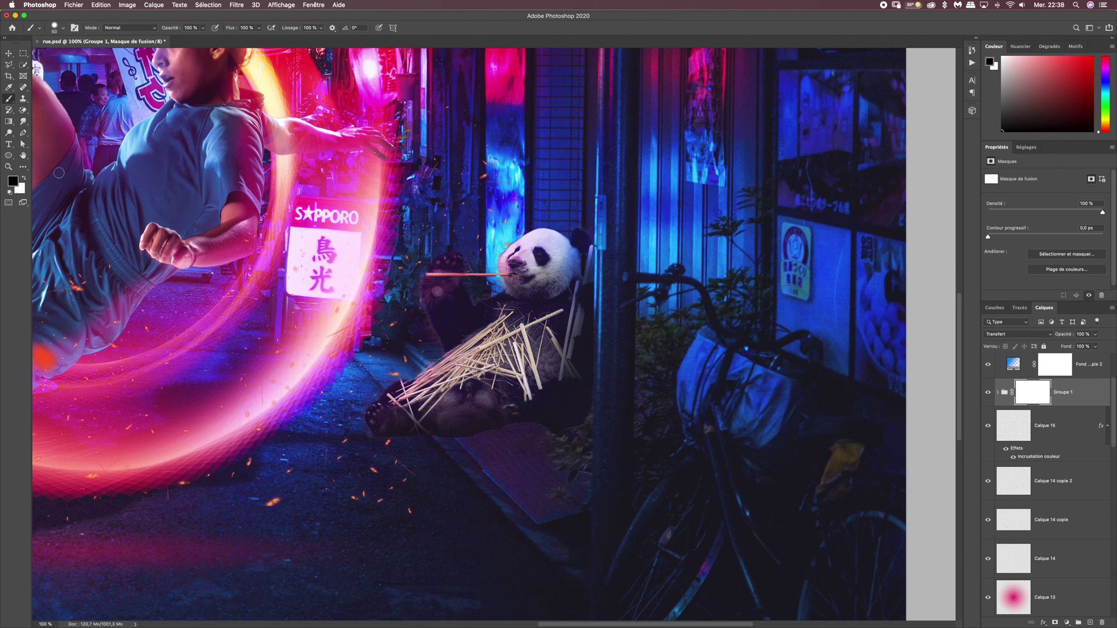
Paint black on the group's mask to hide the leftover edge under the panda's body.
{"action": "key", "text": "super+plus"}
{"action": "key", "text": "super+plus"}
{"action": "scroll", "coordinate": [317, 422], "scroll_direction": "down", "scroll_amount": 5}
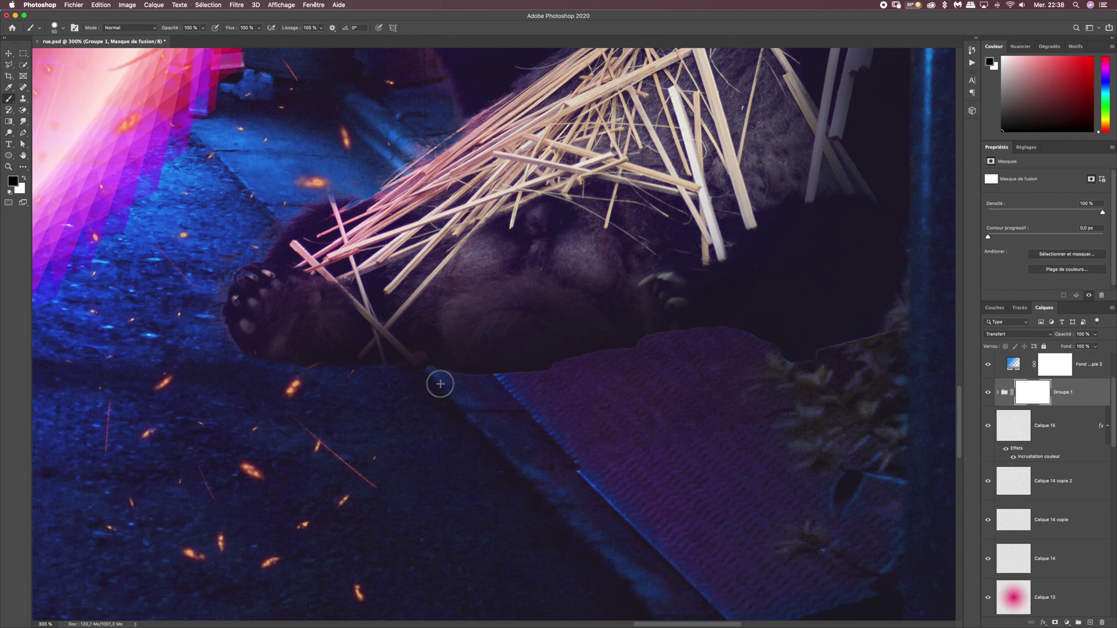
{"action": "left_click_drag", "start_coordinate": [493, 378], "coordinate": [567, 370]}
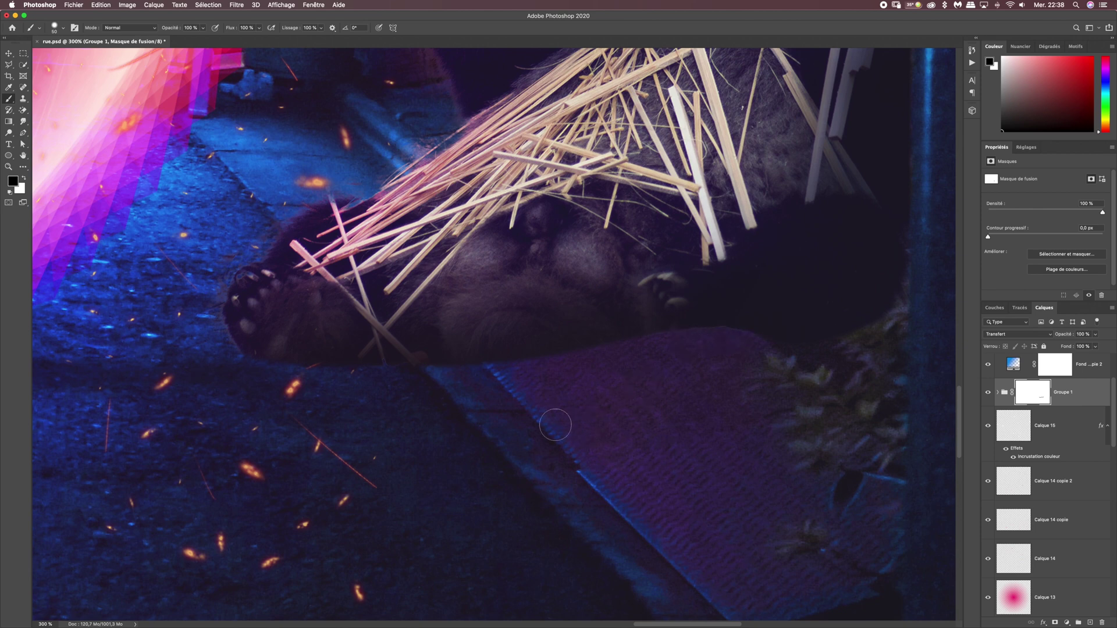
{"action": "key", "text": "super+minus"}
{"action": "key", "text": "super+minus"}
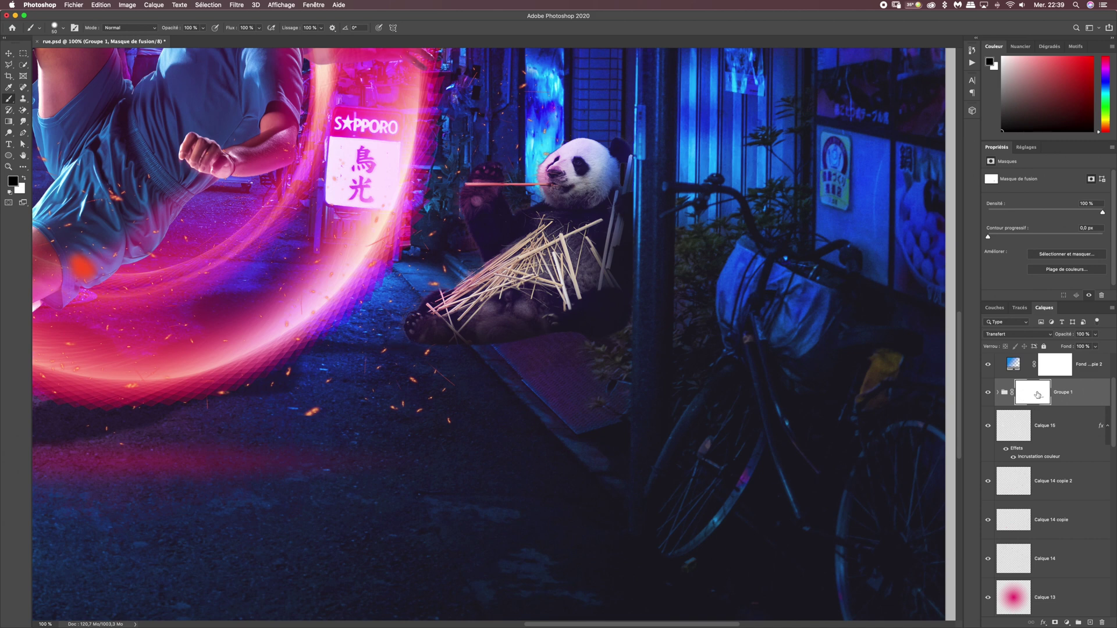
Add a new layer directly above Calque 15 and prepare a black 100 px brush with 0% hardness.
{"action": "left_click", "coordinate": [1007, 427]}
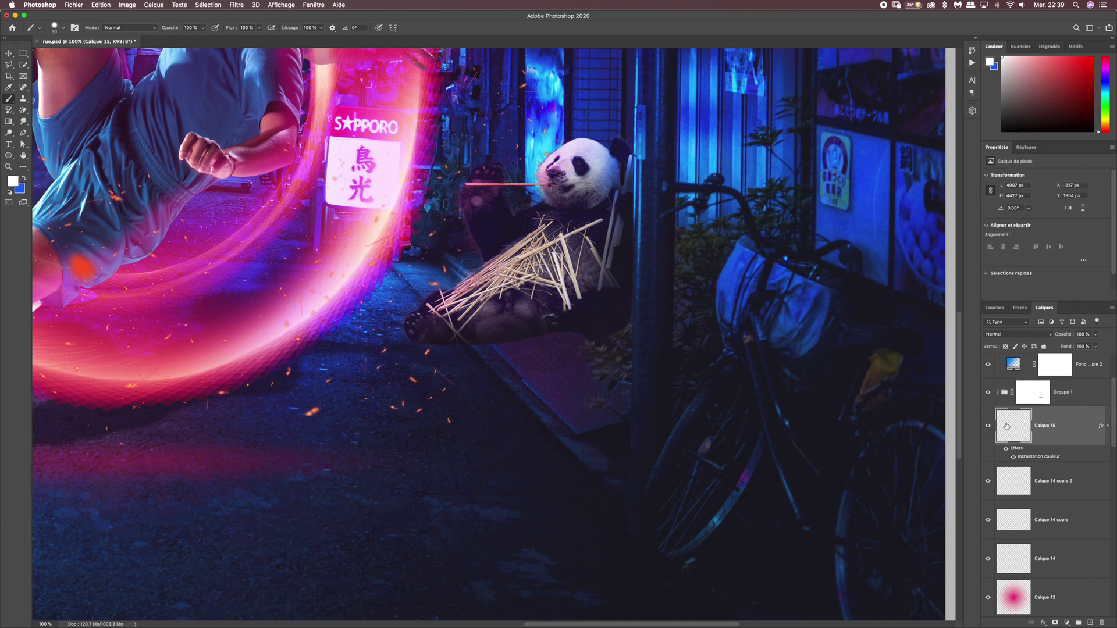
{"action": "left_click", "coordinate": [1091, 623]}
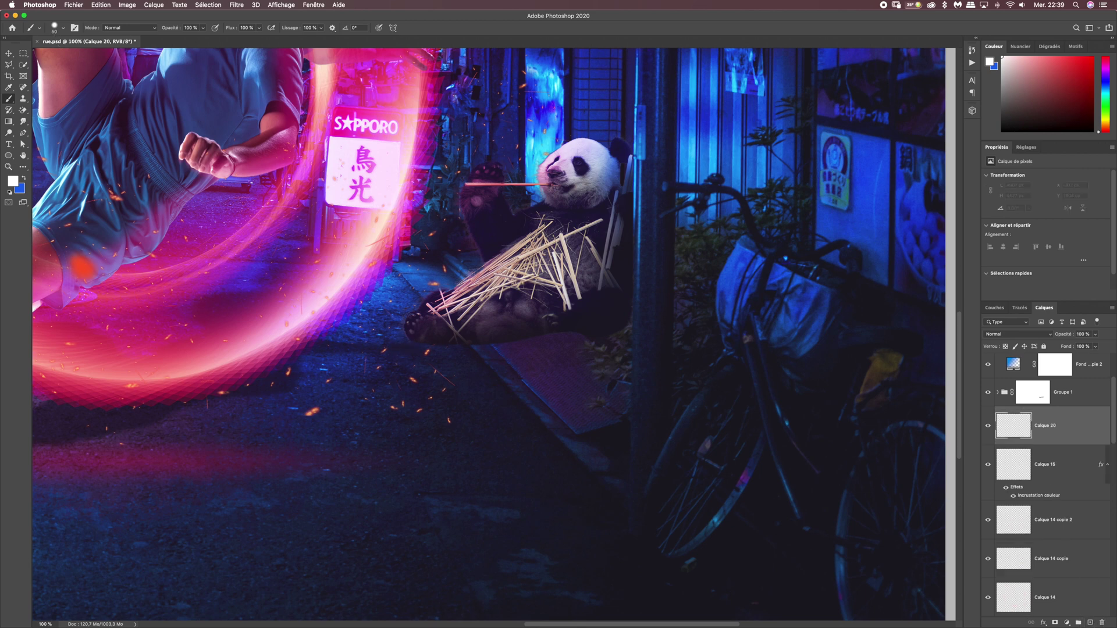
{"action": "left_click", "coordinate": [61, 26]}
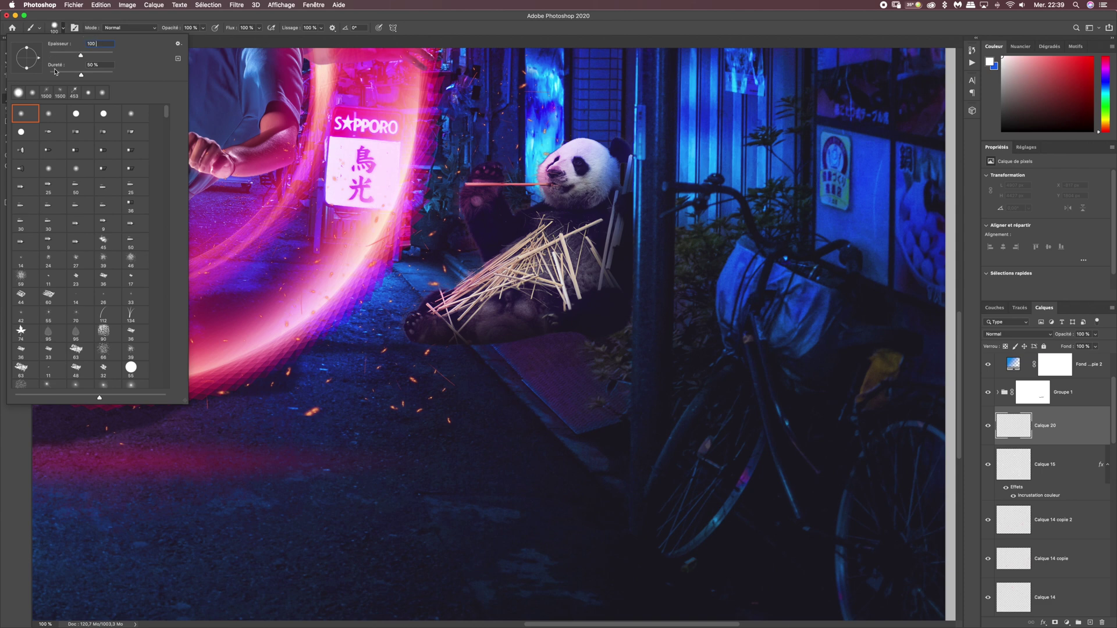
{"action": "left_click_drag", "start_coordinate": [79, 75], "coordinate": [49, 75]}
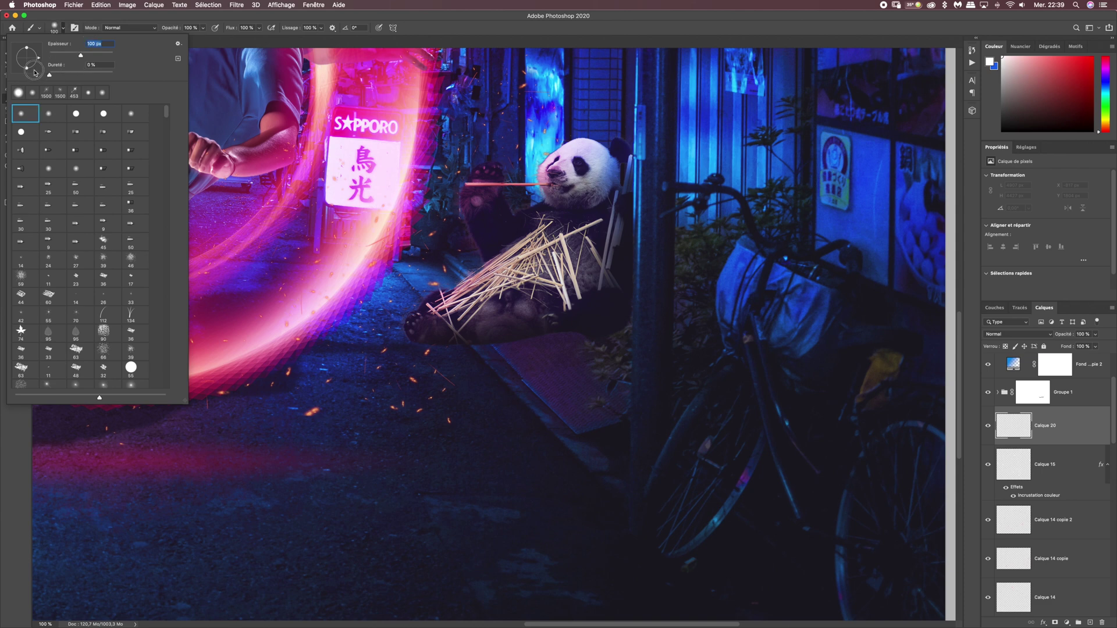
{"action": "left_click", "coordinate": [203, 28]}
{"action": "left_click", "coordinate": [195, 21]}
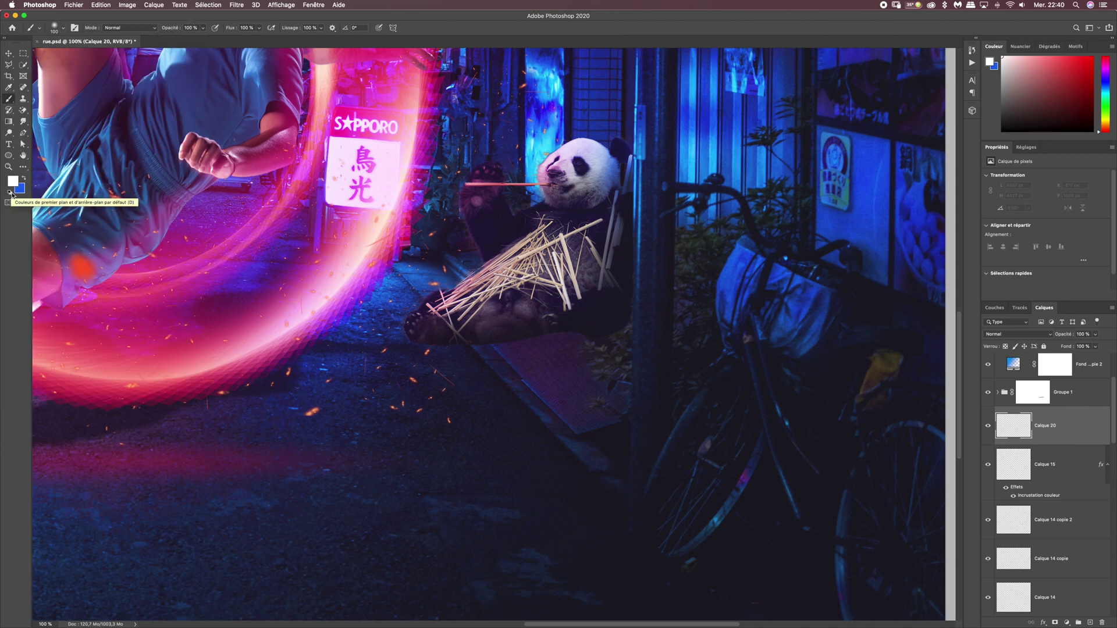
{"action": "key", "text": "d"}
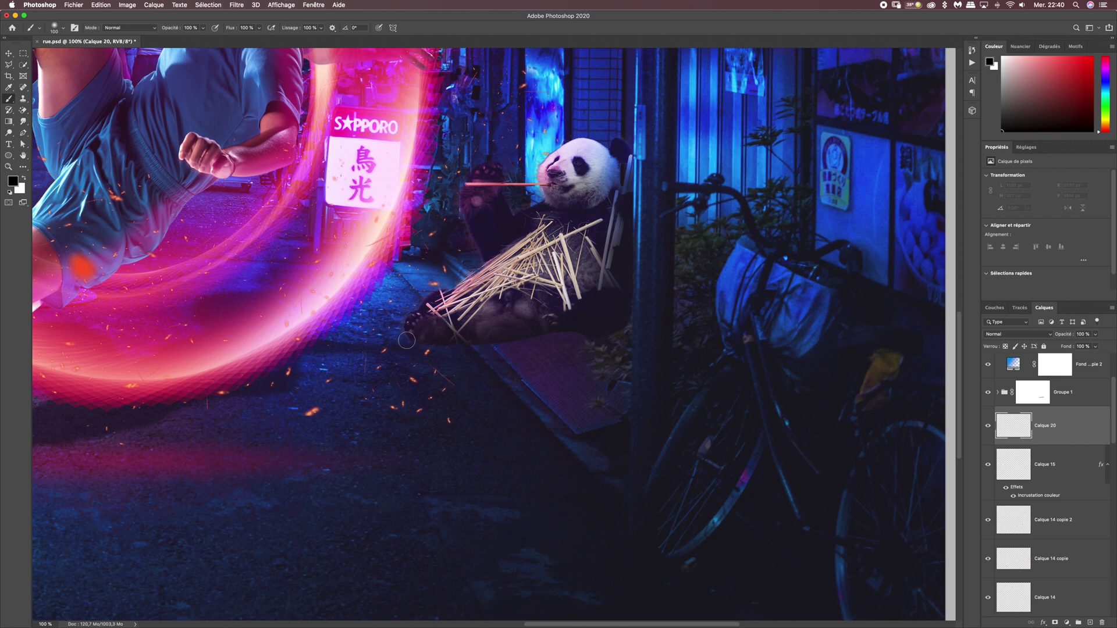
Paint a soft black contact shadow beneath the panda, lower the layer's opacity to 80%, and compare with it hidden and shown.
{"action": "mouse_move", "coordinate": [404, 342]}
{"action": "left_mouse_down"}
{"action": "mouse_move", "coordinate": [498, 339]}
{"action": "mouse_move", "coordinate": [413, 341]}
{"action": "mouse_move", "coordinate": [409, 326]}
{"action": "mouse_move", "coordinate": [405, 339]}
{"action": "mouse_move", "coordinate": [514, 335]}
{"action": "left_mouse_up"}
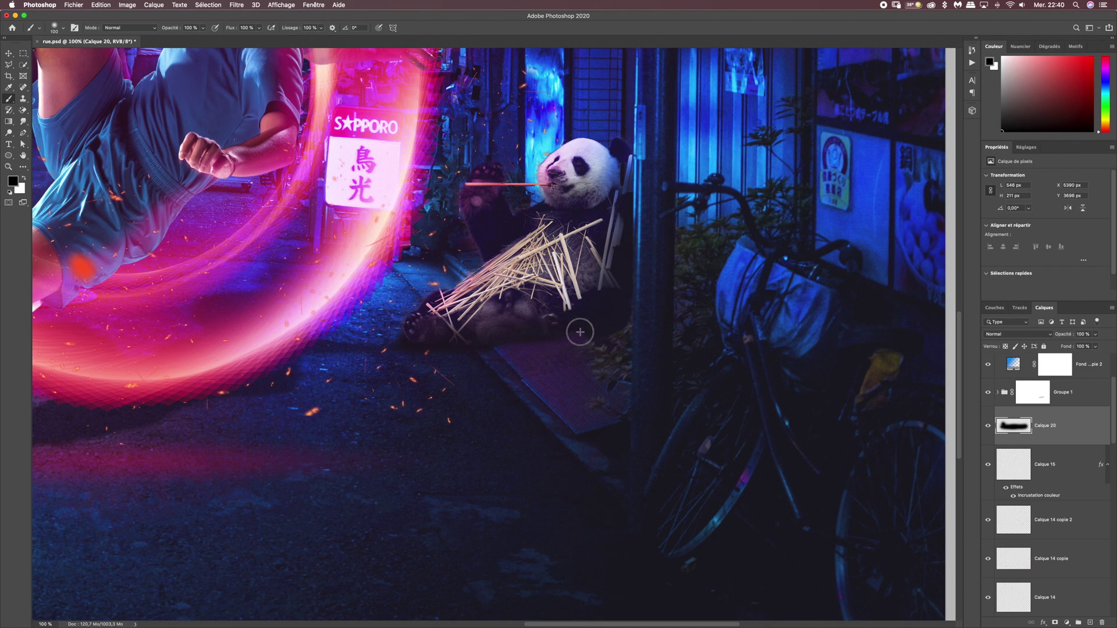
{"action": "mouse_move", "coordinate": [598, 332]}
{"action": "left_mouse_down"}
{"action": "mouse_move", "coordinate": [547, 327]}
{"action": "mouse_move", "coordinate": [620, 327]}
{"action": "left_mouse_up"}
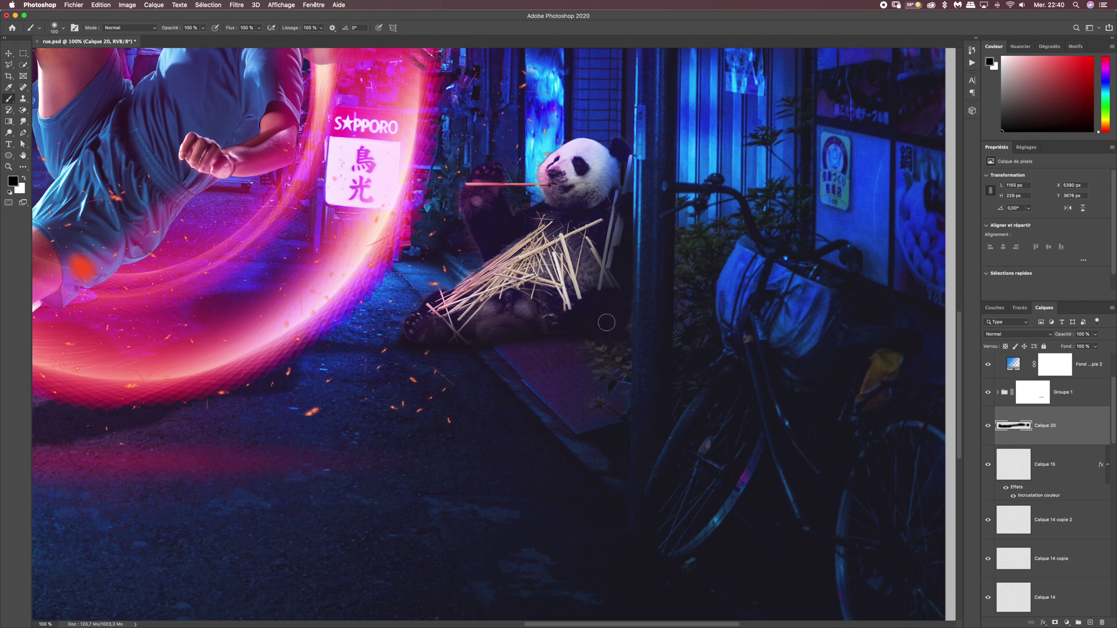
{"action": "mouse_move", "coordinate": [618, 329]}
{"action": "left_mouse_down"}
{"action": "mouse_move", "coordinate": [394, 339]}
{"action": "mouse_move", "coordinate": [409, 327]}
{"action": "mouse_move", "coordinate": [392, 344]}
{"action": "left_mouse_up"}
{"action": "left_click", "coordinate": [1095, 336]}
{"action": "left_click_drag", "start_coordinate": [1095, 347], "coordinate": [1090, 346]}
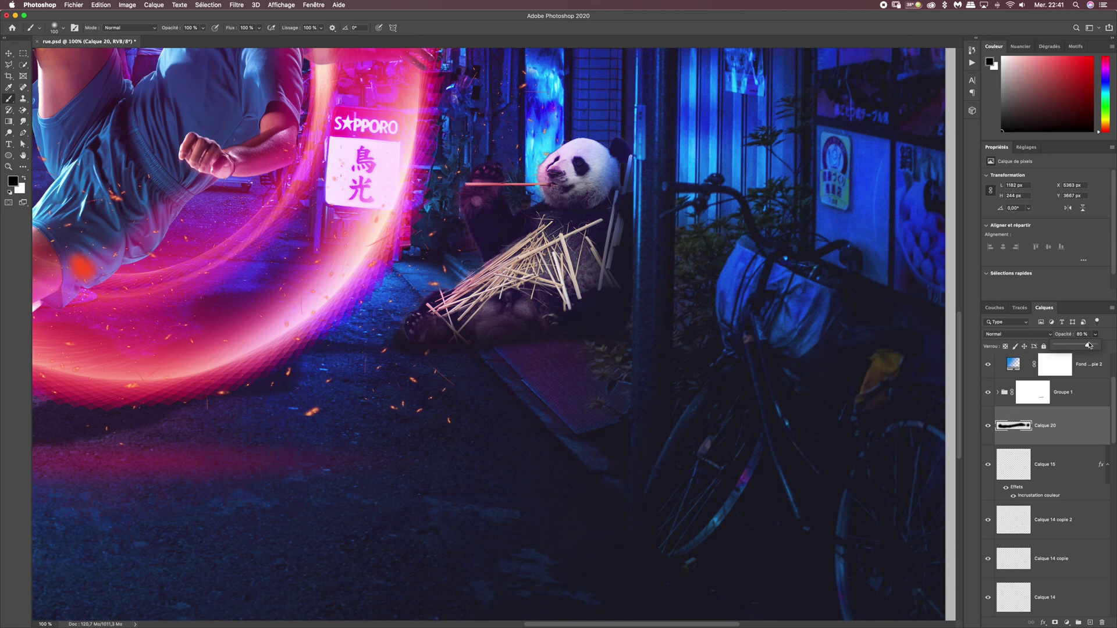
{"action": "left_click", "coordinate": [987, 426]}
{"action": "left_click", "coordinate": [988, 426]}
{"action": "left_click", "coordinate": [987, 426]}
{"action": "left_click", "coordinate": [987, 426]}
{"action": "left_click", "coordinate": [988, 425]}
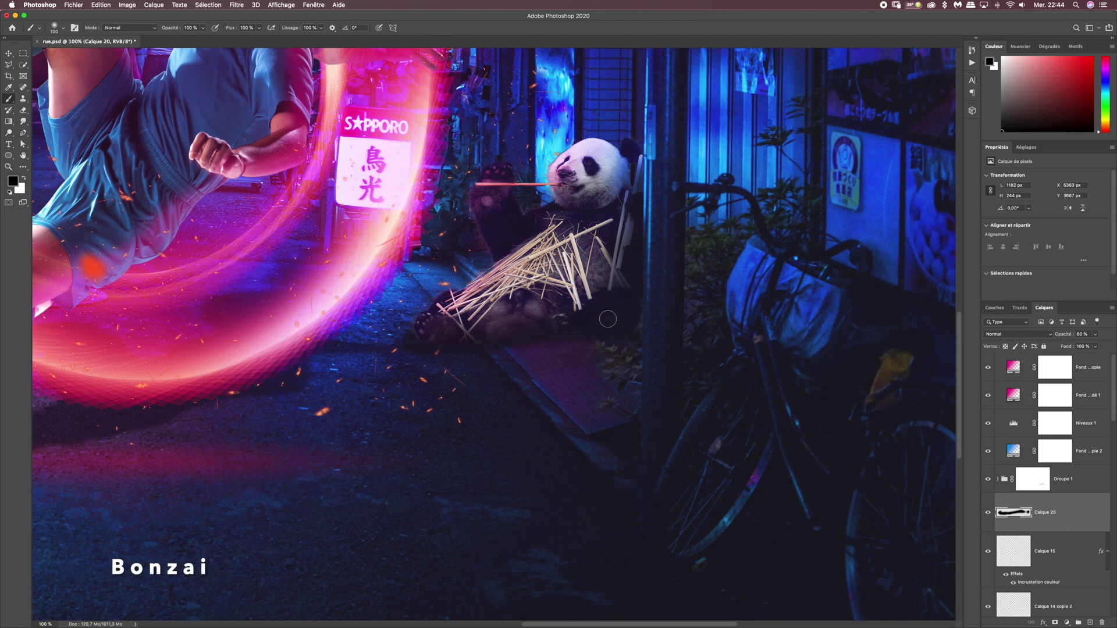
Open the image bonzai.jpg as a separate document.
{"action": "left_click", "coordinate": [73, 4]}
{"action": "left_click", "coordinate": [82, 24]}
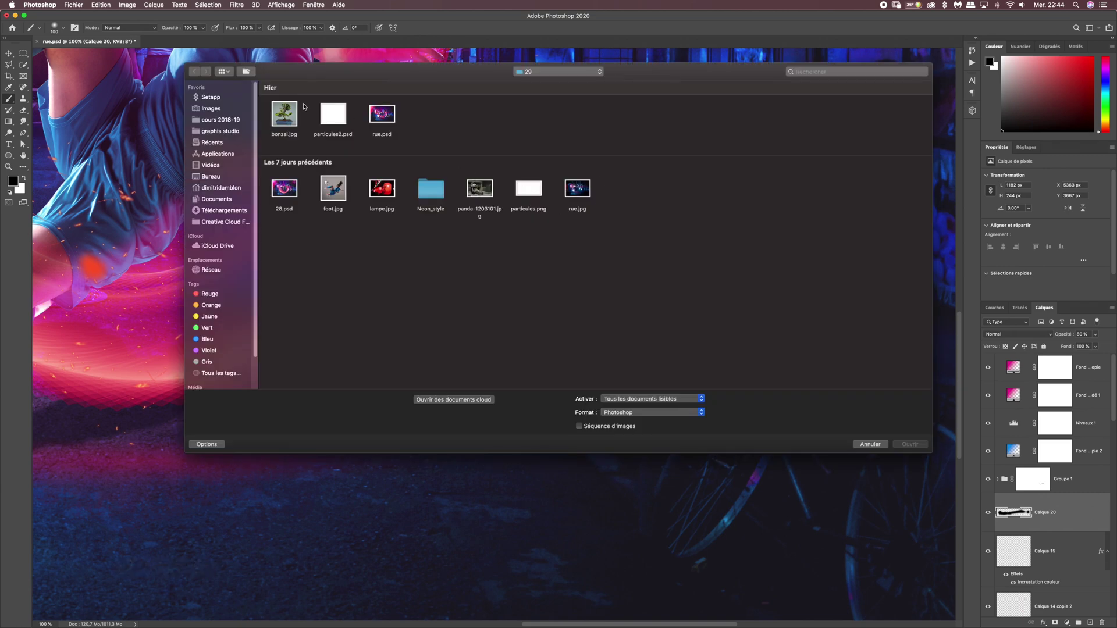
{"action": "left_click", "coordinate": [290, 115]}
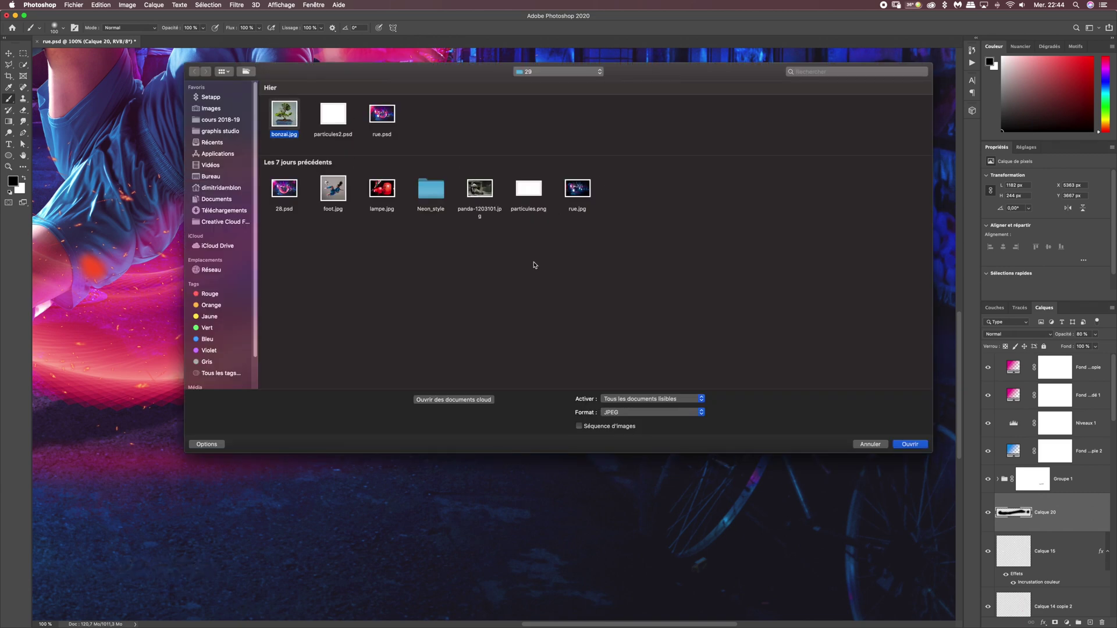
{"action": "left_click", "coordinate": [908, 443]}
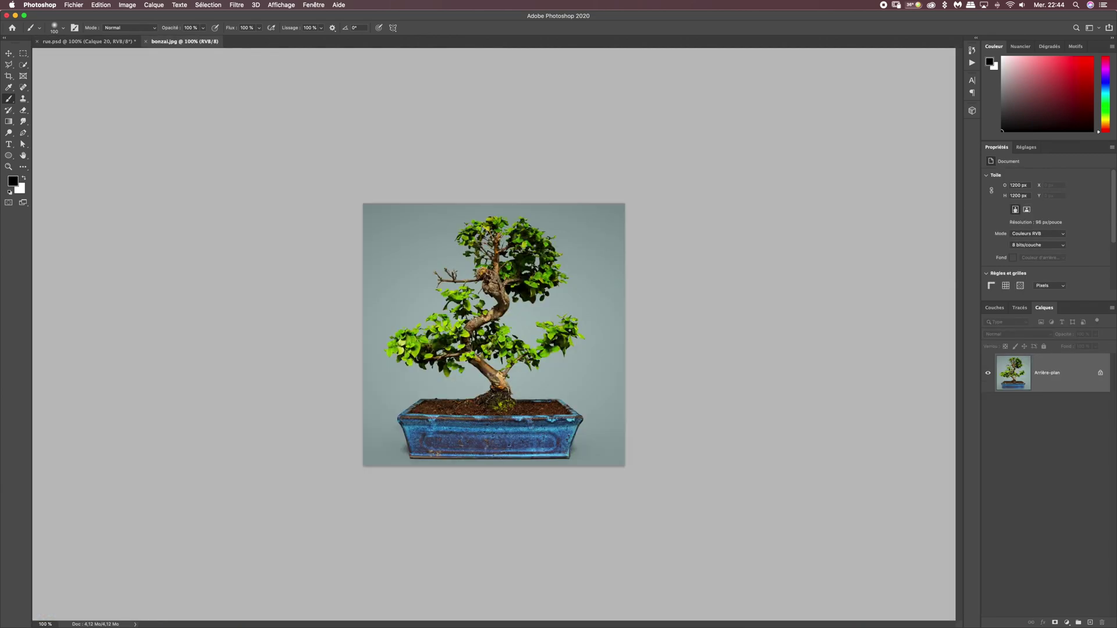
Erase the grey background around the bonsai with the Magic Eraser at tolerance 15.
{"action": "mouse_move", "coordinate": [24, 110]}
{"action": "left_mouse_down"}
{"action": "mouse_move", "coordinate": [55, 112]}
{"action": "mouse_move", "coordinate": [66, 127]}
{"action": "left_mouse_up"}
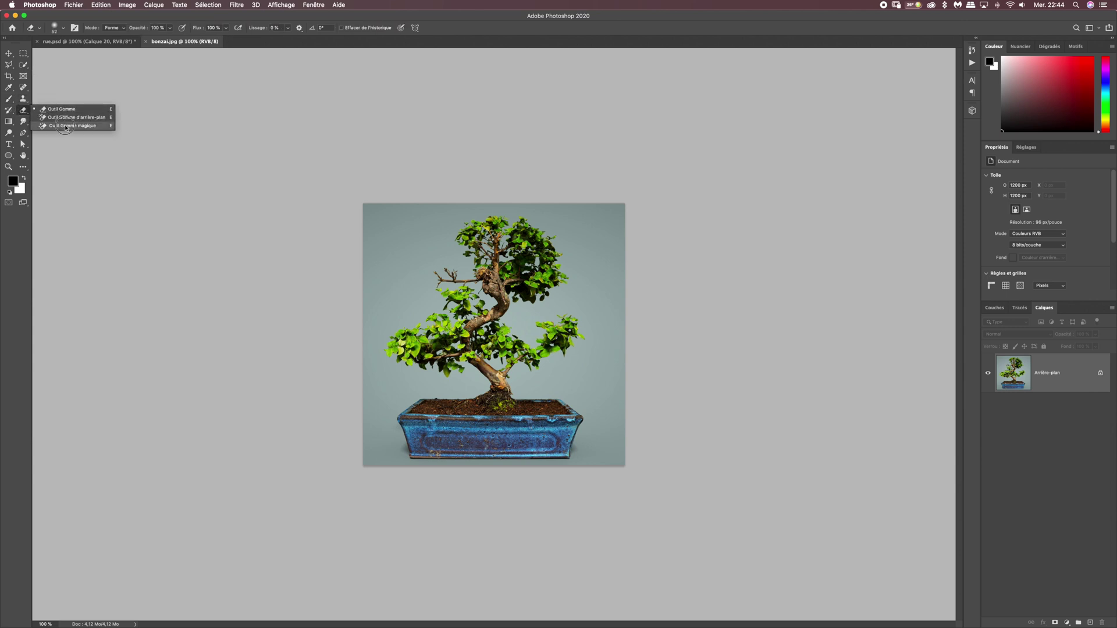
{"action": "left_click", "coordinate": [65, 127]}
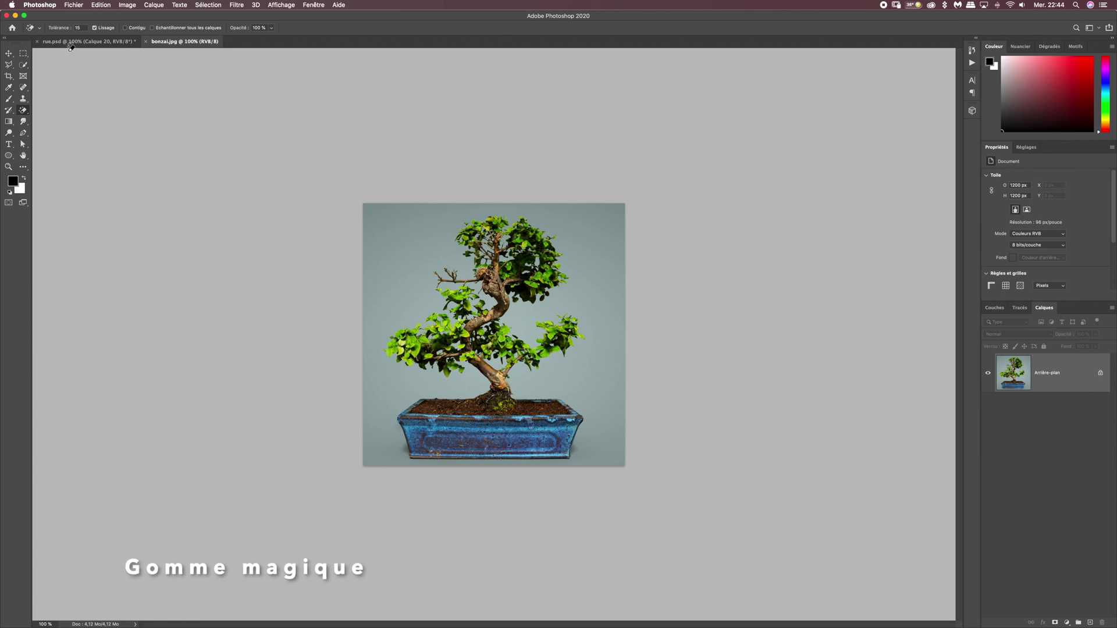
{"action": "left_click", "coordinate": [80, 27]}
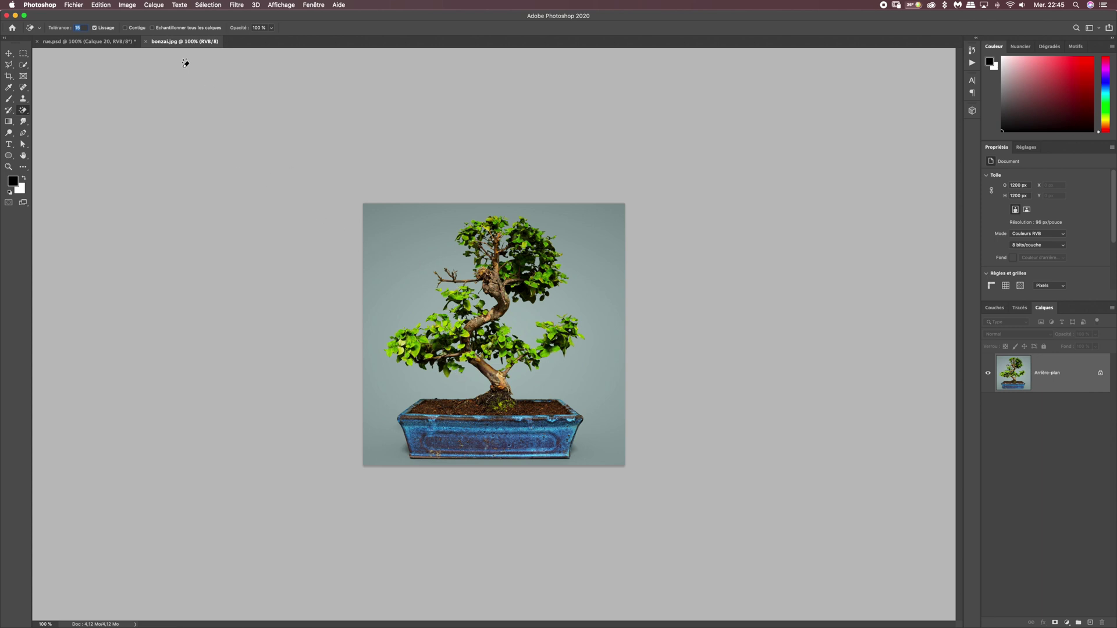
{"action": "left_click", "coordinate": [418, 294]}
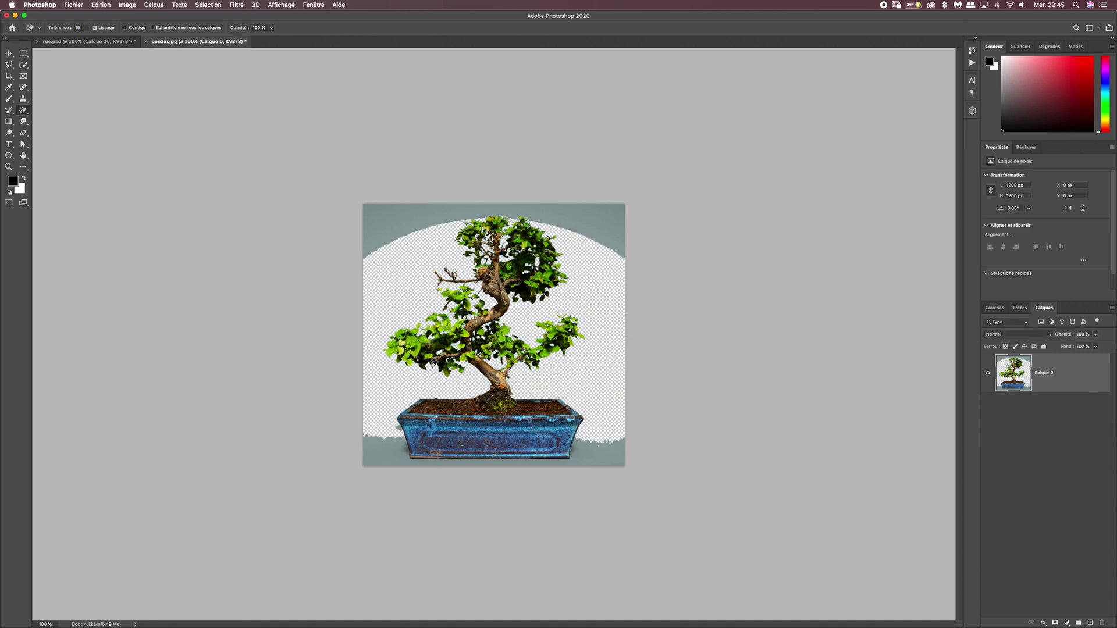
{"action": "left_click", "coordinate": [391, 217]}
Erase the leftover shadow patches on both sides of the bonsai pot with the Magic Eraser.
{"action": "key", "text": "super+plus"}
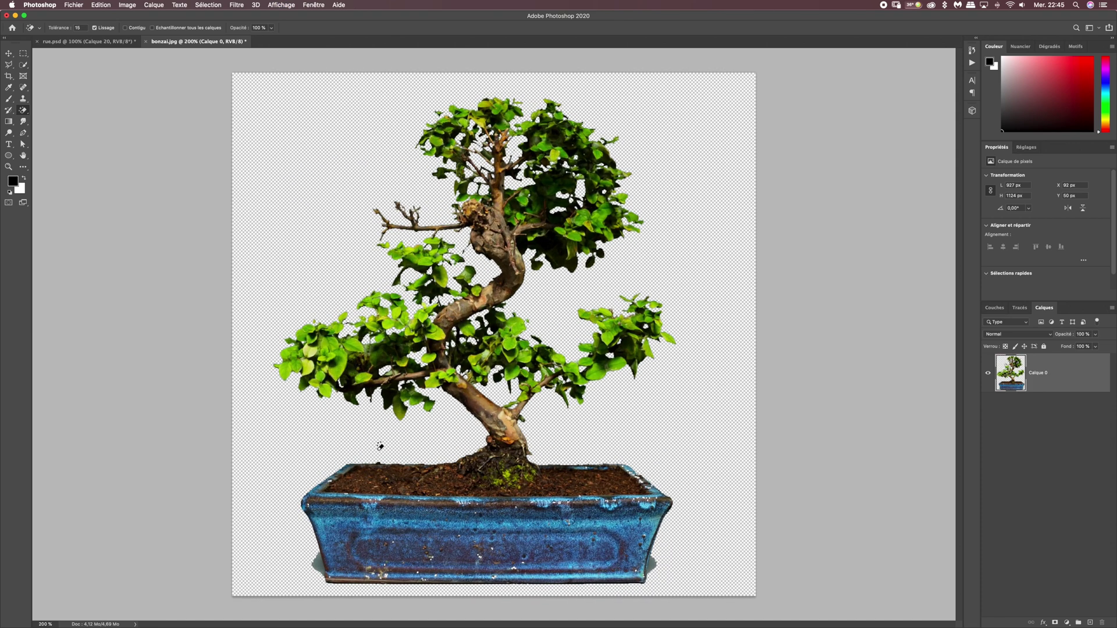
{"action": "left_click", "coordinate": [322, 560]}
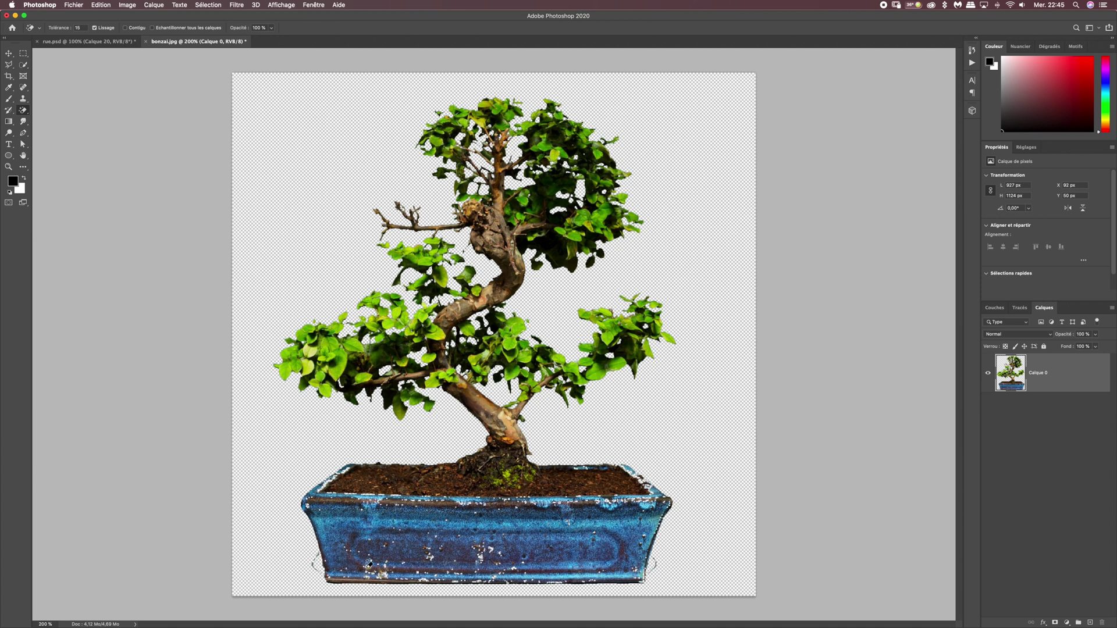
{"action": "left_click", "coordinate": [654, 563]}
{"action": "left_click", "coordinate": [319, 561]}
Restore the speckled holes along the left part of the bonsai pot's rim with the History Brush at size 30 and 100% hardness.
{"action": "key", "text": "super+plus"}
{"action": "left_click_drag", "start_coordinate": [509, 462], "coordinate": [506, 259]}
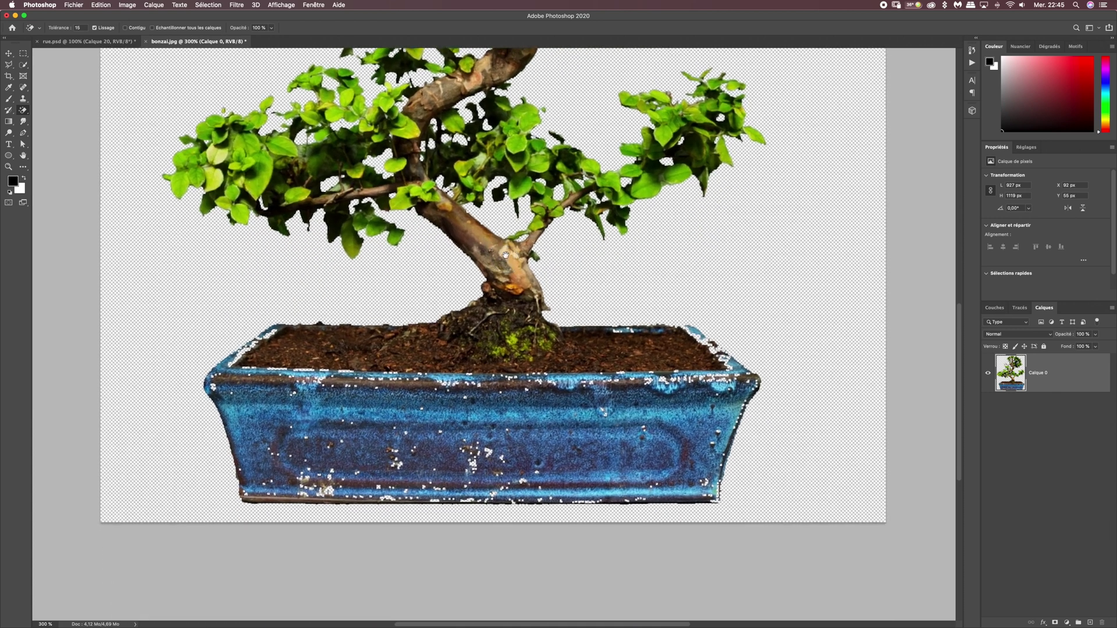
{"action": "left_click", "coordinate": [8, 109]}
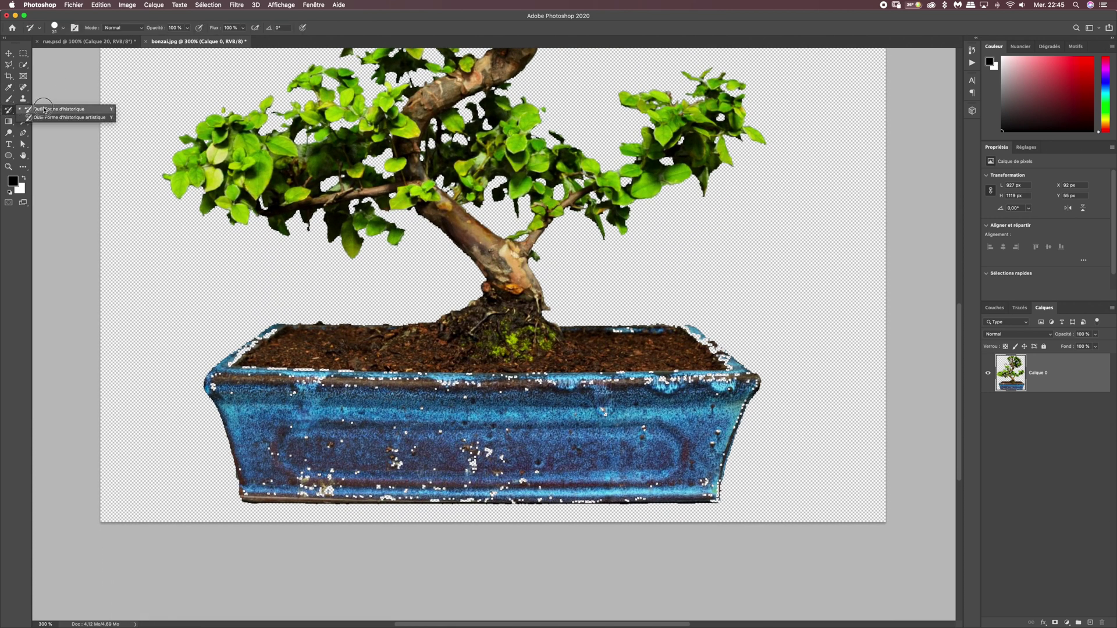
{"action": "left_click", "coordinate": [45, 110]}
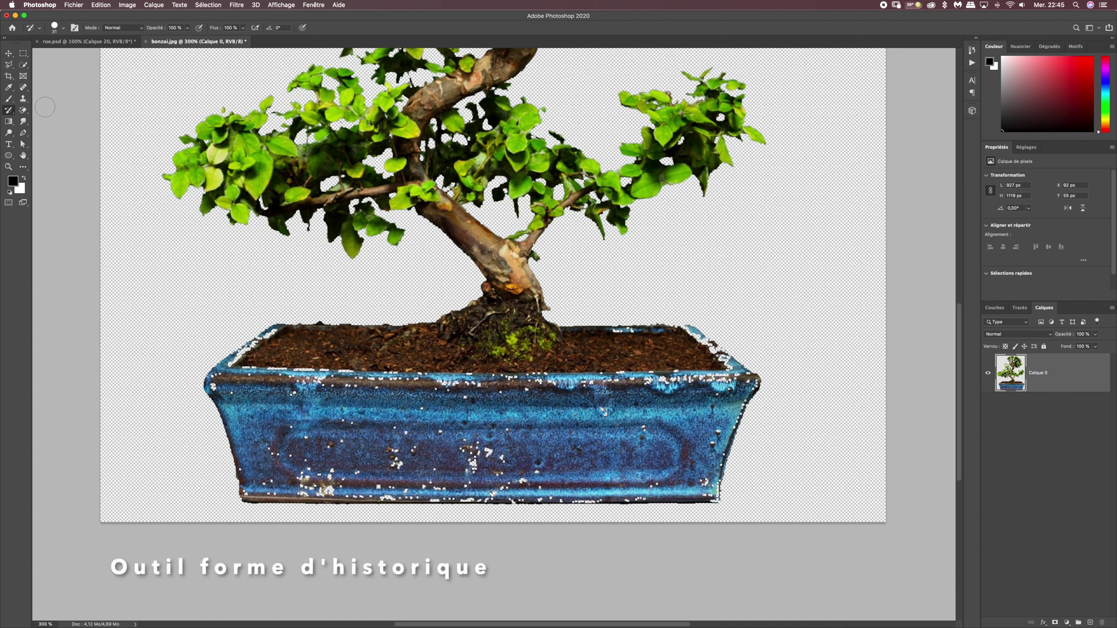
{"action": "left_click", "coordinate": [55, 28]}
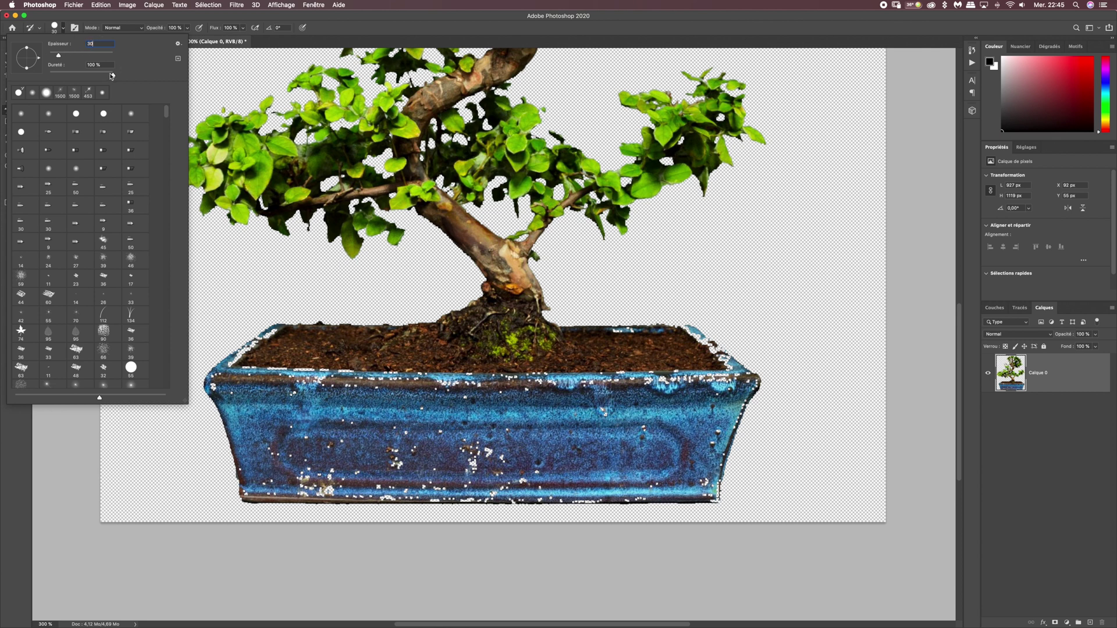
{"action": "type", "text": "30"}
{"action": "key", "text": "Return"}
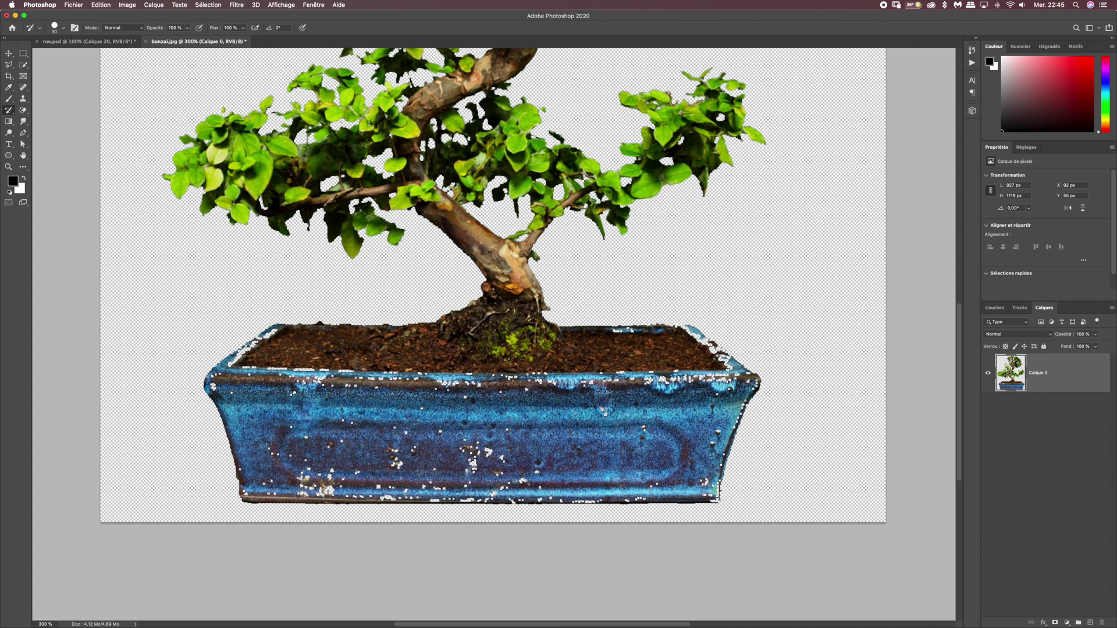
{"action": "mouse_move", "coordinate": [218, 381]}
{"action": "left_mouse_down"}
{"action": "mouse_move", "coordinate": [239, 355]}
{"action": "mouse_move", "coordinate": [284, 335]}
{"action": "left_mouse_up"}
{"action": "left_click_drag", "start_coordinate": [273, 375], "coordinate": [420, 382]}
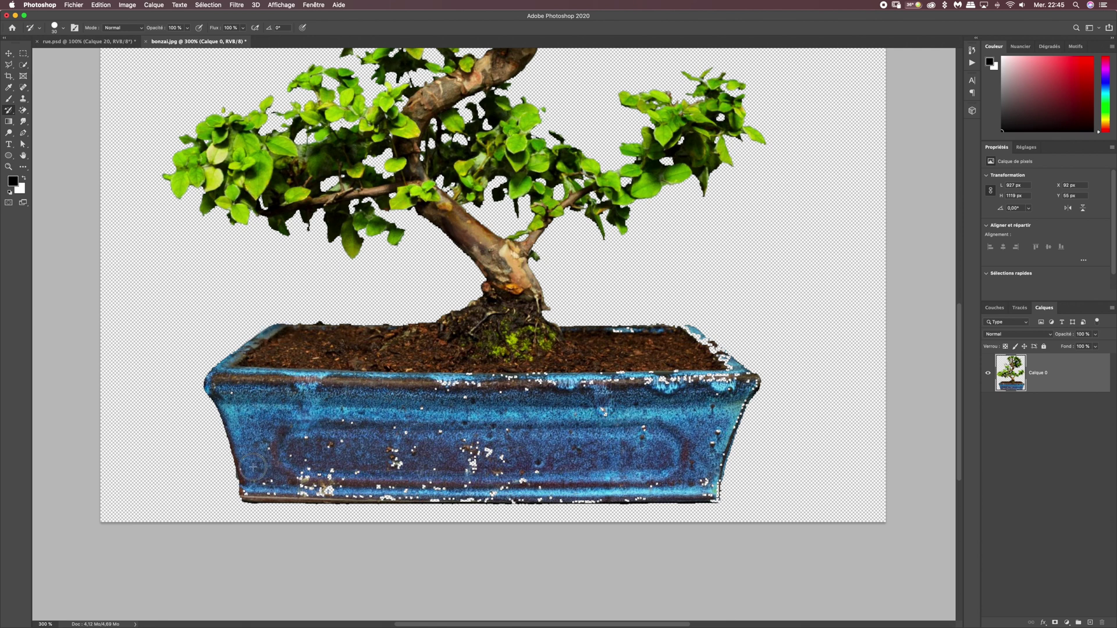
Restore the remaining holes across the pot's front, right rim and base with the History Brush.
{"action": "mouse_move", "coordinate": [253, 492]}
{"action": "left_mouse_down"}
{"action": "mouse_move", "coordinate": [333, 487]}
{"action": "mouse_move", "coordinate": [330, 463]}
{"action": "mouse_move", "coordinate": [285, 465]}
{"action": "mouse_move", "coordinate": [270, 452]}
{"action": "mouse_move", "coordinate": [310, 454]}
{"action": "mouse_move", "coordinate": [333, 429]}
{"action": "mouse_move", "coordinate": [339, 439]}
{"action": "mouse_move", "coordinate": [231, 395]}
{"action": "mouse_move", "coordinate": [289, 395]}
{"action": "mouse_move", "coordinate": [408, 439]}
{"action": "mouse_move", "coordinate": [361, 445]}
{"action": "mouse_move", "coordinate": [353, 491]}
{"action": "mouse_move", "coordinate": [449, 489]}
{"action": "mouse_move", "coordinate": [480, 457]}
{"action": "left_mouse_up"}
{"action": "mouse_move", "coordinate": [558, 377]}
{"action": "left_mouse_down"}
{"action": "mouse_move", "coordinate": [629, 338]}
{"action": "mouse_move", "coordinate": [608, 338]}
{"action": "mouse_move", "coordinate": [706, 346]}
{"action": "mouse_move", "coordinate": [749, 387]}
{"action": "mouse_move", "coordinate": [719, 444]}
{"action": "mouse_move", "coordinate": [714, 386]}
{"action": "mouse_move", "coordinate": [613, 386]}
{"action": "mouse_move", "coordinate": [701, 380]}
{"action": "mouse_move", "coordinate": [601, 409]}
{"action": "mouse_move", "coordinate": [712, 496]}
{"action": "mouse_move", "coordinate": [716, 465]}
{"action": "mouse_move", "coordinate": [647, 495]}
{"action": "mouse_move", "coordinate": [427, 494]}
{"action": "left_mouse_up"}
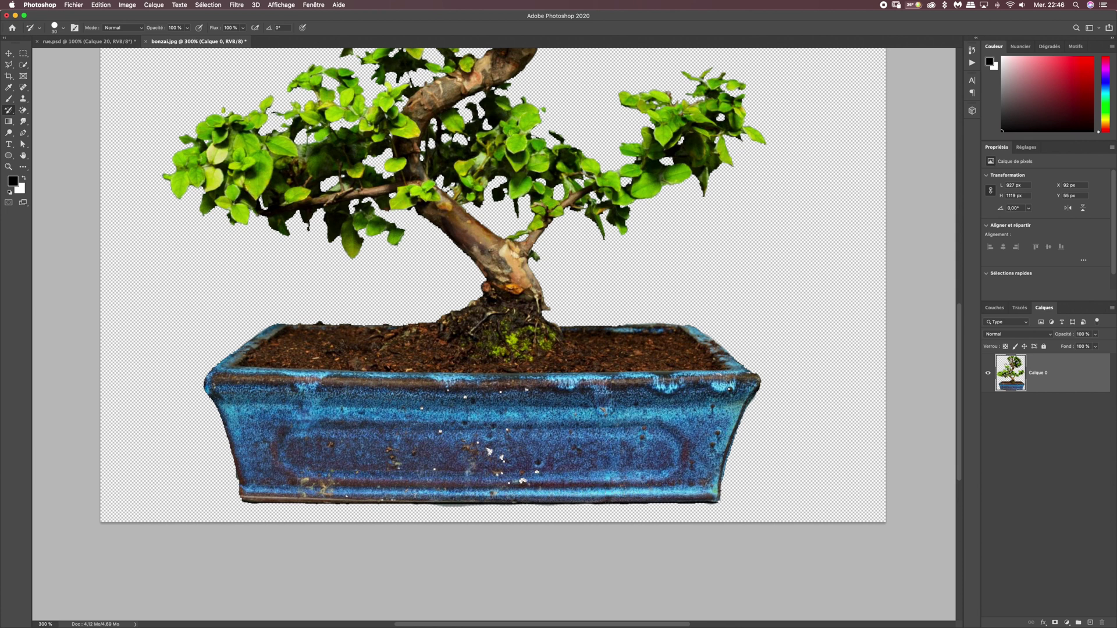
{"action": "mouse_move", "coordinate": [536, 476]}
{"action": "left_mouse_down"}
{"action": "mouse_move", "coordinate": [449, 462]}
{"action": "mouse_move", "coordinate": [512, 448]}
{"action": "mouse_move", "coordinate": [490, 470]}
{"action": "mouse_move", "coordinate": [518, 451]}
{"action": "mouse_move", "coordinate": [528, 478]}
{"action": "mouse_move", "coordinate": [431, 431]}
{"action": "mouse_move", "coordinate": [480, 398]}
{"action": "mouse_move", "coordinate": [425, 397]}
{"action": "mouse_move", "coordinate": [549, 389]}
{"action": "left_mouse_up"}
{"action": "key", "text": "super+minus"}
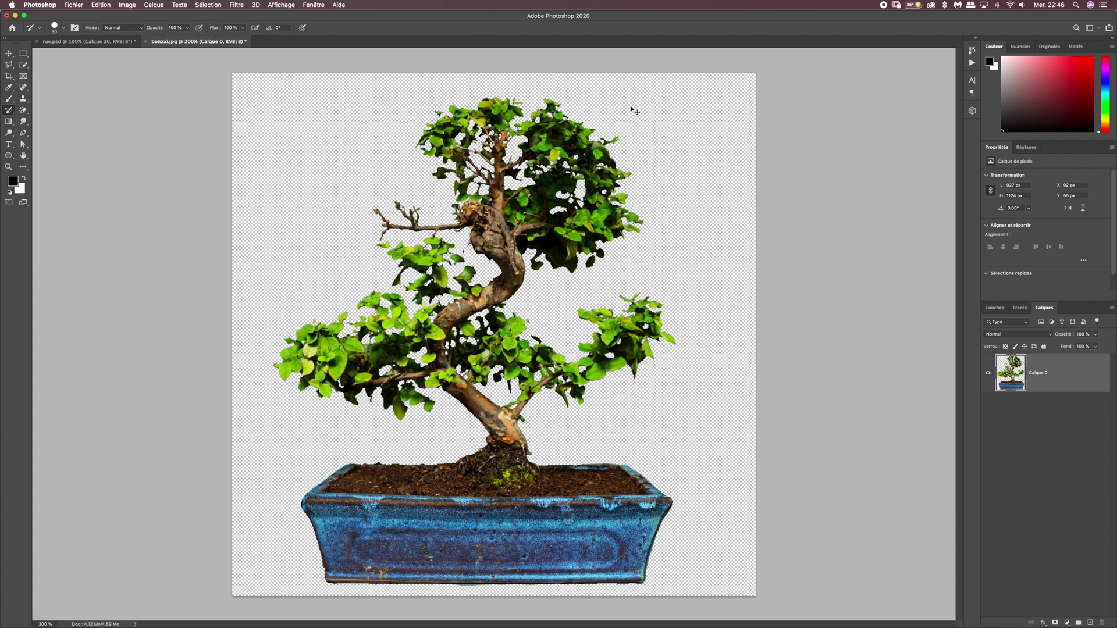
Copy the whole bonsai cutout and close bonzai.jpg without saving the changes.
{"action": "key", "text": "super+a"}
{"action": "key", "text": "super+q"}
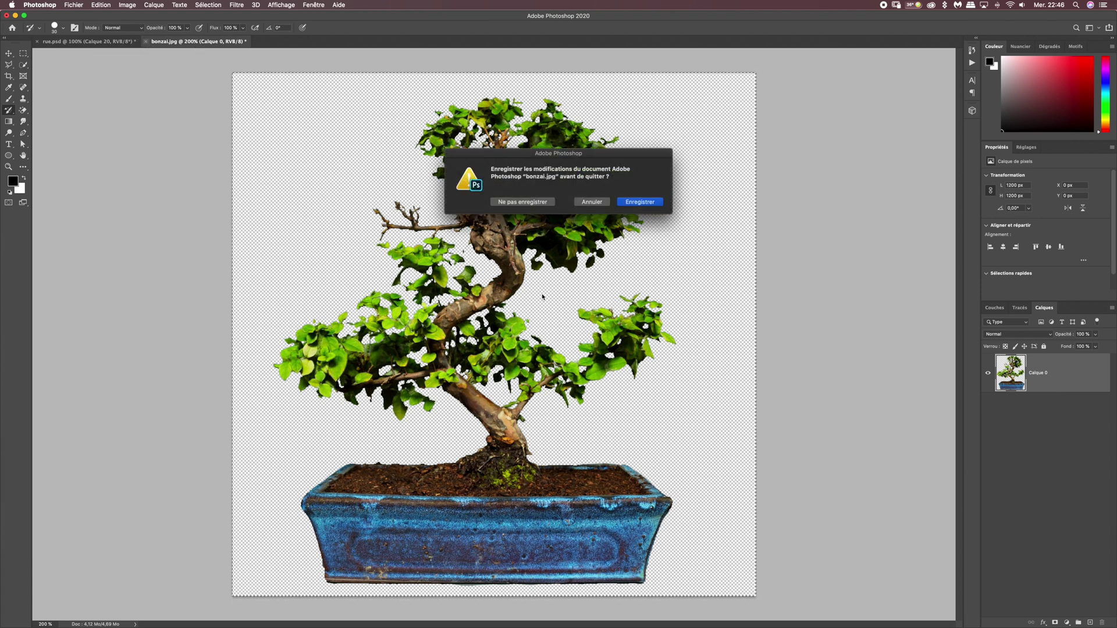
{"action": "left_click", "coordinate": [526, 202]}
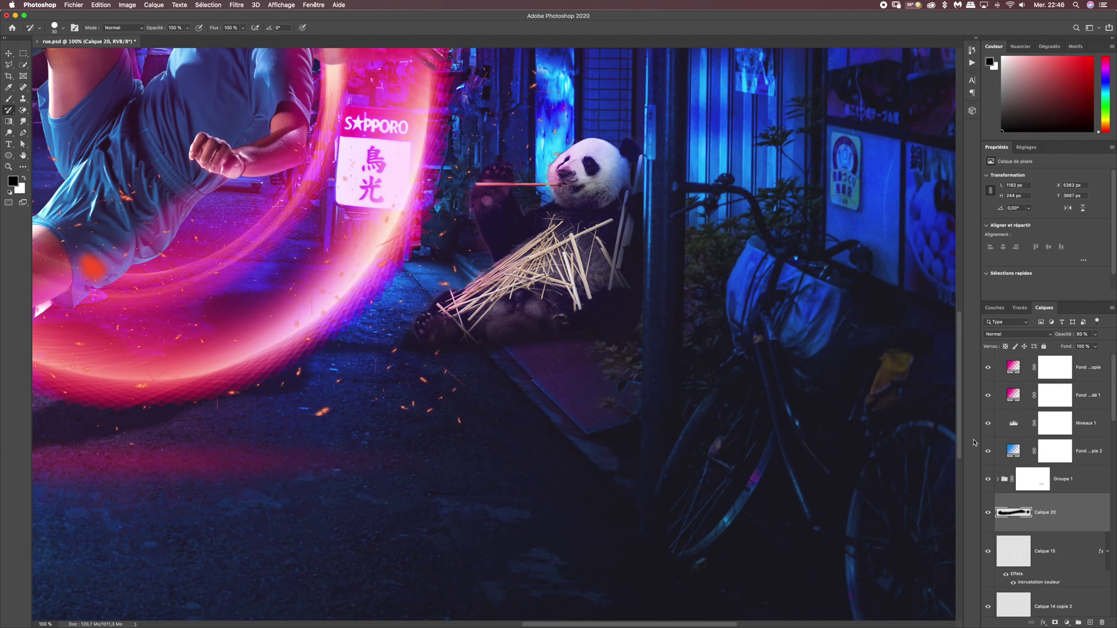
Paste the bonsai above Groupe 1 in rue.psd and defringe its edges with a width of 1 pixel.
{"action": "left_click", "coordinate": [1034, 481]}
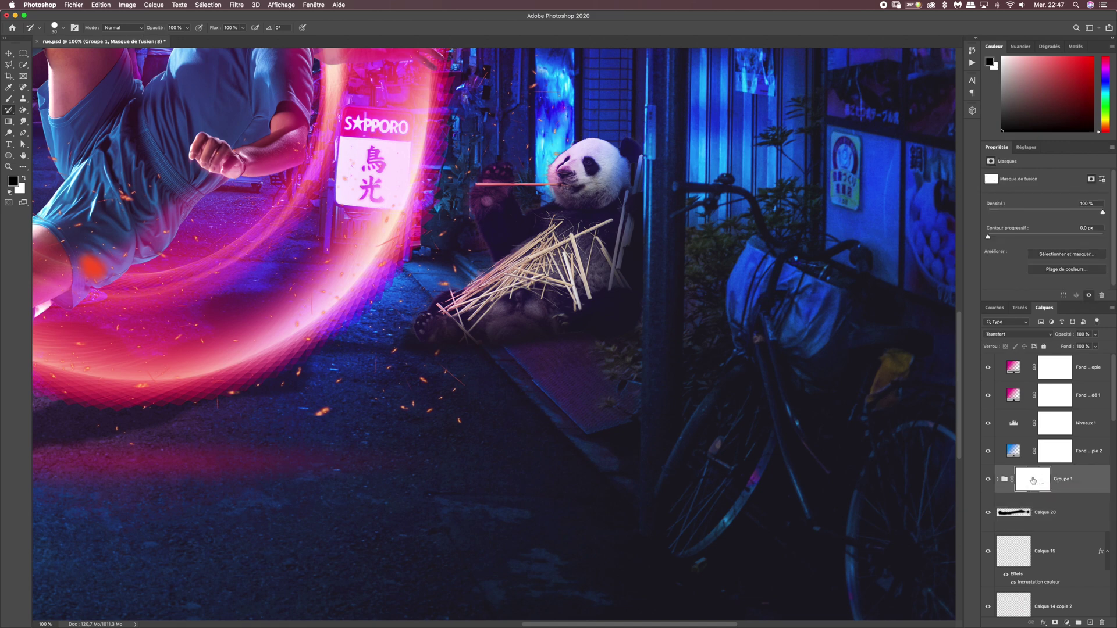
{"action": "key", "text": "super+v"}
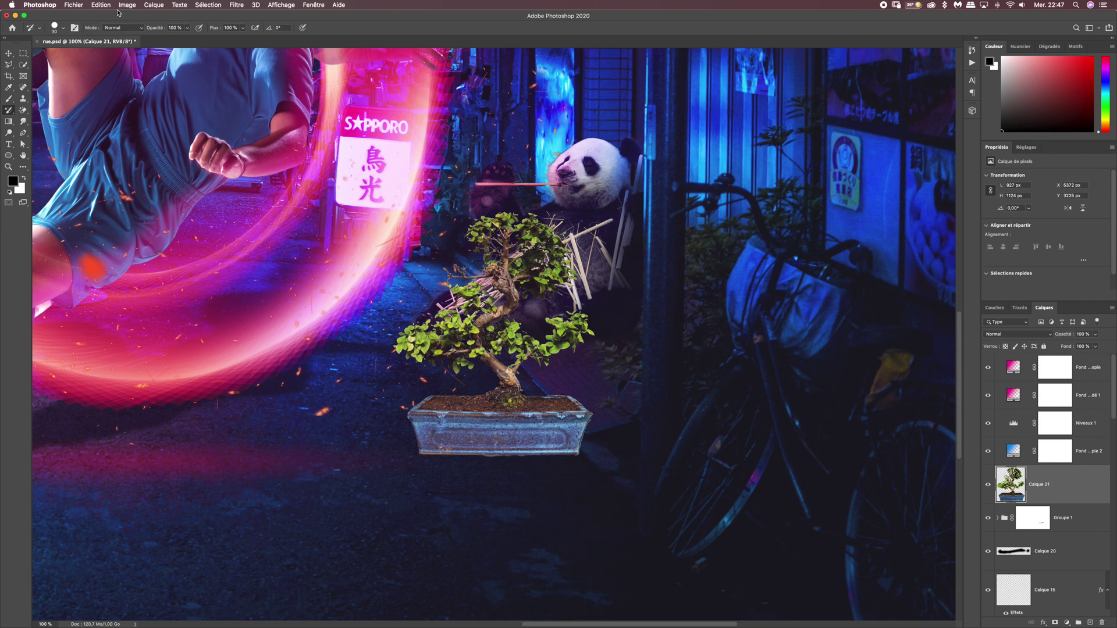
{"action": "left_click", "coordinate": [146, 6]}
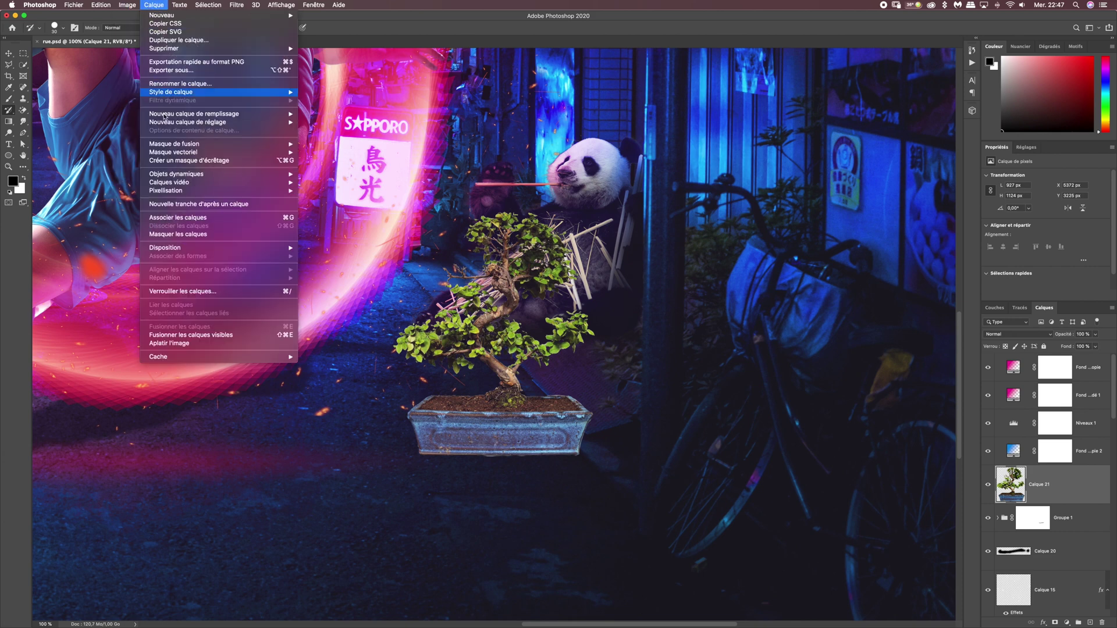
{"action": "mouse_move", "coordinate": [191, 360]}
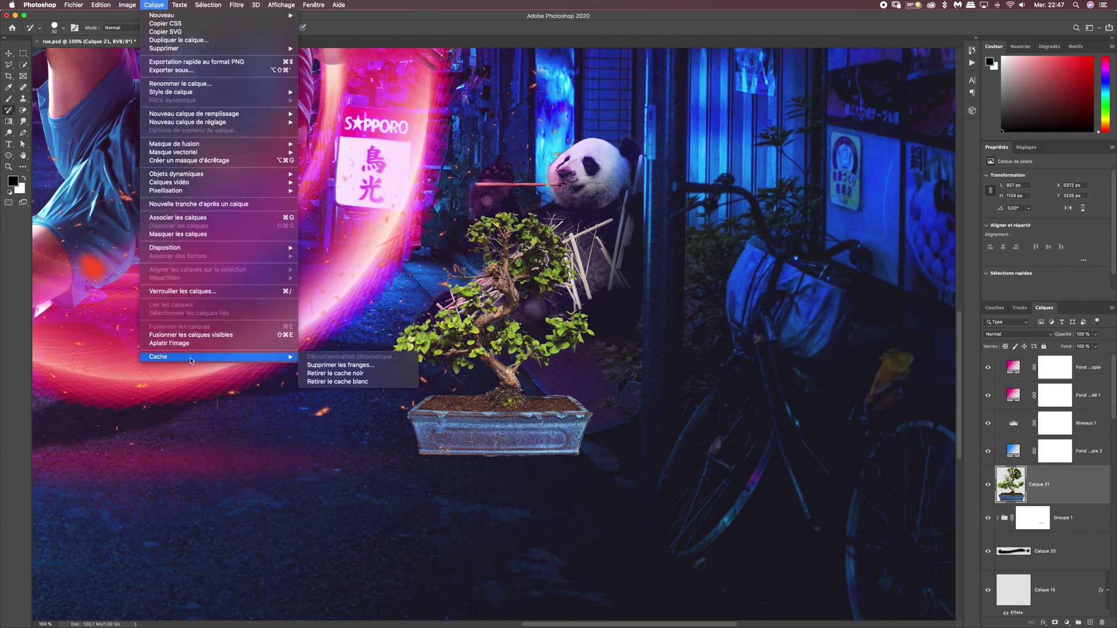
{"action": "left_click", "coordinate": [356, 365]}
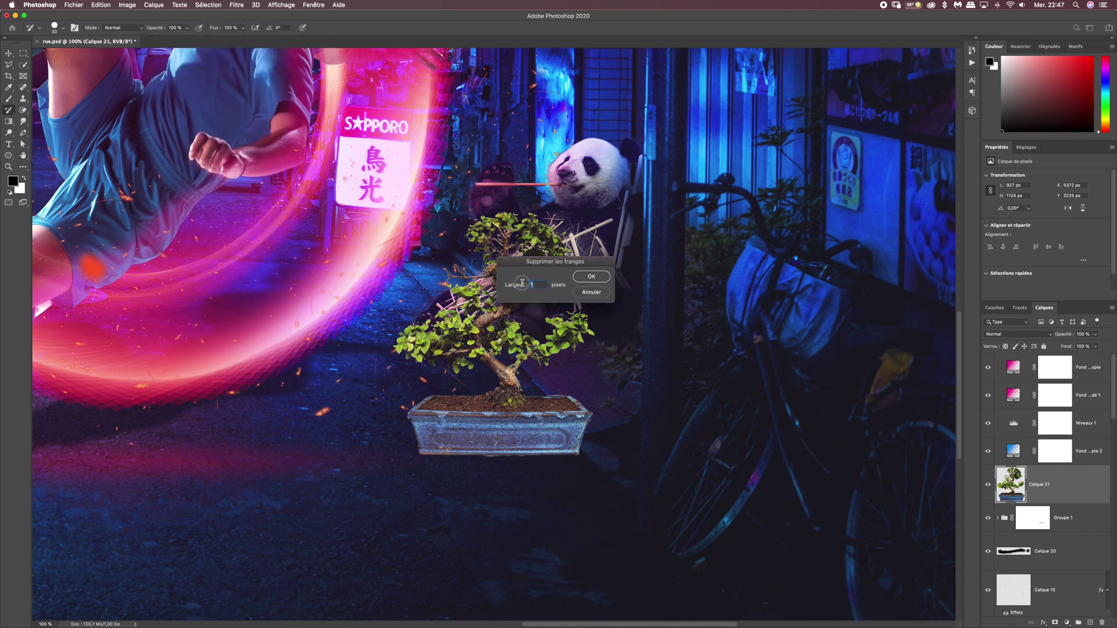
{"action": "left_click", "coordinate": [592, 278]}
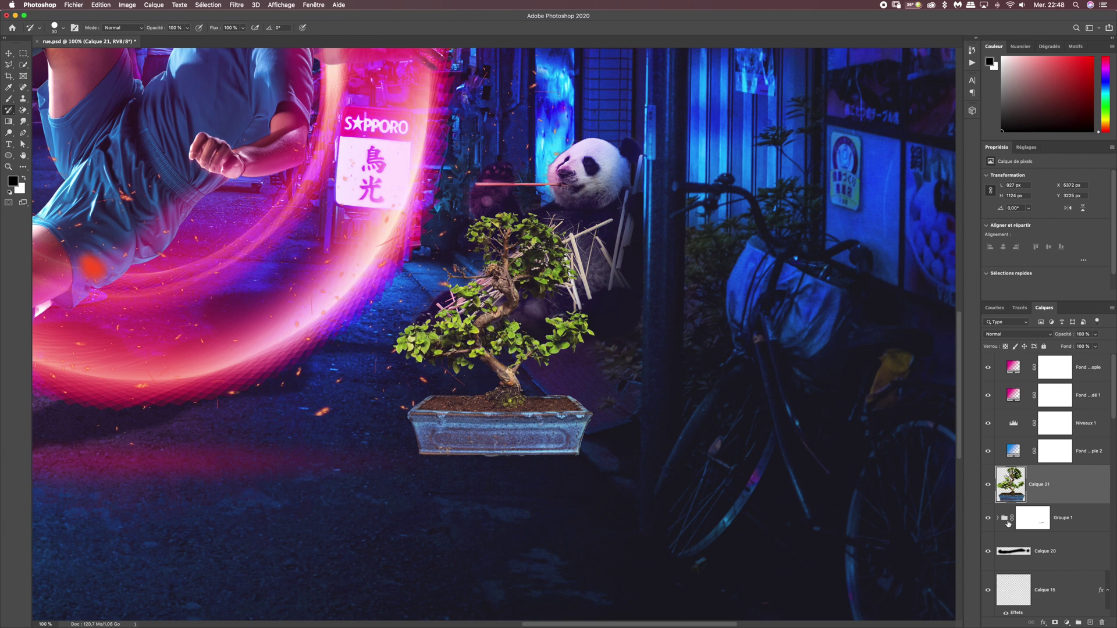
Convert the bonsai layer to a smart object and scale it to about 41%, placed on the ground in front of the panda.
{"action": "right_click", "coordinate": [1058, 481]}
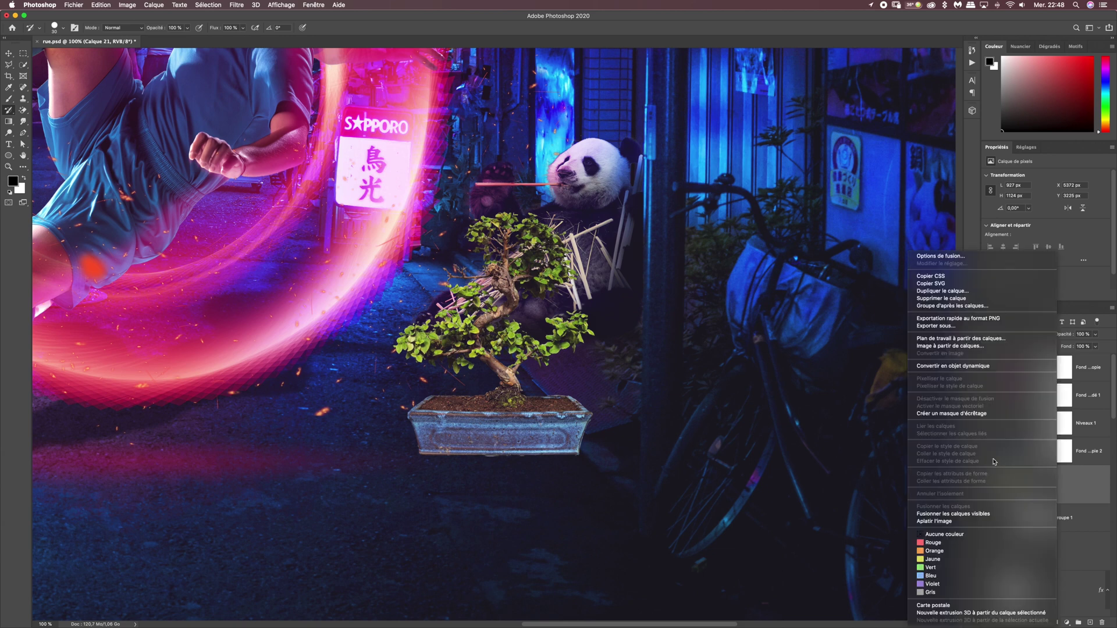
{"action": "left_click", "coordinate": [956, 366]}
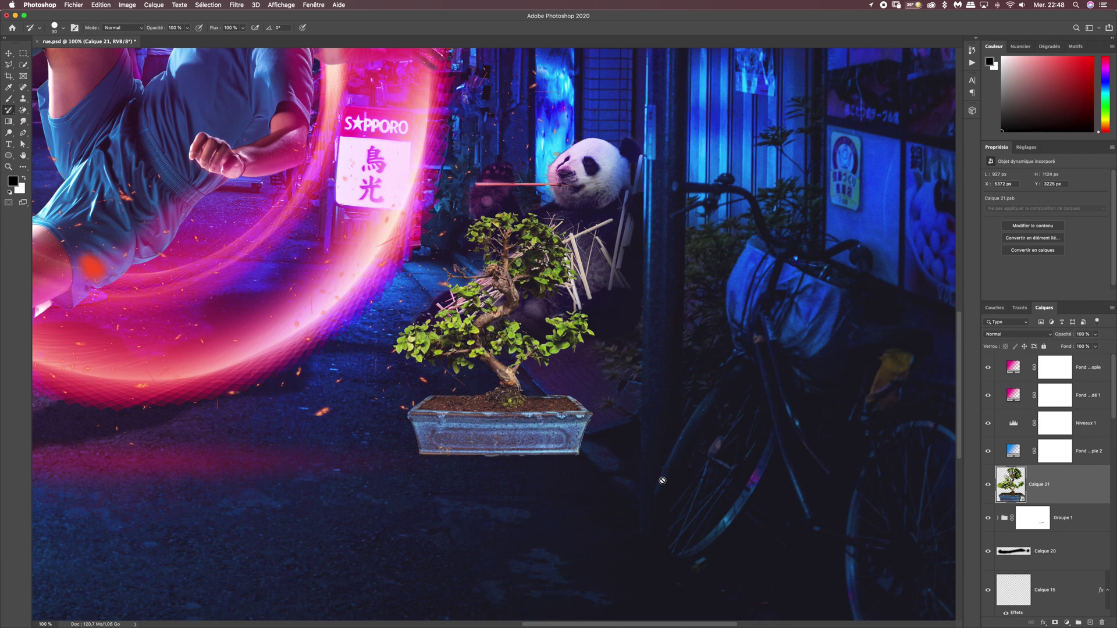
{"action": "key", "text": "super+t"}
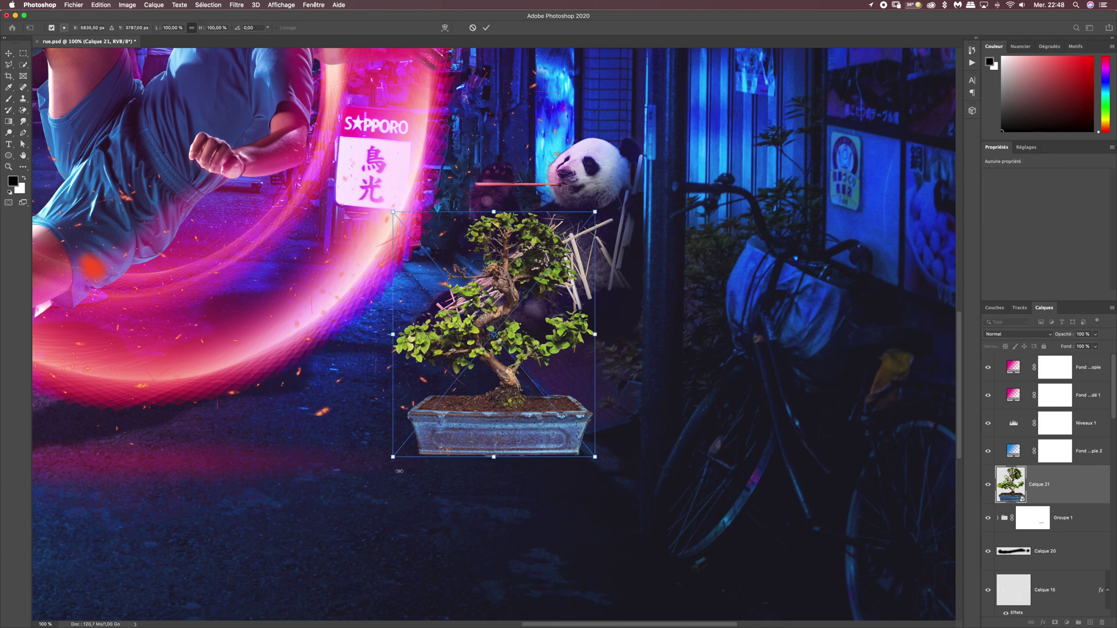
{"action": "left_click_drag", "start_coordinate": [393, 457], "coordinate": [590, 338]}
{"action": "left_click_drag", "start_coordinate": [519, 235], "coordinate": [534, 253]}
{"action": "left_click_drag", "start_coordinate": [583, 323], "coordinate": [562, 350]}
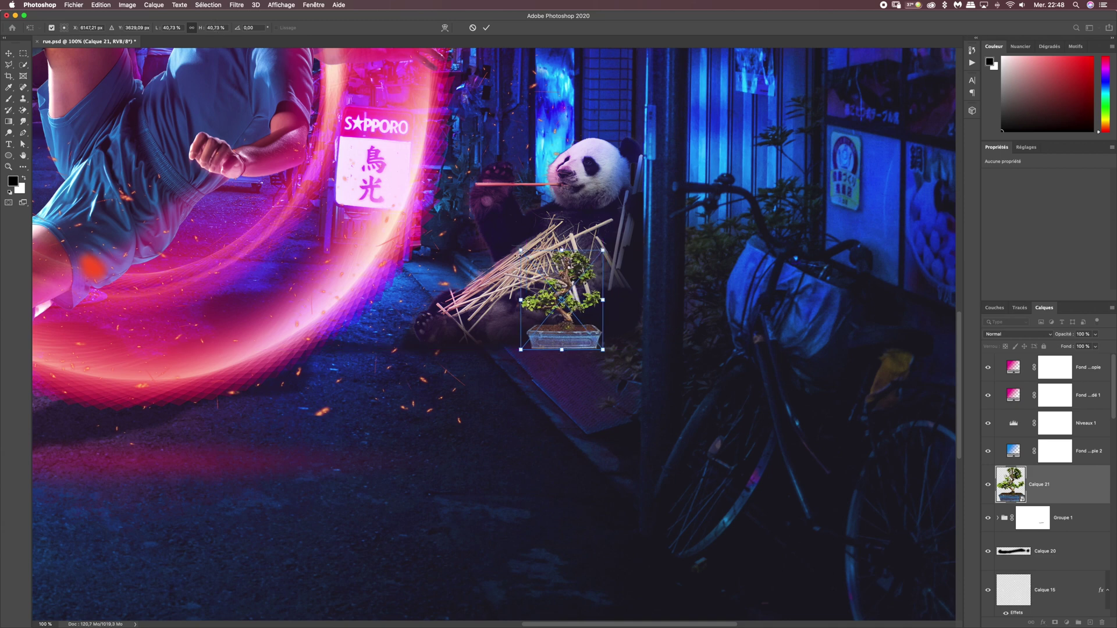
{"action": "key", "text": "Return"}
Add a Levels adjustment layer clipped to the bonsai layer.
{"action": "key", "text": "b"}
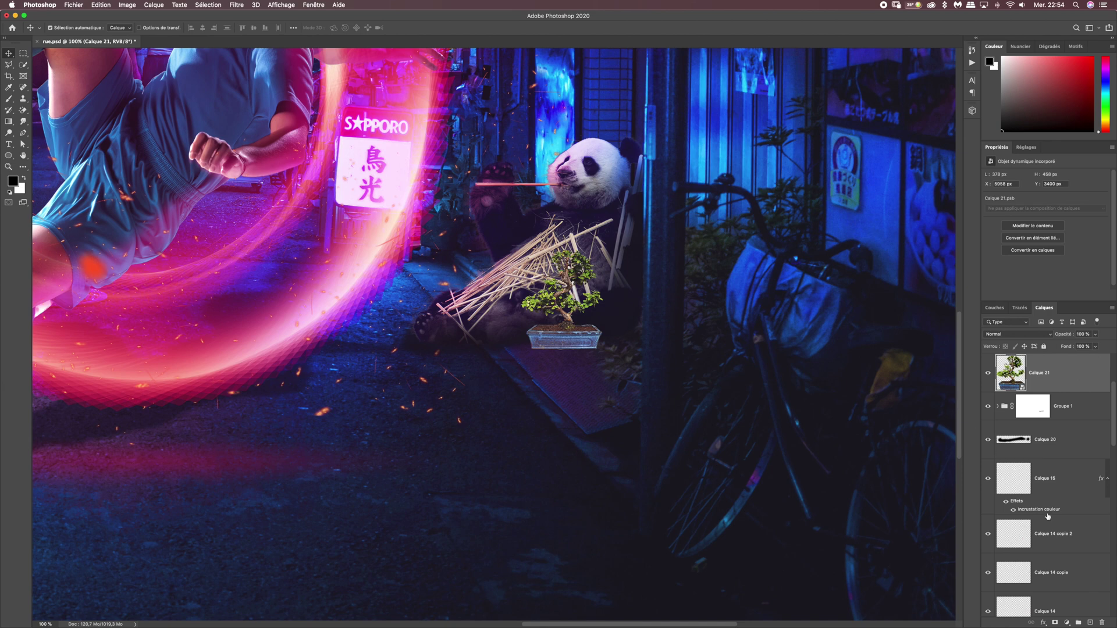
{"action": "left_click", "coordinate": [1067, 623]}
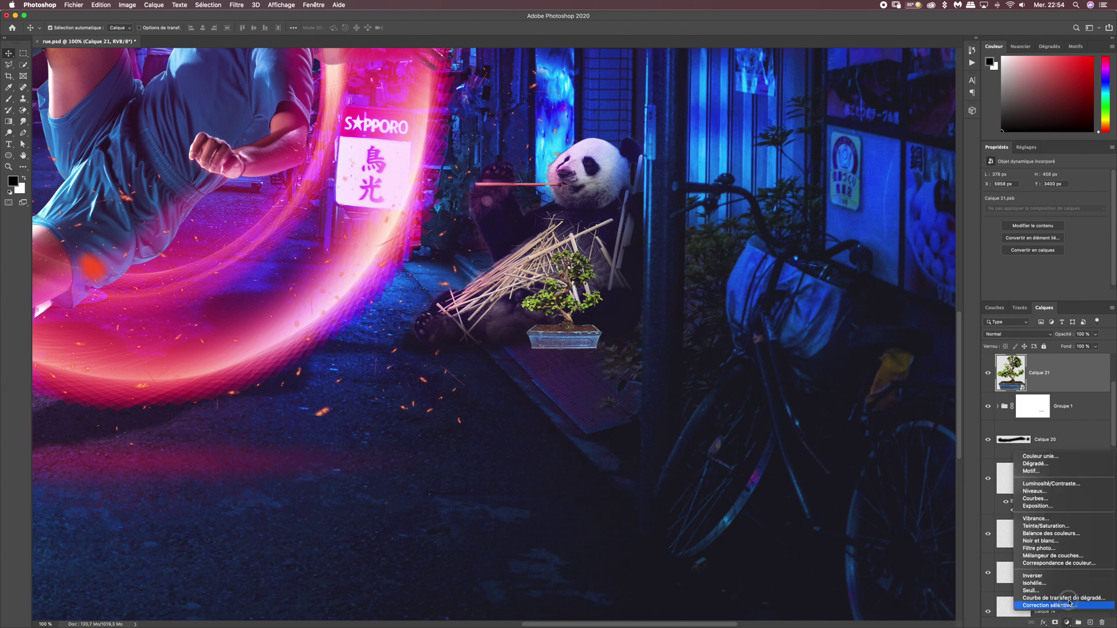
{"action": "left_click", "coordinate": [1042, 492], "text": "alt"}
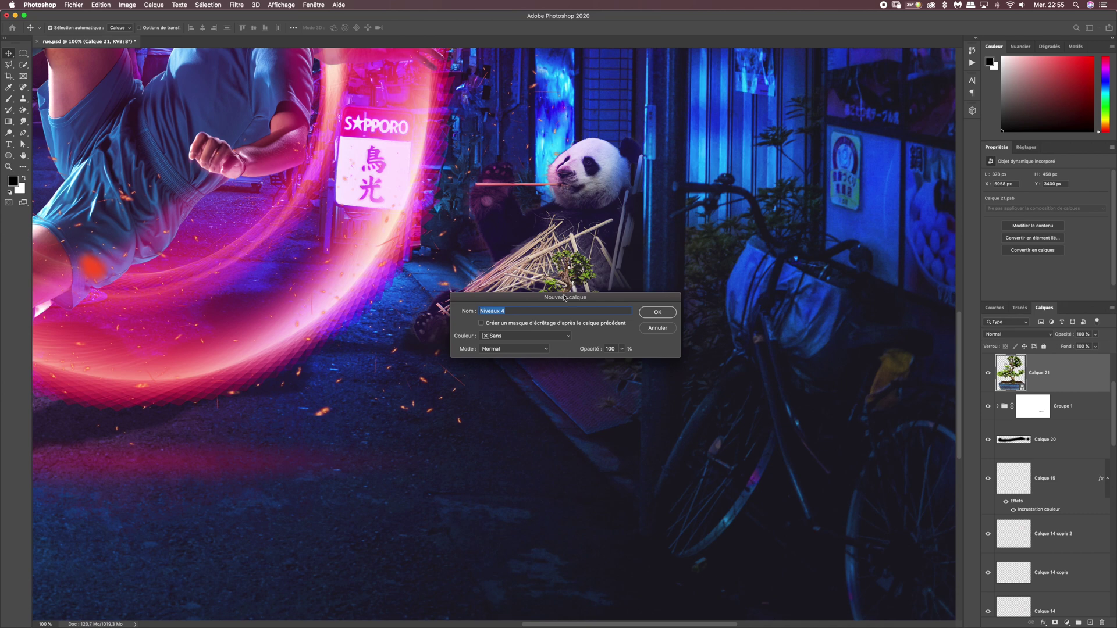
{"action": "left_click_drag", "start_coordinate": [565, 298], "coordinate": [559, 193]}
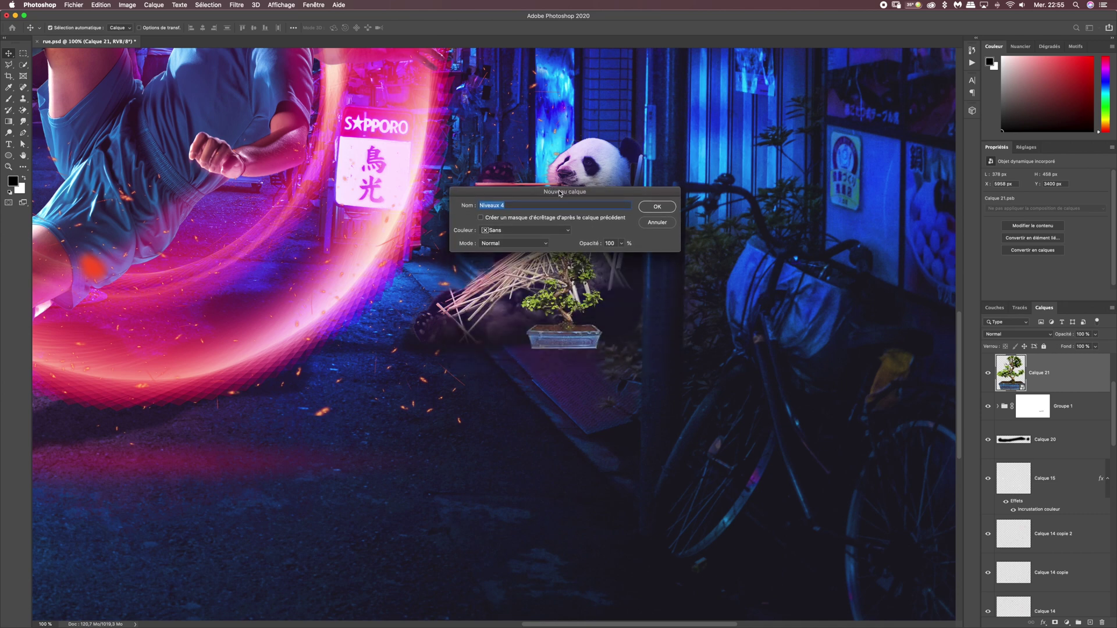
{"action": "left_click", "coordinate": [481, 218]}
{"action": "left_click", "coordinate": [657, 208]}
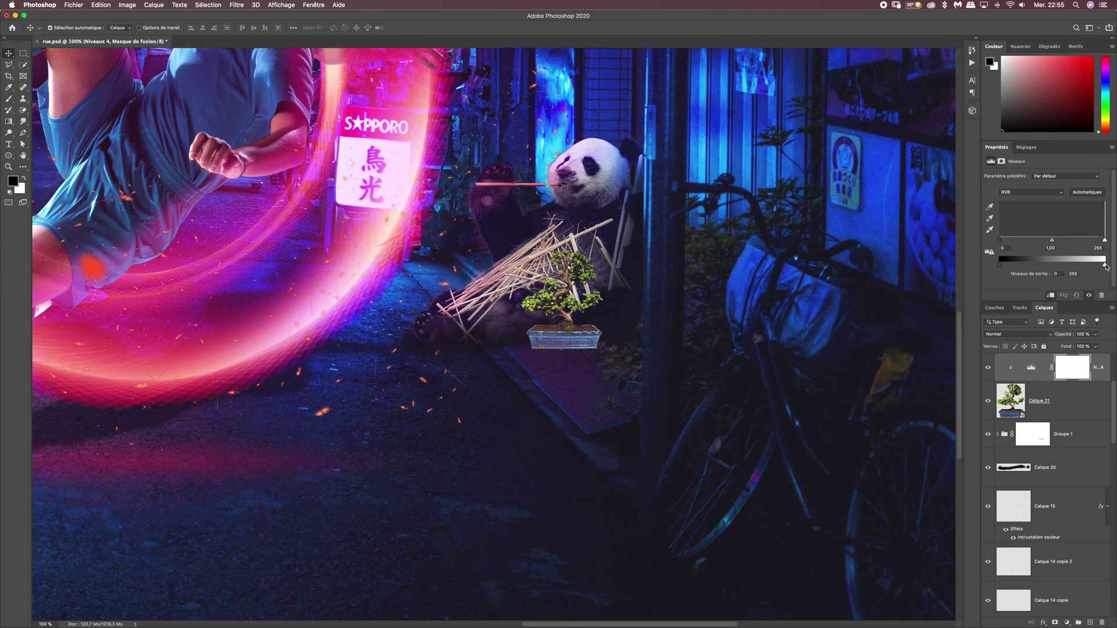
Darken the bonsai with output white at 100, input black at about 57 and darker midtones, comparing with the Levels layer hidden and shown.
{"action": "left_click_drag", "start_coordinate": [1106, 267], "coordinate": [1037, 266]}
{"action": "left_click", "coordinate": [1071, 273]}
{"action": "type", "text": "100"}
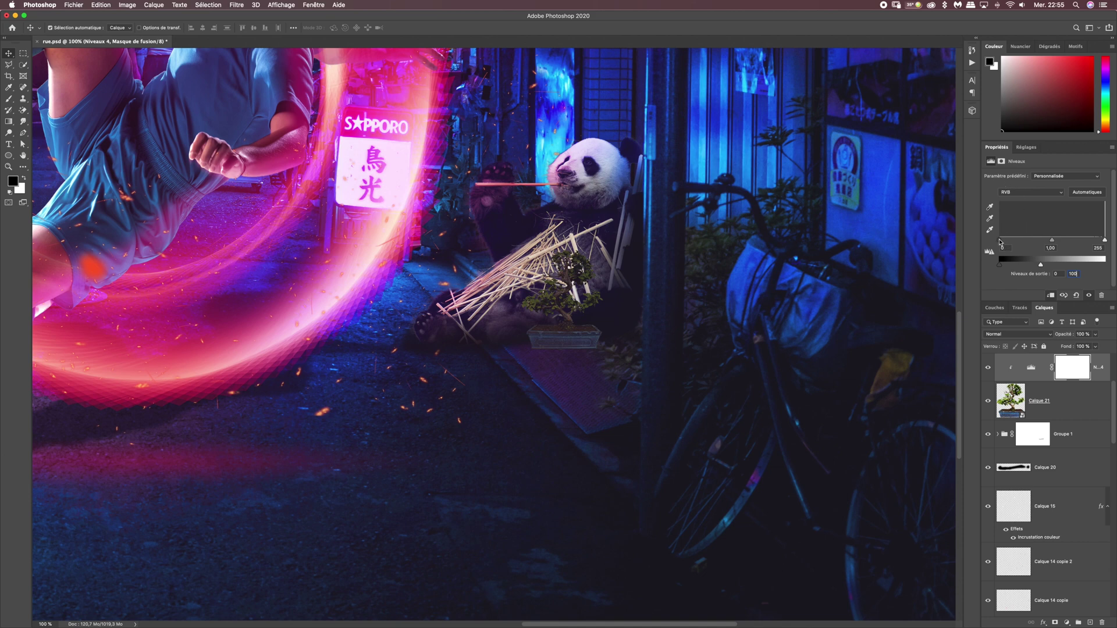
{"action": "left_click_drag", "start_coordinate": [1001, 242], "coordinate": [1023, 244]}
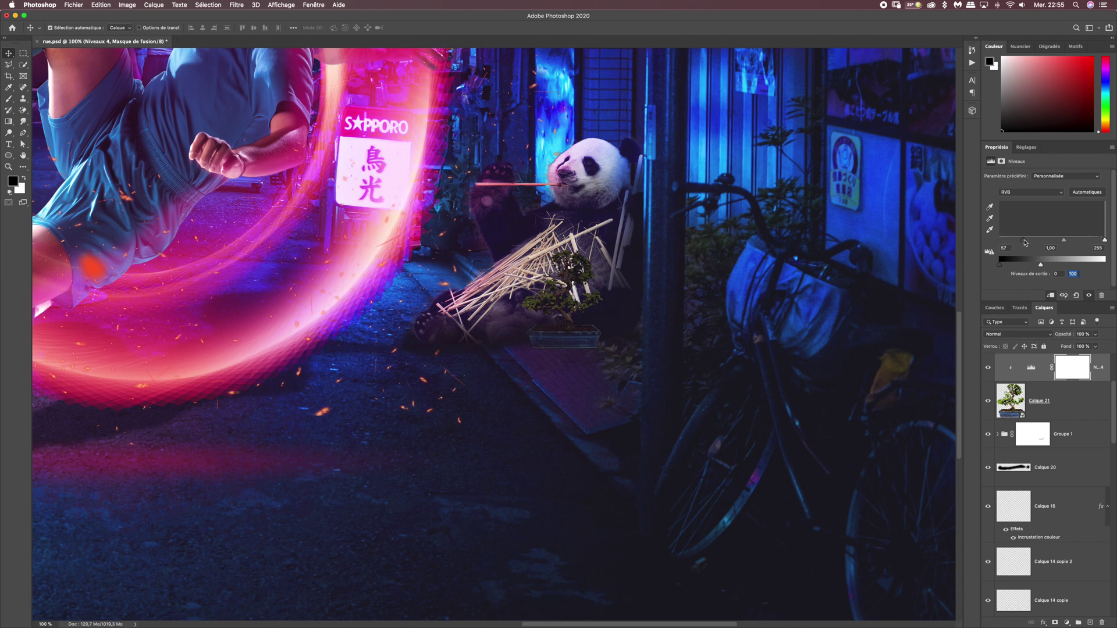
{"action": "left_click_drag", "start_coordinate": [1025, 243], "coordinate": [1027, 243]}
{"action": "mouse_move", "coordinate": [1066, 242]}
{"action": "left_mouse_down"}
{"action": "mouse_move", "coordinate": [1081, 240]}
{"action": "mouse_move", "coordinate": [1072, 242]}
{"action": "left_mouse_up"}
{"action": "left_click", "coordinate": [988, 368]}
{"action": "left_click", "coordinate": [988, 368]}
Add a Gradient Overlay effect to the bonsai layer, keeping the bonsai in view beside the settings.
{"action": "left_click", "coordinate": [1050, 408]}
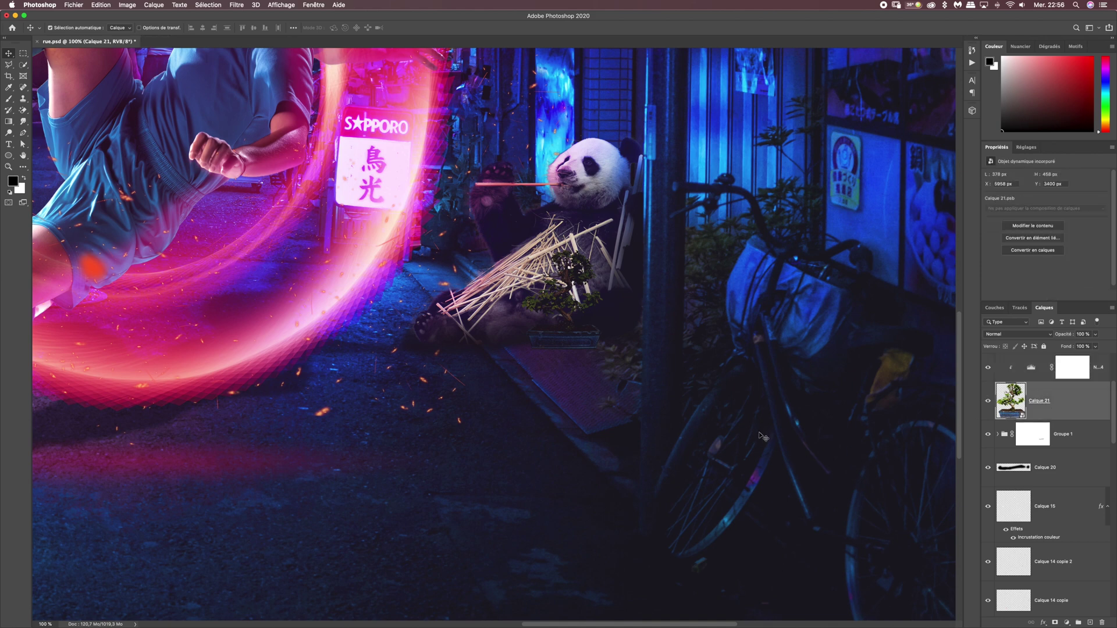
{"action": "left_click", "coordinate": [1044, 625]}
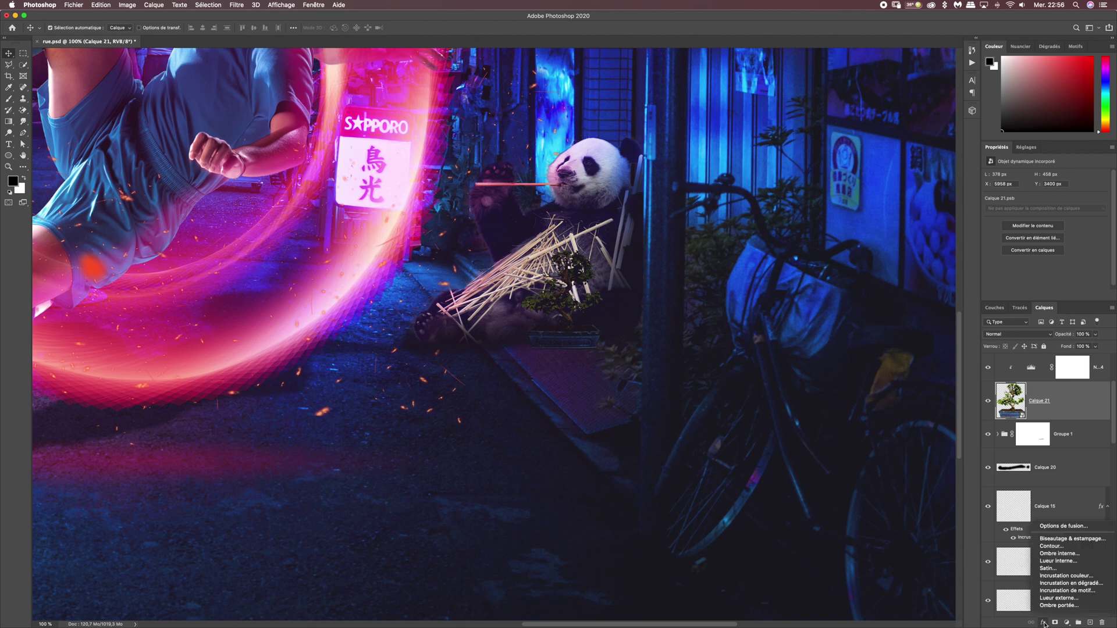
{"action": "left_click", "coordinate": [1082, 585]}
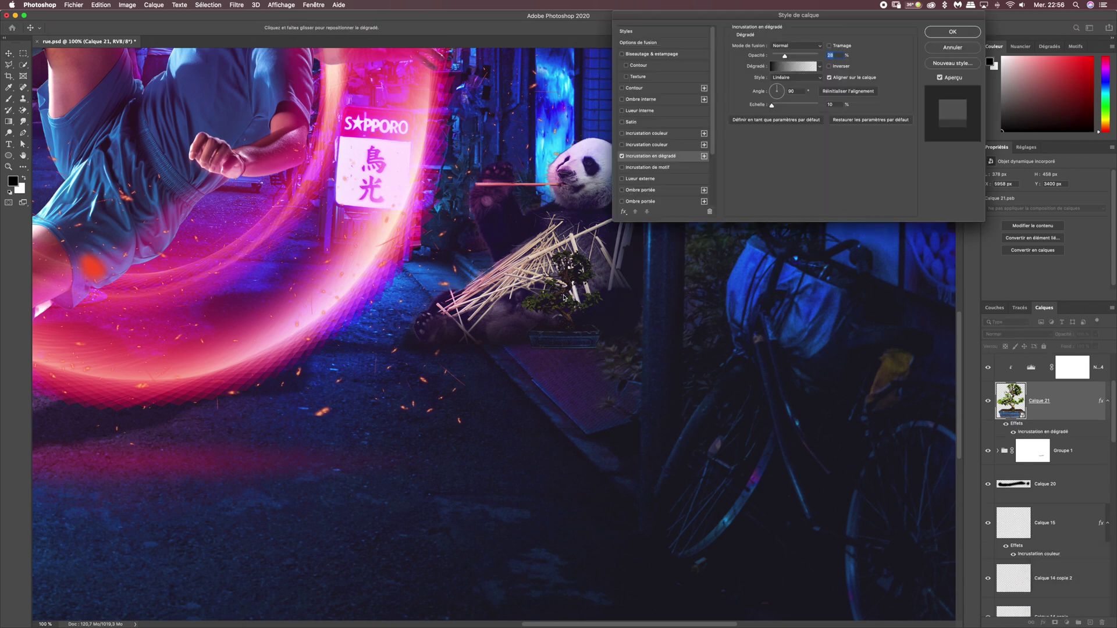
{"action": "left_click_drag", "start_coordinate": [722, 14], "coordinate": [286, 22]}
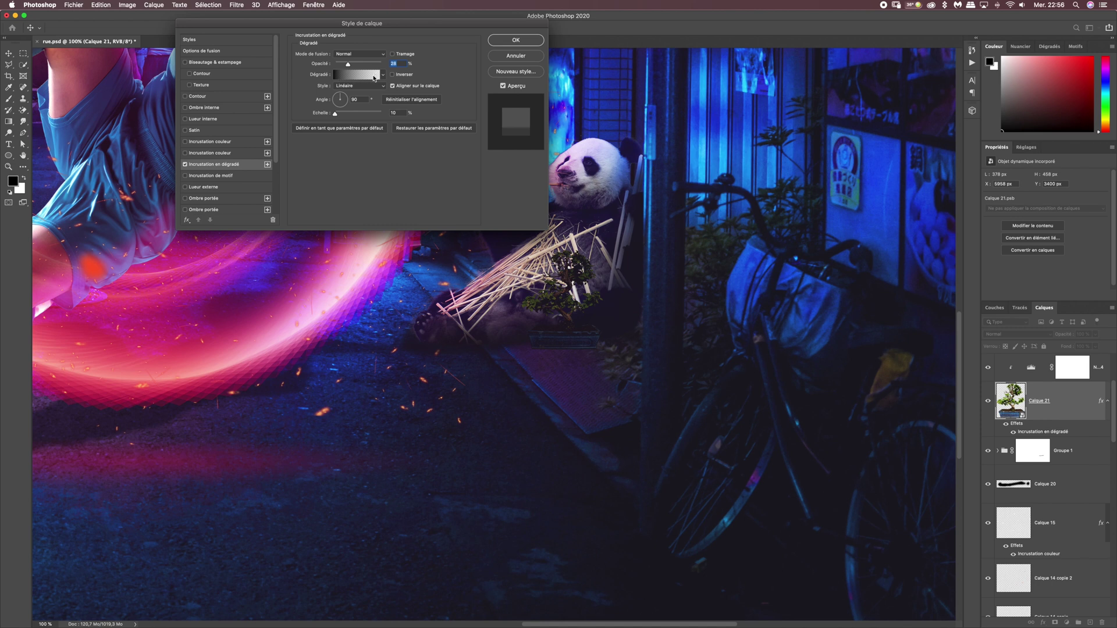
Set the first colour stop of the bonsai's Gradient Overlay gradient to bright pink #f1166f.
{"action": "left_click", "coordinate": [342, 74]}
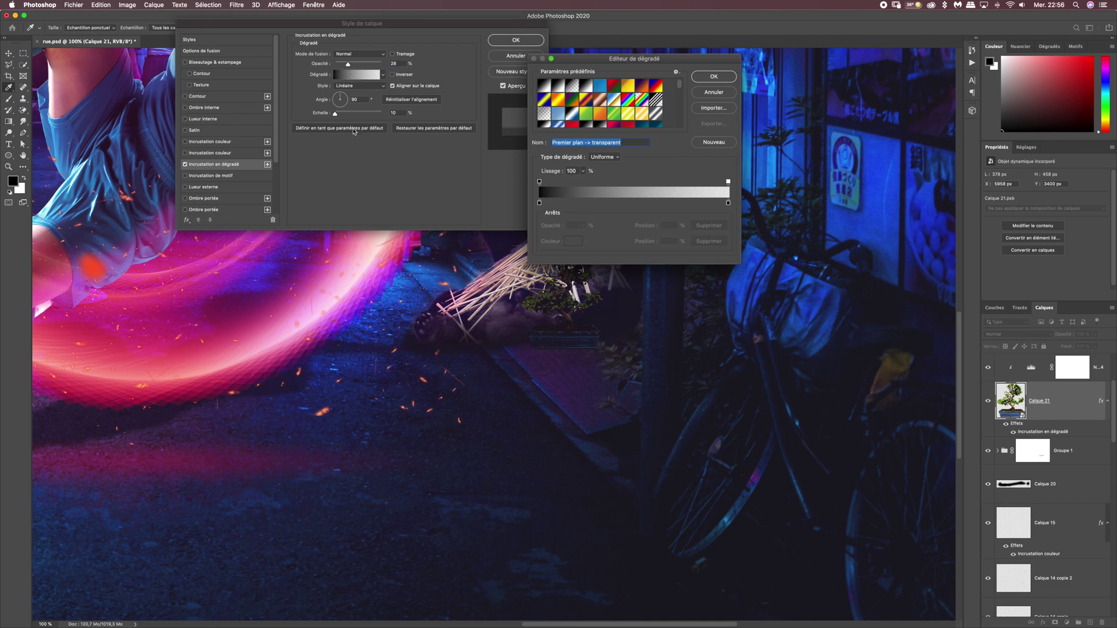
{"action": "left_click_drag", "start_coordinate": [581, 62], "coordinate": [599, 57]}
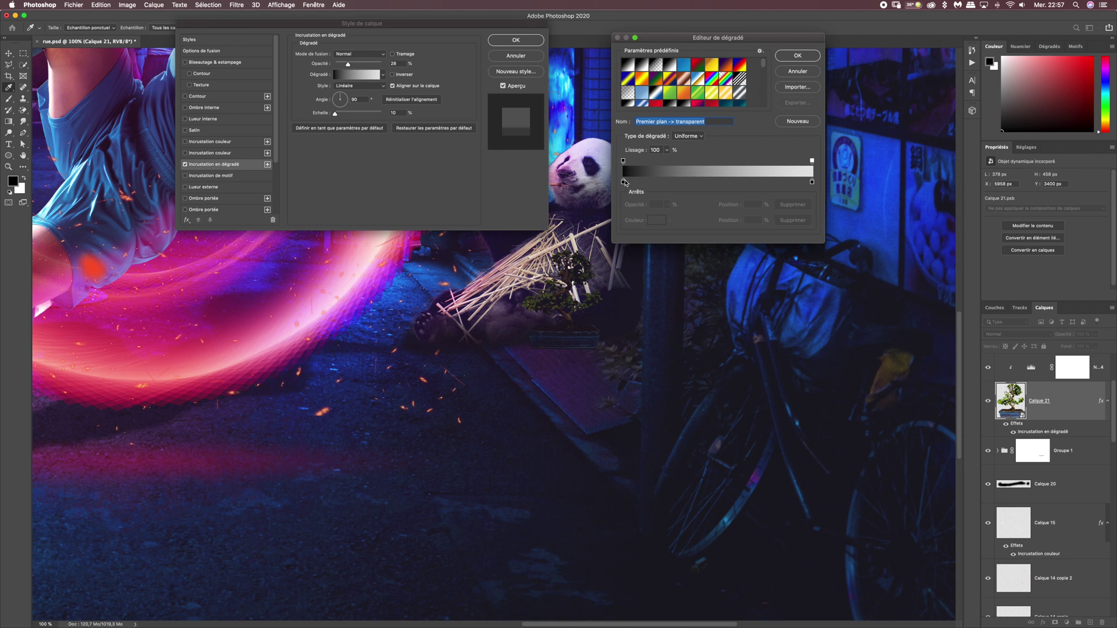
{"action": "left_click_drag", "start_coordinate": [481, 31], "coordinate": [427, 23]}
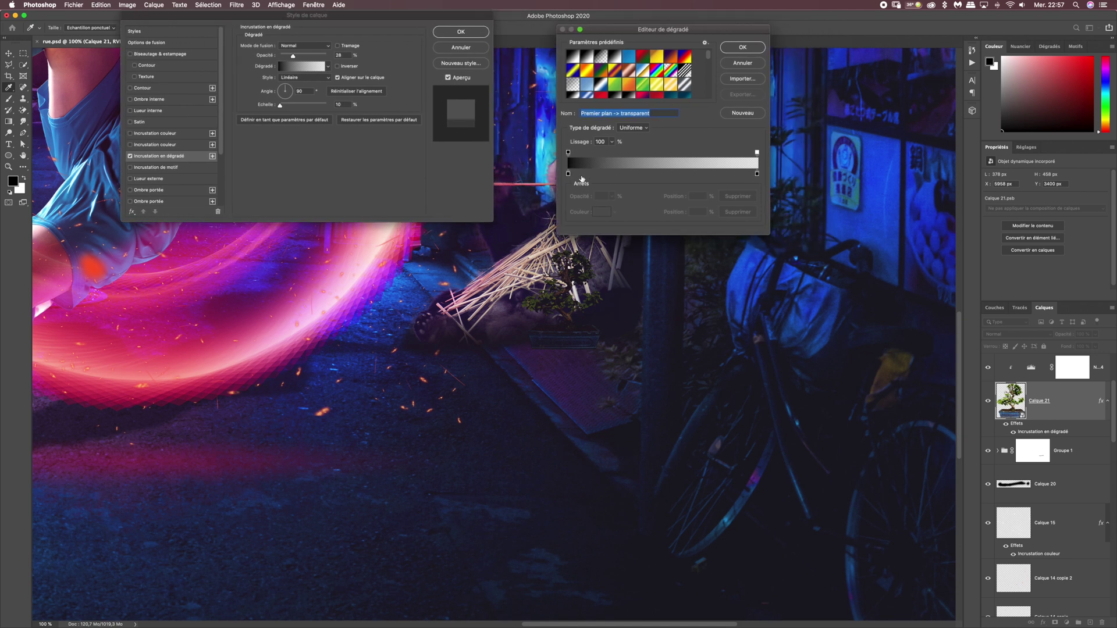
{"action": "left_click", "coordinate": [569, 174]}
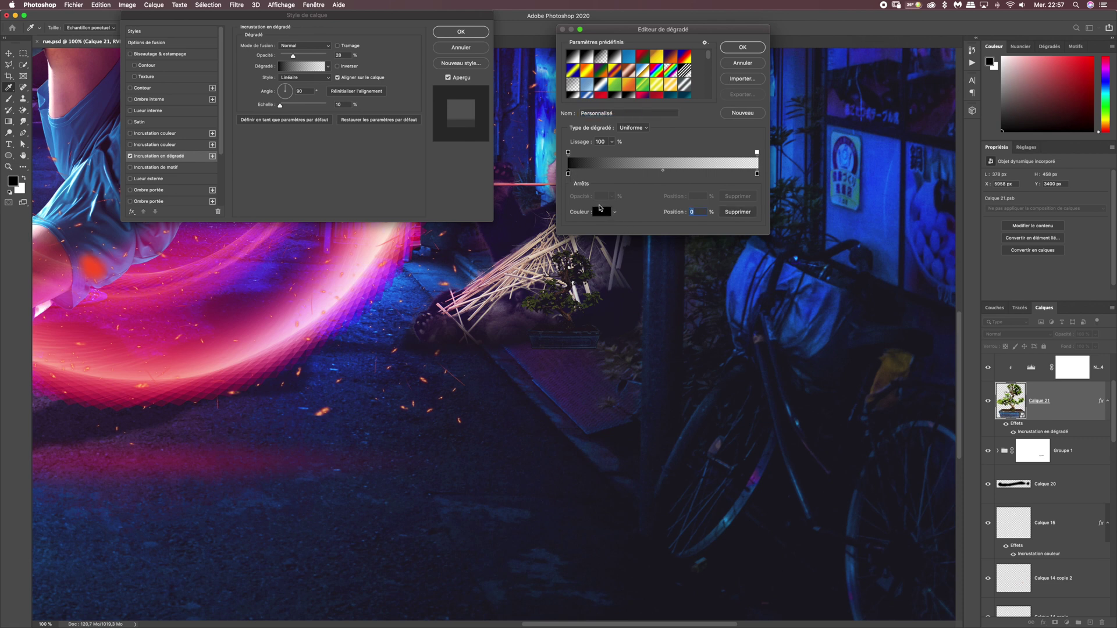
{"action": "left_click", "coordinate": [602, 211]}
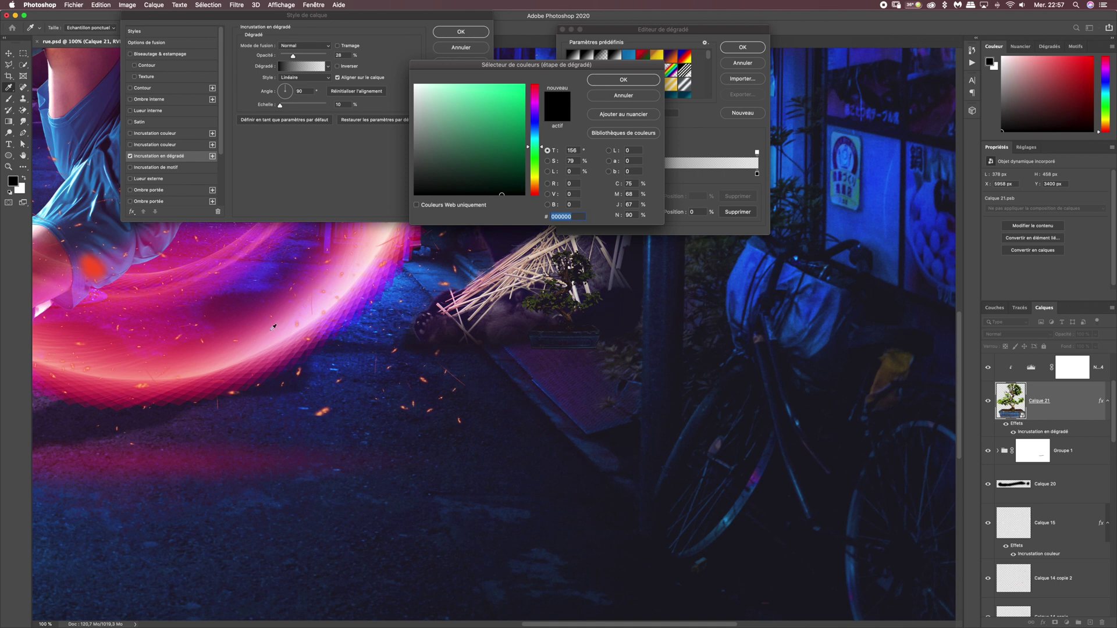
{"action": "left_click", "coordinate": [273, 328]}
{"action": "left_click", "coordinate": [251, 328]}
{"action": "left_click_drag", "start_coordinate": [492, 99], "coordinate": [514, 90]}
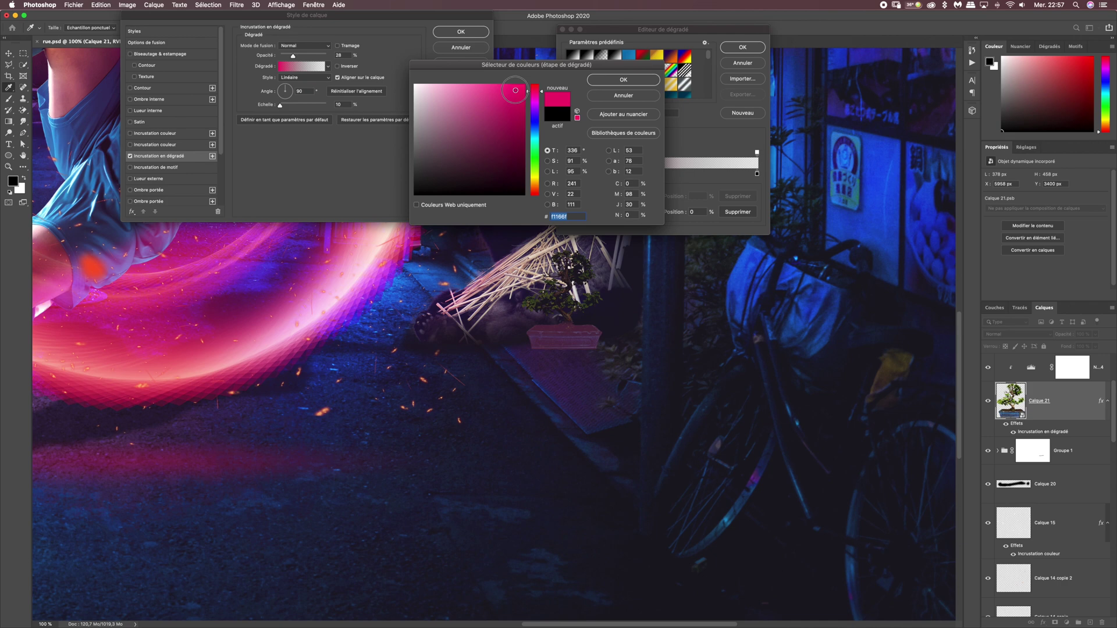
{"action": "left_click", "coordinate": [613, 81]}
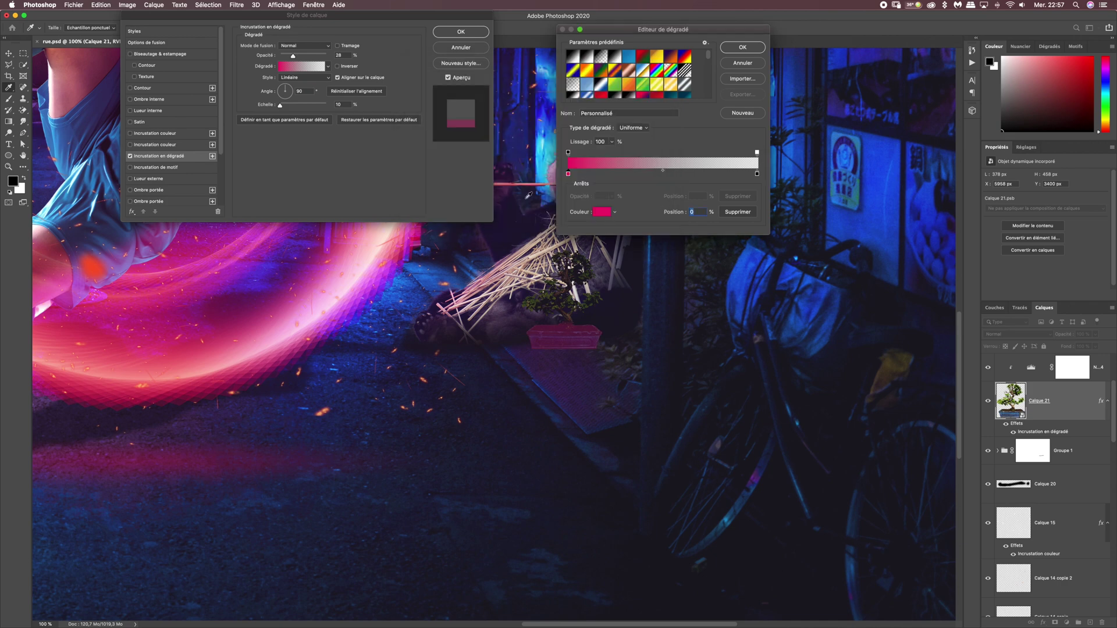
Give the gradient's end colour stop the same pink sampled from its start, and accept the edited gradient.
{"action": "left_click", "coordinate": [757, 173]}
{"action": "left_click", "coordinate": [574, 164]}
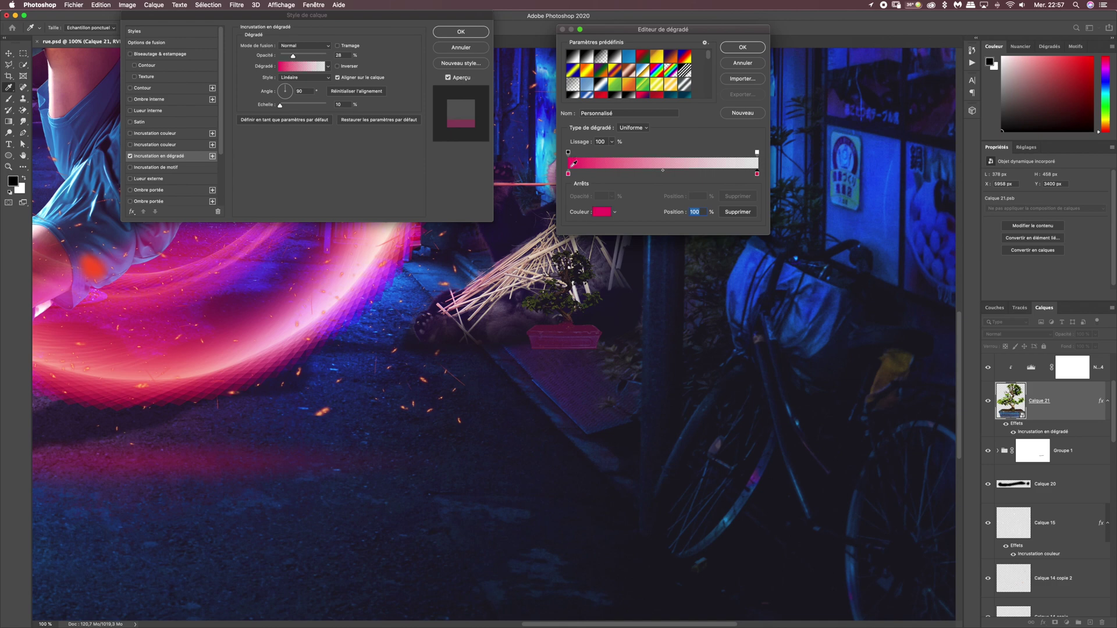
{"action": "left_click", "coordinate": [745, 47]}
{"action": "left_click_drag", "start_coordinate": [354, 17], "coordinate": [614, 12]}
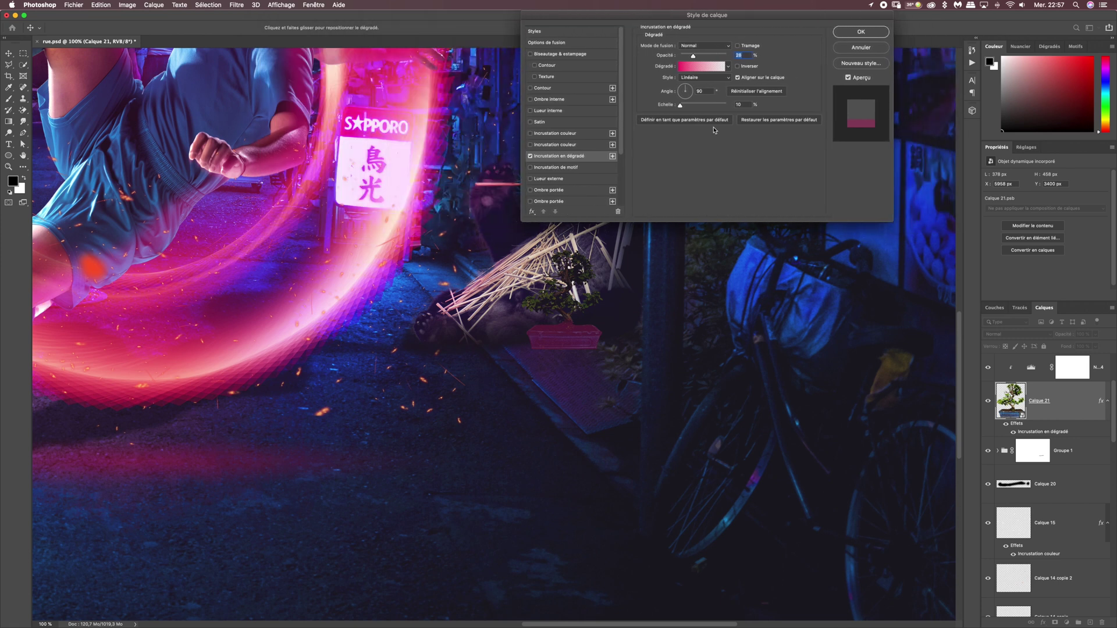
Set the Gradient Overlay's blend mode to Superposition, keeping the Linéaire style.
{"action": "left_click", "coordinate": [728, 79]}
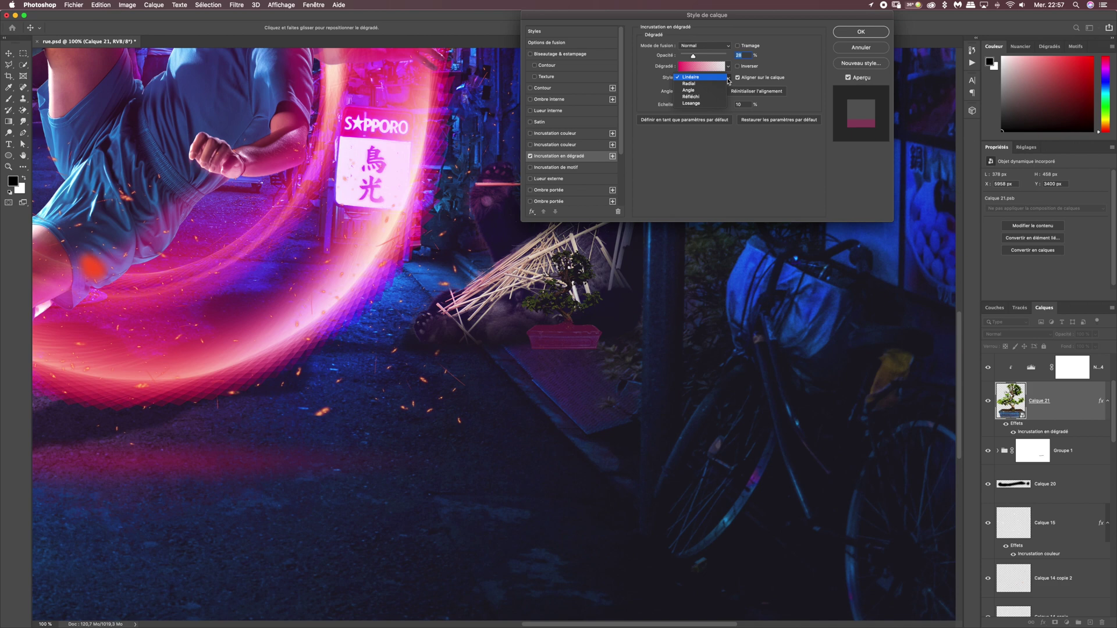
{"action": "left_click", "coordinate": [728, 79]}
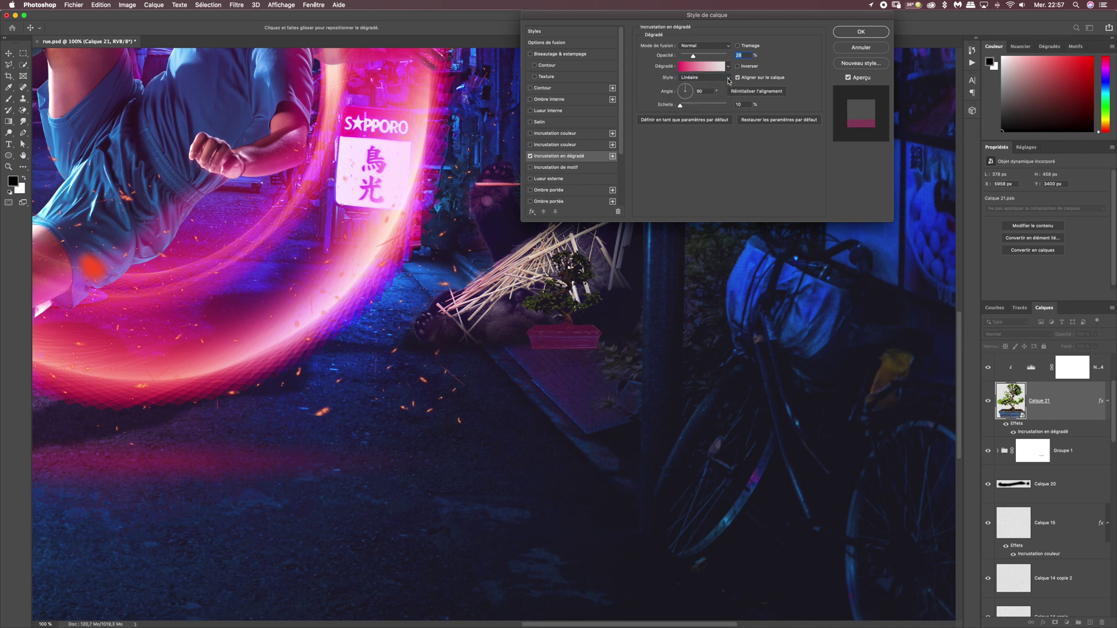
{"action": "left_click", "coordinate": [710, 47]}
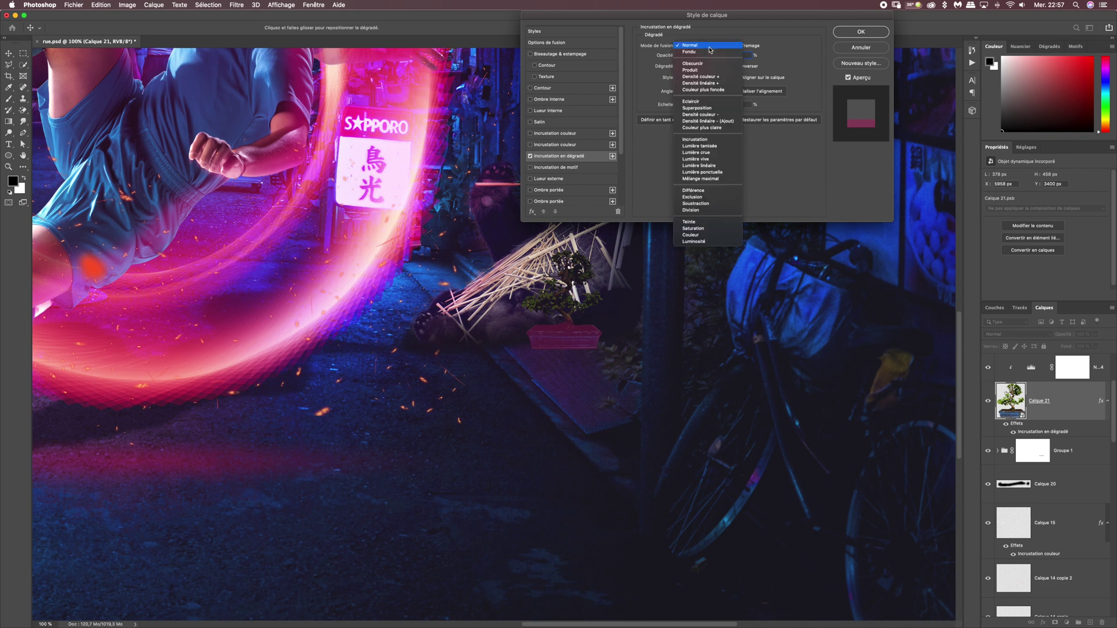
{"action": "left_click", "coordinate": [705, 108]}
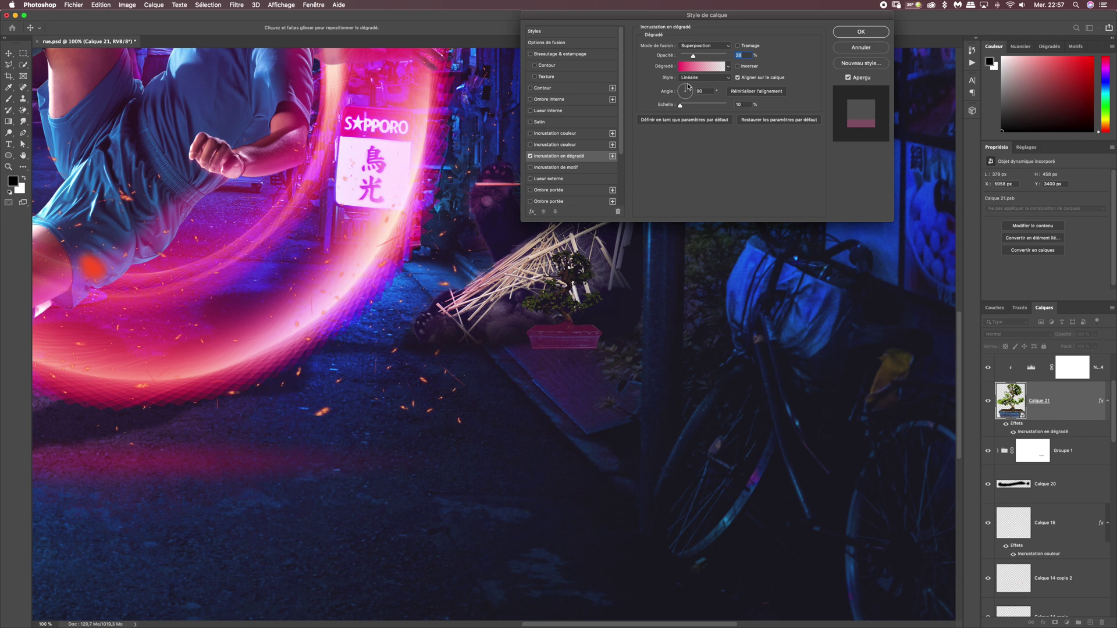
Set the overlay's angle to about -26°, scale to about 59% and opacity to about 15%, and apply the layer style.
{"action": "left_click_drag", "start_coordinate": [686, 89], "coordinate": [691, 95]}
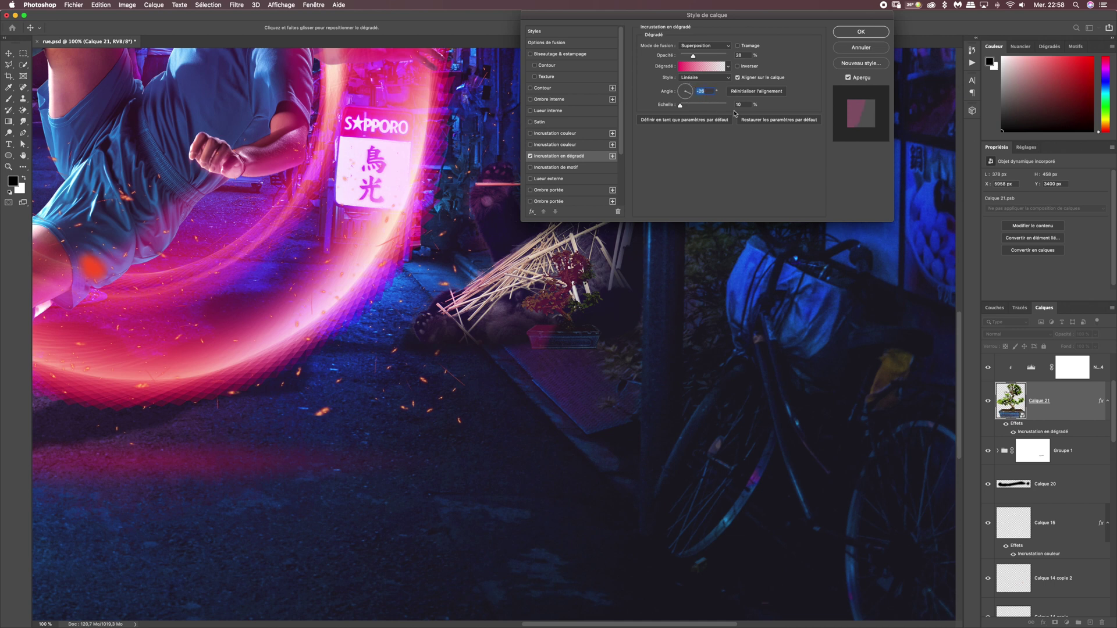
{"action": "left_click_drag", "start_coordinate": [681, 106], "coordinate": [691, 110]}
{"action": "left_click", "coordinate": [692, 108]}
{"action": "left_click_drag", "start_coordinate": [692, 109], "coordinate": [693, 110]}
{"action": "left_click_drag", "start_coordinate": [692, 56], "coordinate": [687, 58]}
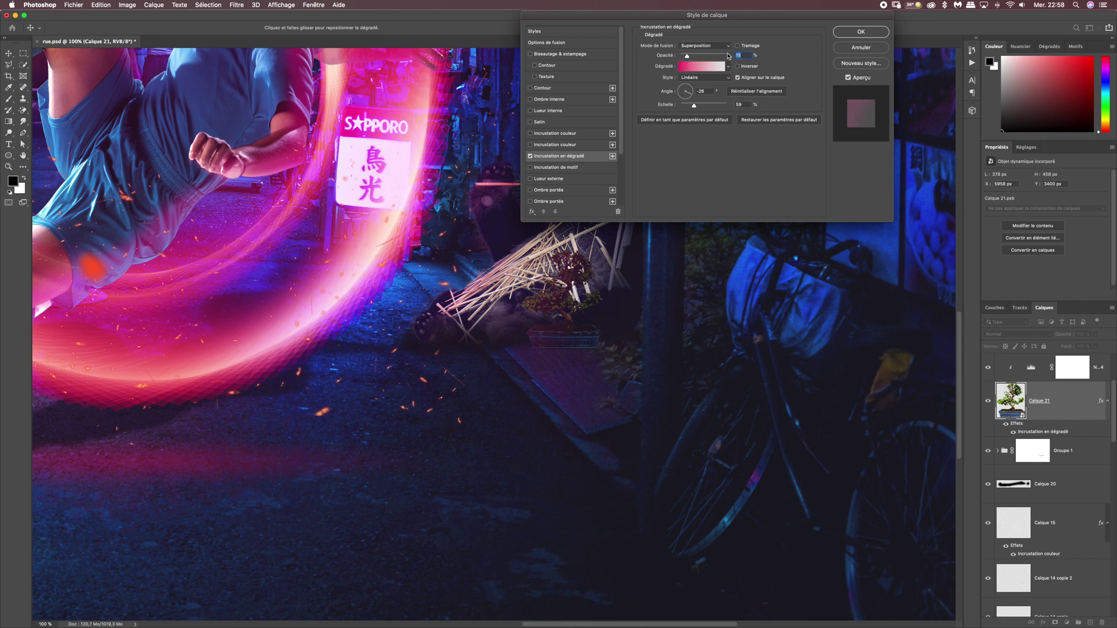
{"action": "left_click", "coordinate": [848, 78]}
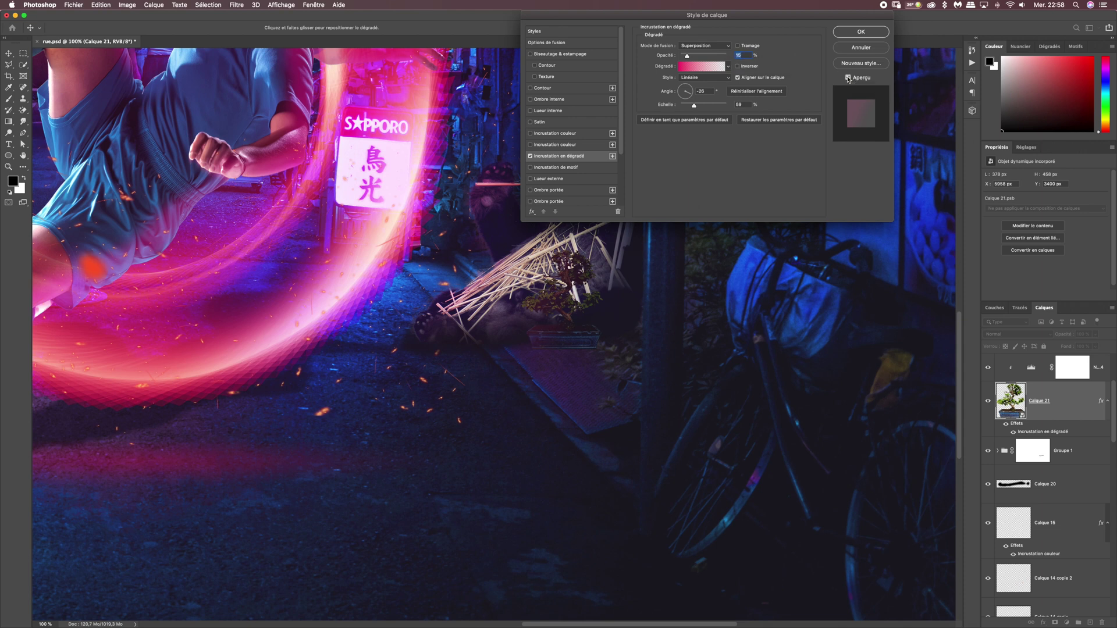
{"action": "left_click", "coordinate": [860, 32]}
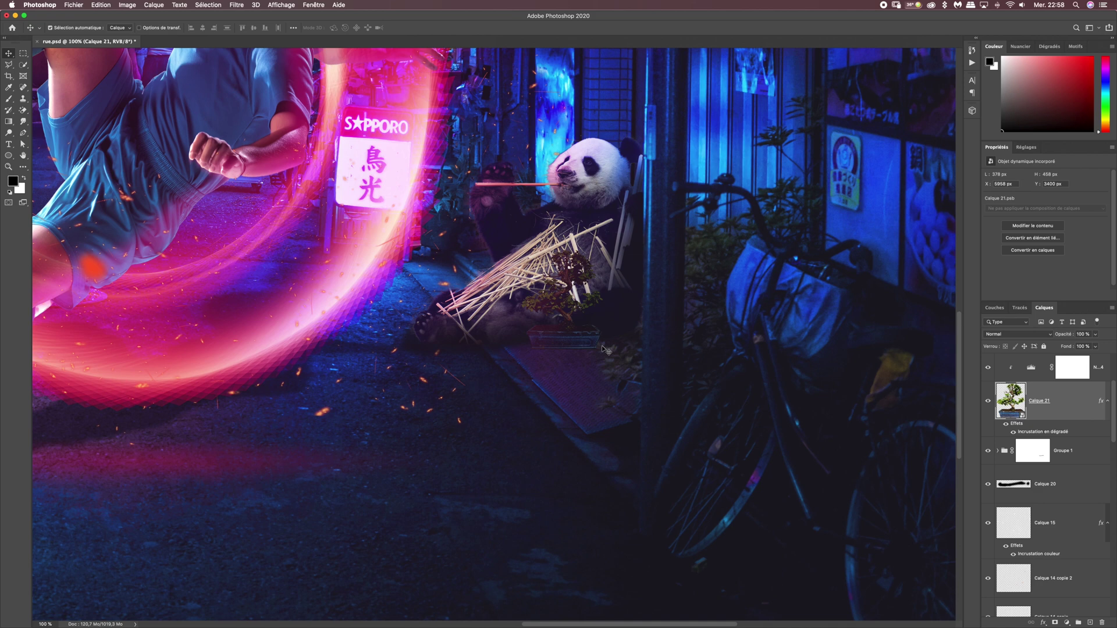
Add a new layer between the bonsai layer and Groupe 1 for painting with the Brush tool.
{"action": "left_click", "coordinate": [1067, 457]}
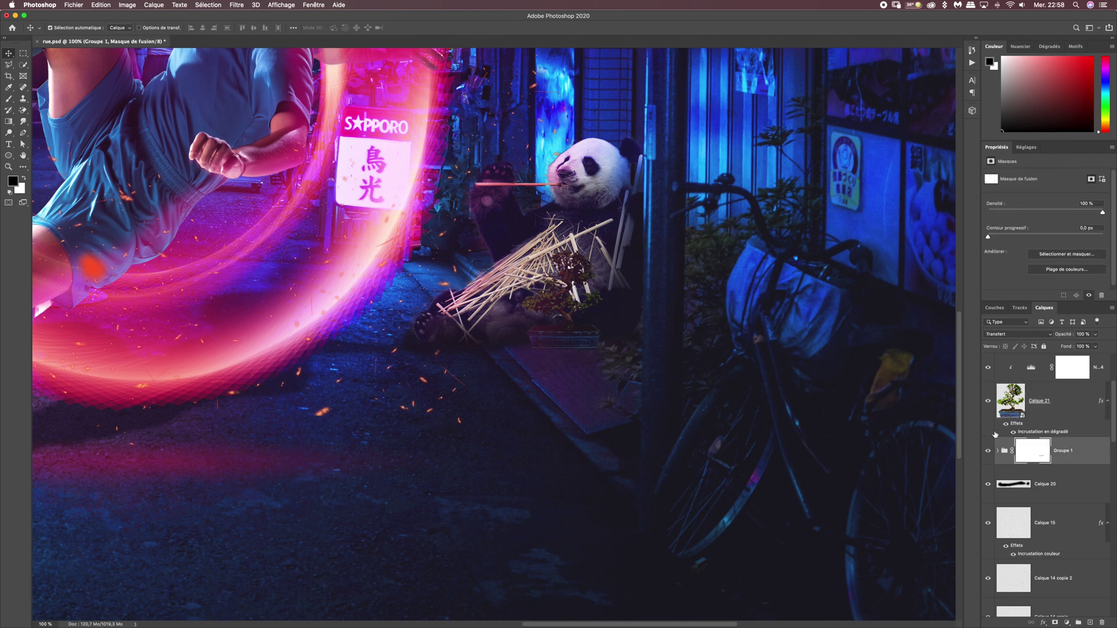
{"action": "left_click", "coordinate": [1091, 622]}
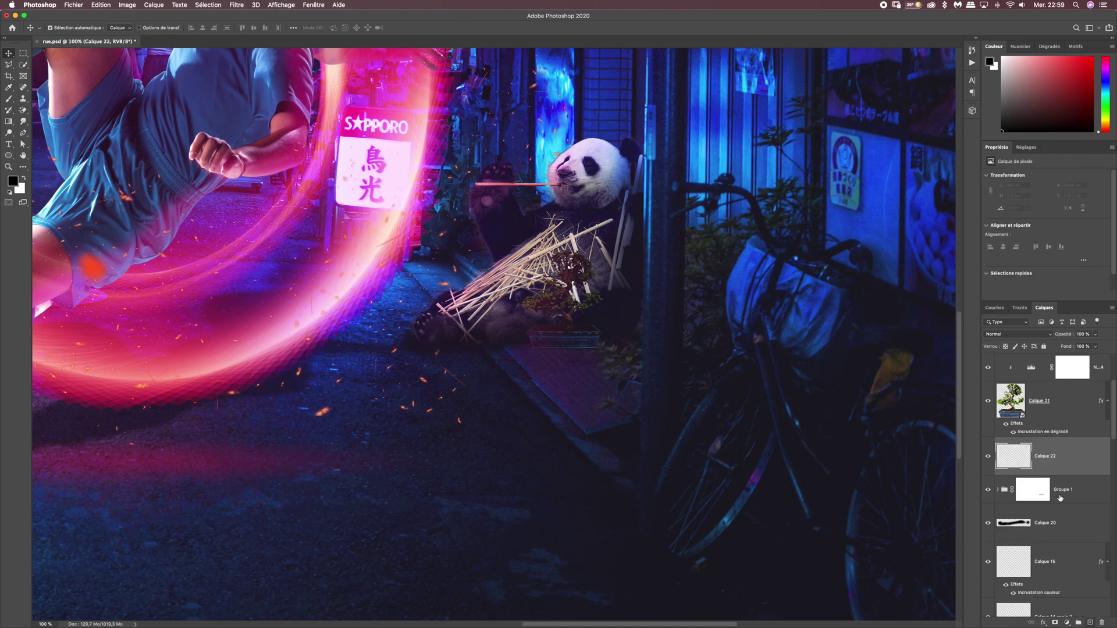
{"action": "left_click", "coordinate": [9, 99]}
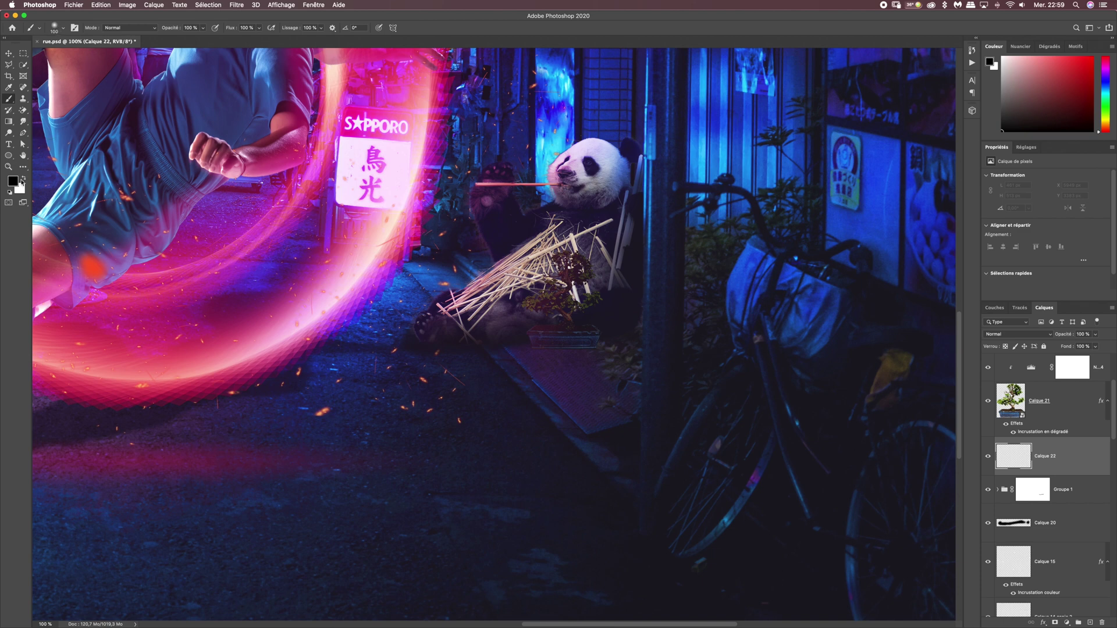
Paint a soft black contact shadow along the base of the bonsai pot and lower that layer's opacity to about 80%.
{"action": "left_click", "coordinate": [531, 344]}
{"action": "left_click", "coordinate": [530, 345]}
{"action": "left_click", "coordinate": [544, 345]}
{"action": "left_click", "coordinate": [553, 344]}
{"action": "left_click", "coordinate": [539, 343]}
{"action": "left_click", "coordinate": [551, 343]}
{"action": "left_click", "coordinate": [557, 343]}
{"action": "left_click", "coordinate": [564, 342]}
{"action": "left_click", "coordinate": [595, 342]}
{"action": "left_click", "coordinate": [593, 343]}
{"action": "left_click", "coordinate": [597, 341]}
{"action": "left_click", "coordinate": [600, 342]}
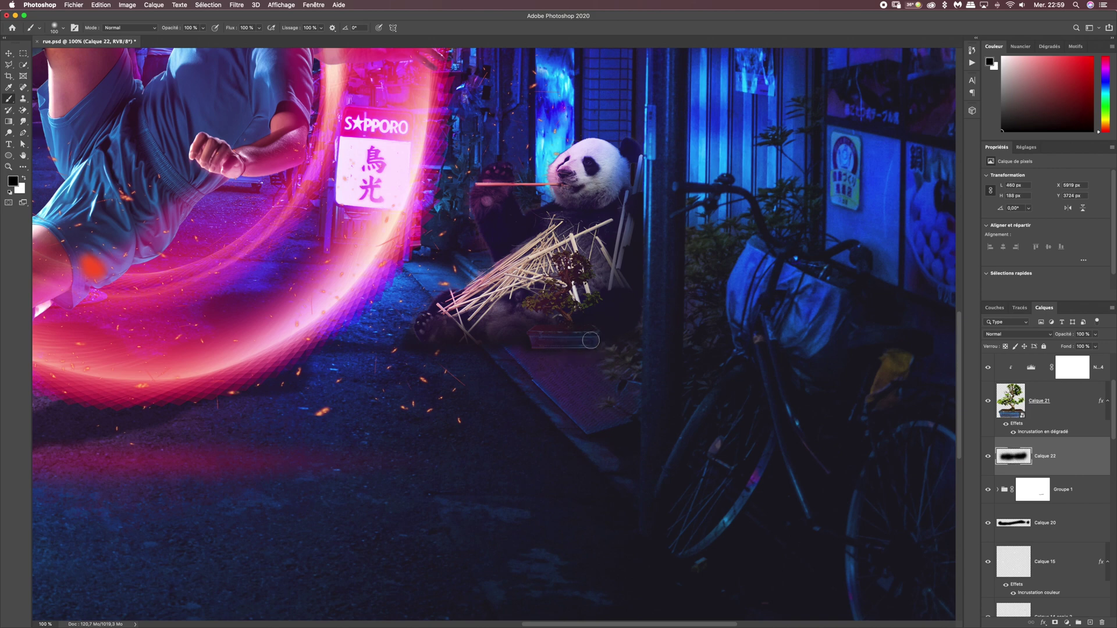
{"action": "left_click", "coordinate": [541, 344]}
{"action": "left_click", "coordinate": [522, 342]}
{"action": "left_click", "coordinate": [1095, 336]}
{"action": "left_click_drag", "start_coordinate": [1098, 346], "coordinate": [1088, 347]}
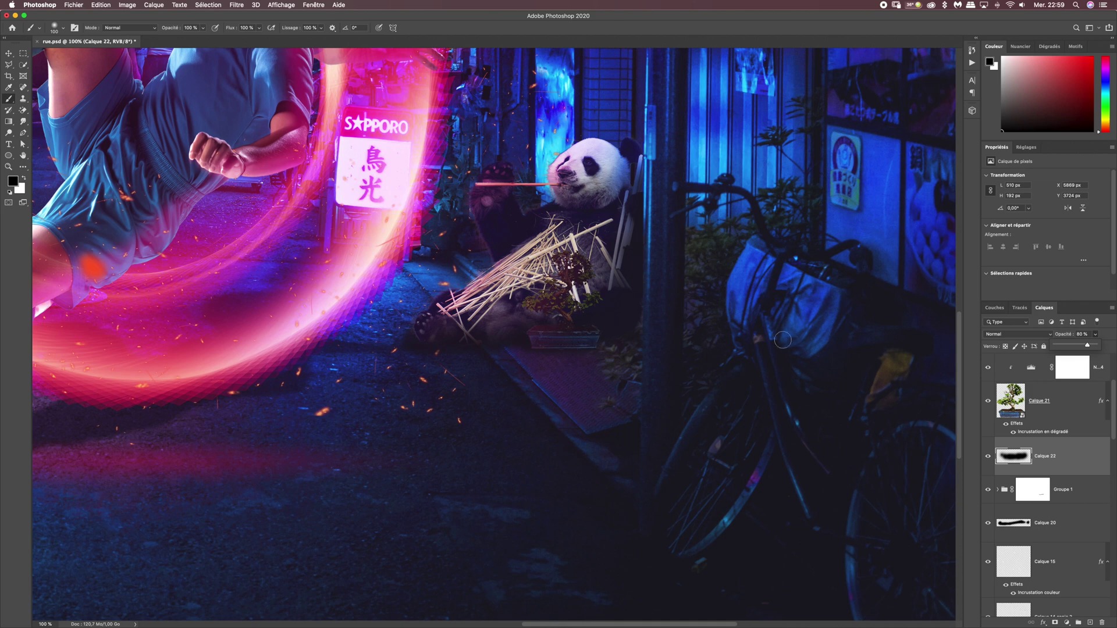
On a new layer above the bonsai's Levels adjustment, paint black shading over the pot at about 75% layer opacity, comparing it hidden and shown.
{"action": "left_click", "coordinate": [1097, 374]}
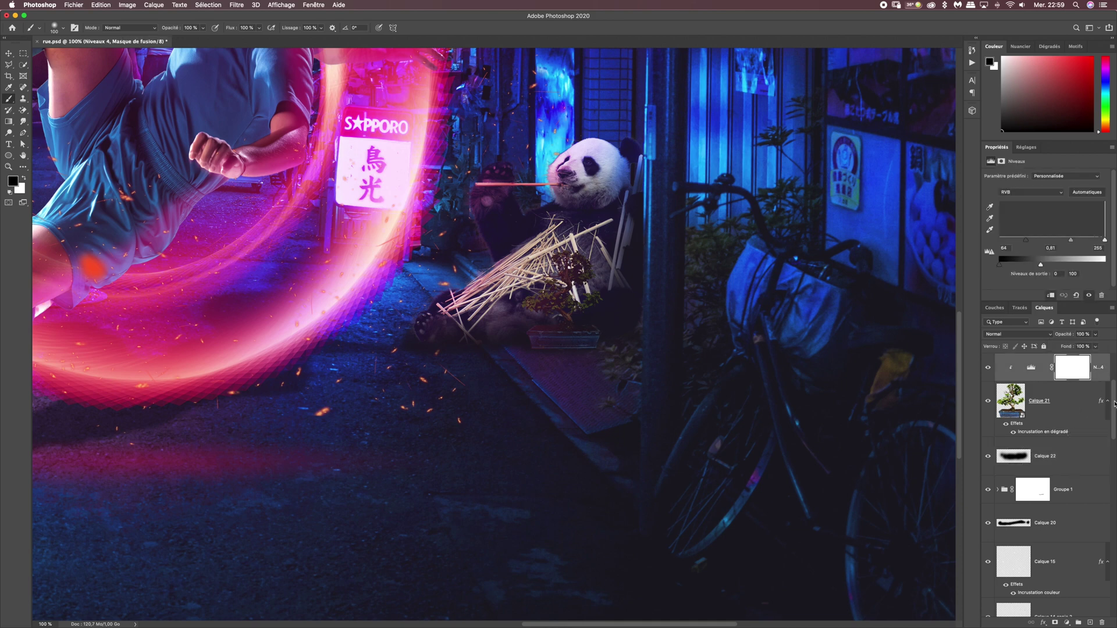
{"action": "scroll", "coordinate": [1113, 401], "scroll_direction": "up", "scroll_amount": 1}
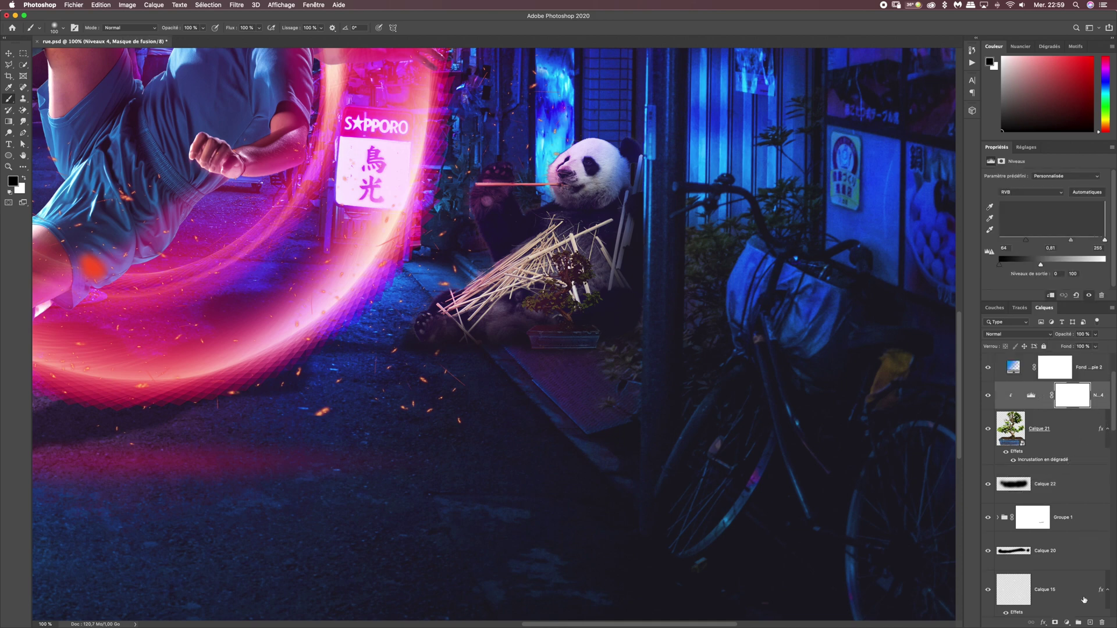
{"action": "left_click", "coordinate": [1090, 623]}
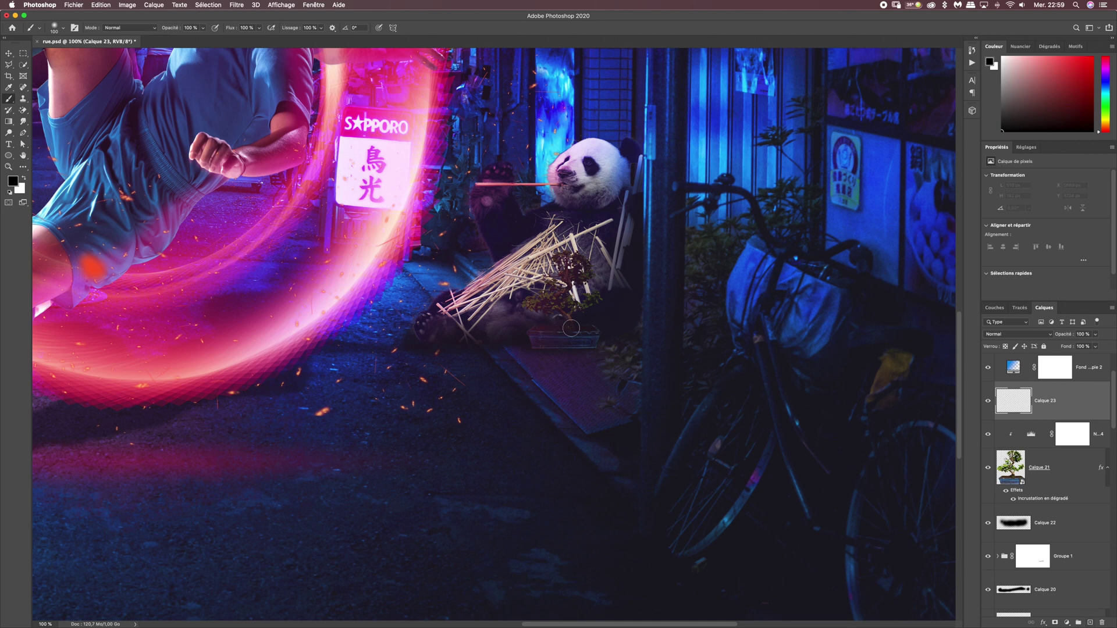
{"action": "mouse_move", "coordinate": [549, 348]}
{"action": "left_mouse_down"}
{"action": "mouse_move", "coordinate": [538, 344]}
{"action": "mouse_move", "coordinate": [594, 343]}
{"action": "mouse_move", "coordinate": [581, 343]}
{"action": "mouse_move", "coordinate": [596, 324]}
{"action": "mouse_move", "coordinate": [591, 349]}
{"action": "mouse_move", "coordinate": [588, 332]}
{"action": "mouse_move", "coordinate": [582, 344]}
{"action": "mouse_move", "coordinate": [536, 347]}
{"action": "mouse_move", "coordinate": [581, 347]}
{"action": "mouse_move", "coordinate": [616, 329]}
{"action": "mouse_move", "coordinate": [573, 332]}
{"action": "mouse_move", "coordinate": [620, 350]}
{"action": "left_mouse_up"}
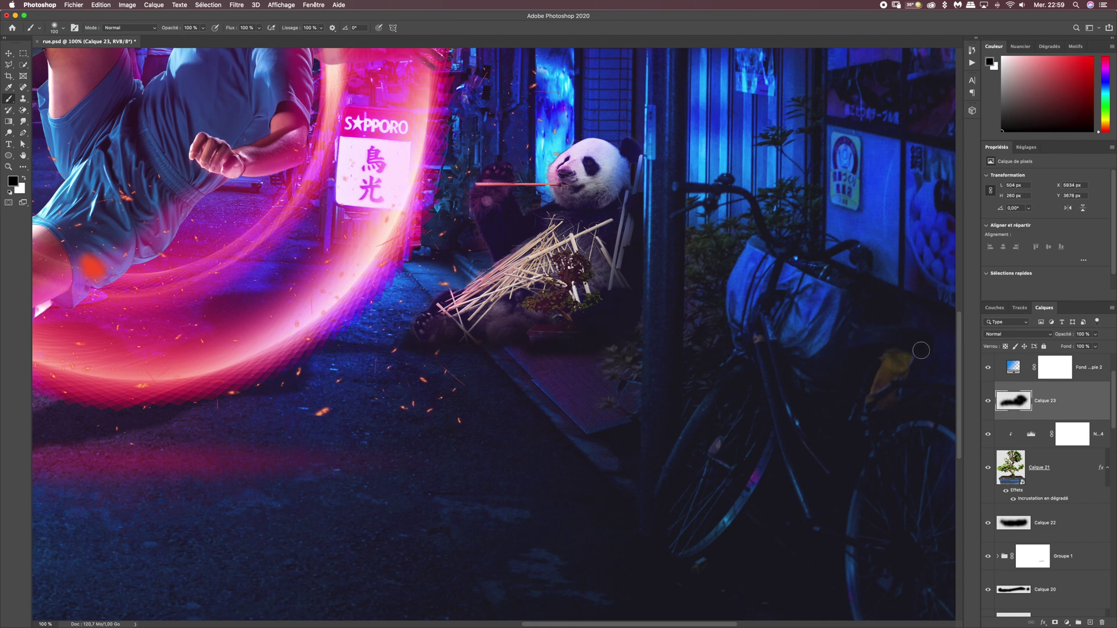
{"action": "left_click", "coordinate": [1096, 335]}
{"action": "left_click_drag", "start_coordinate": [1095, 348], "coordinate": [1087, 349]}
{"action": "left_click", "coordinate": [994, 407]}
{"action": "left_click", "coordinate": [989, 401]}
{"action": "left_click", "coordinate": [988, 401]}
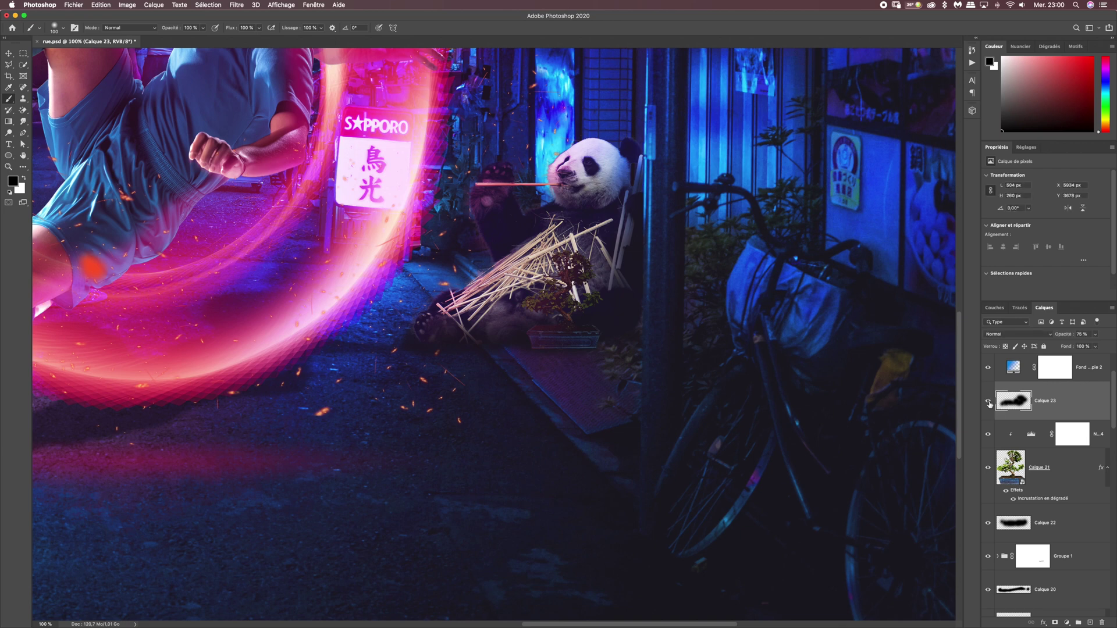
Extend the black shading up the shadowed side of the bonsai's foliage with a few soft brush dabs.
{"action": "left_click", "coordinate": [582, 306]}
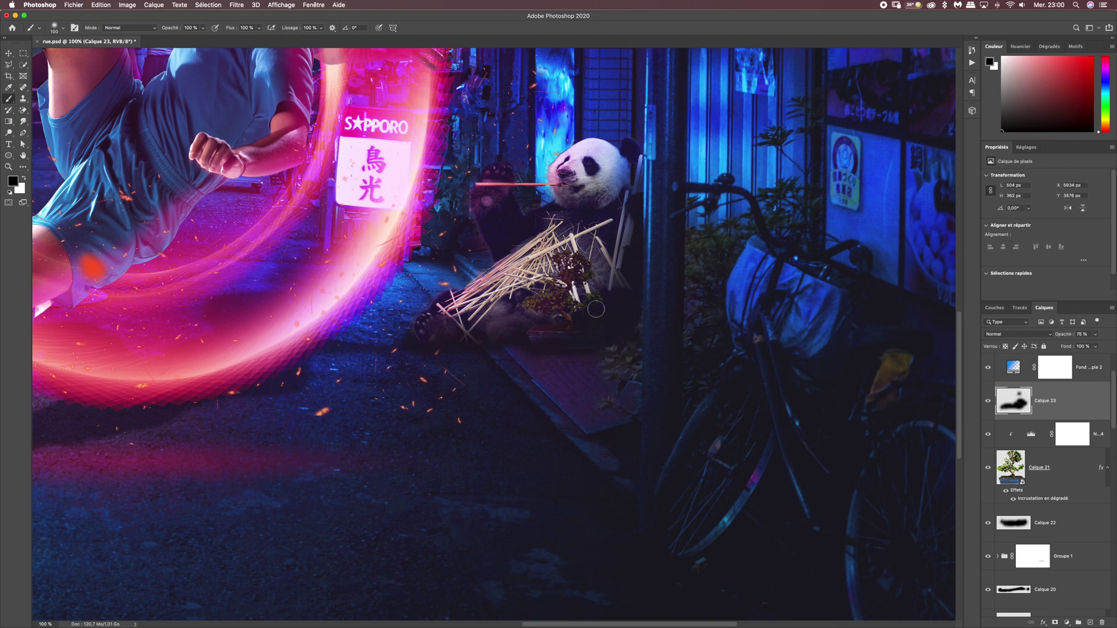
{"action": "left_click", "coordinate": [598, 299]}
{"action": "left_click", "coordinate": [600, 297]}
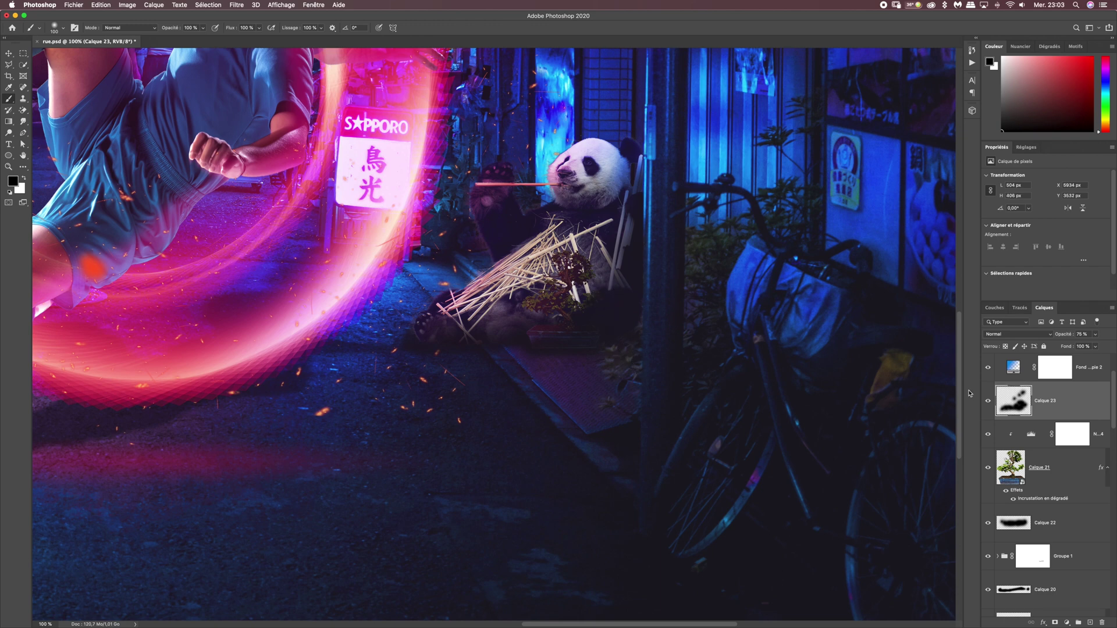
On the Arrière-plan layer, outline the black lettering of the wide red sign near the image's upper-right corner with the Polygonal Lasso.
{"action": "key", "text": "super+minus"}
{"action": "key", "text": "super+minus"}
{"action": "key", "text": "super+minus"}
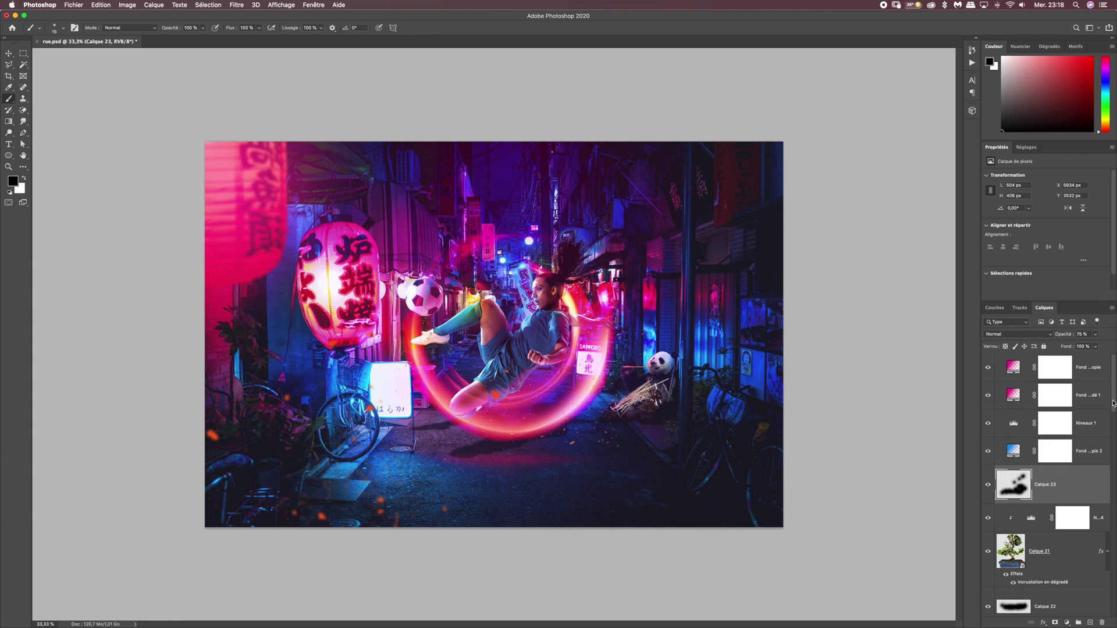
{"action": "scroll", "coordinate": [1114, 404], "scroll_direction": "down", "scroll_amount": 15}
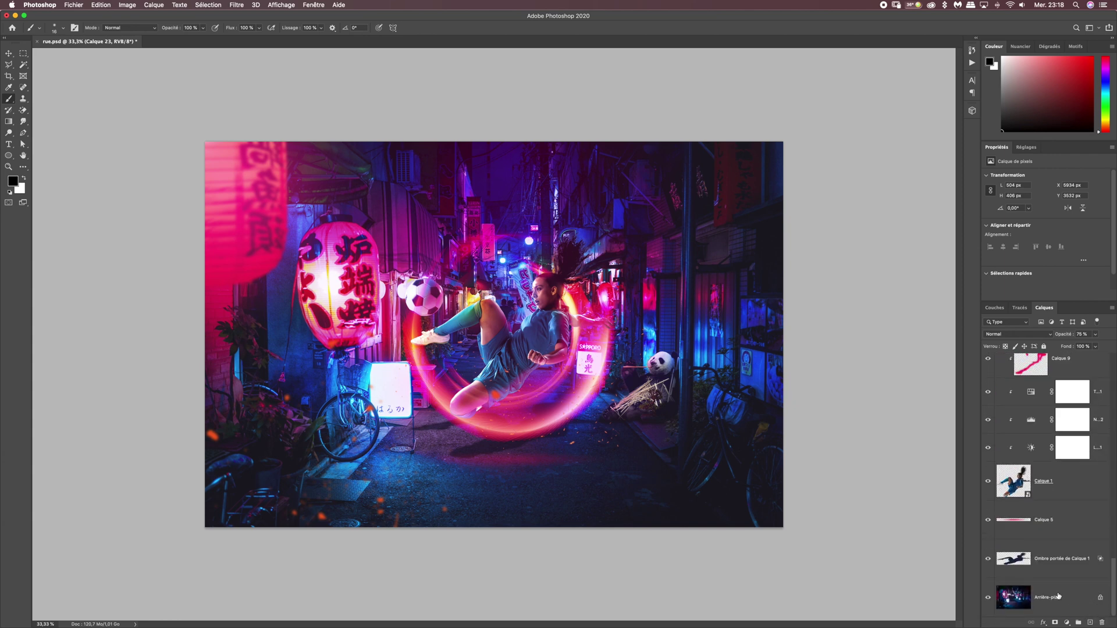
{"action": "left_click", "coordinate": [1043, 596]}
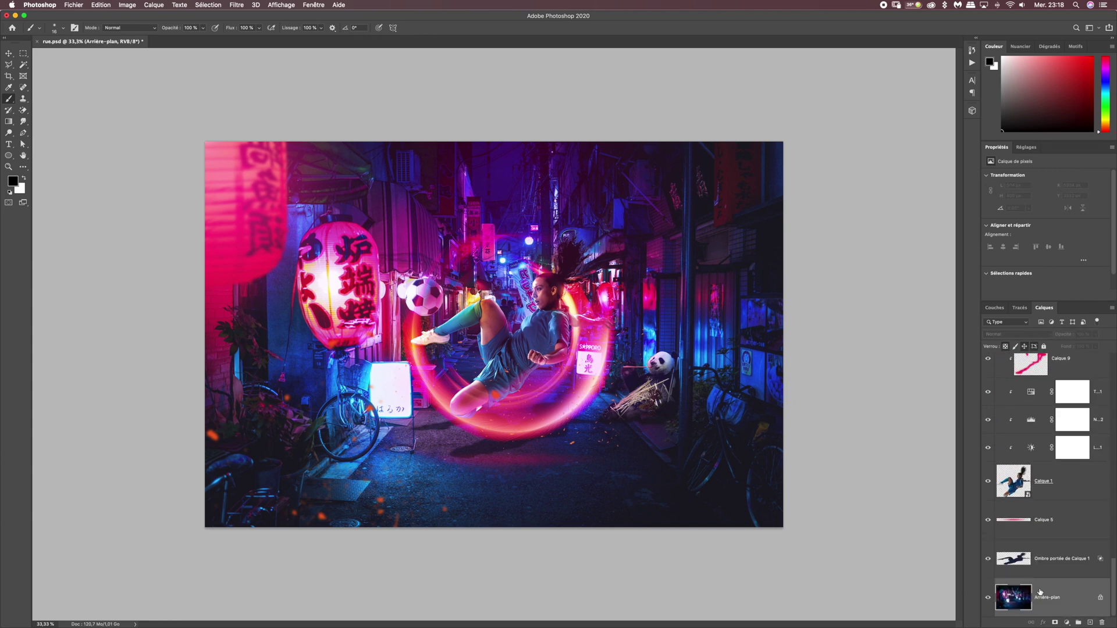
{"action": "key", "text": "super+plus"}
{"action": "key", "text": "super+plus"}
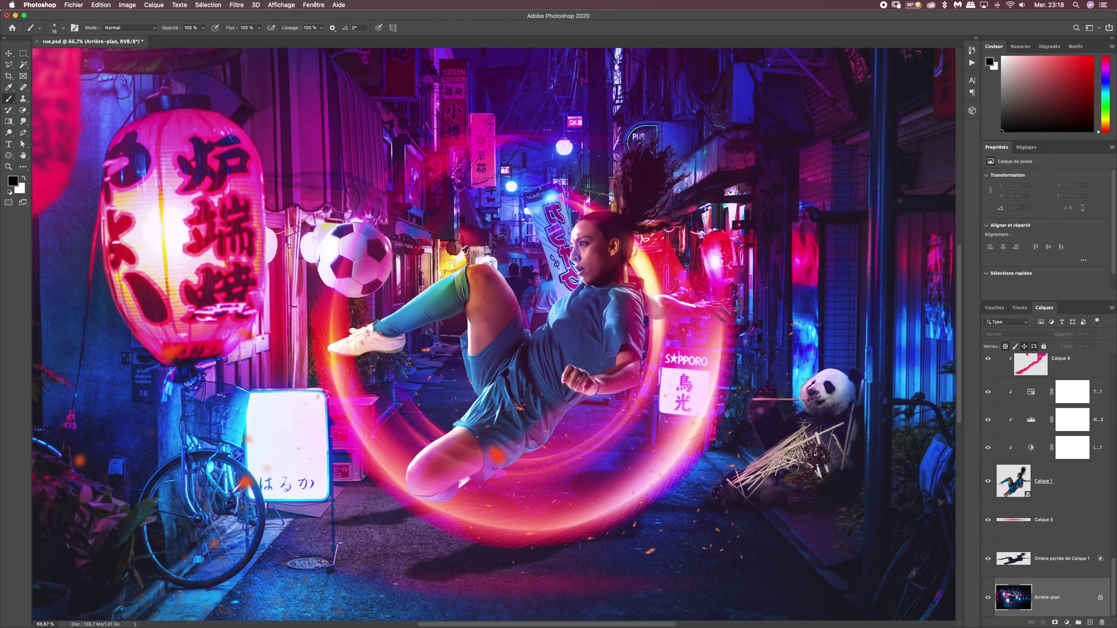
{"action": "left_click_drag", "start_coordinate": [640, 196], "coordinate": [233, 364]}
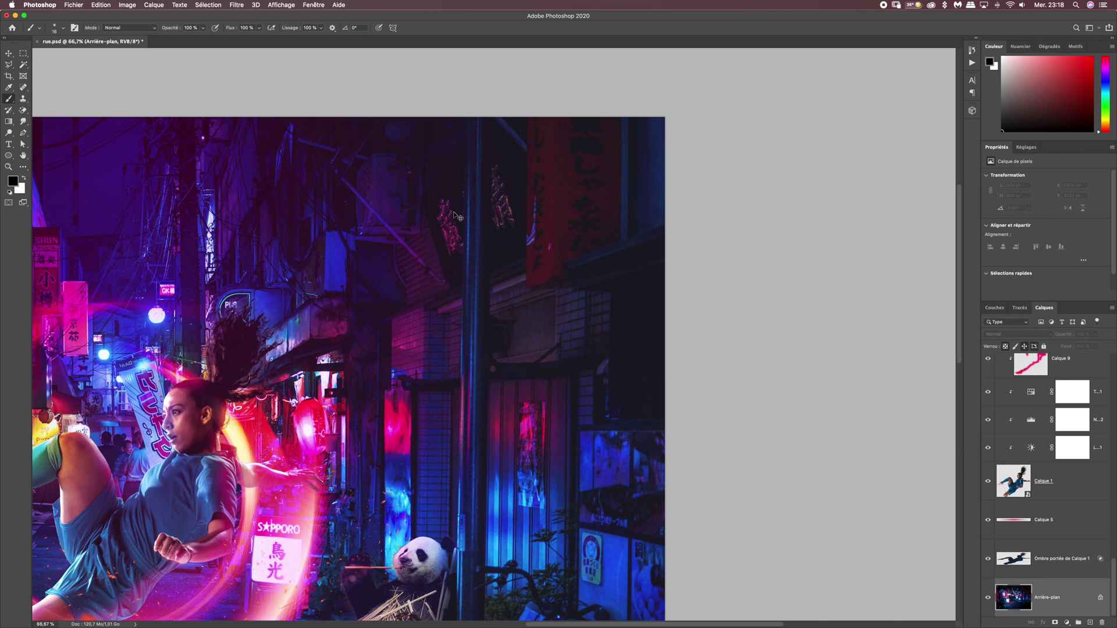
{"action": "key", "text": "super+plus"}
{"action": "scroll", "coordinate": [536, 231], "scroll_direction": "up", "scroll_amount": 3}
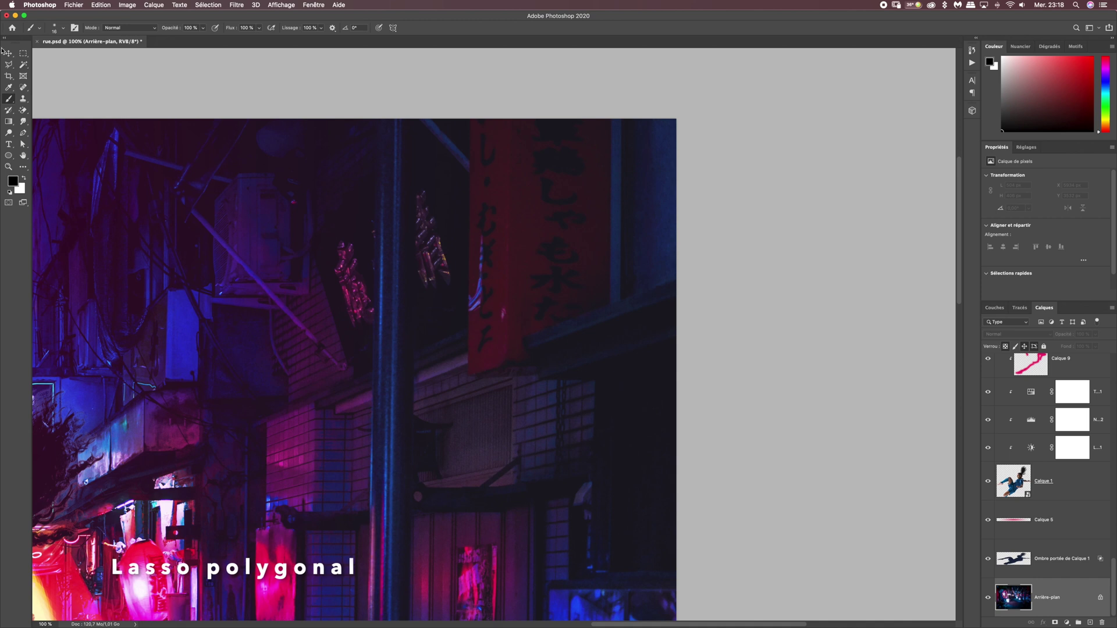
{"action": "left_click", "coordinate": [8, 64]}
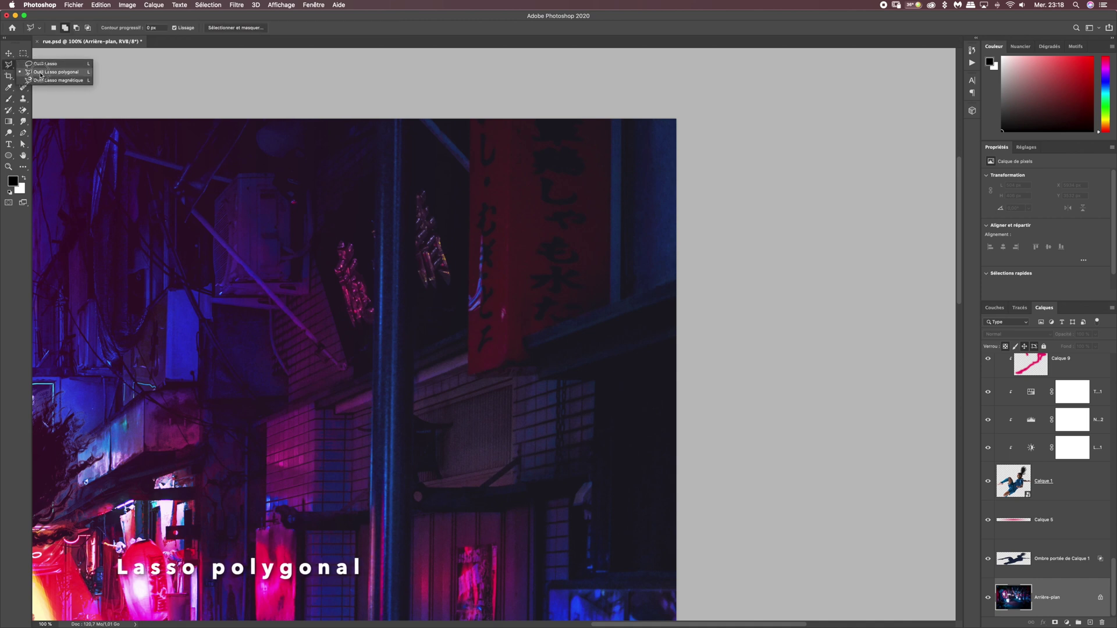
{"action": "left_click", "coordinate": [41, 72]}
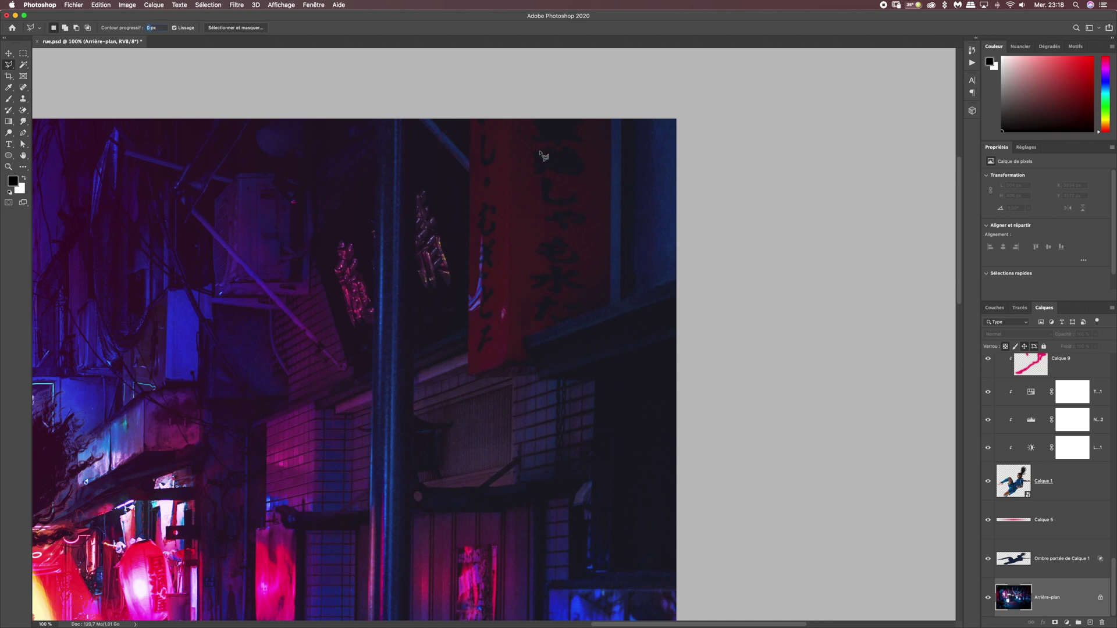
{"action": "mouse_move", "coordinate": [528, 119]}
{"action": "left_mouse_down"}
{"action": "mouse_move", "coordinate": [524, 301]}
{"action": "mouse_move", "coordinate": [539, 331]}
{"action": "mouse_move", "coordinate": [589, 314]}
{"action": "mouse_move", "coordinate": [591, 134]}
{"action": "mouse_move", "coordinate": [584, 115]}
{"action": "mouse_move", "coordinate": [527, 119]}
{"action": "left_mouse_up"}
Narrow the selection to the wide sign's dark characters using the Magic Wand in intersect mode, tolerance 10 and non-contiguous.
{"action": "left_click", "coordinate": [23, 65]}
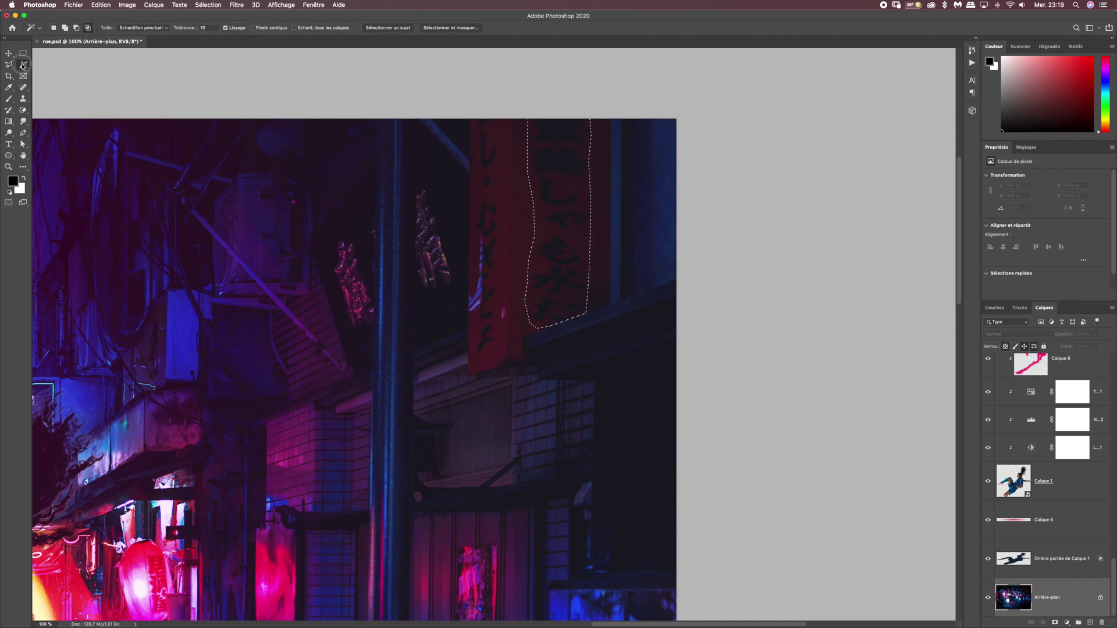
{"action": "right_click", "coordinate": [23, 65]}
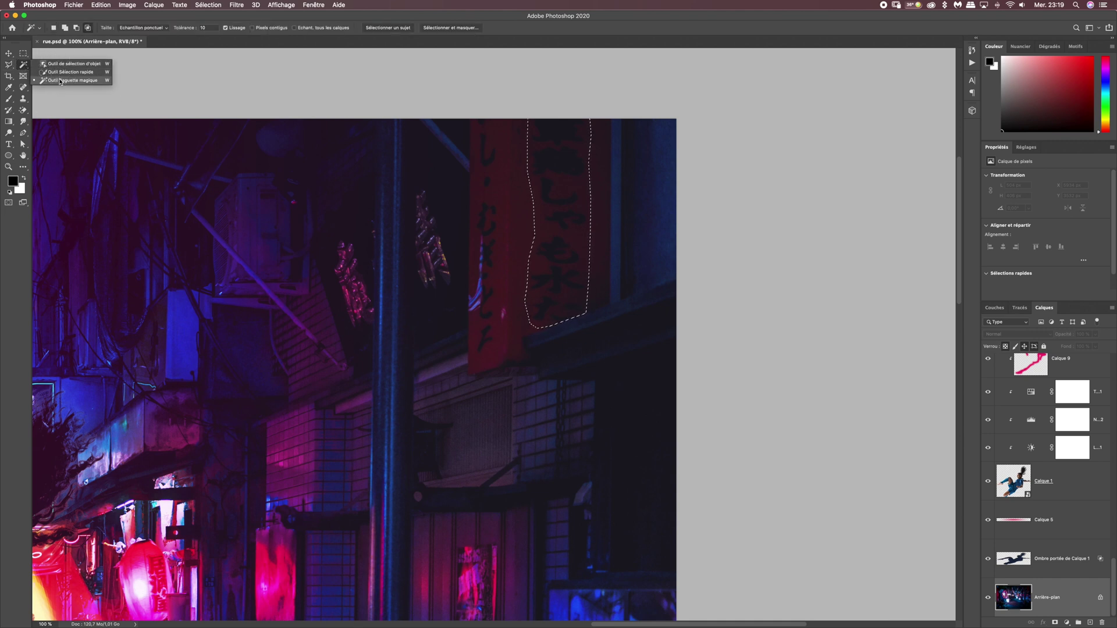
{"action": "left_click", "coordinate": [60, 81]}
{"action": "left_click", "coordinate": [65, 27]}
{"action": "left_click", "coordinate": [76, 28]}
{"action": "left_click", "coordinate": [88, 28]}
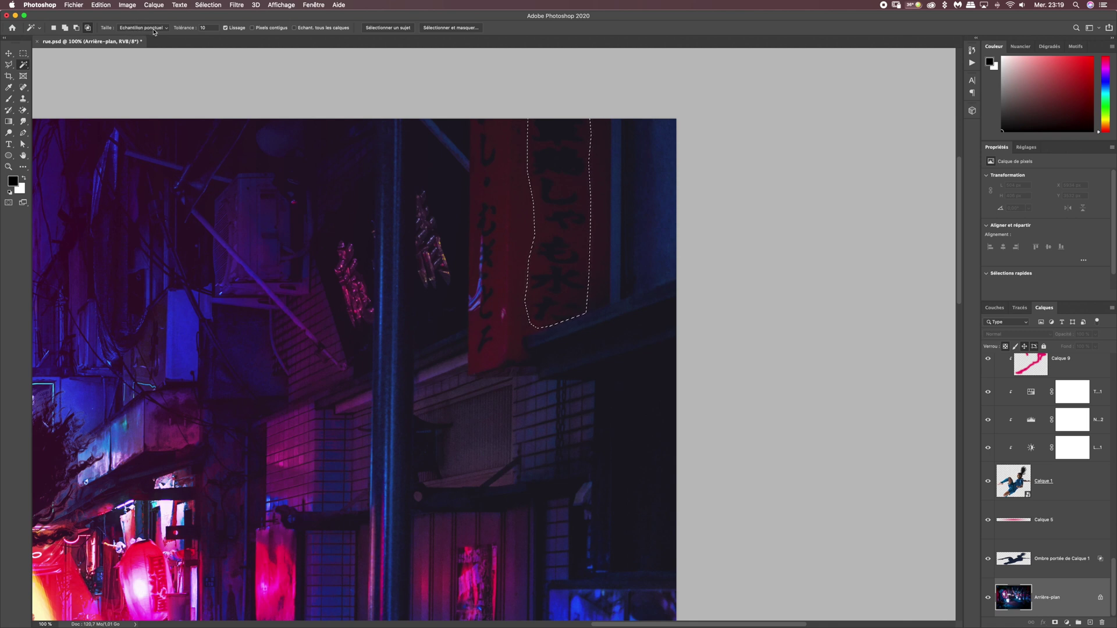
{"action": "double_click", "coordinate": [201, 28]}
{"action": "left_click", "coordinate": [547, 188]}
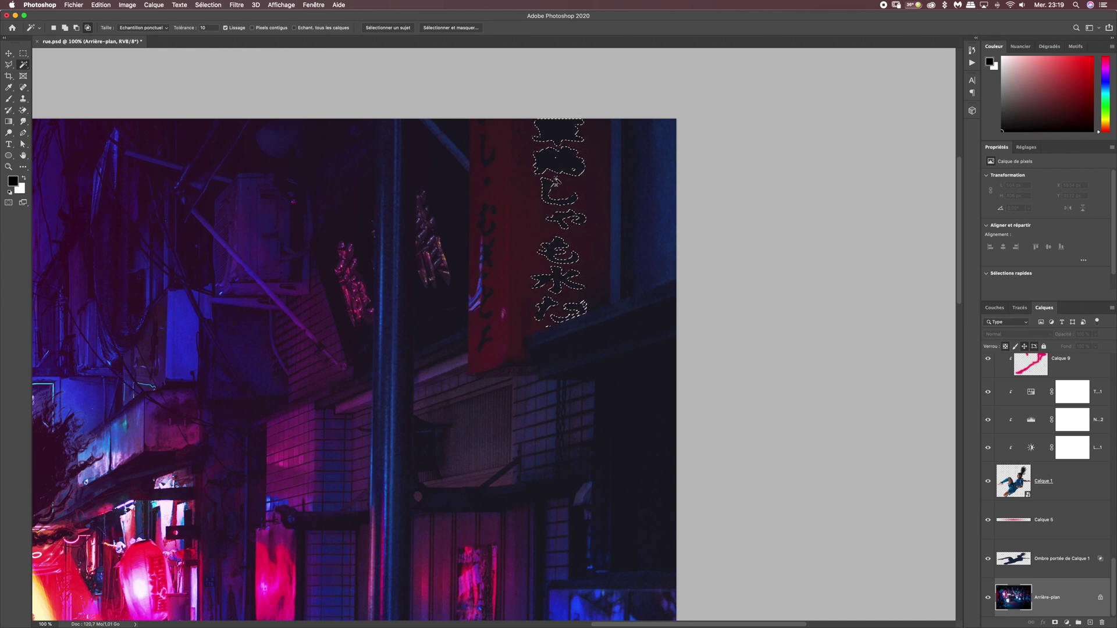
Smooth and slightly feather the wide sign's lettering selection in Select and Mask, and copy the characters onto a new layer.
{"action": "left_click", "coordinate": [438, 32]}
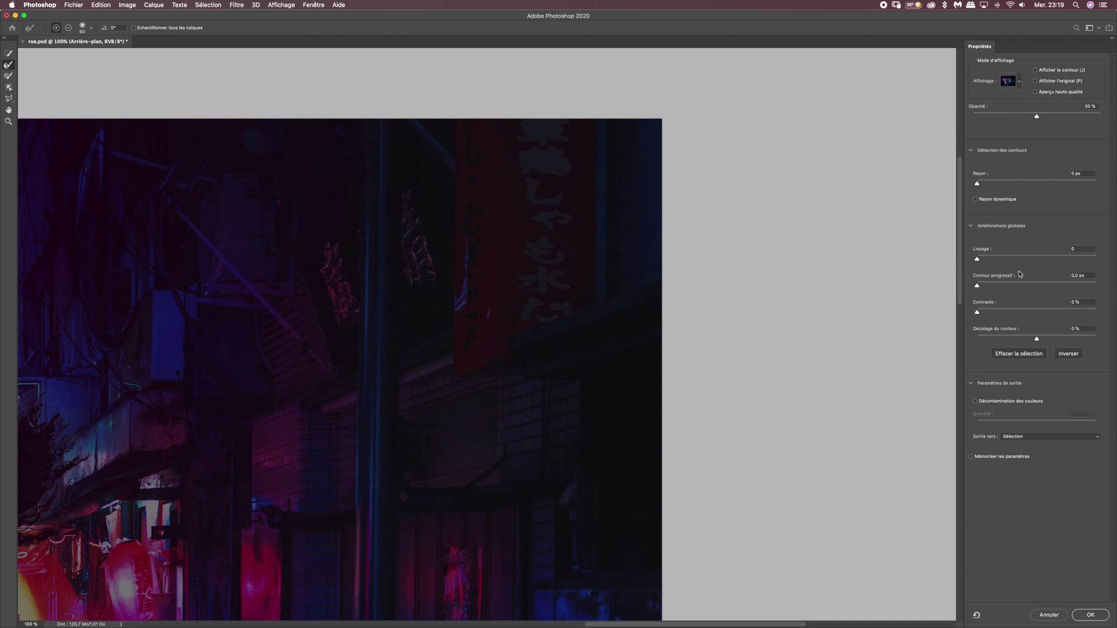
{"action": "left_click_drag", "start_coordinate": [979, 260], "coordinate": [988, 263]}
{"action": "left_click", "coordinate": [979, 285]}
{"action": "left_click", "coordinate": [1071, 277]}
{"action": "type", "text": "2"}
{"action": "key", "text": "Return"}
{"action": "key", "text": "Up"}
{"action": "left_click", "coordinate": [1090, 615]}
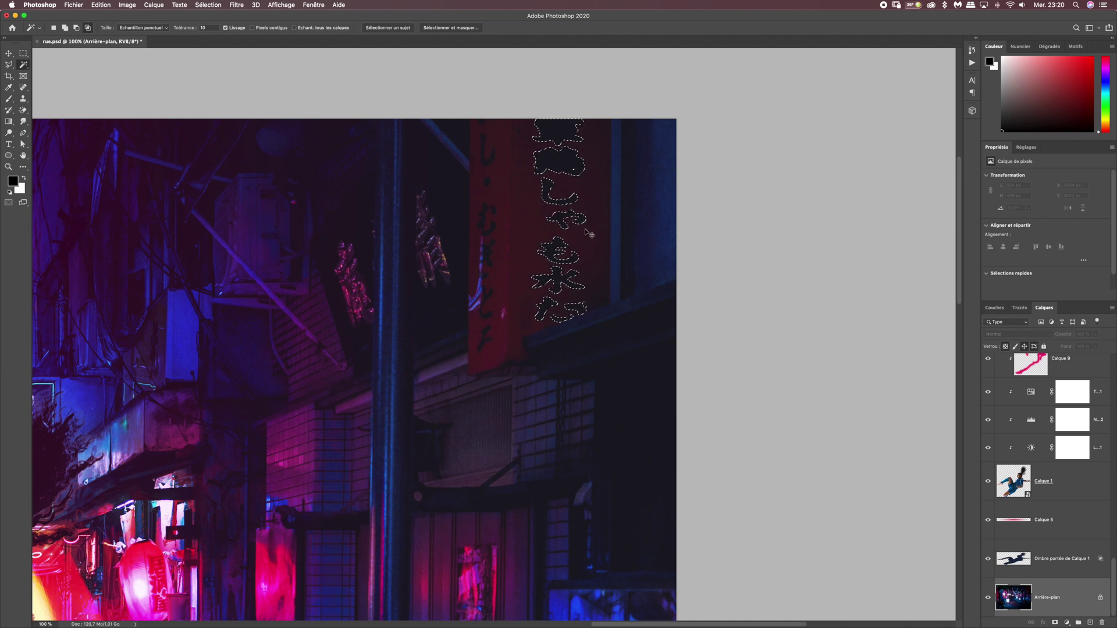
{"action": "key", "text": "super+j"}
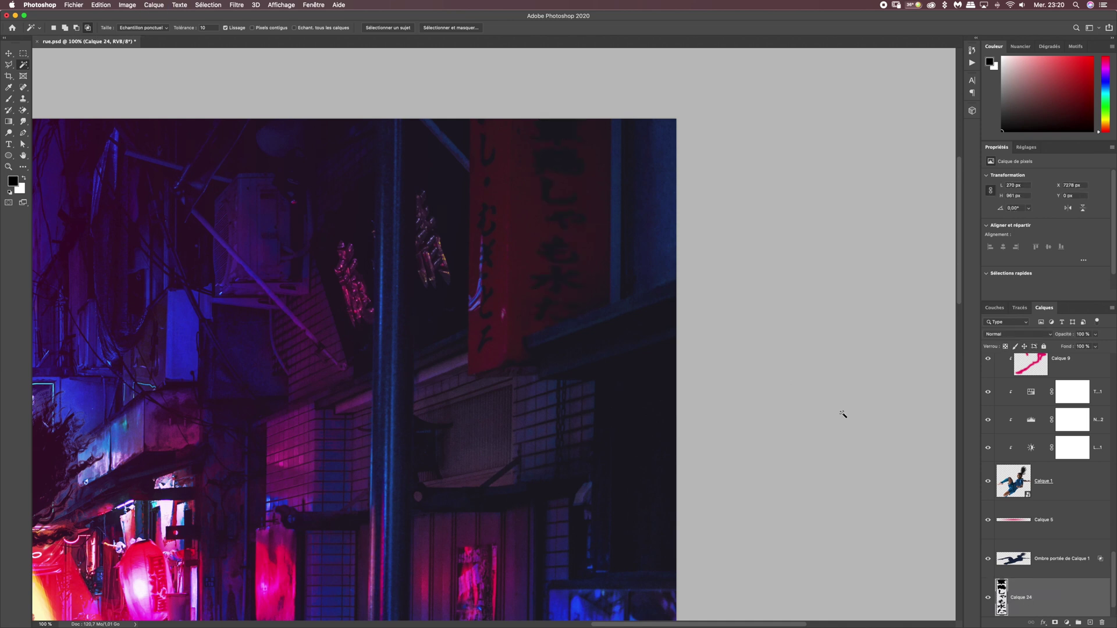
{"action": "scroll", "coordinate": [1113, 575], "scroll_direction": "down", "scroll_amount": 2}
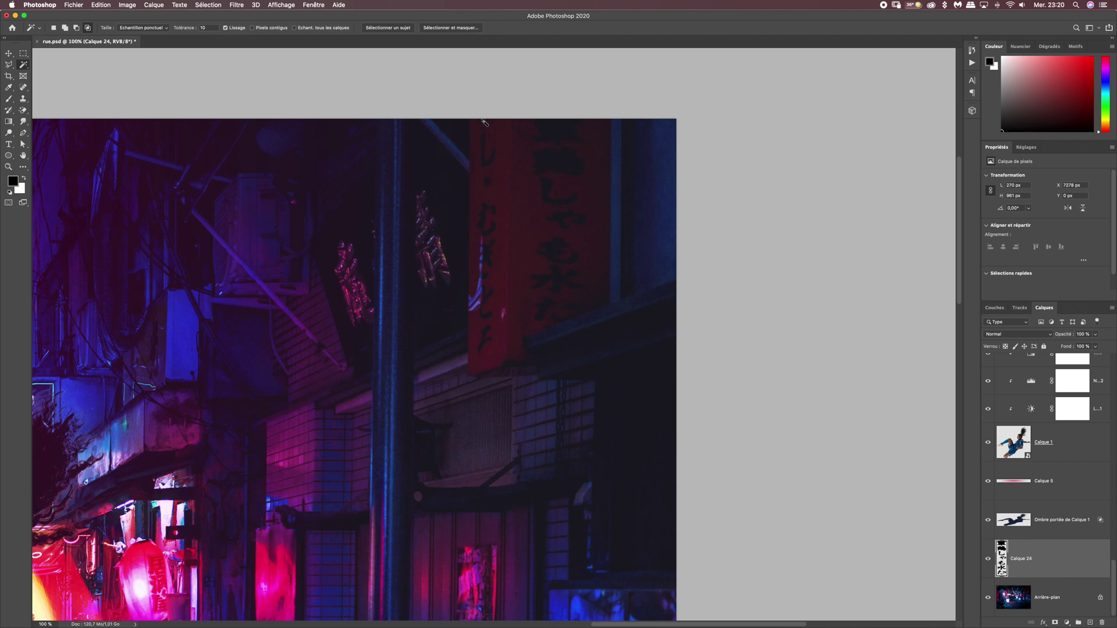
On the Arrière-plan layer, select the narrow red sign face's dark characters by intersecting a rectangular marquee with a non-contiguous Magic Wand selection.
{"action": "left_click", "coordinate": [1050, 598]}
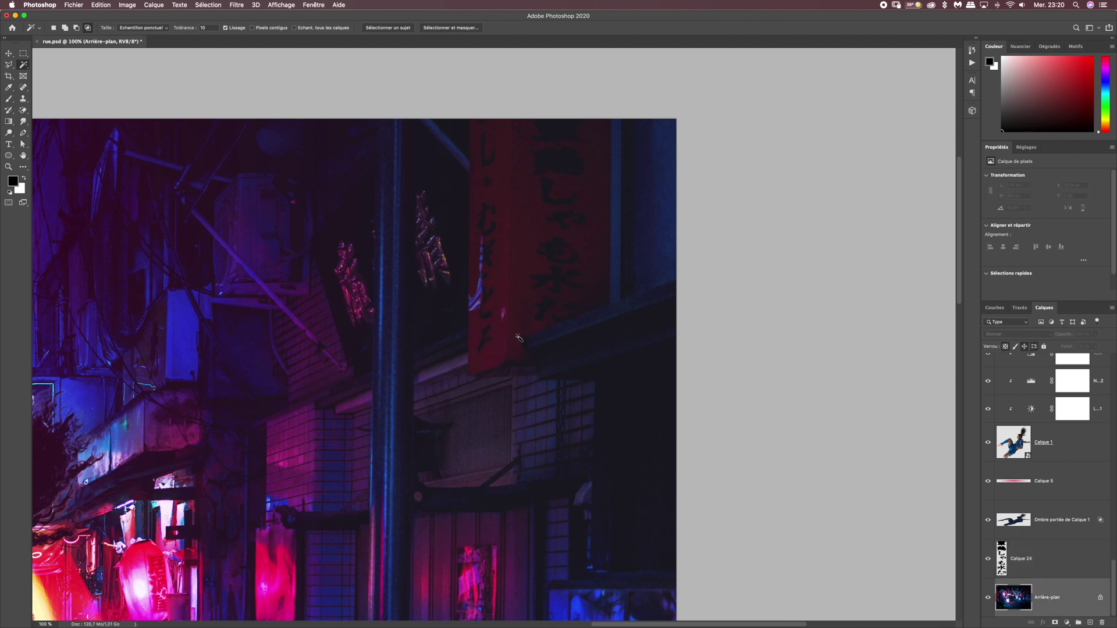
{"action": "right_click", "coordinate": [24, 55]}
{"action": "left_click", "coordinate": [64, 49]}
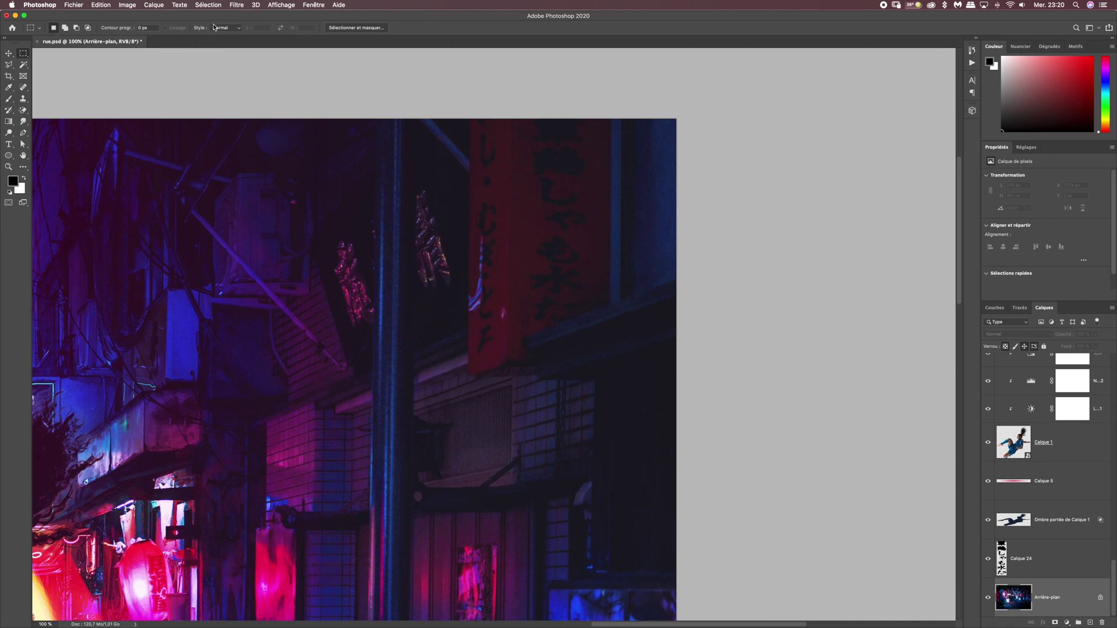
{"action": "left_click_drag", "start_coordinate": [474, 111], "coordinate": [499, 357]}
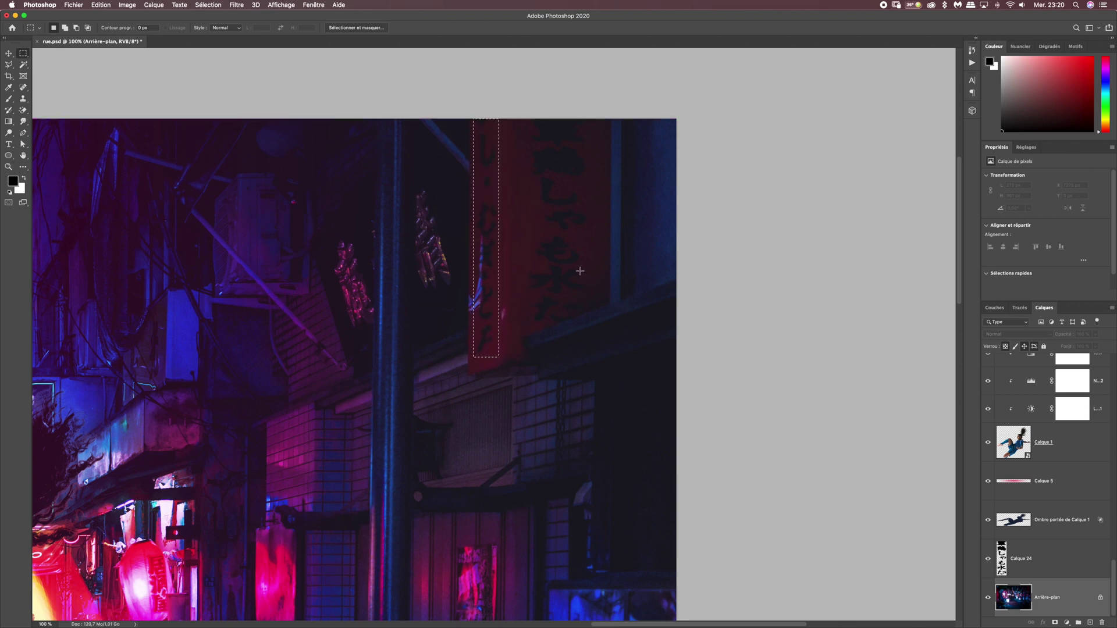
{"action": "left_click", "coordinate": [23, 64]}
{"action": "left_click", "coordinate": [58, 81]}
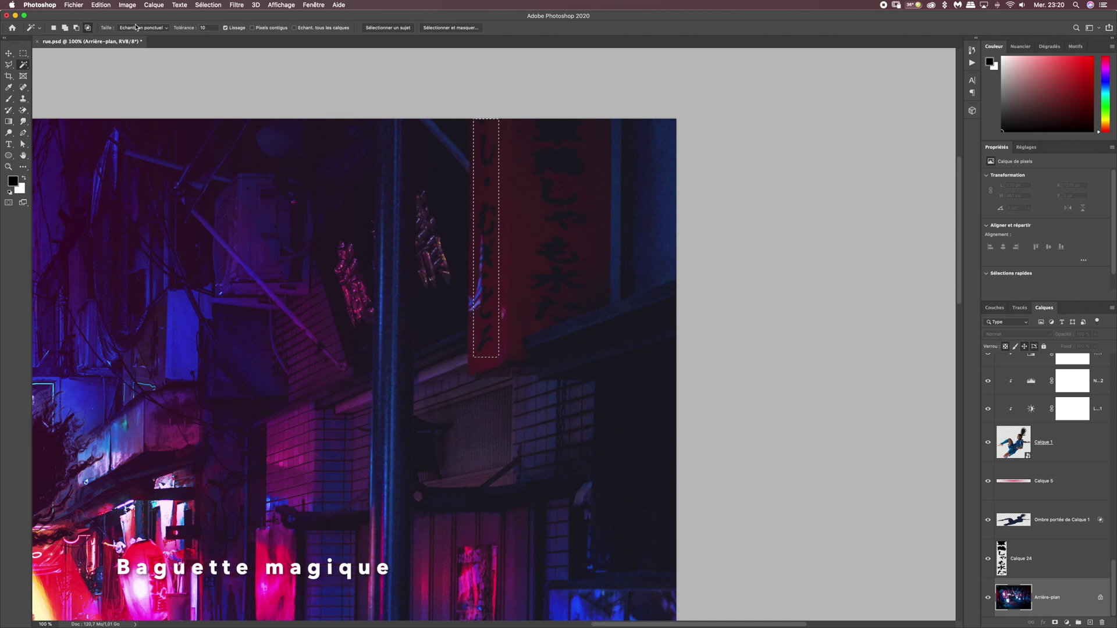
{"action": "left_click", "coordinate": [253, 28]}
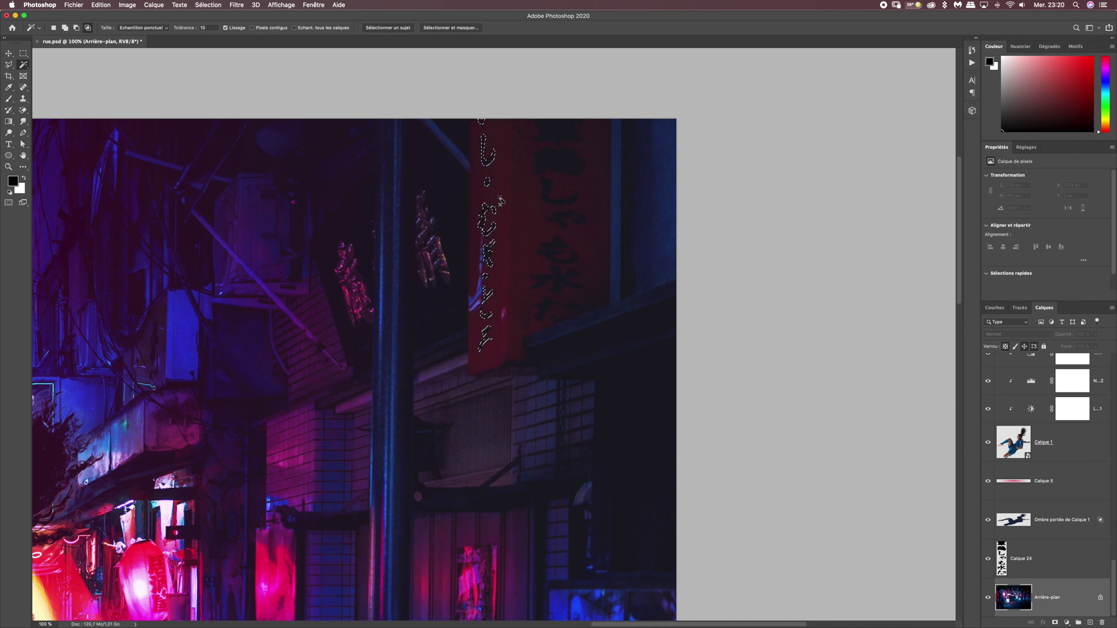
Refine the narrow sign's lettering selection with smoothing 5 and feather 3 px, and copy the characters onto a new layer.
{"action": "left_click", "coordinate": [445, 27]}
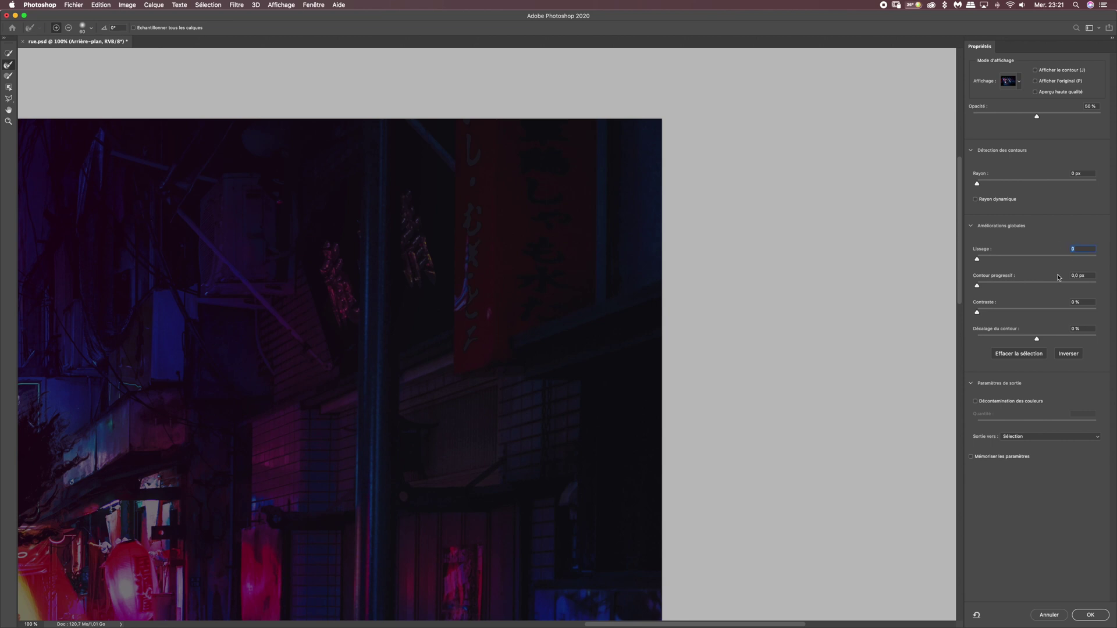
{"action": "type", "text": "5"}
{"action": "key", "text": "Tab"}
{"action": "type", "text": "3"}
{"action": "key", "text": "Return"}
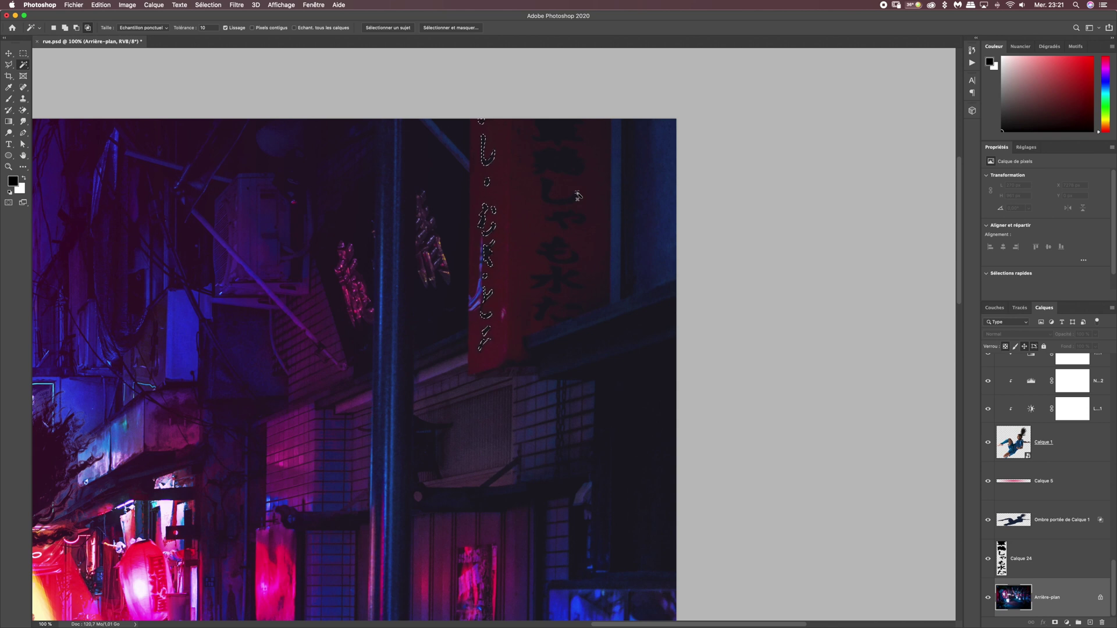
{"action": "key", "text": "super+j"}
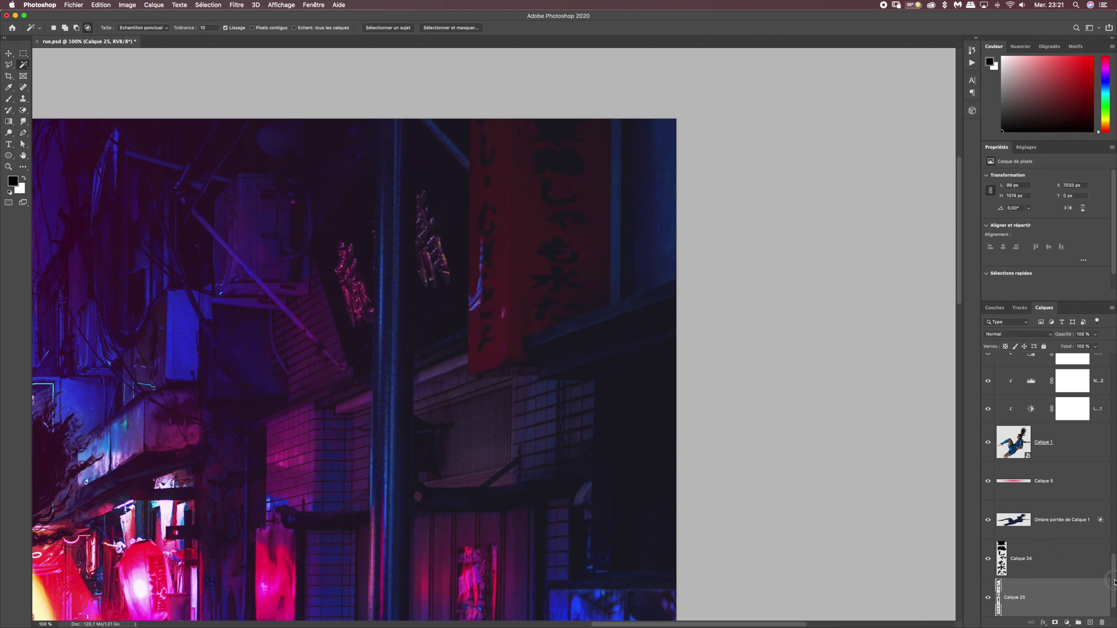
{"action": "scroll", "coordinate": [1113, 582], "scroll_direction": "down", "scroll_amount": 1}
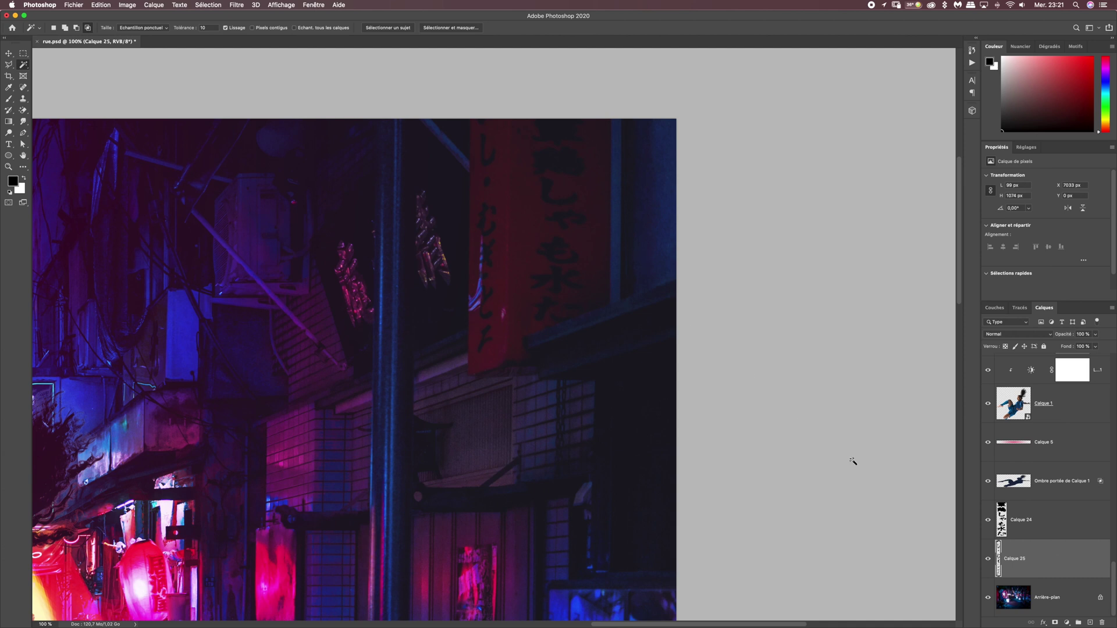
Display the library of preset layer styles for the narrow sign's lettering layer.
{"action": "left_click", "coordinate": [1044, 622]}
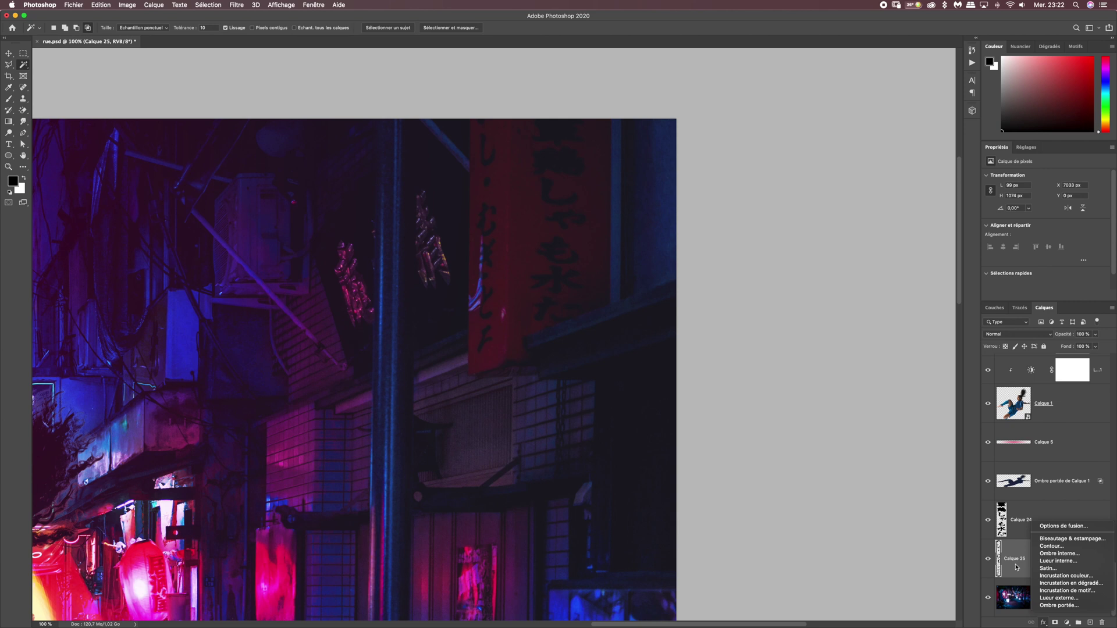
{"action": "key", "text": "Escape"}
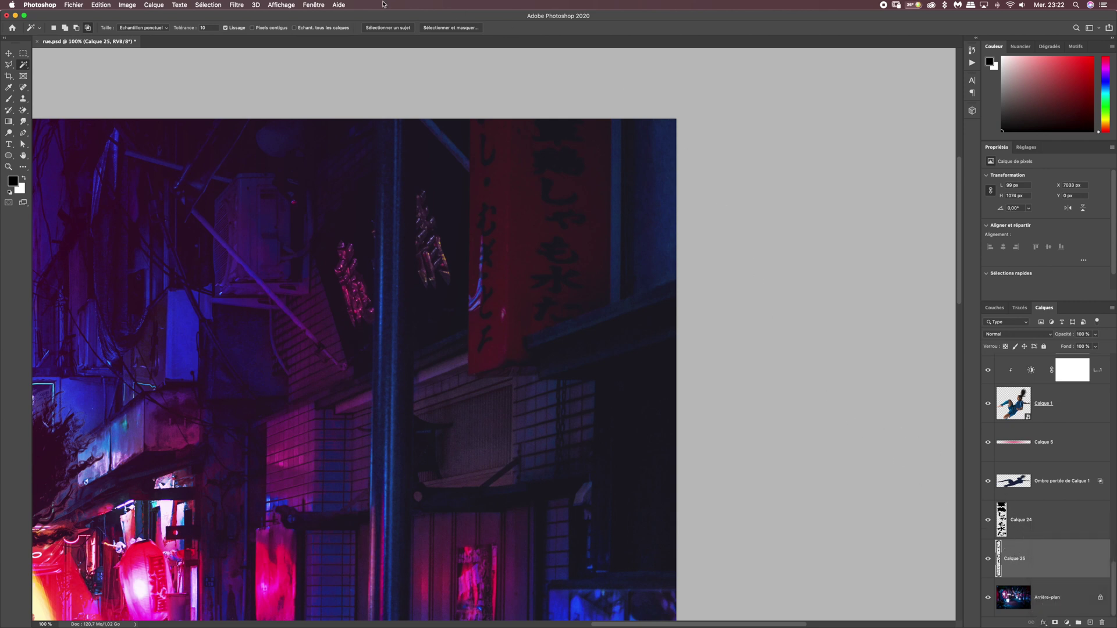
{"action": "left_click", "coordinate": [314, 5]}
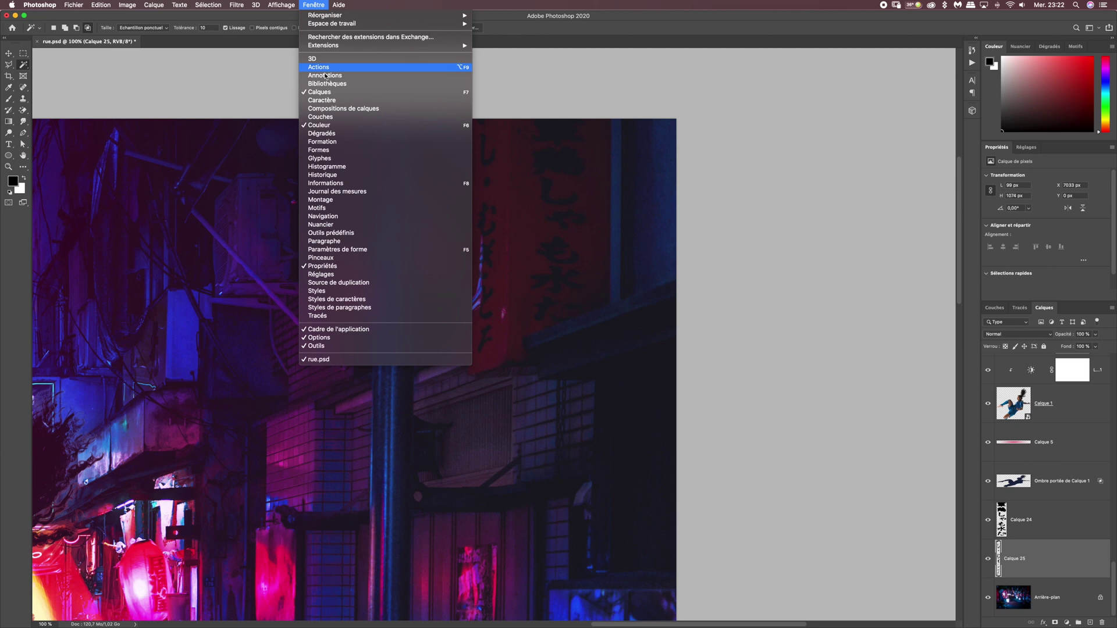
{"action": "left_click", "coordinate": [357, 292]}
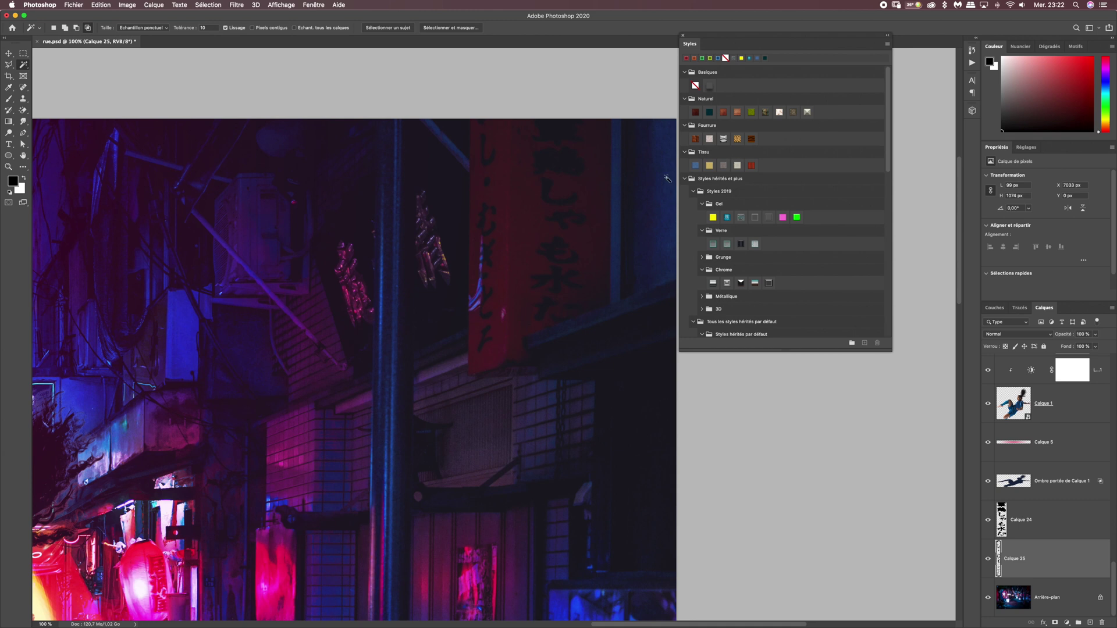
Try several Gel, Verre and Tissu style presets on the narrow sign's lettering layer and clear the style again.
{"action": "left_click", "coordinate": [727, 218]}
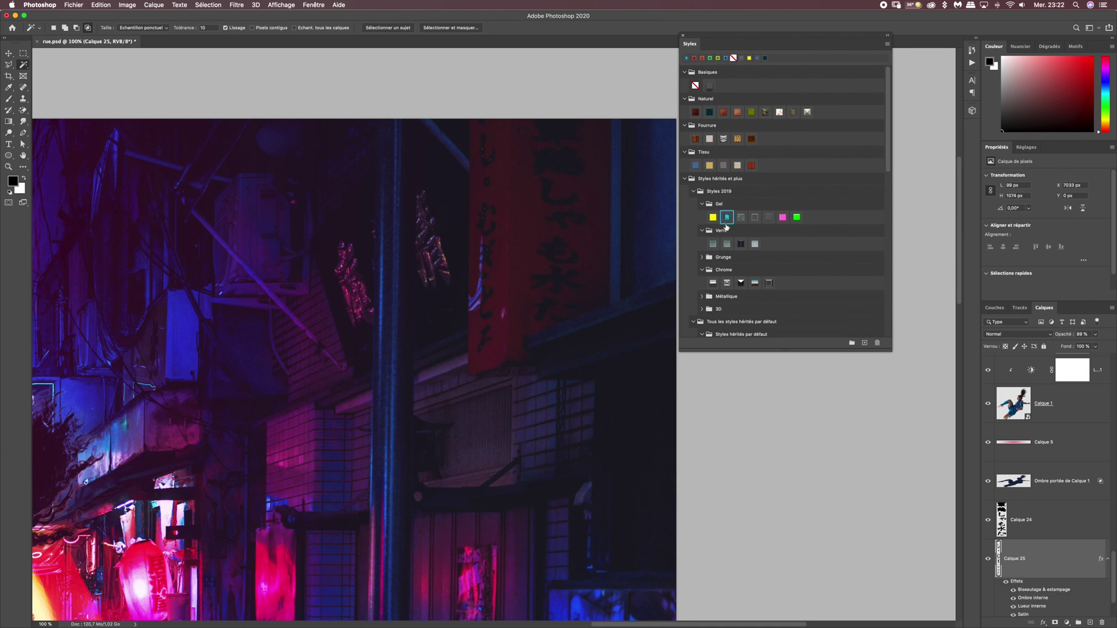
{"action": "left_click", "coordinate": [714, 244]}
{"action": "left_click", "coordinate": [781, 217]}
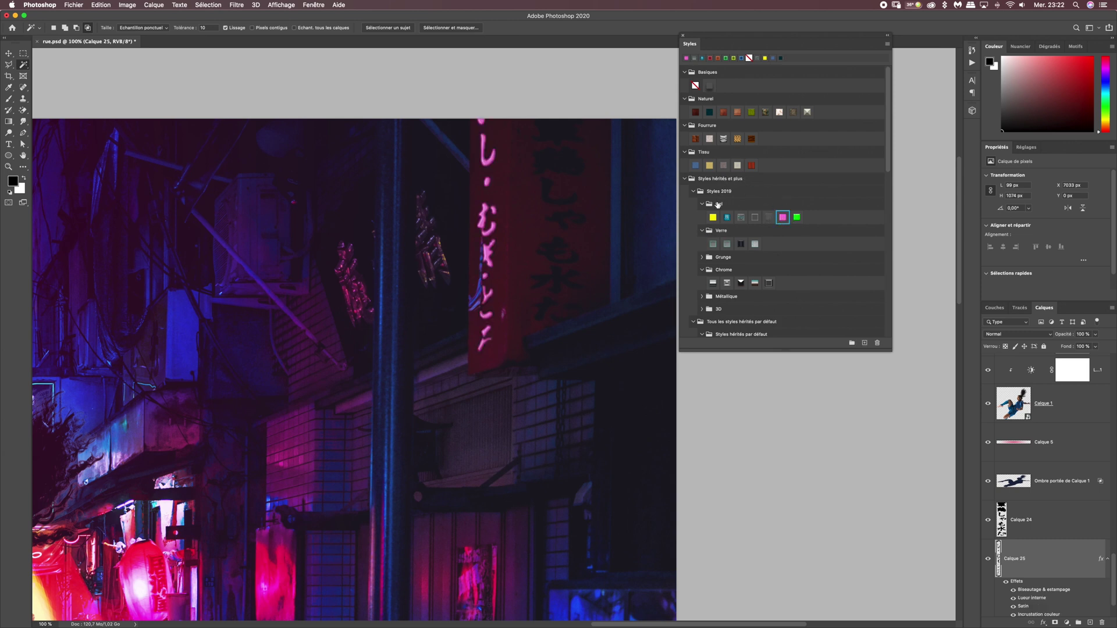
{"action": "left_click", "coordinate": [713, 217]}
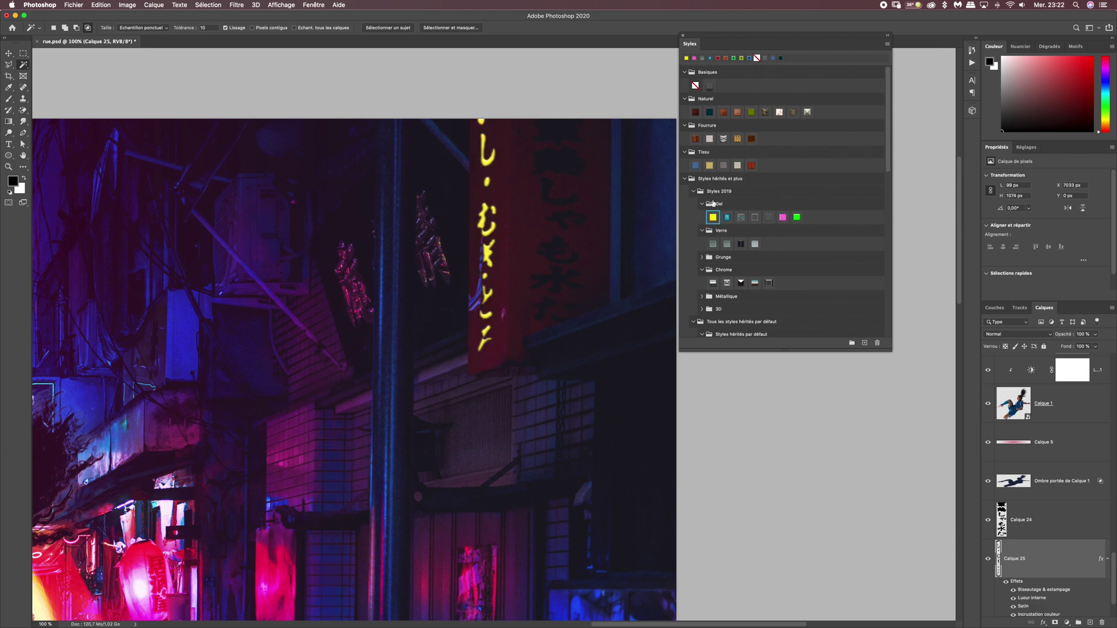
{"action": "left_click", "coordinate": [695, 165]}
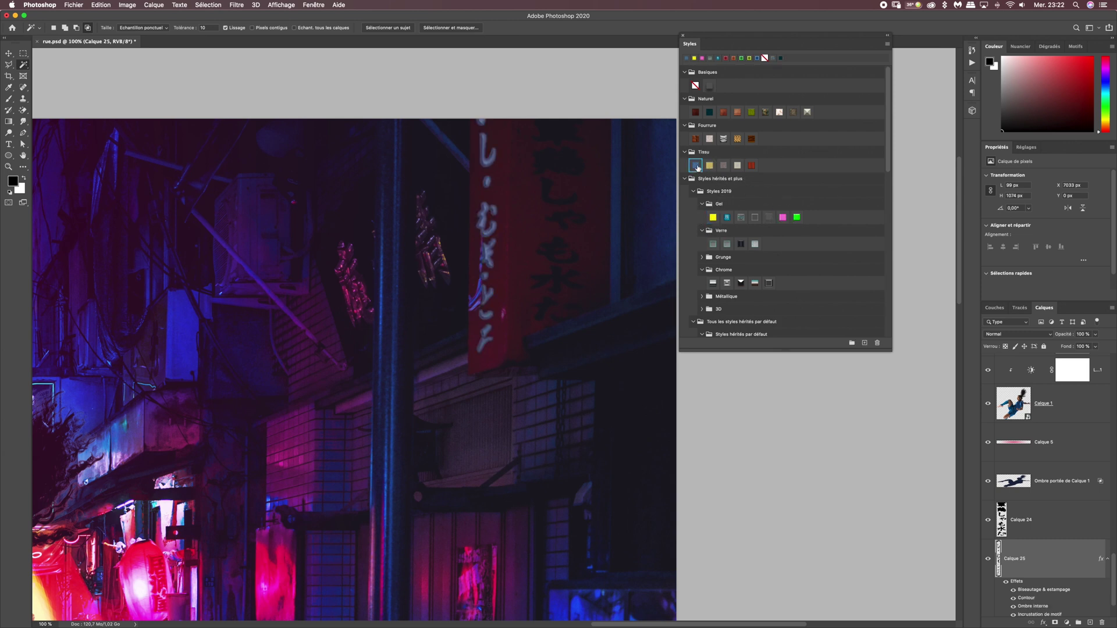
{"action": "left_click", "coordinate": [696, 86]}
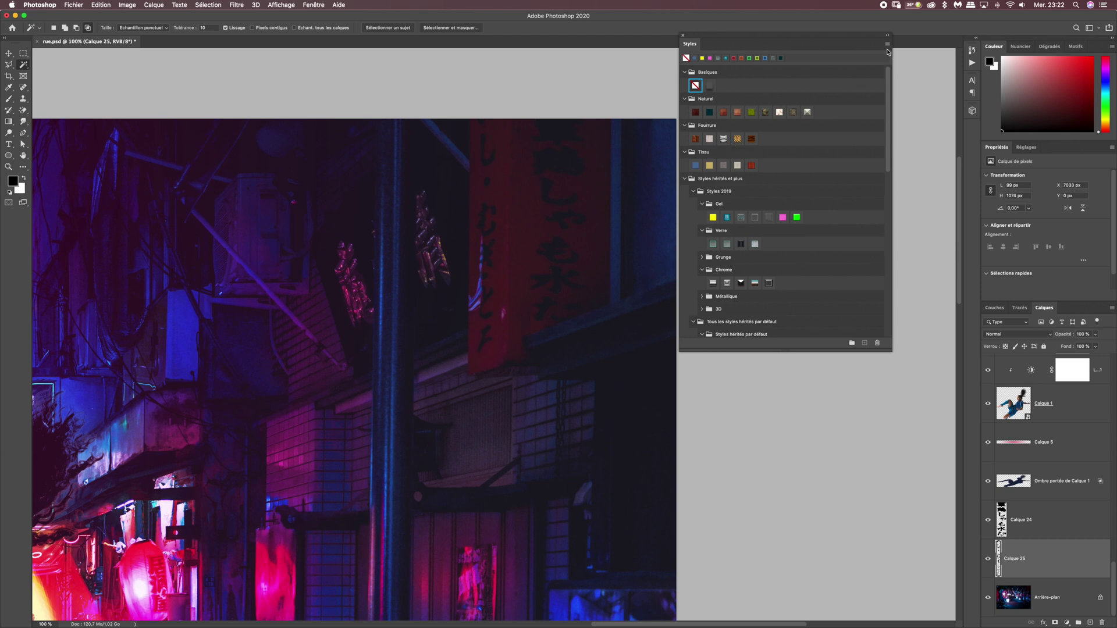
Import the Neon 5 colors.asl preset file from the Neon_style folder into the layer style library.
{"action": "left_click", "coordinate": [887, 44]}
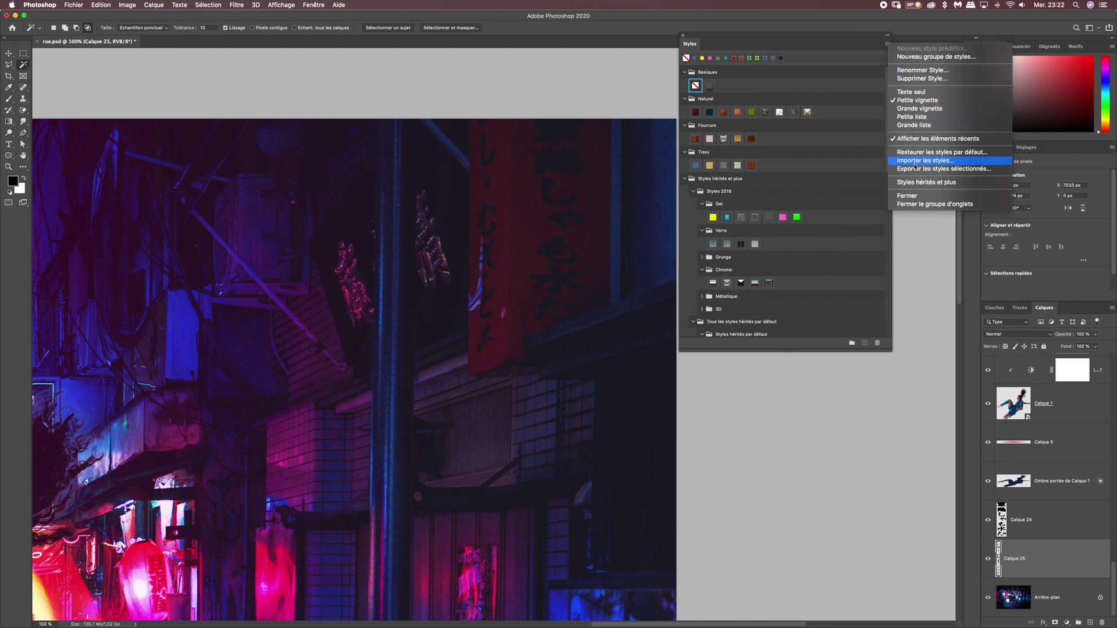
{"action": "left_click", "coordinate": [919, 161]}
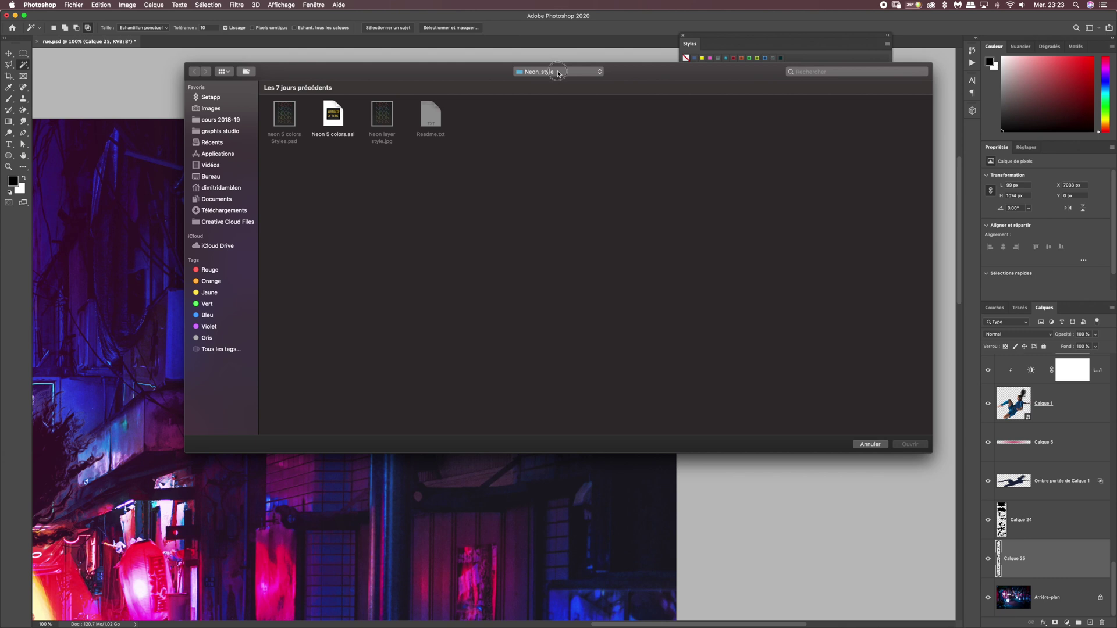
{"action": "left_click", "coordinate": [560, 72]}
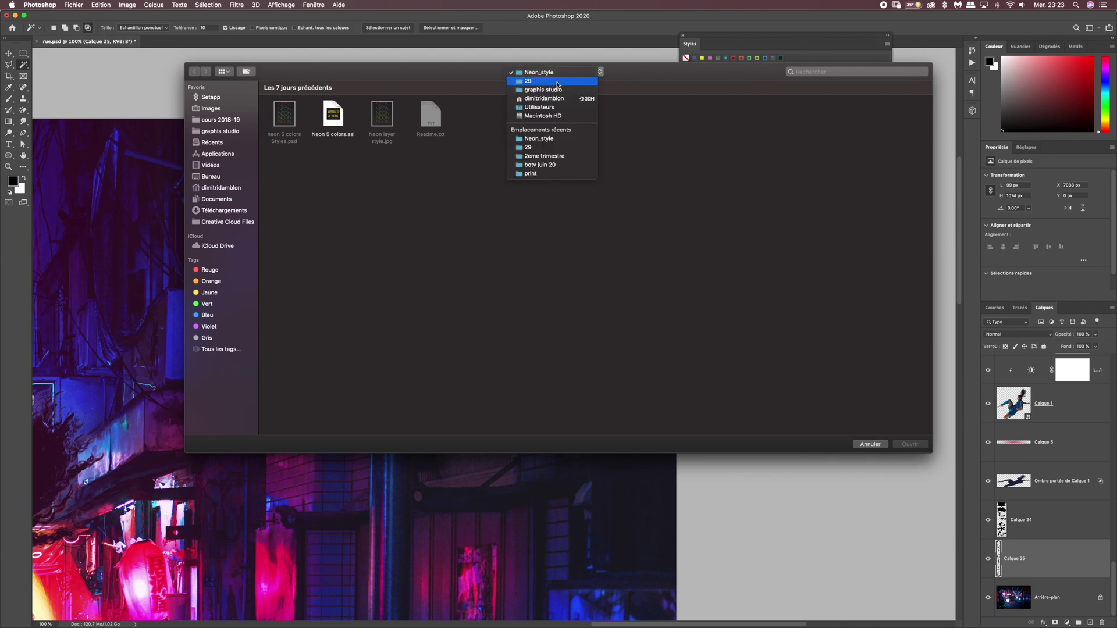
{"action": "left_click", "coordinate": [429, 205]}
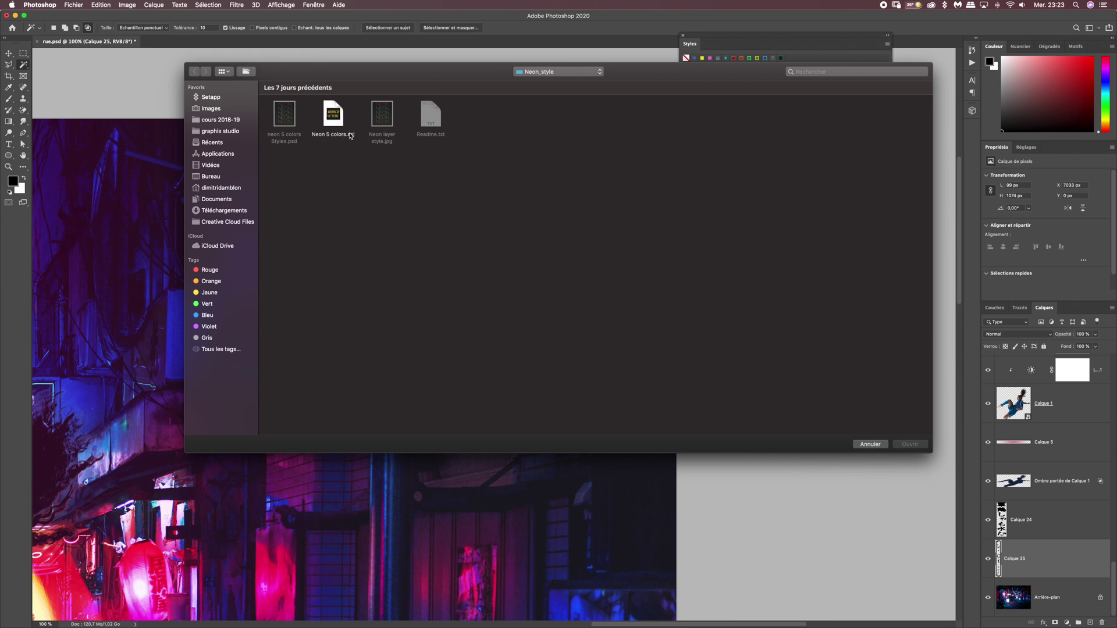
{"action": "left_click", "coordinate": [351, 136]}
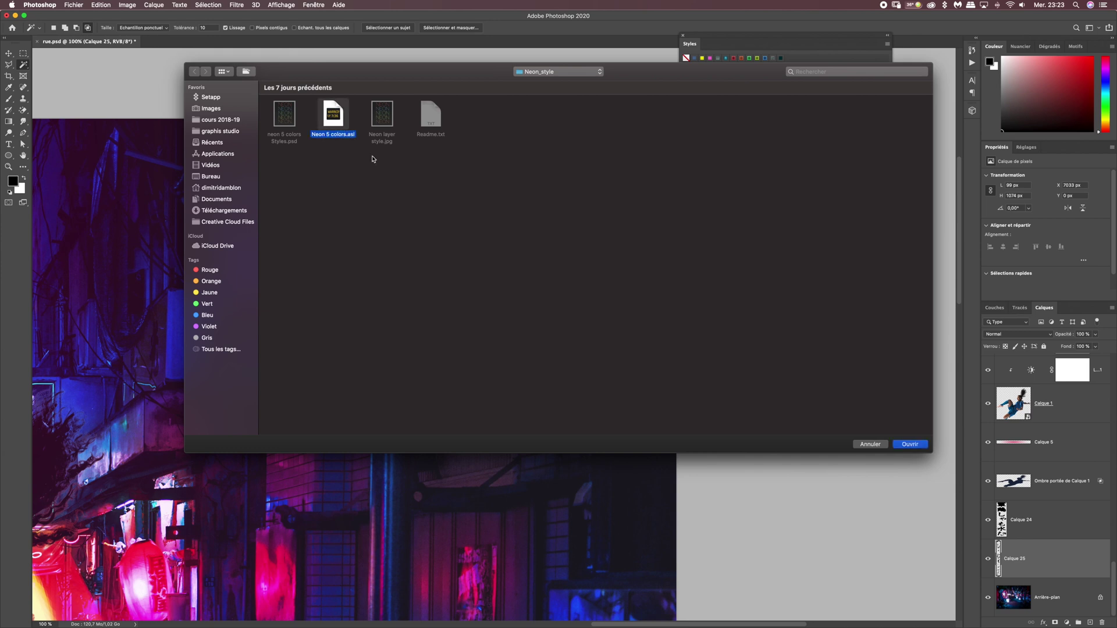
{"action": "left_click", "coordinate": [910, 441]}
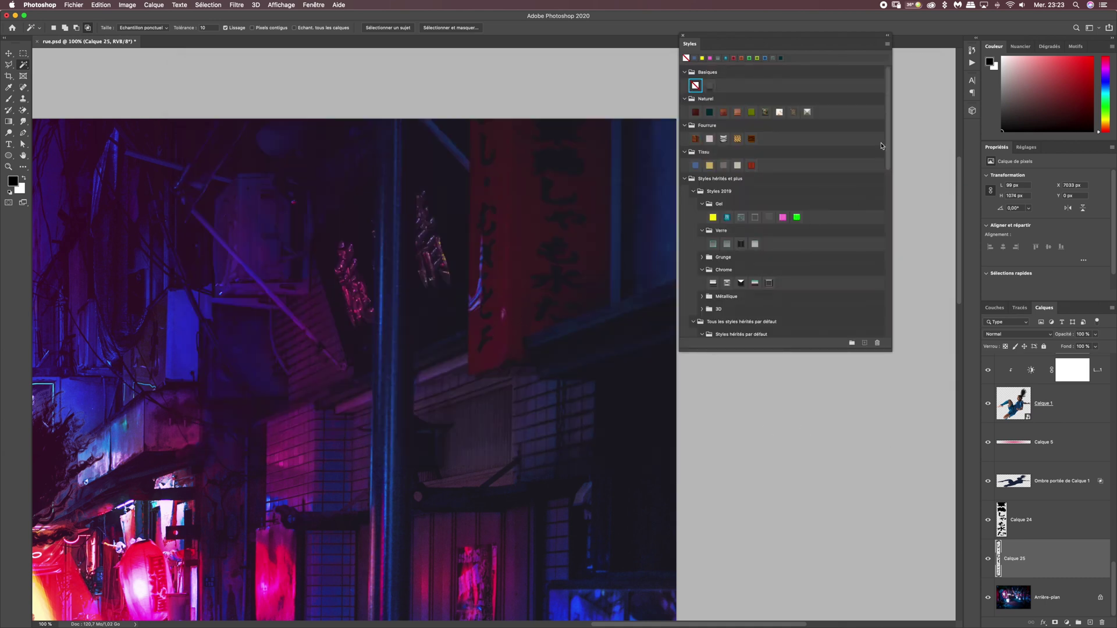
Apply the red preset from the Neon 5 colors style group to the wide sign's lettering layer, Calque 24.
{"action": "left_click_drag", "start_coordinate": [889, 126], "coordinate": [881, 312]}
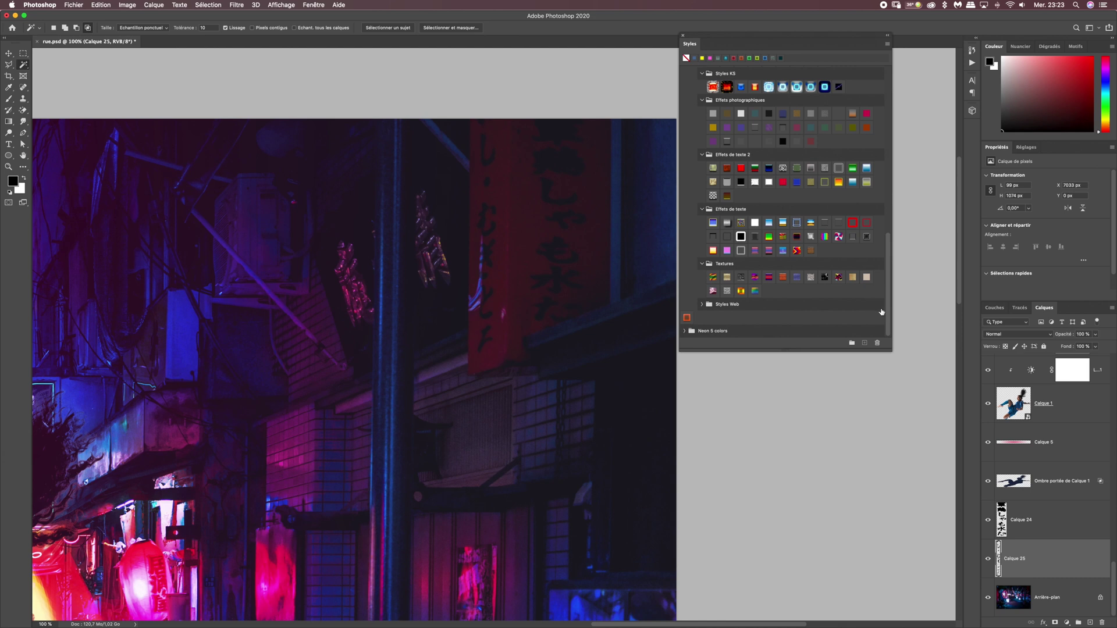
{"action": "left_click", "coordinate": [684, 332]}
{"action": "scroll", "coordinate": [883, 318], "scroll_direction": "down", "scroll_amount": 1}
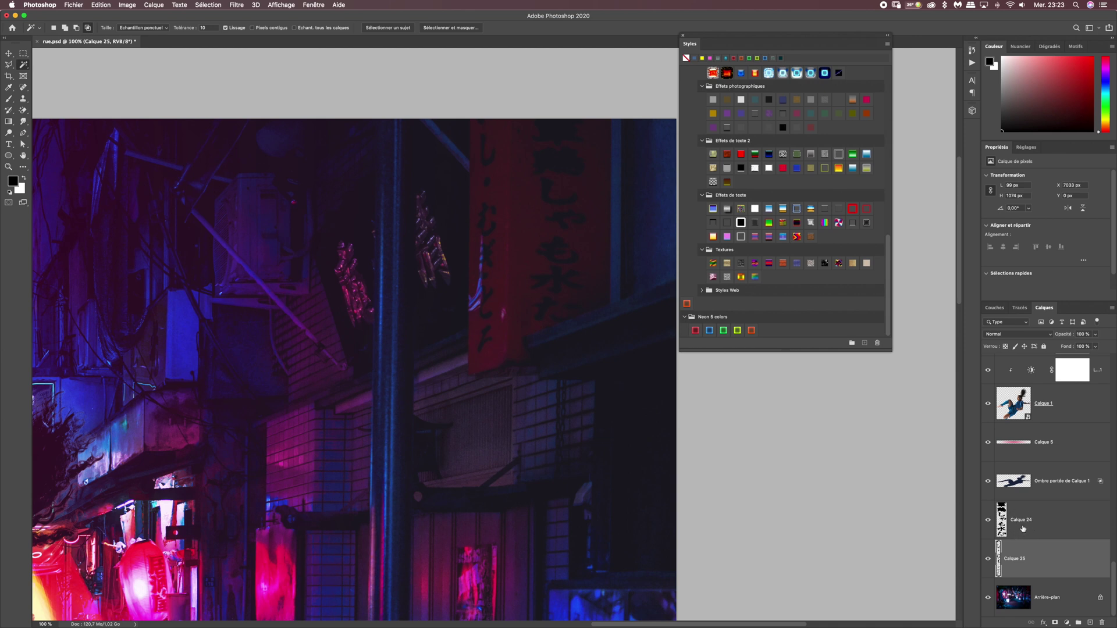
{"action": "left_click", "coordinate": [1001, 504]}
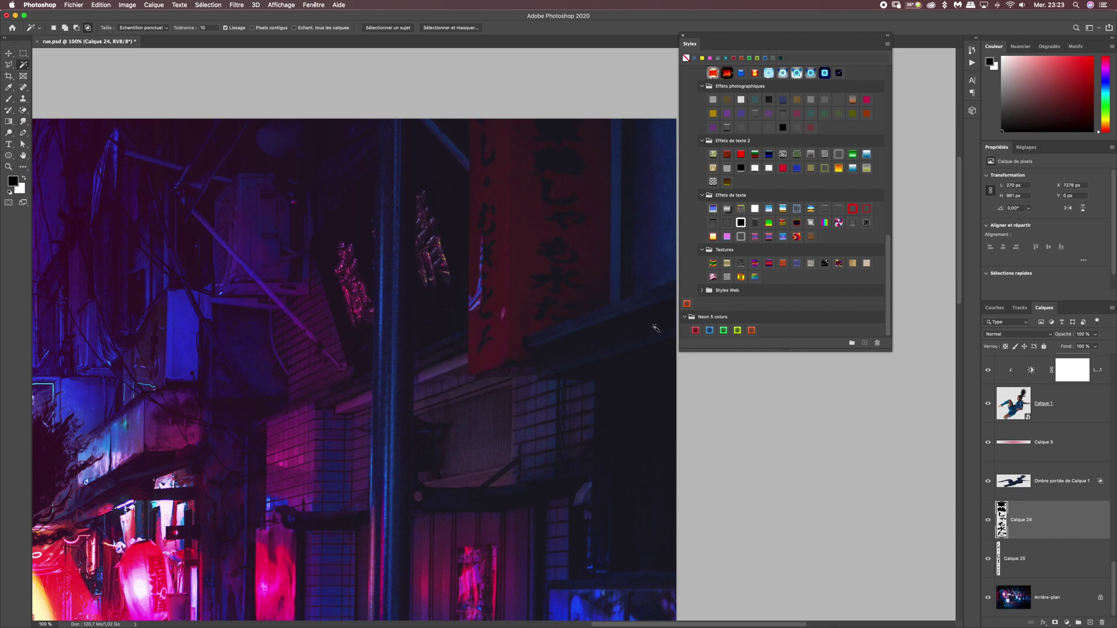
{"action": "left_click", "coordinate": [696, 331]}
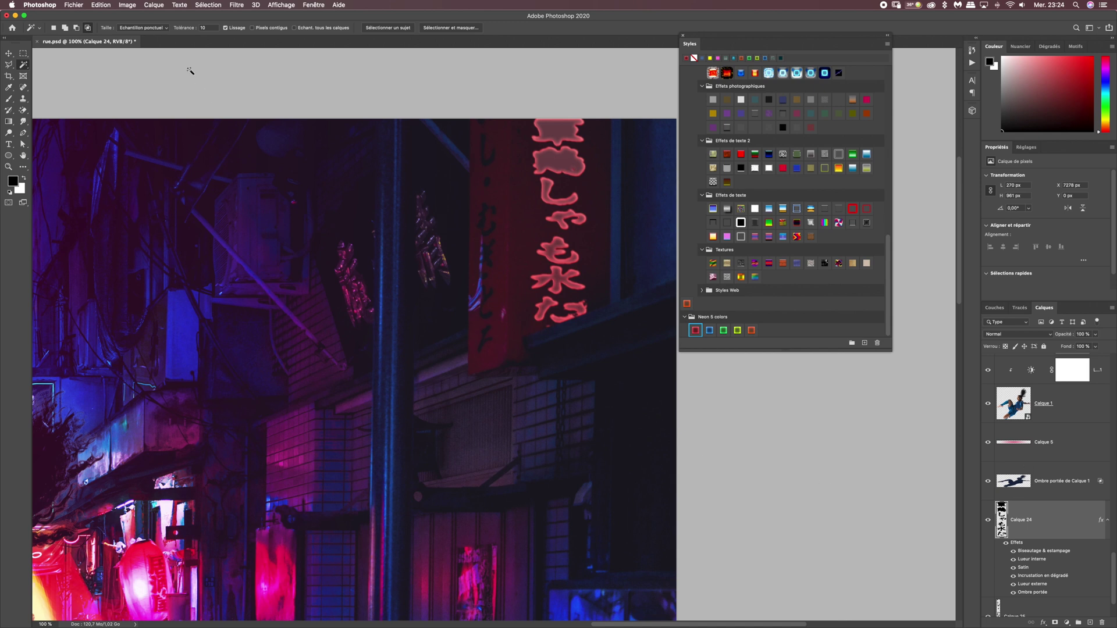
Scale the layer effects of the wide sign's lettering to 1000 %.
{"action": "left_click", "coordinate": [154, 5]}
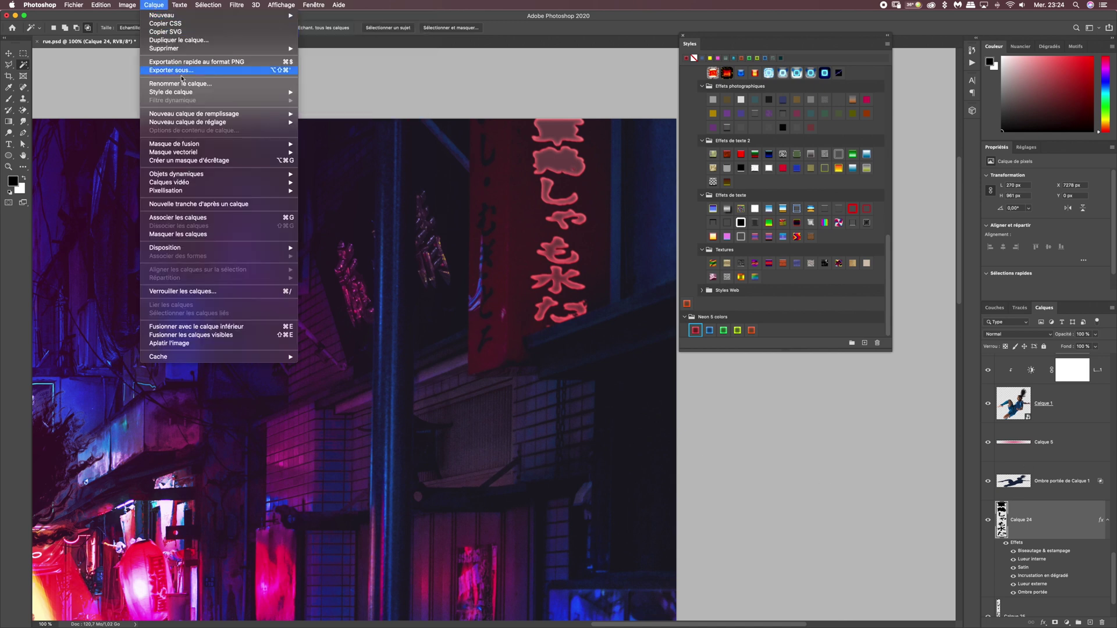
{"action": "mouse_move", "coordinate": [274, 92]}
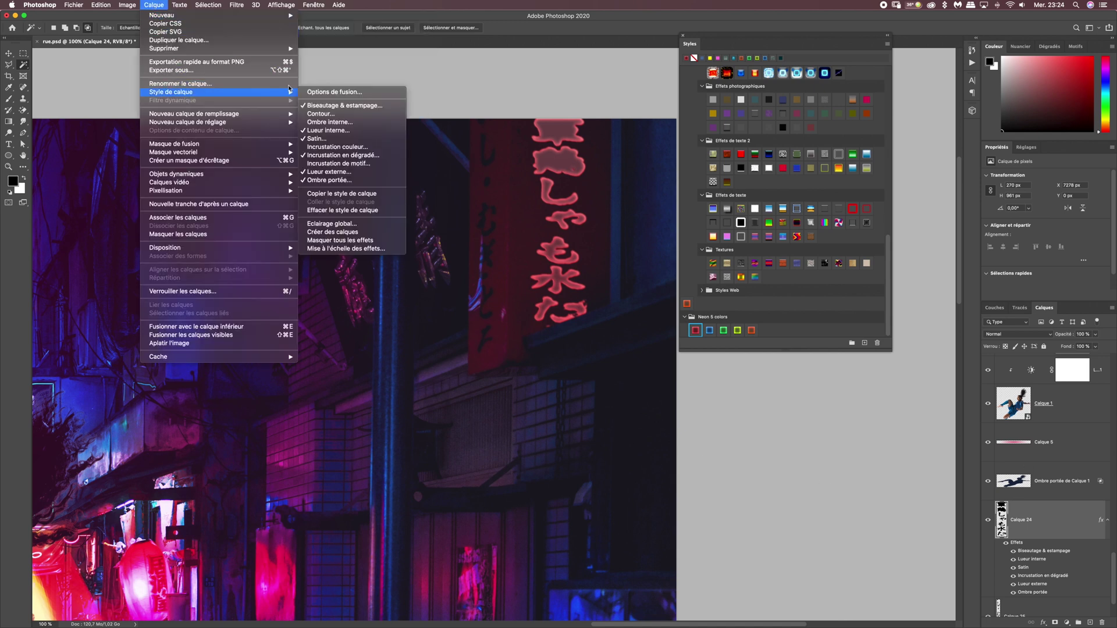
{"action": "left_click", "coordinate": [349, 249]}
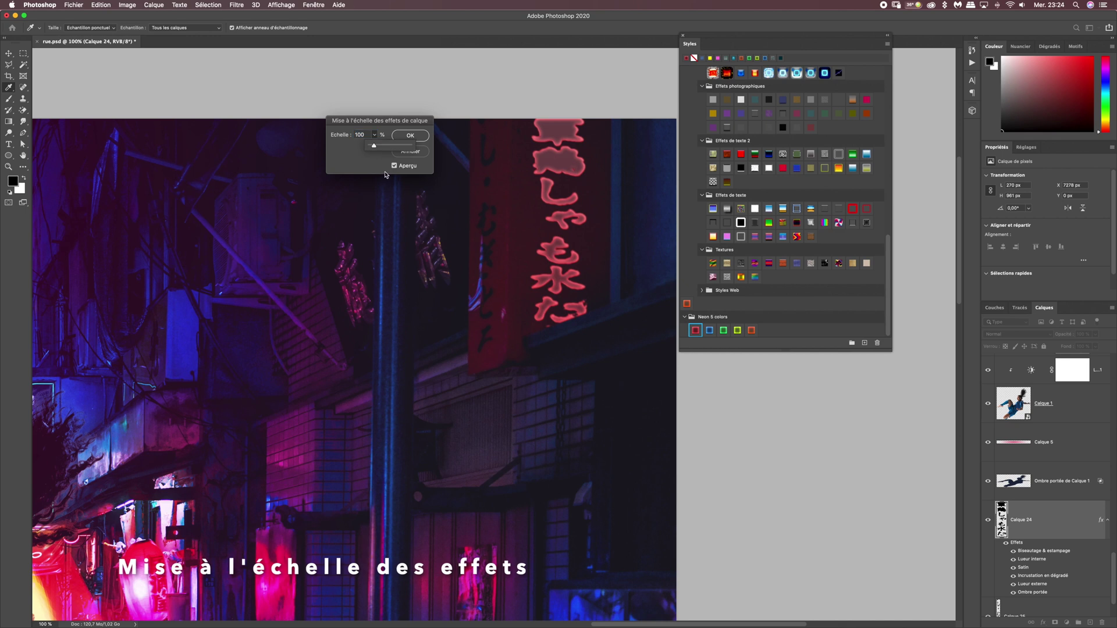
{"action": "left_click", "coordinate": [374, 138]}
{"action": "left_click_drag", "start_coordinate": [374, 145], "coordinate": [422, 152]}
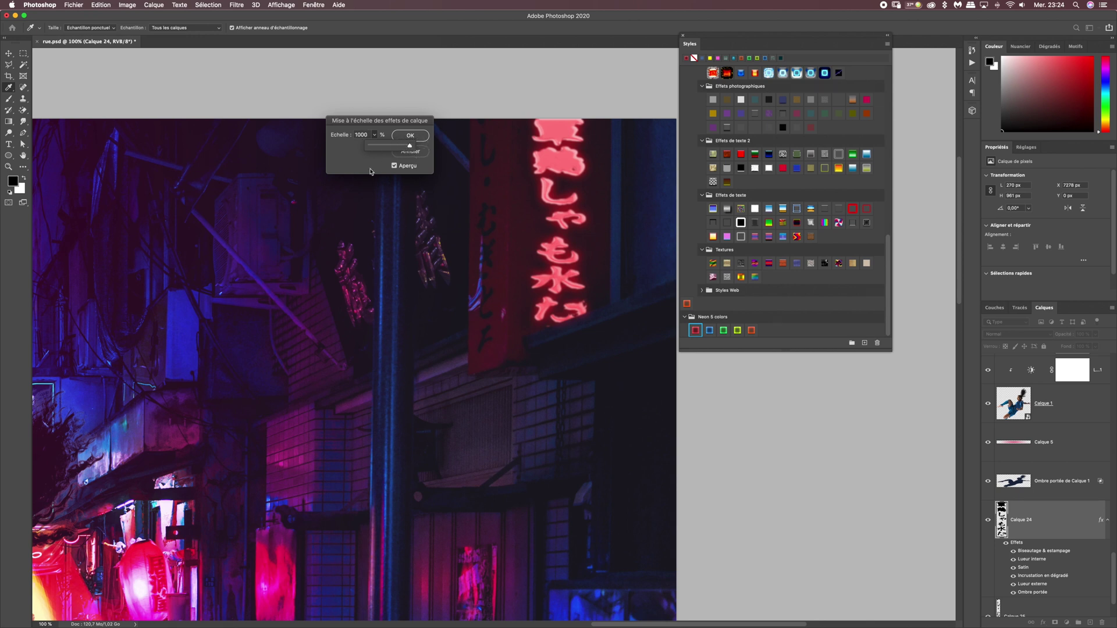
{"action": "left_click", "coordinate": [410, 135]}
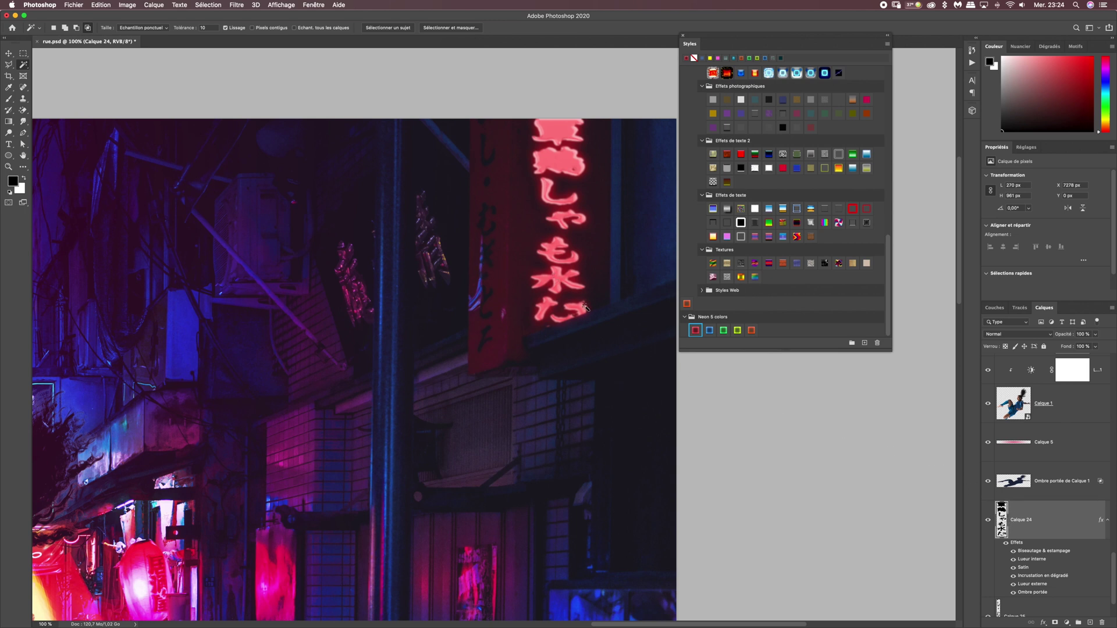
Move a copy of Calque 24's effects onto the narrow sign's lettering layer, Calque 25, and compare the wide lettering with its effects off and on.
{"action": "scroll", "coordinate": [1112, 573], "scroll_direction": "down", "scroll_amount": 2}
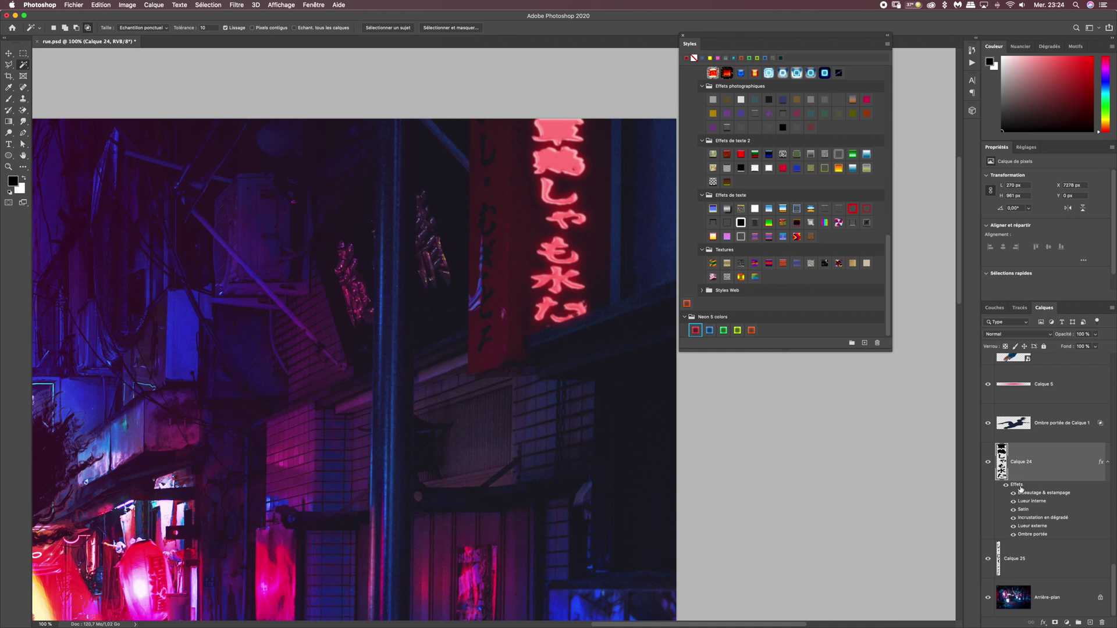
{"action": "left_click_drag", "start_coordinate": [1017, 486], "coordinate": [1022, 567]}
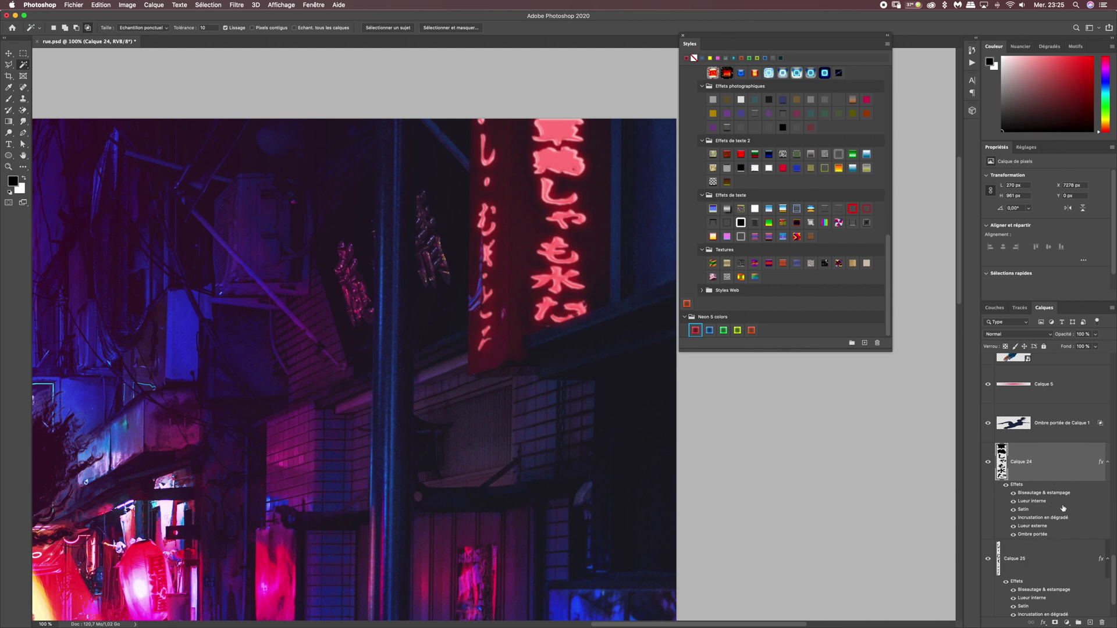
{"action": "left_click", "coordinate": [1006, 486]}
{"action": "left_click", "coordinate": [1006, 487]}
{"action": "left_click", "coordinate": [1006, 486]}
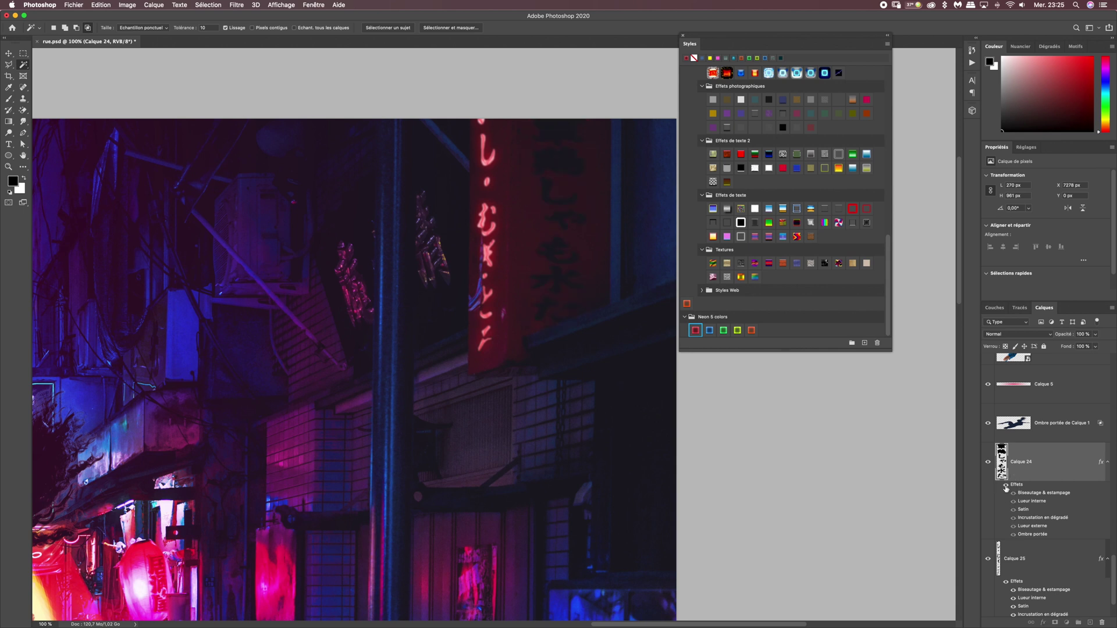
{"action": "left_click", "coordinate": [1006, 486]}
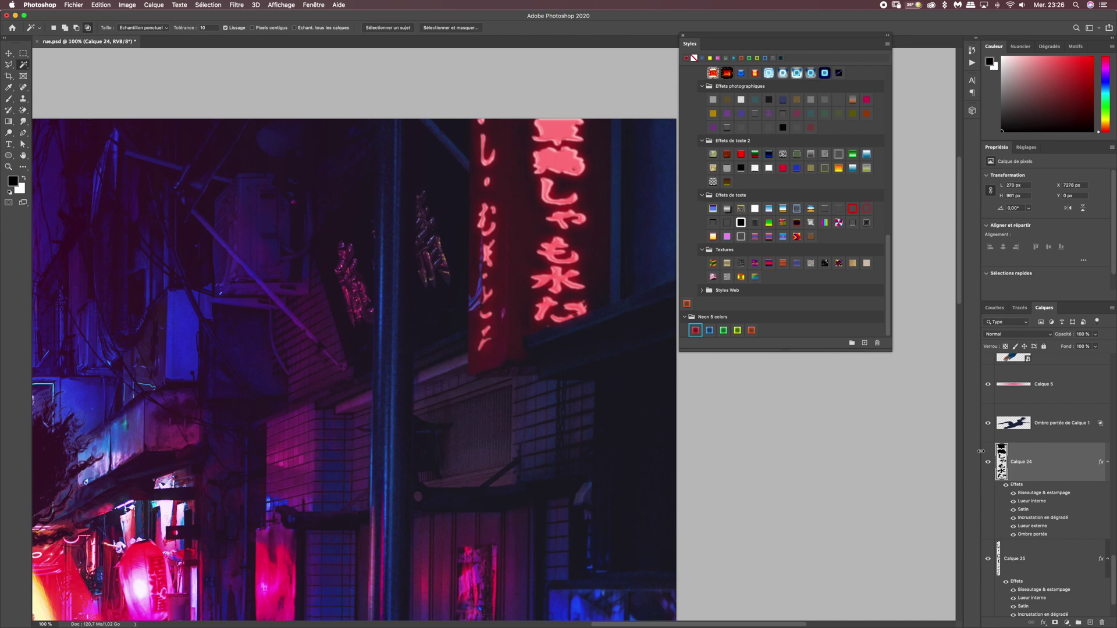
On a new layer above Calque 24, draw a radial gradient outward from the wide sign's lettering in the bright red sampled from the street lantern.
{"action": "key", "text": "super+minus"}
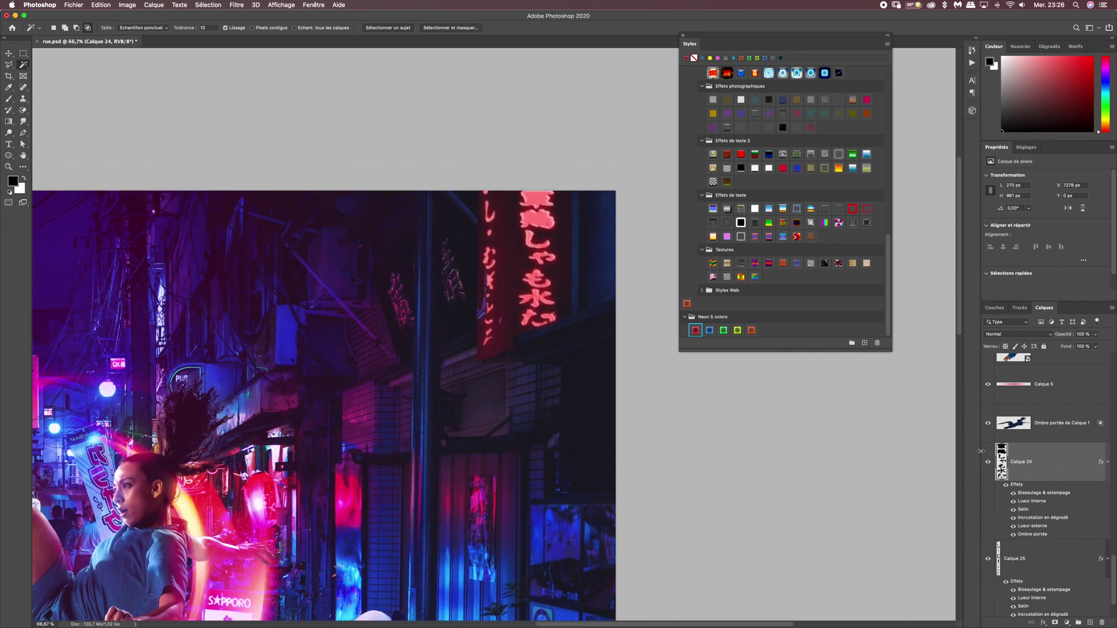
{"action": "left_click", "coordinate": [1088, 623]}
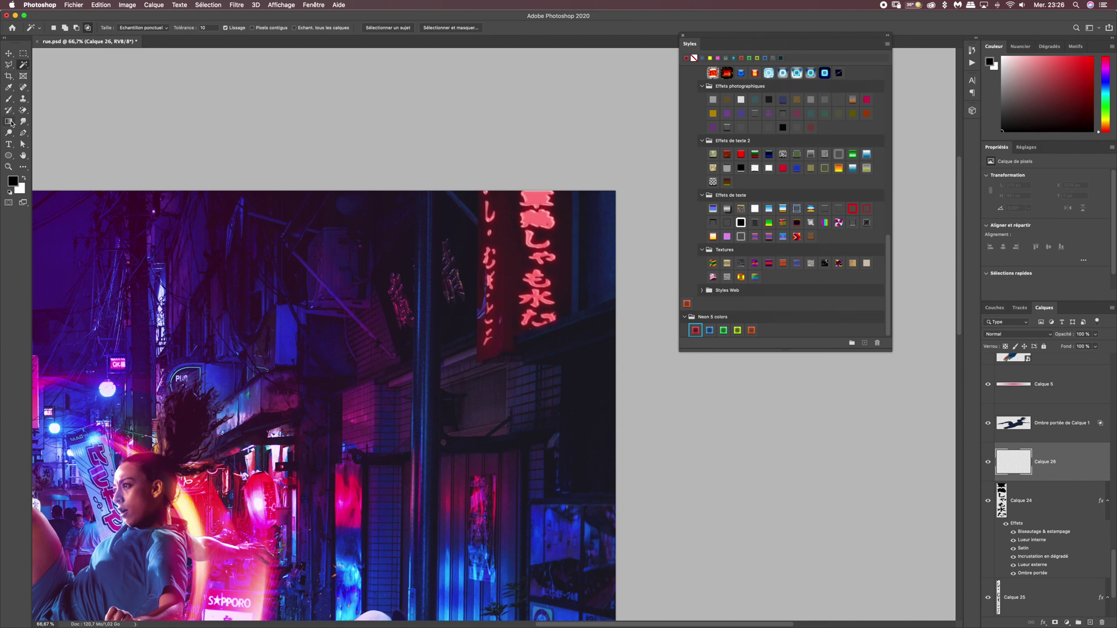
{"action": "left_click", "coordinate": [10, 122]}
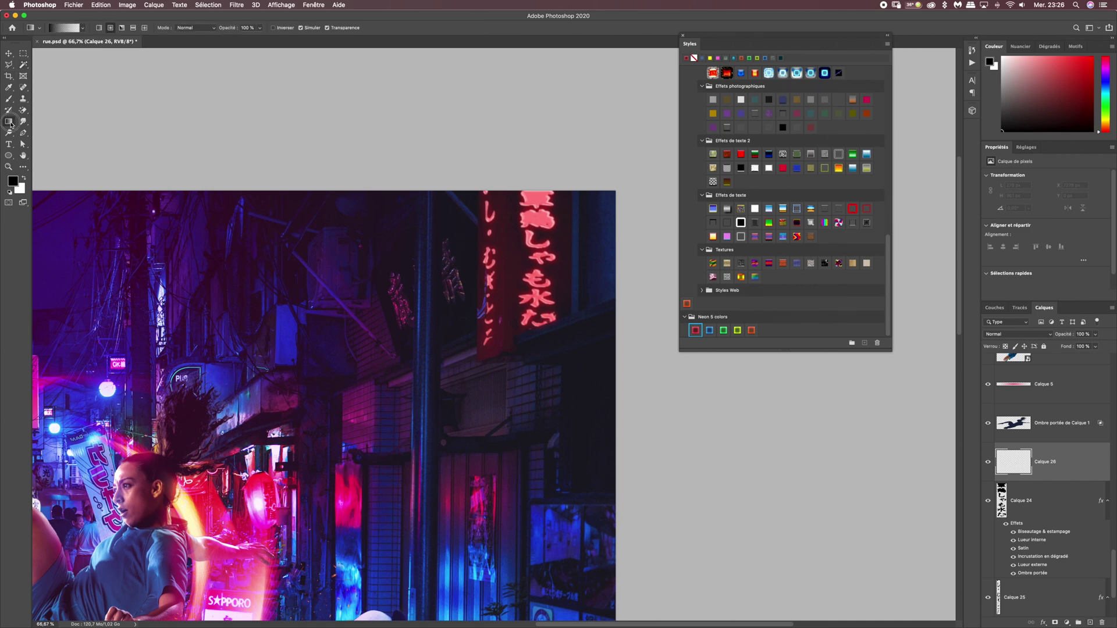
{"action": "left_click", "coordinate": [83, 29]}
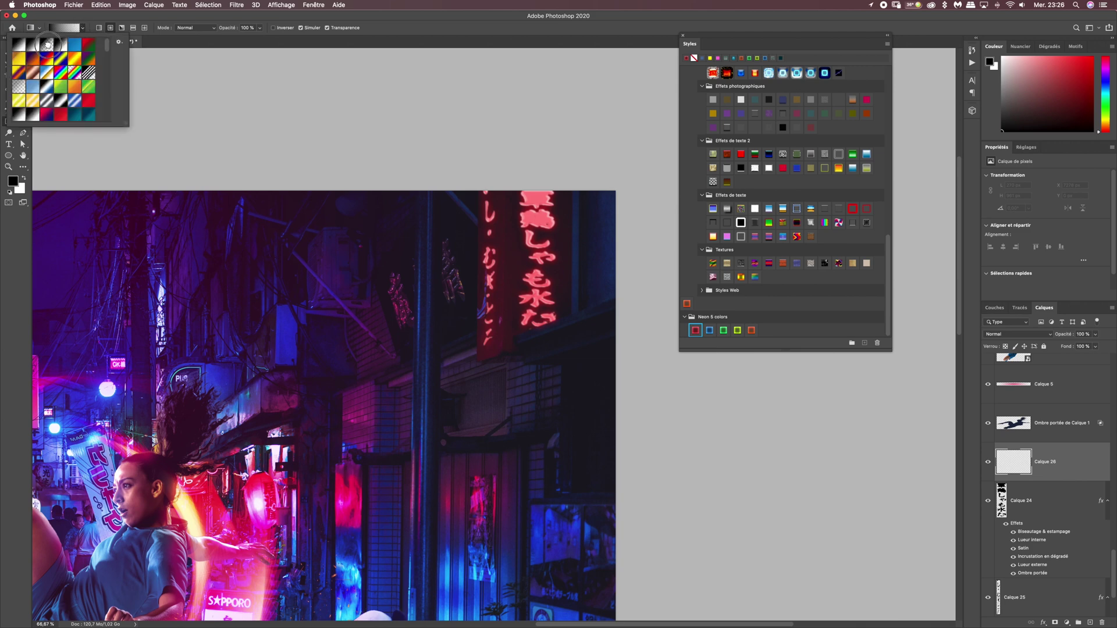
{"action": "left_click", "coordinate": [47, 22]}
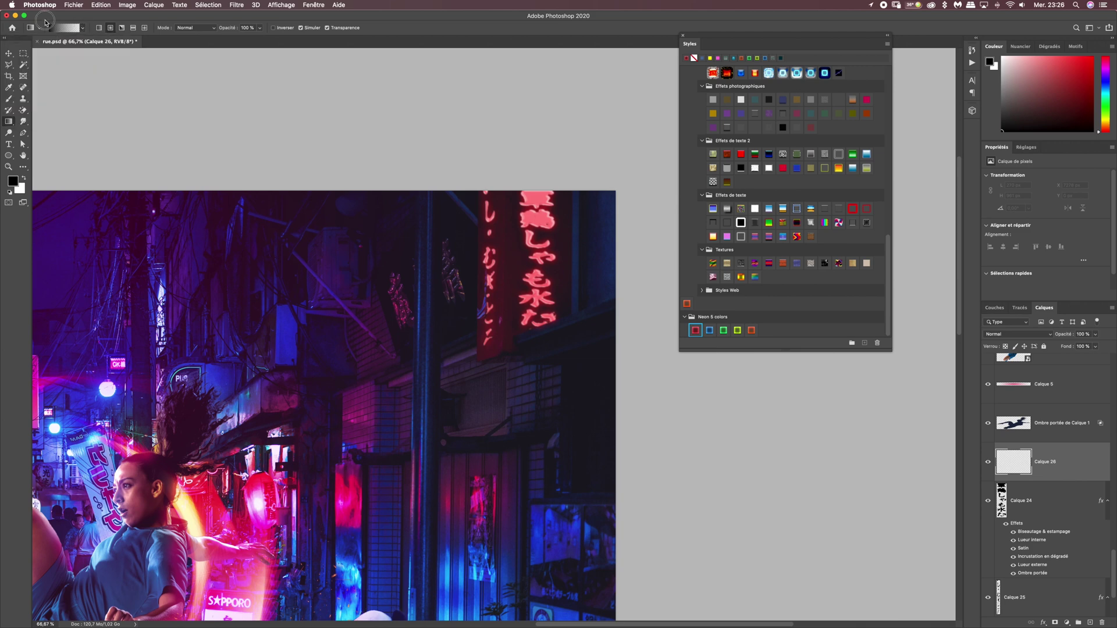
{"action": "left_click", "coordinate": [12, 182]}
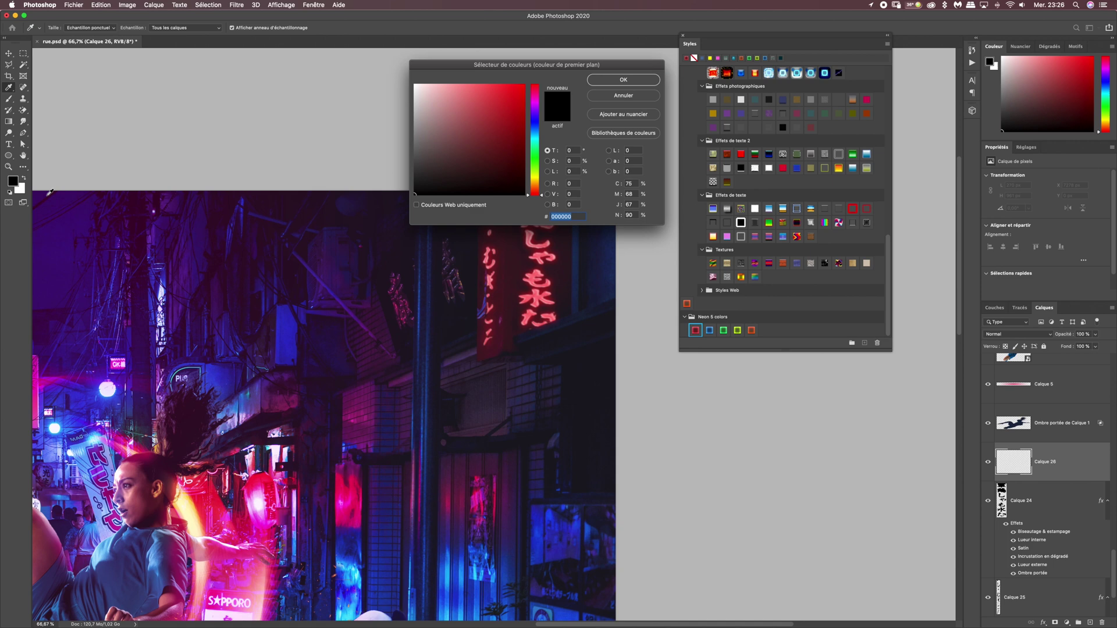
{"action": "left_click", "coordinate": [257, 480]}
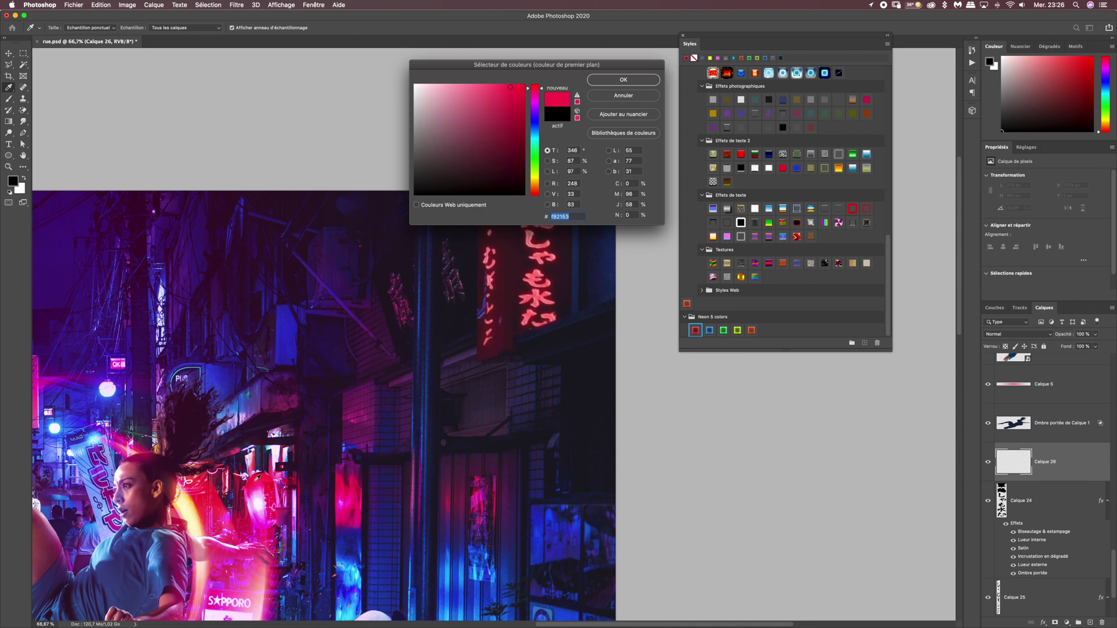
{"action": "left_click", "coordinate": [599, 82]}
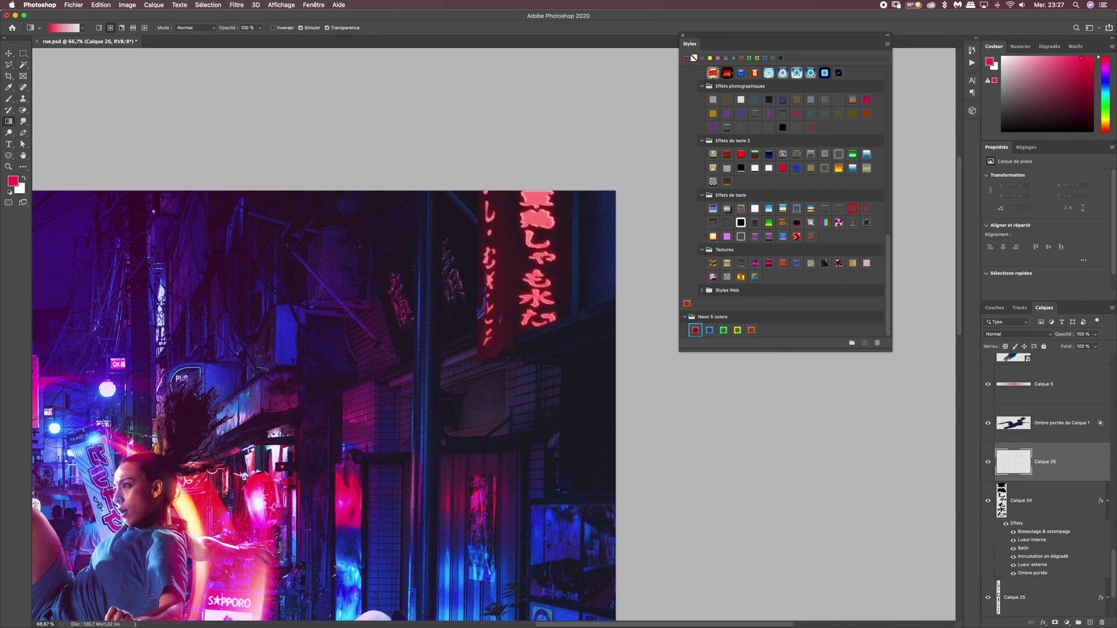
{"action": "left_click_drag", "start_coordinate": [535, 257], "coordinate": [431, 355]}
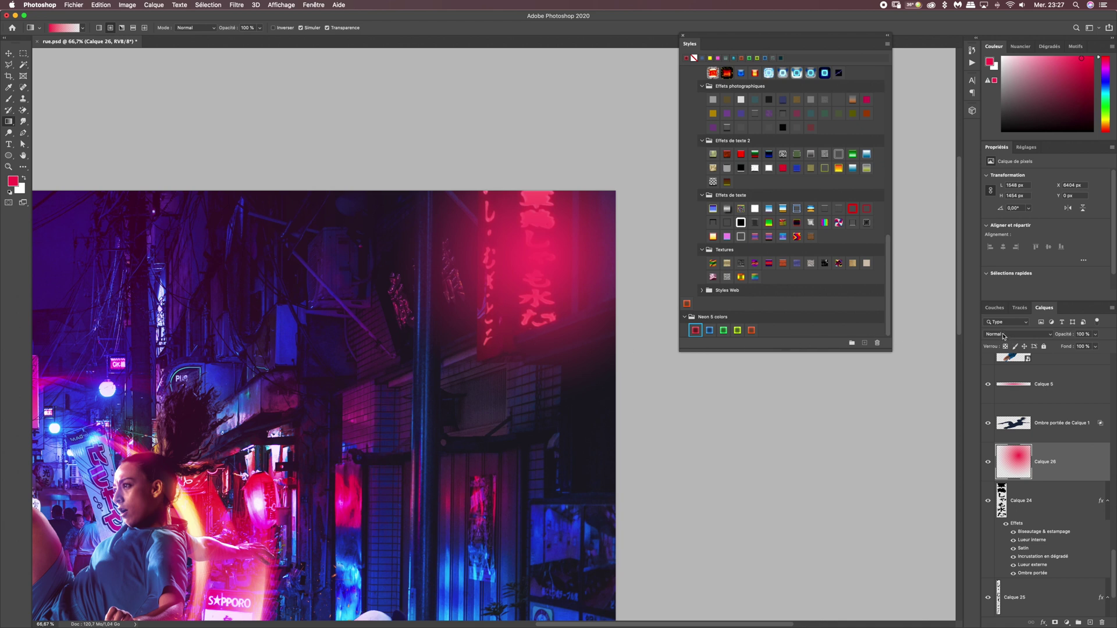
Set the red gradient layer to Superposition blending at 53 % opacity.
{"action": "left_click", "coordinate": [1004, 335]}
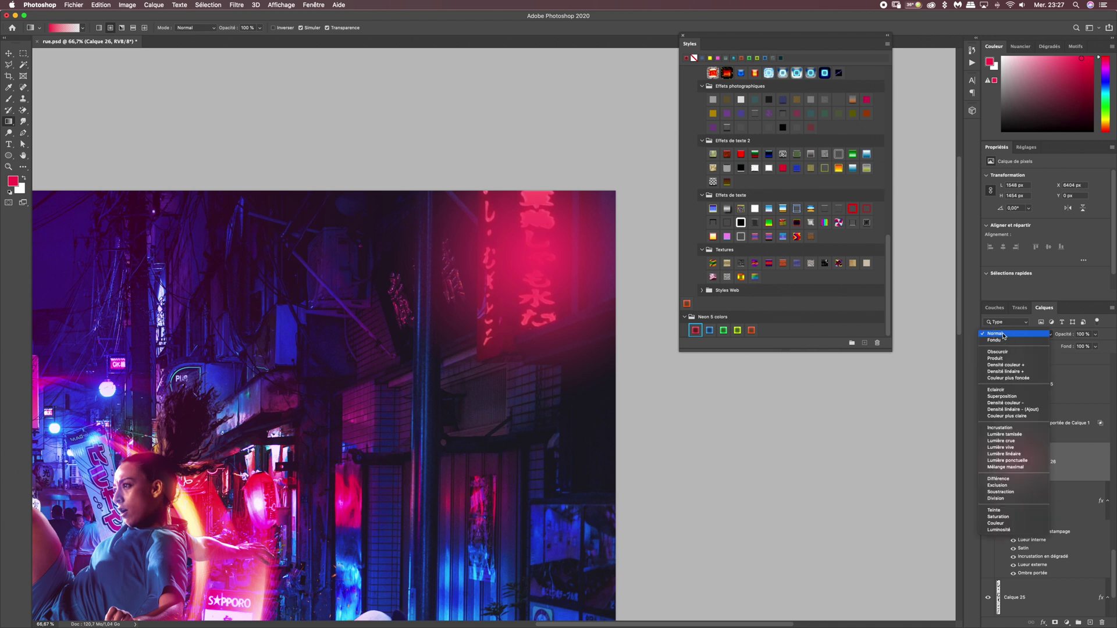
{"action": "left_click", "coordinate": [1013, 398]}
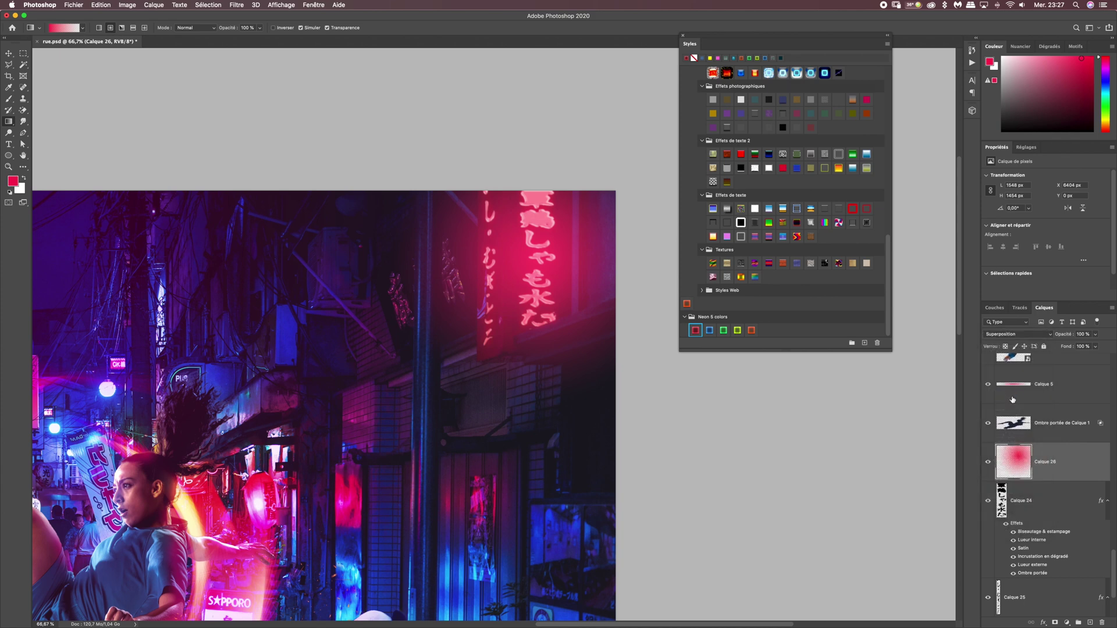
{"action": "left_click", "coordinate": [1094, 336]}
{"action": "left_click_drag", "start_coordinate": [1098, 346], "coordinate": [1077, 348]}
{"action": "left_click_drag", "start_coordinate": [1077, 349], "coordinate": [1078, 349]}
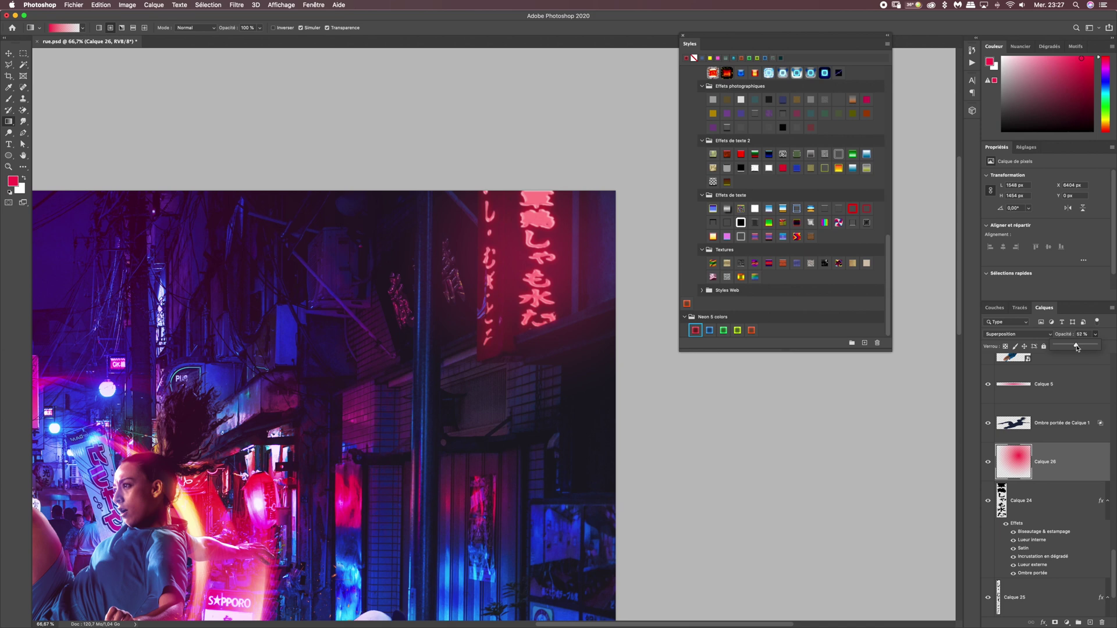
Compare the whole image with and without the red gradient layer, moving the style library clear of the signs.
{"action": "left_click", "coordinate": [988, 462]}
{"action": "left_click", "coordinate": [988, 464]}
{"action": "key", "text": "super+minus"}
{"action": "key", "text": "super+minus"}
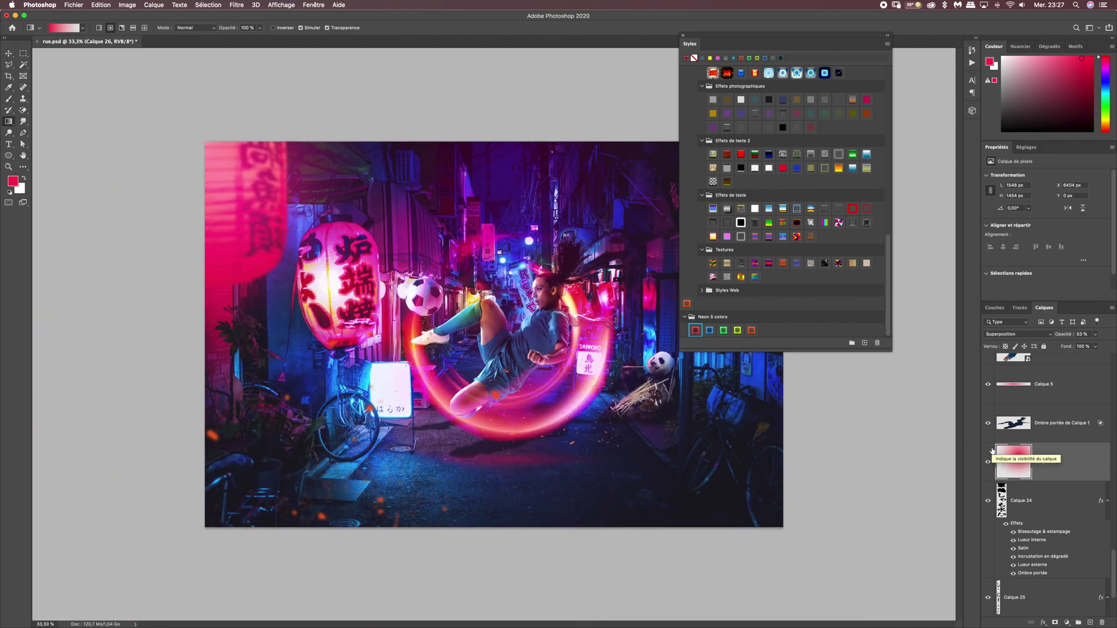
{"action": "left_click_drag", "start_coordinate": [714, 44], "coordinate": [798, 478]}
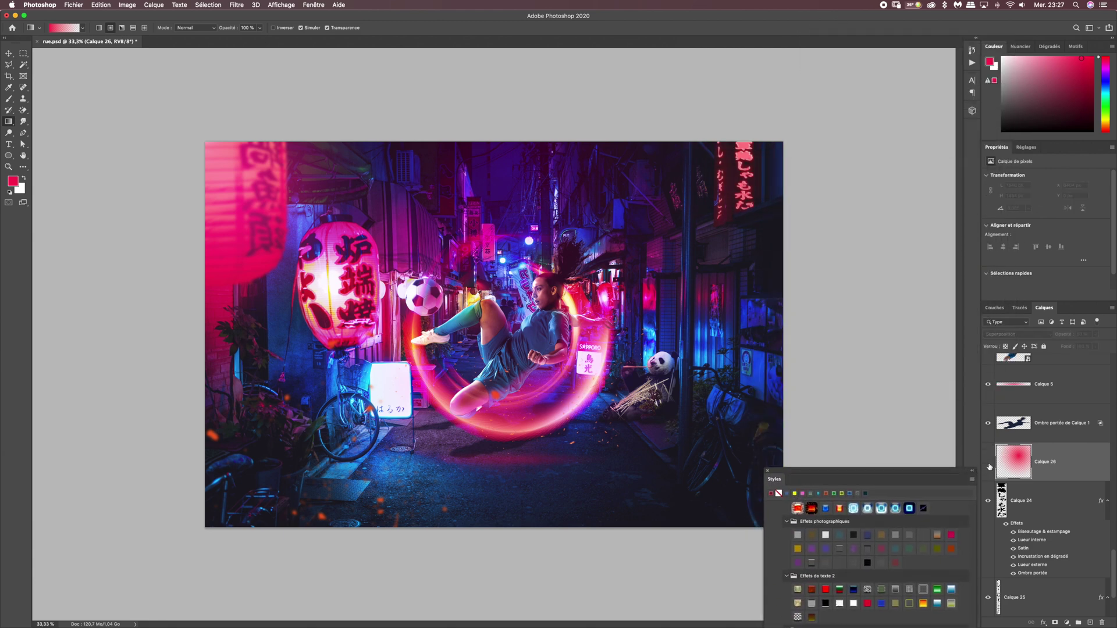
{"action": "left_click", "coordinate": [988, 462]}
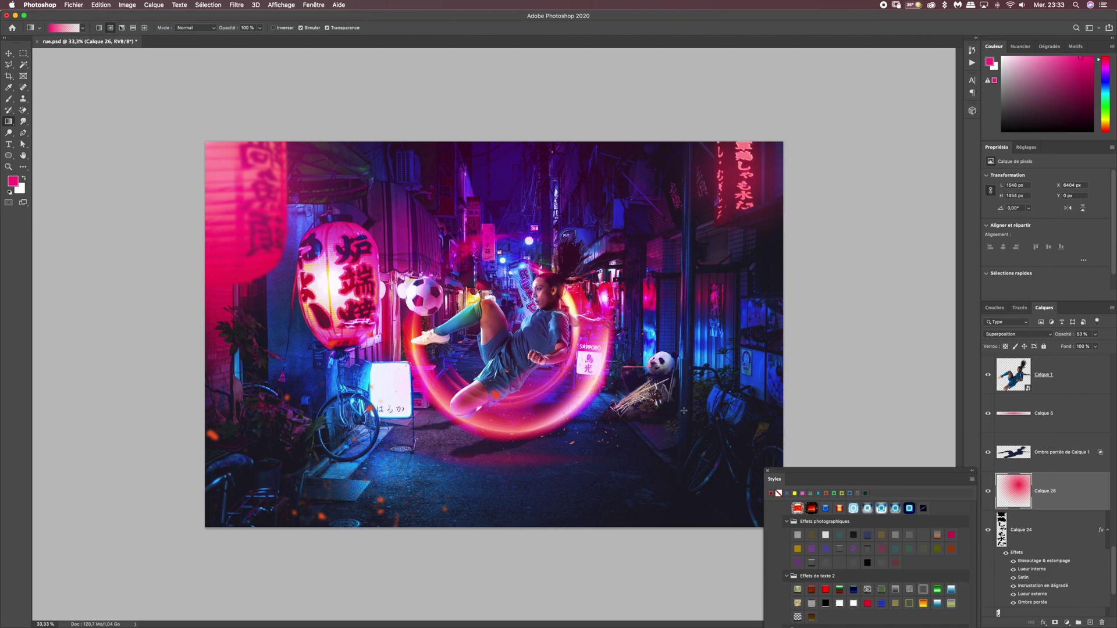
{"action": "key", "text": "super+plus"}
{"action": "key", "text": "super+plus"}
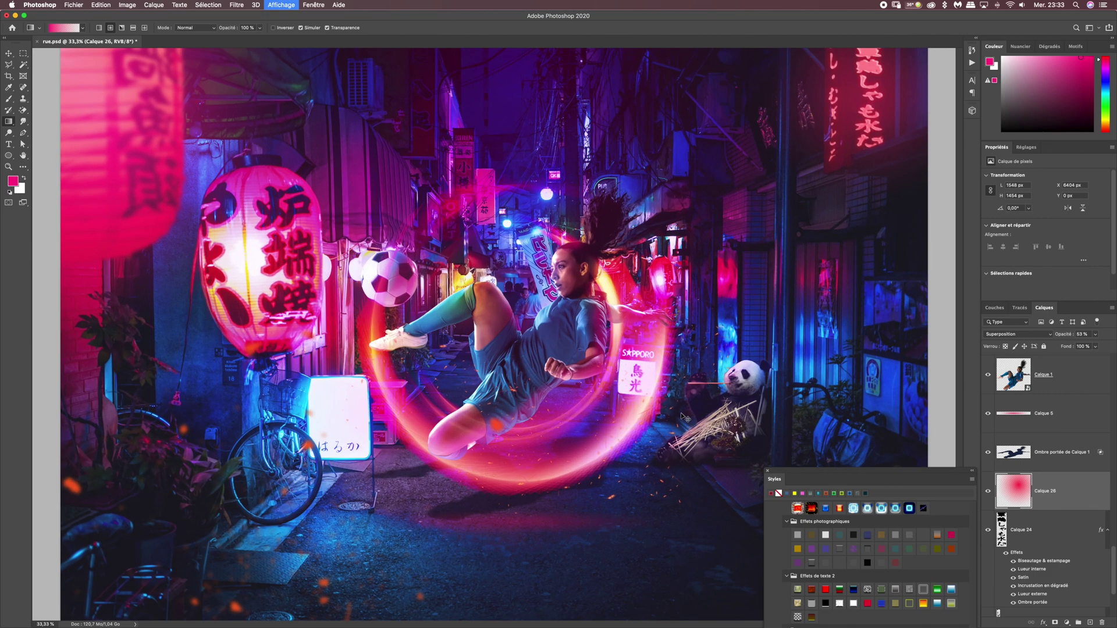
On a new layer above Calque 26, draw a radial gradient about 718 px wide on the pole beside the panda, using red sampled near the lanterns.
{"action": "scroll", "coordinate": [639, 345], "scroll_direction": "right", "scroll_amount": 10}
{"action": "scroll", "coordinate": [639, 346], "scroll_direction": "down", "scroll_amount": 3}
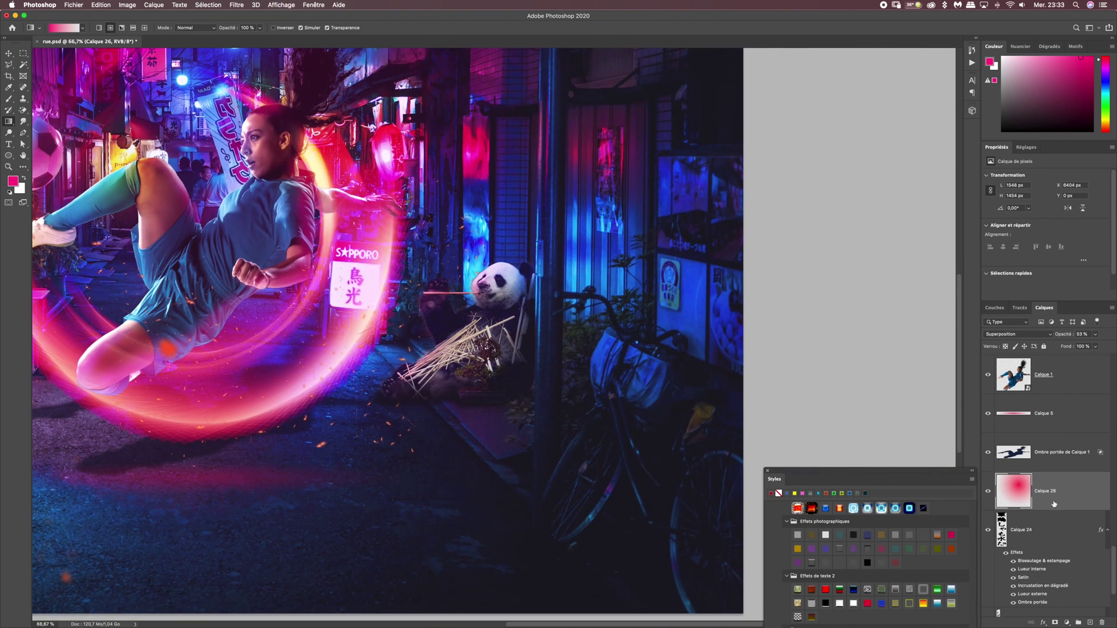
{"action": "left_click", "coordinate": [1091, 622]}
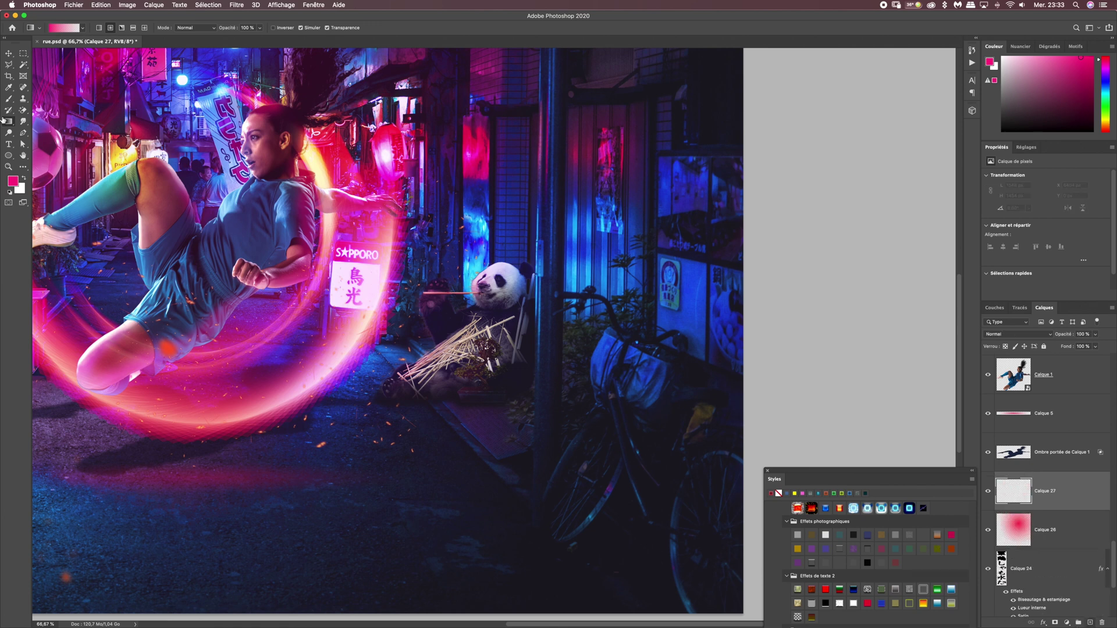
{"action": "left_click", "coordinate": [10, 123]}
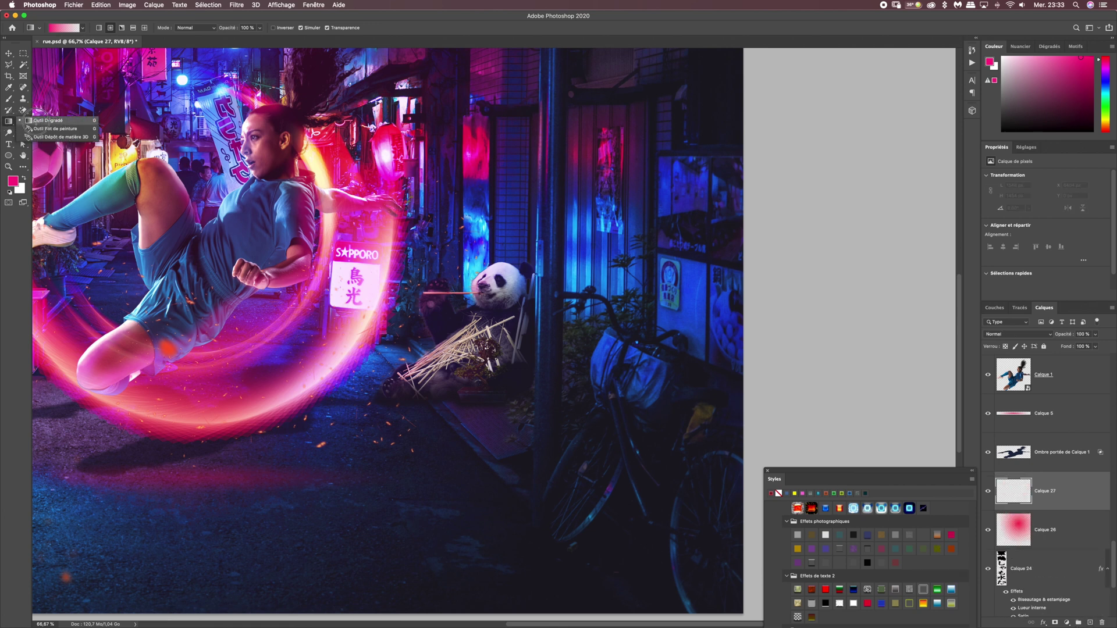
{"action": "left_click", "coordinate": [43, 120]}
{"action": "left_click", "coordinate": [83, 27]}
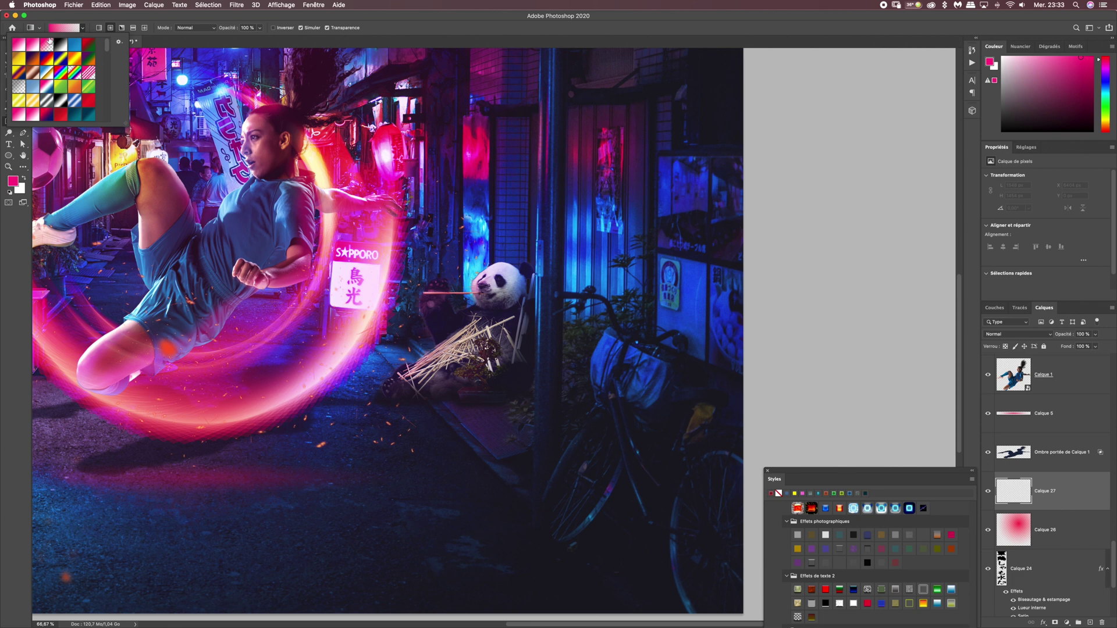
{"action": "left_click", "coordinate": [83, 28]}
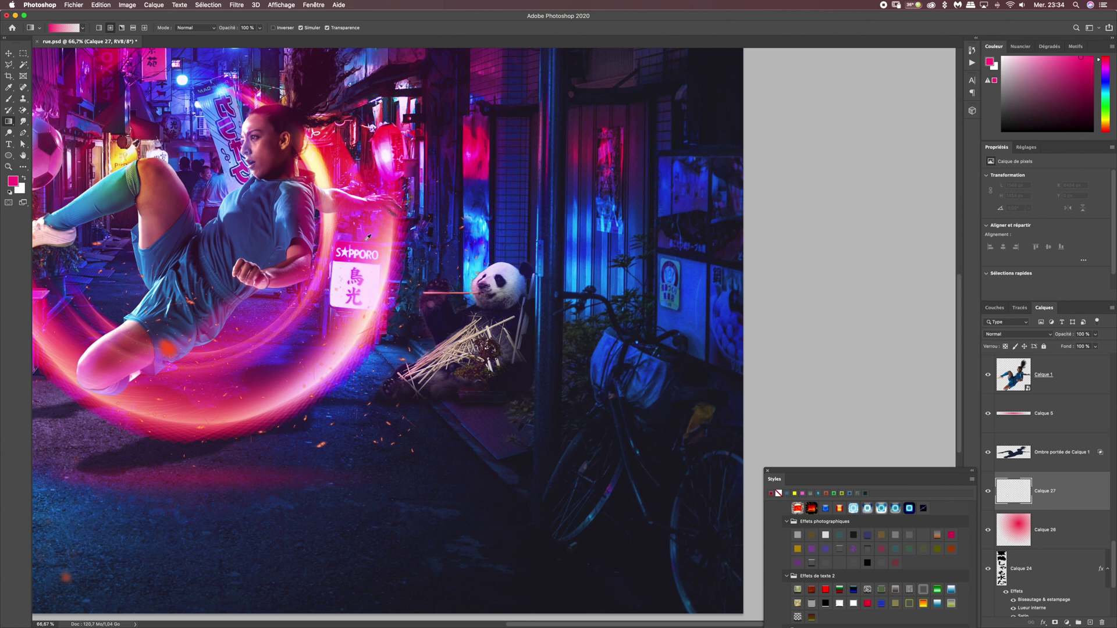
{"action": "left_click", "coordinate": [261, 393], "text": "alt"}
{"action": "left_click", "coordinate": [340, 165], "text": "alt"}
{"action": "left_click", "coordinate": [346, 182], "text": "alt"}
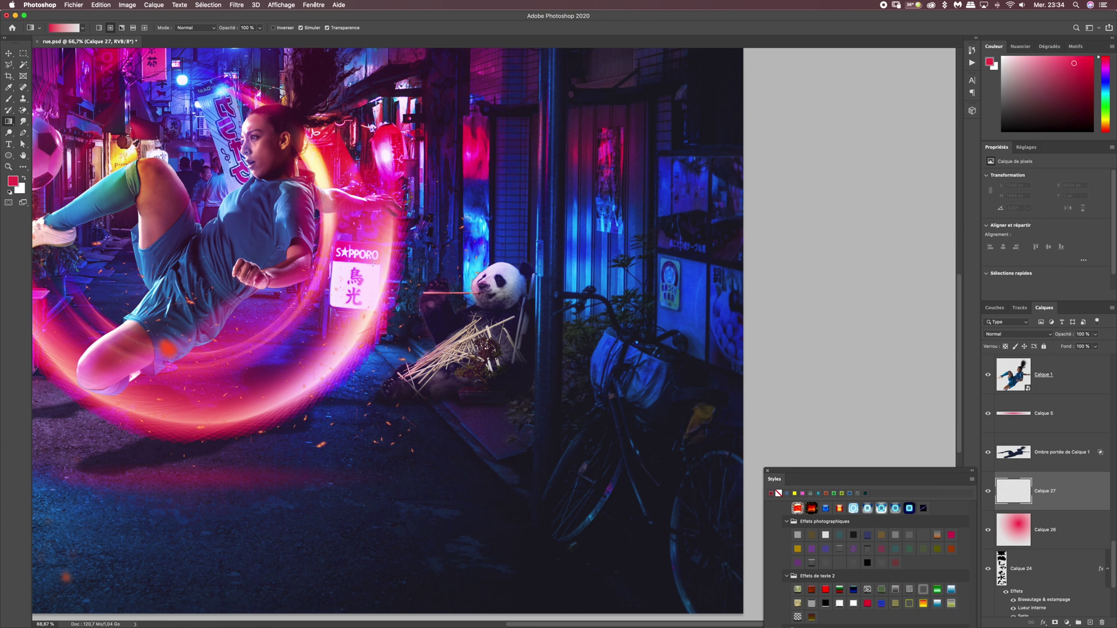
{"action": "left_click", "coordinate": [111, 28]}
{"action": "left_click_drag", "start_coordinate": [544, 336], "coordinate": [589, 418]}
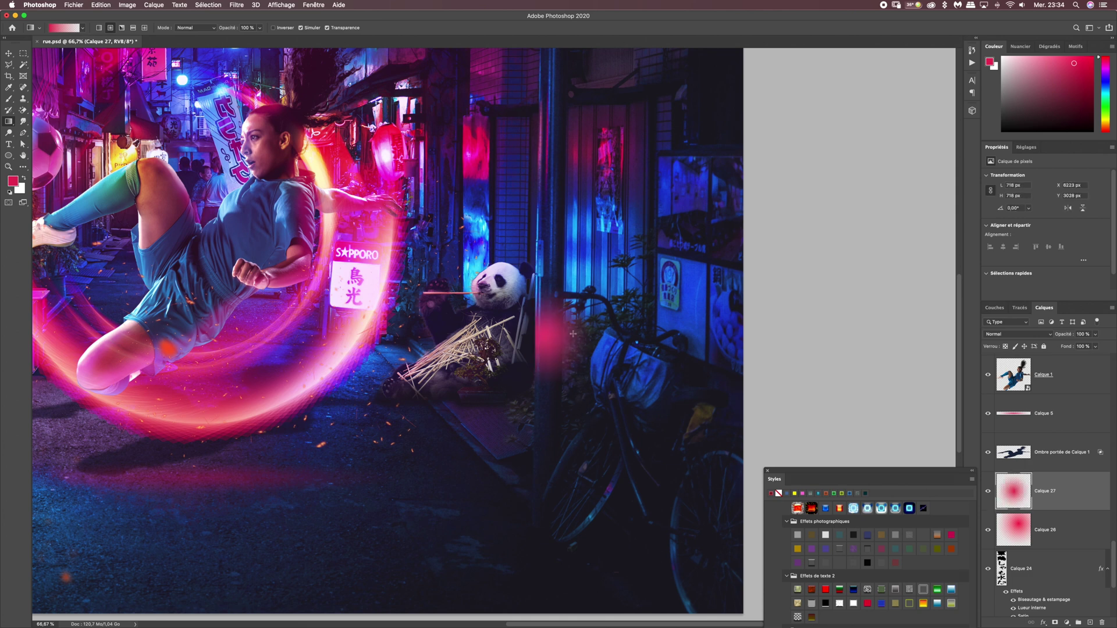
Transform the red gradient on the pole, squeezing it horizontally from both sides to about 6 % of its width.
{"action": "key", "text": "super+t"}
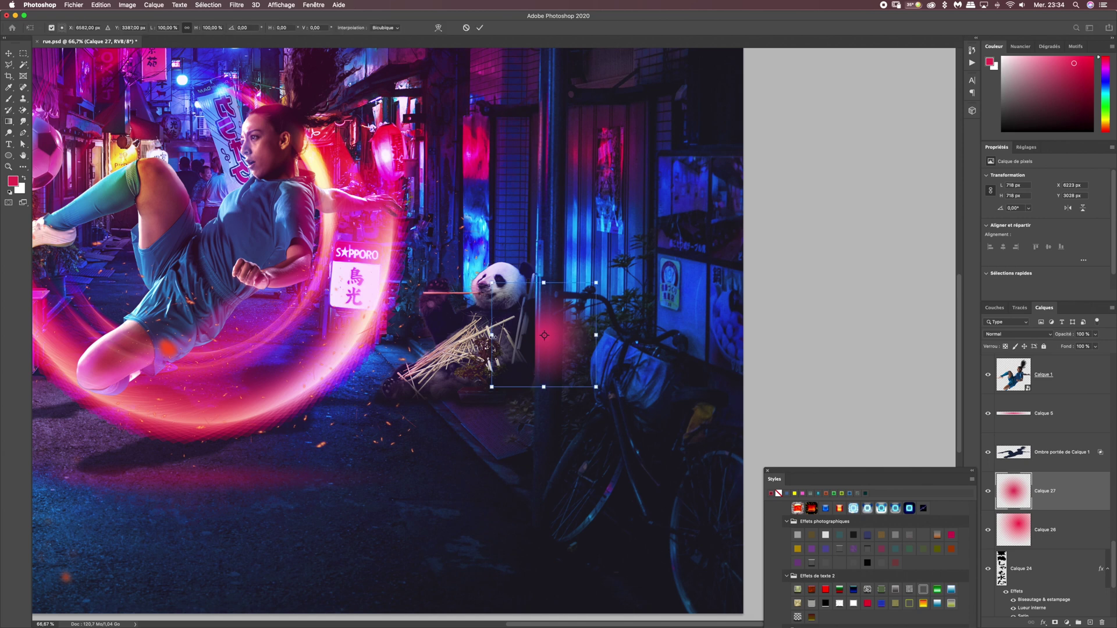
{"action": "left_click_drag", "start_coordinate": [492, 335], "coordinate": [559, 340]}
{"action": "key", "text": "super+plus"}
{"action": "key", "text": "super+plus"}
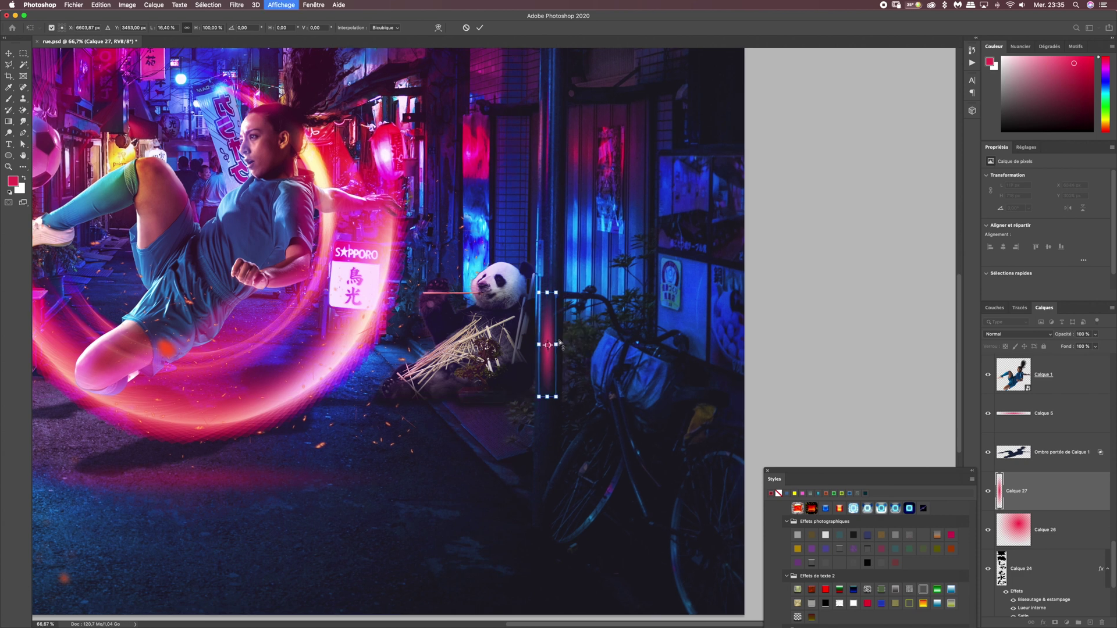
{"action": "left_click_drag", "start_coordinate": [661, 323], "coordinate": [533, 272]}
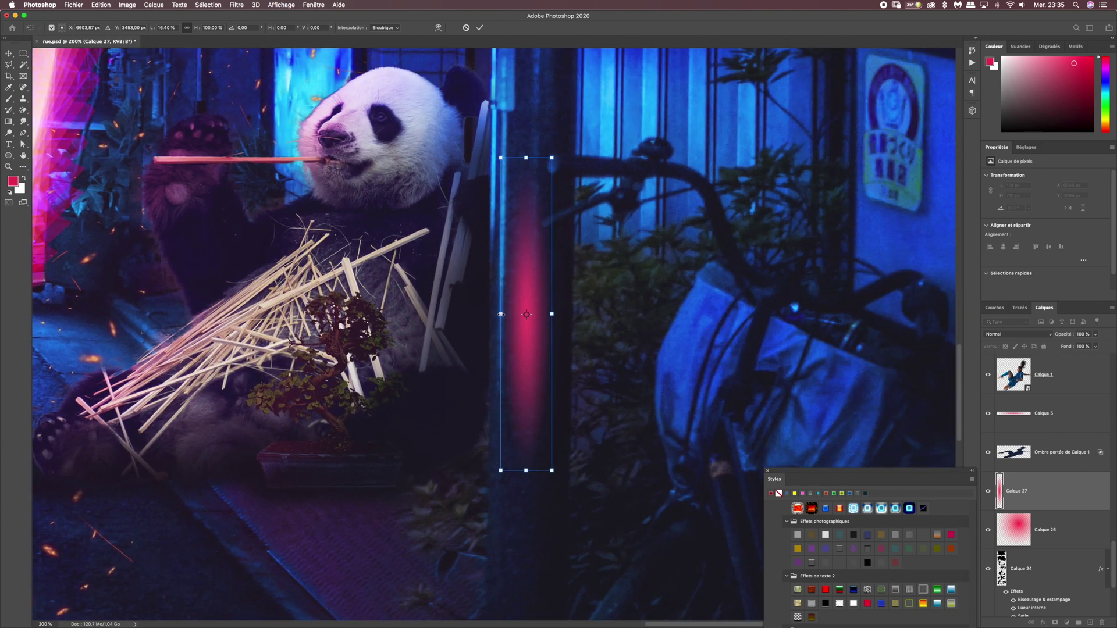
{"action": "left_click_drag", "start_coordinate": [500, 314], "coordinate": [522, 314]}
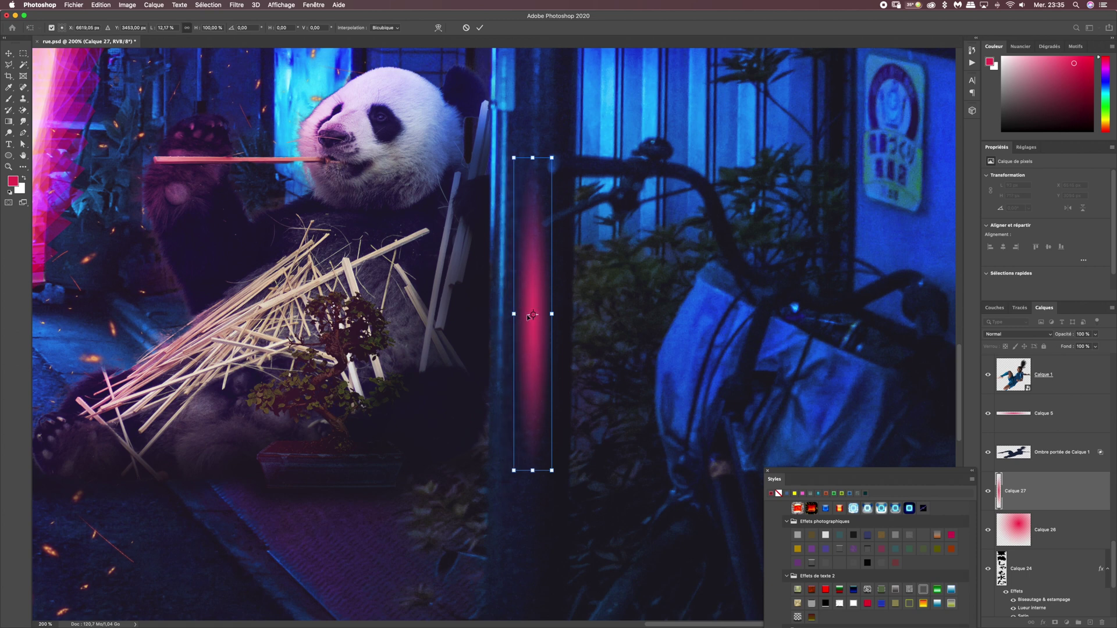
{"action": "left_click_drag", "start_coordinate": [553, 314], "coordinate": [524, 314]}
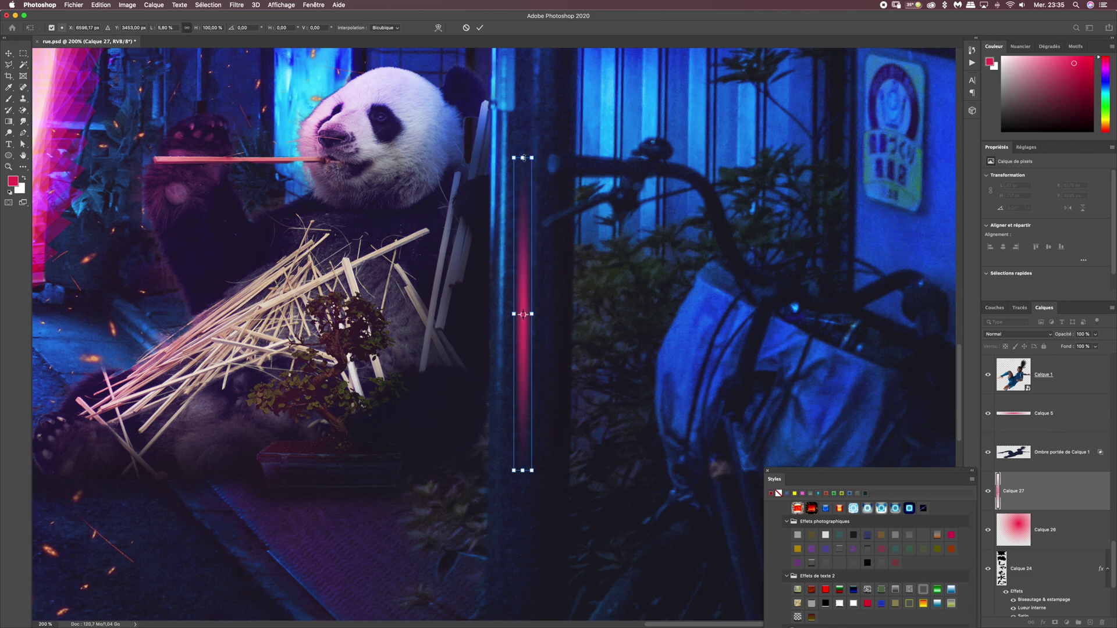
Lengthen the red streak on the pole to 111.42 % height, narrow it to about 3.9 % width, and apply the transformation.
{"action": "left_click_drag", "start_coordinate": [522, 470], "coordinate": [522, 506]}
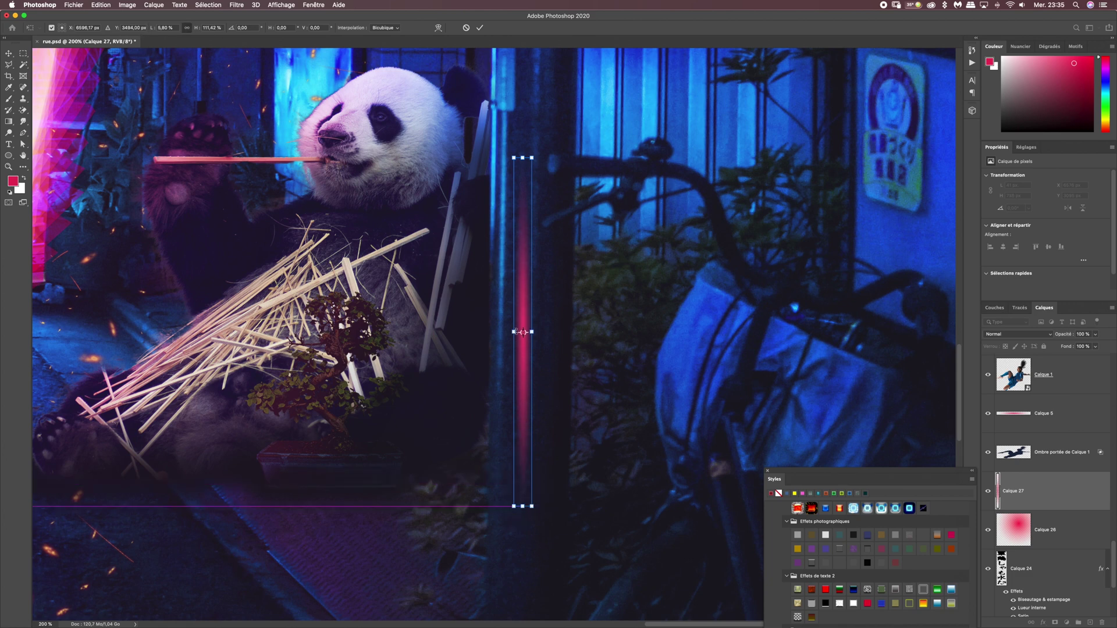
{"action": "left_click_drag", "start_coordinate": [516, 332], "coordinate": [523, 332]}
{"action": "scroll", "coordinate": [572, 278], "scroll_direction": "up", "scroll_amount": 10}
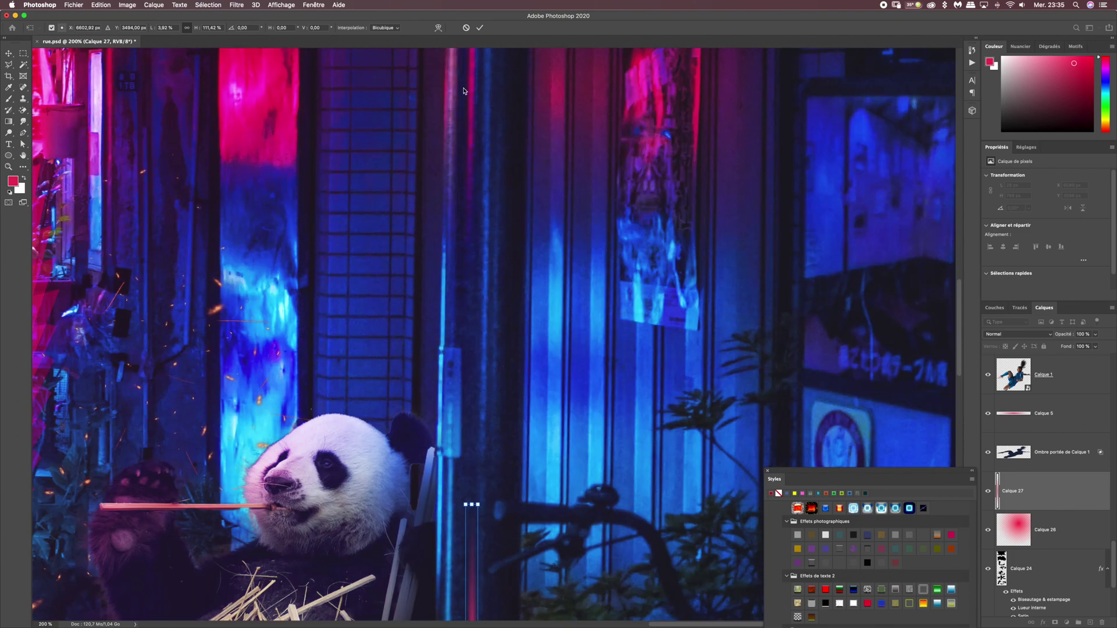
{"action": "scroll", "coordinate": [487, 384], "scroll_direction": "down", "scroll_amount": 8}
{"action": "key", "text": "Return"}
{"action": "key", "text": "g"}
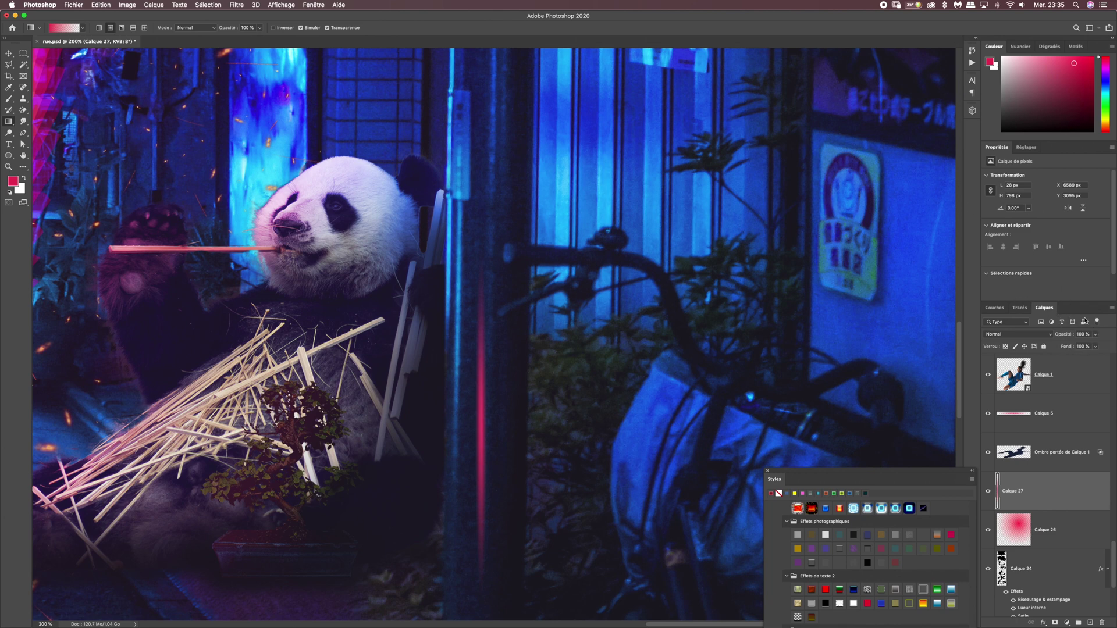
Lower the opacity of the red streak layer, Calque 27, to 67 % and close the style library.
{"action": "left_click", "coordinate": [1098, 335]}
{"action": "left_click_drag", "start_coordinate": [1097, 345], "coordinate": [1081, 346]}
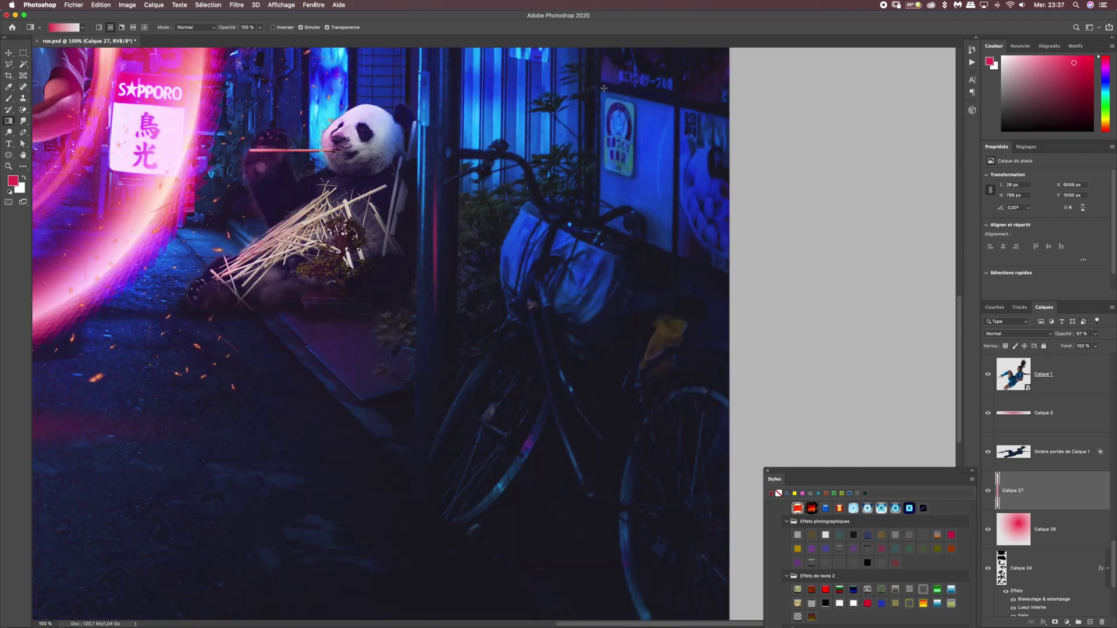
{"action": "key", "text": "super+minus"}
{"action": "key", "text": "super+minus"}
{"action": "key", "text": "super+minus"}
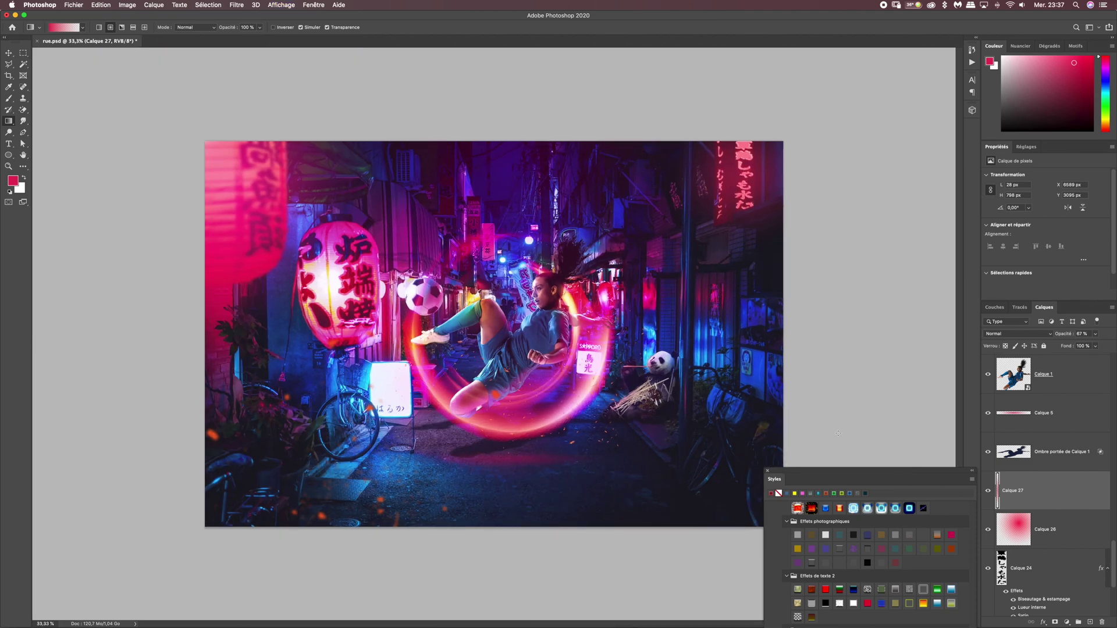
{"action": "left_click_drag", "start_coordinate": [796, 472], "coordinate": [820, 183]}
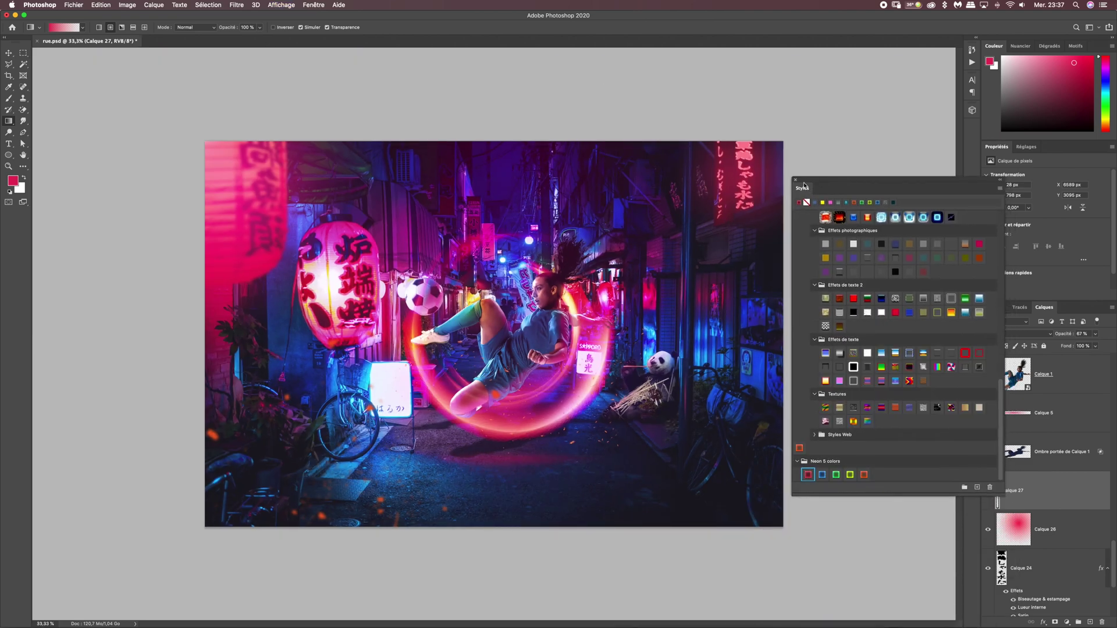
{"action": "left_click", "coordinate": [796, 181]}
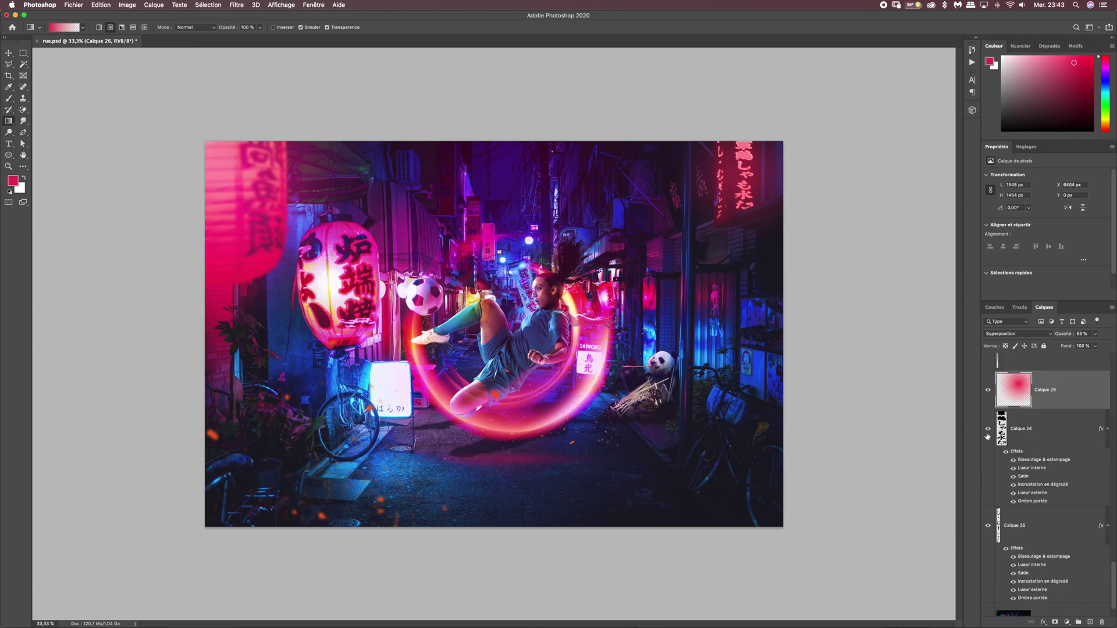
Duplicate the football layer, Calque 2 copie 2.
{"action": "left_click_drag", "start_coordinate": [1113, 574], "coordinate": [1113, 491]}
{"action": "scroll", "coordinate": [1113, 490], "scroll_direction": "down", "scroll_amount": 1}
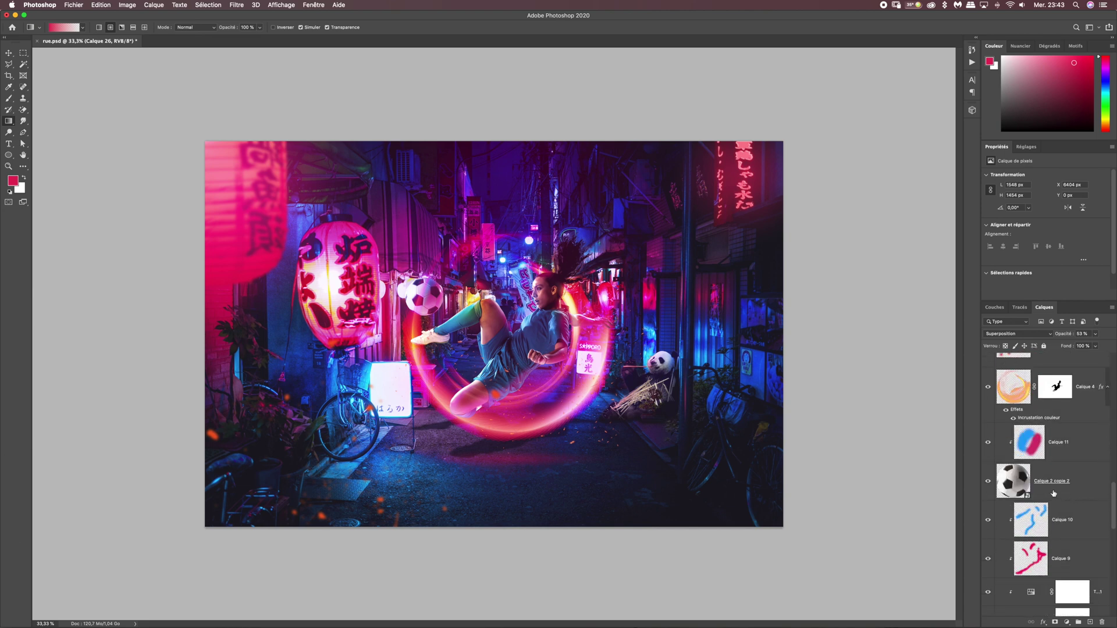
{"action": "left_click", "coordinate": [1050, 489]}
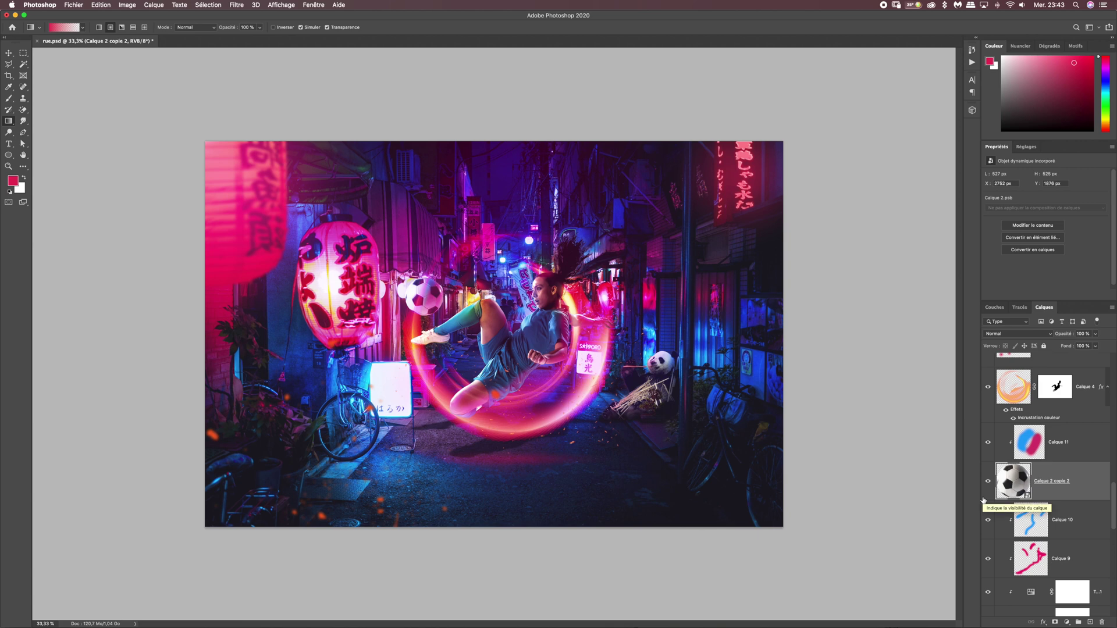
{"action": "key", "text": "super+j"}
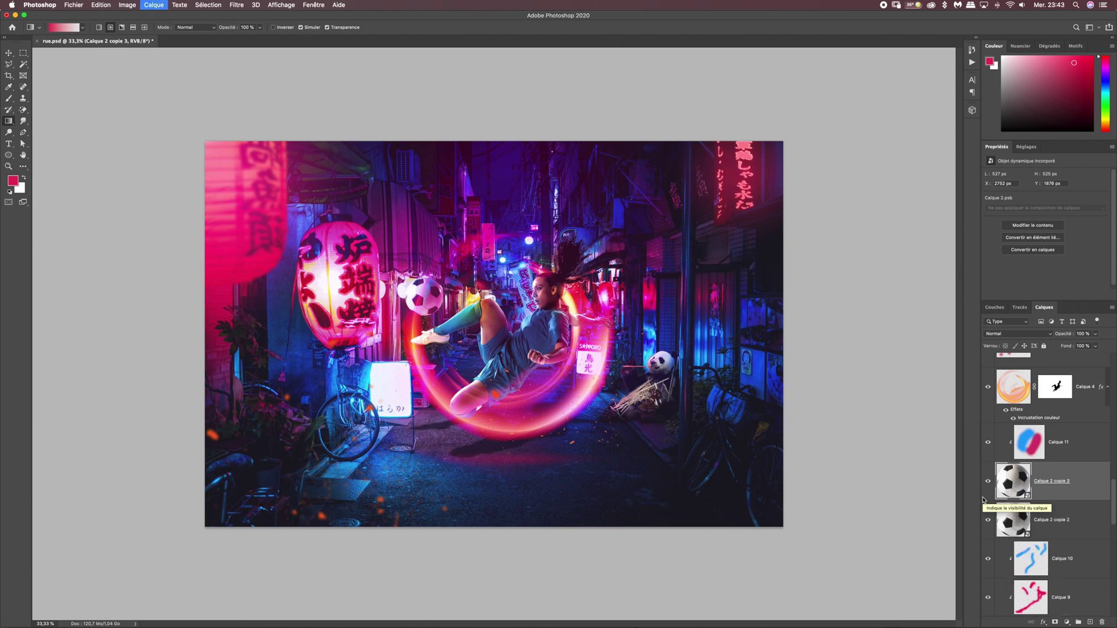
Start a Path Blur on the lower football layer, Calque 2 copie 2, with its path running from the ball to just beyond the player's raised foot.
{"action": "left_click", "coordinate": [1043, 526]}
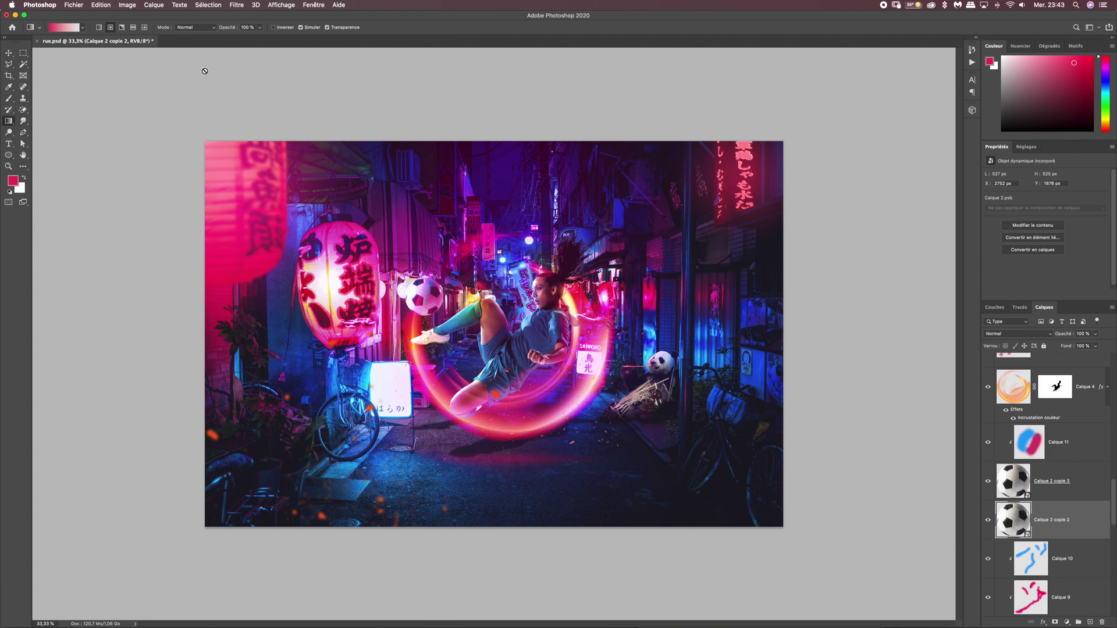
{"action": "left_click", "coordinate": [236, 6]}
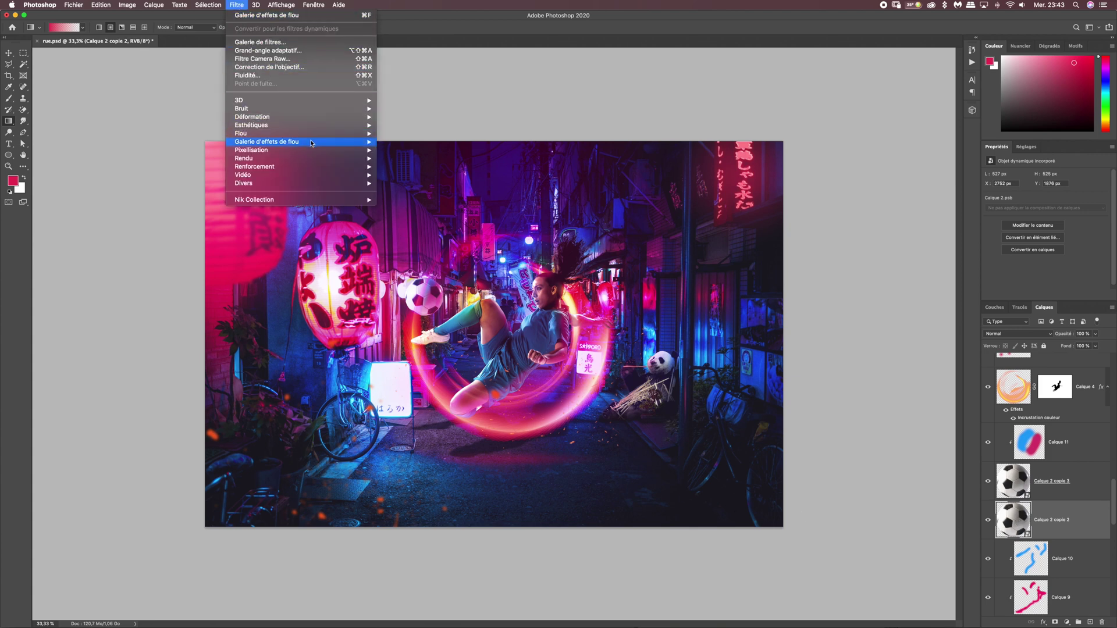
{"action": "mouse_move", "coordinate": [303, 143]}
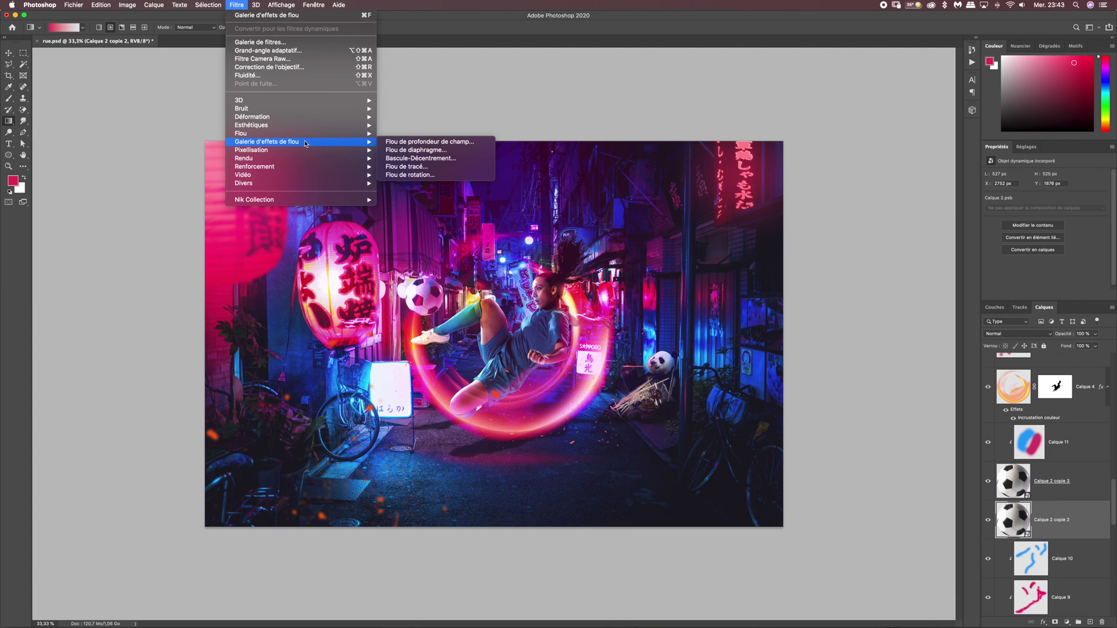
{"action": "left_click", "coordinate": [416, 168]}
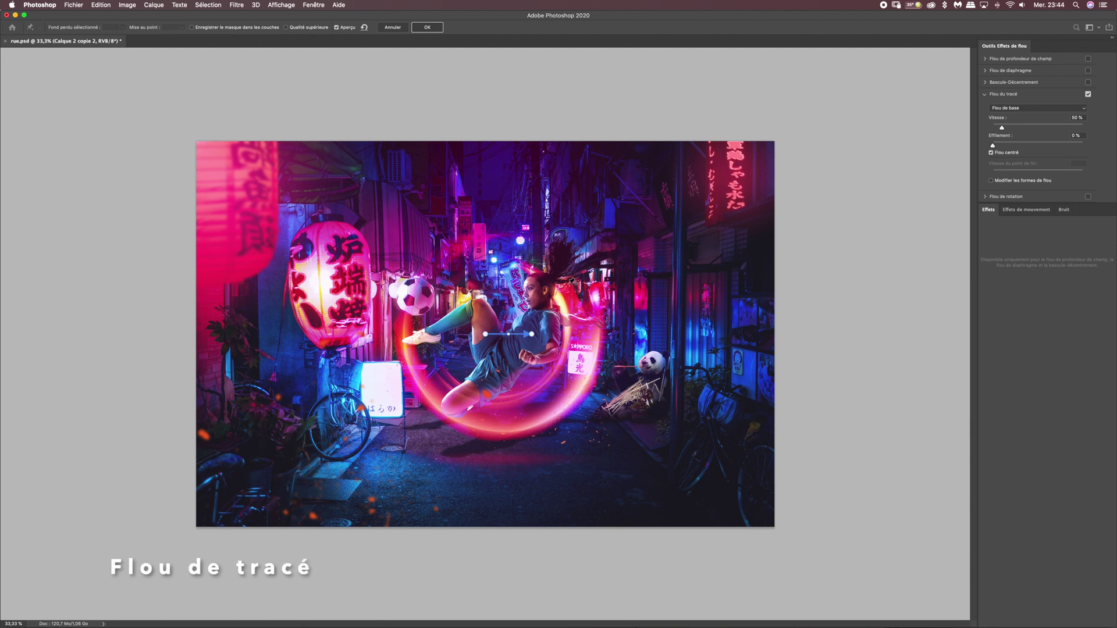
{"action": "left_click", "coordinate": [483, 333]}
{"action": "left_click_drag", "start_coordinate": [482, 332], "coordinate": [418, 298]}
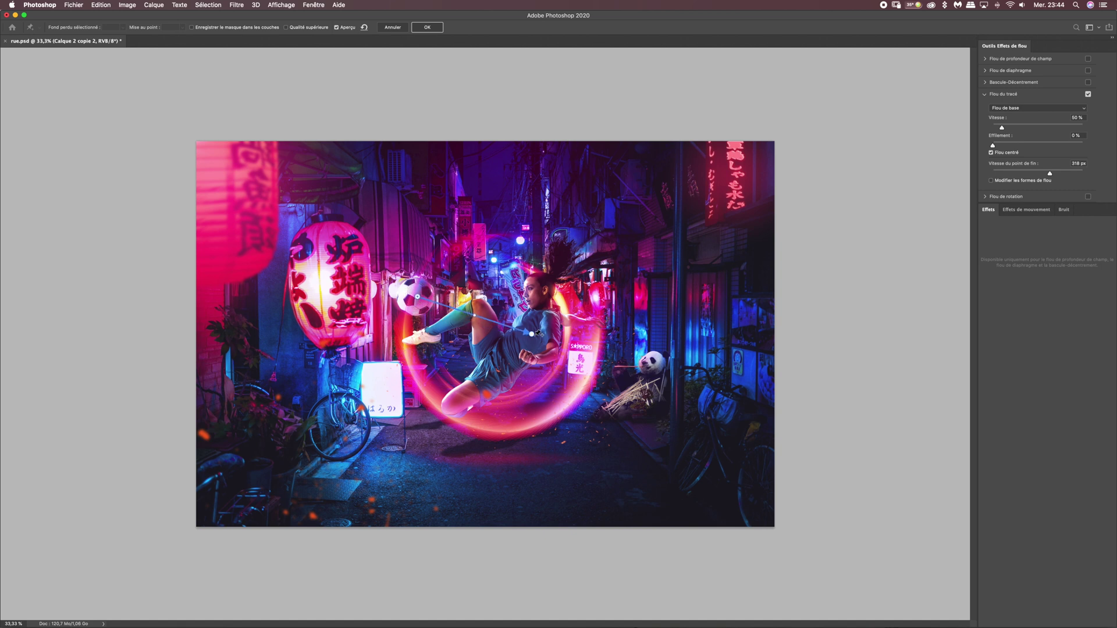
{"action": "left_click_drag", "start_coordinate": [531, 334], "coordinate": [462, 343]}
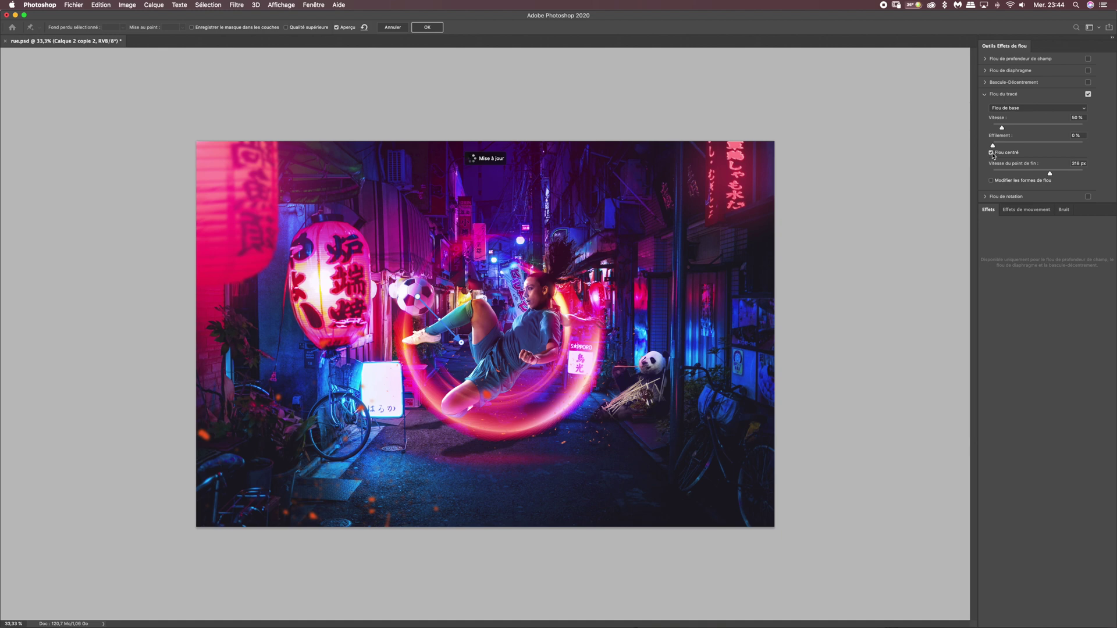
Turn off the centred blur option, set the path blur's speed to 109 %, and apply the filter.
{"action": "left_click", "coordinate": [992, 154]}
{"action": "left_click_drag", "start_coordinate": [1003, 129], "coordinate": [1013, 131]}
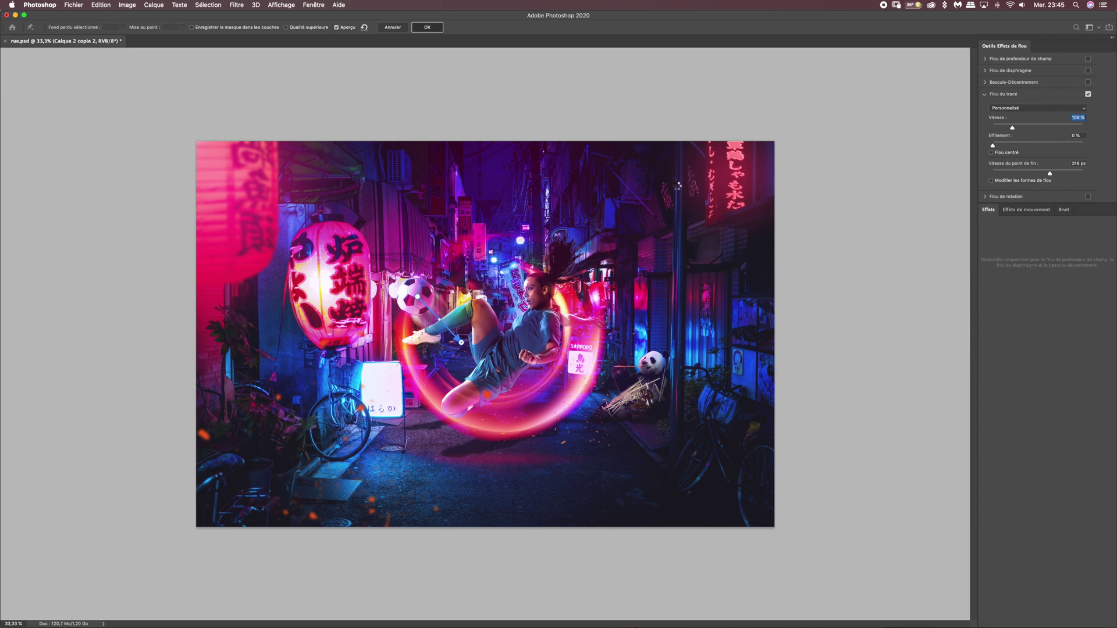
{"action": "key", "text": "Return"}
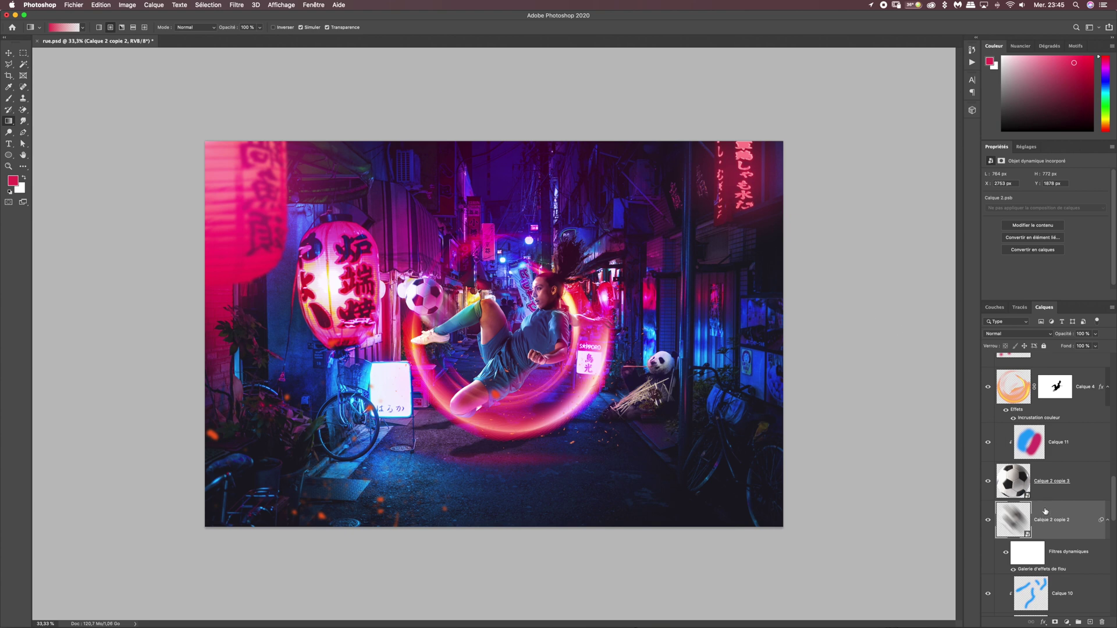
Move the blurred football layer above Calque 11 and add a layer mask to it.
{"action": "left_click_drag", "start_coordinate": [1044, 517], "coordinate": [1055, 419]}
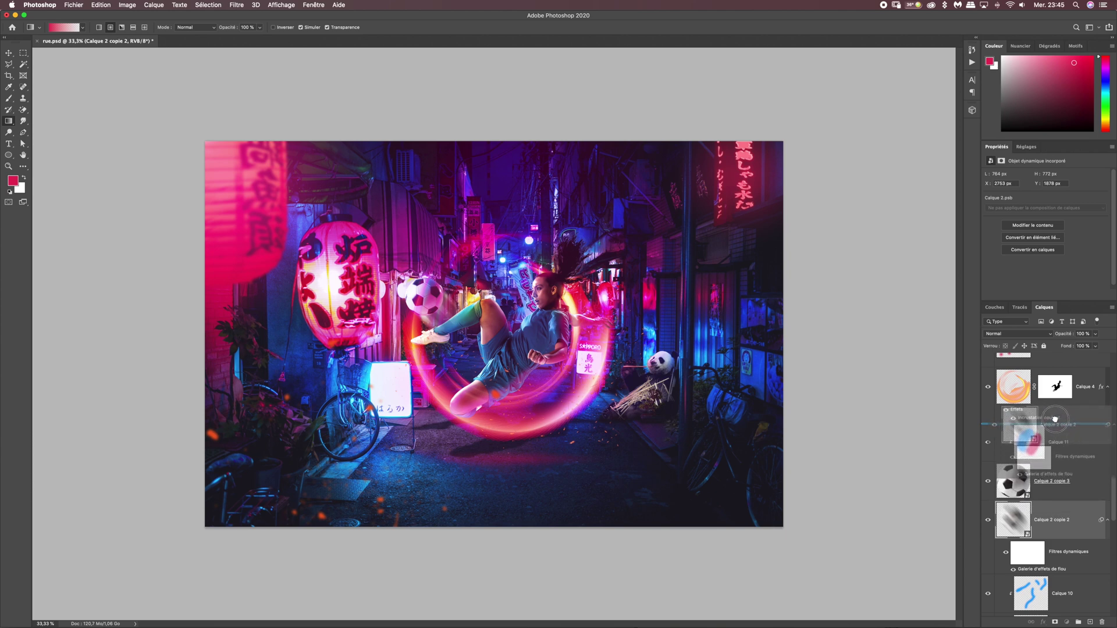
{"action": "left_click_drag", "start_coordinate": [1055, 419], "coordinate": [1055, 419]}
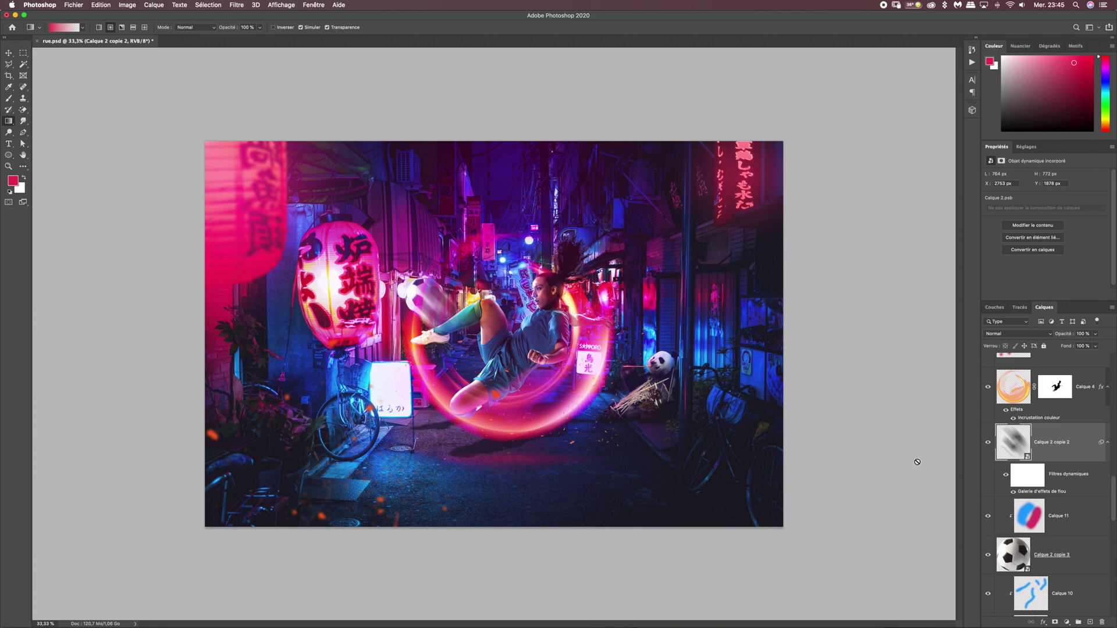
{"action": "left_click", "coordinate": [1055, 622]}
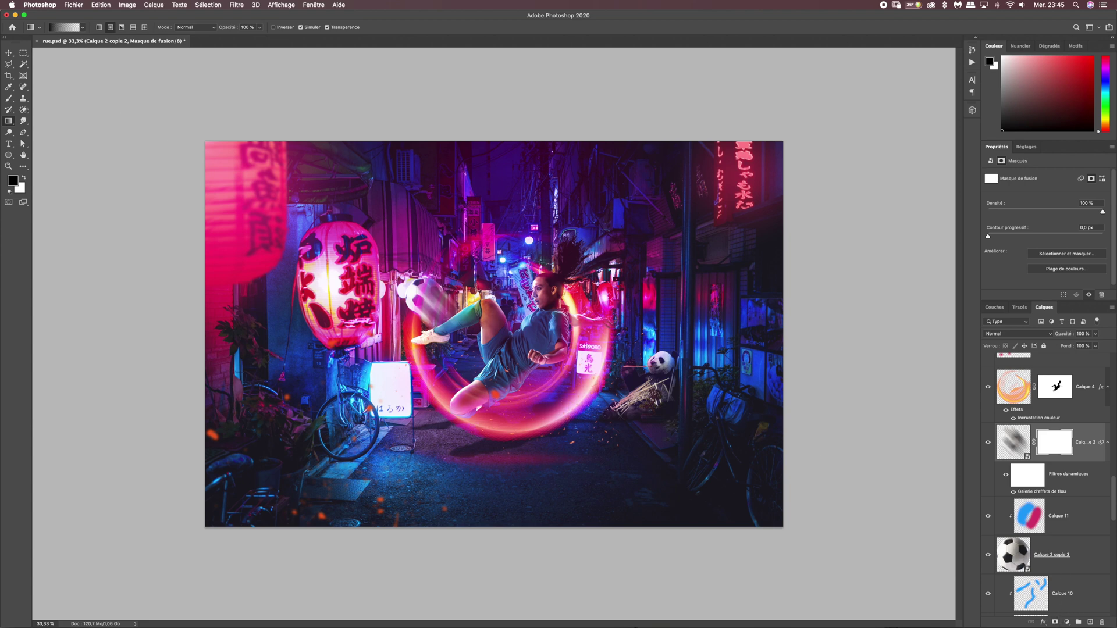
Fade the blurred ball layer's mask with a linear black-to-white gradient running diagonally across the ball, and compare the layer hidden and shown.
{"action": "left_click", "coordinate": [8, 122]}
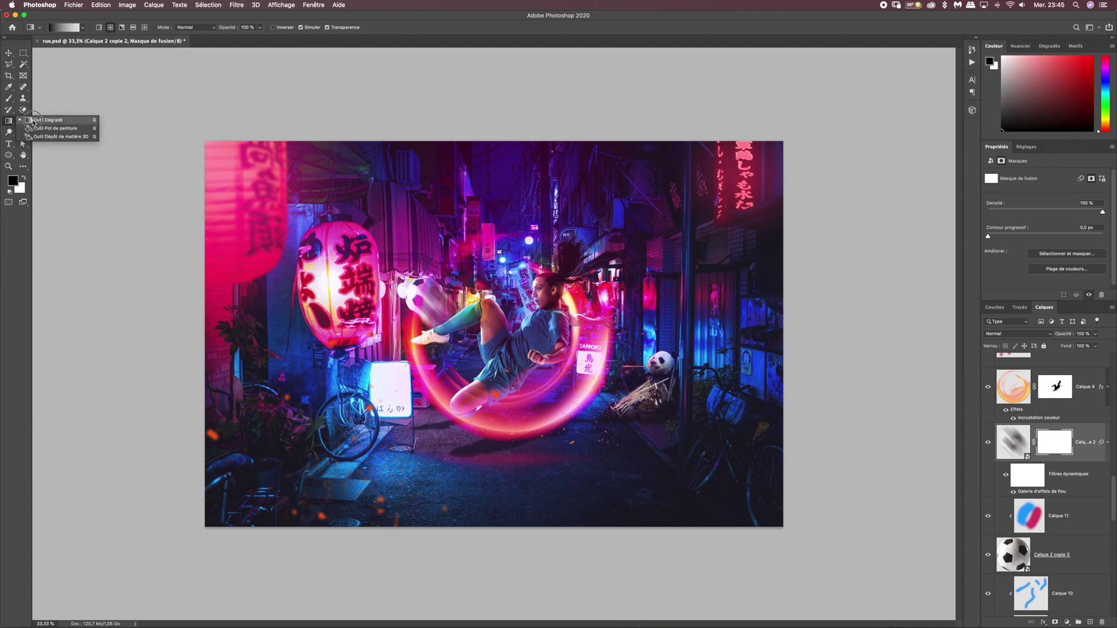
{"action": "left_click", "coordinate": [33, 120]}
{"action": "left_click", "coordinate": [83, 28]}
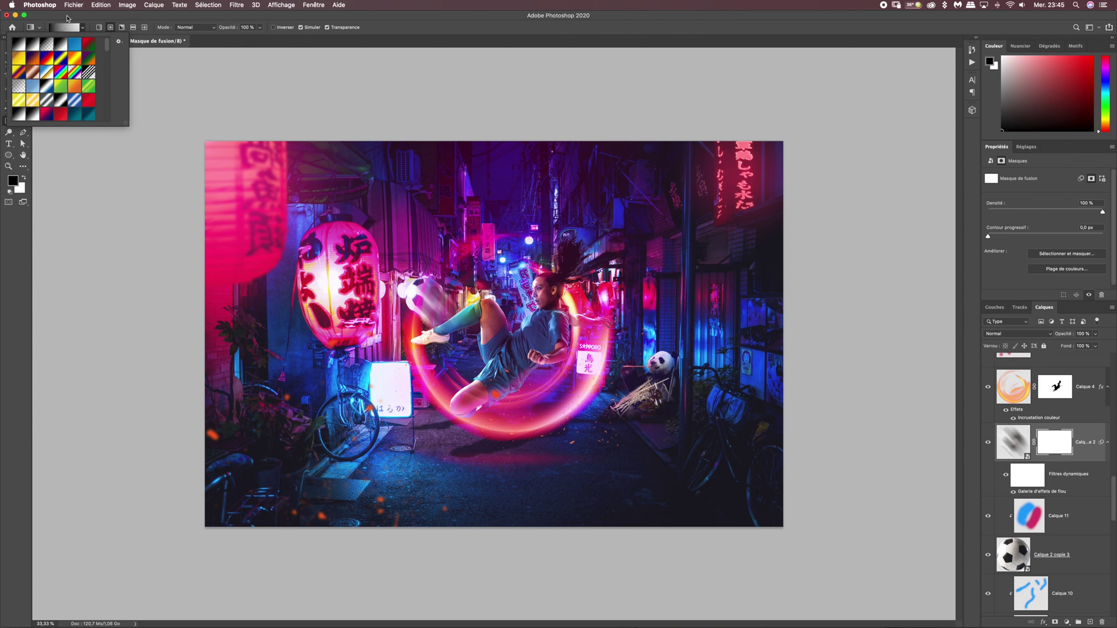
{"action": "left_click", "coordinate": [84, 28]}
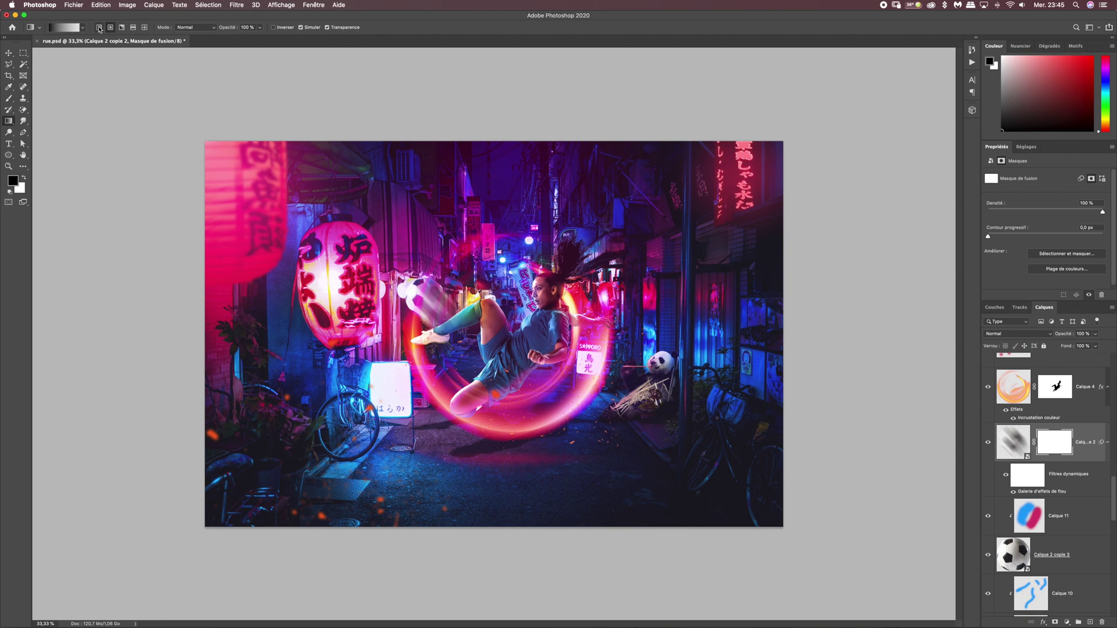
{"action": "left_click", "coordinate": [99, 28]}
{"action": "left_click_drag", "start_coordinate": [434, 291], "coordinate": [416, 309]}
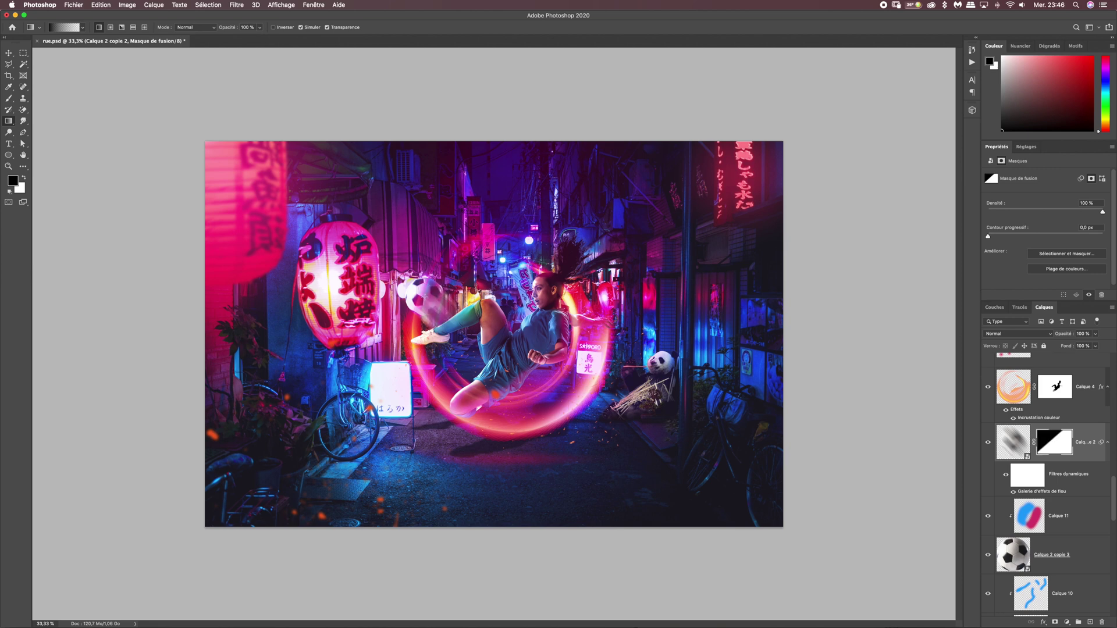
{"action": "left_click_drag", "start_coordinate": [443, 319], "coordinate": [444, 320]}
{"action": "left_click", "coordinate": [989, 443]}
{"action": "left_click", "coordinate": [989, 444]}
{"action": "left_click", "coordinate": [991, 444]}
{"action": "left_click", "coordinate": [991, 445]}
Select the blank white panel of the standing street sign on the Arrière-plan layer with the Quick Selection tool.
{"action": "scroll", "coordinate": [991, 444], "scroll_direction": "up", "scroll_amount": 3}
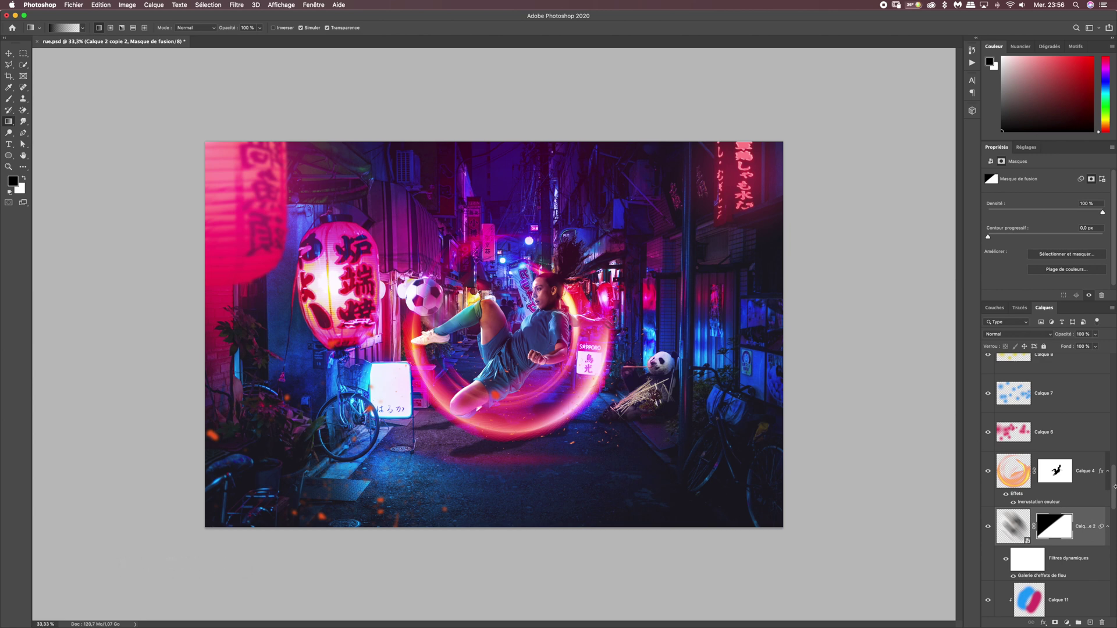
{"action": "left_click_drag", "start_coordinate": [1115, 491], "coordinate": [1103, 608]}
{"action": "left_click", "coordinate": [1042, 606]}
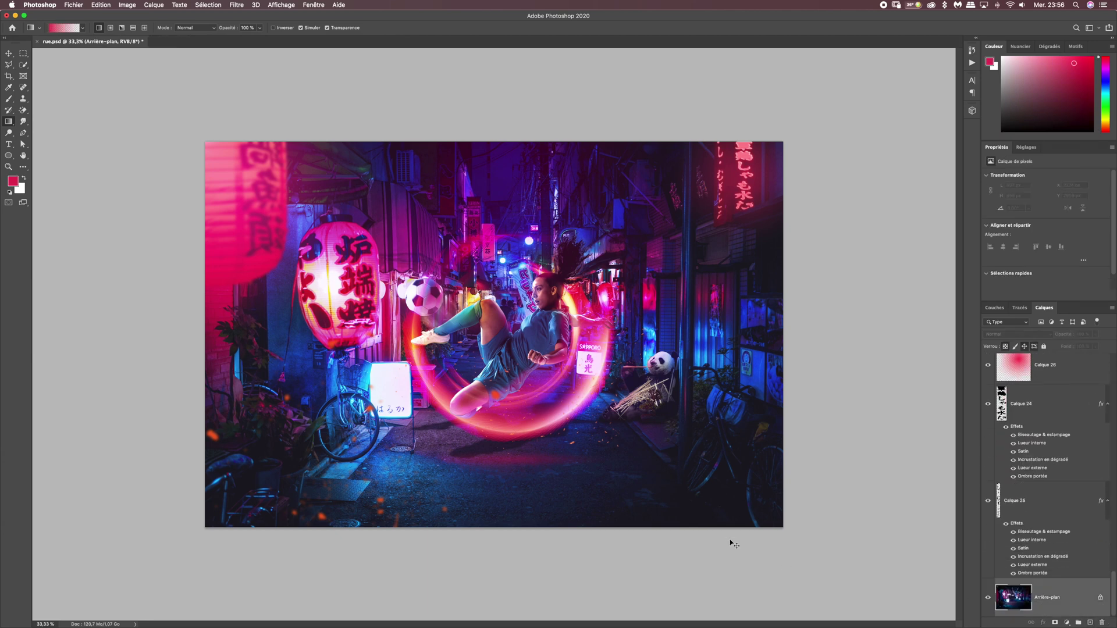
{"action": "key", "text": "super+plus"}
{"action": "key", "text": "super+plus"}
{"action": "left_click_drag", "start_coordinate": [365, 369], "coordinate": [510, 236]}
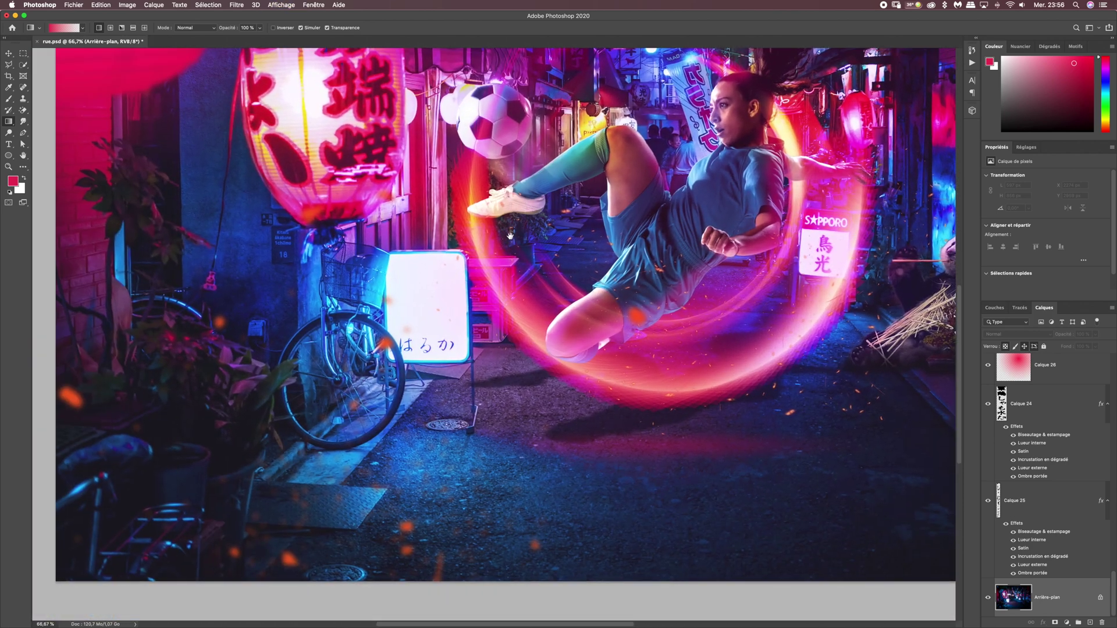
{"action": "left_click", "coordinate": [23, 65]}
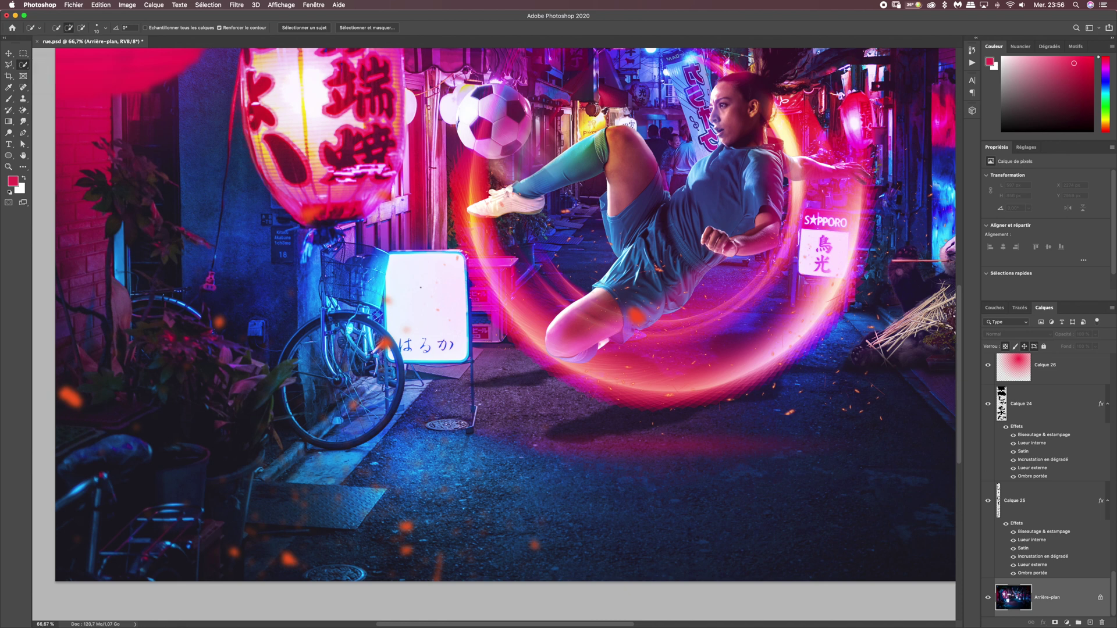
{"action": "left_click_drag", "start_coordinate": [417, 267], "coordinate": [420, 291]}
{"action": "key", "text": "super+1"}
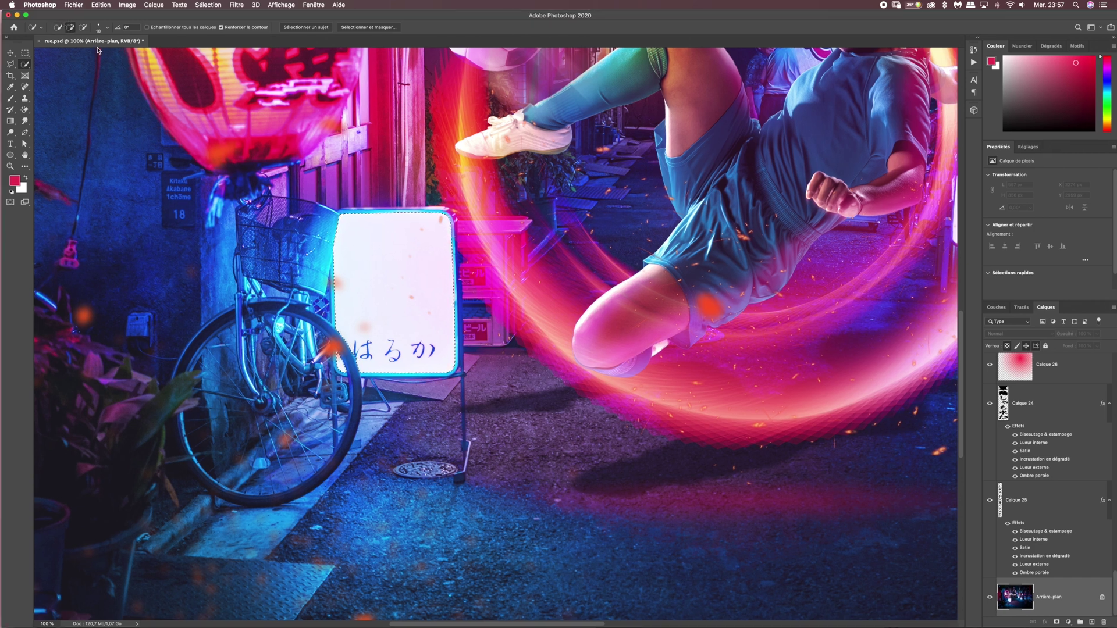
Open godz.jpg, select and copy the whole poster image, and close the file to return to rue.psd.
{"action": "left_click", "coordinate": [74, 6]}
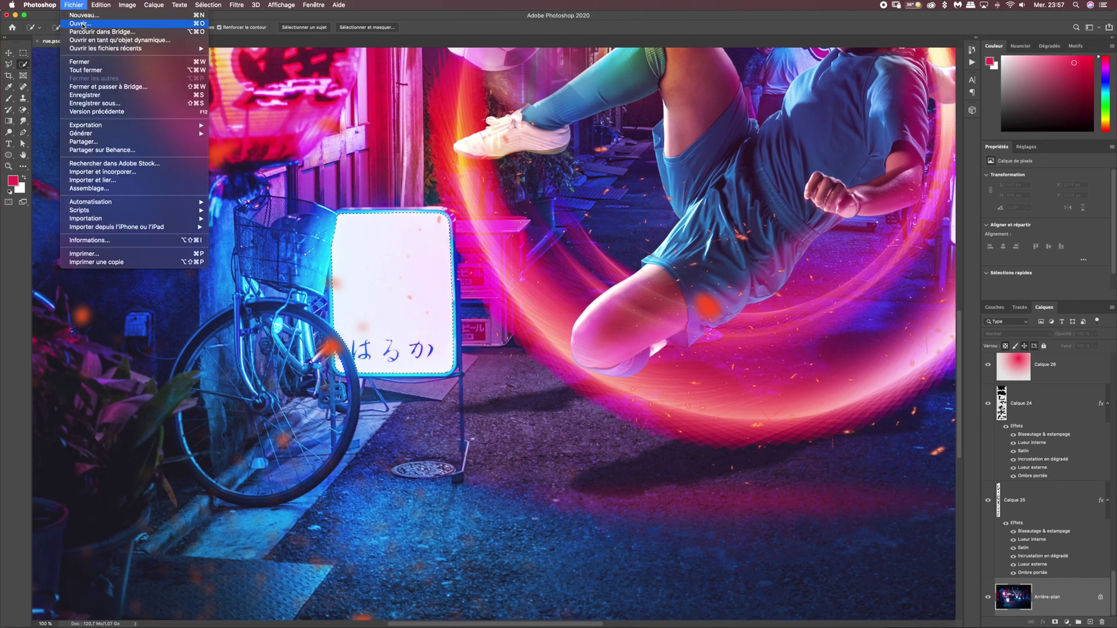
{"action": "left_click", "coordinate": [82, 28]}
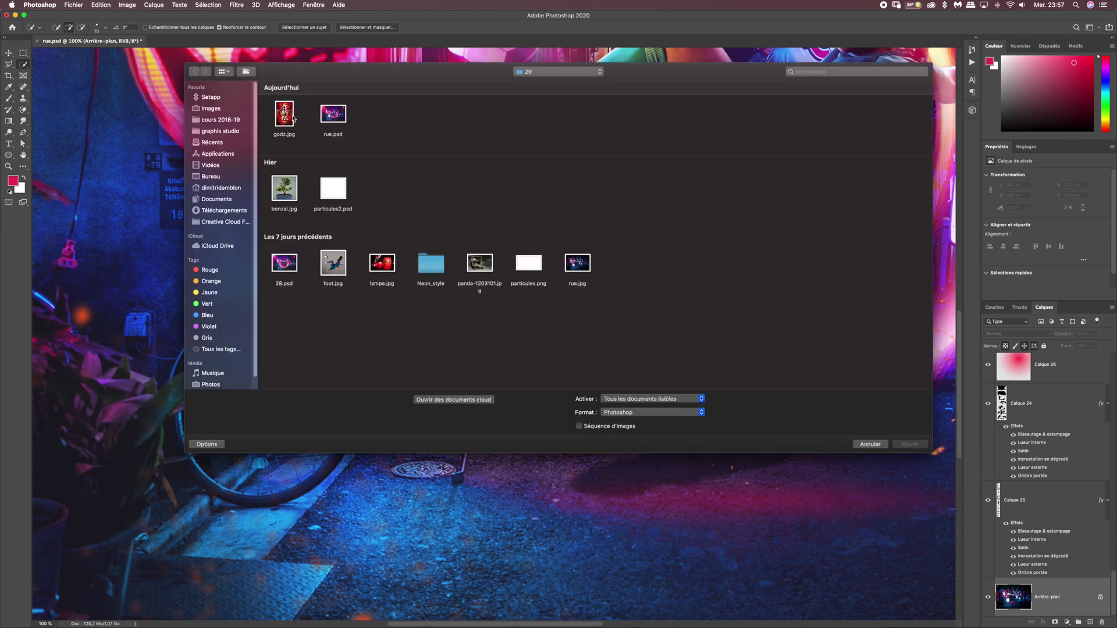
{"action": "left_click", "coordinate": [926, 444]}
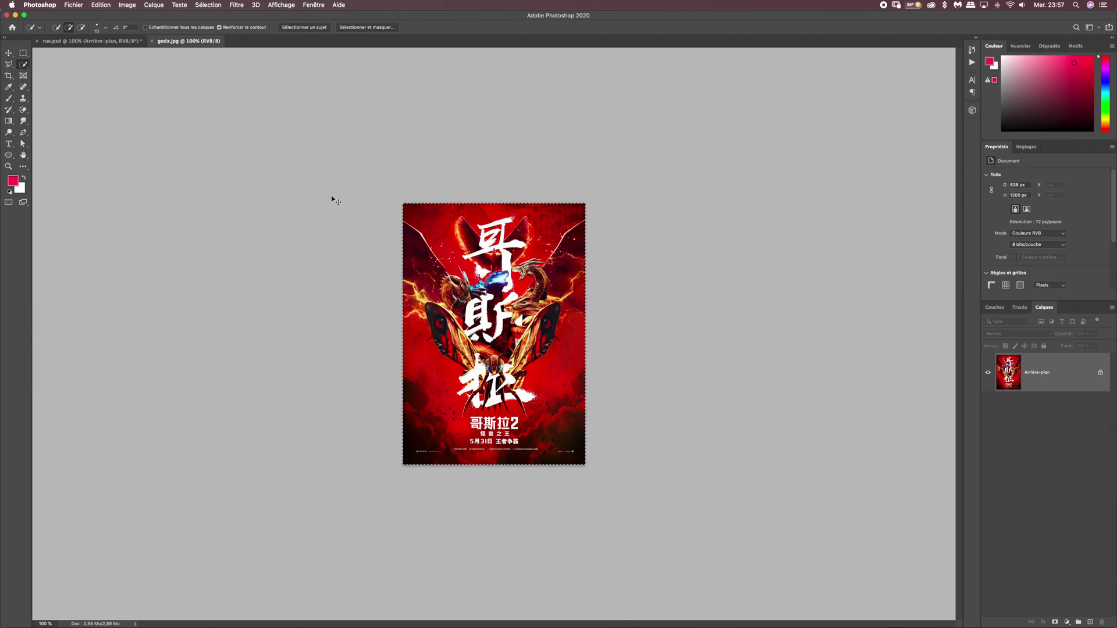
{"action": "key", "text": "super+w"}
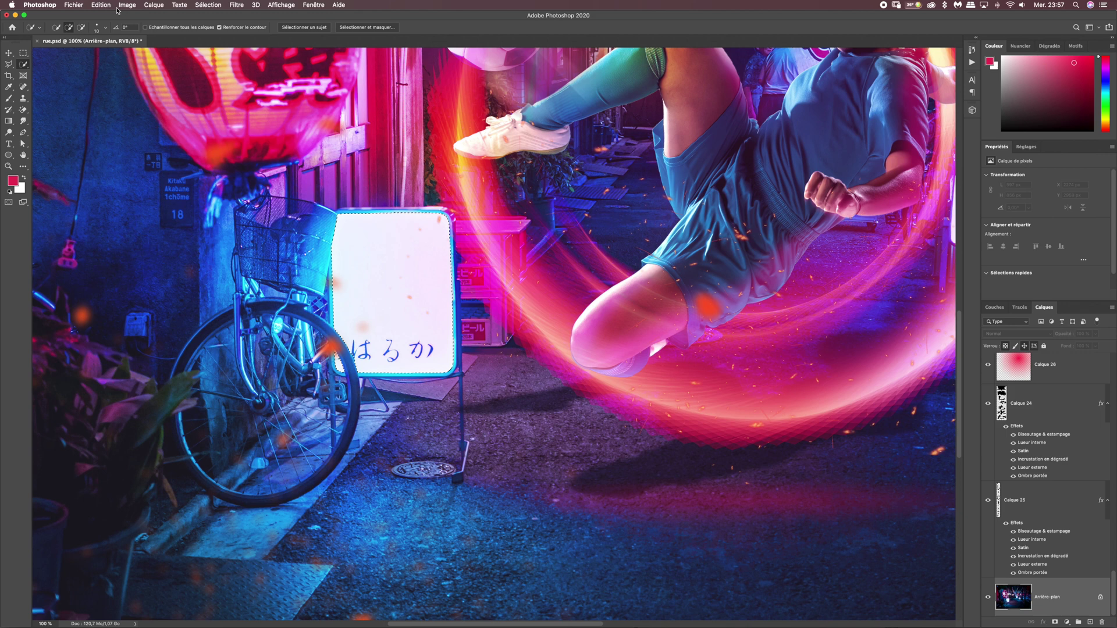
Paste the copied poster inside the sign panel selection as a masked layer.
{"action": "left_click", "coordinate": [100, 5]}
{"action": "mouse_move", "coordinate": [128, 94]}
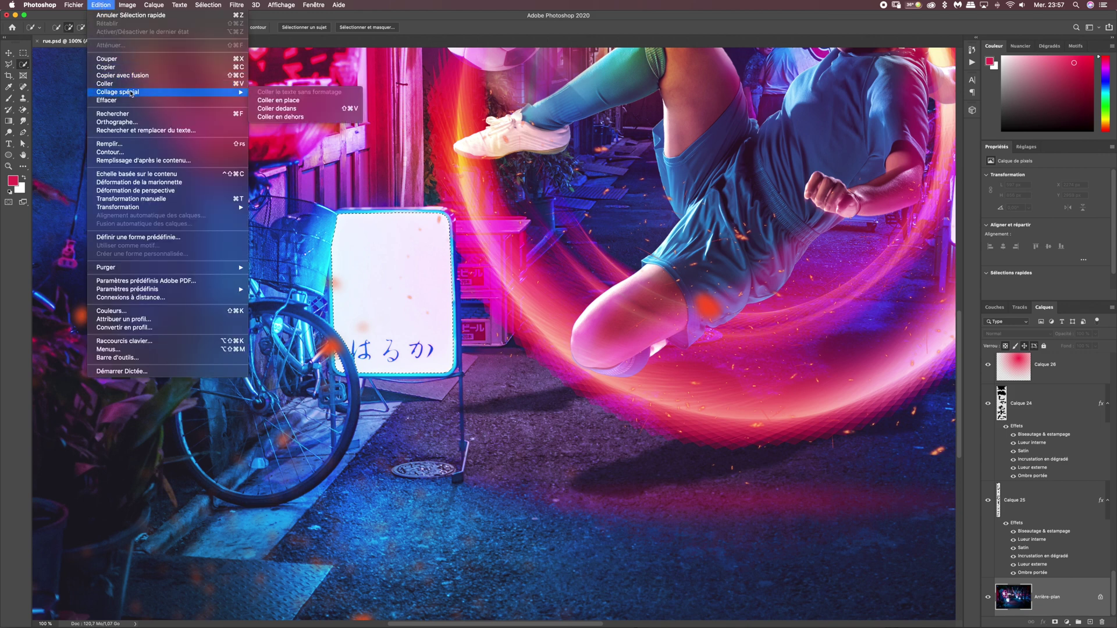
{"action": "left_click", "coordinate": [290, 109]}
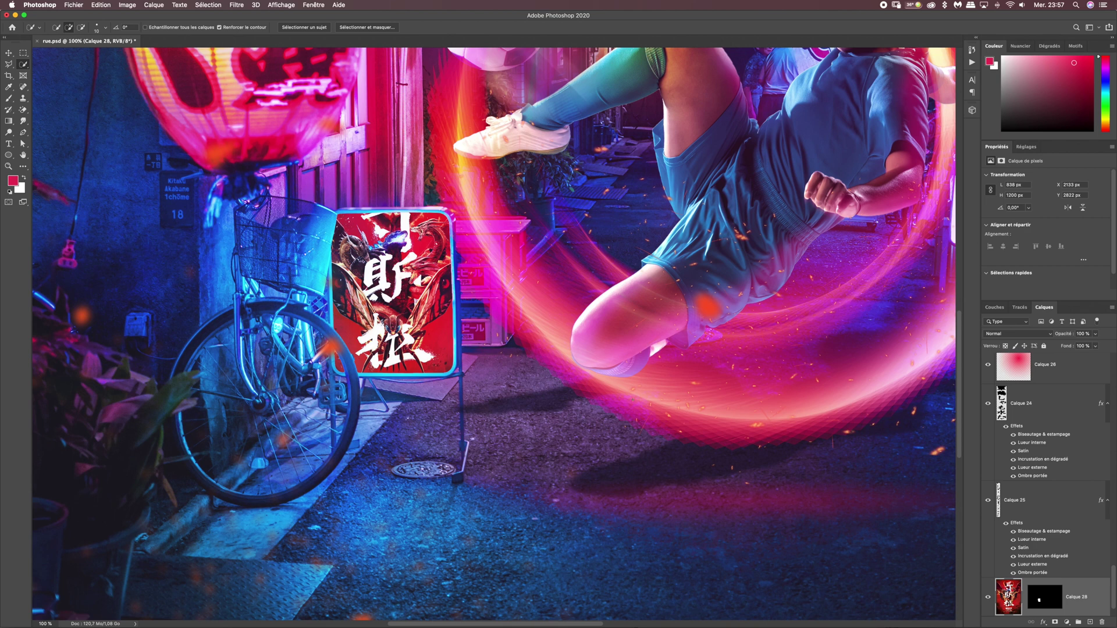
Scale the poster down to about 68 % and fit it within the street sign's frame.
{"action": "key", "text": "super+t"}
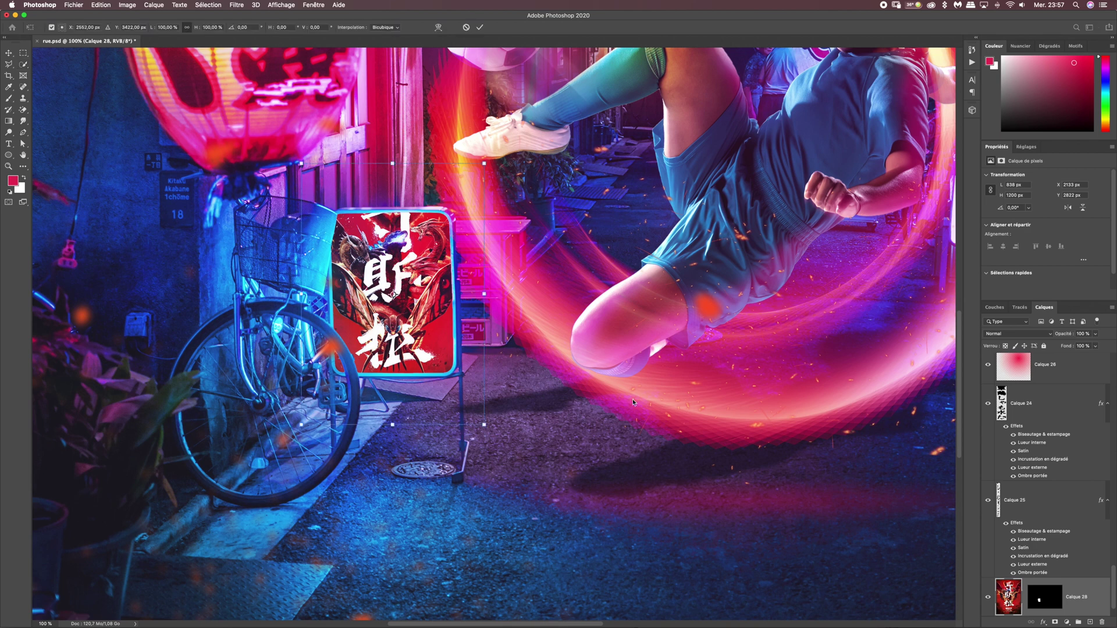
{"action": "left_click_drag", "start_coordinate": [302, 425], "coordinate": [330, 384]}
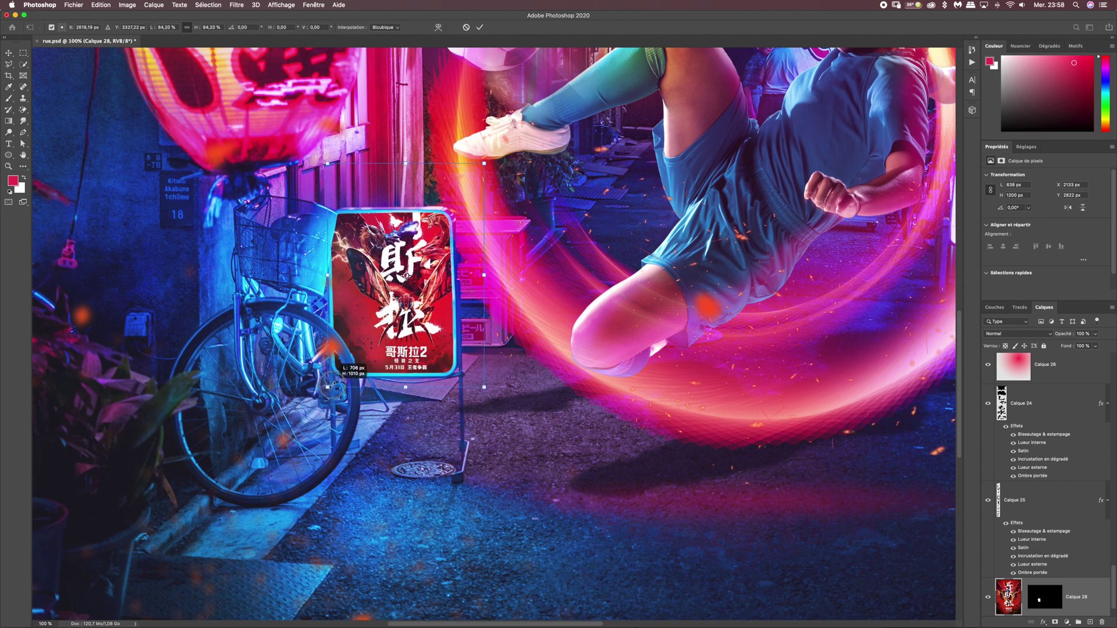
{"action": "left_click_drag", "start_coordinate": [484, 165], "coordinate": [462, 205]}
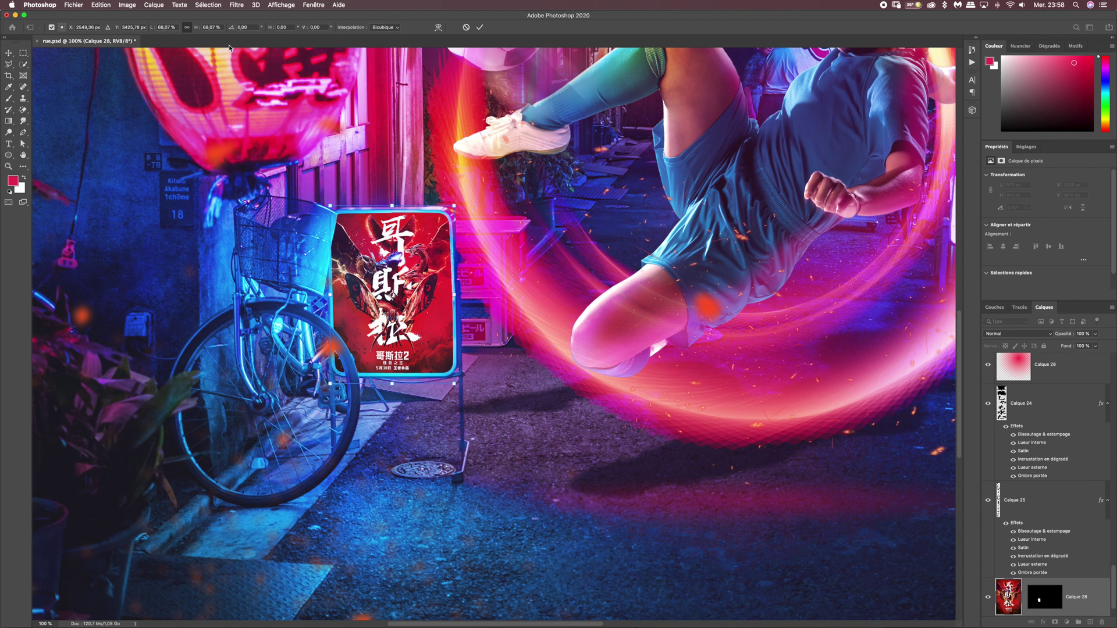
{"action": "key", "text": "Return"}
{"action": "key", "text": "w"}
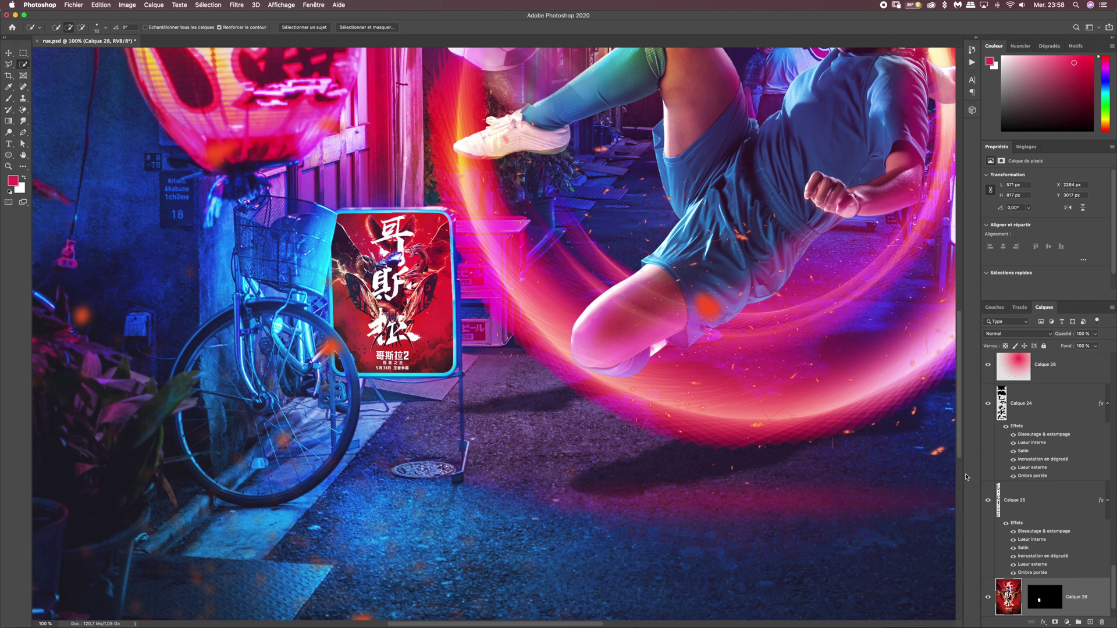
Add a Hue/Saturation adjustment clipped to the poster layer, Calque 28, with the hue set to -35.
{"action": "left_click", "coordinate": [1066, 624]}
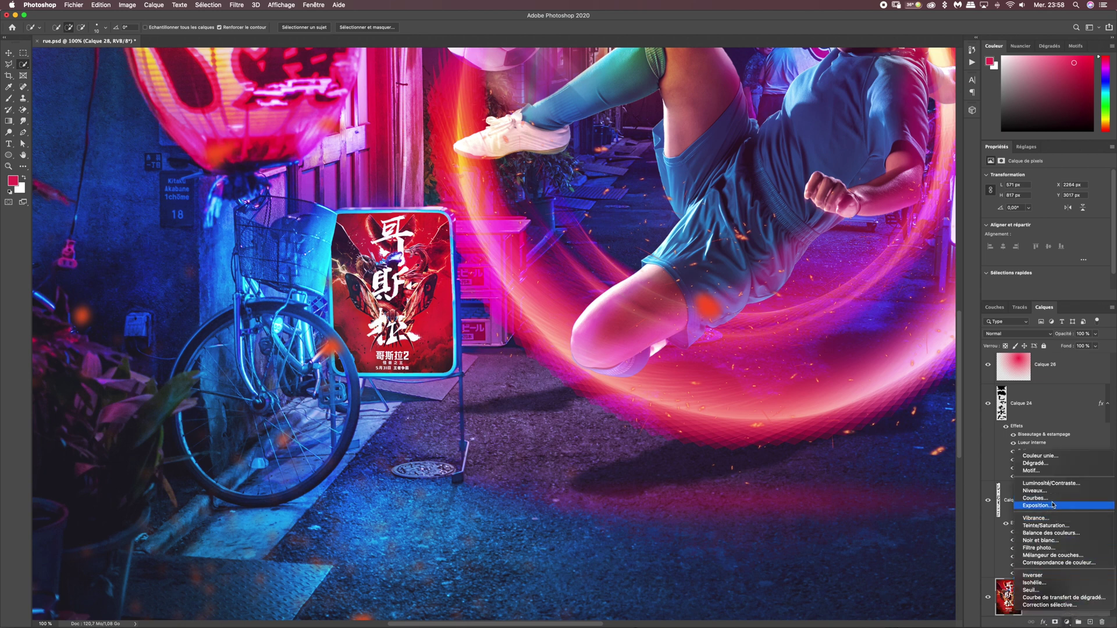
{"action": "left_click", "coordinate": [1045, 525]}
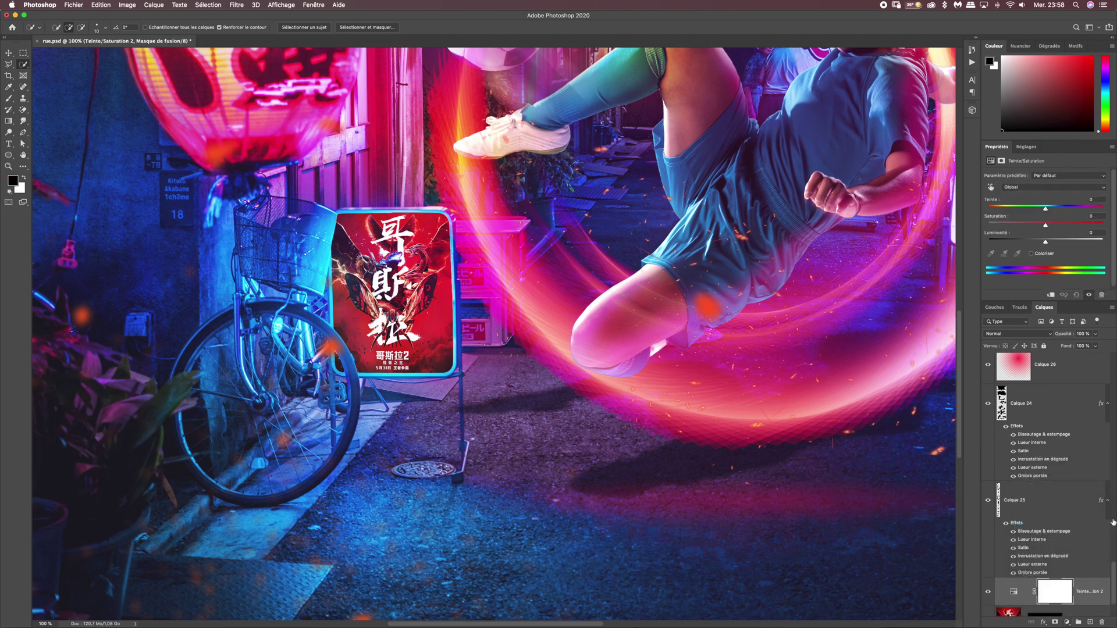
{"action": "scroll", "coordinate": [1106, 588], "scroll_direction": "down", "scroll_amount": 3}
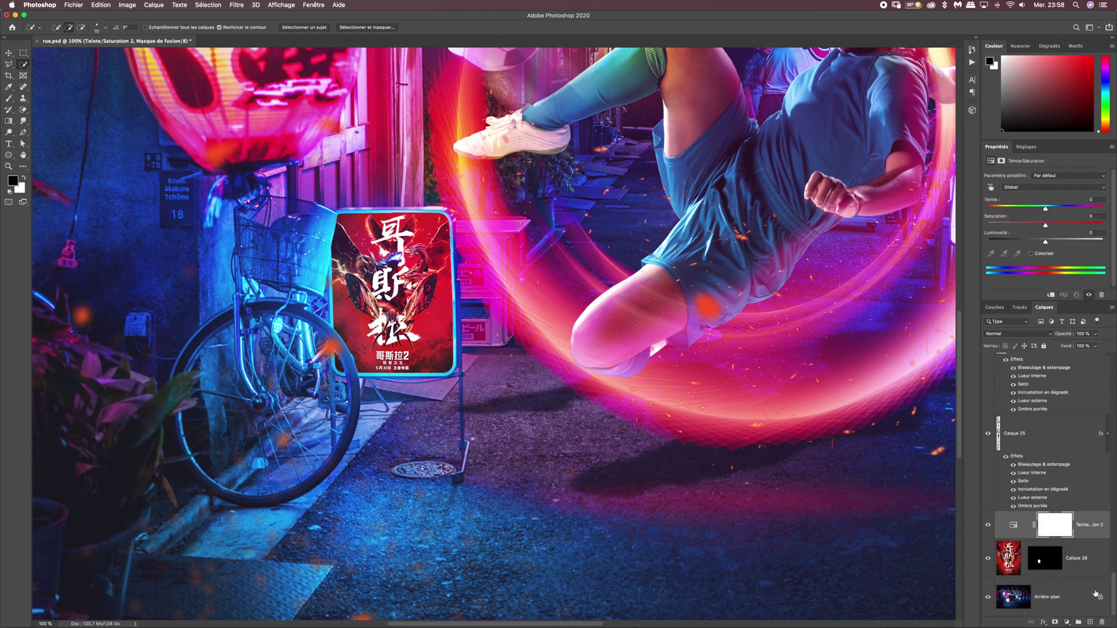
{"action": "left_click", "coordinate": [1021, 536], "text": "alt"}
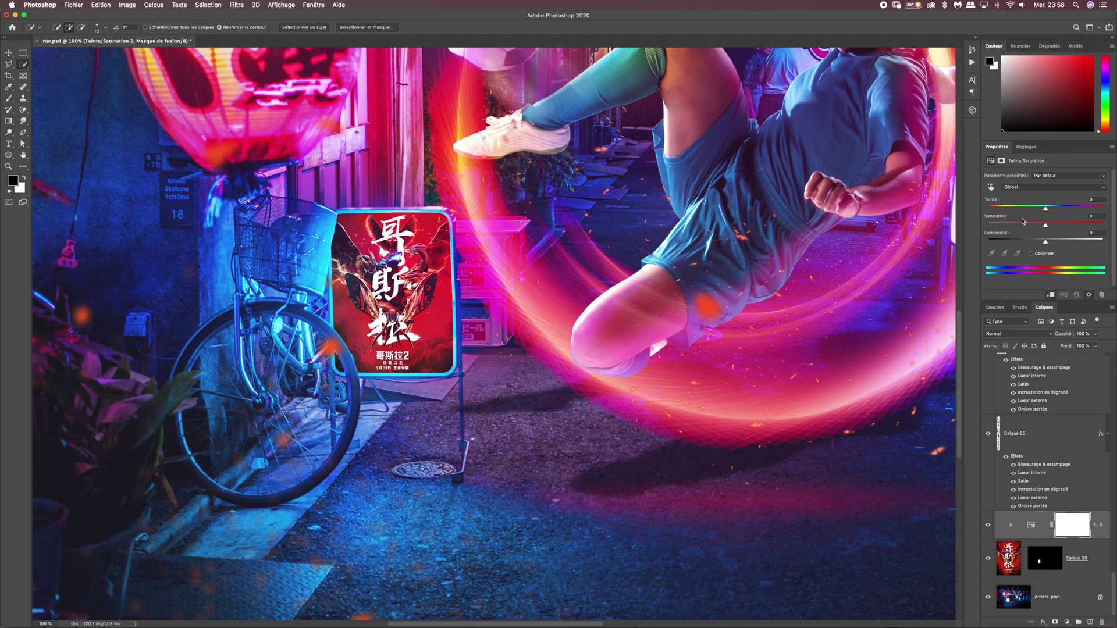
{"action": "left_click_drag", "start_coordinate": [1045, 207], "coordinate": [1029, 213]}
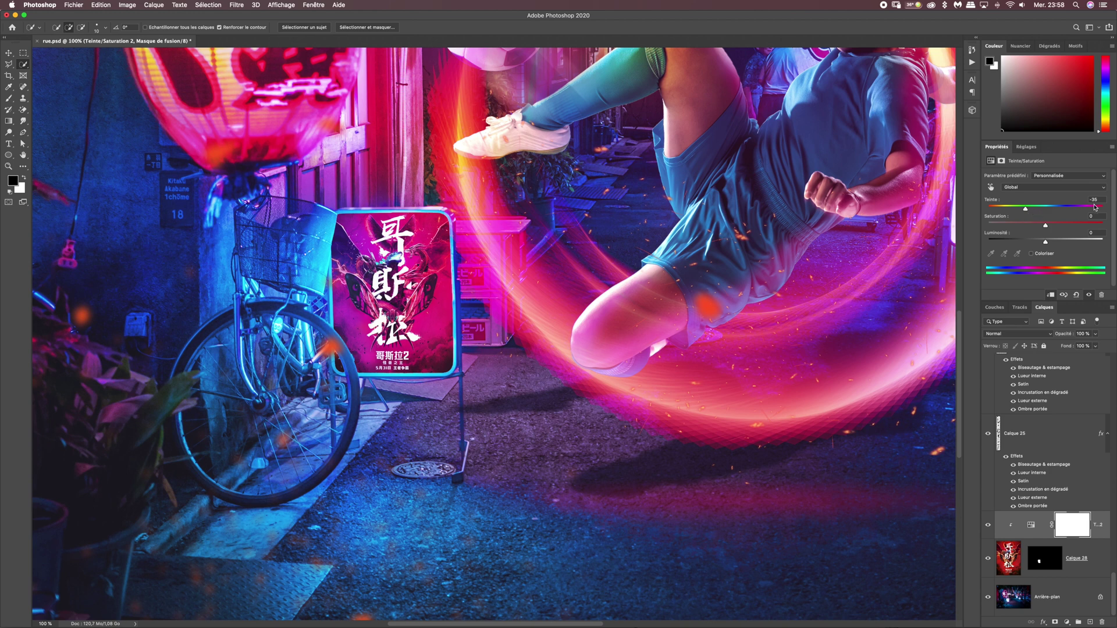
{"action": "left_click_drag", "start_coordinate": [1026, 210], "coordinate": [1027, 210]}
Feather the poster layer's mask by 2 px.
{"action": "left_click", "coordinate": [1041, 562]}
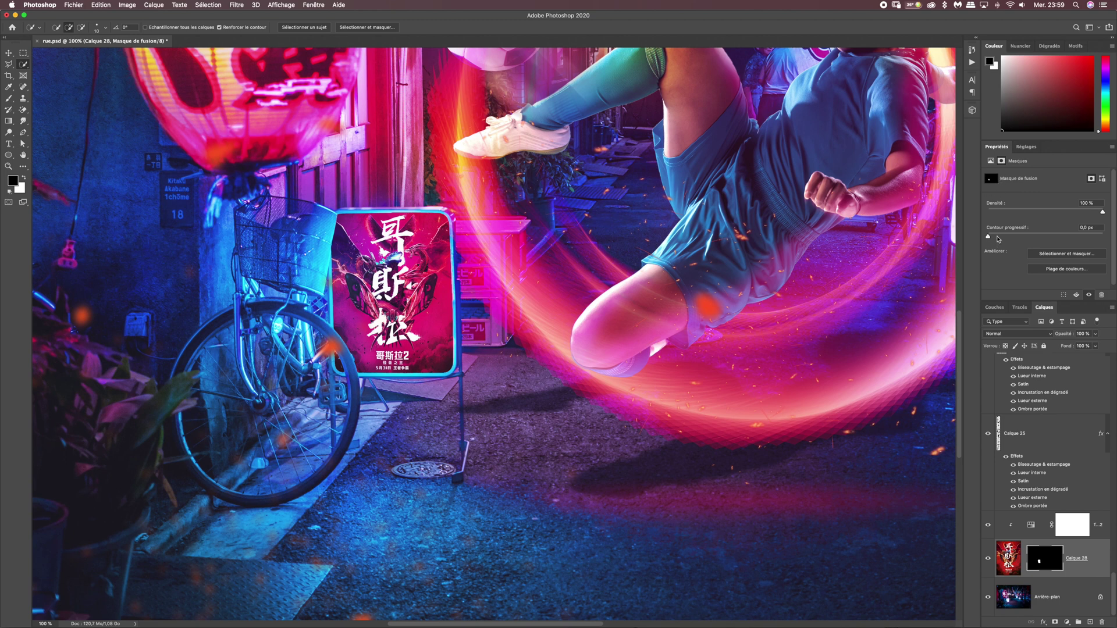
{"action": "left_click_drag", "start_coordinate": [989, 237], "coordinate": [996, 236]}
{"action": "double_click", "coordinate": [1088, 230]}
{"action": "type", "text": "2"}
{"action": "key", "text": "super+minus"}
{"action": "key", "text": "super+minus"}
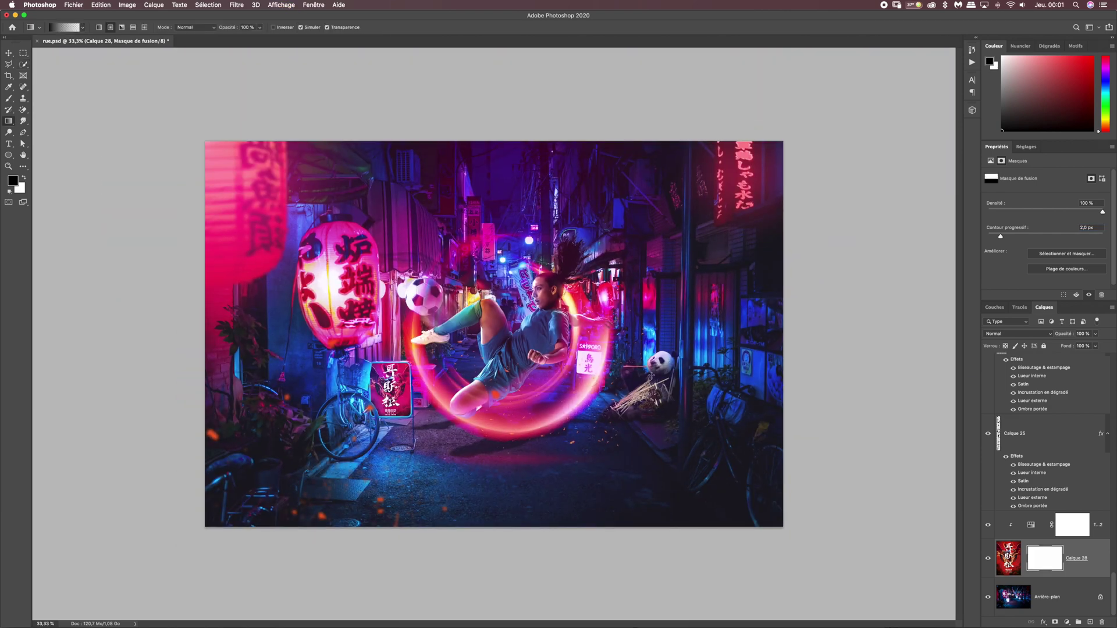
Expand Groupe 1 and duplicate its pink light layer, Calque 18.
{"action": "left_click_drag", "start_coordinate": [1114, 588], "coordinate": [1097, 435]}
{"action": "scroll", "coordinate": [1096, 419], "scroll_direction": "up", "scroll_amount": 5}
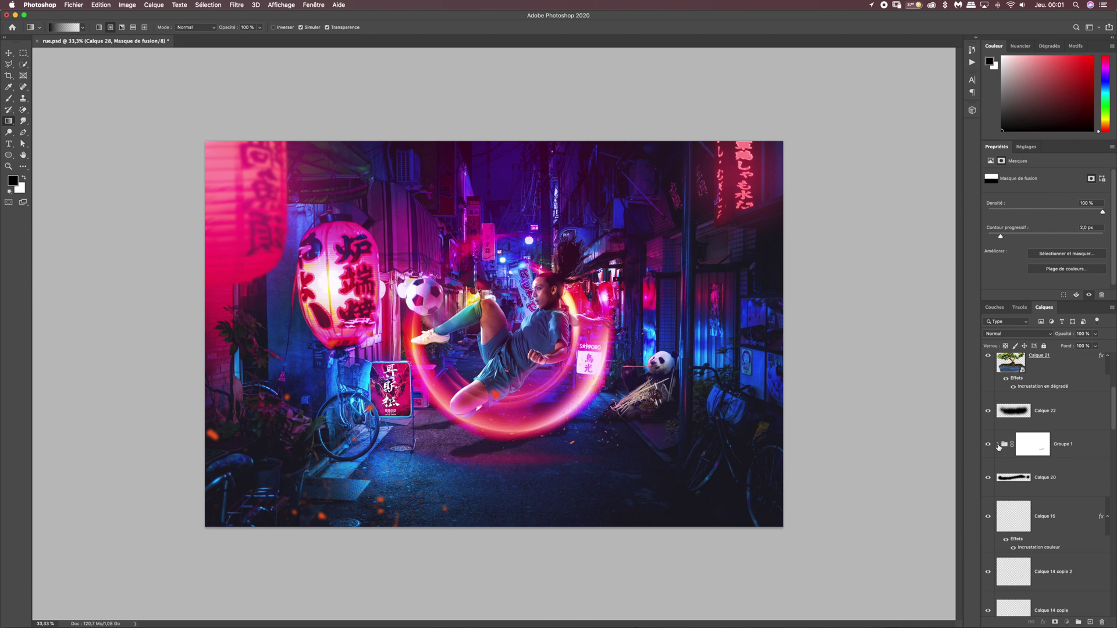
{"action": "left_click", "coordinate": [998, 445]}
{"action": "left_click_drag", "start_coordinate": [1113, 399], "coordinate": [1113, 407]}
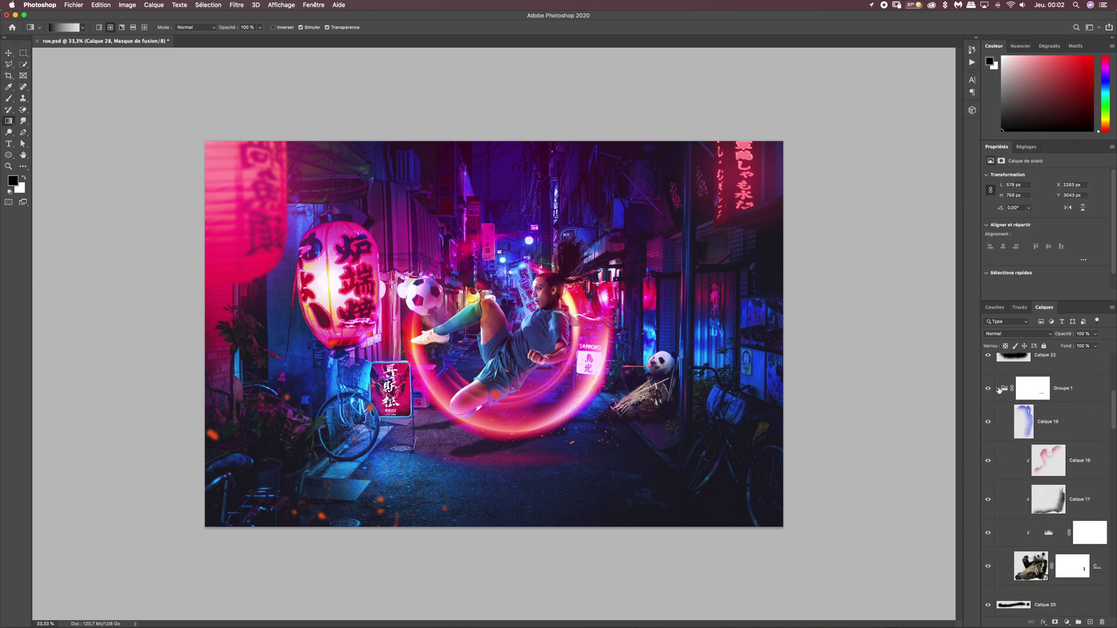
{"action": "left_click", "coordinate": [1050, 469]}
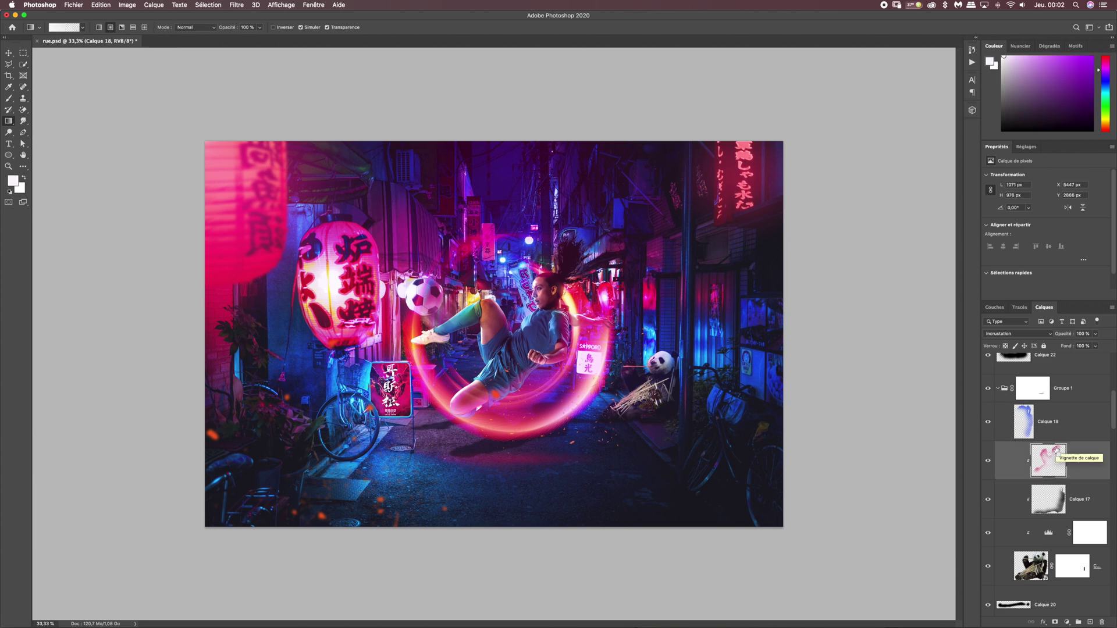
{"action": "key", "text": "super+j"}
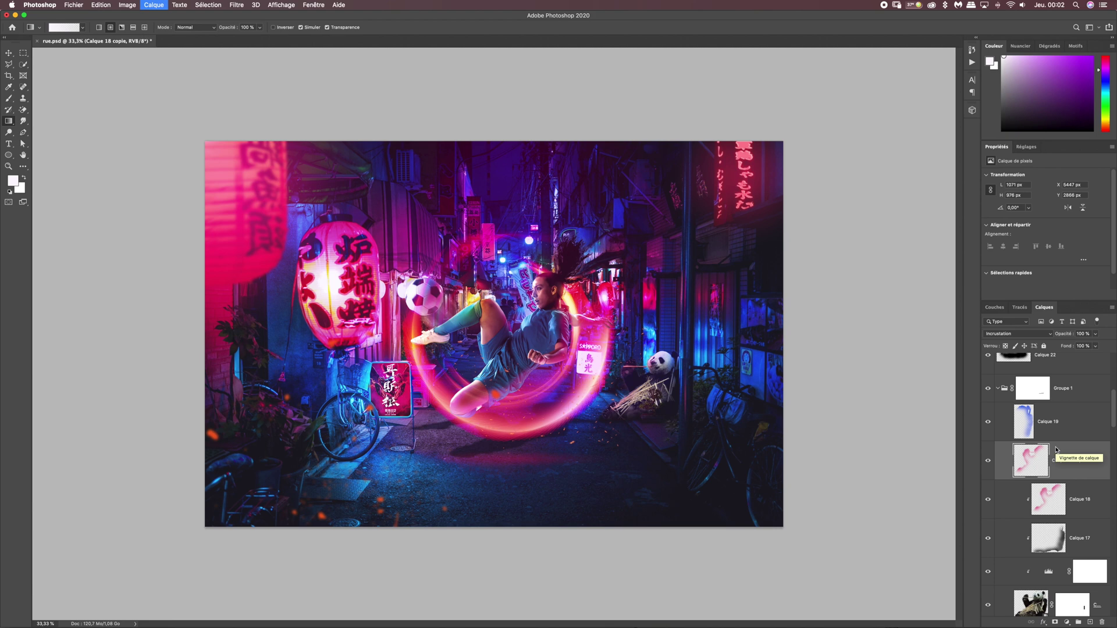
Clip Calque 18 copie and Calque 19 to the panda layer inside Groupe 1, and collapse the group.
{"action": "left_click", "coordinate": [1047, 495]}
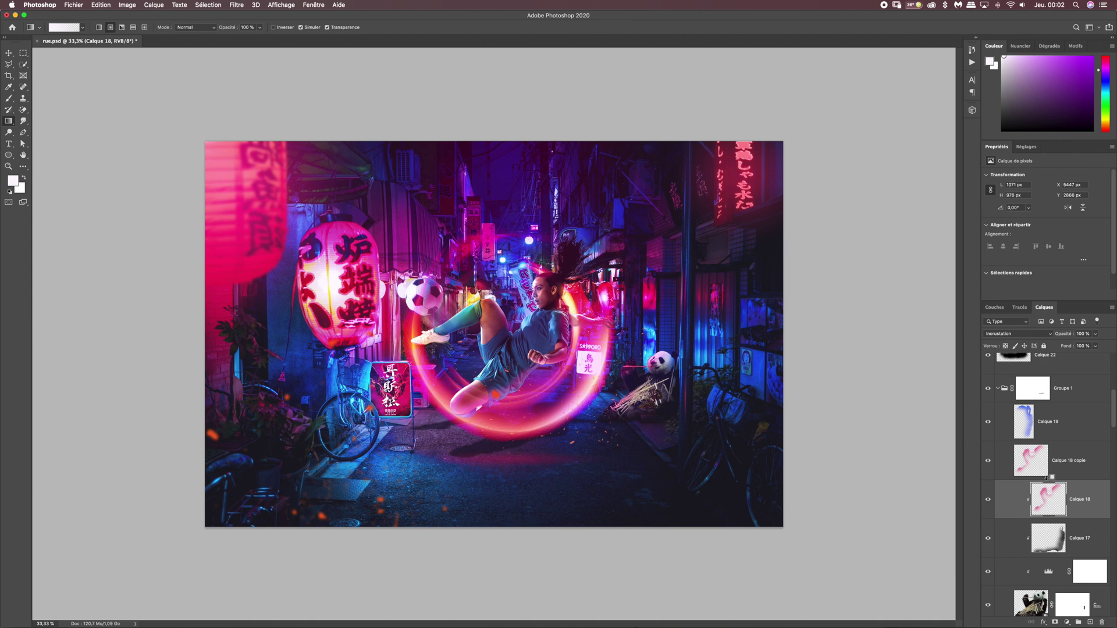
{"action": "left_click", "coordinate": [1046, 478], "text": "alt"}
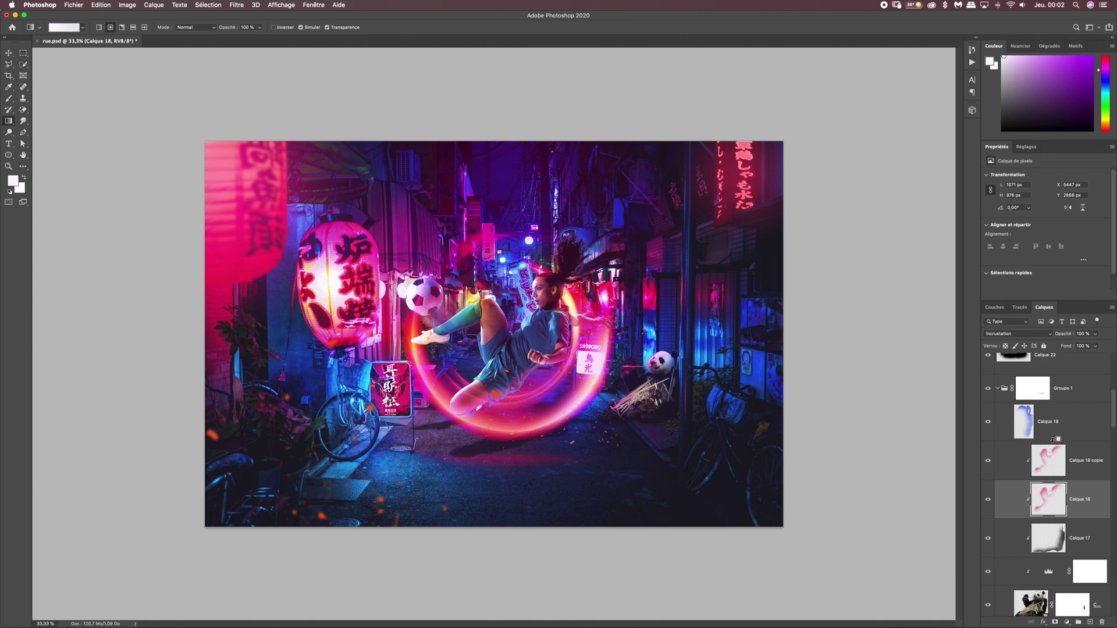
{"action": "left_click", "coordinate": [1053, 441], "text": "alt"}
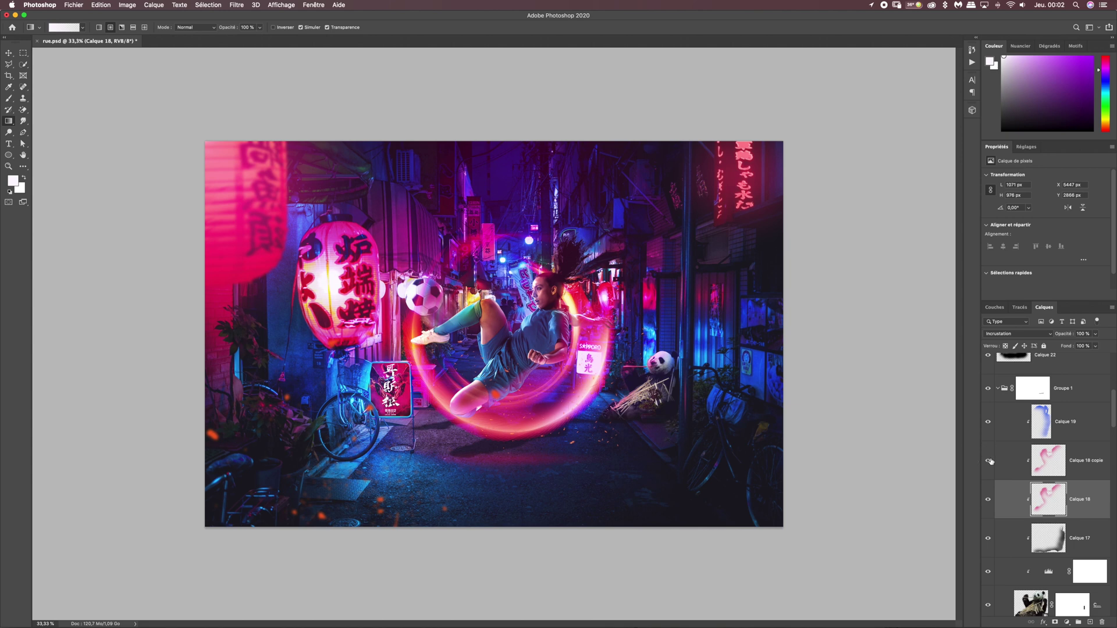
{"action": "left_click", "coordinate": [1002, 388]}
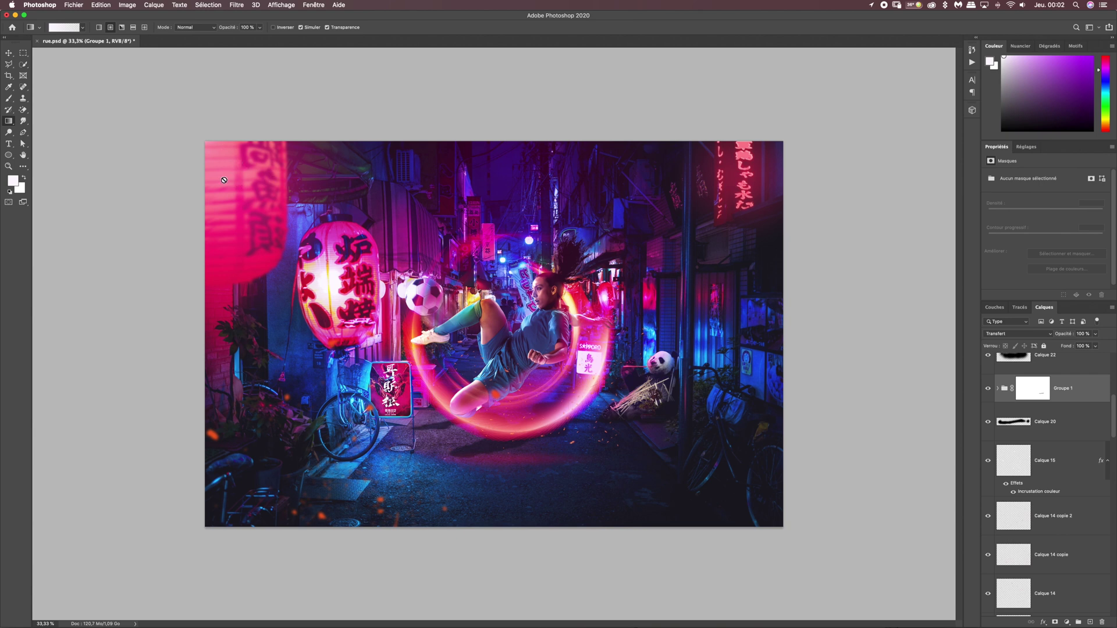
{"action": "left_click_drag", "start_coordinate": [1115, 430], "coordinate": [1091, 462]}
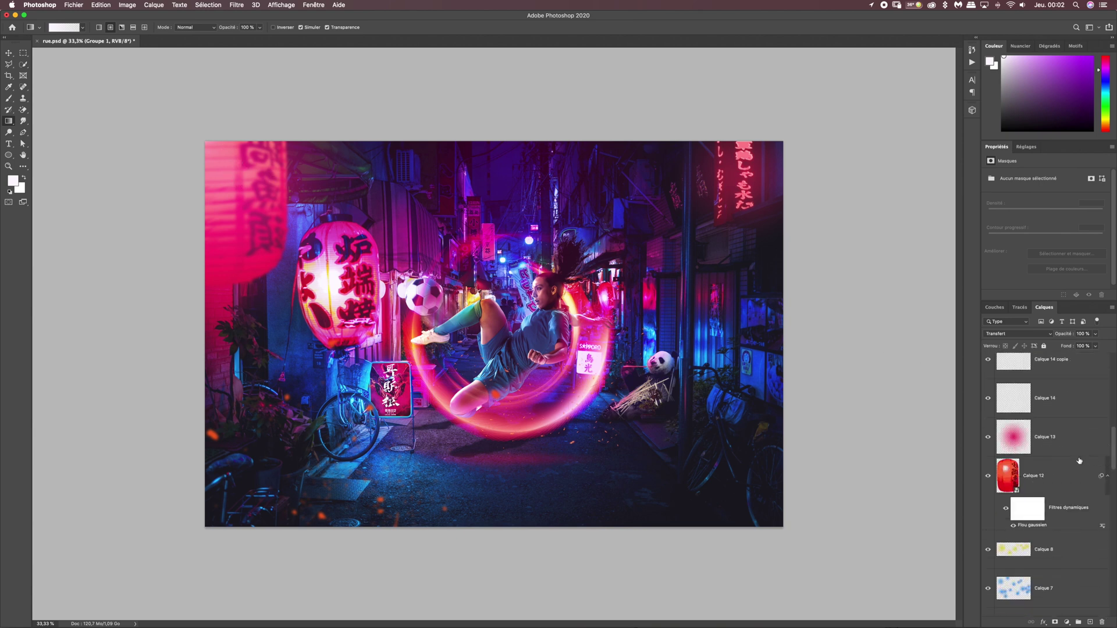
Add a new layer above Calque 13 and draw a white radial gradient over the blurred lantern in the image's upper-left corner.
{"action": "left_click_drag", "start_coordinate": [1054, 443], "coordinate": [1053, 441]}
{"action": "left_click", "coordinate": [1091, 622]}
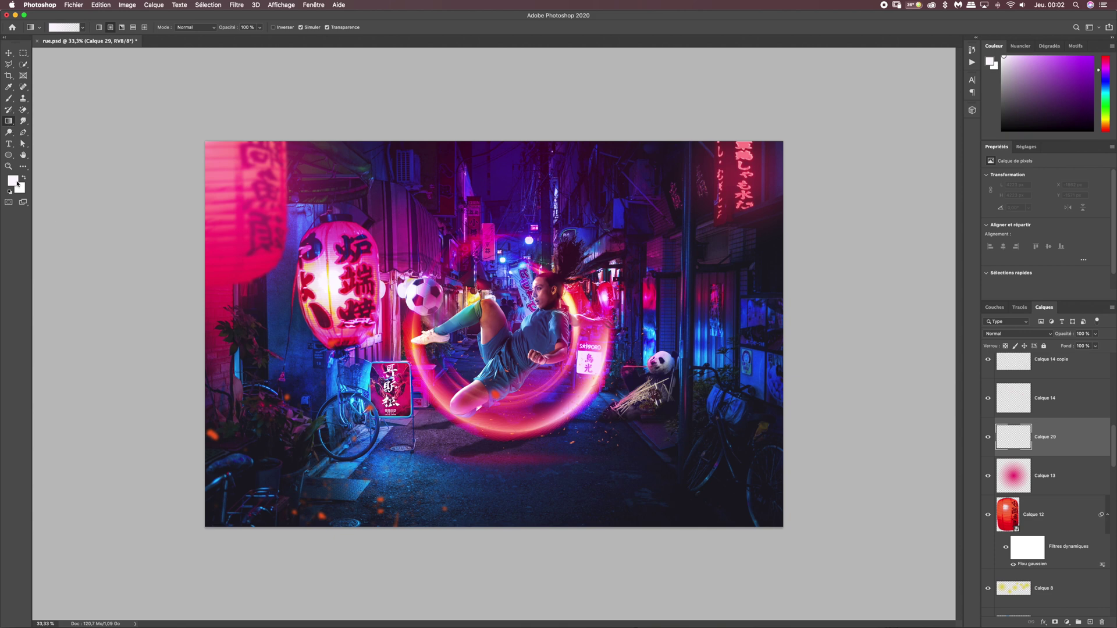
{"action": "key", "text": "d"}
{"action": "key", "text": "x"}
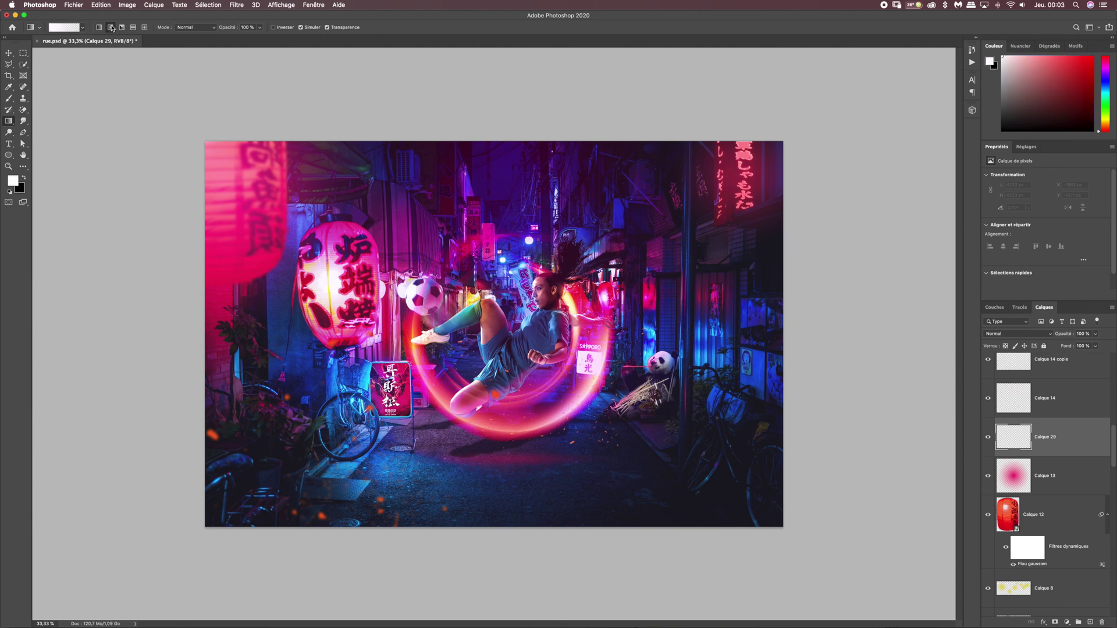
{"action": "left_click_drag", "start_coordinate": [218, 161], "coordinate": [281, 216]}
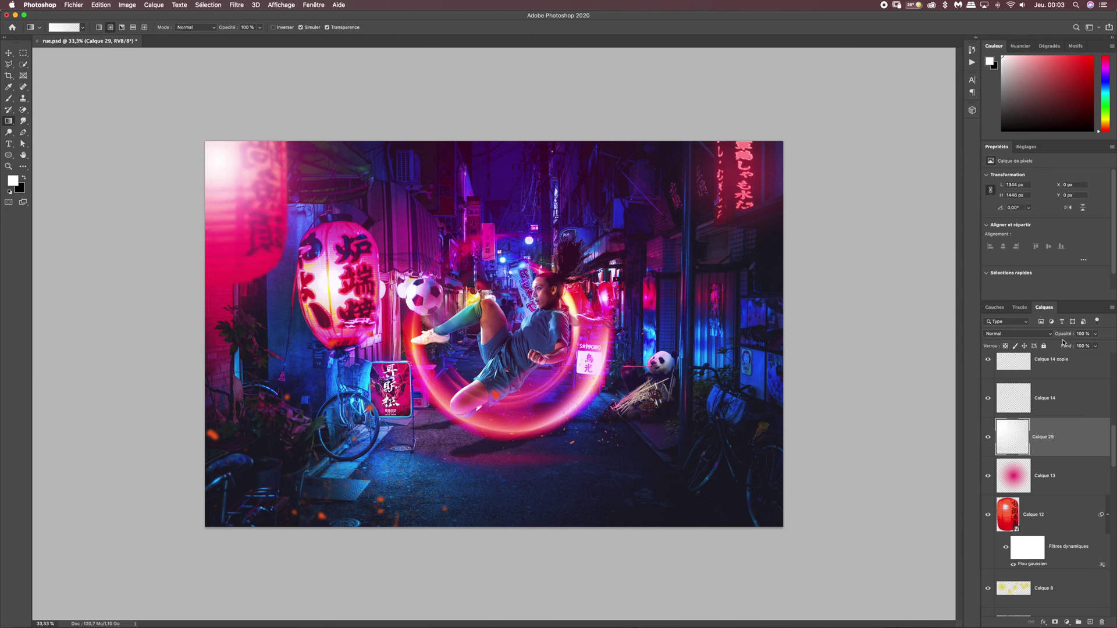
Lower the white glow layer's opacity to 71% and toggle its visibility to compare the result.
{"action": "left_click", "coordinate": [1098, 336]}
{"action": "left_click_drag", "start_coordinate": [1096, 345], "coordinate": [1084, 347]}
{"action": "left_click", "coordinate": [987, 437]}
{"action": "left_click", "coordinate": [987, 437]}
{"action": "left_click", "coordinate": [988, 437]}
{"action": "left_click", "coordinate": [987, 437]}
{"action": "left_click", "coordinate": [988, 437]}
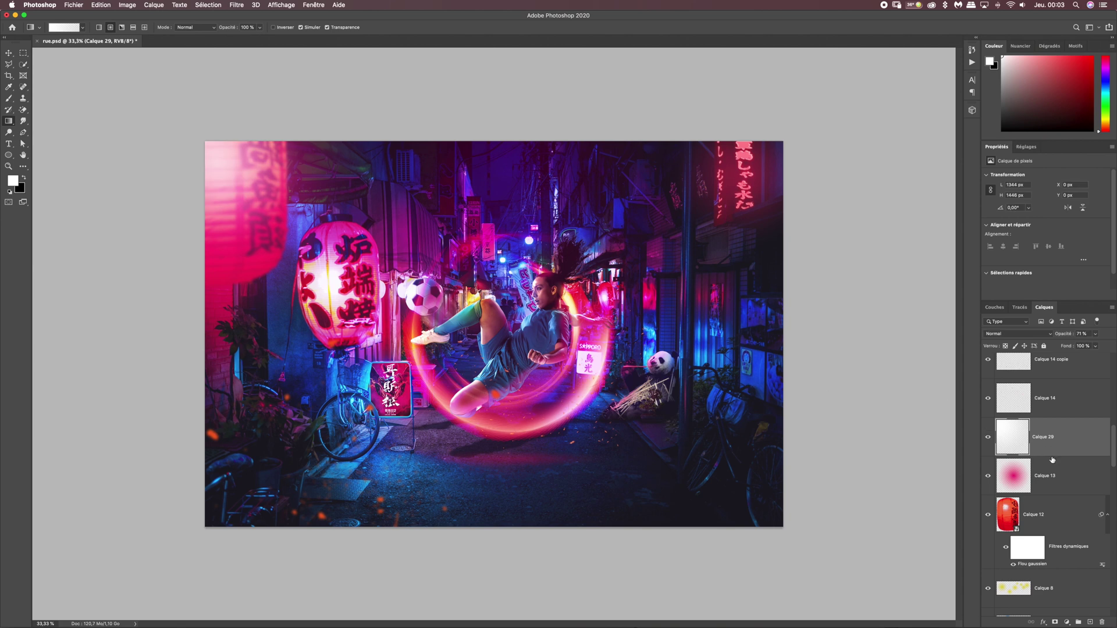
Add a new layer above Calque 23 and draw a small radial gradient in sampled pink near the image's right edge.
{"action": "left_click_drag", "start_coordinate": [1110, 462], "coordinate": [1112, 388]}
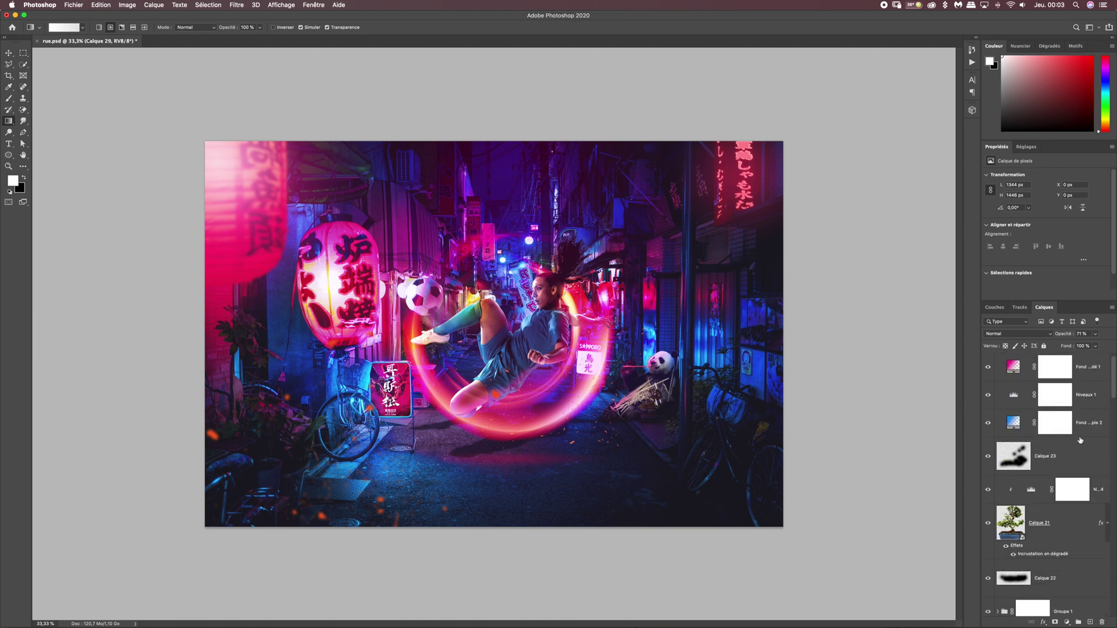
{"action": "left_click", "coordinate": [1055, 458]}
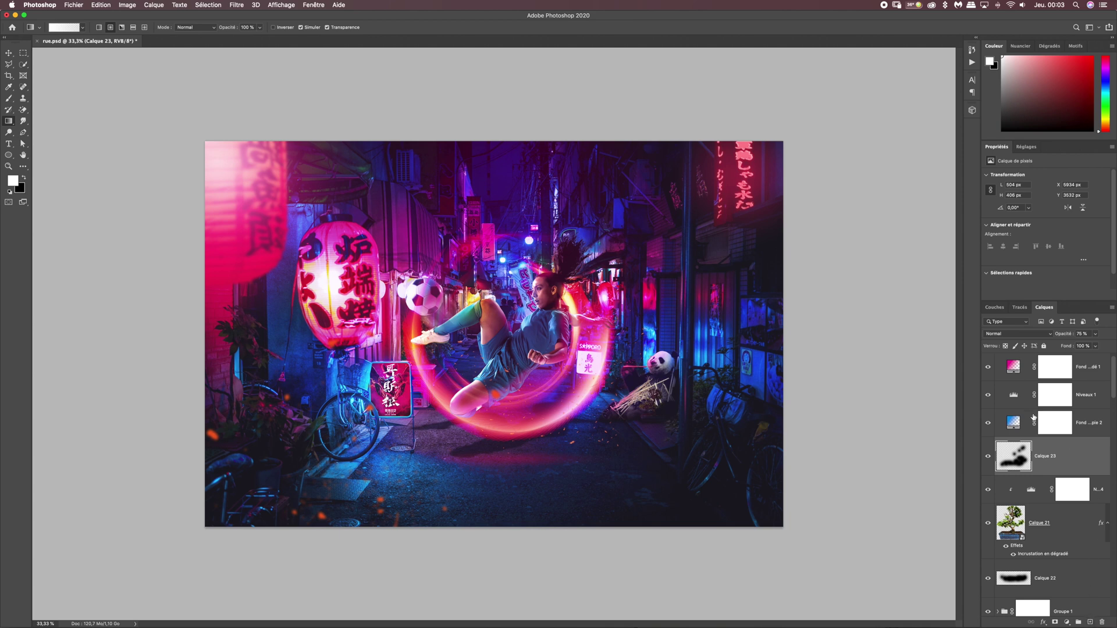
{"action": "left_click", "coordinate": [1091, 622]}
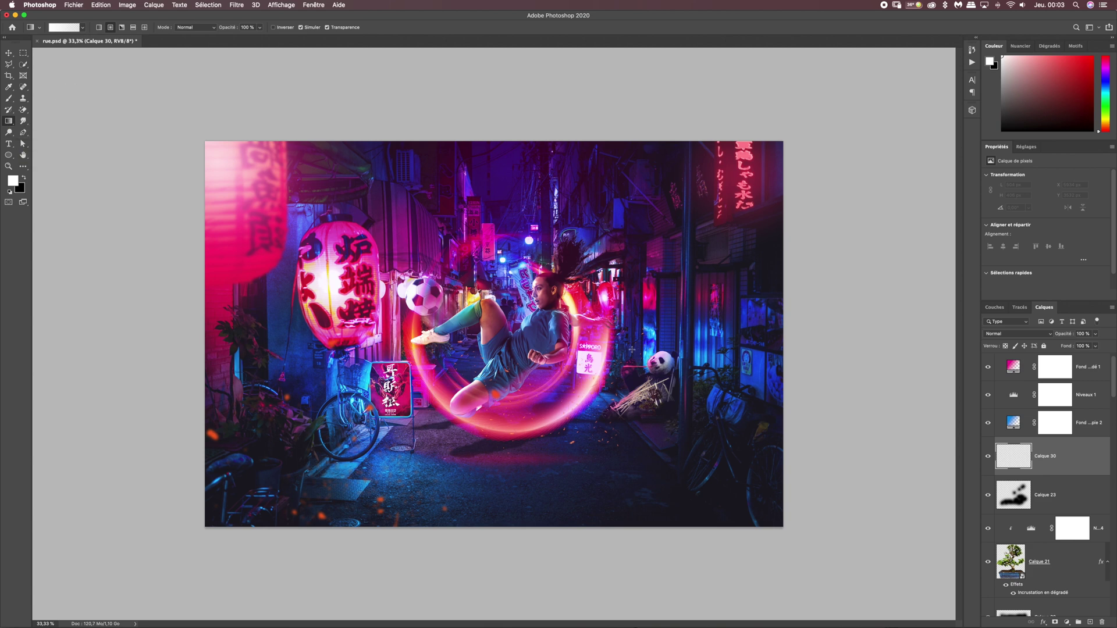
{"action": "left_click", "coordinate": [650, 286], "text": "alt"}
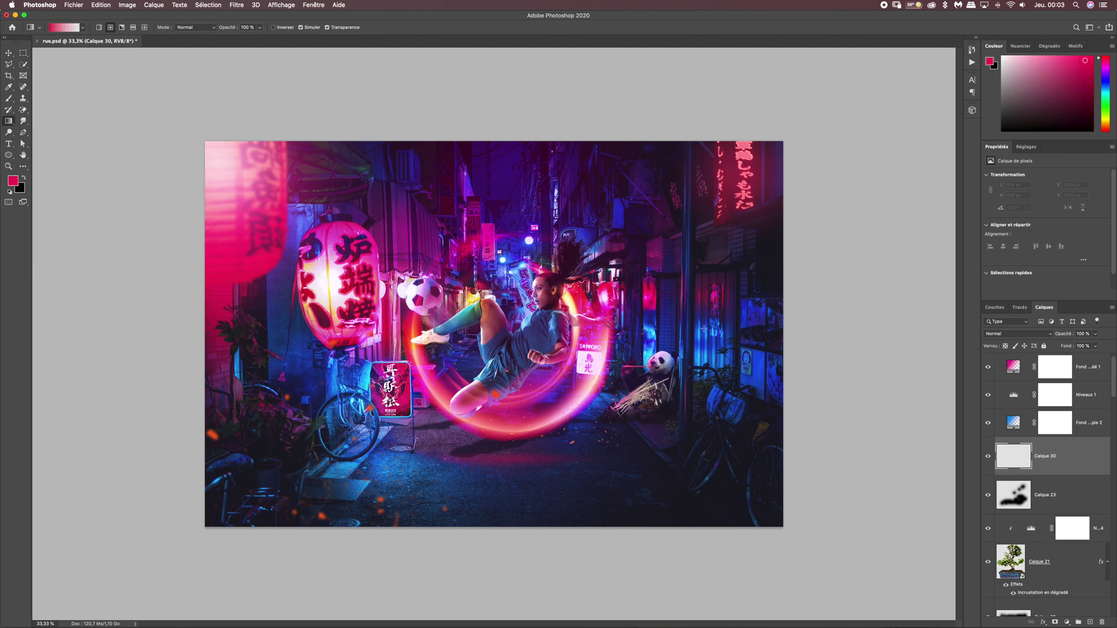
{"action": "left_click_drag", "start_coordinate": [756, 371], "coordinate": [760, 385]}
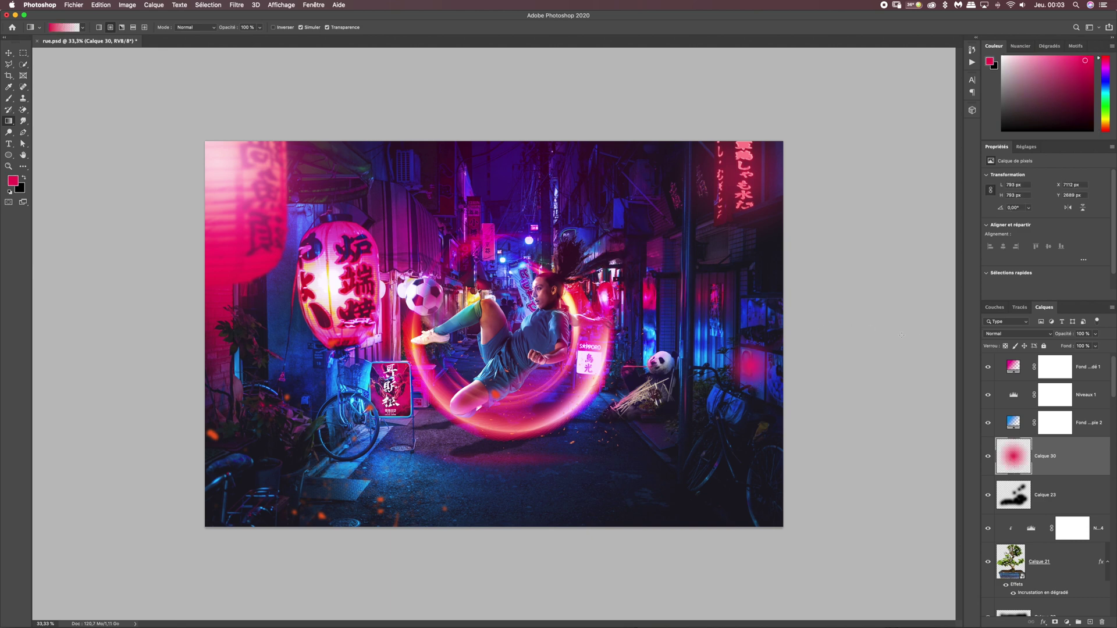
Set the pink glow layer, Calque 30, to Superposition blending with 77% opacity.
{"action": "left_click", "coordinate": [1044, 335]}
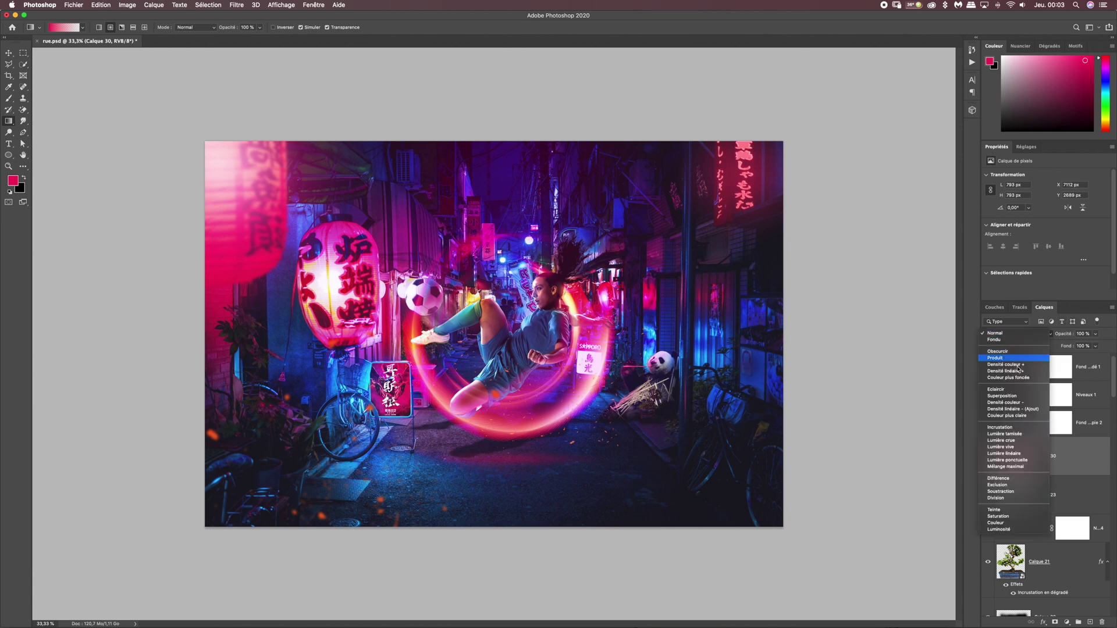
{"action": "left_click", "coordinate": [1002, 395]}
{"action": "left_click", "coordinate": [1096, 339]}
{"action": "left_click_drag", "start_coordinate": [1097, 346], "coordinate": [1087, 347]}
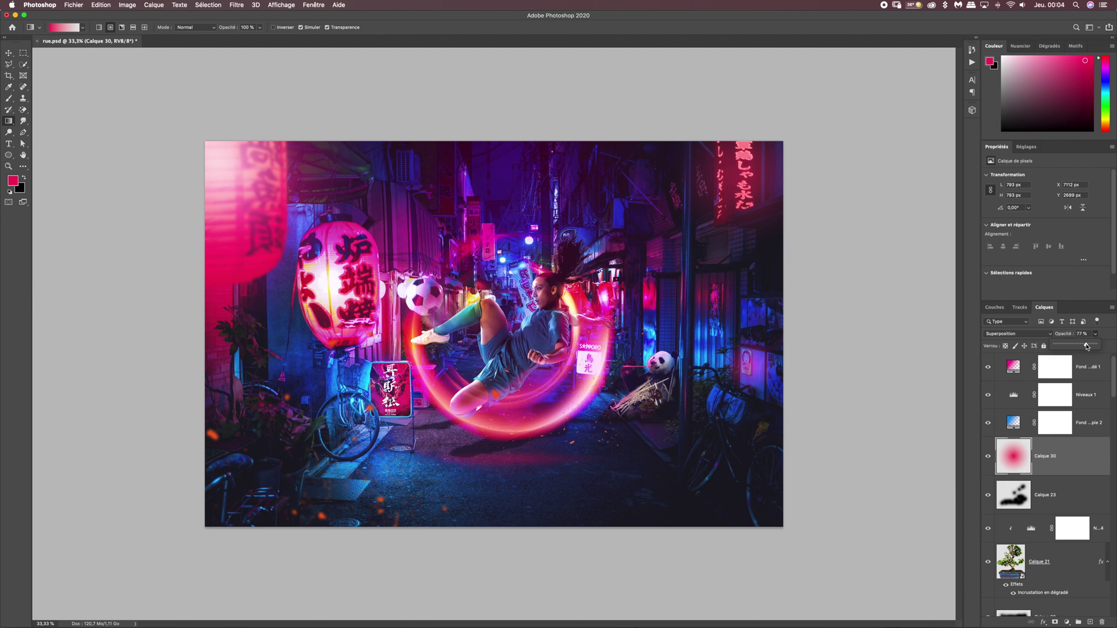
Draw more pink radial glow along the image's right edge on Calque 30 and readjust the layer's opacity.
{"action": "left_click_drag", "start_coordinate": [762, 312], "coordinate": [780, 386]}
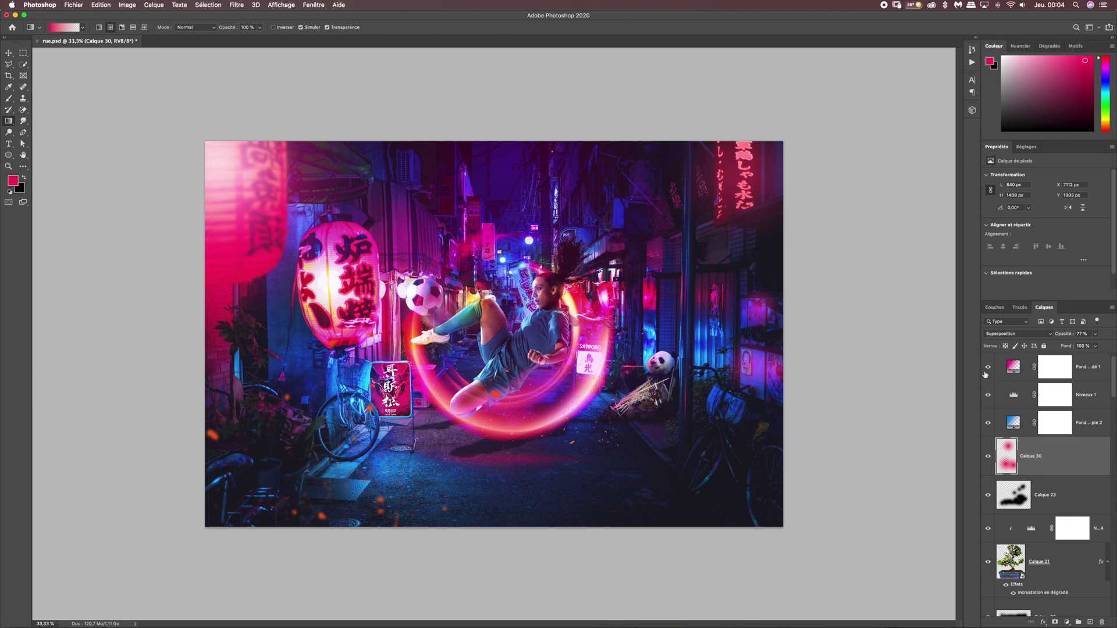
{"action": "left_click", "coordinate": [1093, 334]}
{"action": "left_click_drag", "start_coordinate": [1094, 345], "coordinate": [1084, 334]}
{"action": "type", "text": "8"}
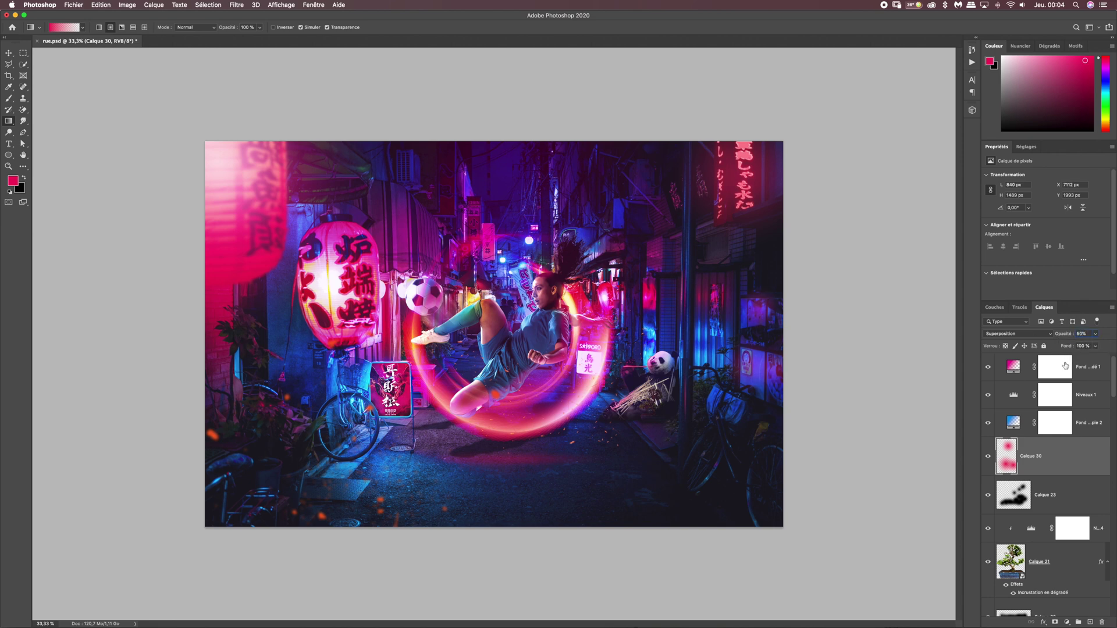
{"action": "key", "text": "Tab"}
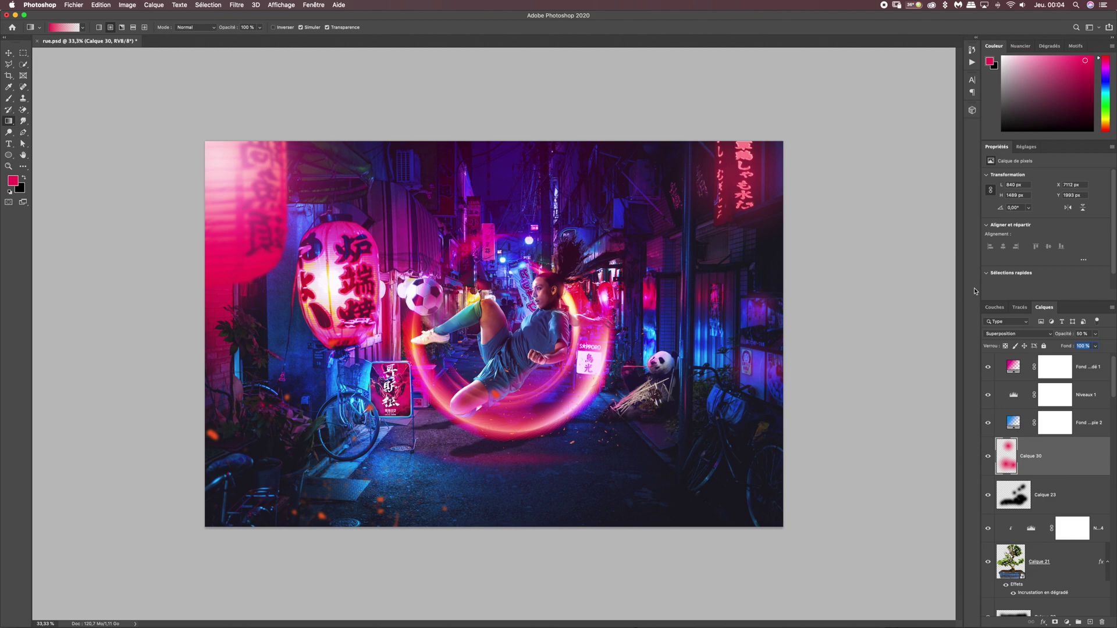